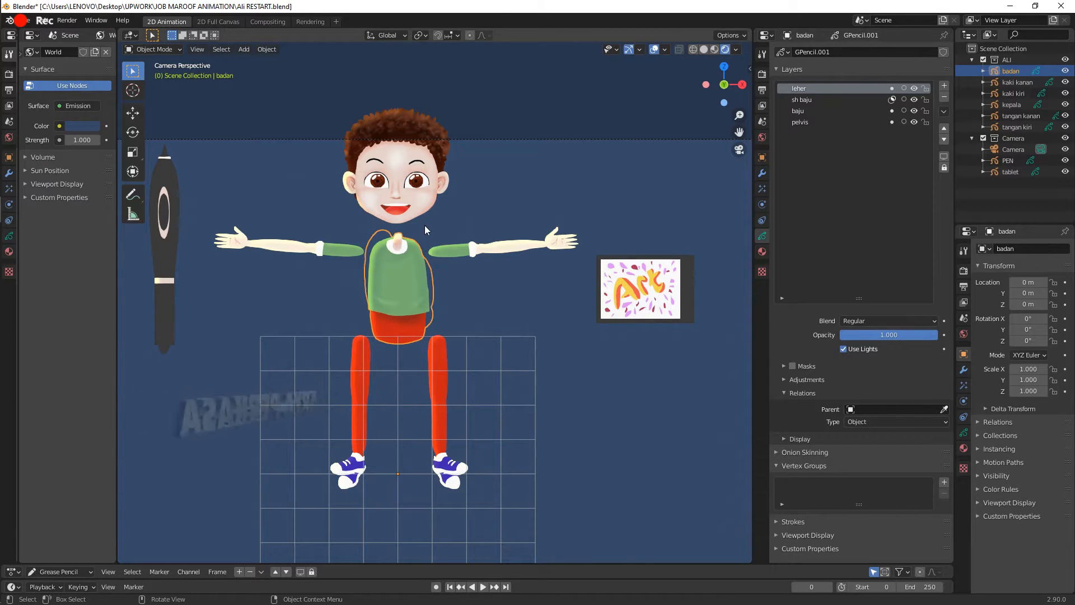
Select the character's head, arm, leg and body objects in turn to examine its separate parts
click(421, 211)
click(440, 253)
click(412, 282)
click(356, 253)
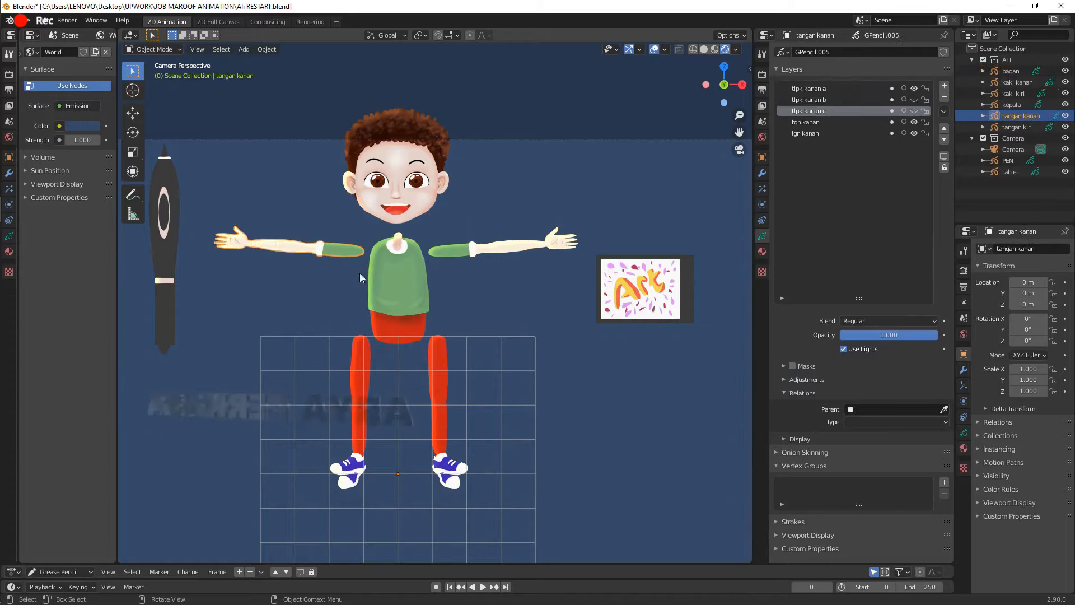
click(375, 355)
click(436, 356)
click(431, 266)
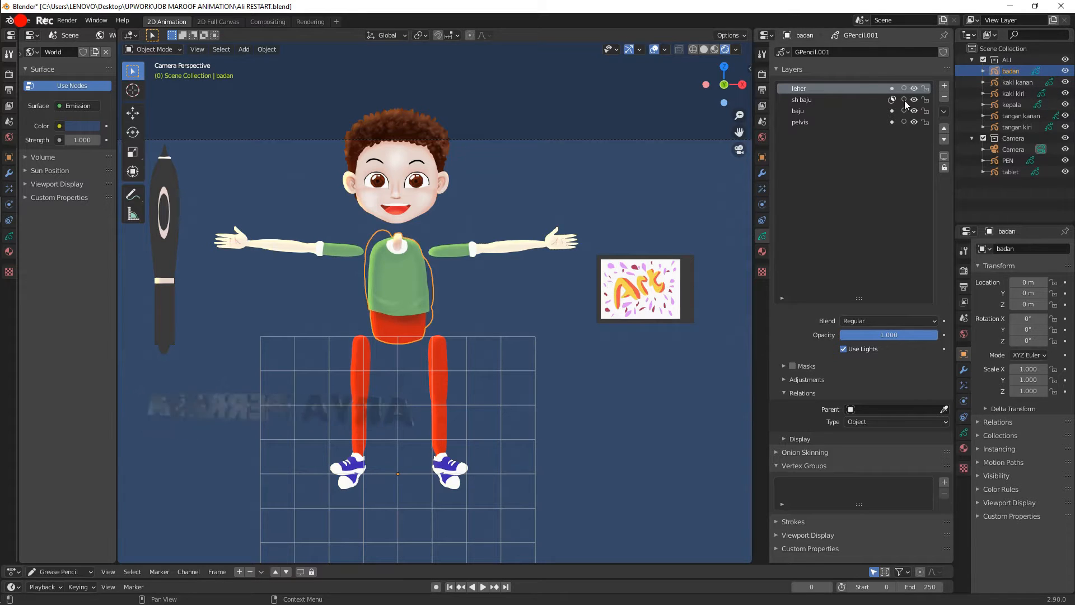
Examine the layers of the badan object by switching pelvis, baju, sh baju and leher off and on
click(828, 100)
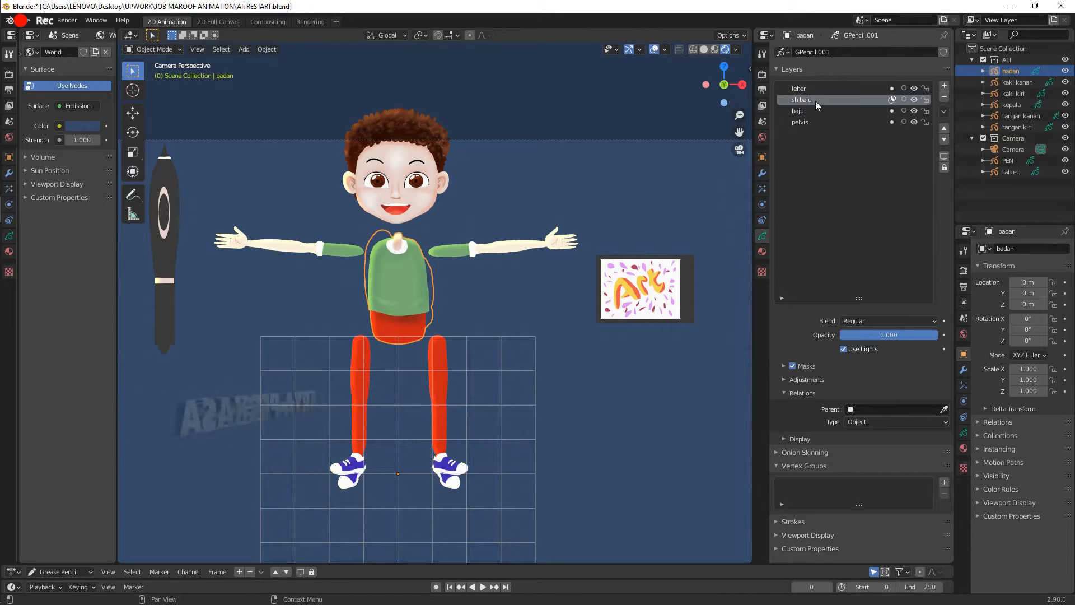
click(817, 121)
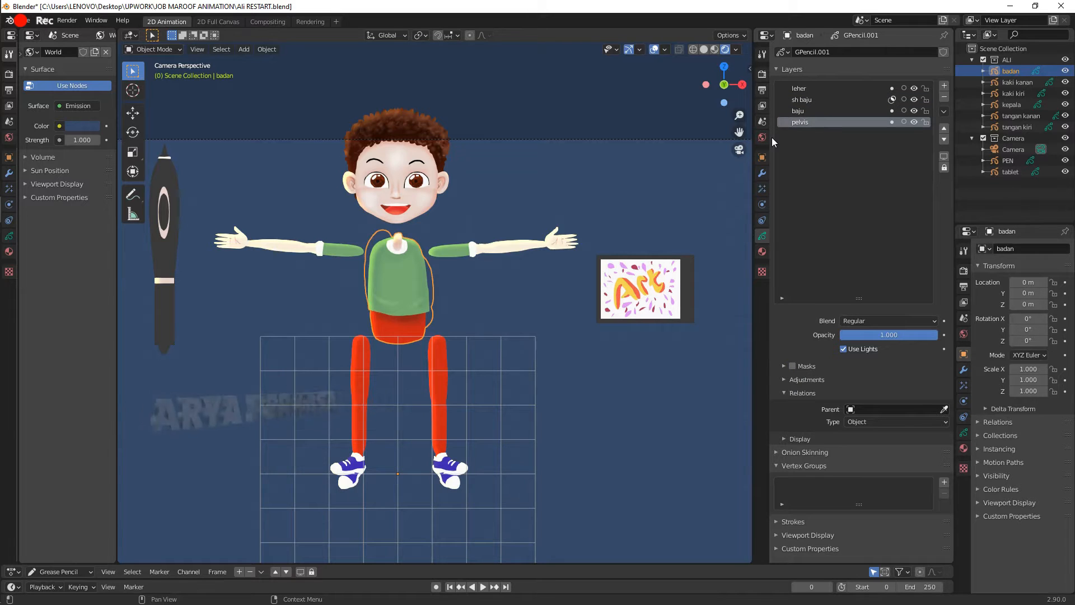
click(915, 122)
click(914, 122)
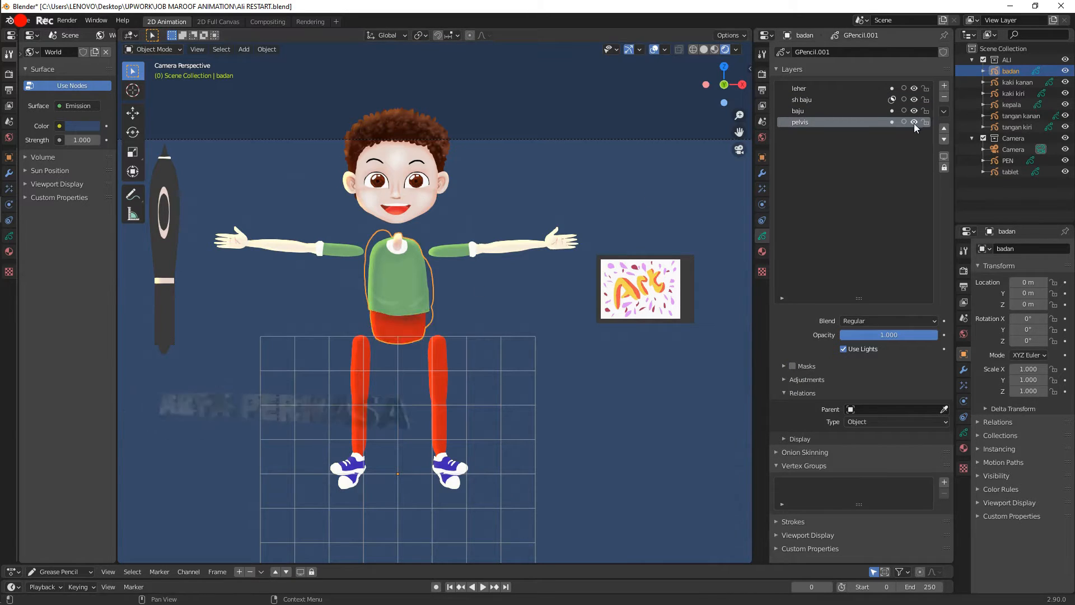
click(915, 110)
click(914, 111)
click(915, 99)
click(916, 100)
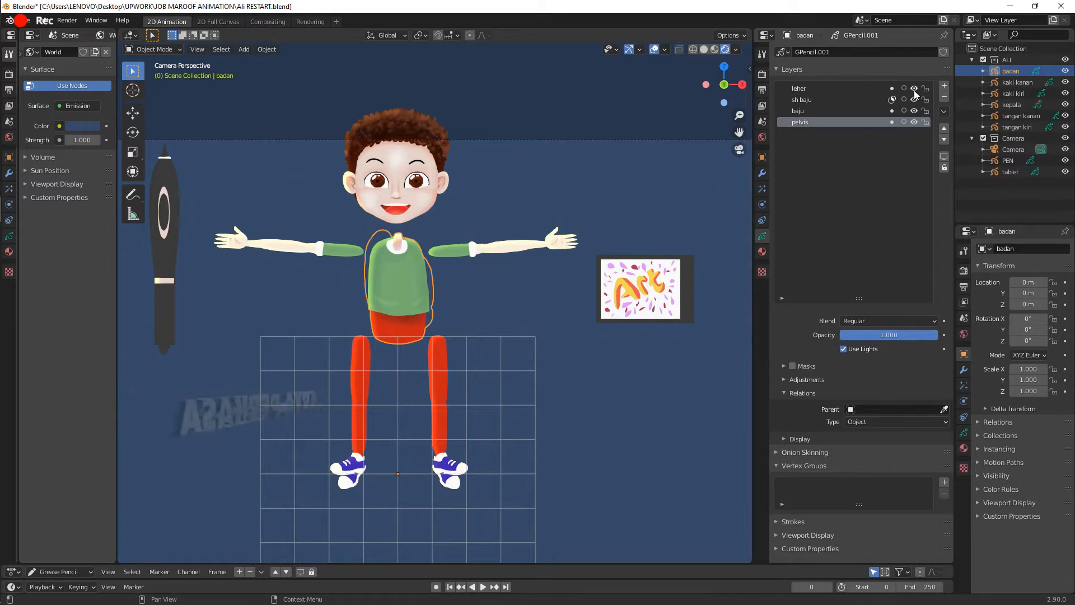
click(915, 89)
click(915, 89)
Examine the kaki kanan object's layers by toggling the visibility of its first foot variant and the paha kiri layer
click(1017, 82)
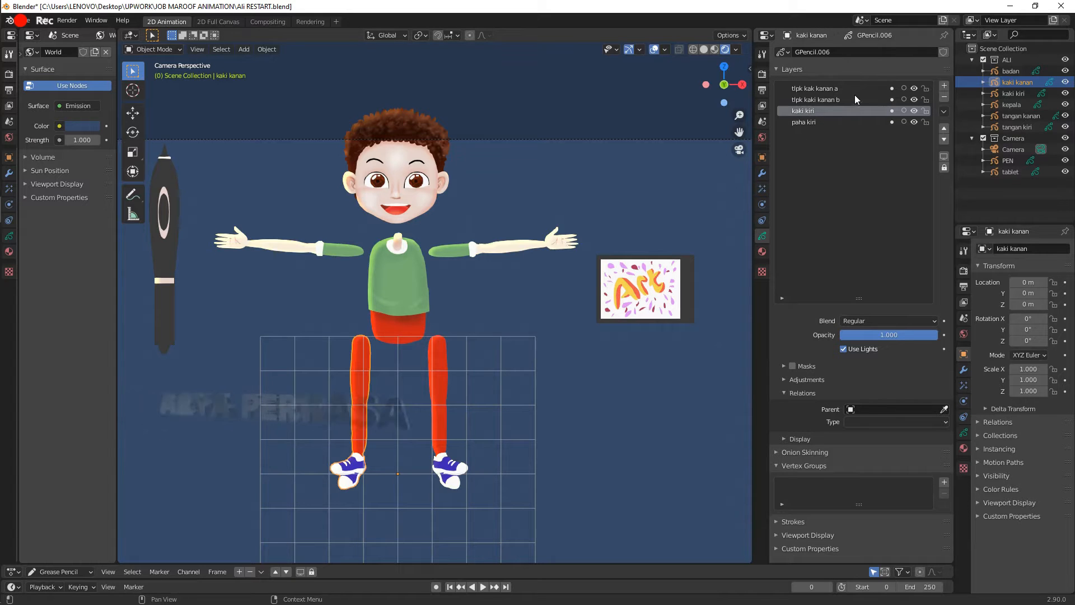
click(916, 93)
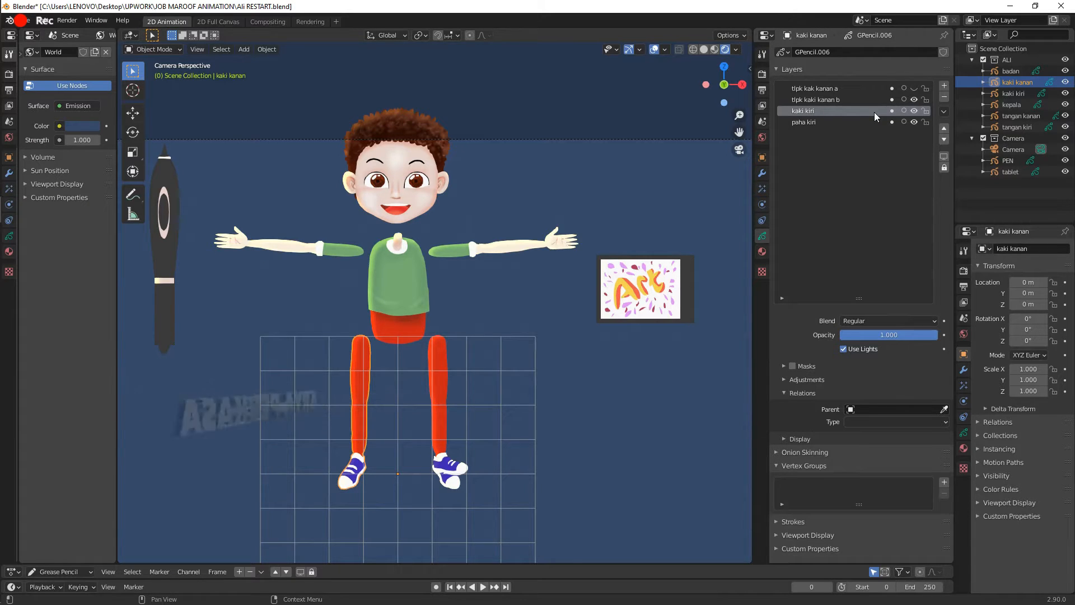
click(914, 89)
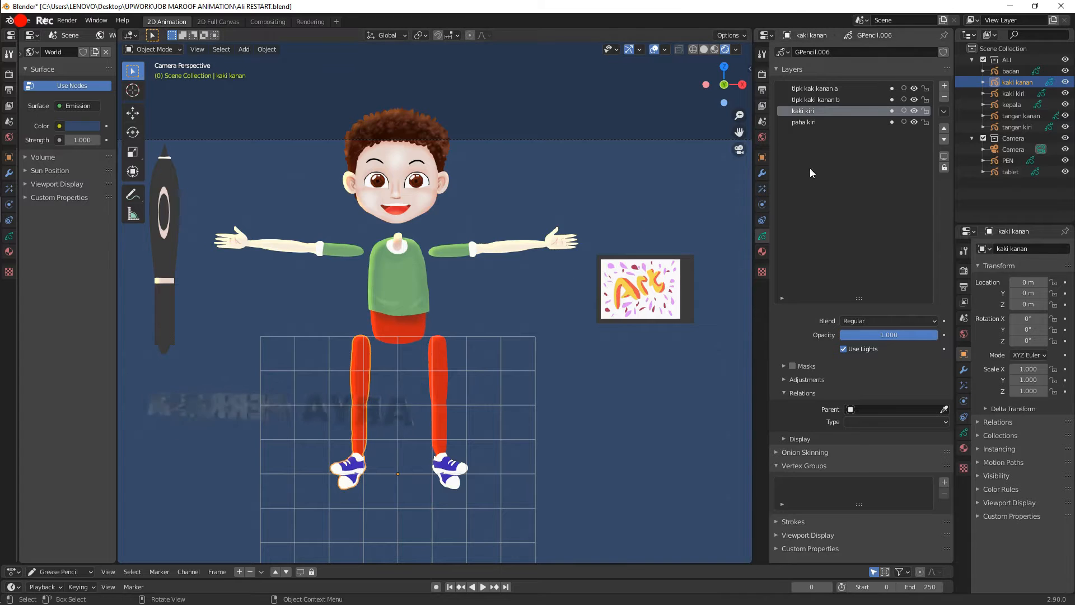
click(913, 123)
click(913, 123)
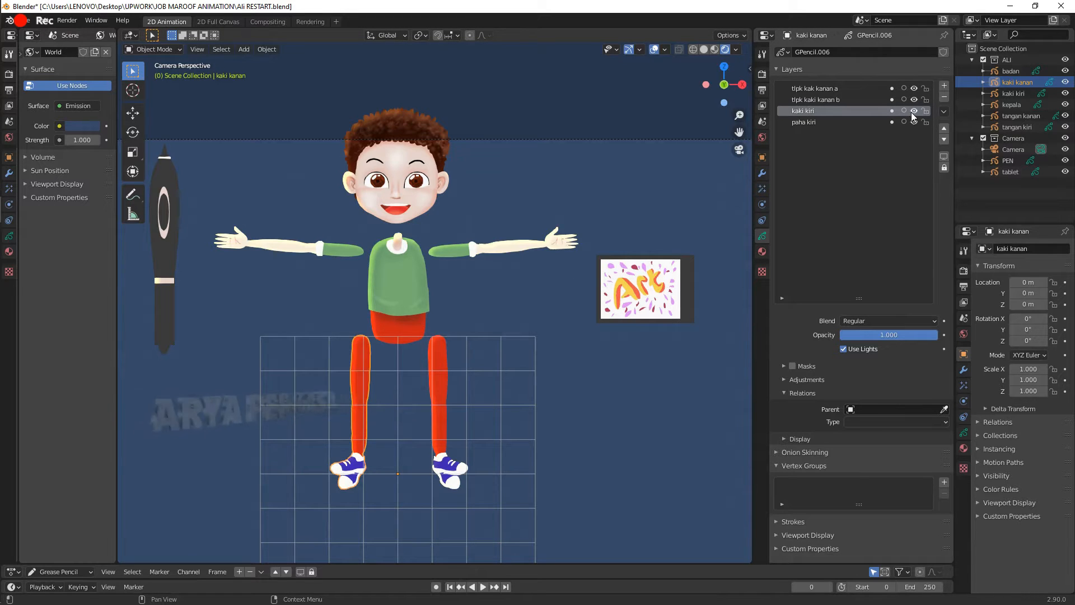
Examine the tangan kanan object up close by toggling its visibility and showing hand variants c, b and a in turn
click(1020, 116)
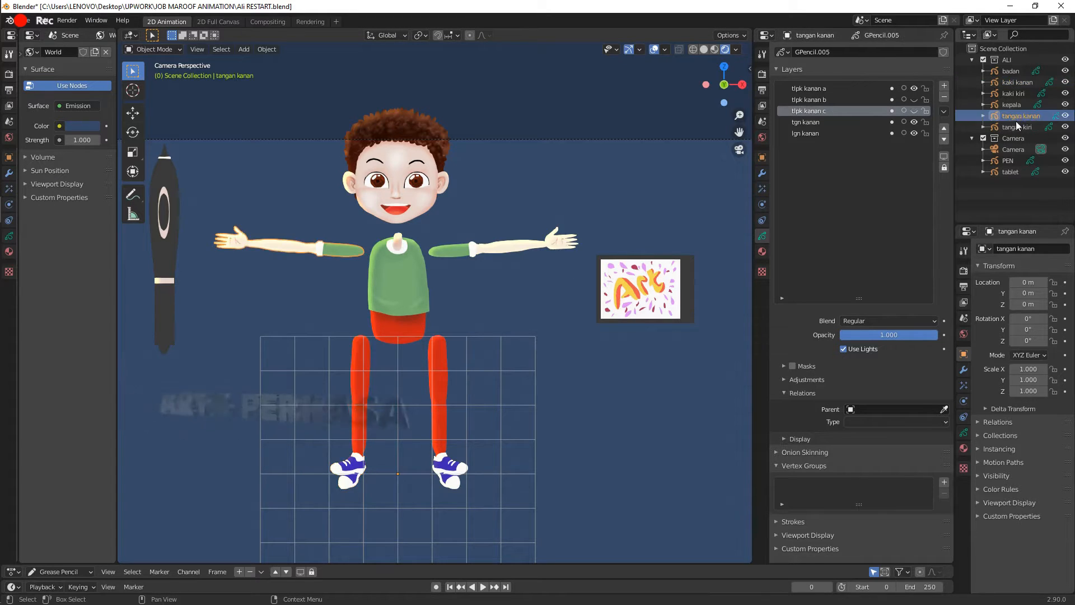
click(1066, 116)
click(1066, 116)
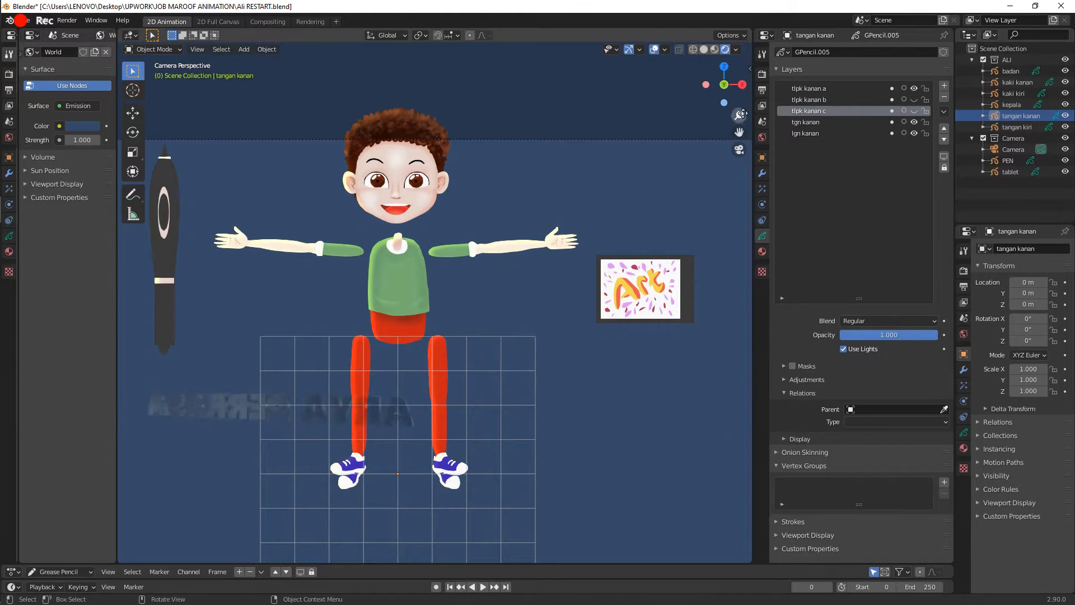
drag(743, 113, 743, 56)
drag(740, 132, 953, 180)
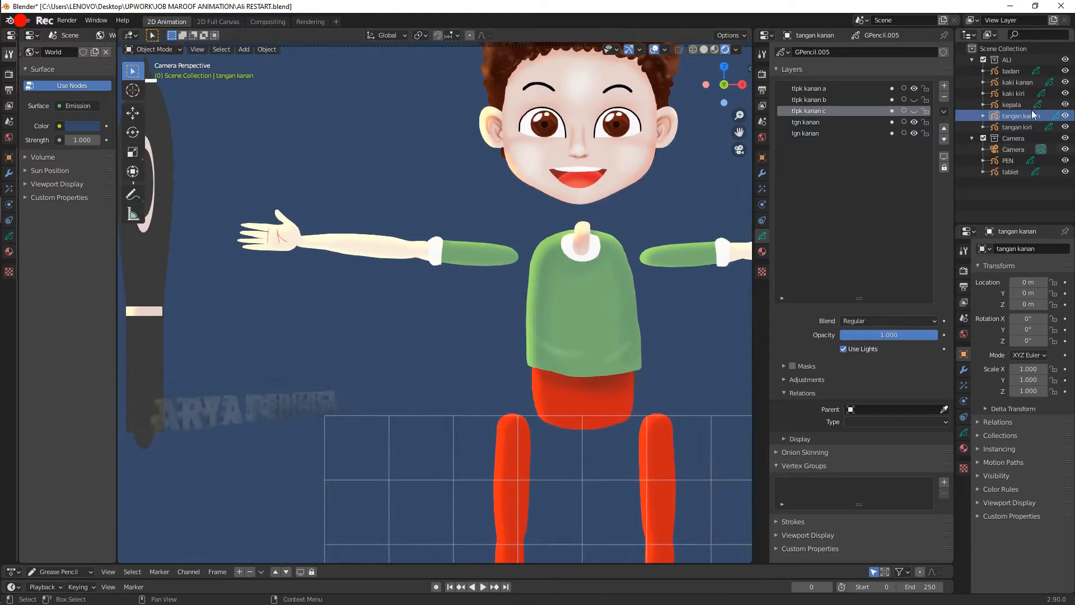
click(914, 88)
click(914, 111)
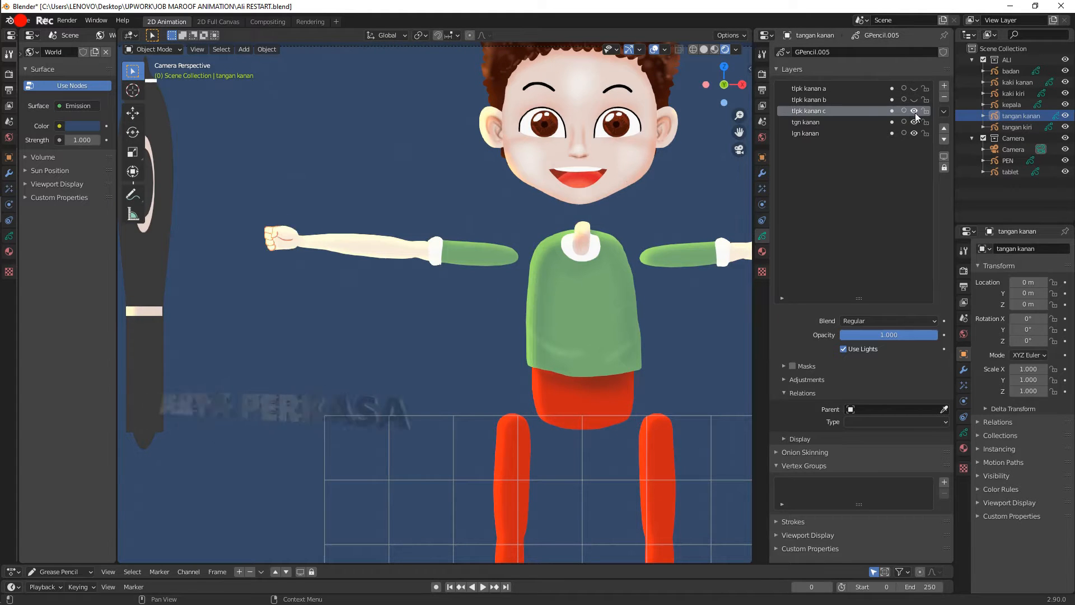
click(914, 110)
click(913, 99)
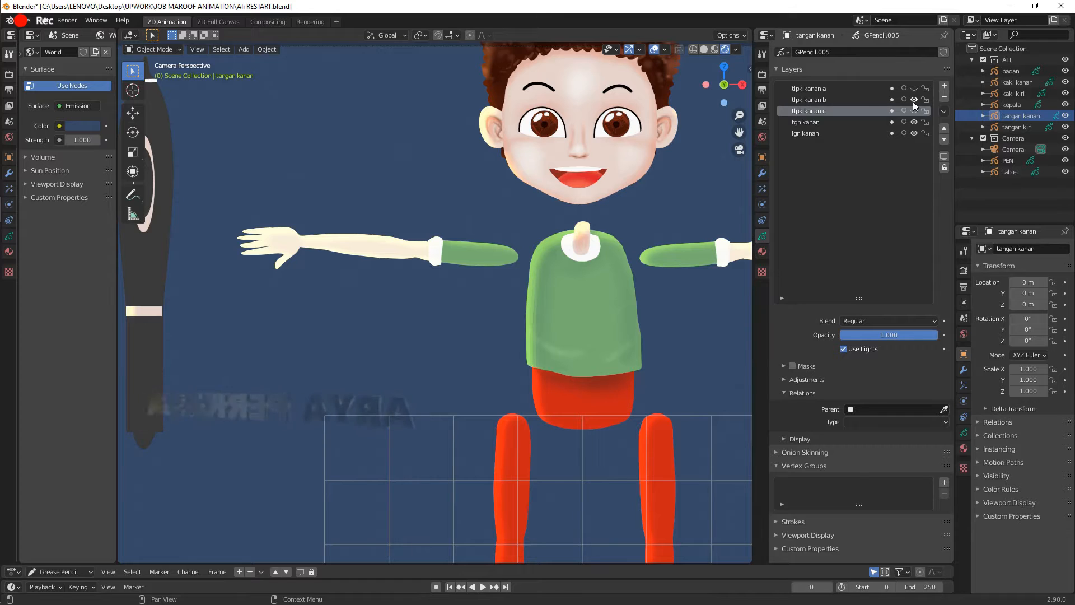
click(914, 99)
click(914, 88)
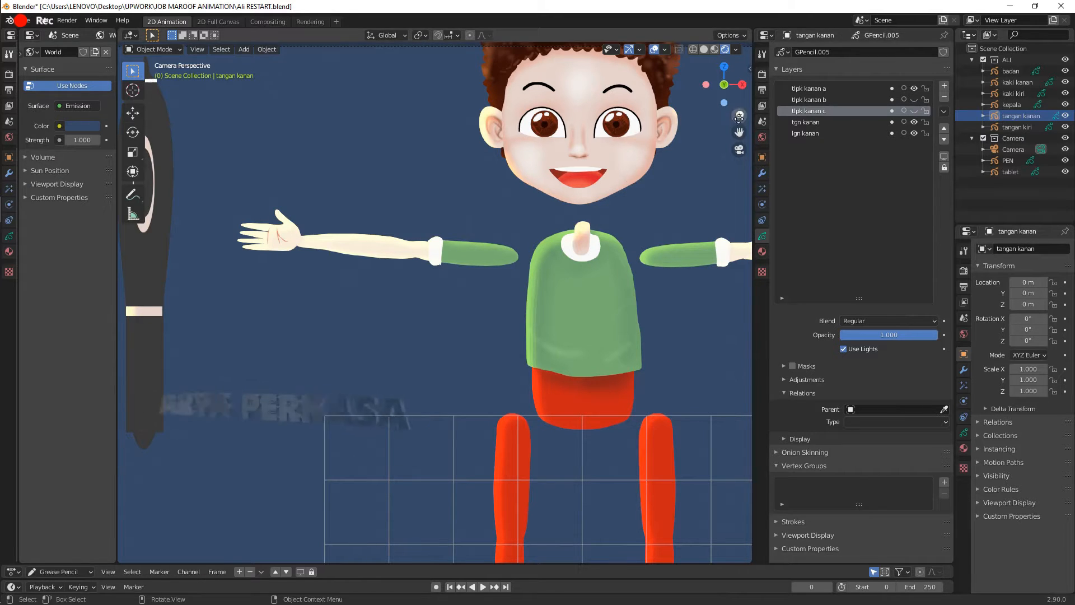
Look over the pen and tablet props beside the character and inspect the kaki kiri and PEN objects' layers
scroll(435, 247, down, 4)
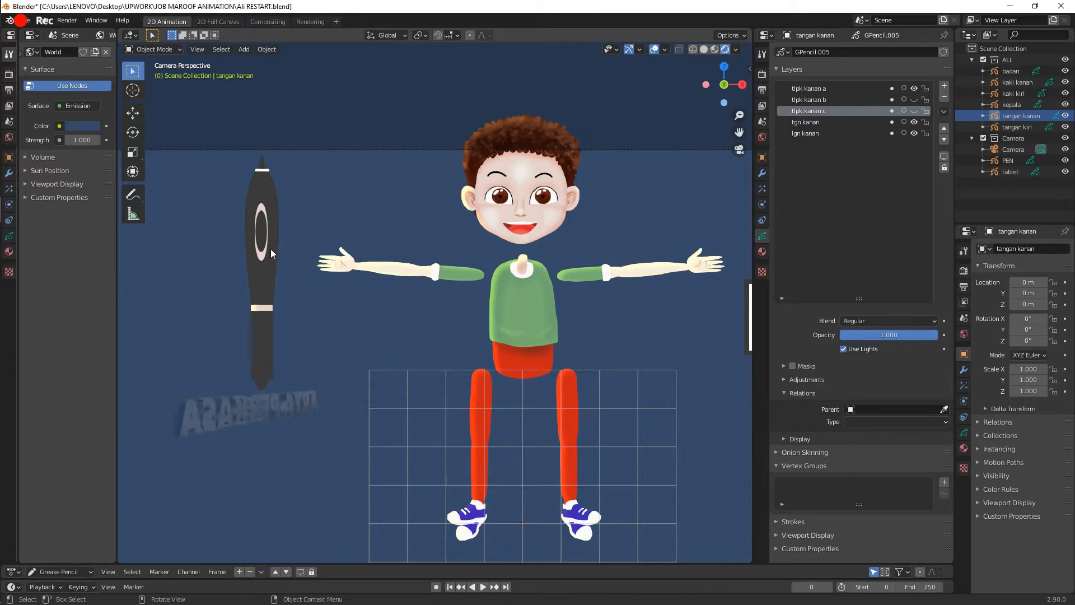
drag(741, 132, 686, 95)
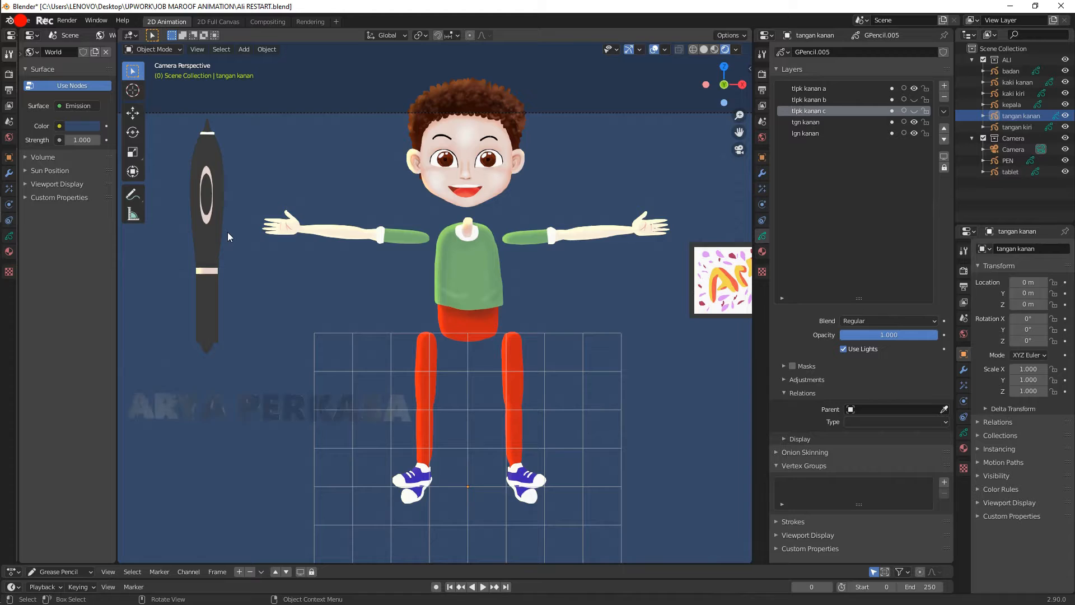
drag(739, 132, 624, 177)
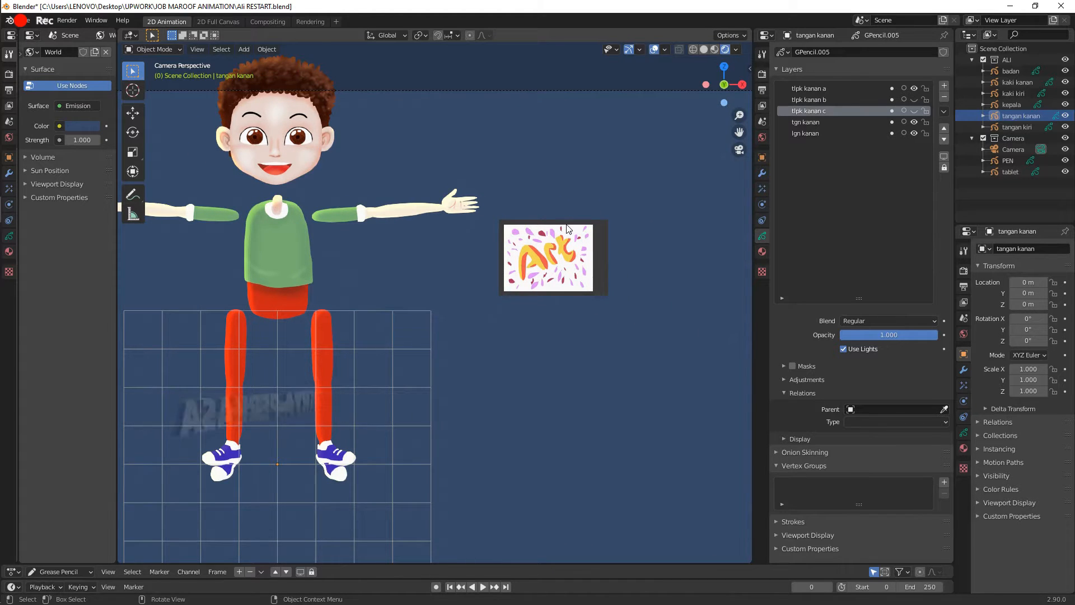
drag(739, 132, 689, 130)
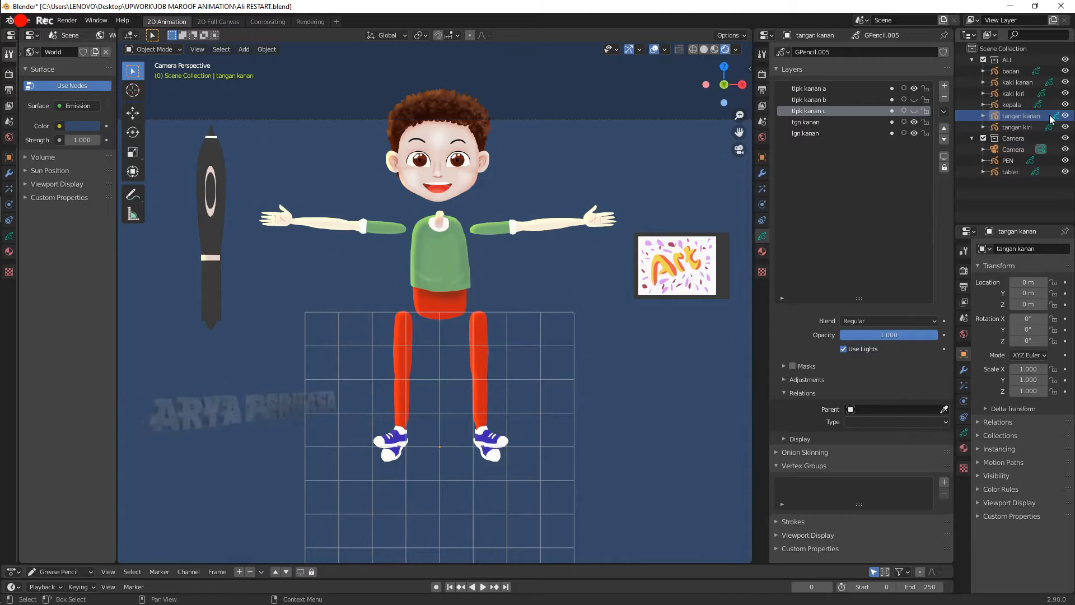
click(1014, 93)
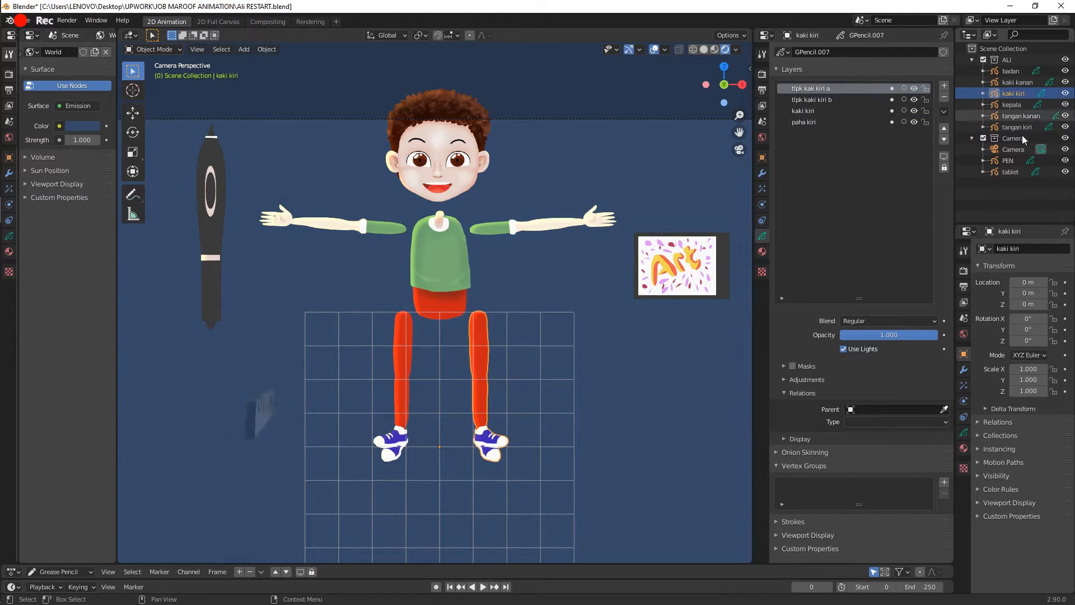
click(1017, 164)
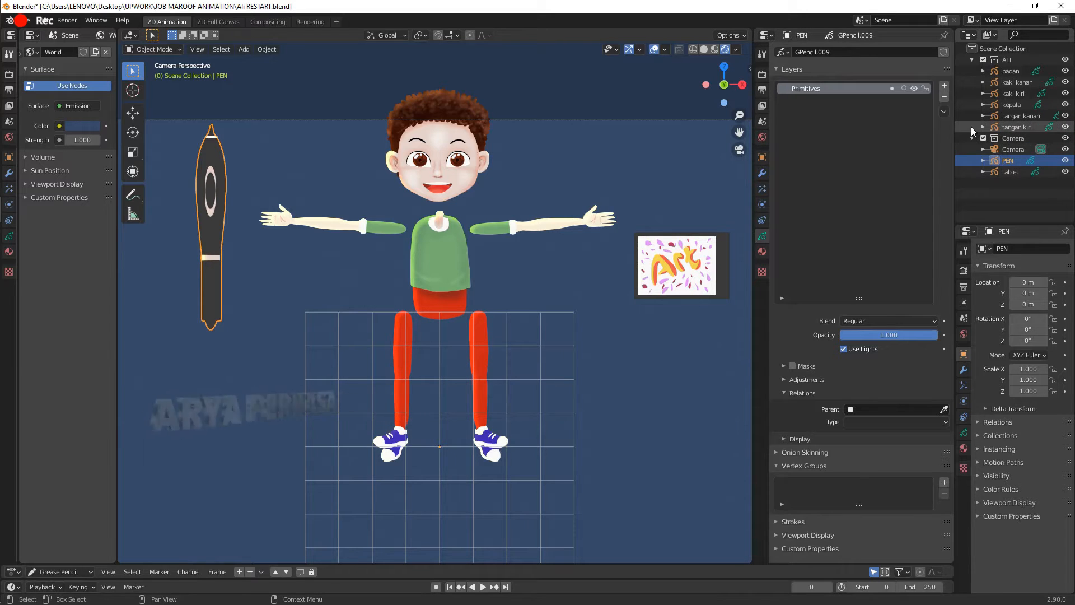
Add an armature to the scene and rename it ArmatureAli
click(169, 51)
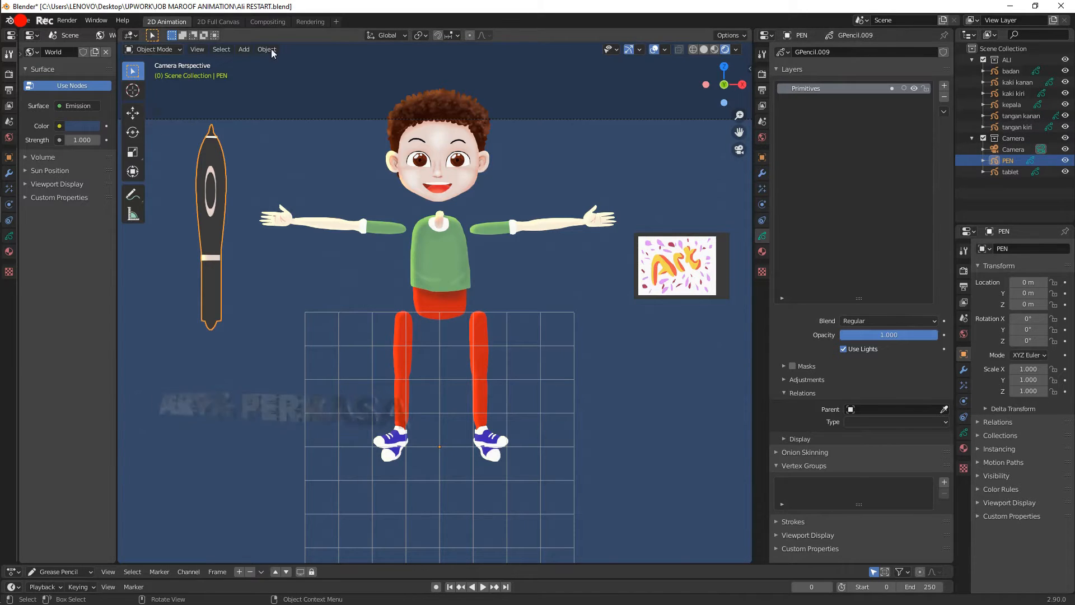
click(244, 50)
mouse_move(251, 58)
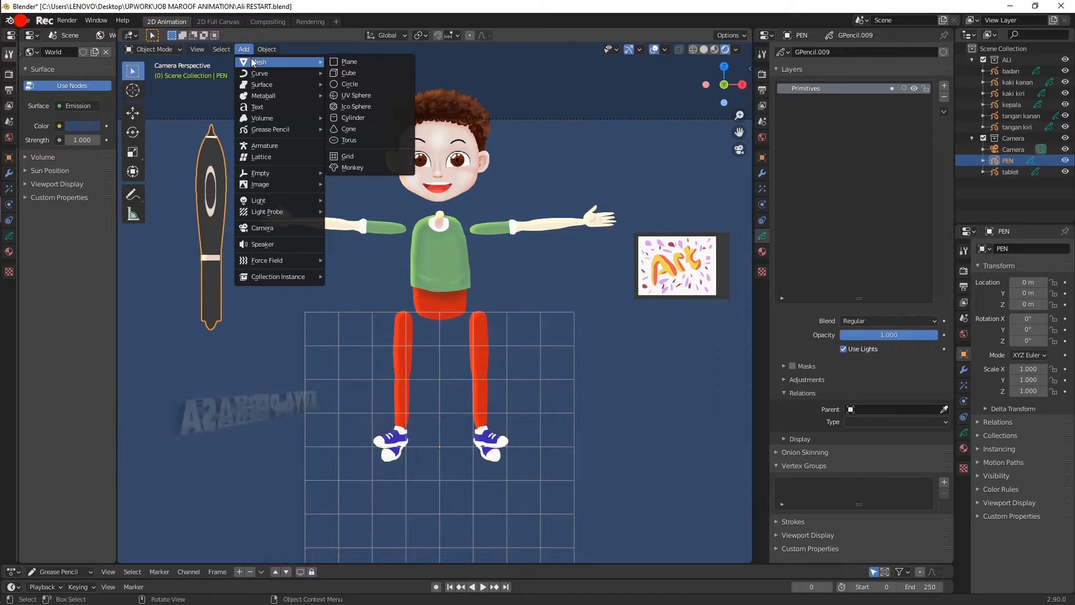
click(318, 147)
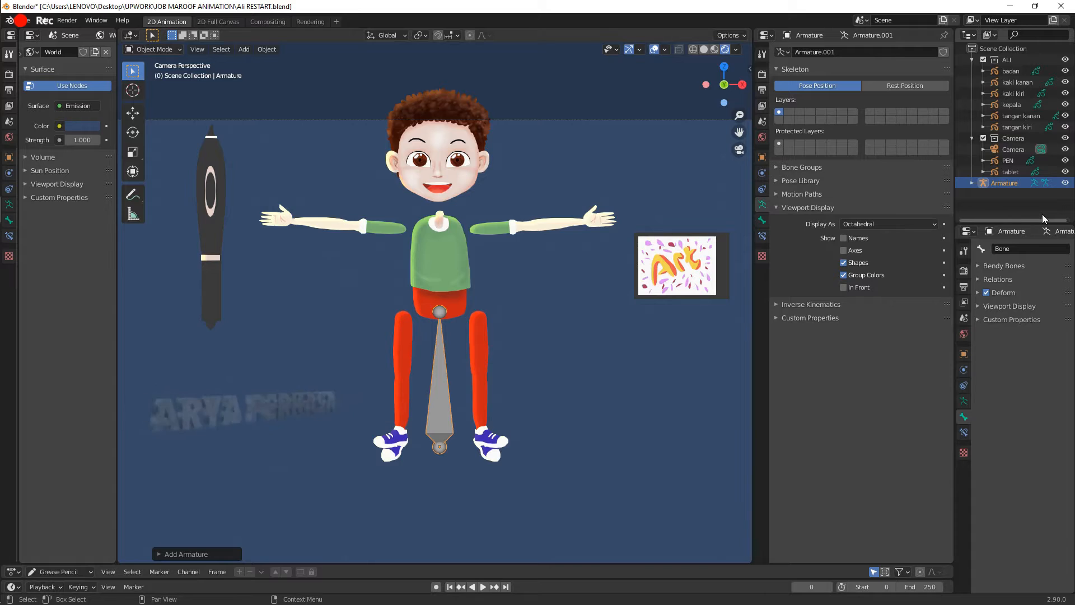
double_click(1022, 185)
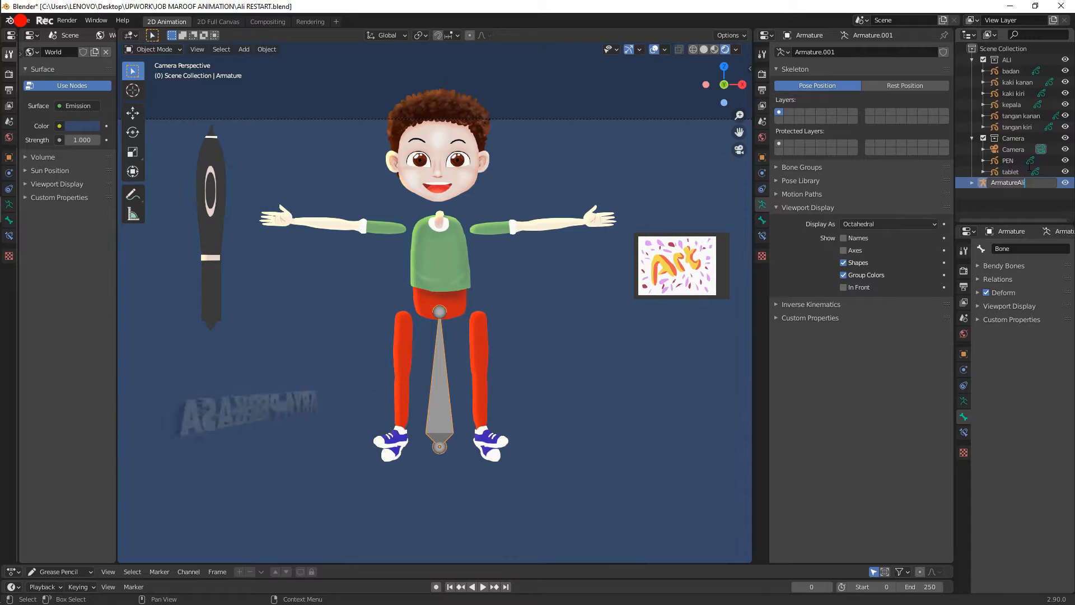
key(Return)
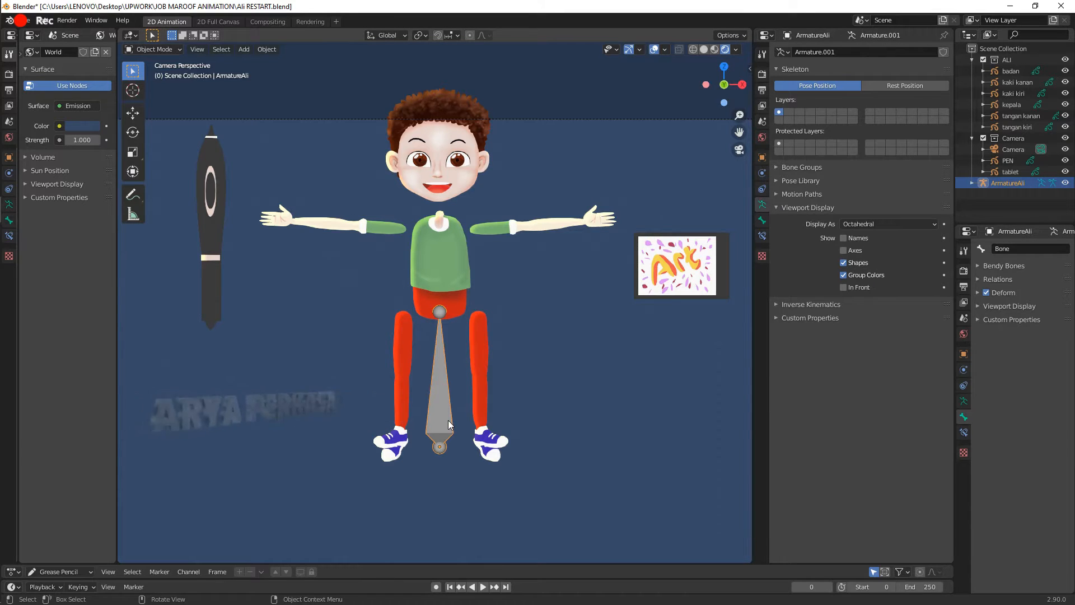
Try moving the whole badan object in Object Mode
click(155, 49)
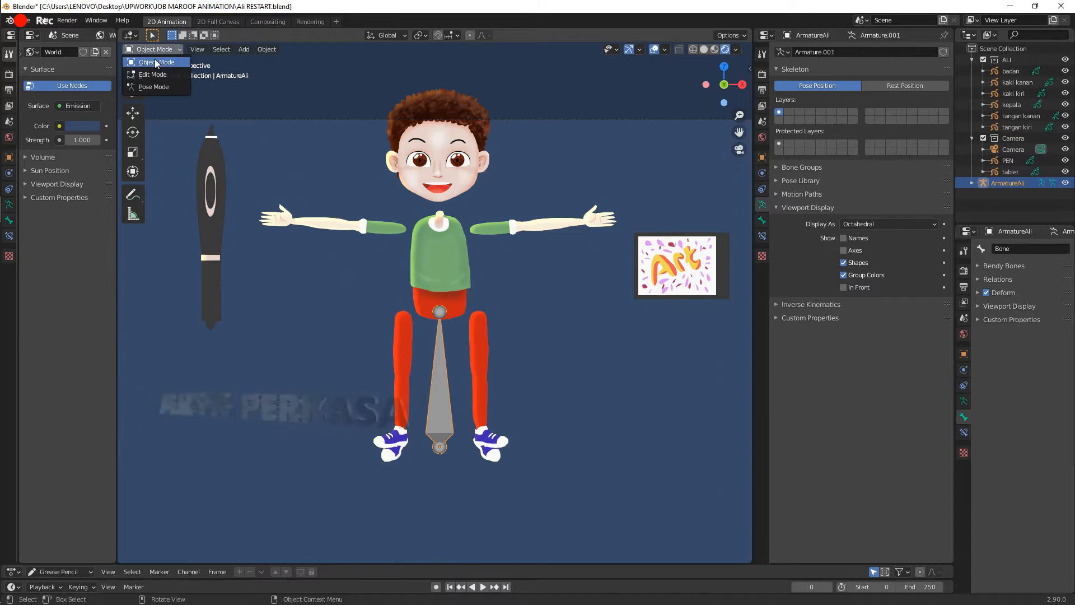
click(156, 63)
click(477, 242)
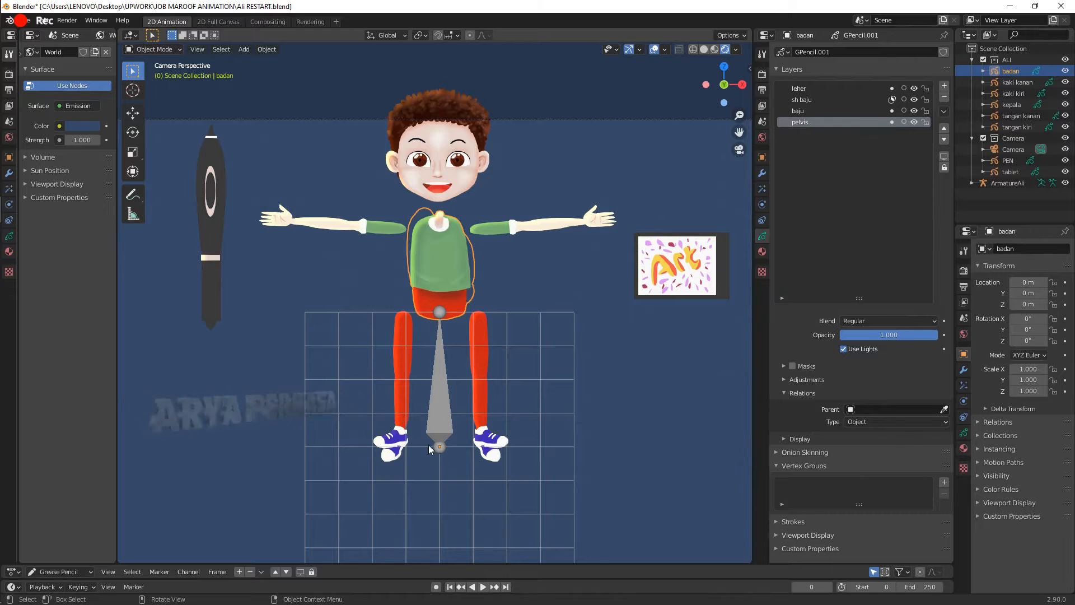
drag(739, 115, 613, 164)
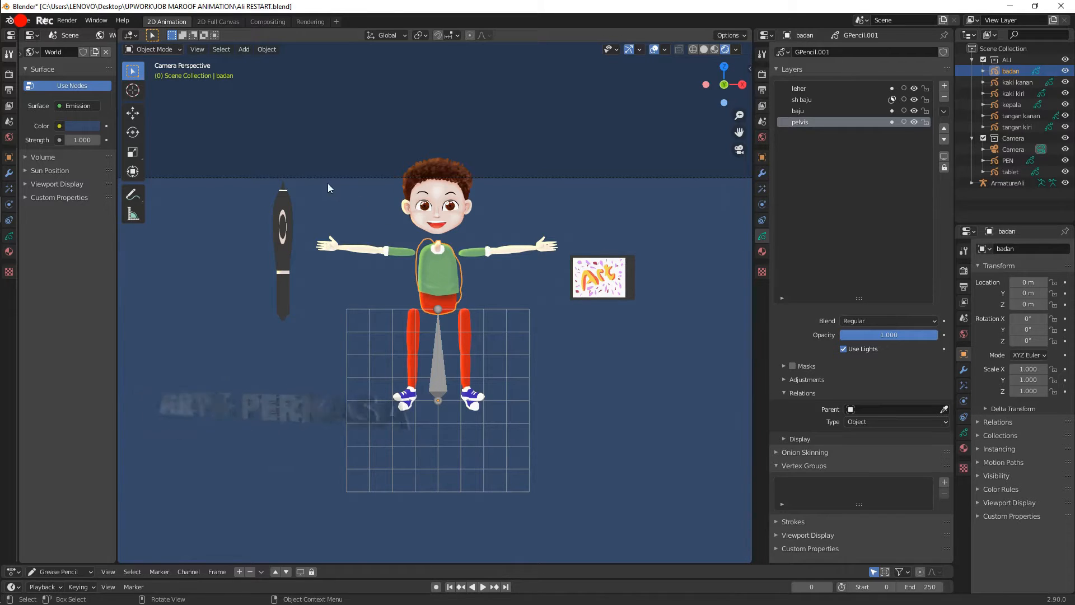
click(132, 112)
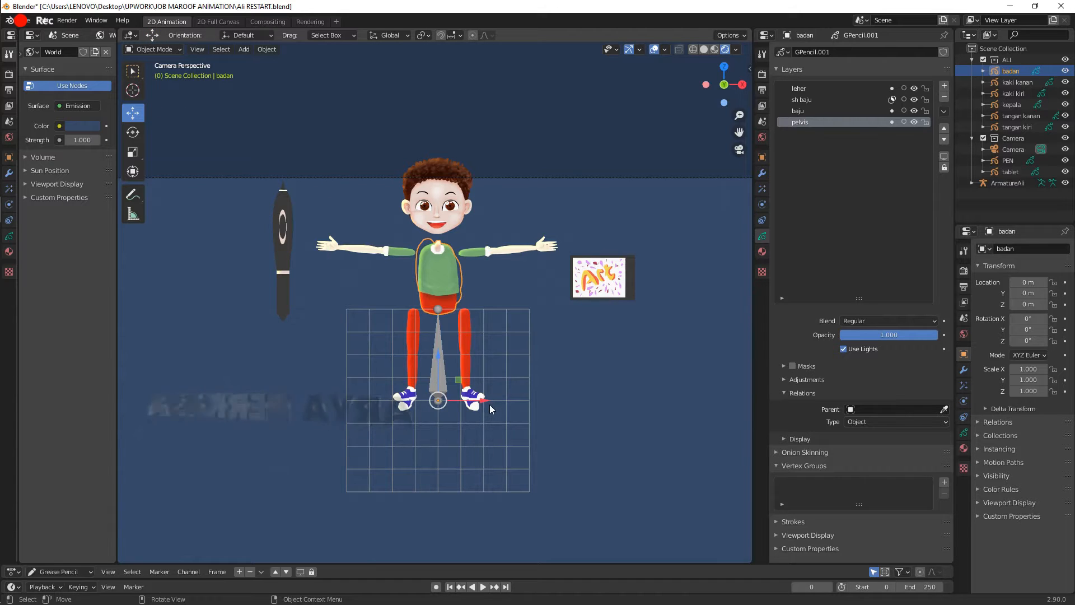
click(156, 50)
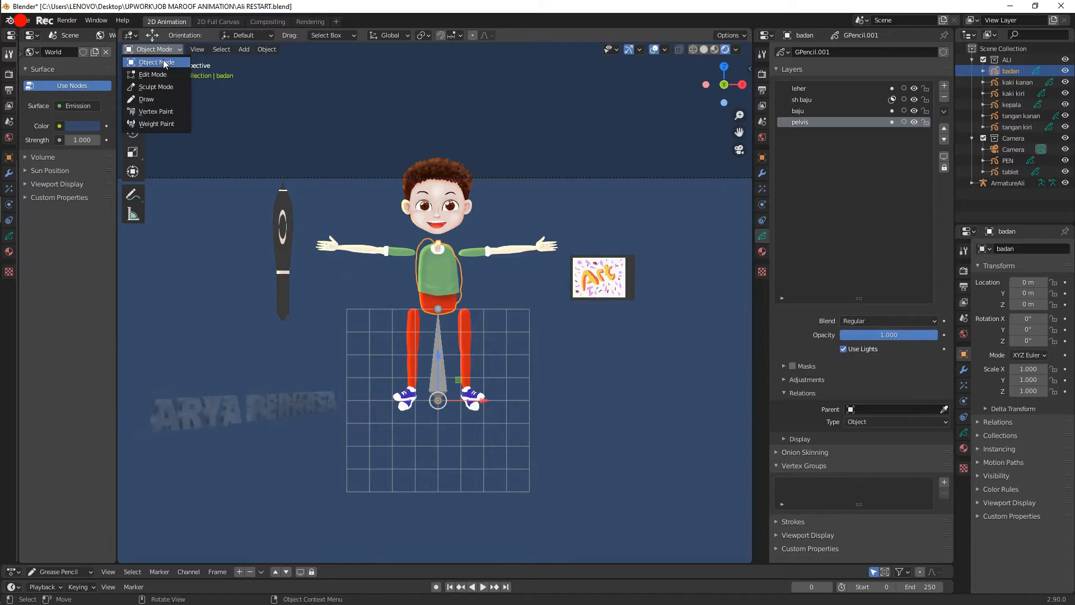
click(463, 214)
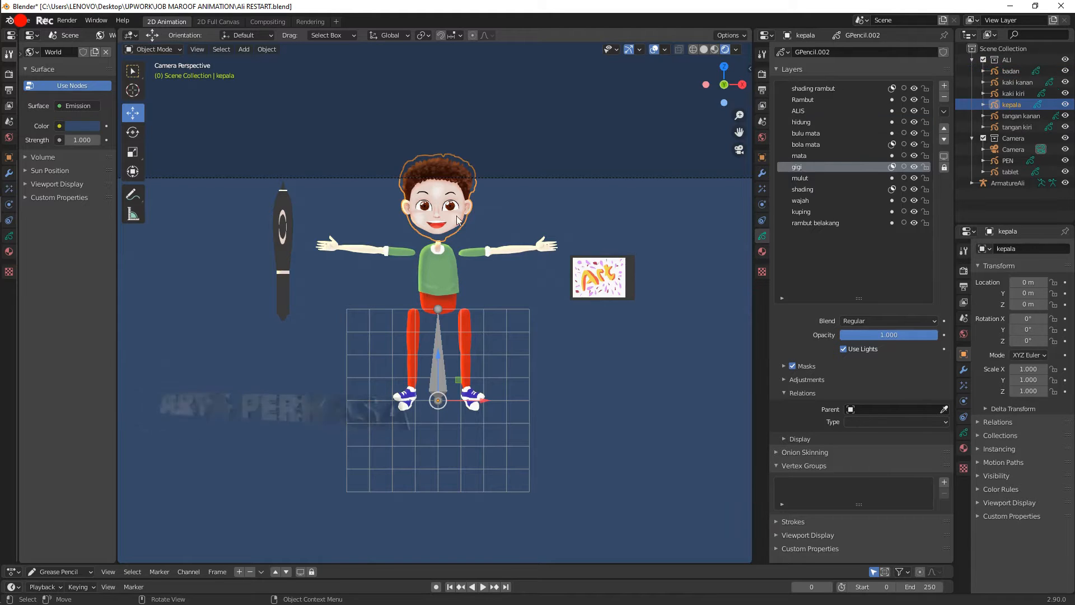
click(463, 277)
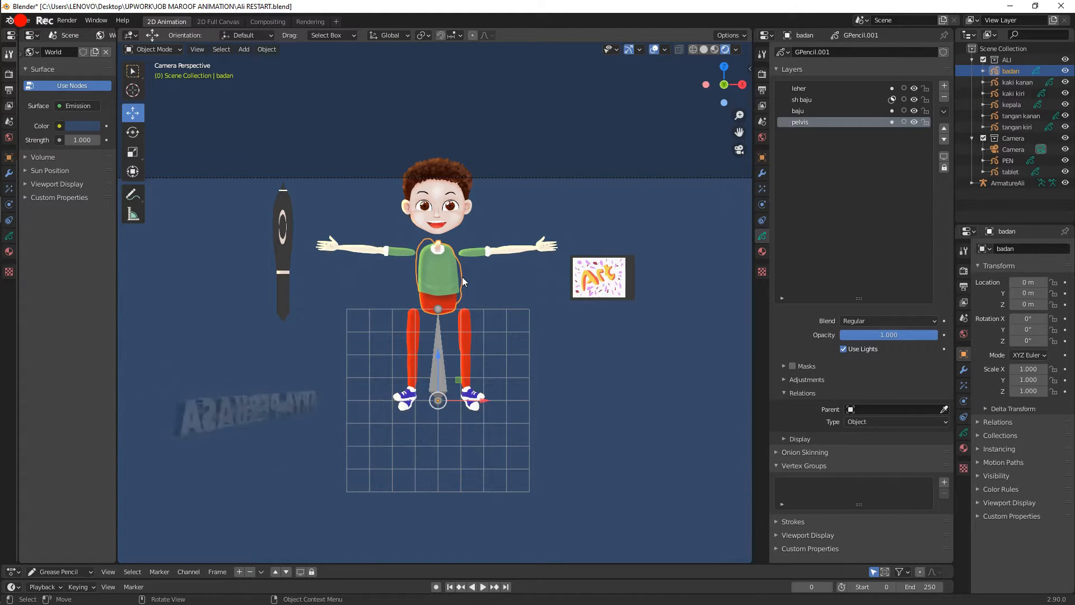
key(g)
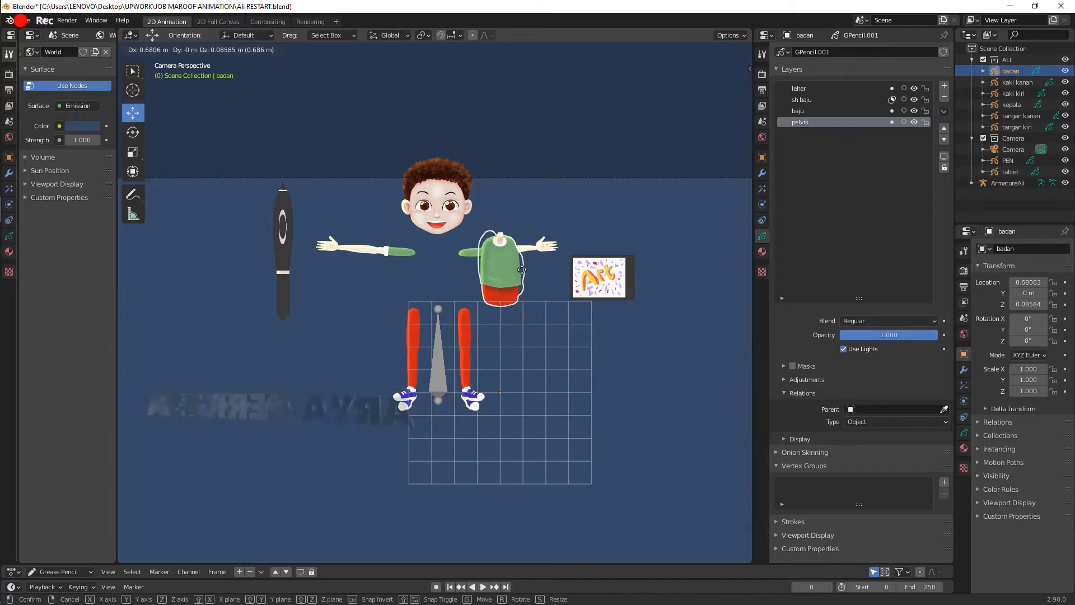
right_click(434, 277)
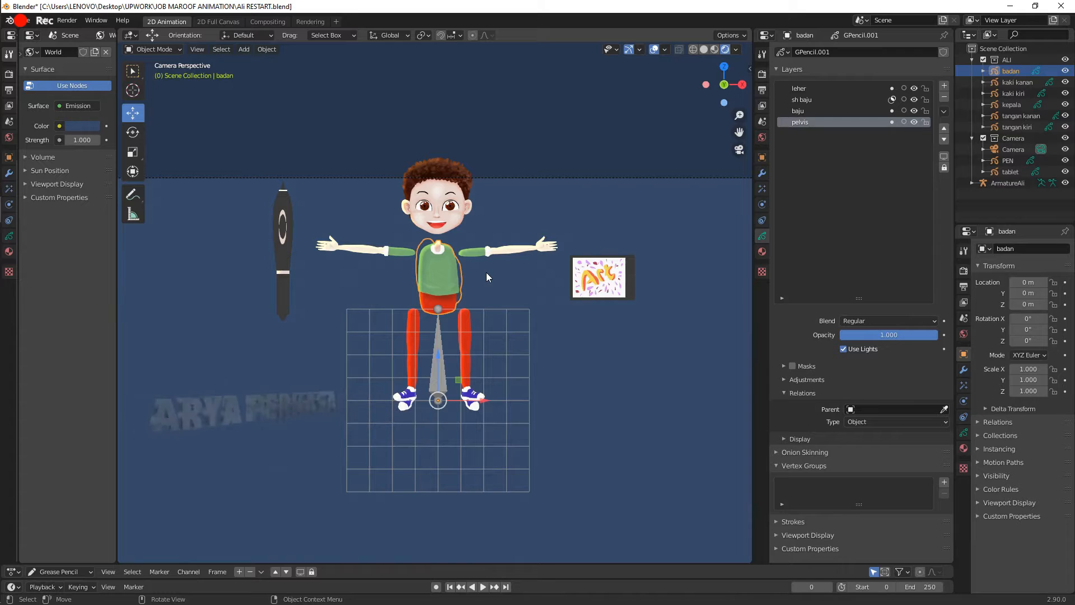
Try moving the badan object's strokes in Edit Mode, then return to Object Mode
click(174, 49)
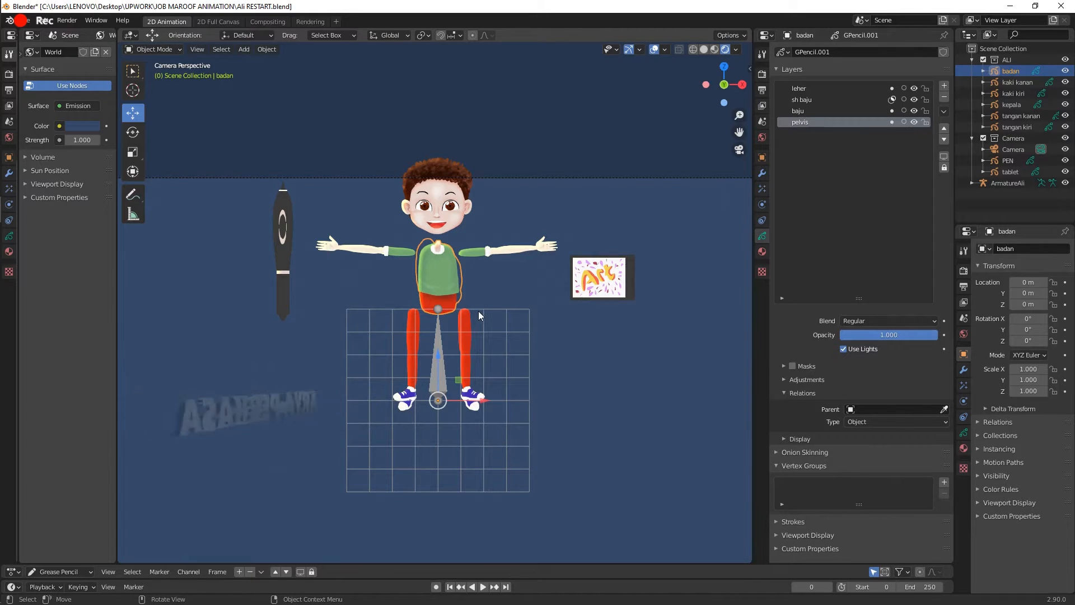
click(169, 52)
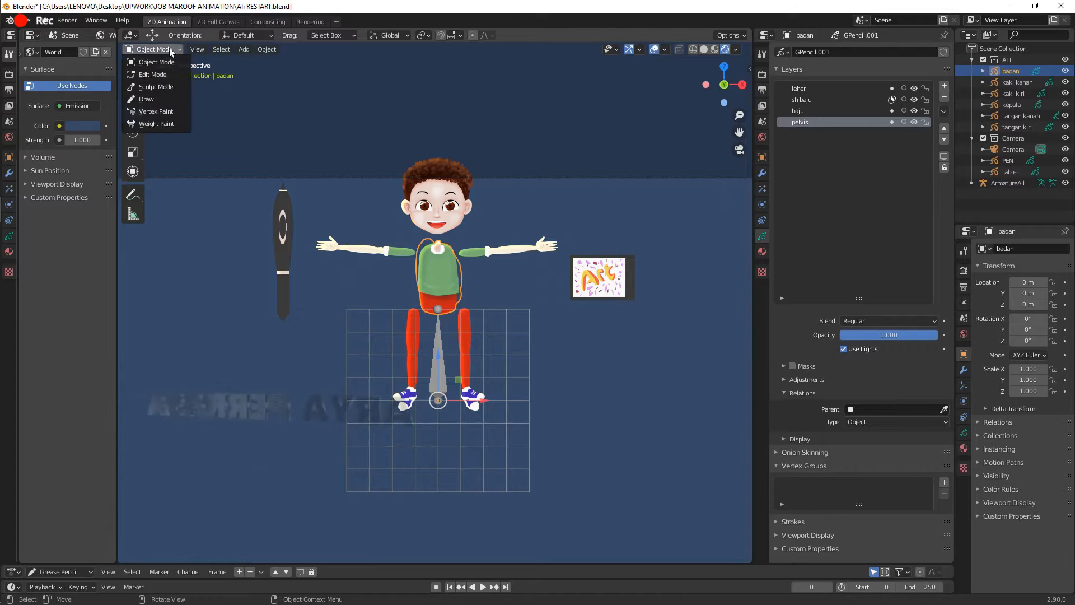
click(172, 63)
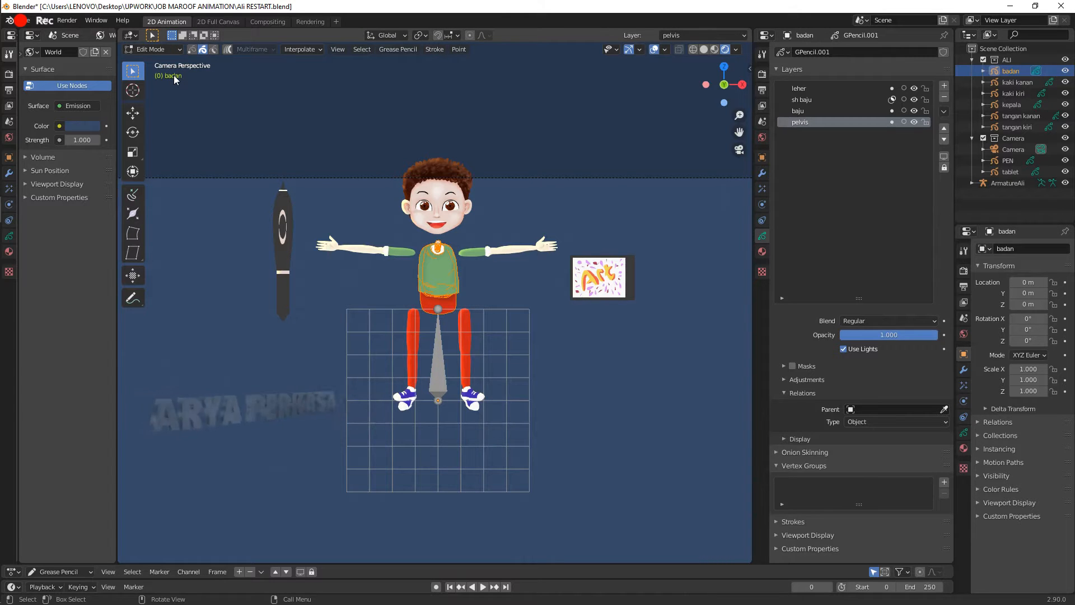
key(g)
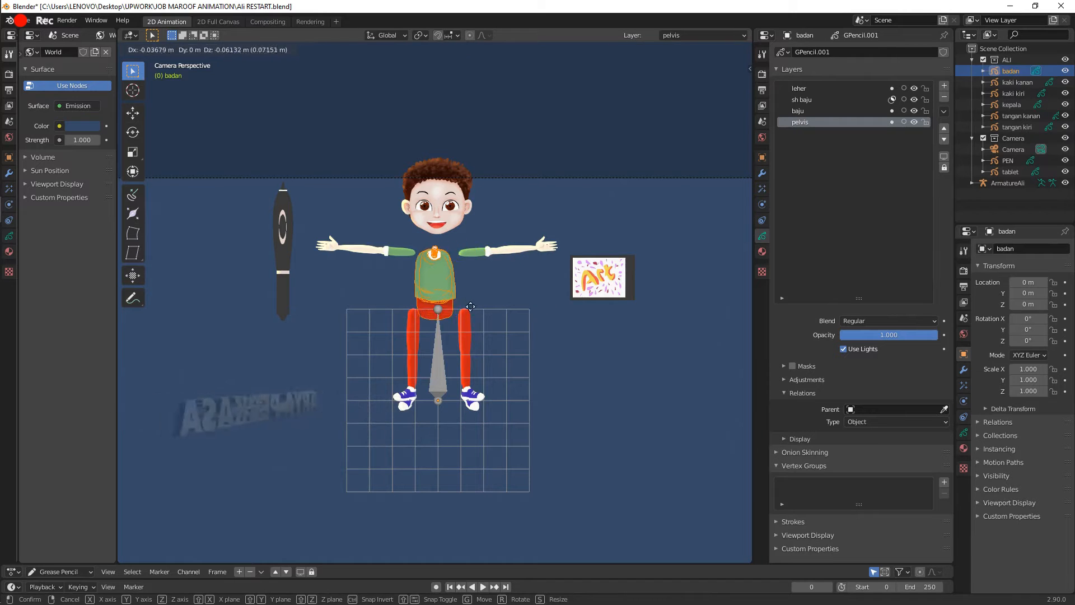
key(Escape)
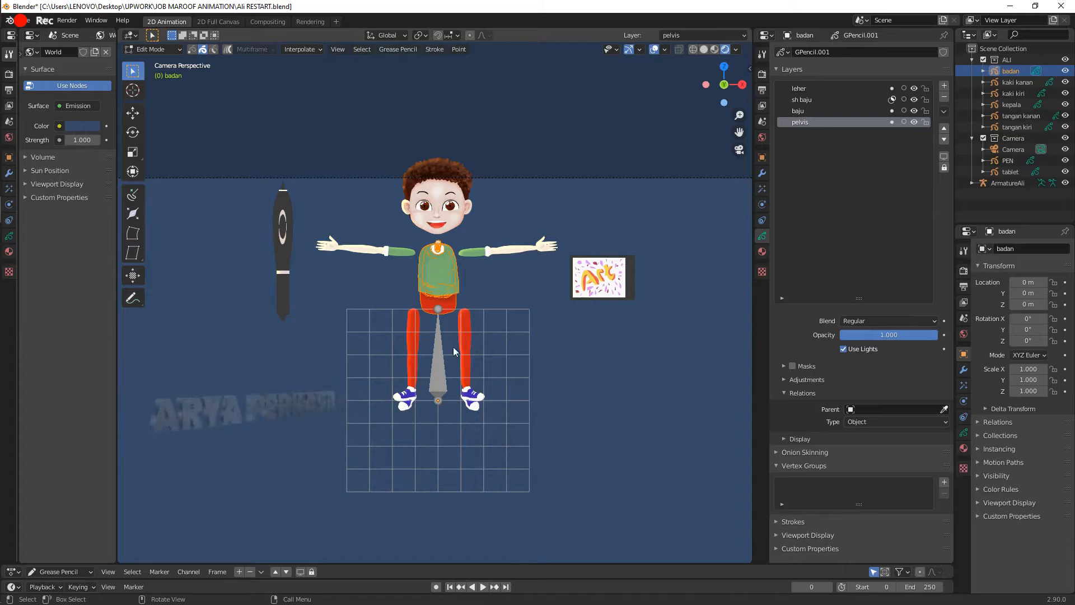
key(Tab)
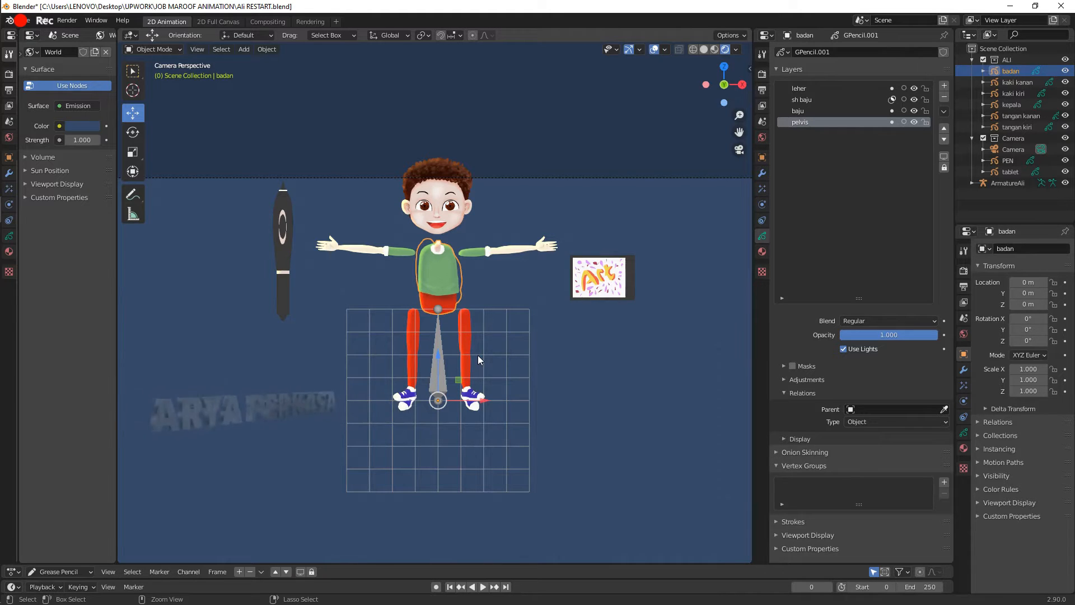
key(Tab)
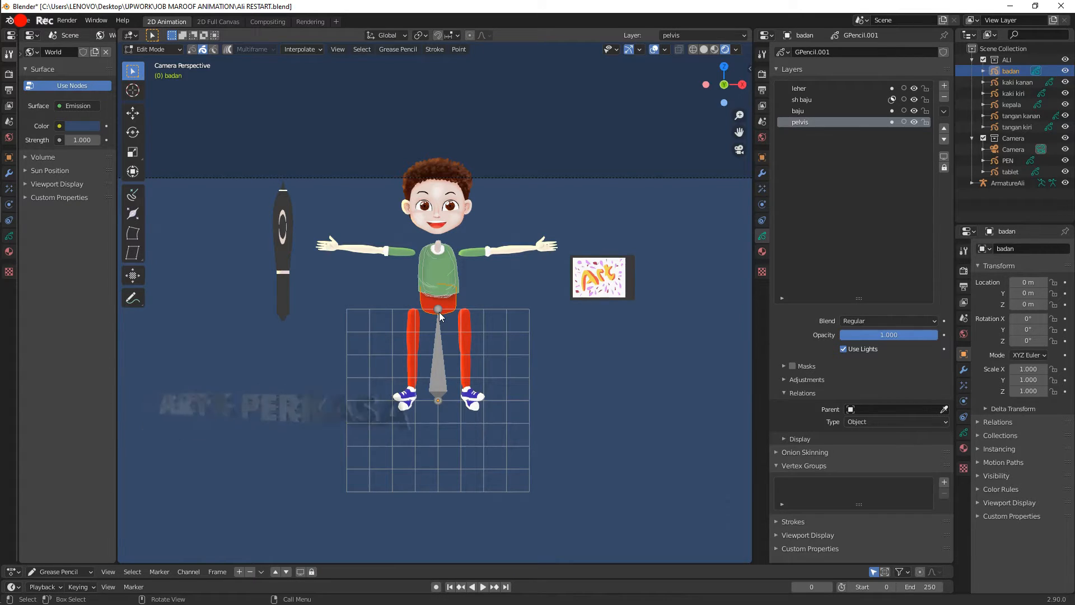
click(169, 51)
click(168, 61)
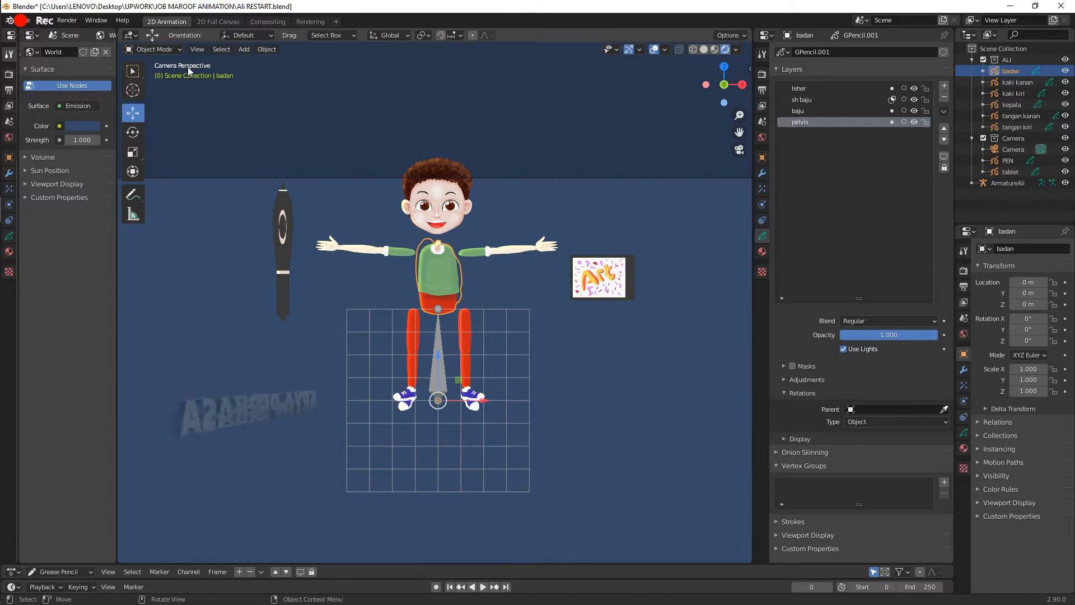
Edit the ArmatureAli armature and shorten its bone between the feet by lowering the tail to about Z 0.37 m
click(439, 375)
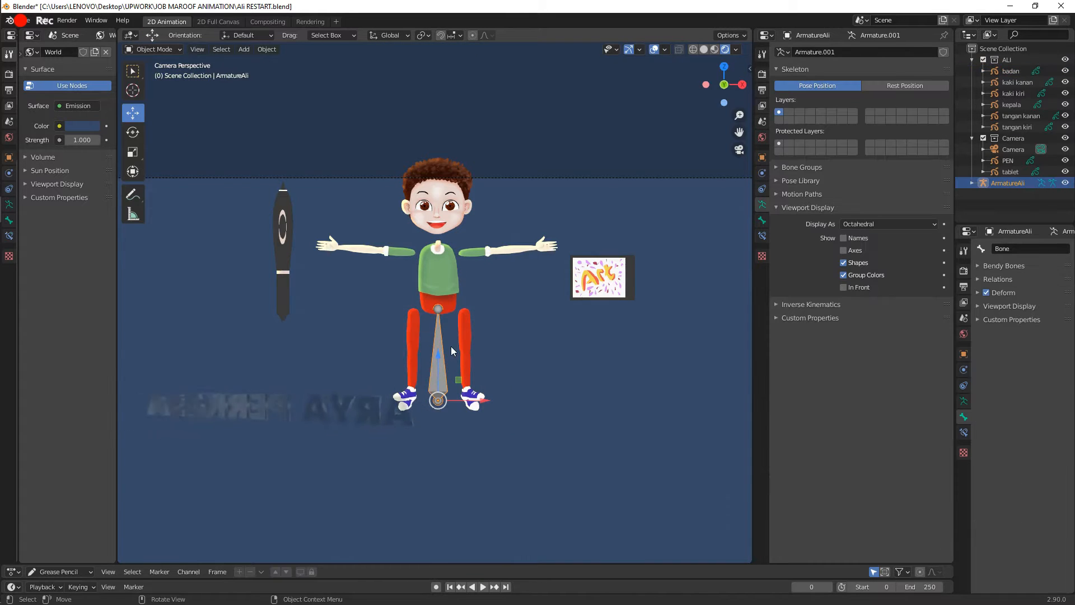
click(173, 50)
click(159, 74)
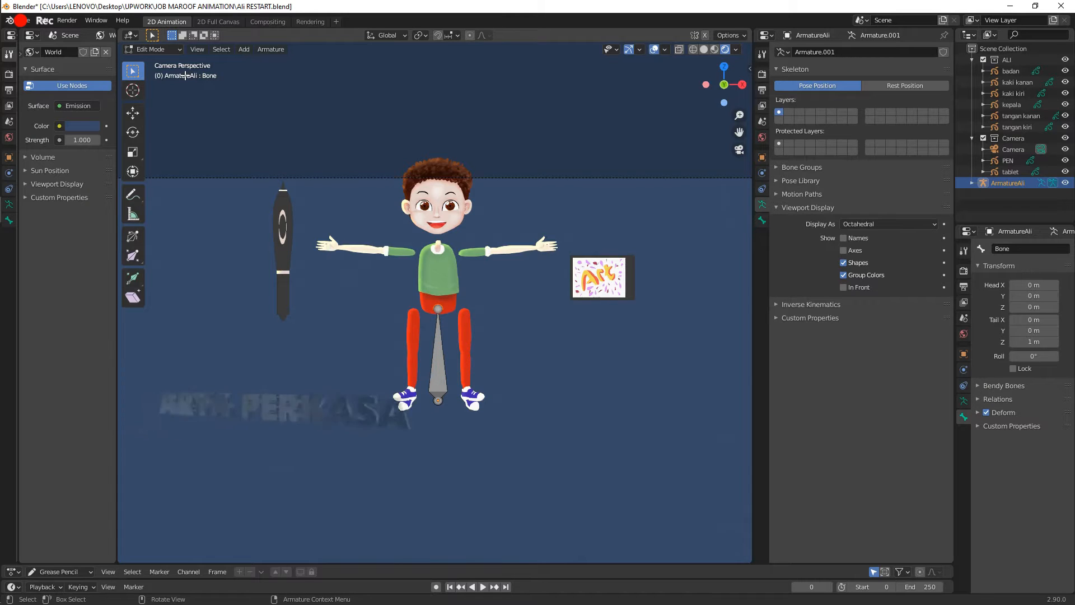
click(438, 308)
key(g)
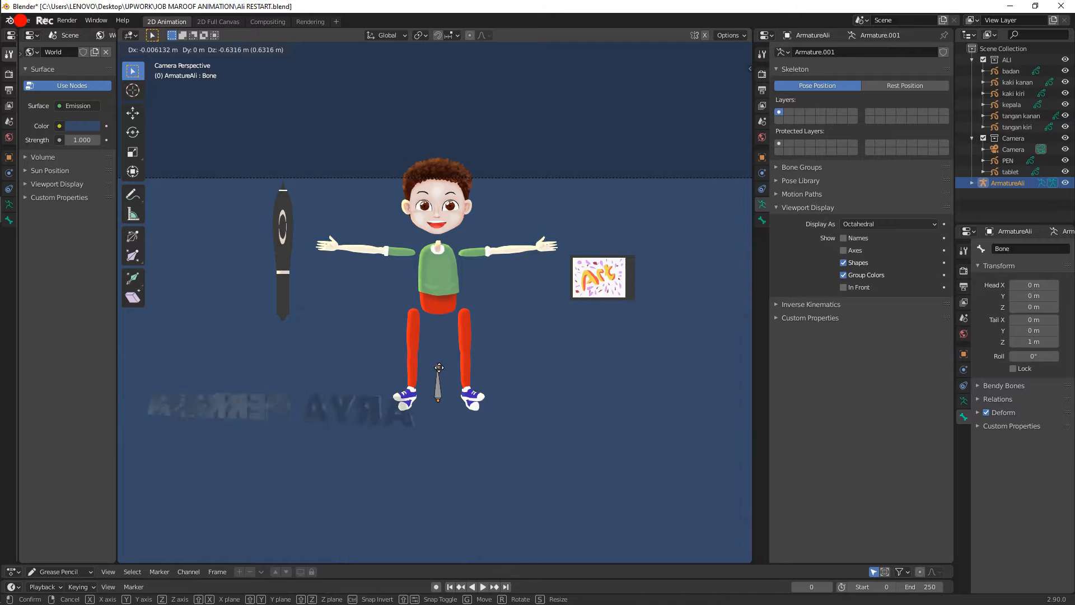
click(440, 367)
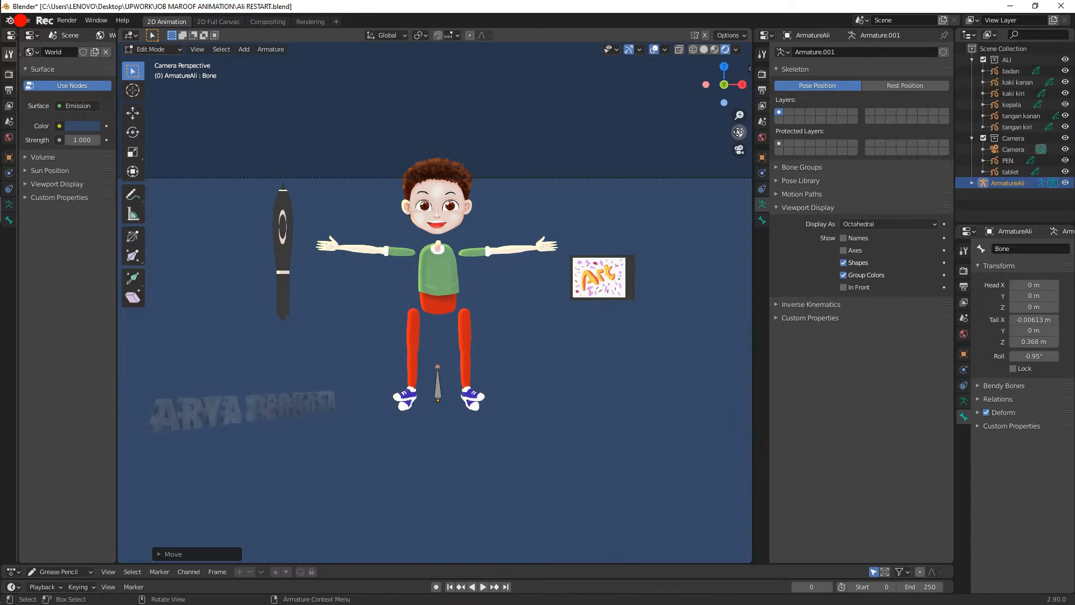
Duplicate the bone straight up to the pelvis at about Z 0.97 m and lower the copy's tail to about Z 1.14 m
drag(739, 115, 773, 81)
drag(740, 135, 747, 151)
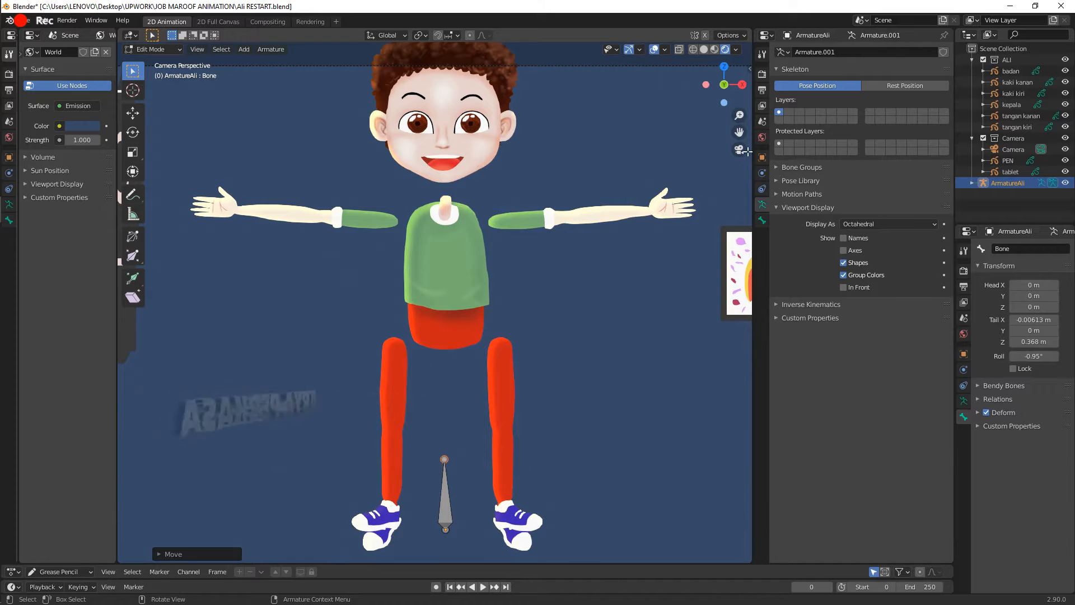
click(446, 492)
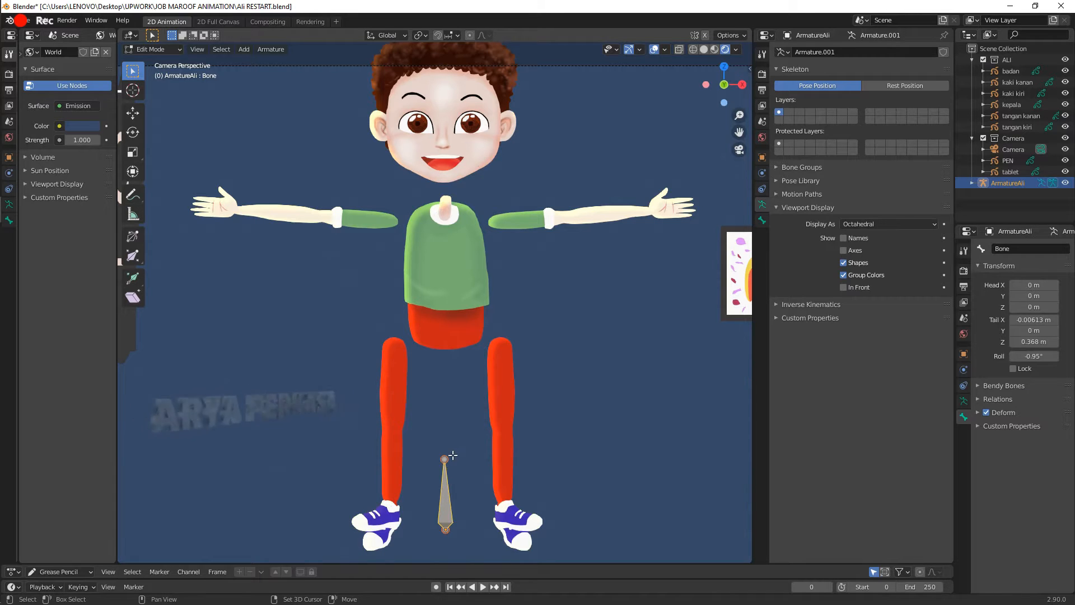
key(shift+d)
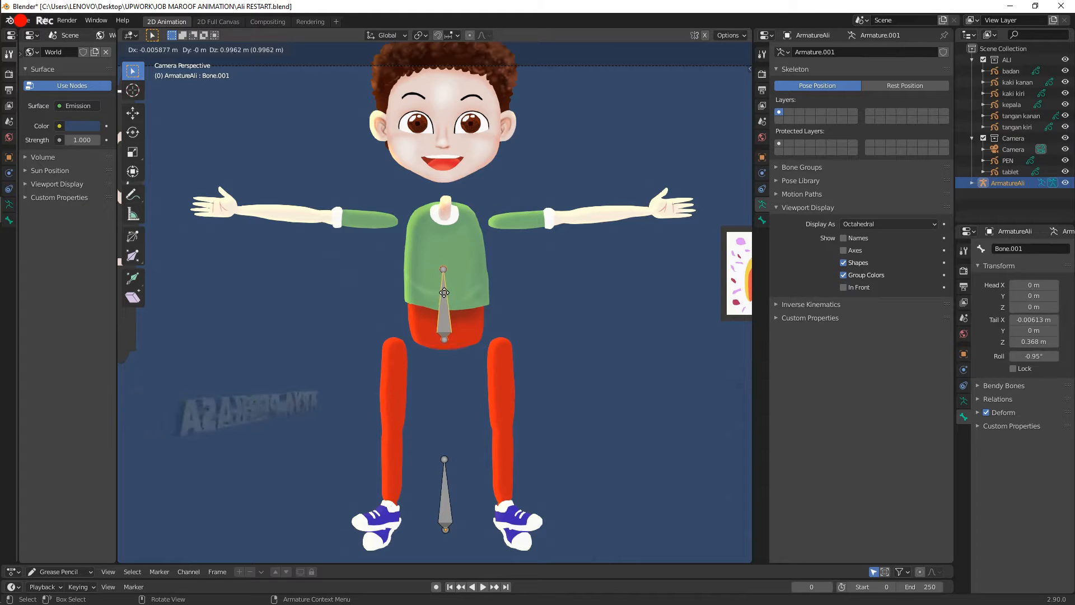
key(z)
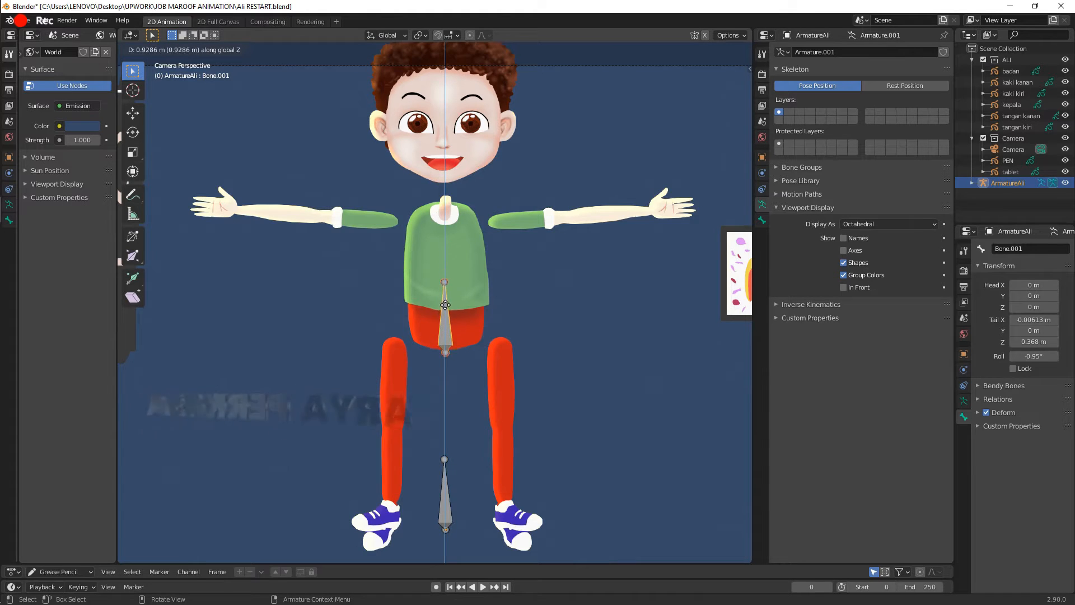
click(445, 297)
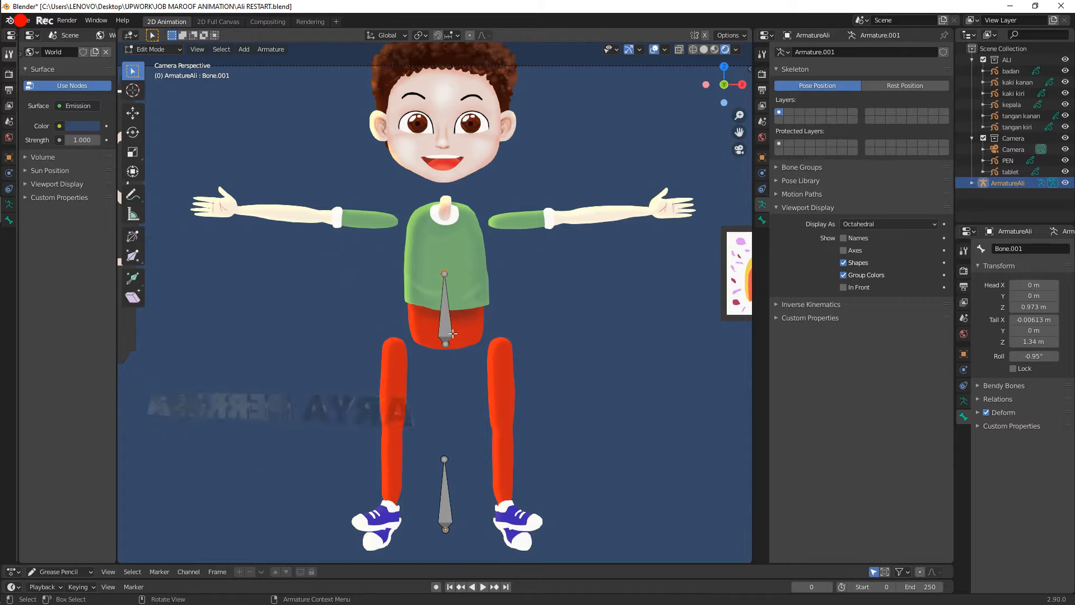
key(g)
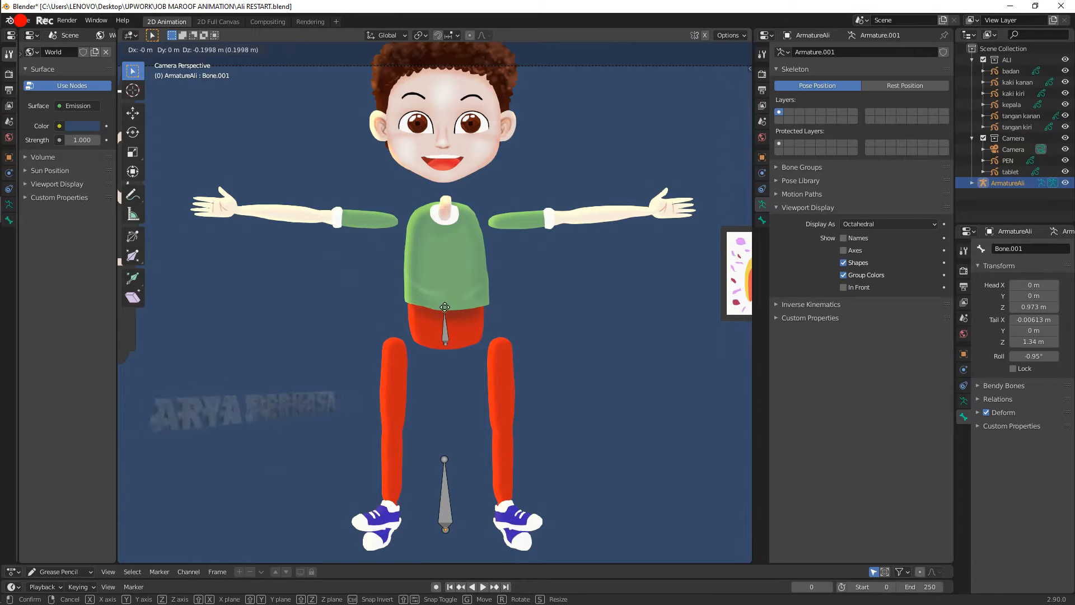
click(445, 307)
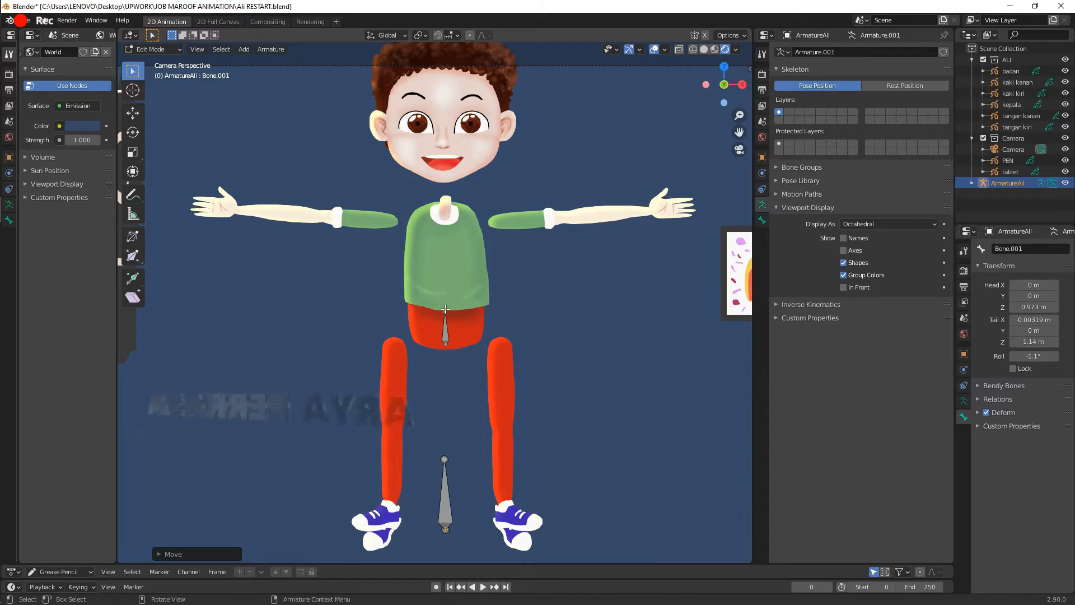
Extrude two spine bones upward from the pelvis bone through the torso, with tails at about Z 1.41 m and 1.57 m
key(e)
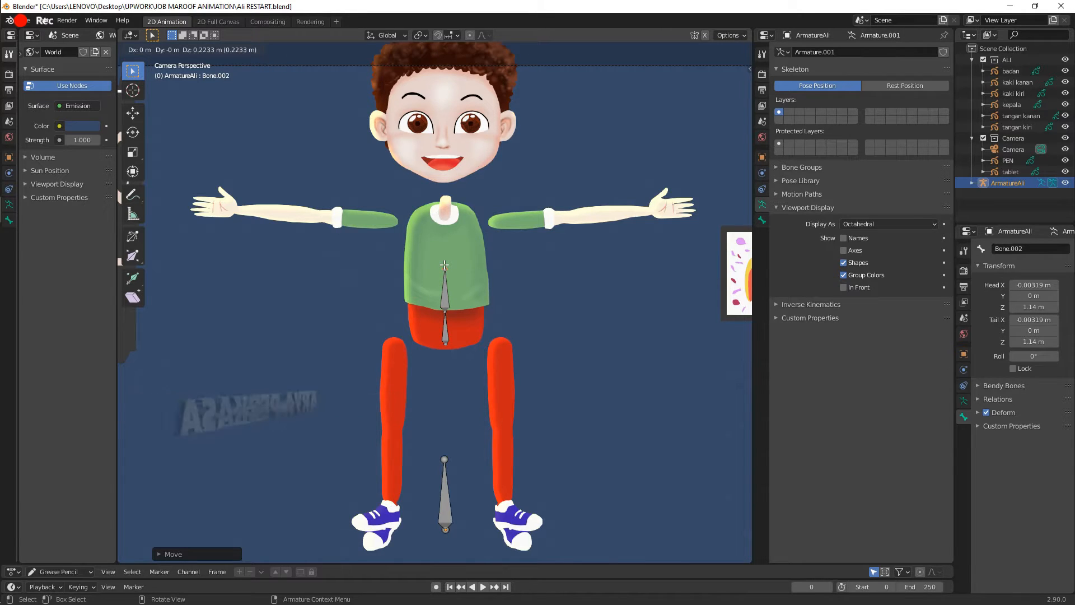
click(444, 264)
key(e)
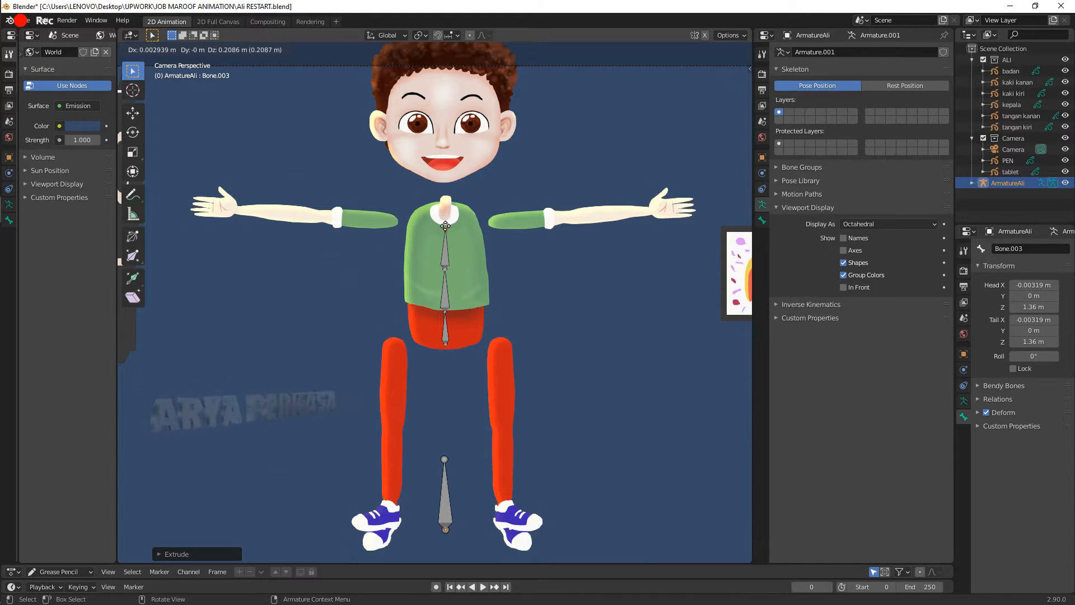
key(ctrl+z)
key(e)
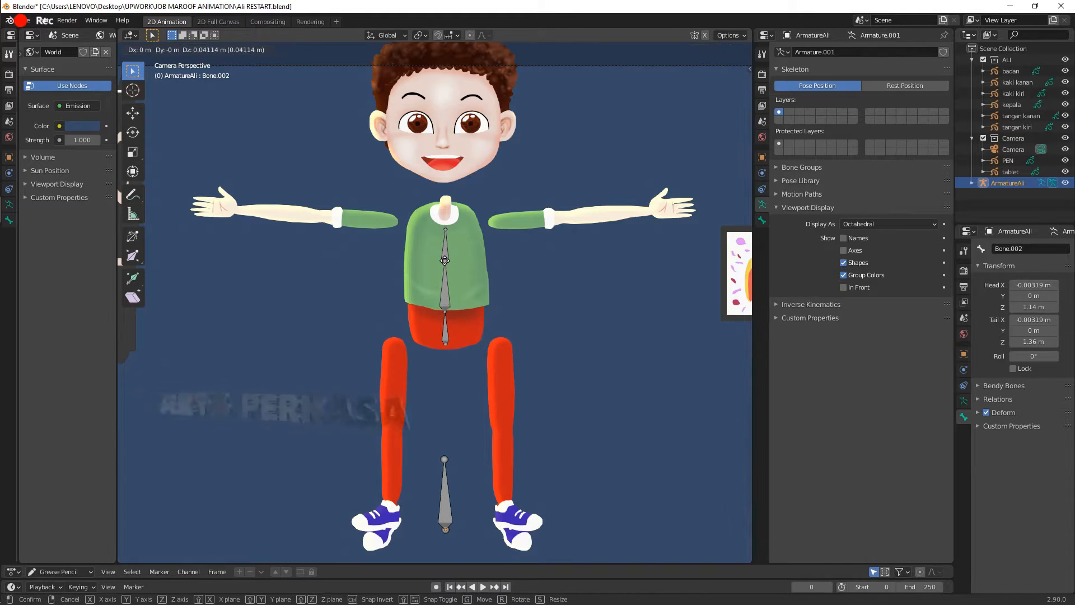
click(446, 229)
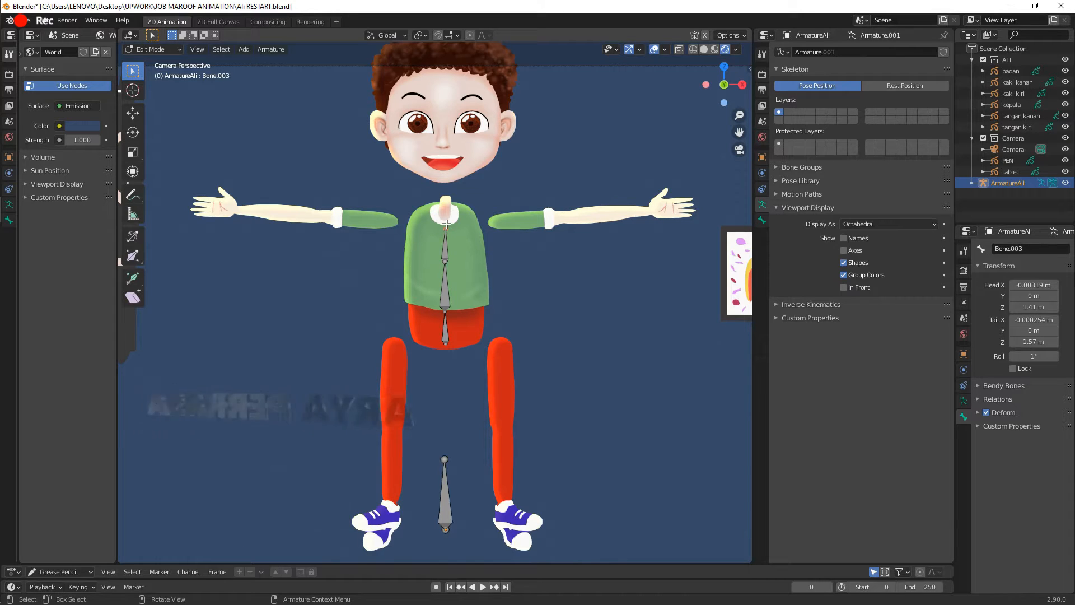
Raise the upper spine bone's tail to about Z 1.61 m and extrude a neck bone up to about Z 1.74 m
key(g)
click(446, 217)
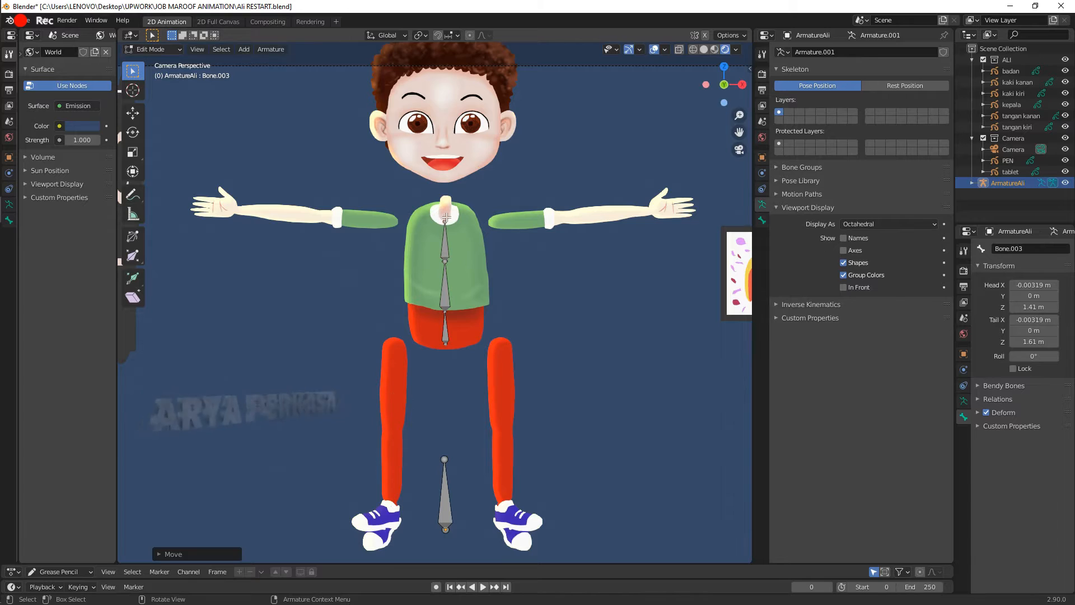
key(e)
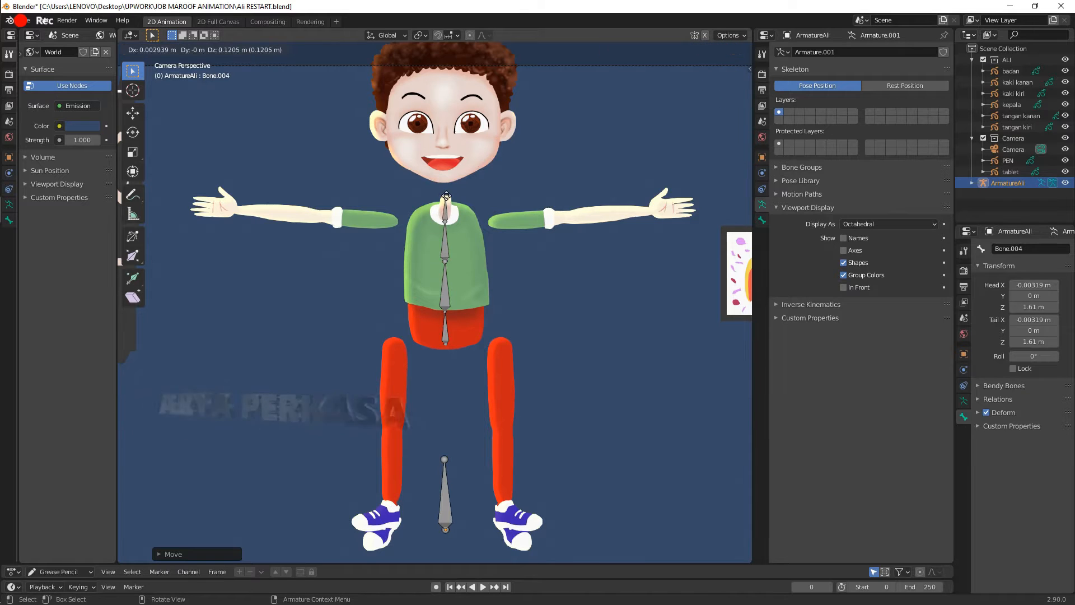
click(446, 195)
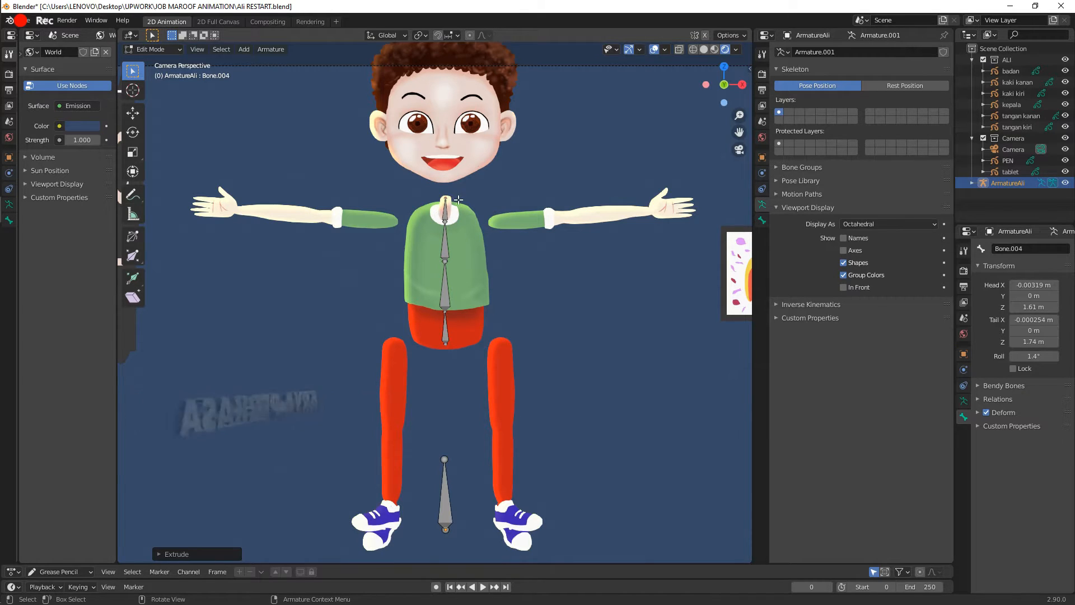
Raise the joint between the upper spine bone and the neck bone to about Z 1.63 m
click(446, 224)
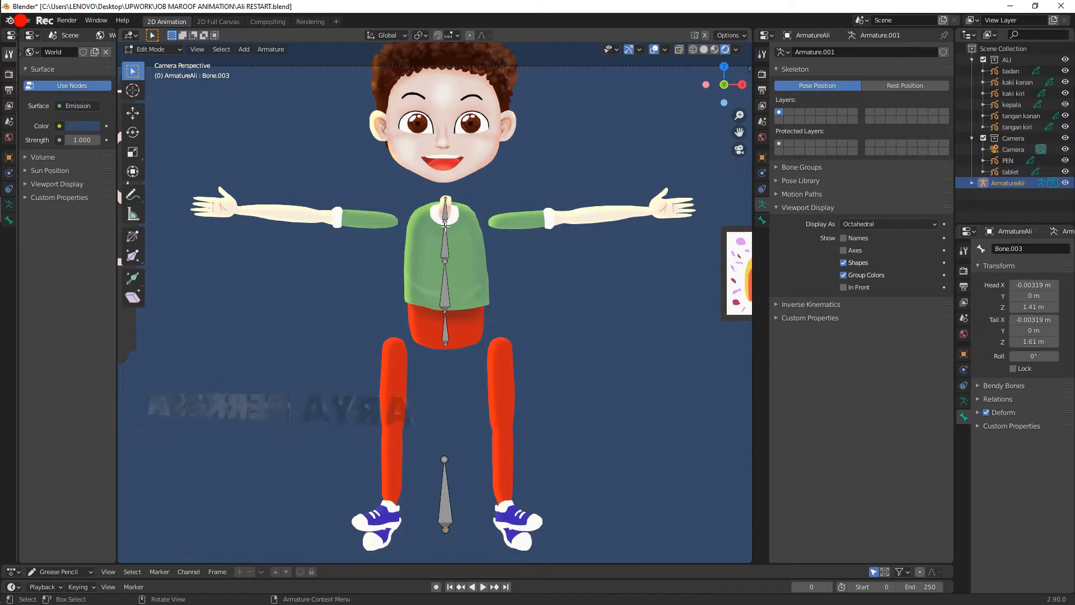
key(g)
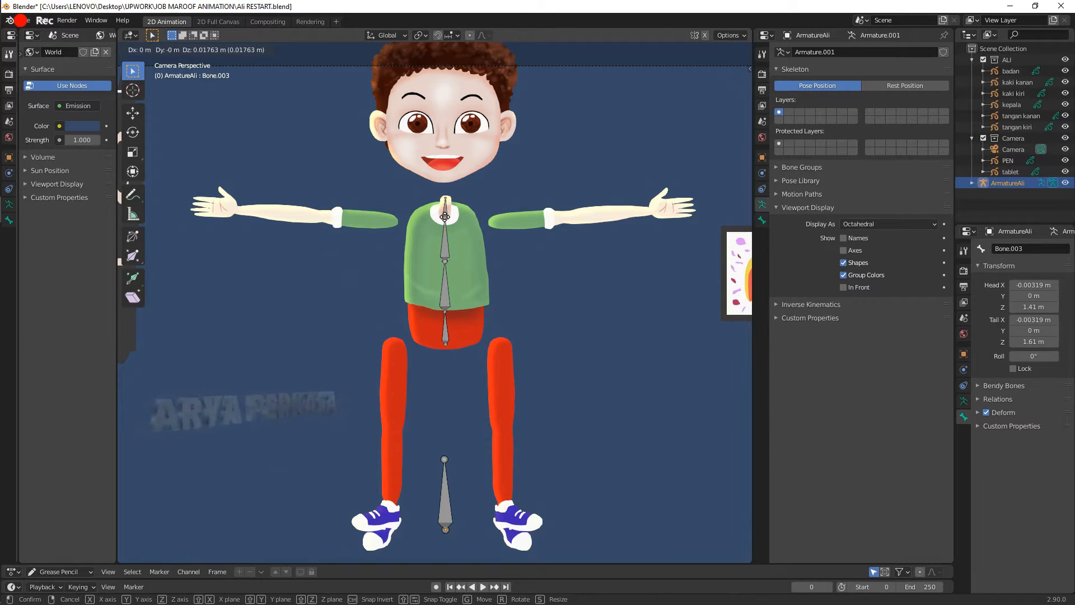
click(446, 216)
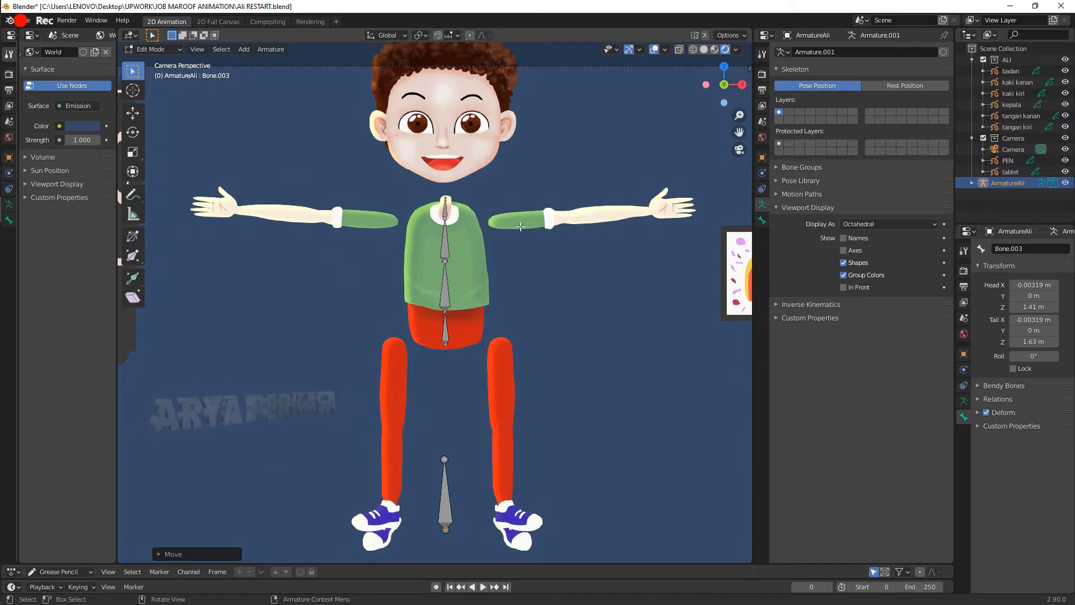
Duplicate the neck bone to the +X shoulder and rotate it along the green sleeve, with its head at about X 0.27 m, Z 1.62 m
click(449, 229)
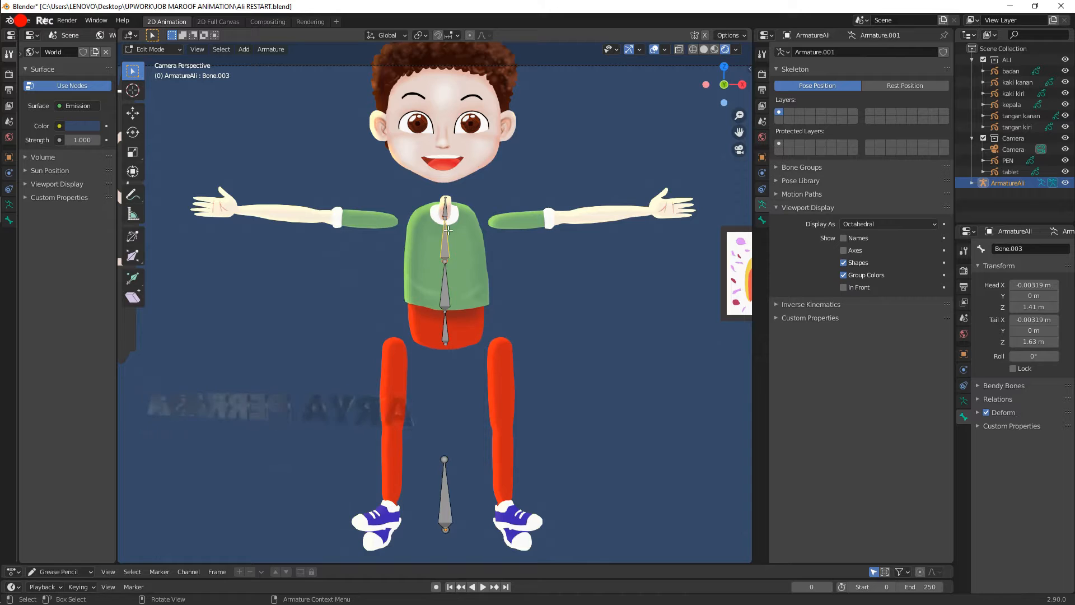
click(449, 225)
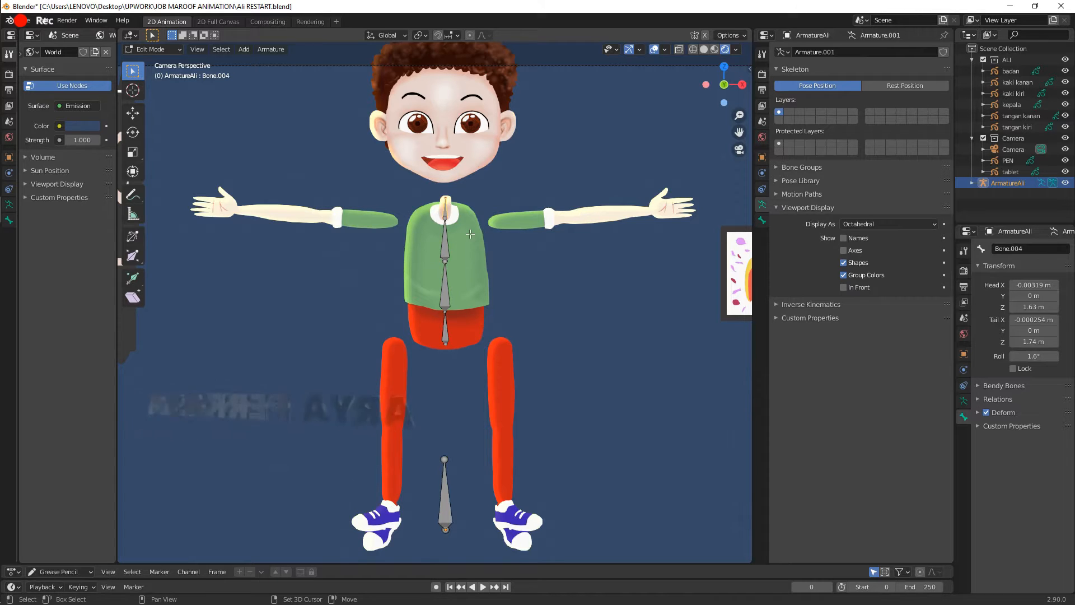
key(shift+d)
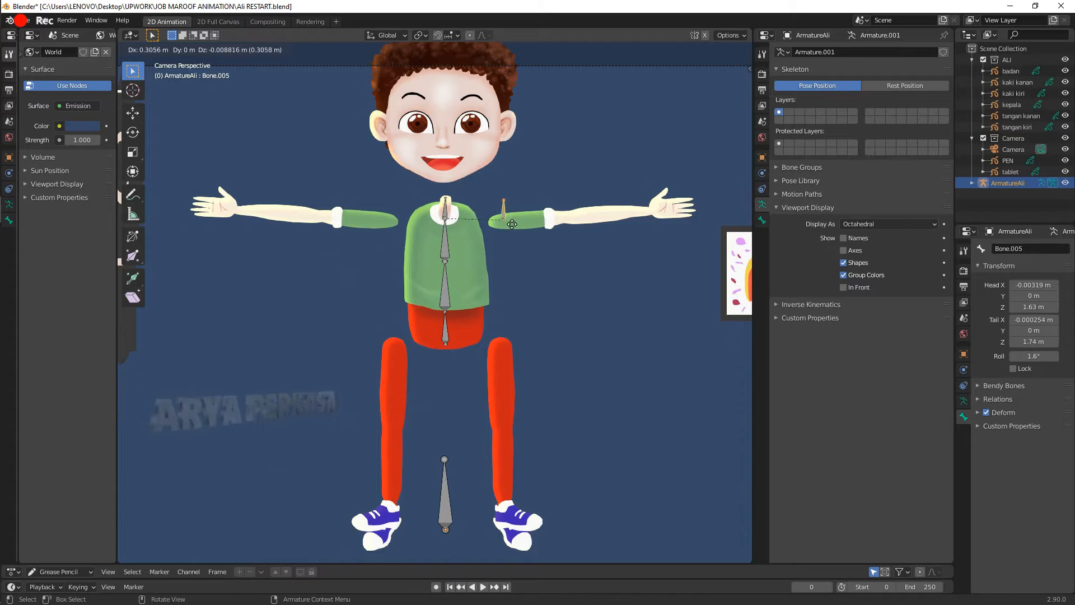
click(507, 228)
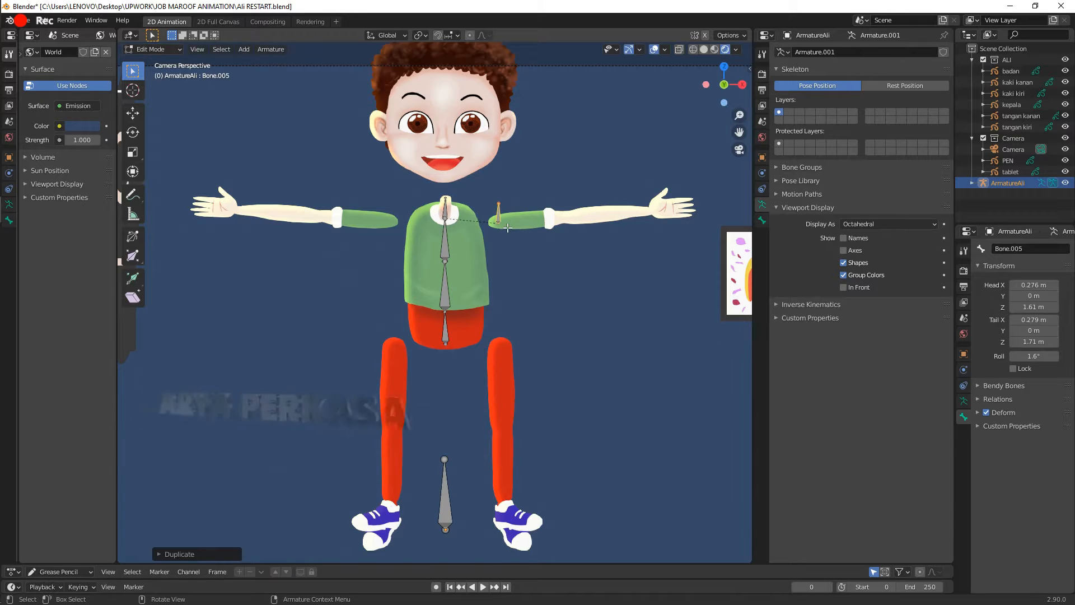
click(500, 206)
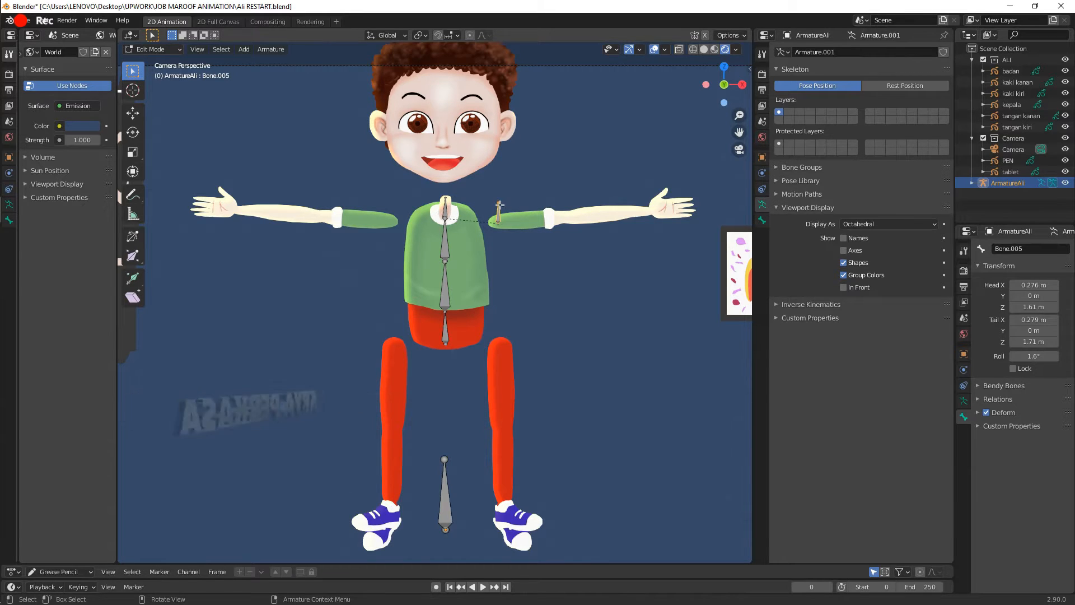
key(r)
click(538, 223)
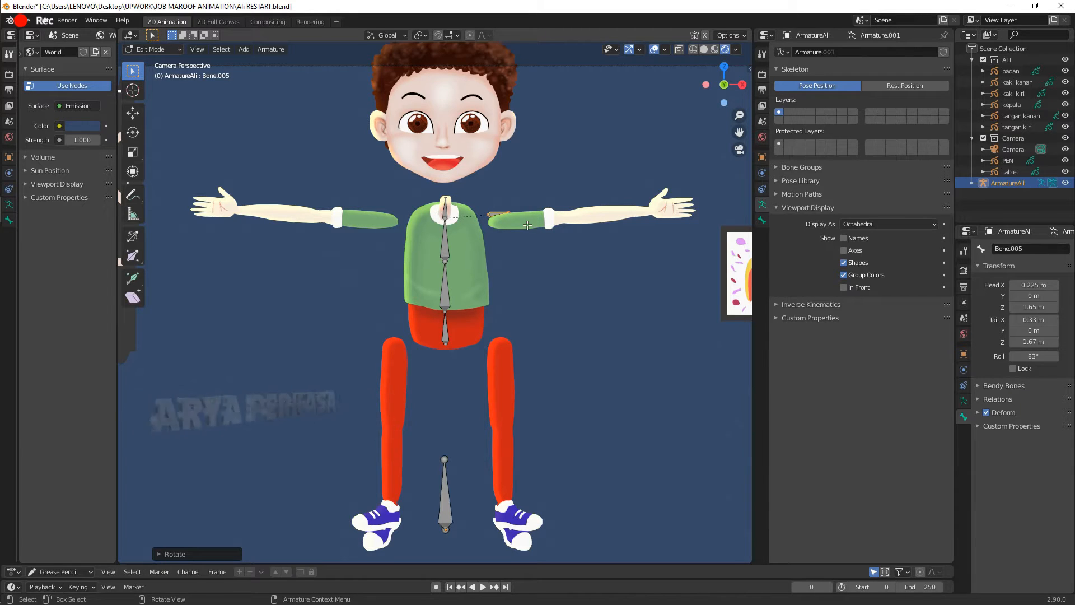
key(g)
click(525, 229)
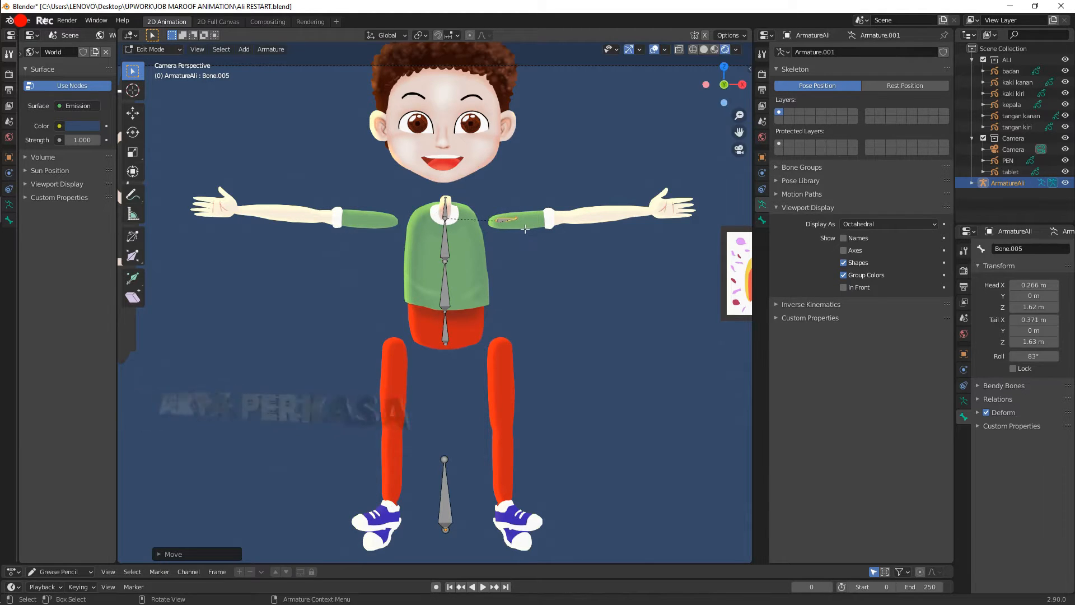
Stretch the upper arm bone's tail to about X 0.64 m and extrude a forearm bone to the wrist at about X 1.07 m, Z 1.67 m
click(519, 224)
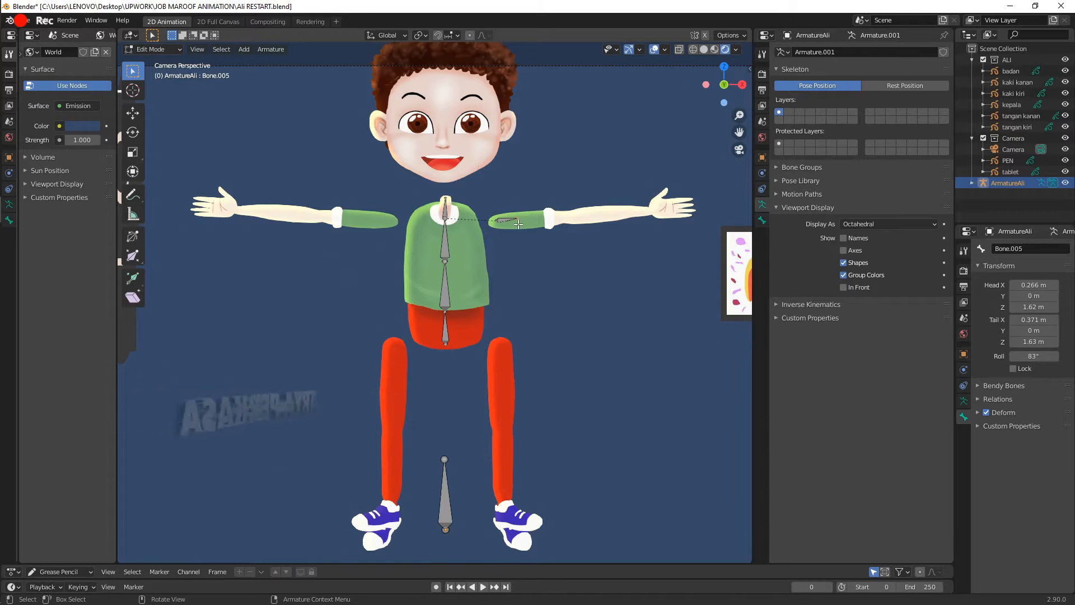
key(g)
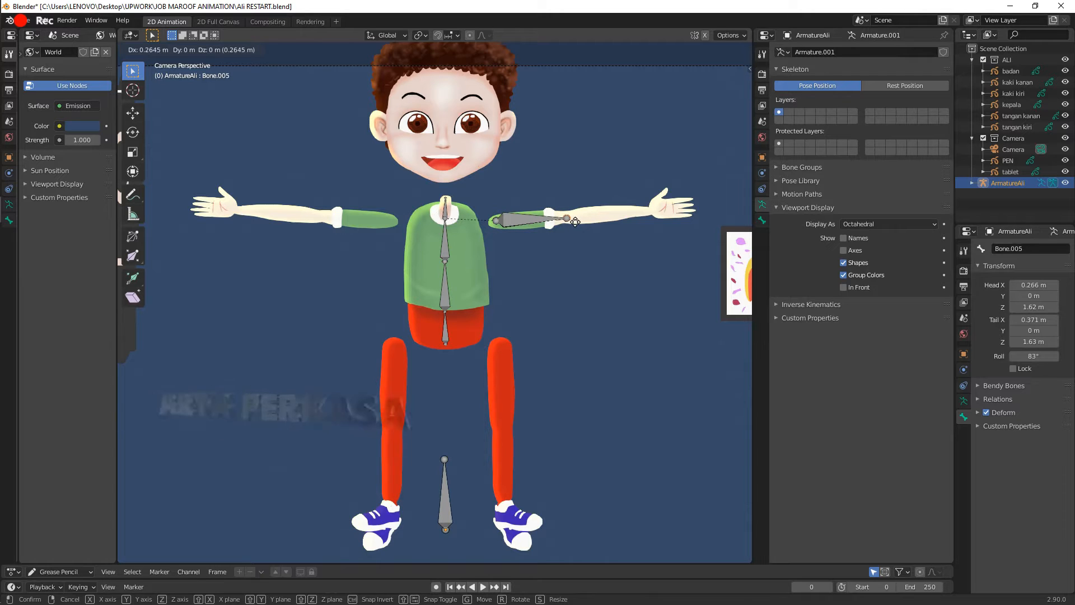
click(575, 221)
key(e)
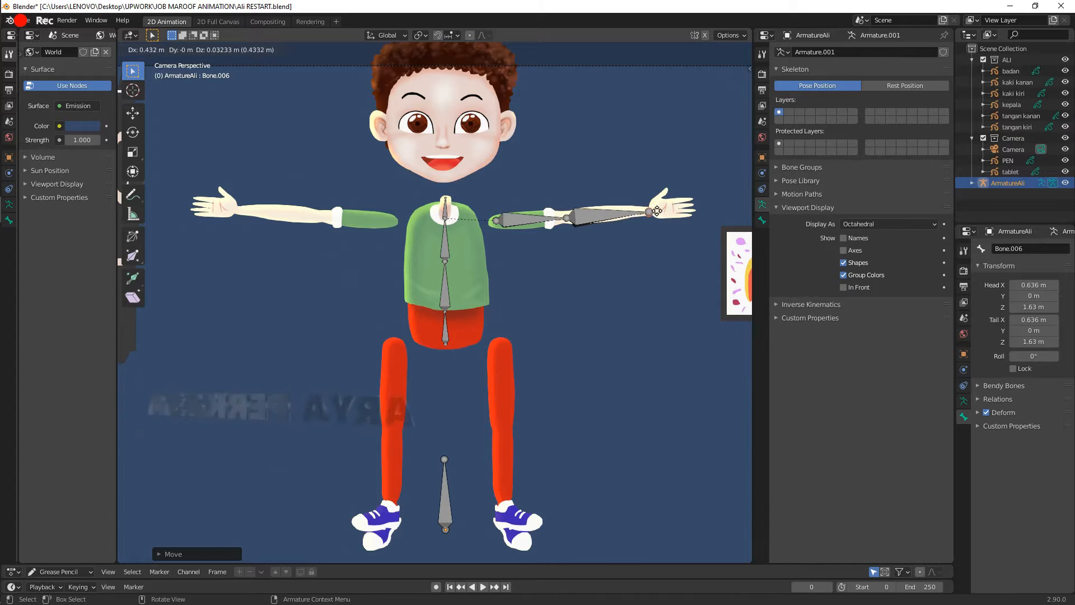
click(658, 212)
Try to extrude a bone downward from the elbow joint to about Z 1.46 m
click(567, 217)
key(e)
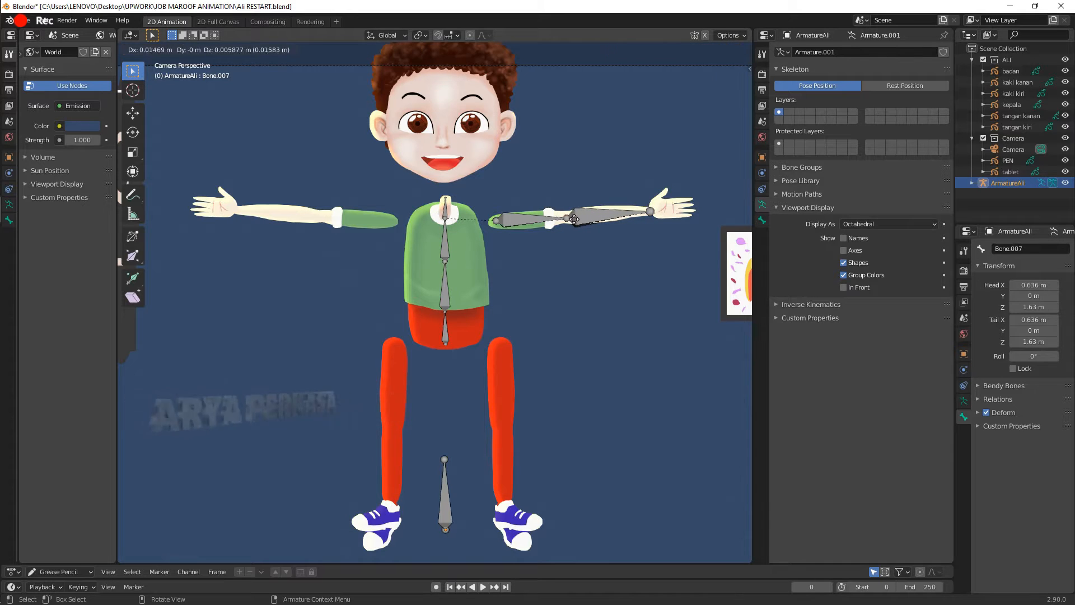
click(571, 252)
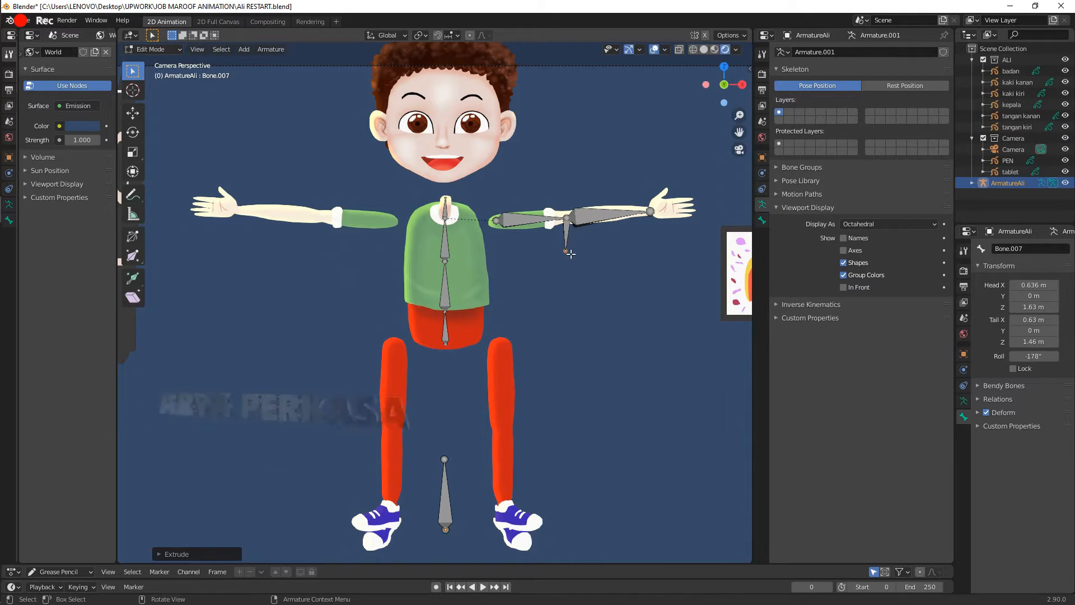
key(ctrl+z)
Move the elbow joint outward along the arm to about X 0.68 m, Z 1.64 m
key(g)
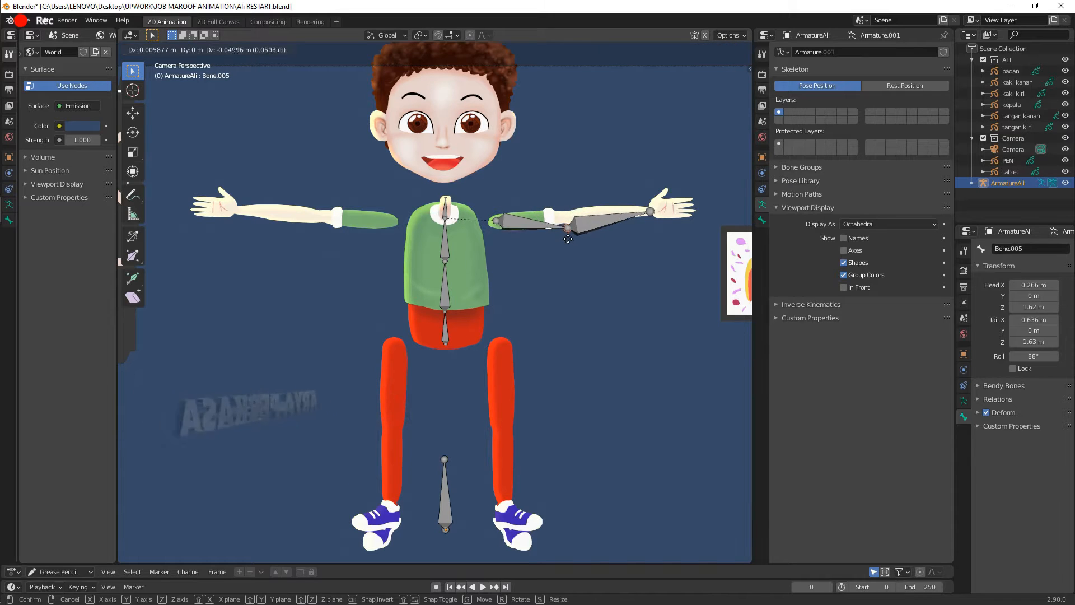
right_click(569, 222)
key(g)
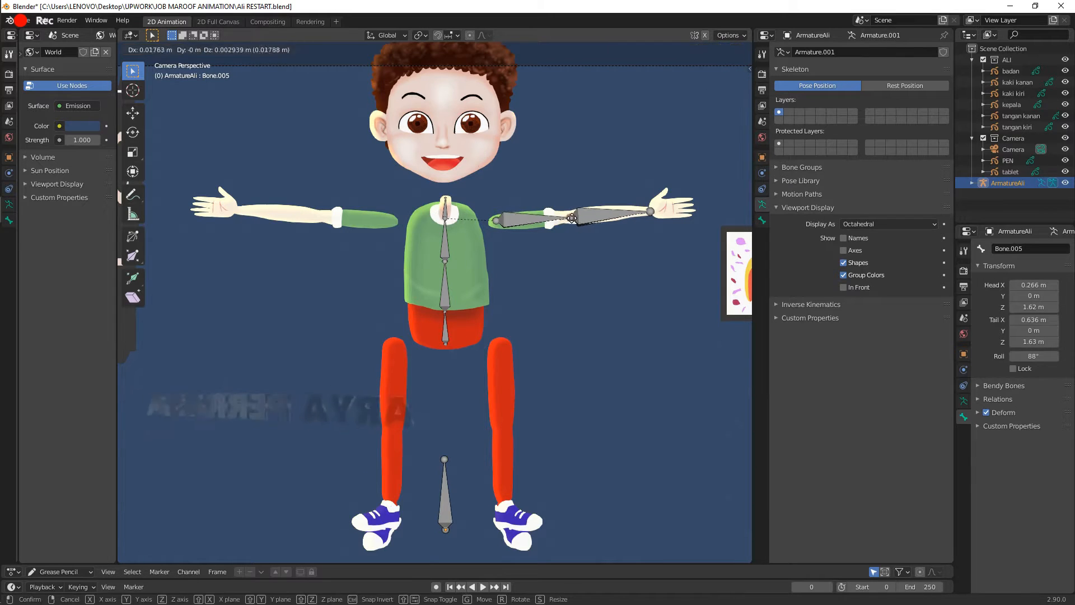
click(583, 222)
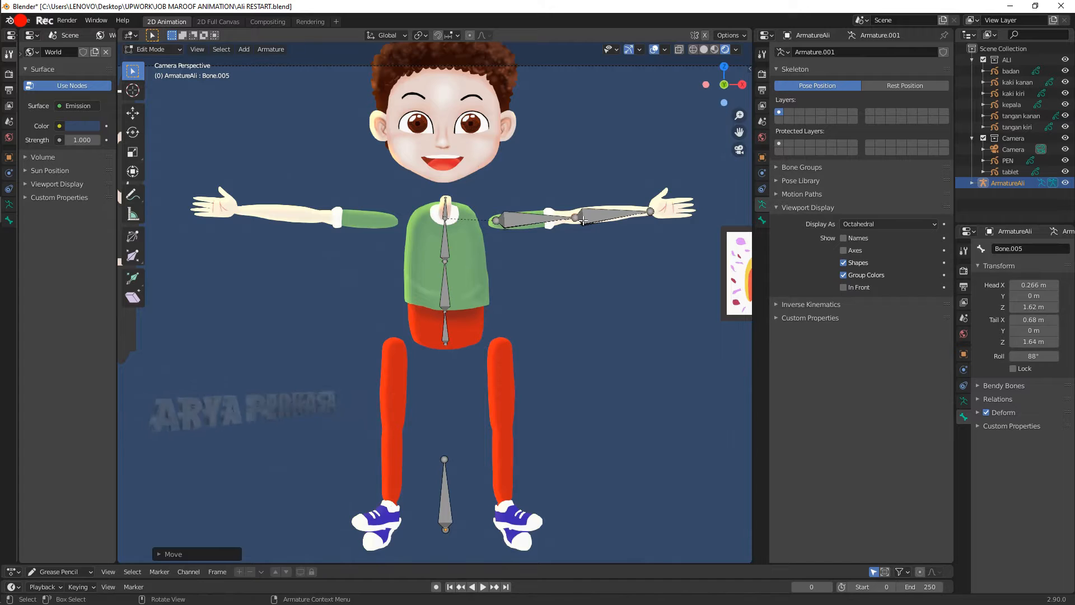
Extrude a hand bone from the wrist to about X 1.24 m, Z 1.69 m, and shift the wrist joint to about X 1.09 m
click(652, 213)
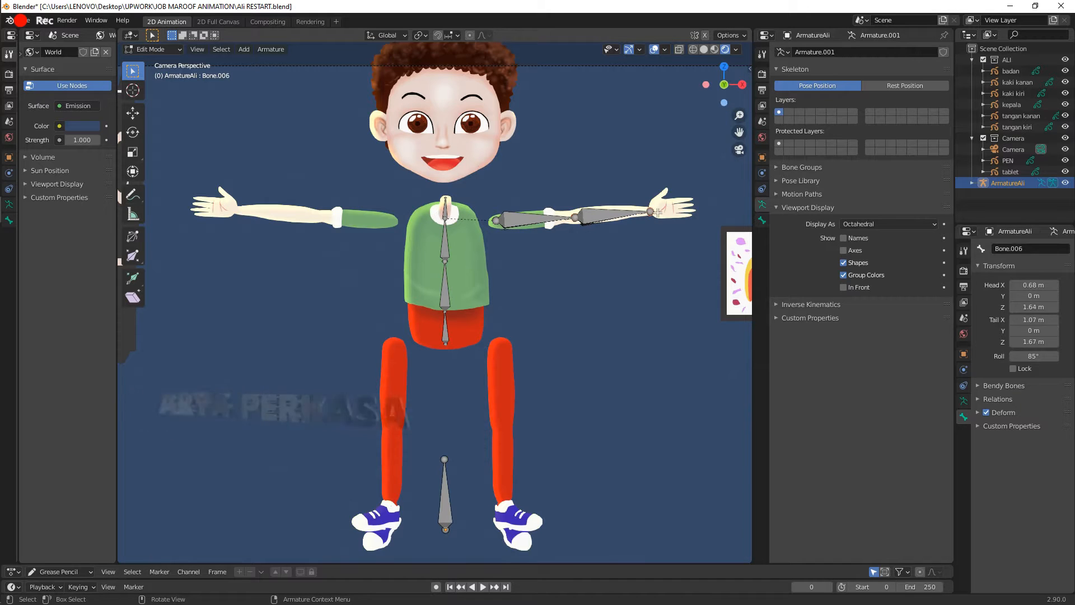
key(e)
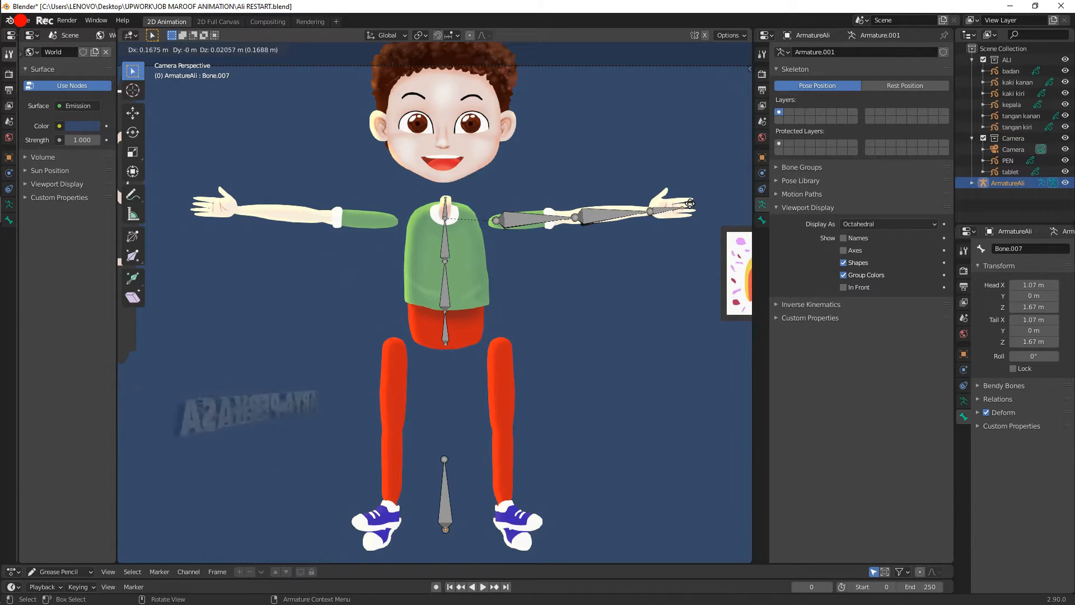
click(690, 203)
click(652, 212)
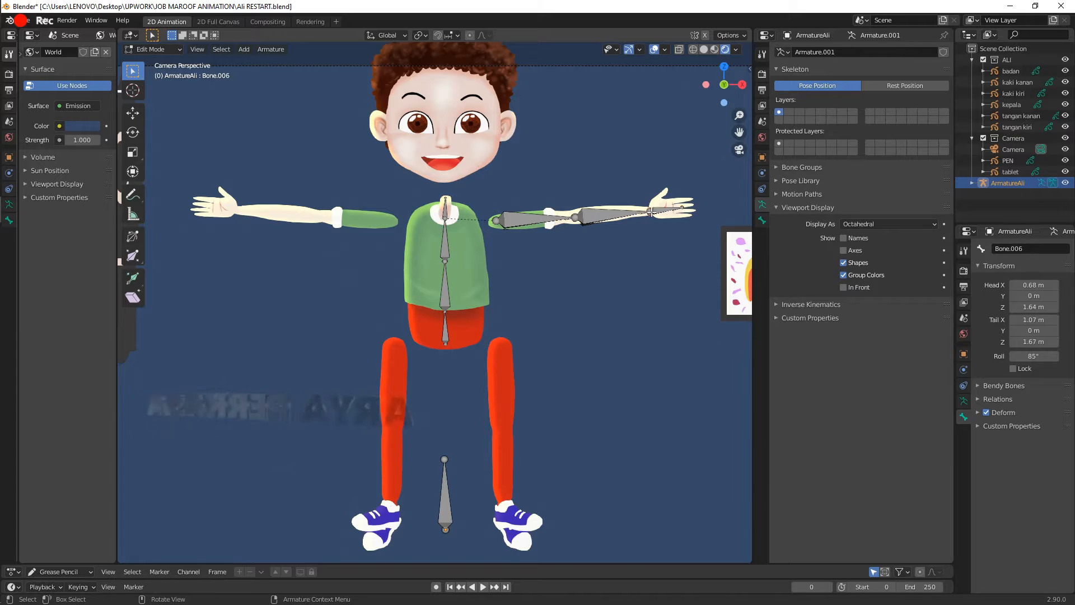
key(g)
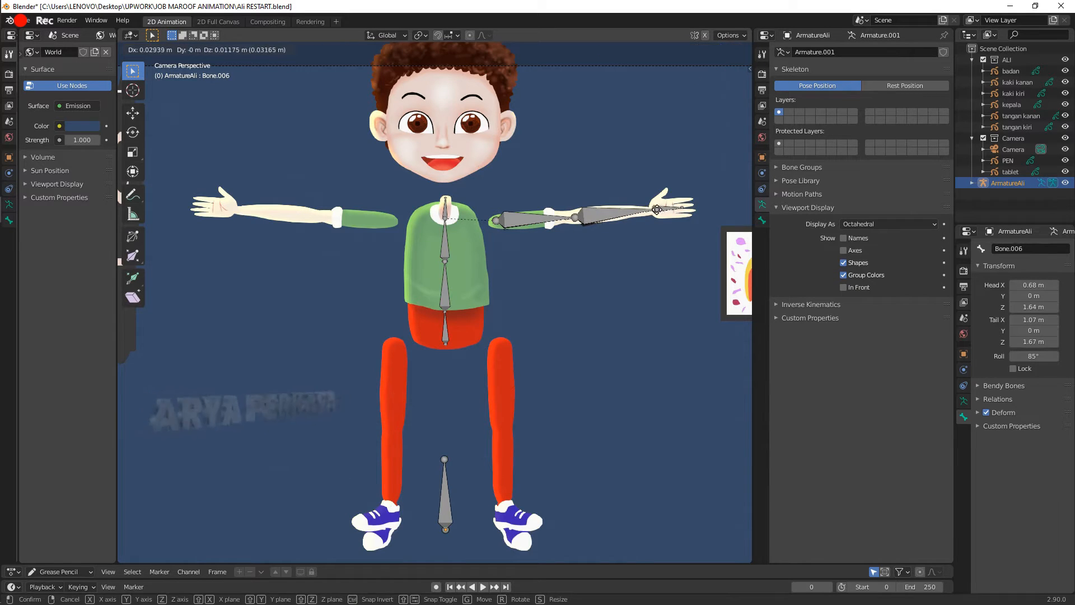
click(656, 211)
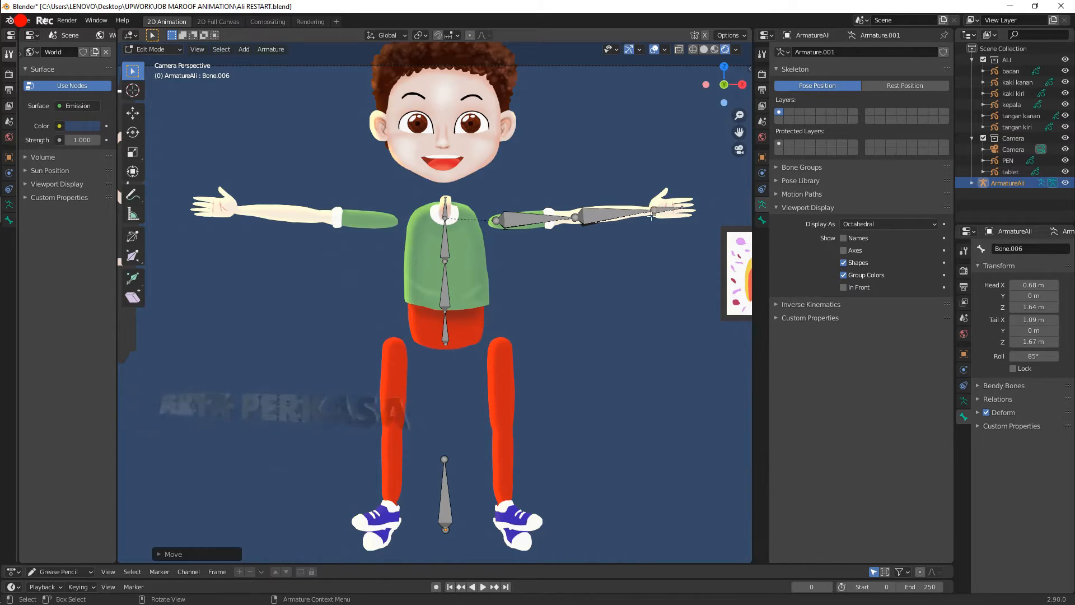
Nudge the elbow joint slightly outward to about X 0.686 m
click(576, 217)
key(g)
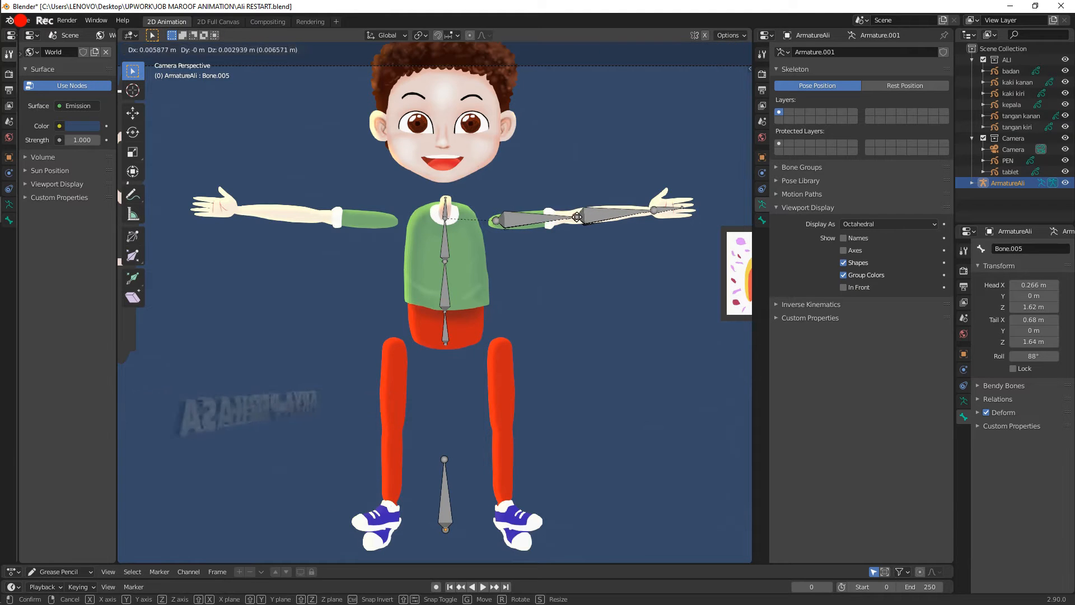
click(577, 217)
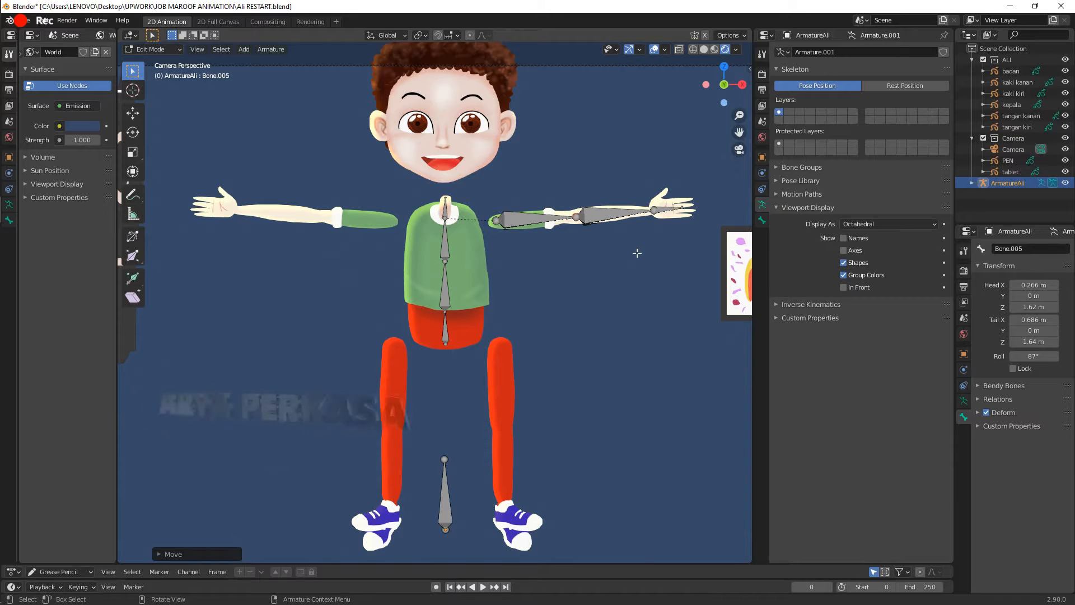
Duplicate the upper arm, forearm and hand bones together and place the copies just below the opposite arm
click(620, 226)
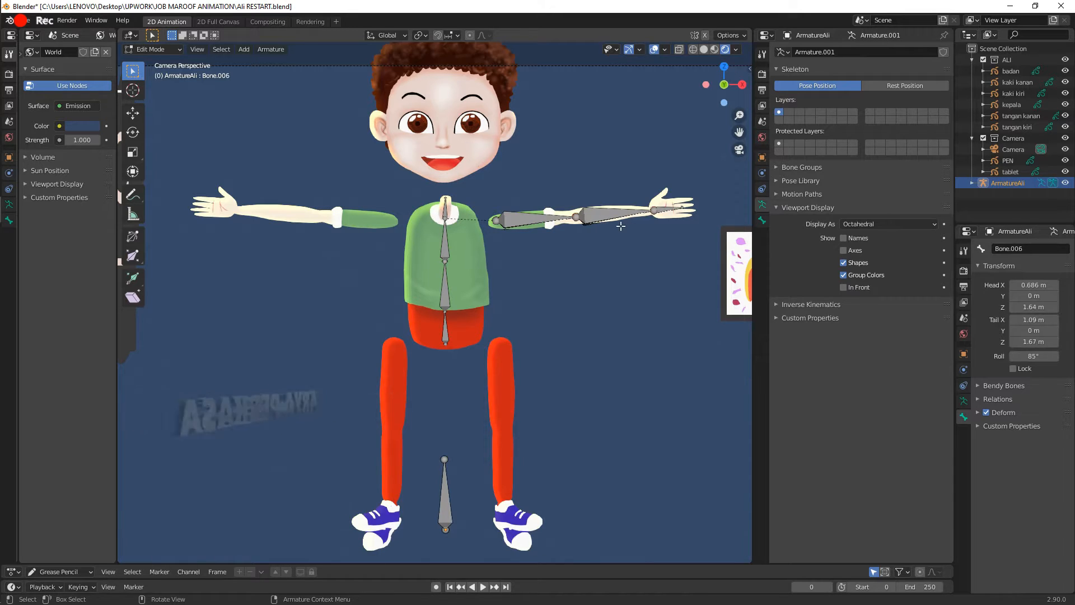
click(537, 226)
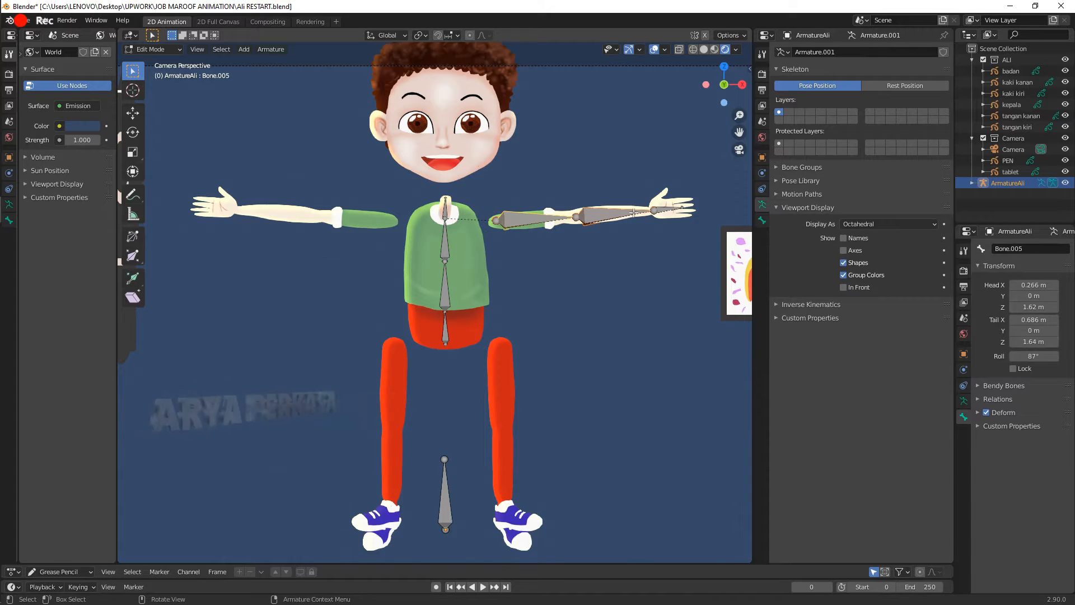
click(616, 216)
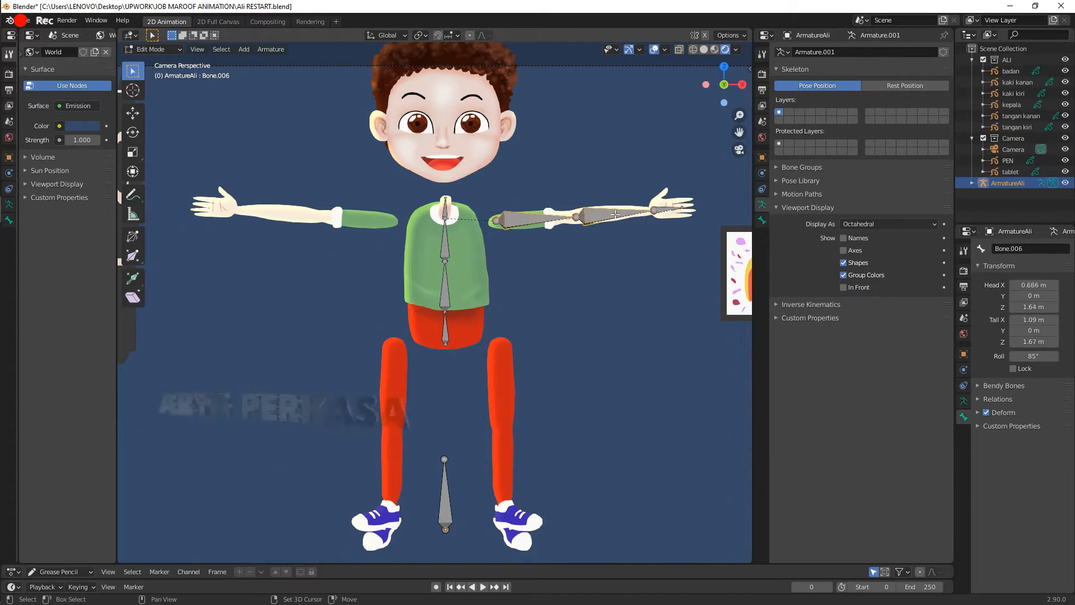
click(669, 210)
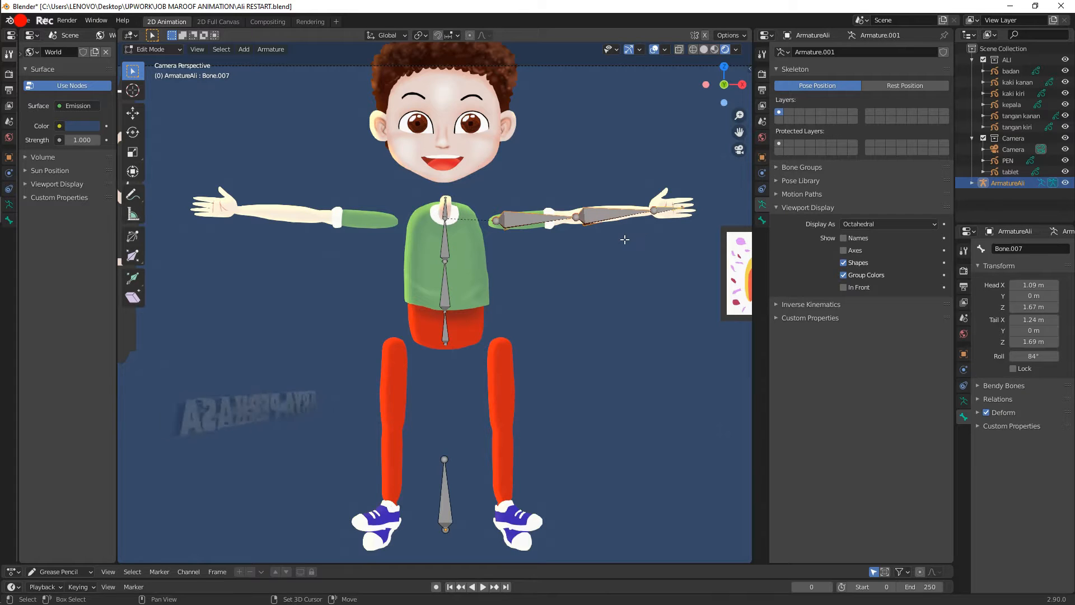
key(shift+d)
click(281, 264)
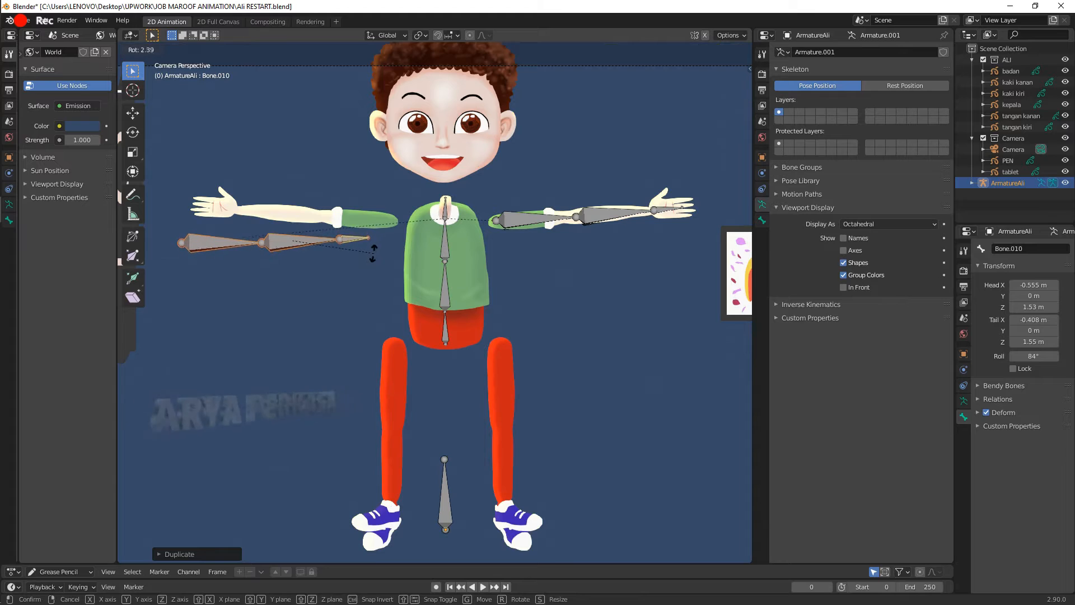
Rotate the duplicated arm bones 180° around global Z and move them onto the opposite arm, with the wrist at about X -1.12 m, Z 1.68 m
key(z)
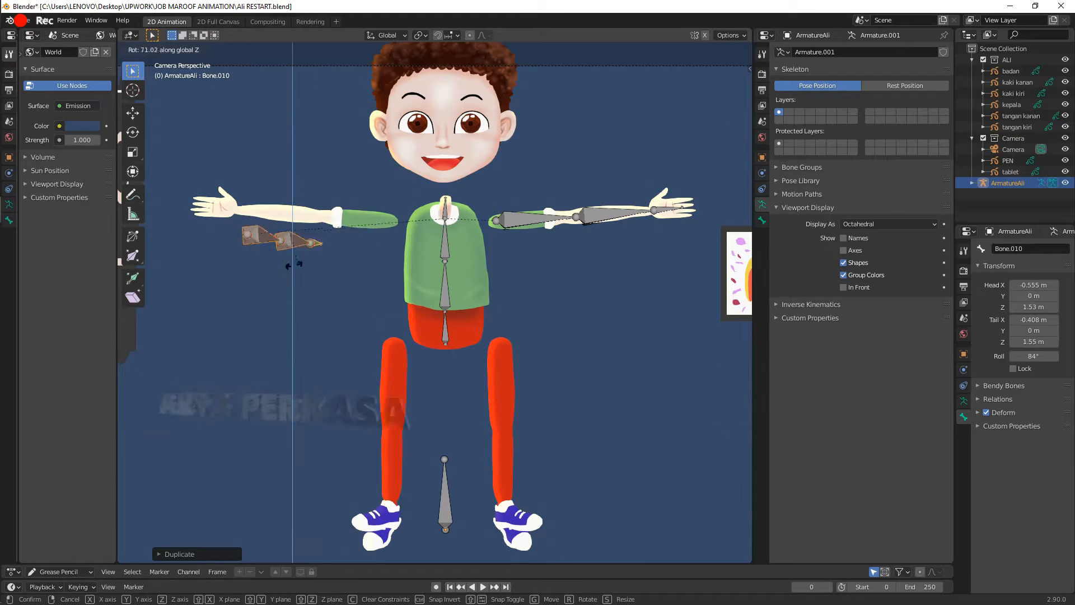
text(180)
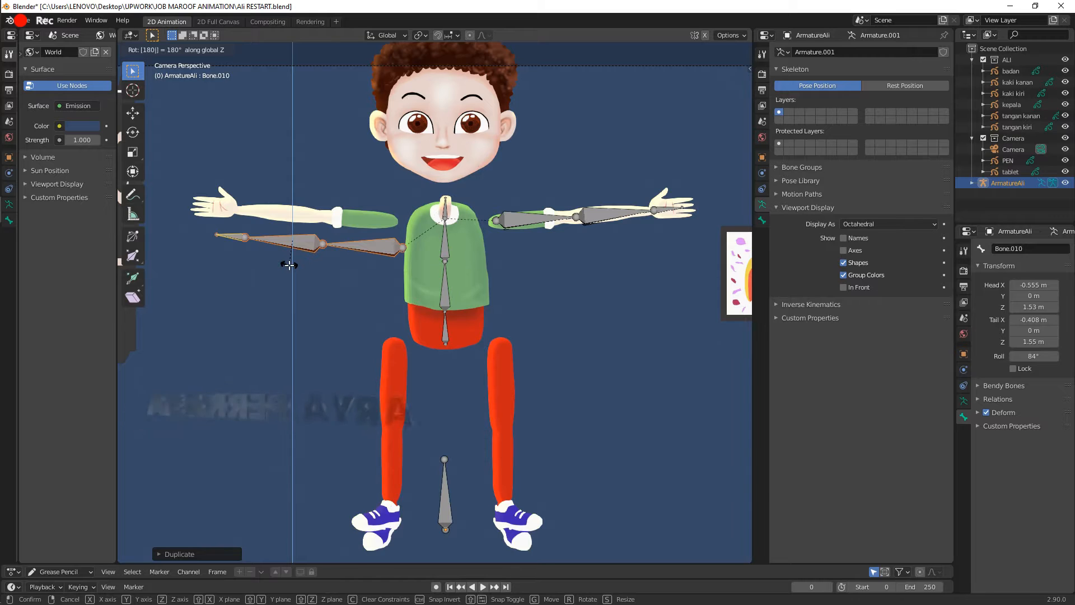
key(Return)
key(g)
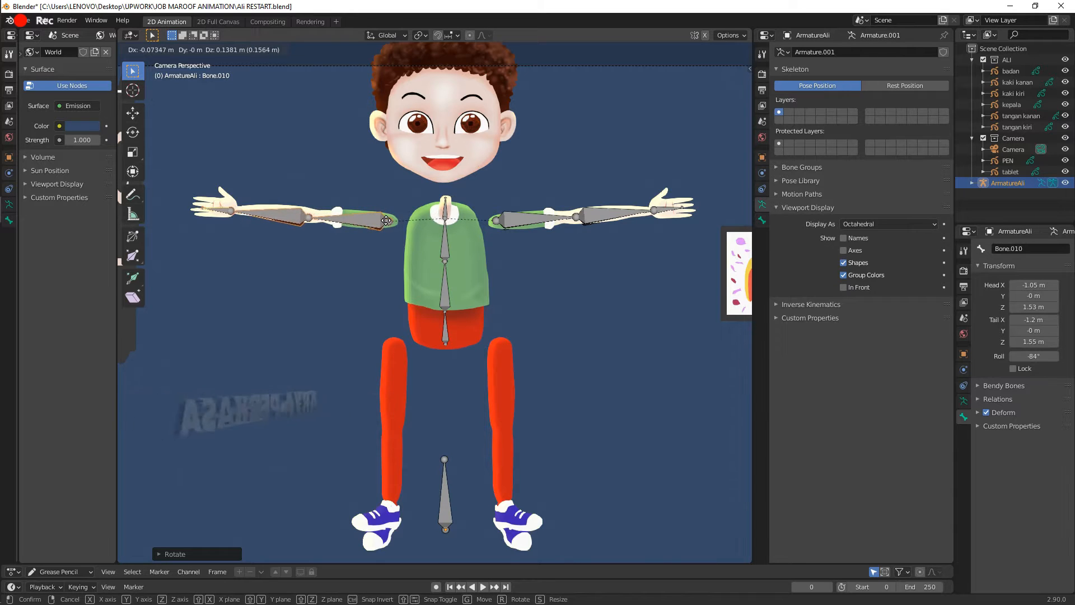
click(388, 222)
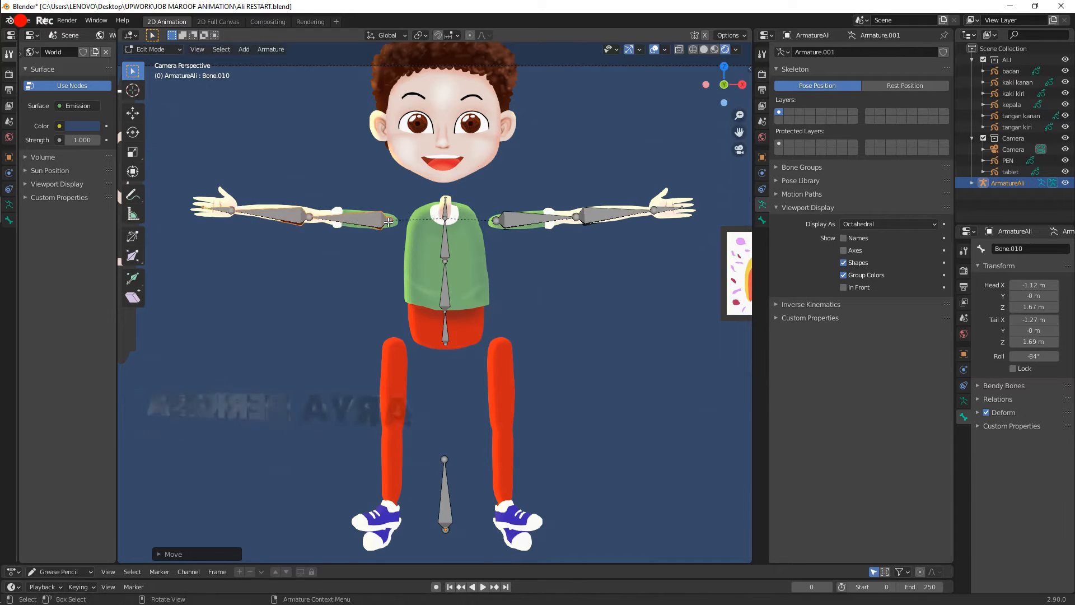
key(g)
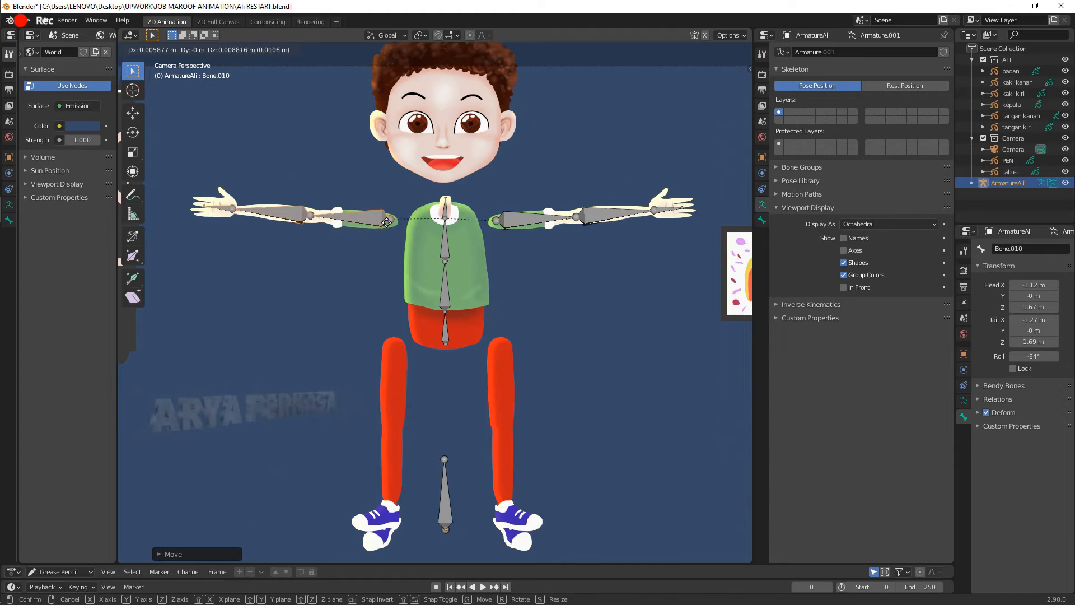
click(388, 222)
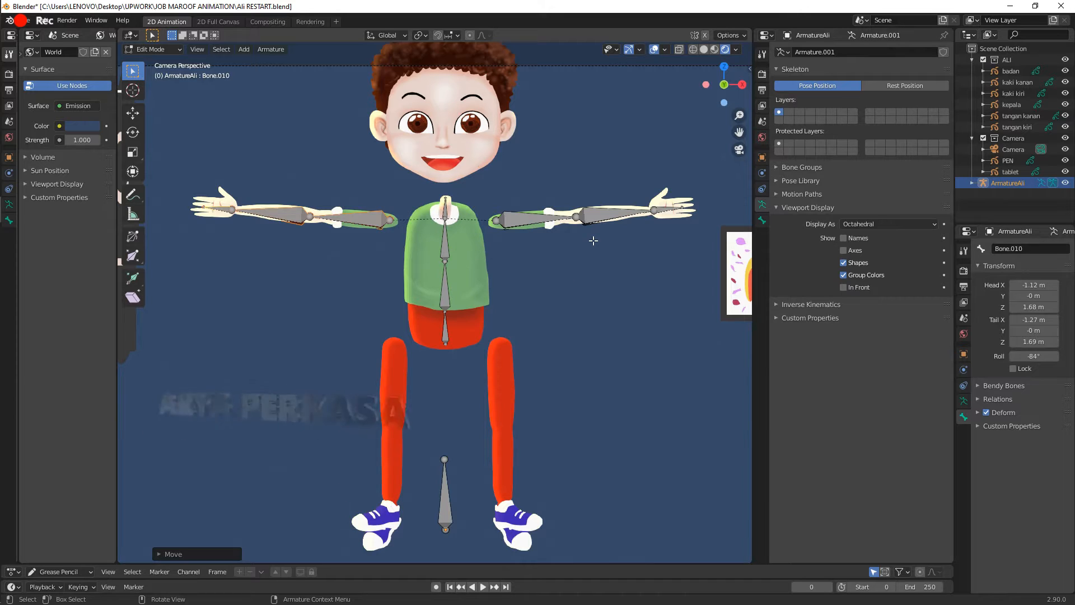
Duplicate the original upper arm, forearm and hand bones toward the leg below and rotate the copies until they hang vertically
click(662, 211)
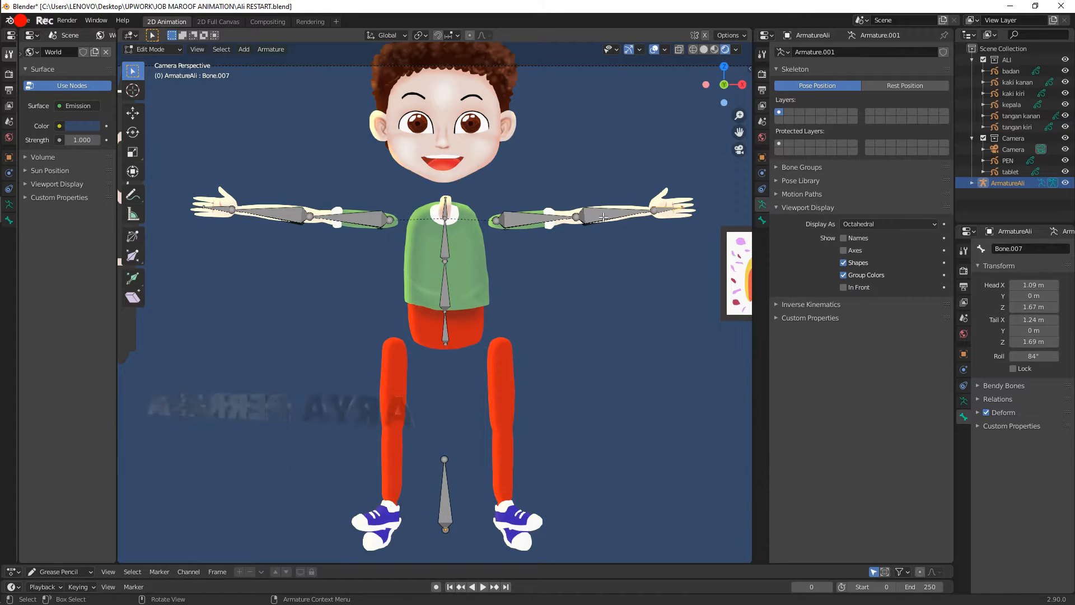
click(530, 218)
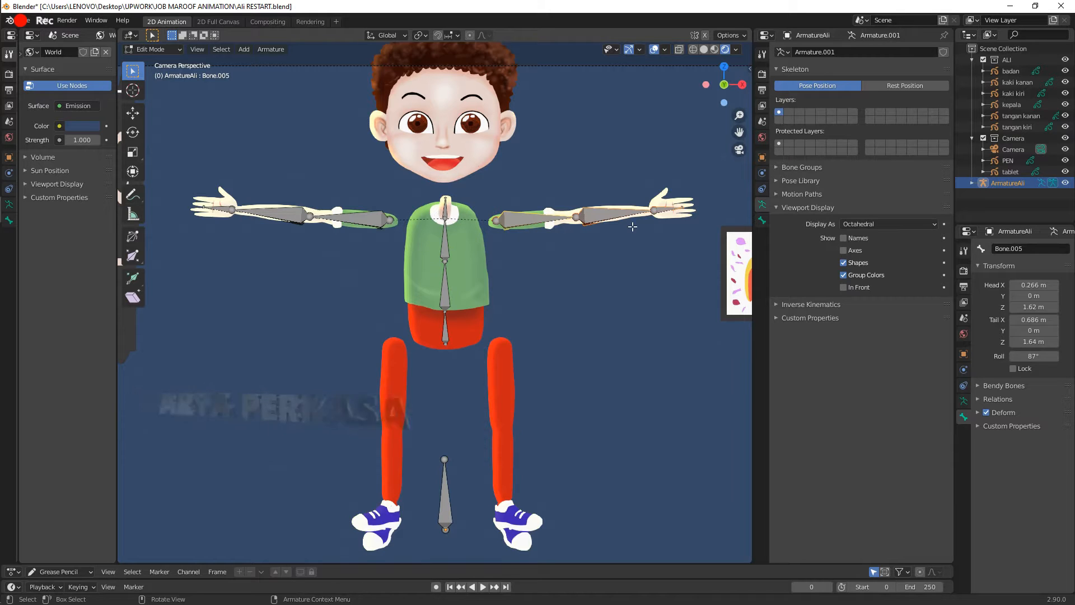
key(shift+d)
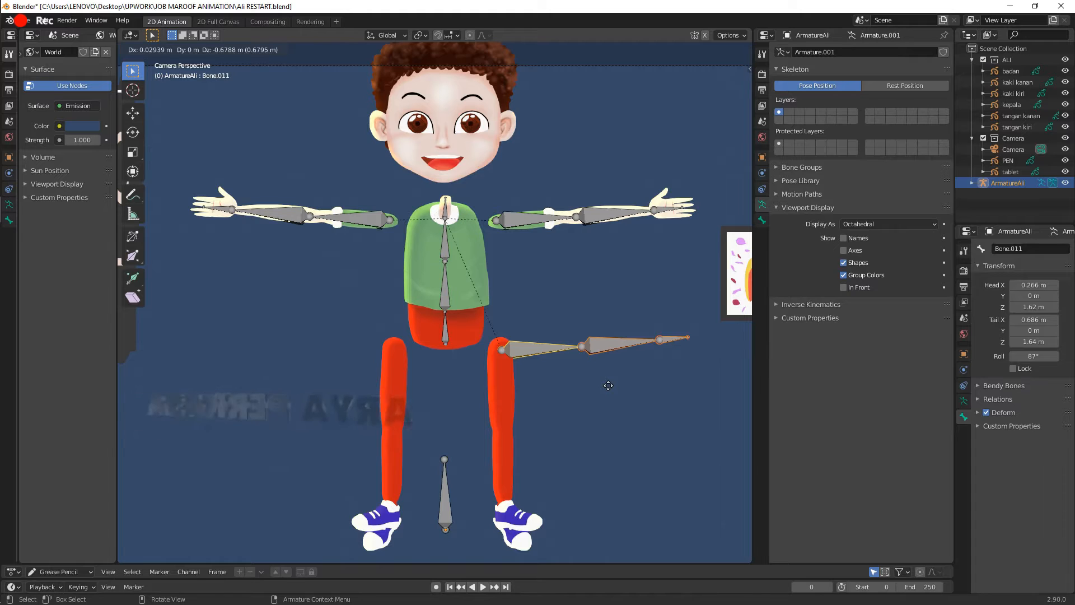
click(609, 386)
key(r)
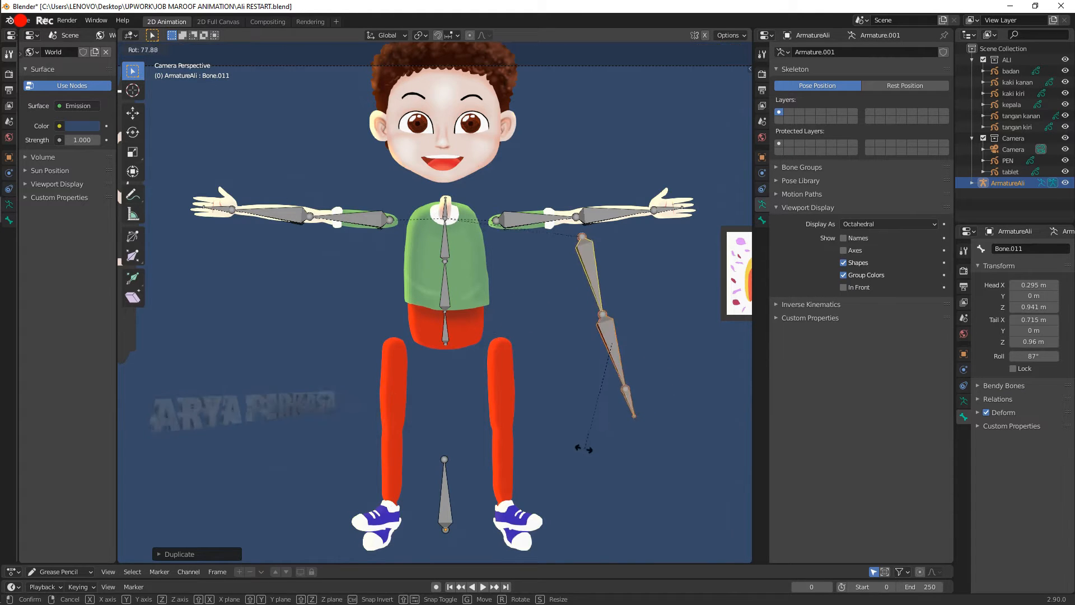
click(558, 433)
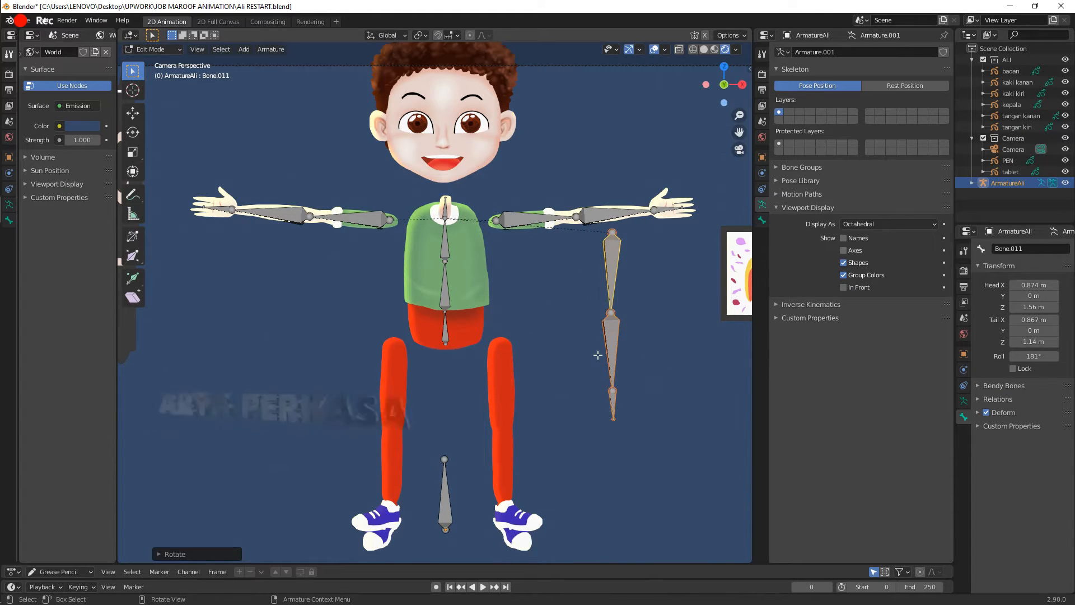
Move the vertical bone copies over the leg below the original arm and tilt the chain by about 5°
key(g)
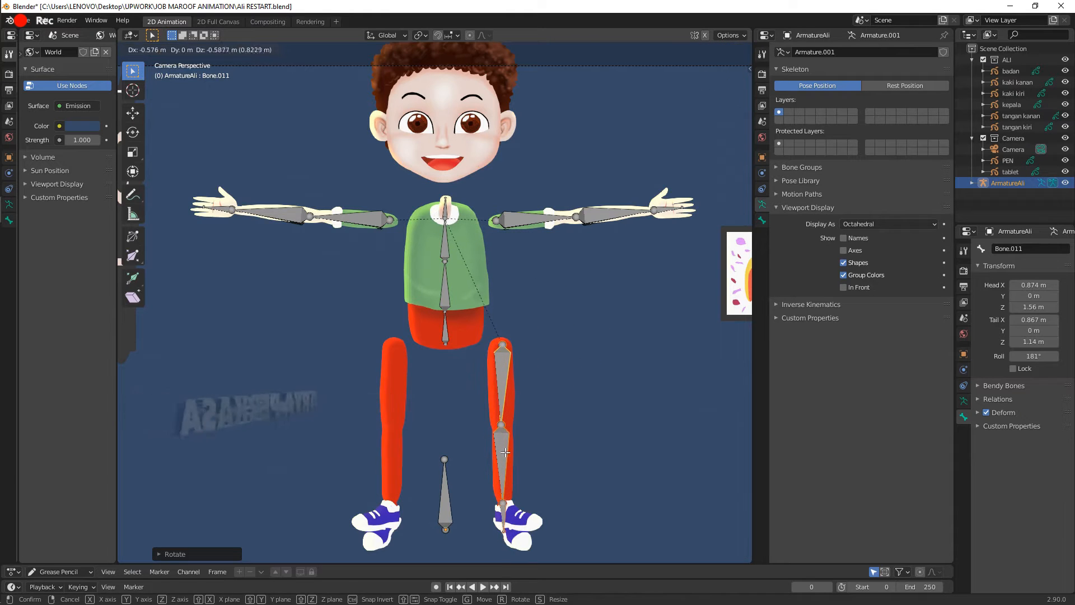
click(506, 453)
key(r)
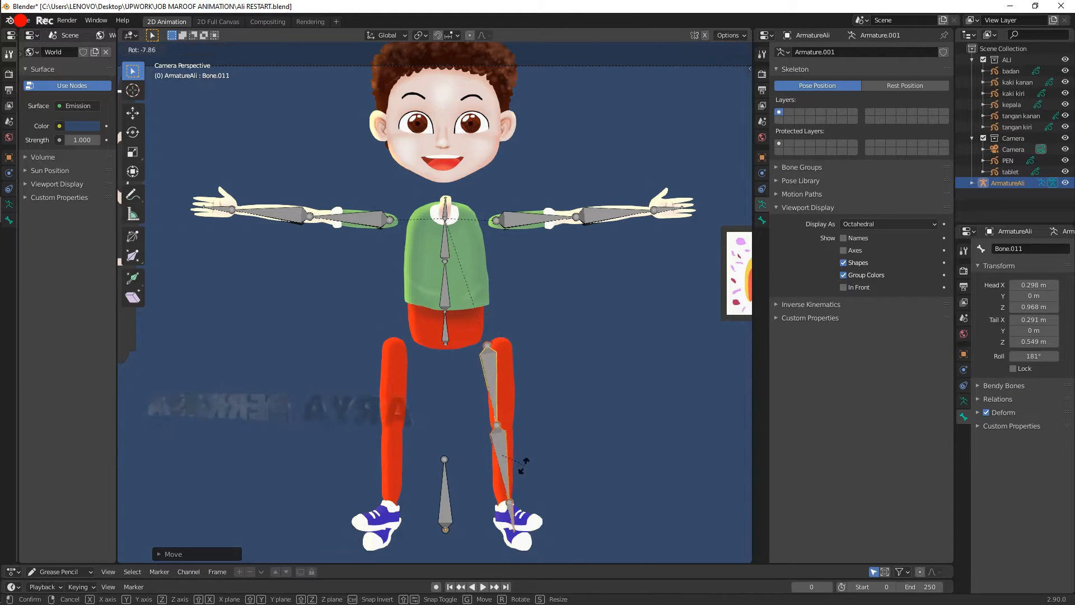
click(514, 457)
click(505, 445)
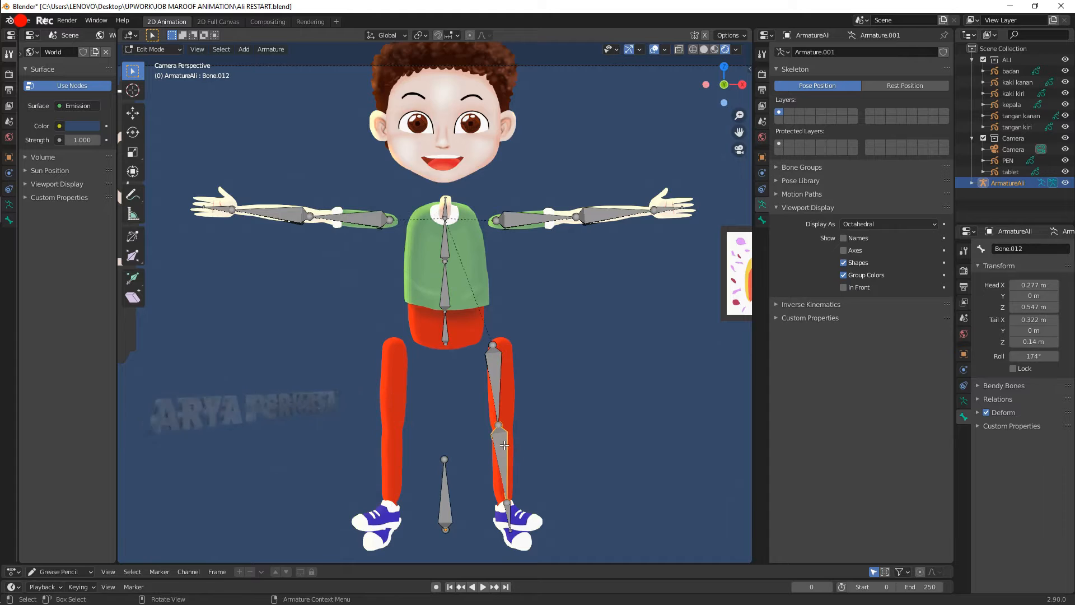
key(r)
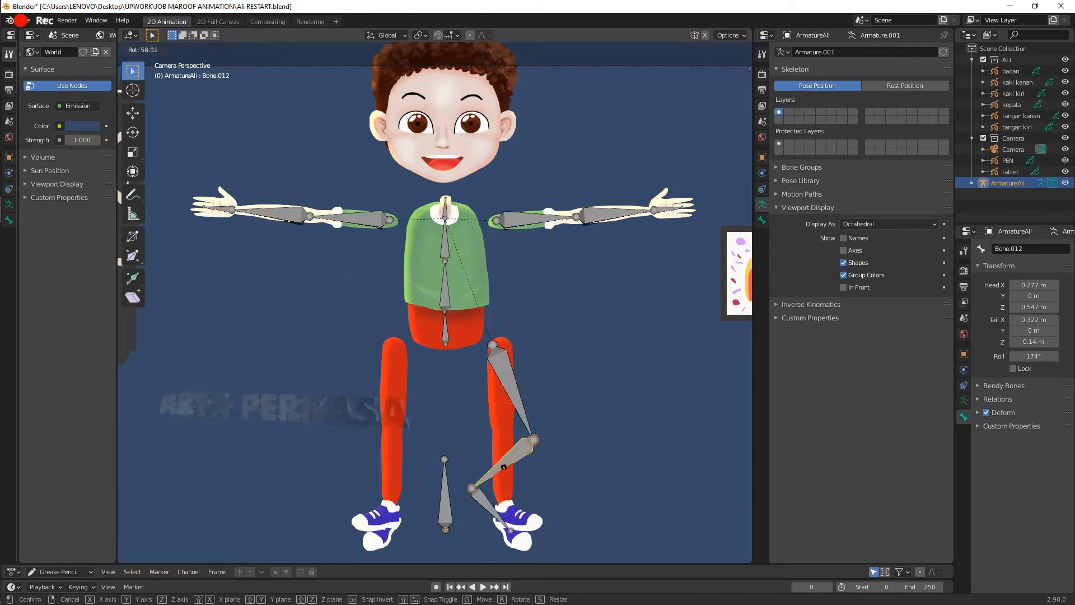
right_click(508, 466)
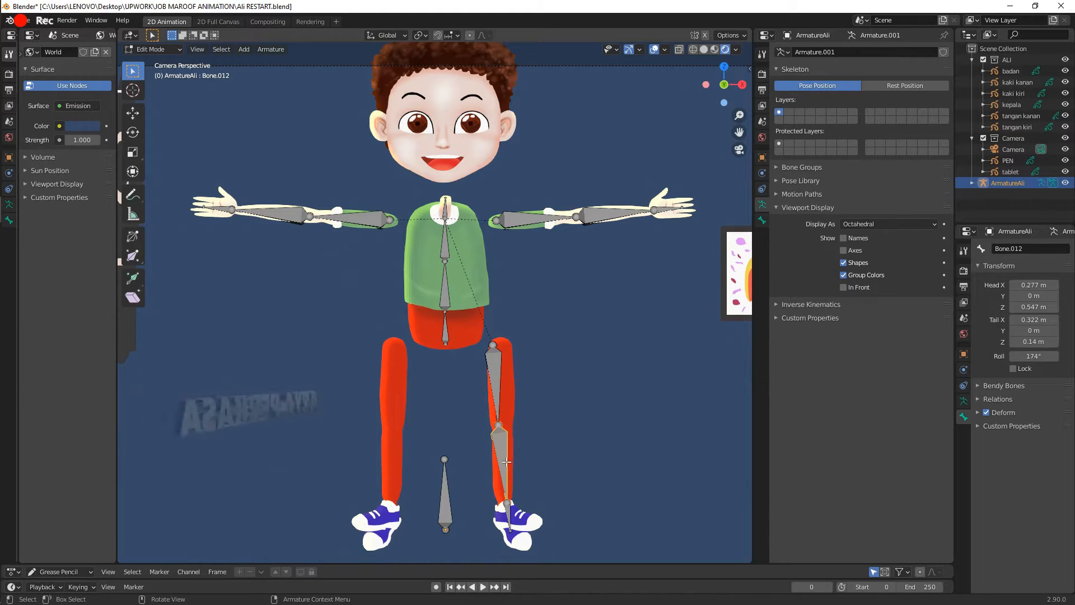
Shift the thigh bone about 0.03 m outward along X, and move the shin bone so the knee sits at about X 0.298 m, Z 0.521 m
click(499, 394)
key(g)
key(x)
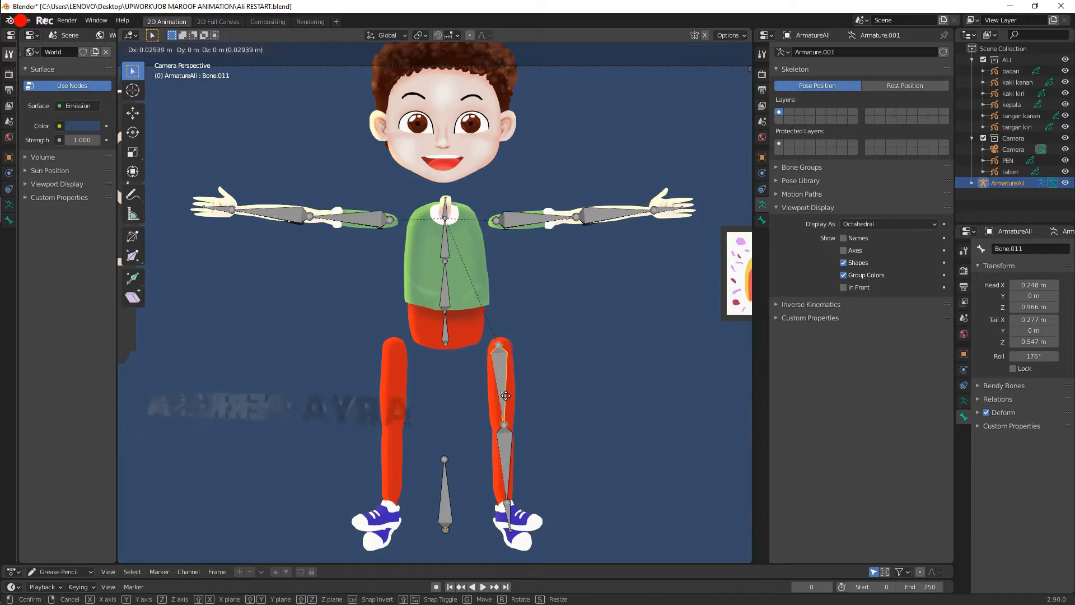
click(506, 429)
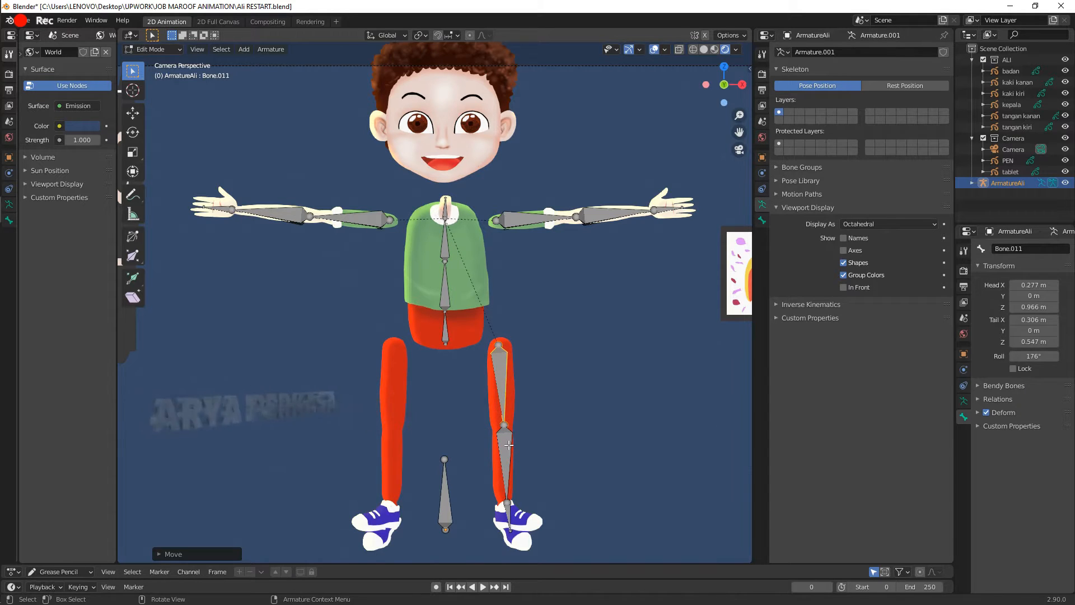
click(508, 445)
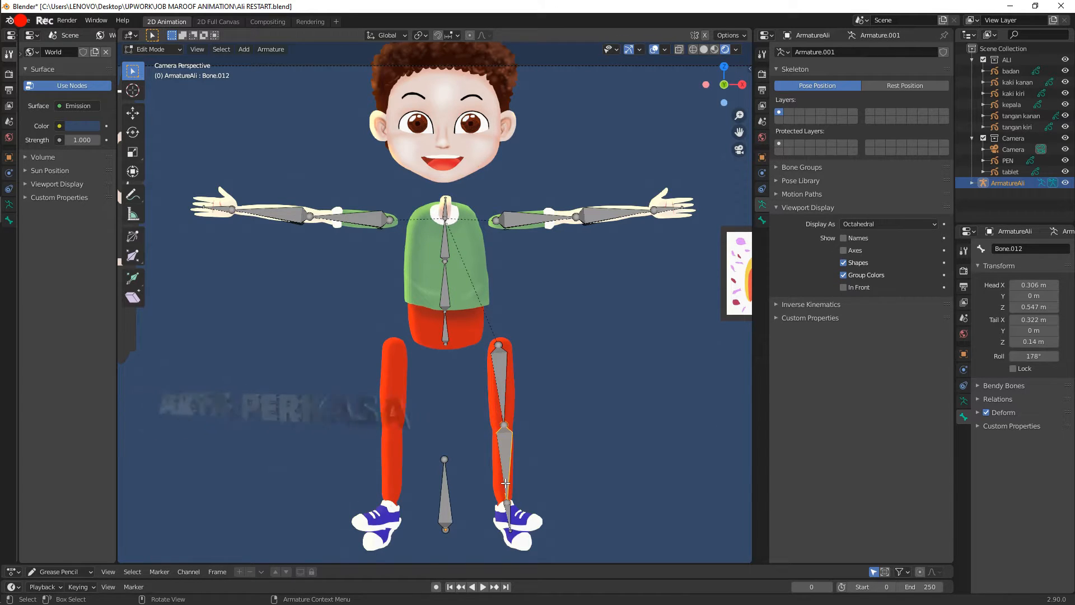
key(g)
click(505, 497)
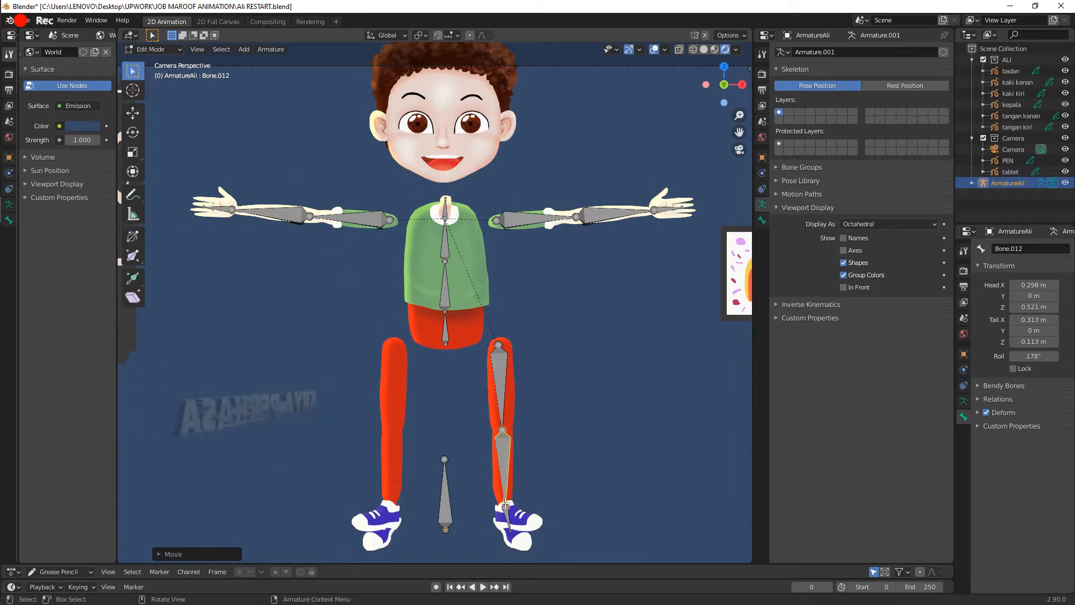
Move the foot bone's tip to the upper shoe's toe at about X 0.44 m, Z 0.037 m, and the ankle to about X 0.31 m, Z 0.099 m
click(511, 531)
key(g)
click(533, 526)
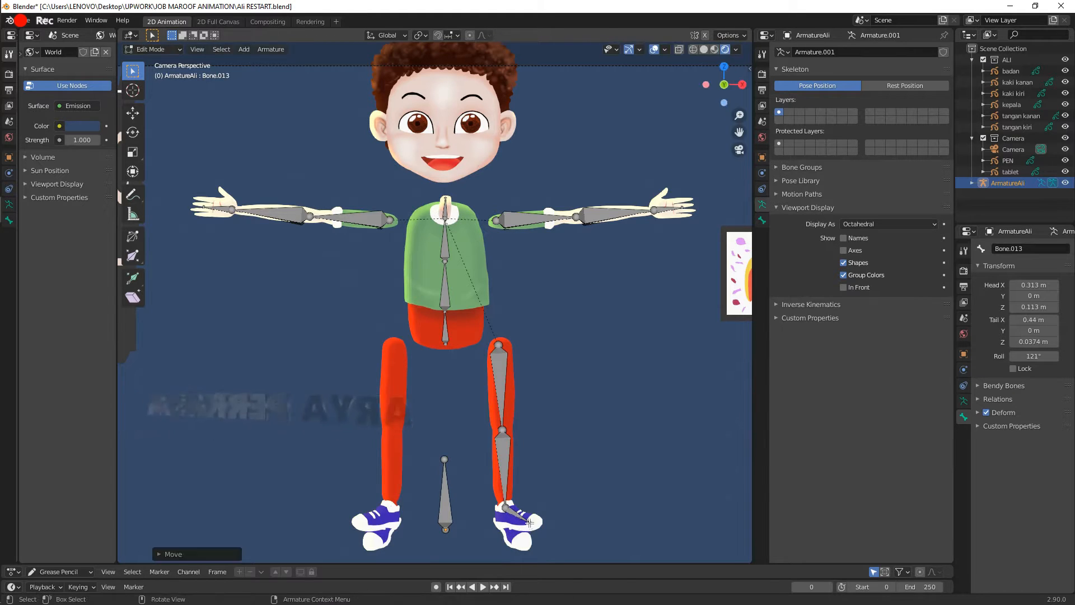
click(505, 511)
key(g)
click(506, 514)
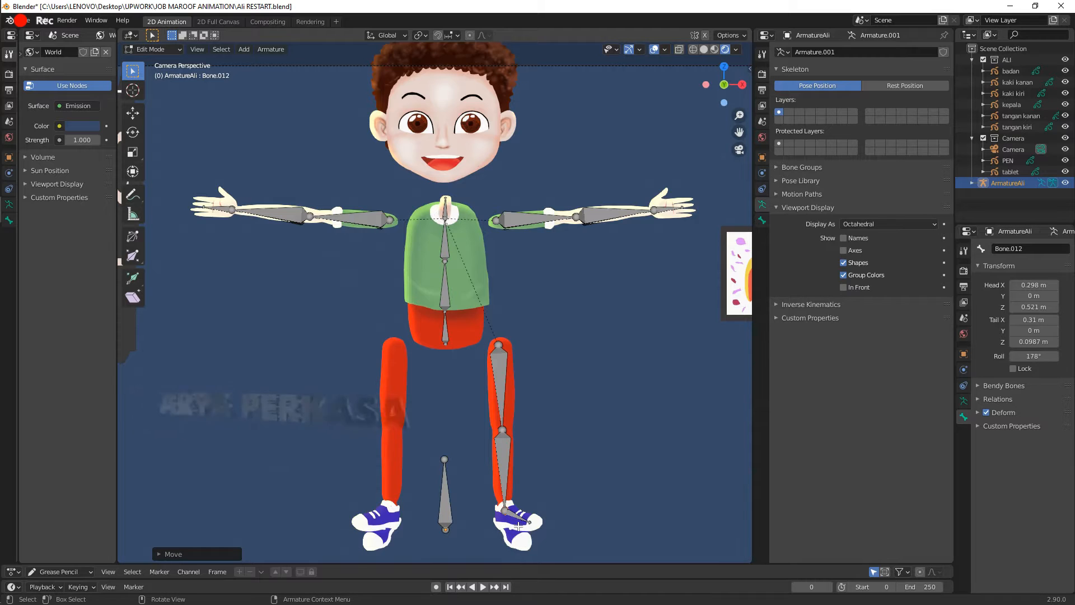
Extrude a second foot bone from the ankle to the lower shoe's toe at about X 0.381 m, Z -0.057 m
click(506, 516)
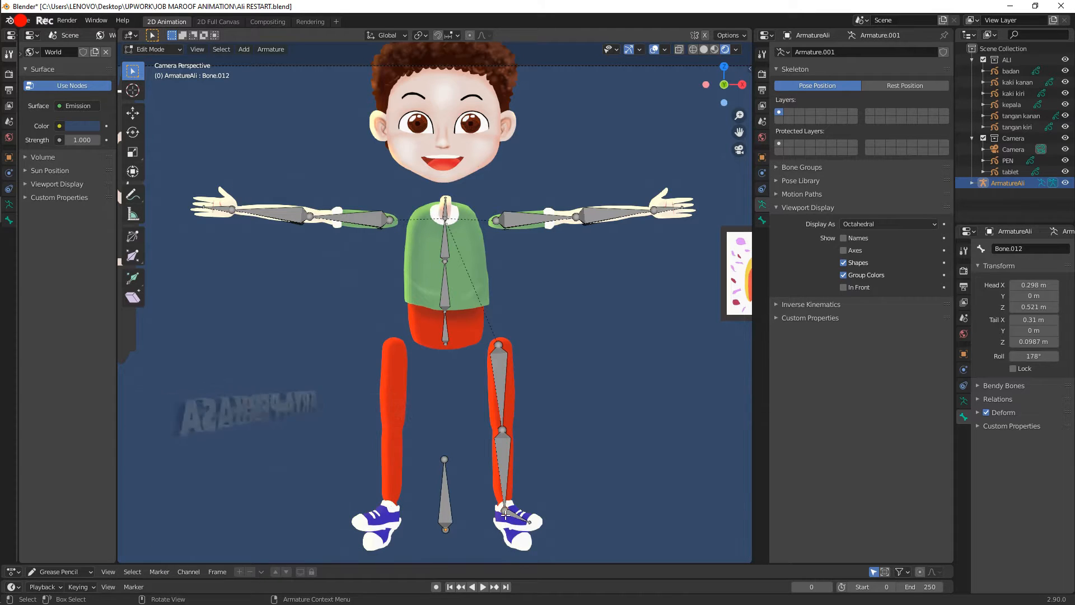
key(e)
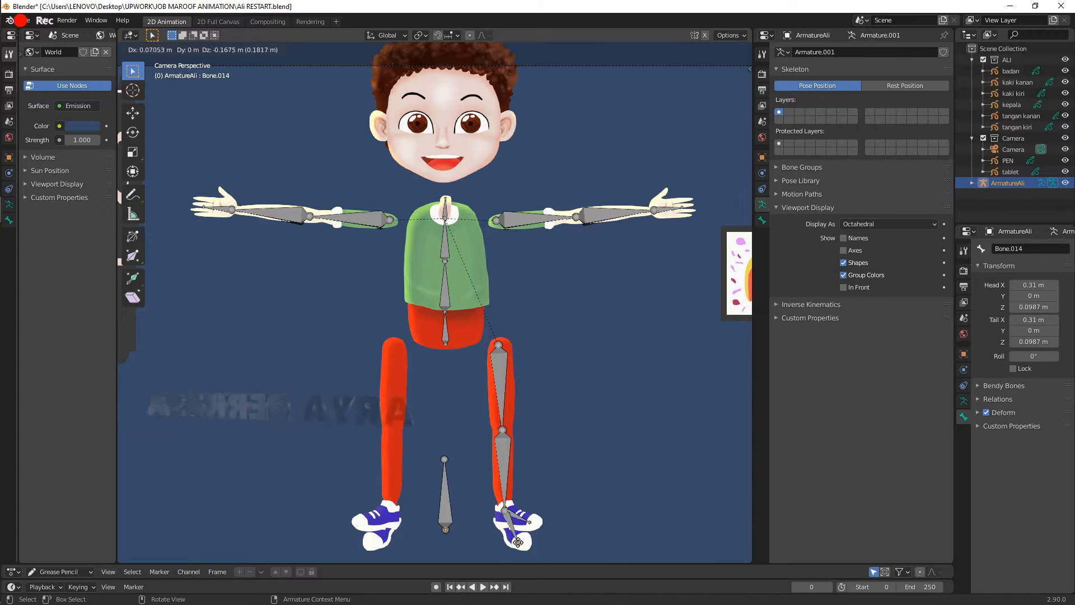
click(518, 541)
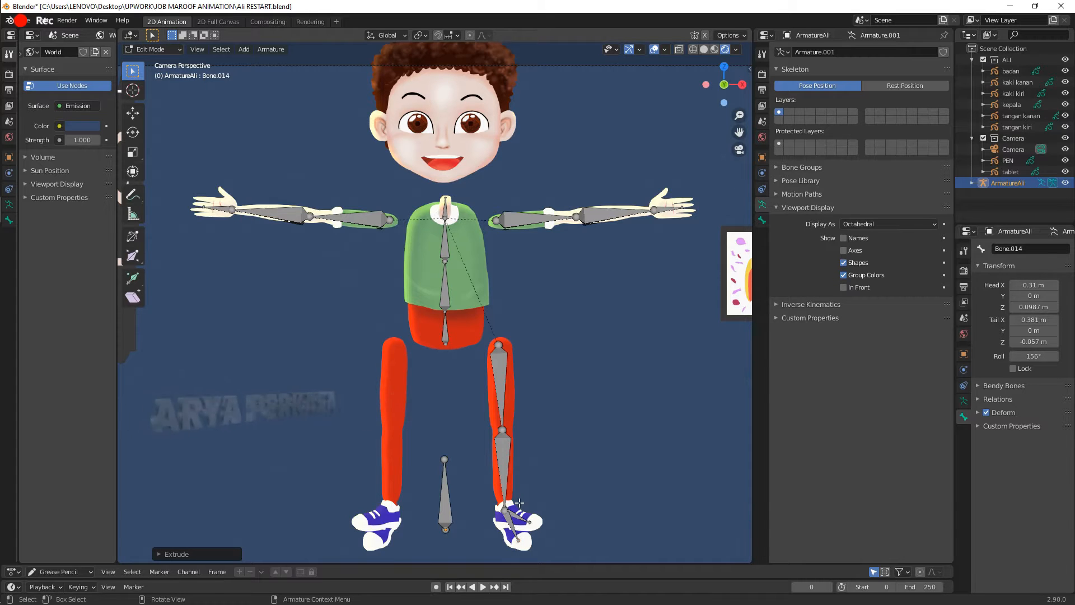
Duplicate the thigh, shin and both foot bones and place the copies over the opposite leg
click(502, 451)
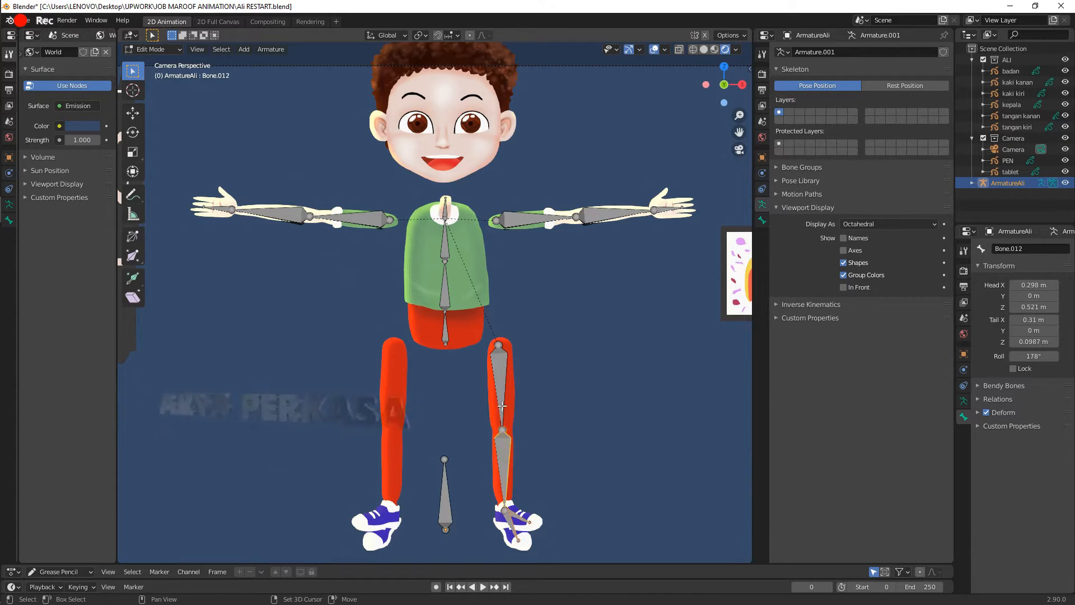
click(504, 403)
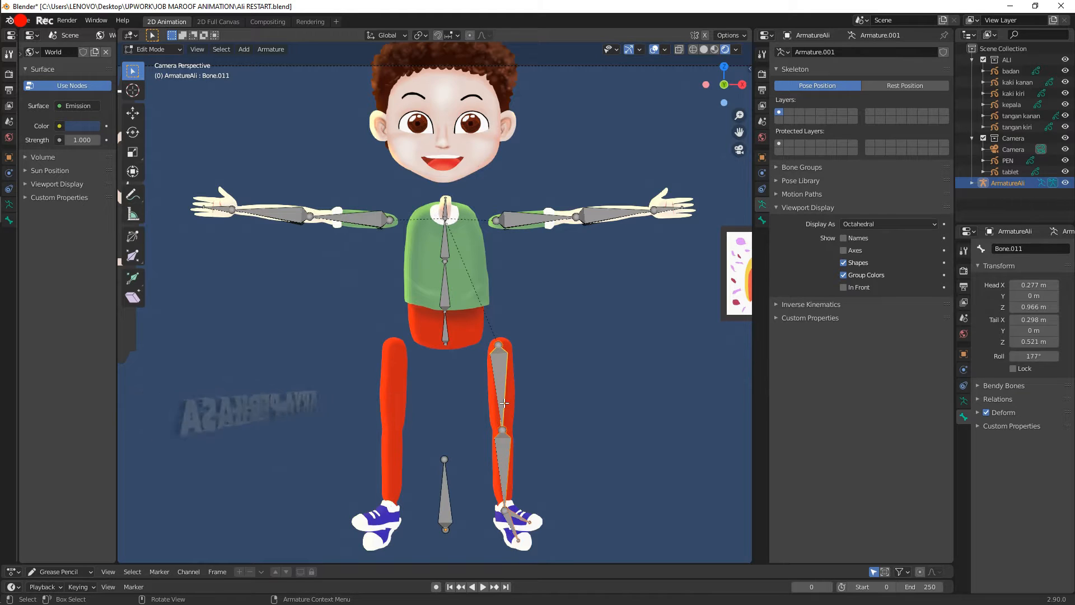
key(shift+d)
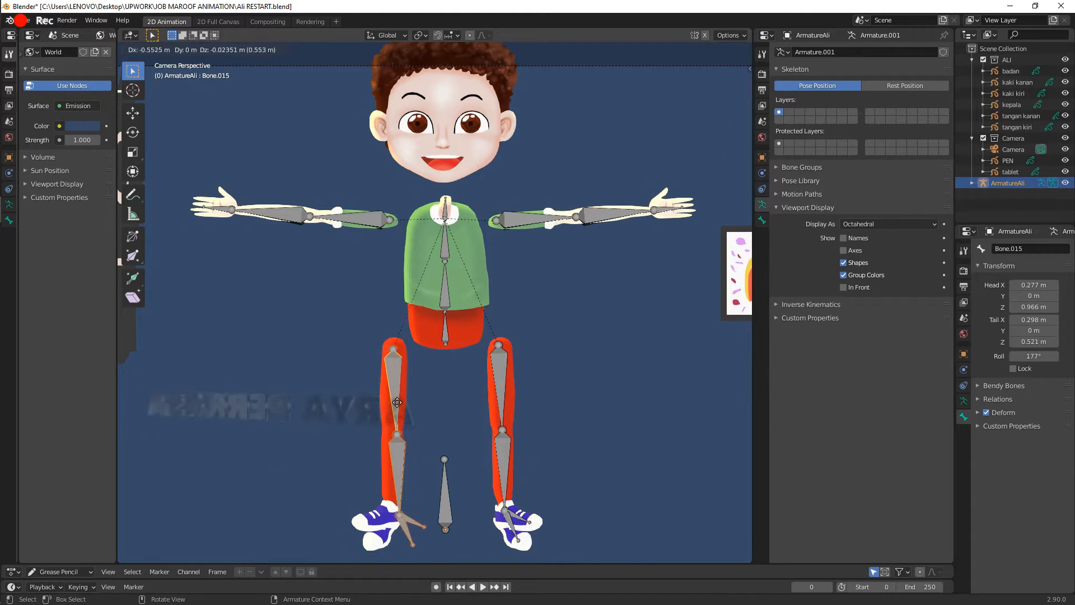
click(402, 410)
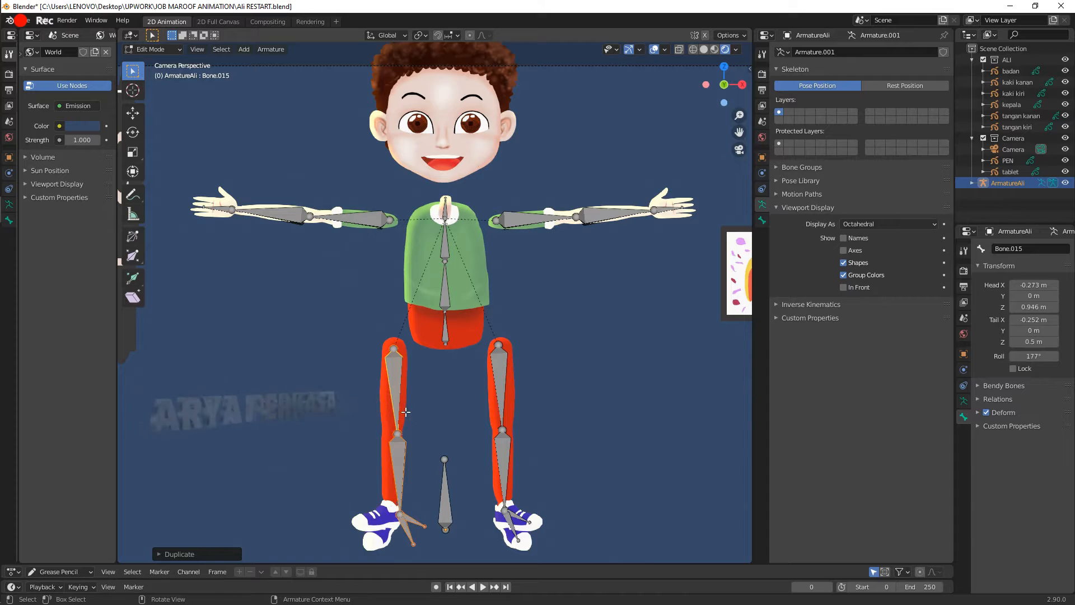
Rotate the duplicated leg bones 180° around global Z and align them with the opposite leg, the hip joint at about X -0.264 m, Z 0.972 m
key(r)
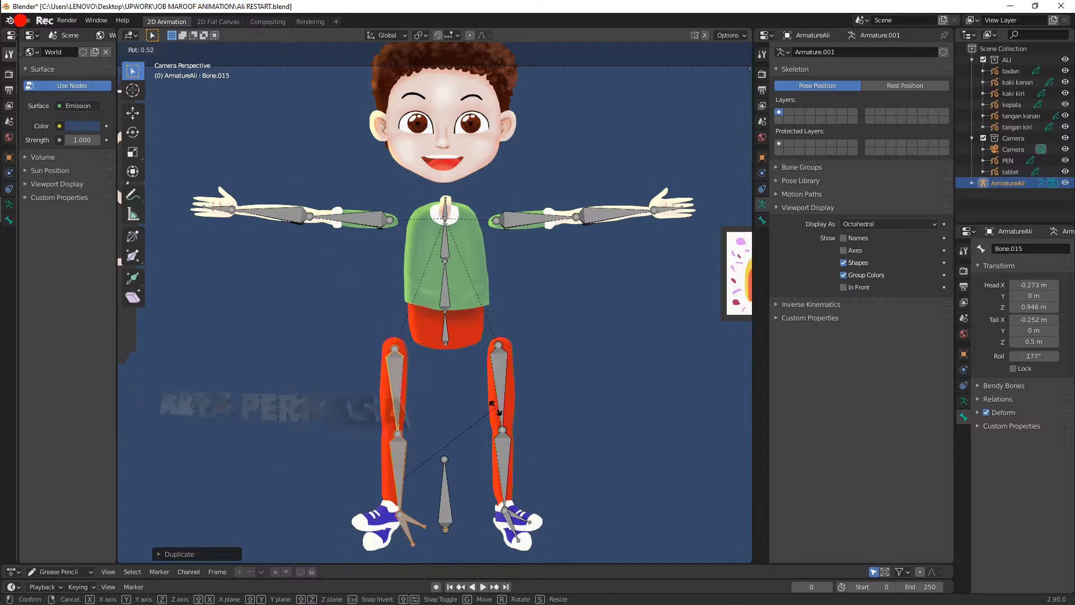
key(z)
text(1)
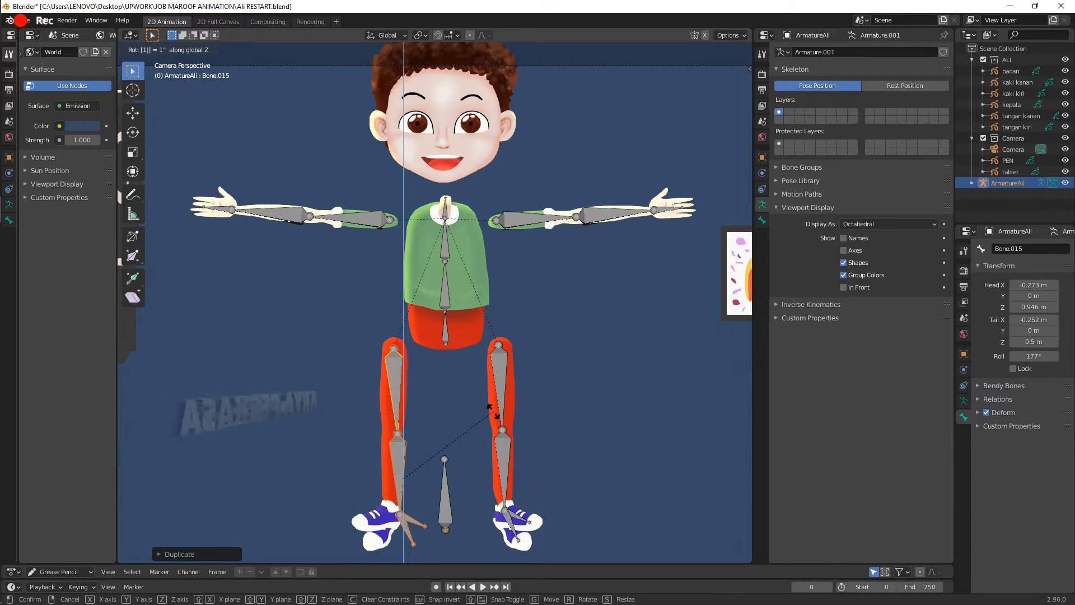
text(80)
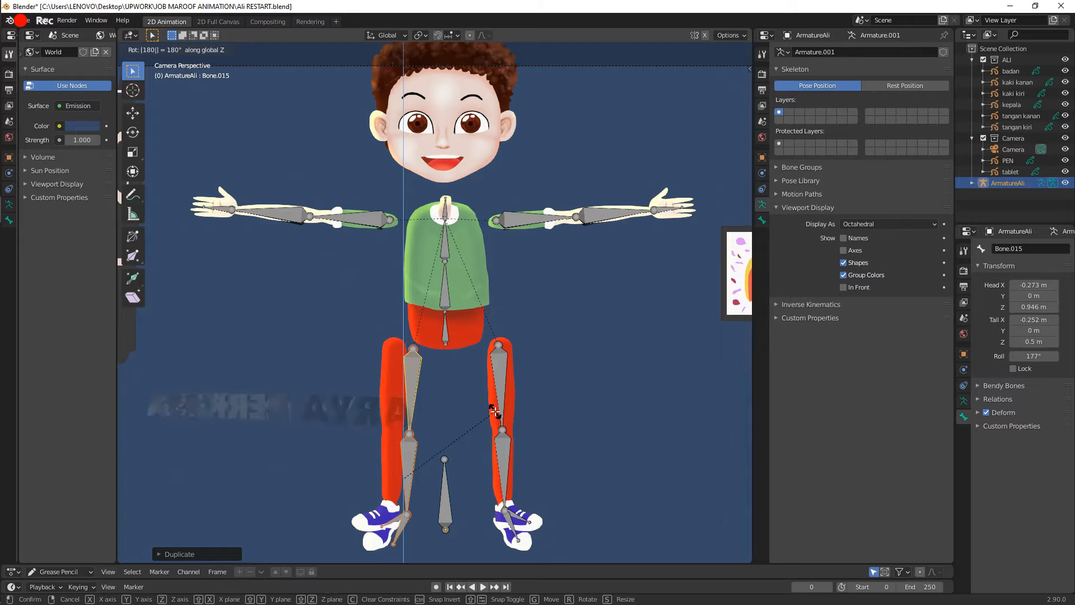
key(Return)
key(g)
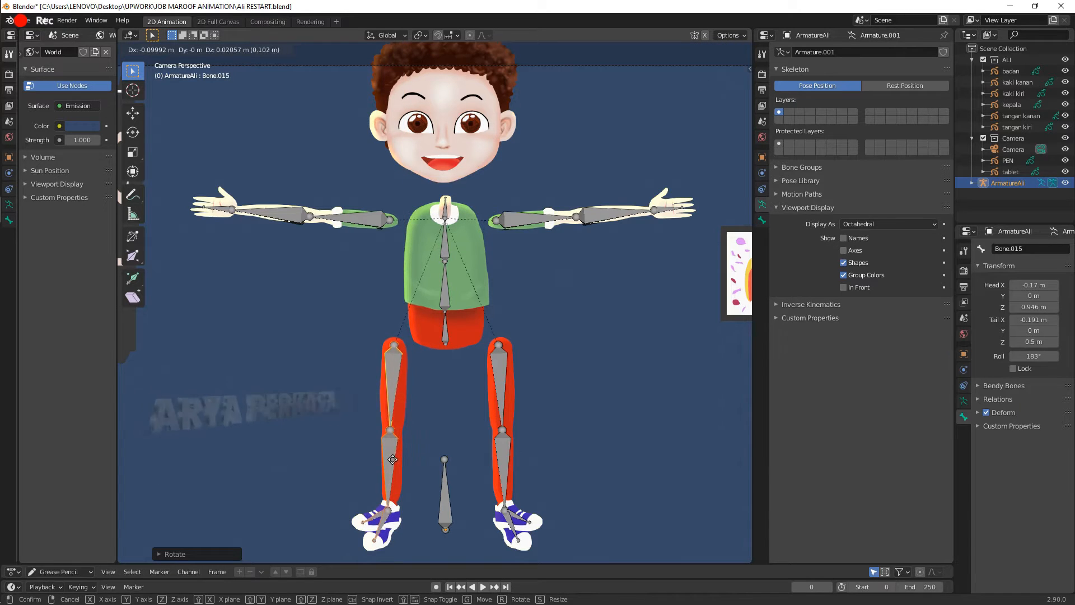
click(398, 465)
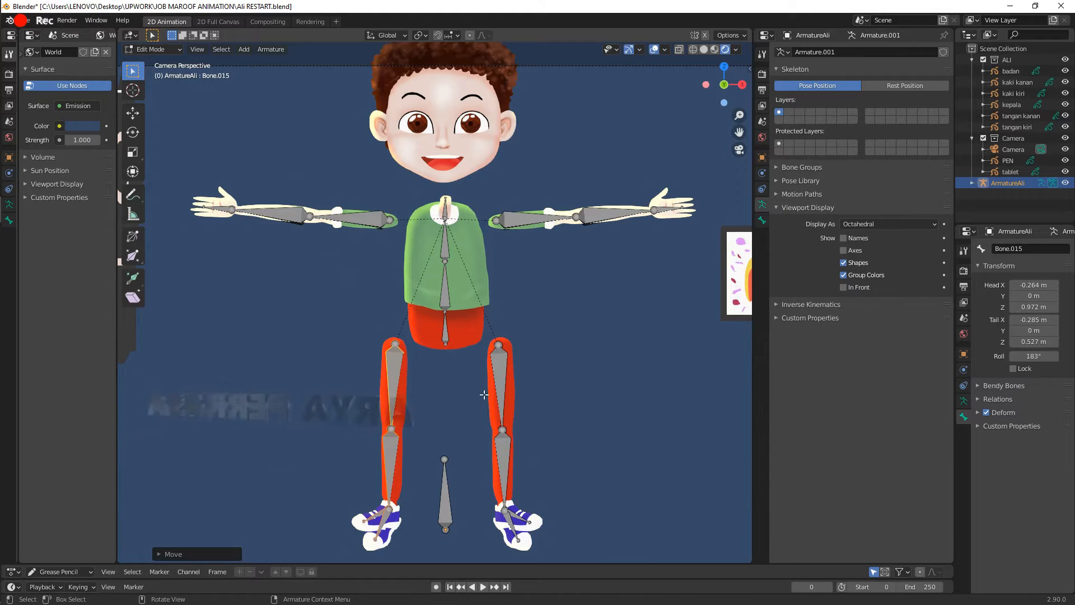
click(493, 336)
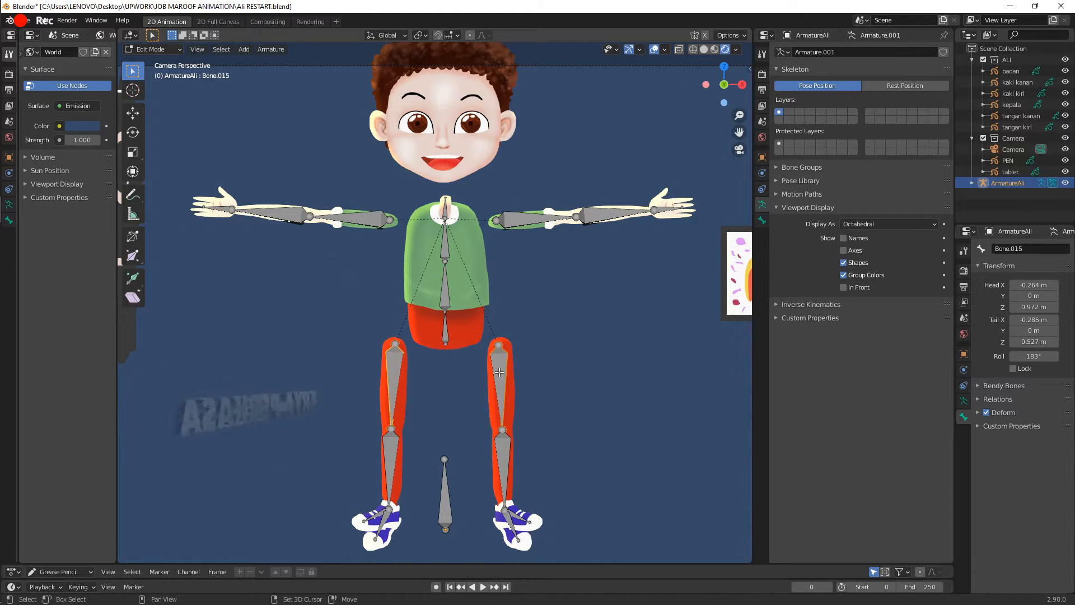
Parent both thigh bones to the pelvis bone with Keep Offset
click(419, 360)
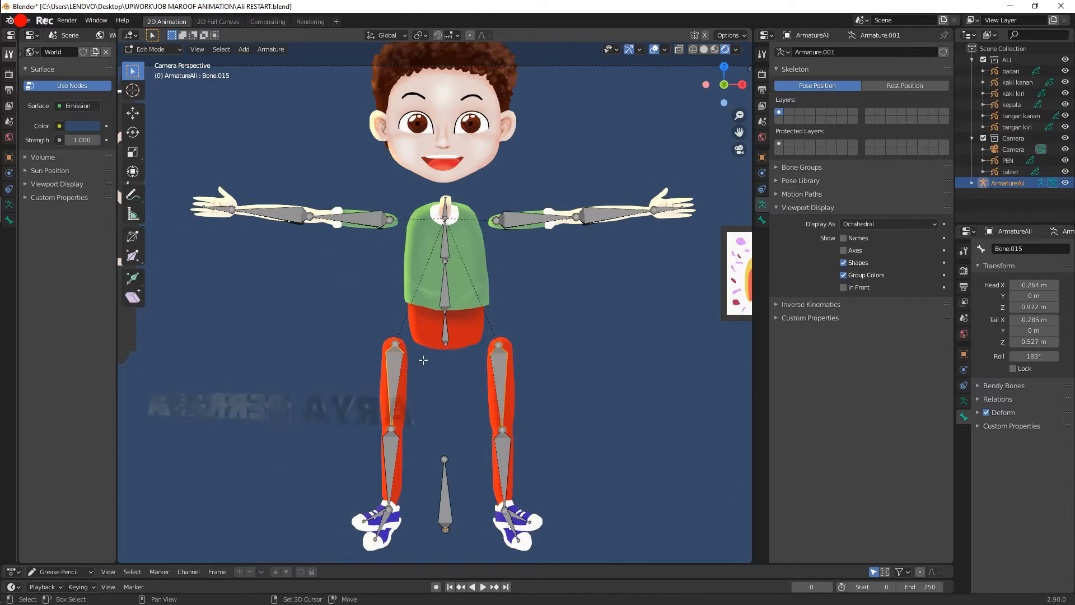
click(450, 334)
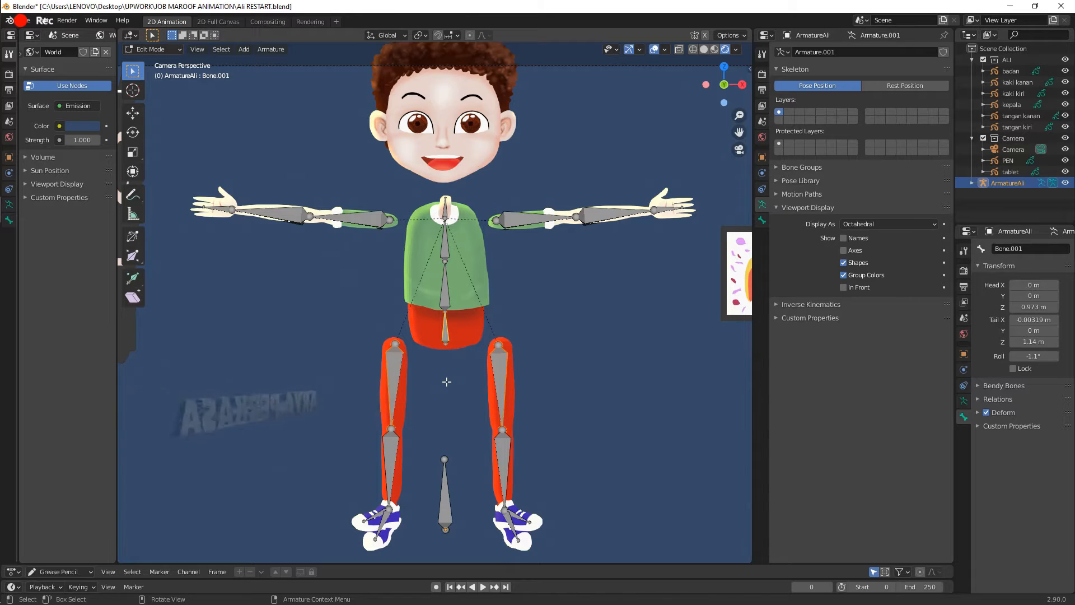
key(ctrl+p)
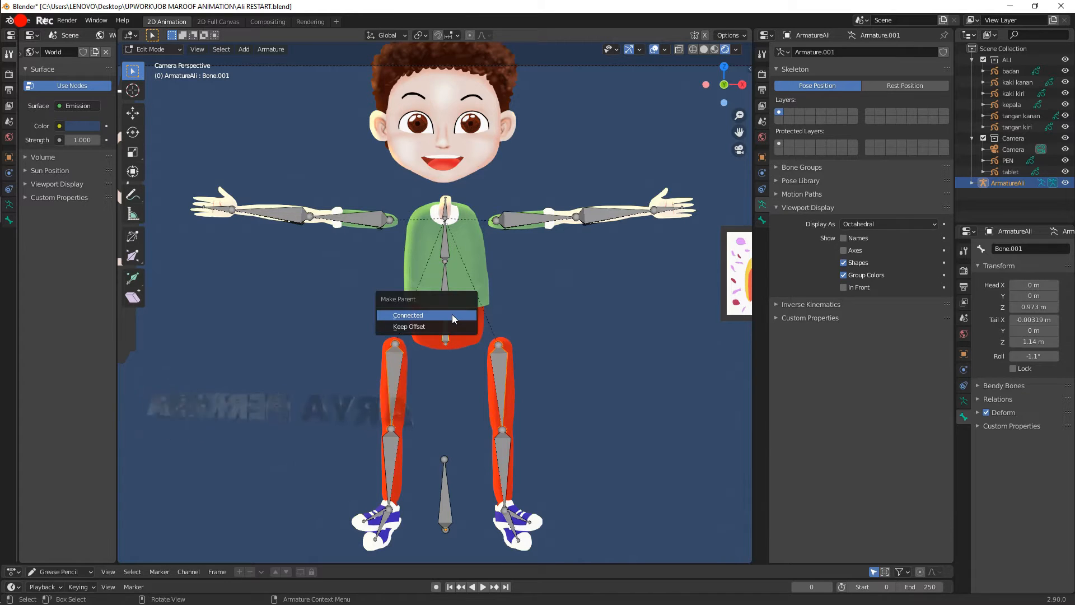
click(449, 326)
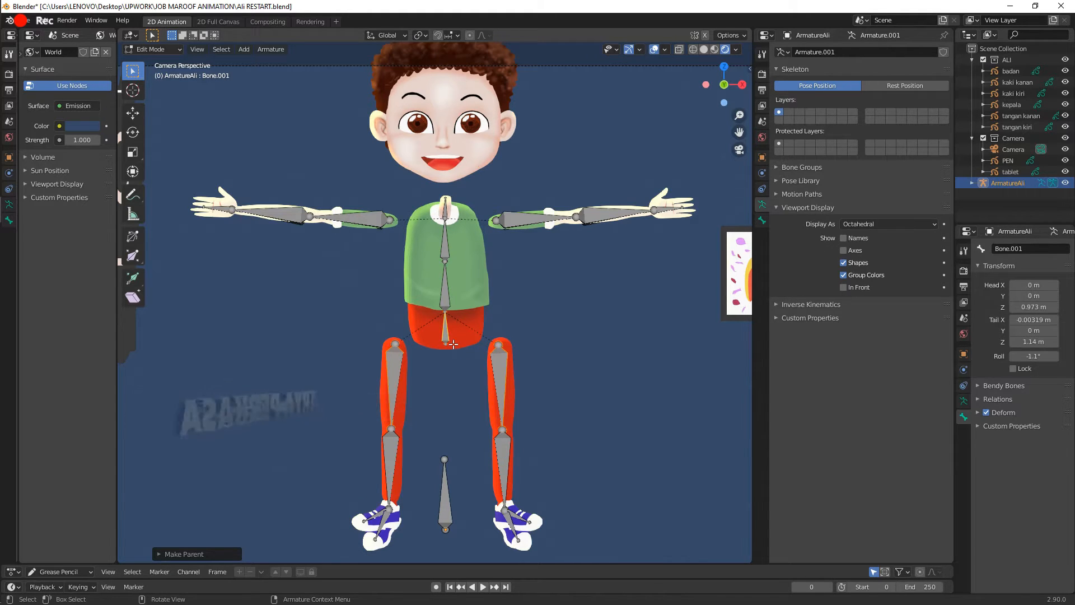
Parent the pelvis bone to the root bone between the feet with Keep Offset
click(443, 367)
click(446, 476)
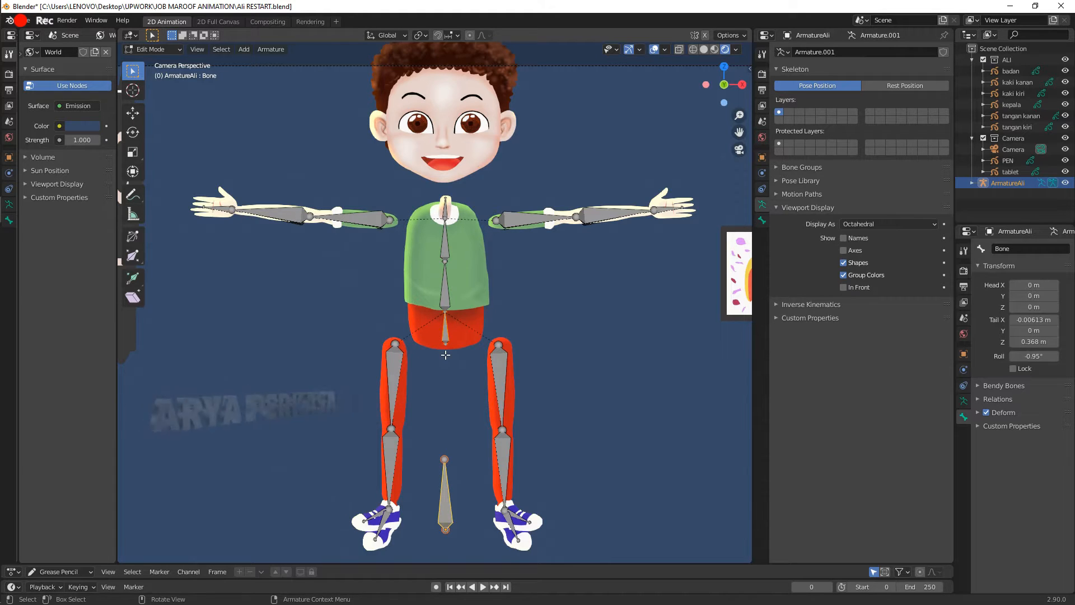
key(ctrl+p)
click(433, 392)
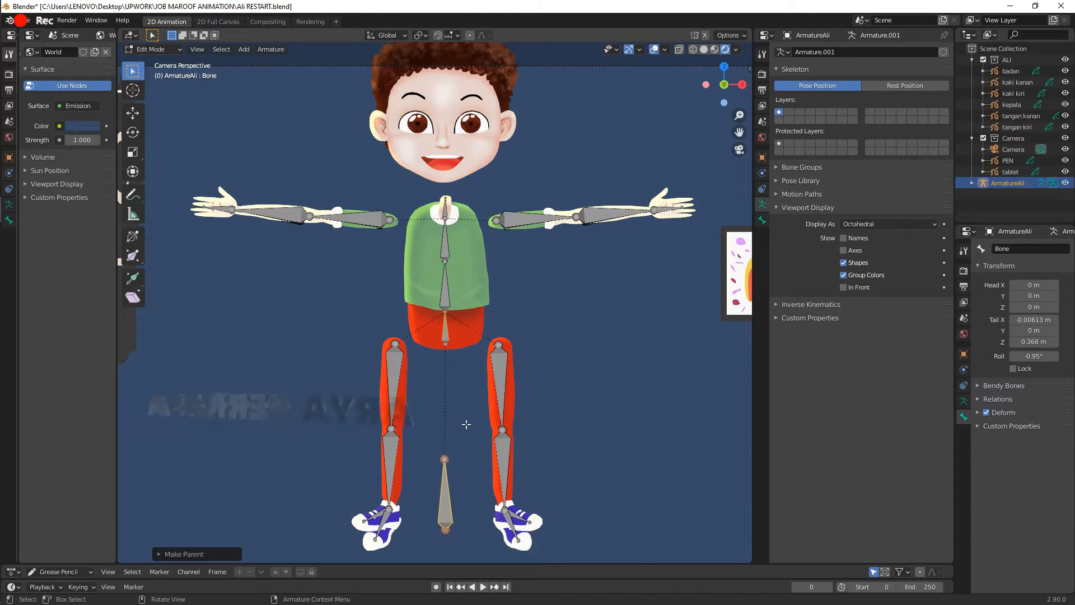
Duplicate the root bone just beside it, base at about X 0.1 m, Z -0.006 m, and shorten the copy by lowering its tip to about Z 0.201 m
click(453, 509)
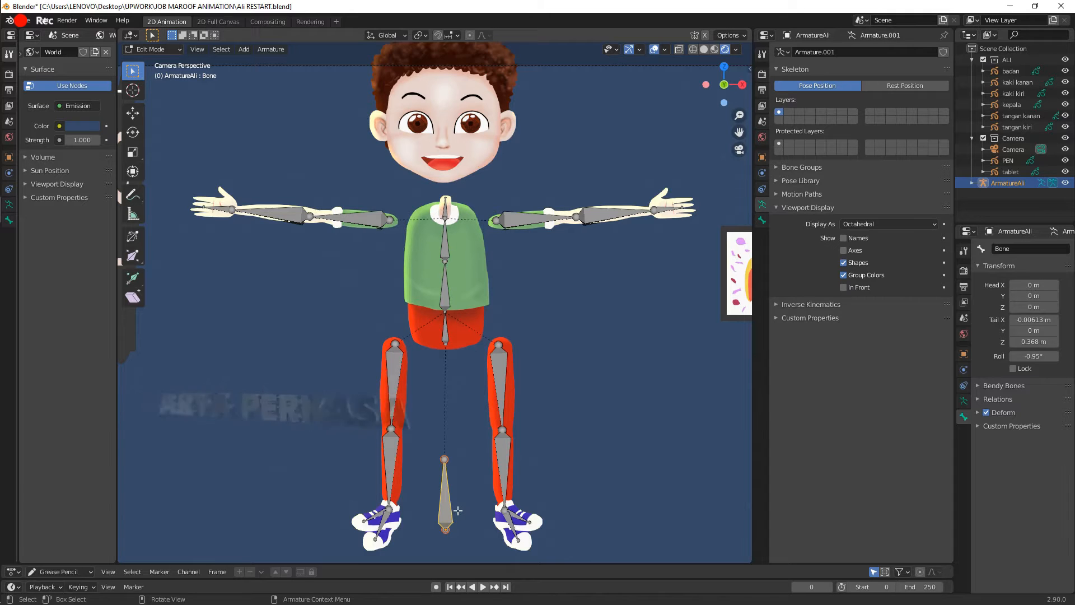
key(shift+d)
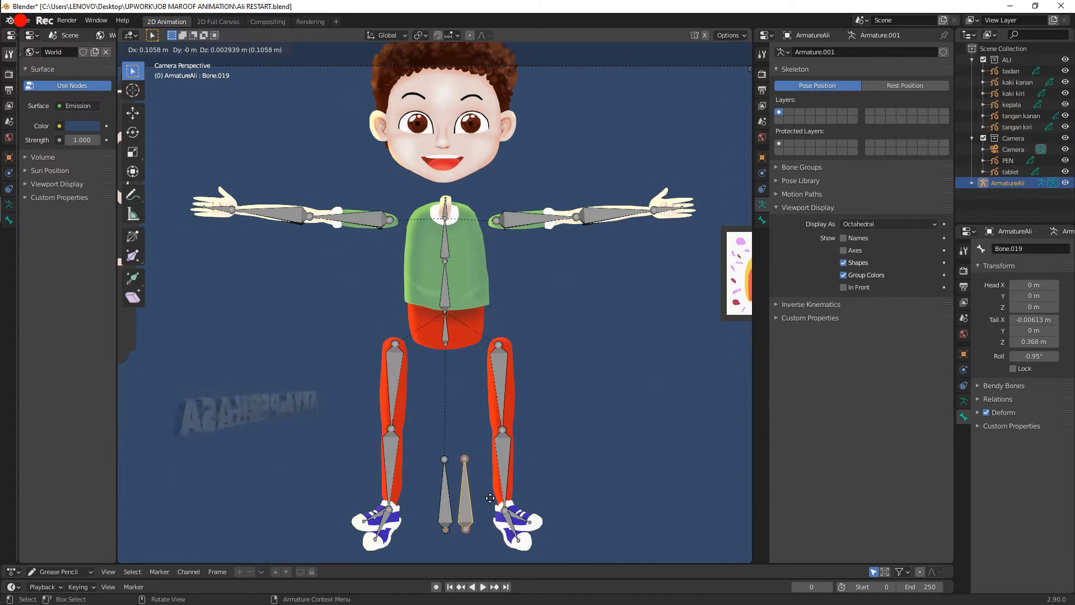
click(487, 499)
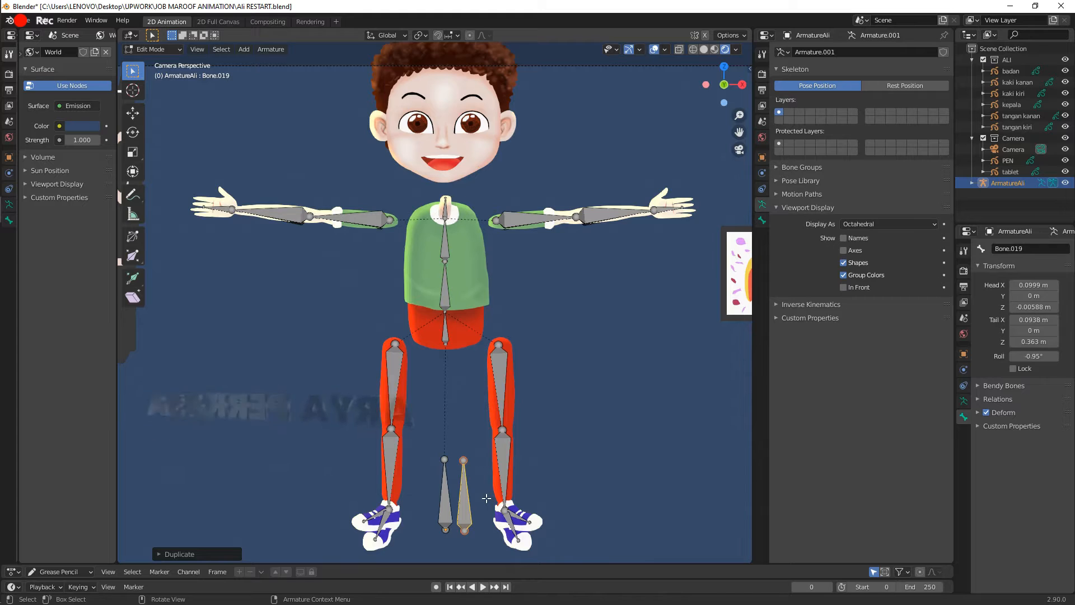
click(484, 497)
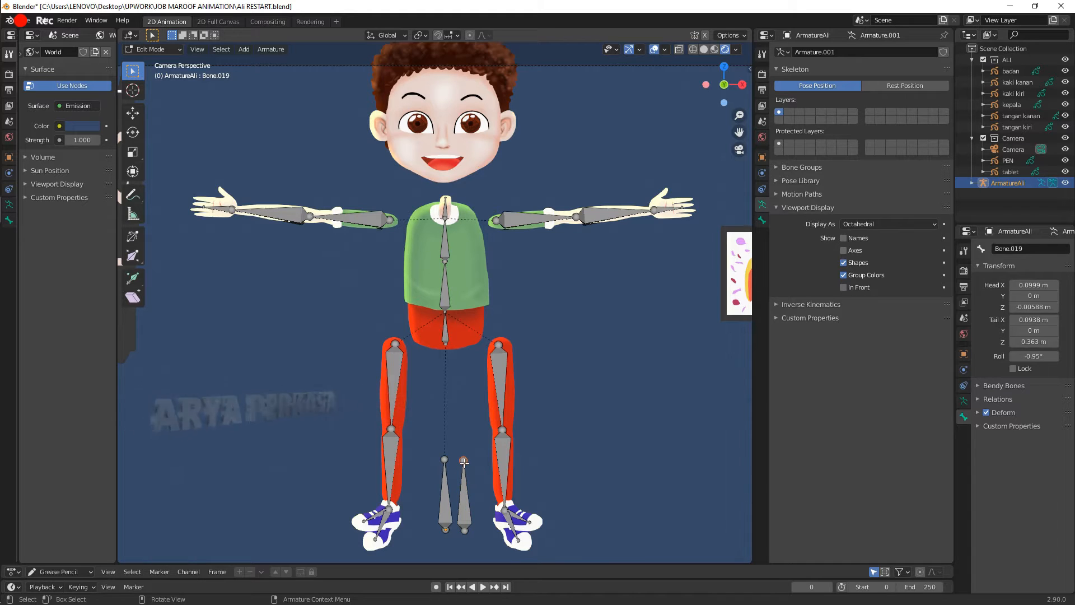
click(465, 520)
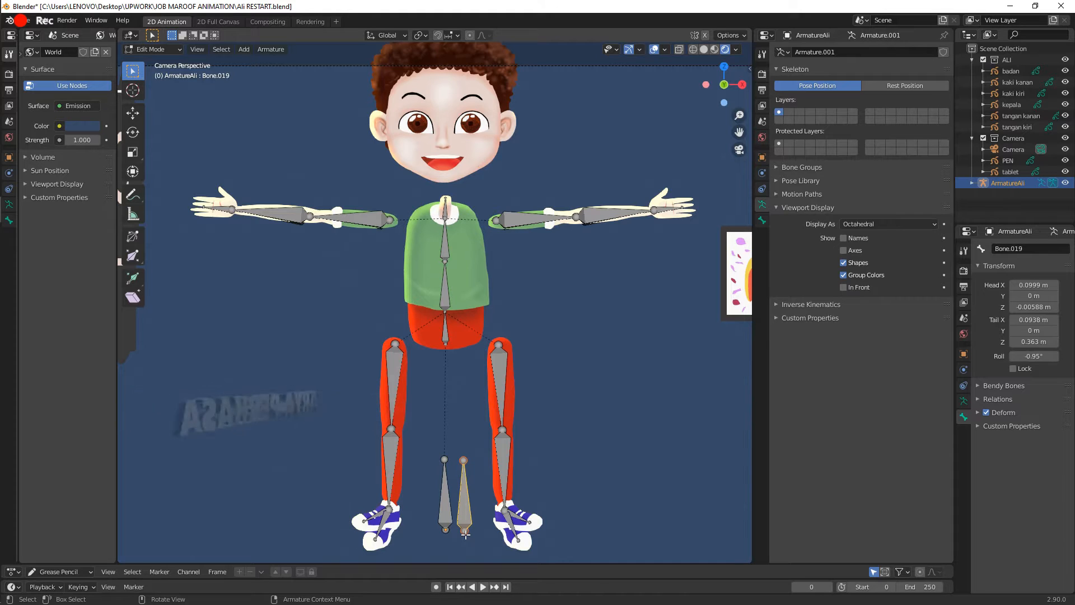
click(464, 462)
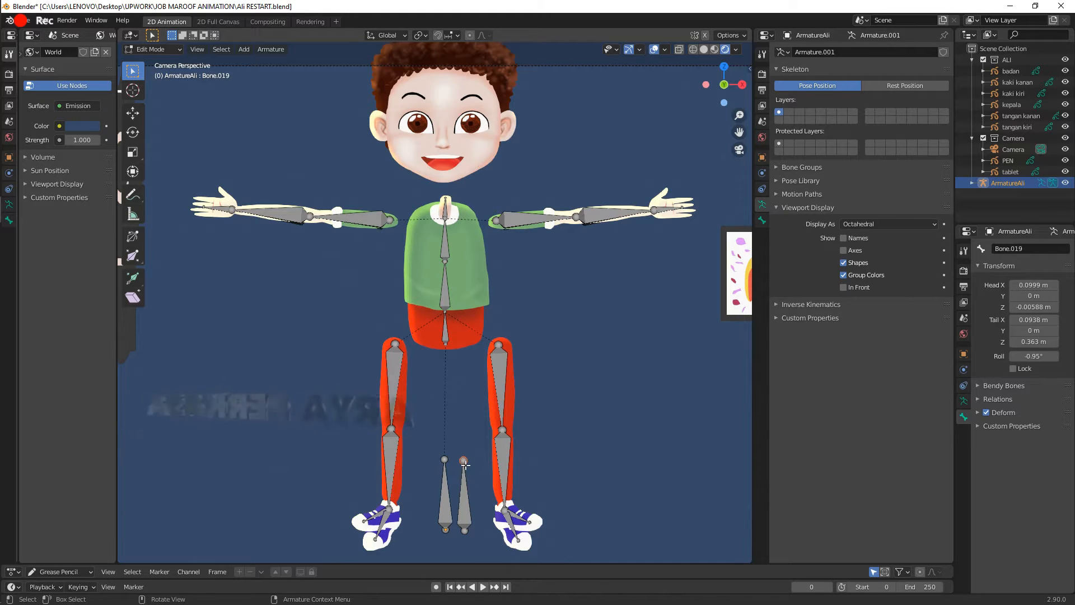
key(g)
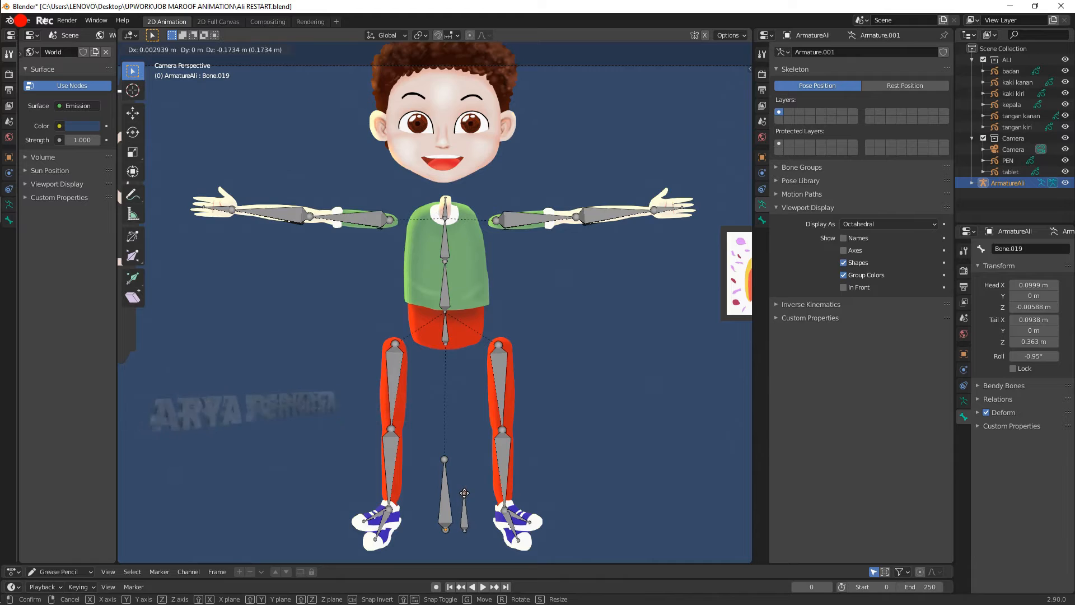
click(464, 491)
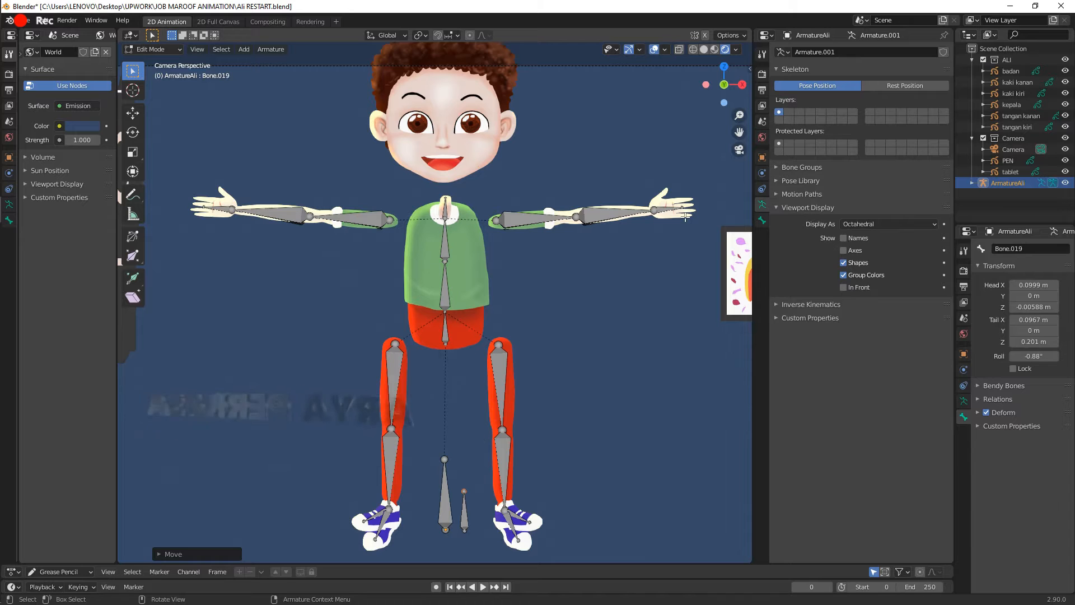
Duplicate the neck bone onto the face and lower the copy to the chin, its base at about X -0.008 m, Z 1.85 m
drag(739, 116, 669, 316)
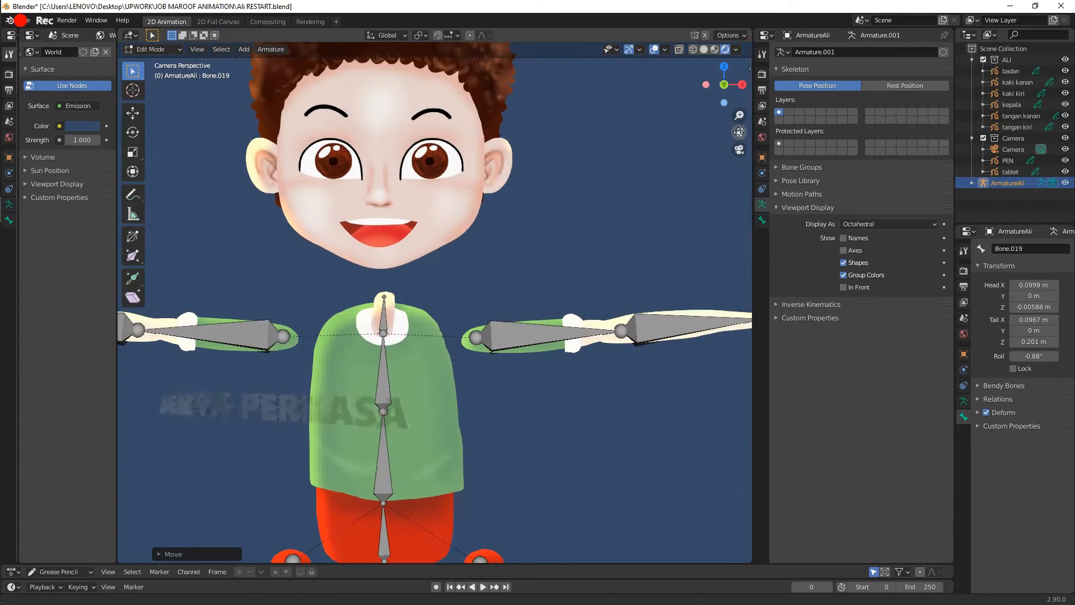
drag(740, 132, 686, 167)
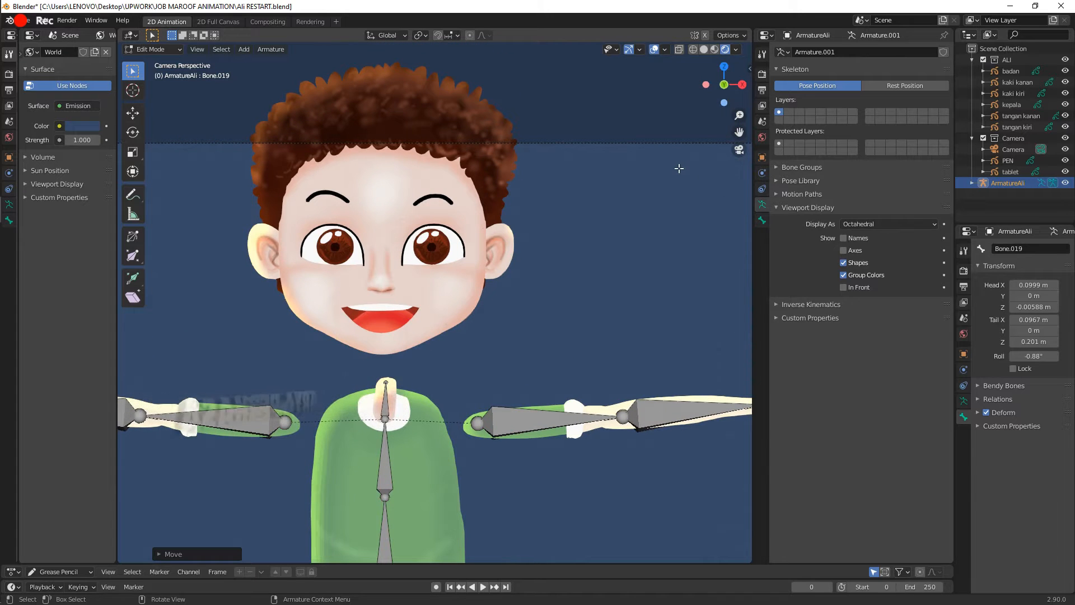
click(391, 386)
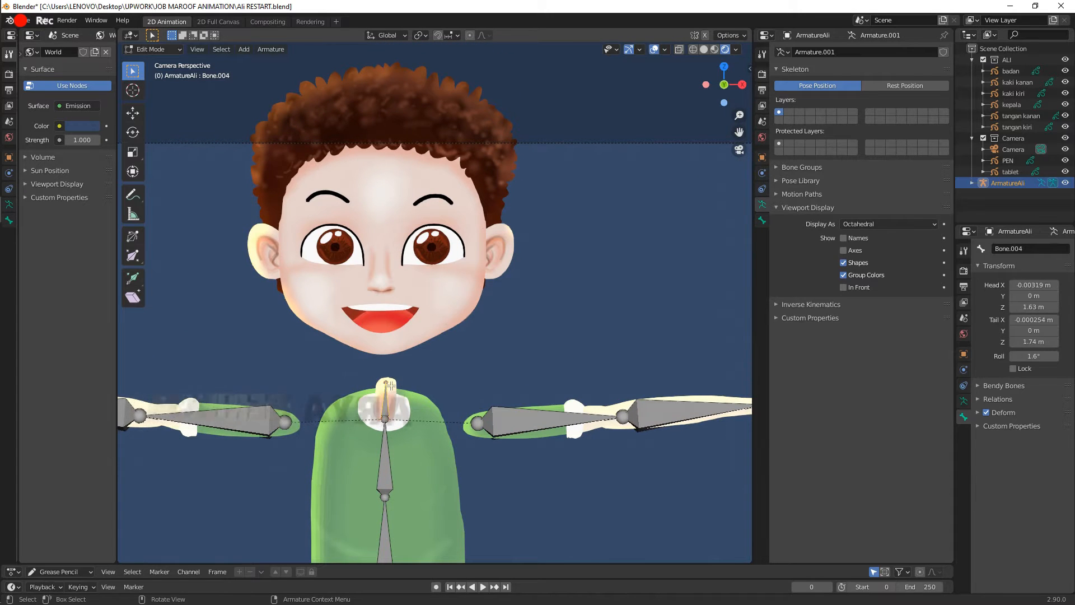
key(e)
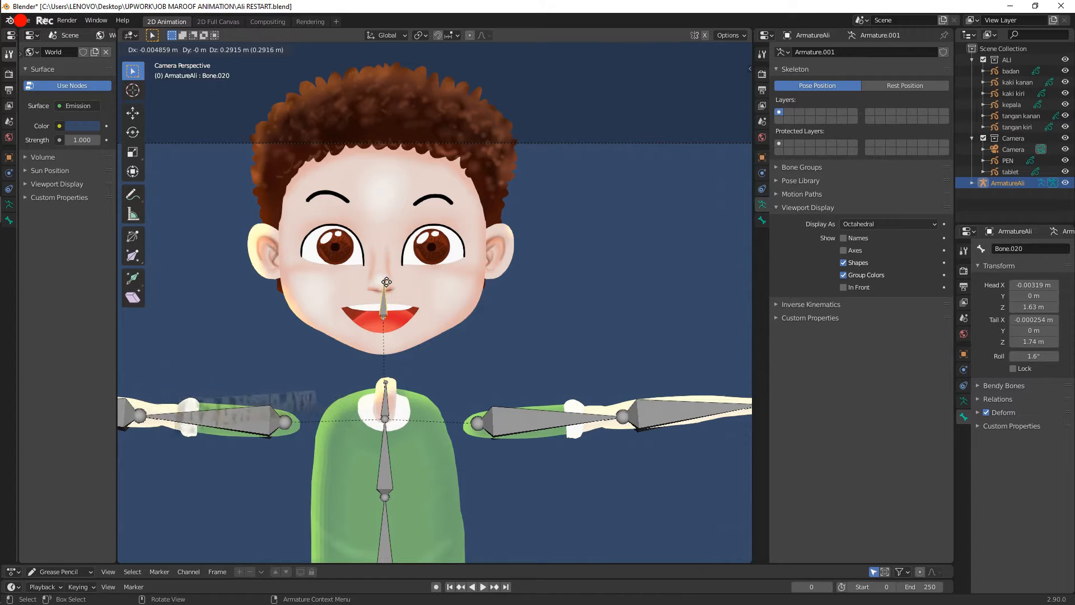
click(387, 281)
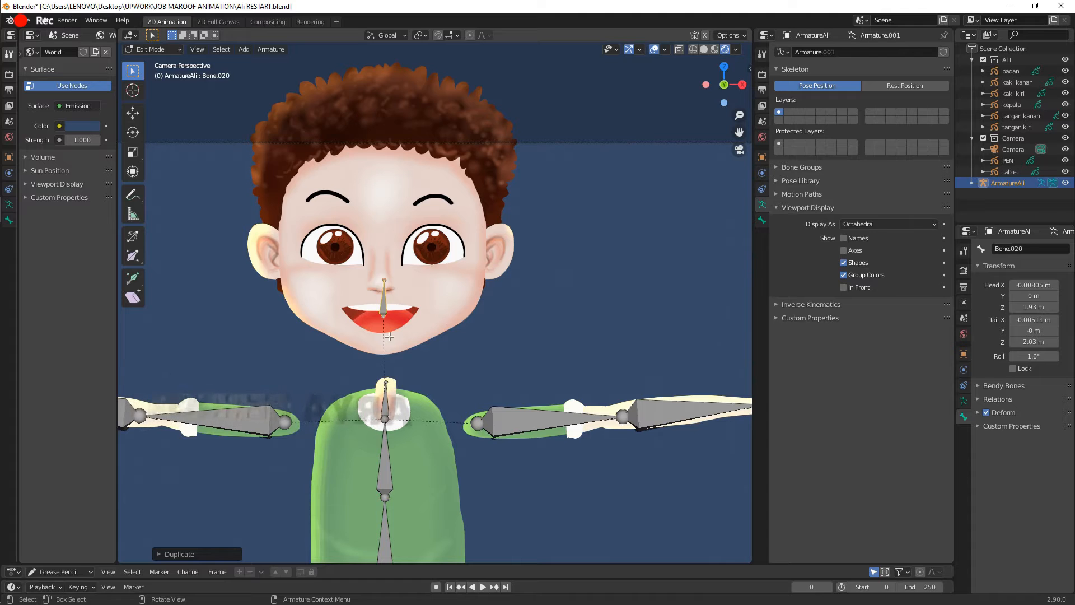
key(g)
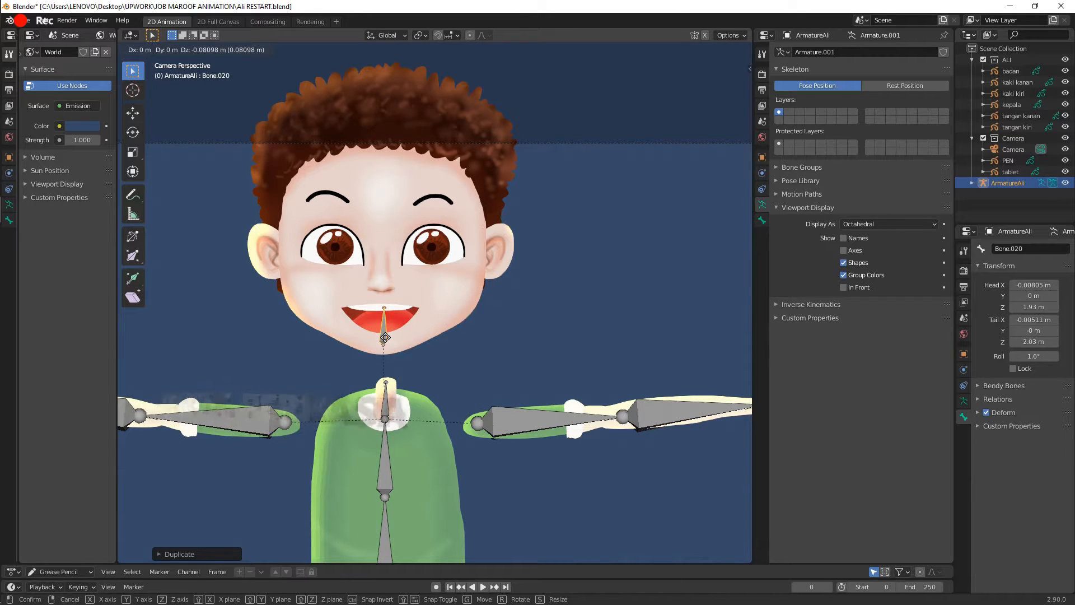
click(386, 338)
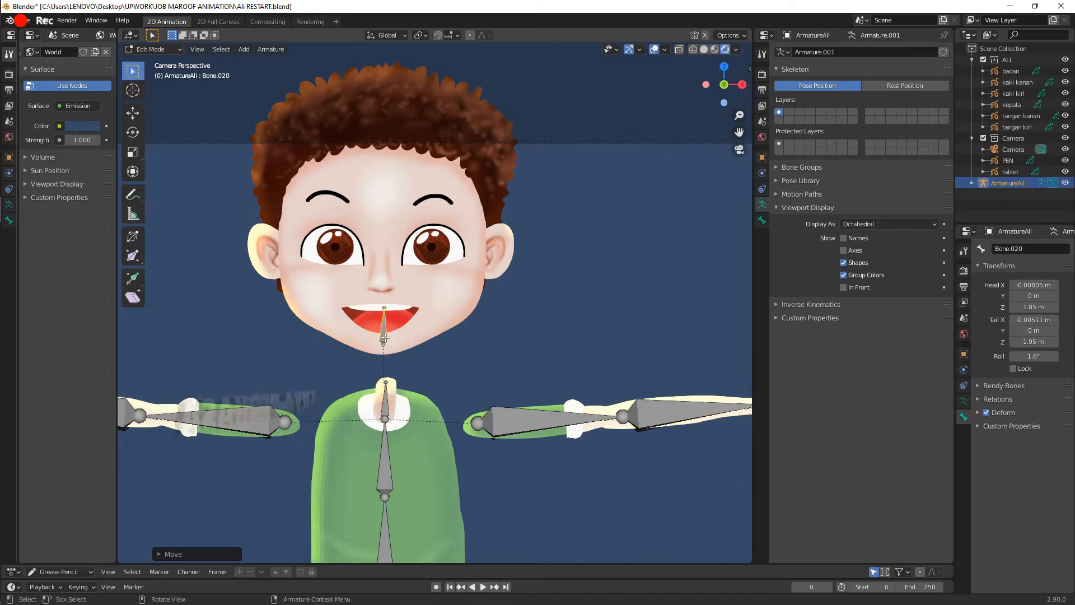
Shorten the chin bone by moving its tip down to about X -0.007 m, Z 1.92 m
click(385, 308)
key(g)
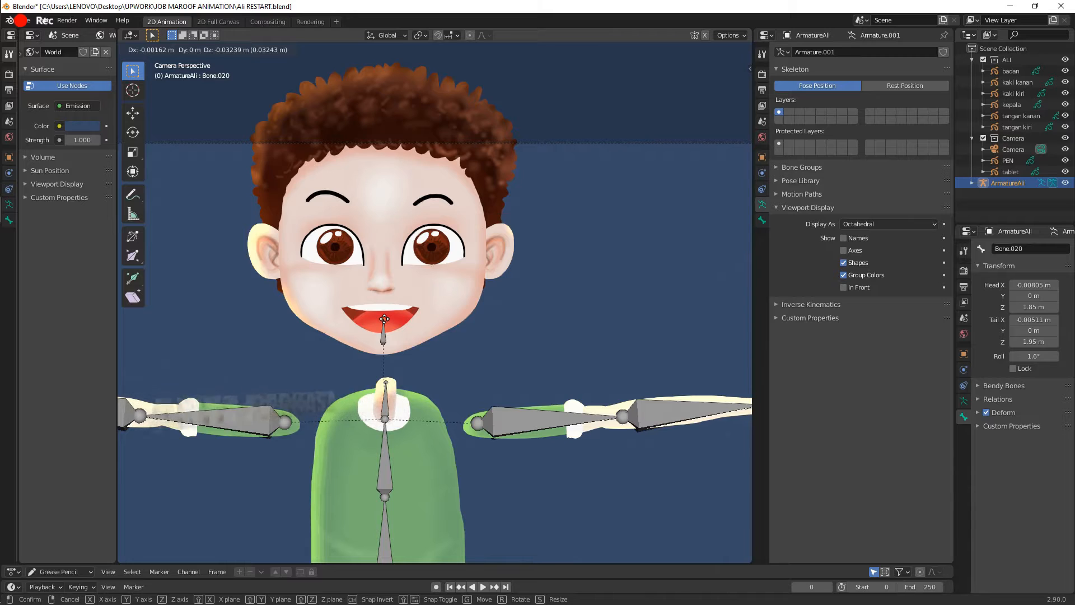
click(384, 319)
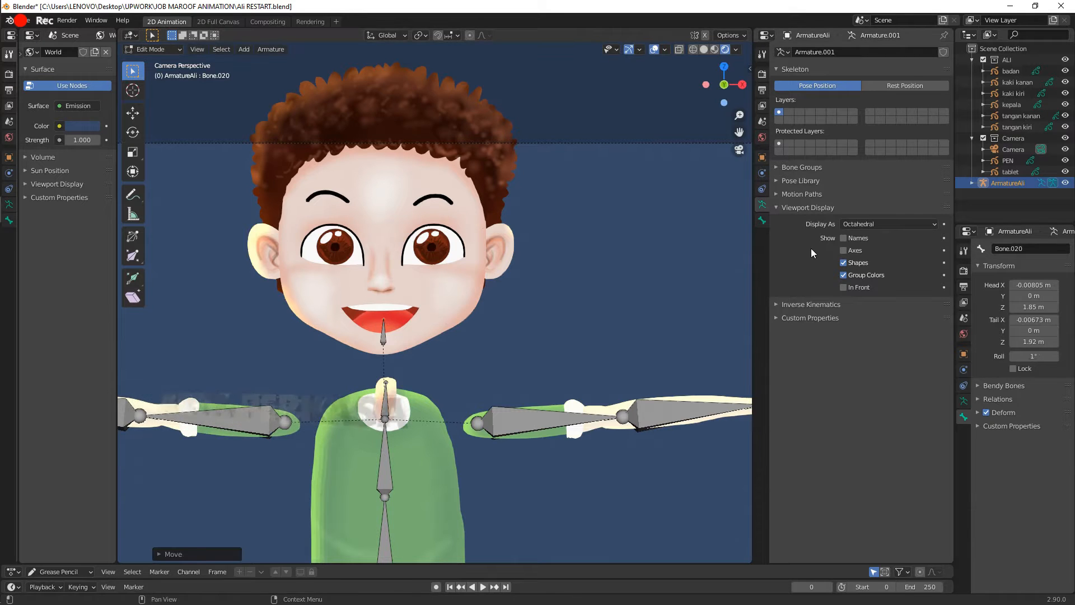
Display the armature's bones in front of the artwork and show the bone names
click(844, 287)
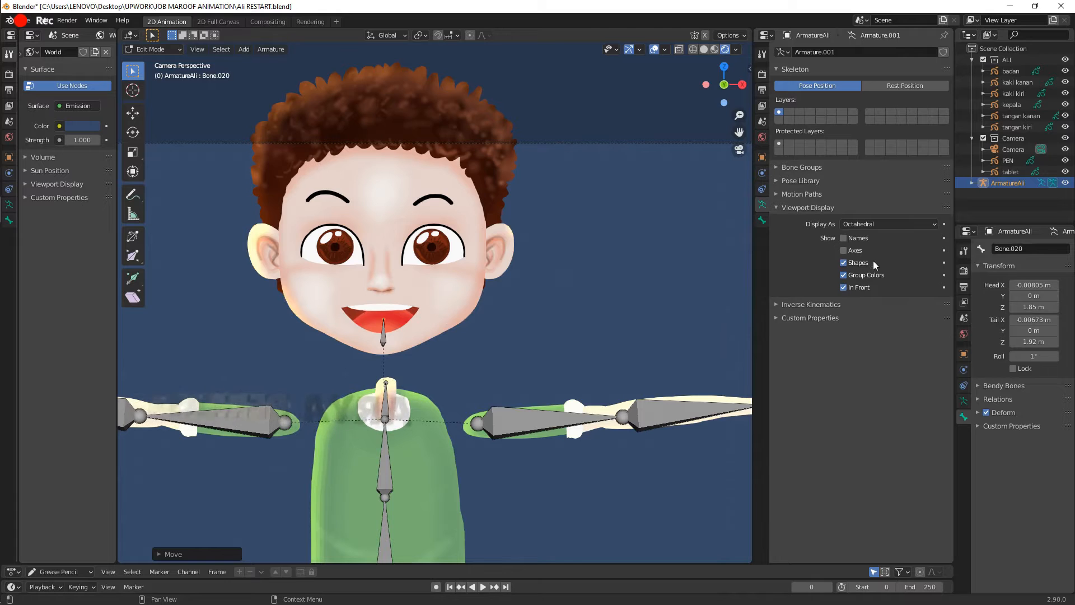
click(844, 239)
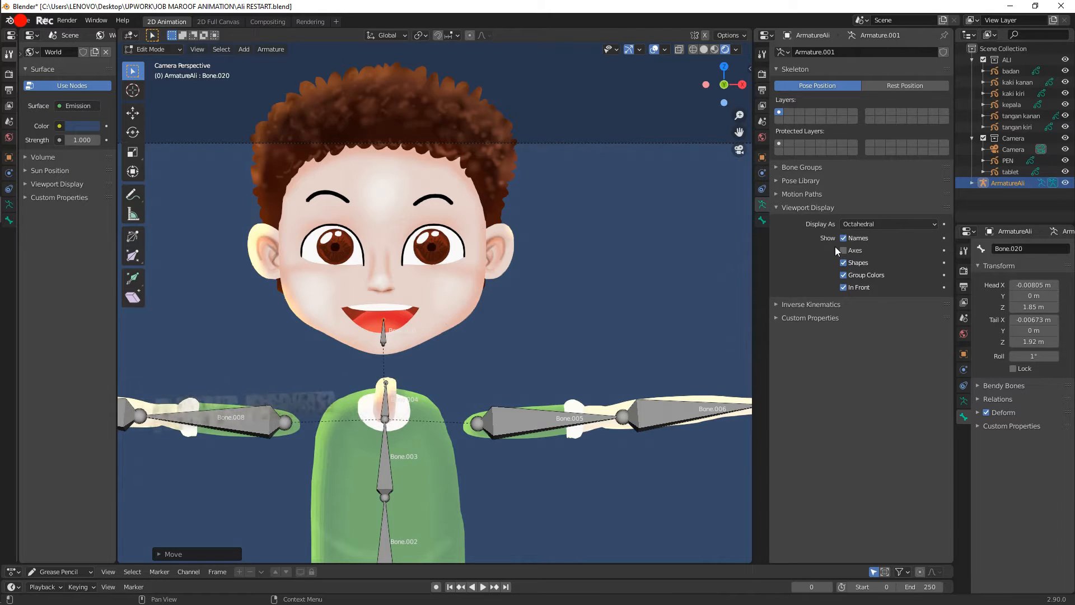
click(386, 323)
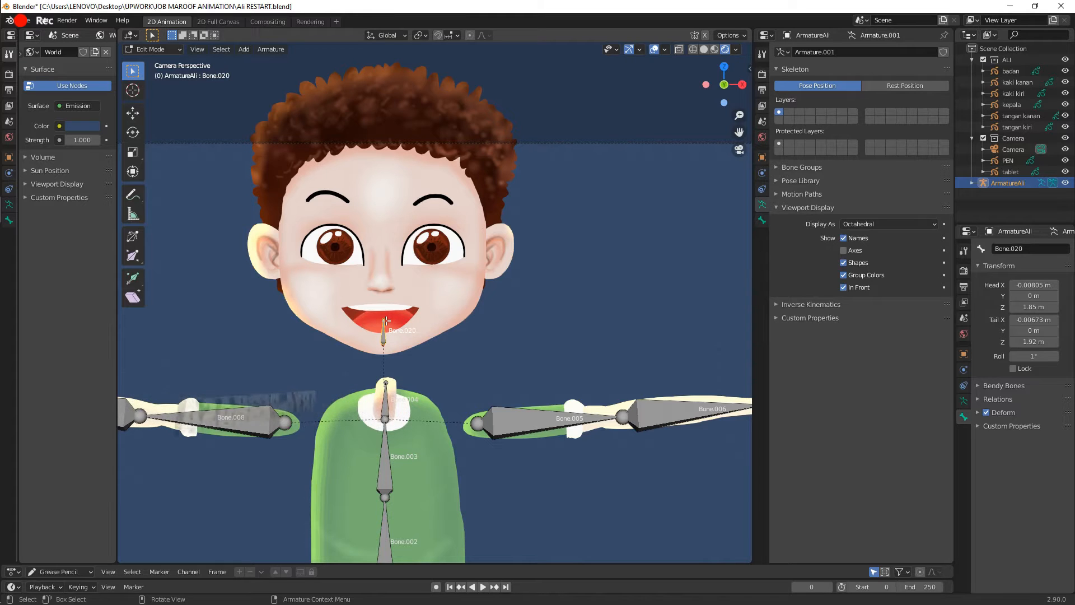
key(e)
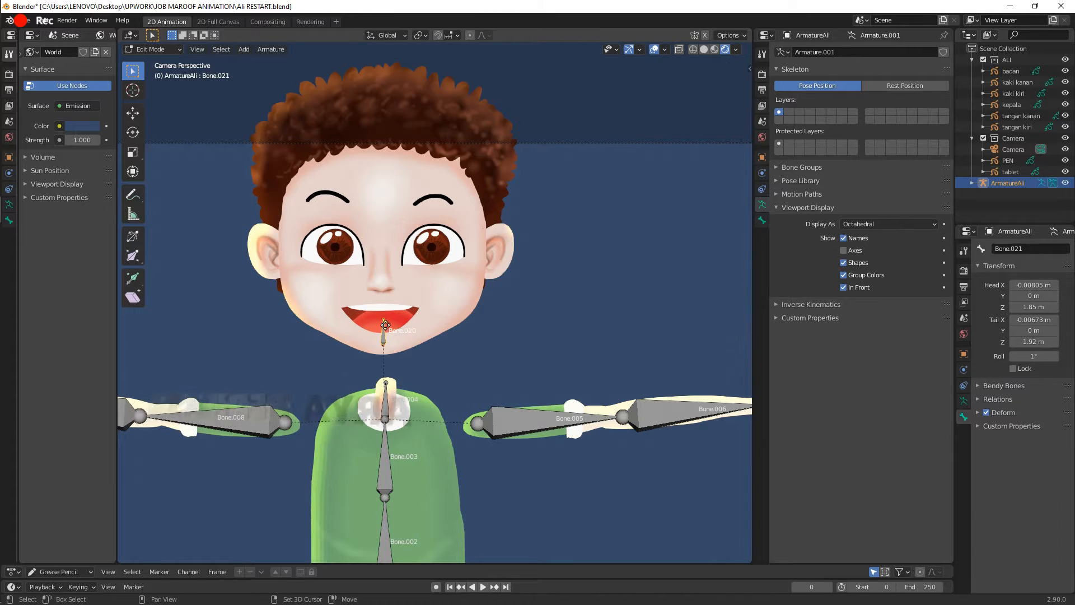
click(385, 334)
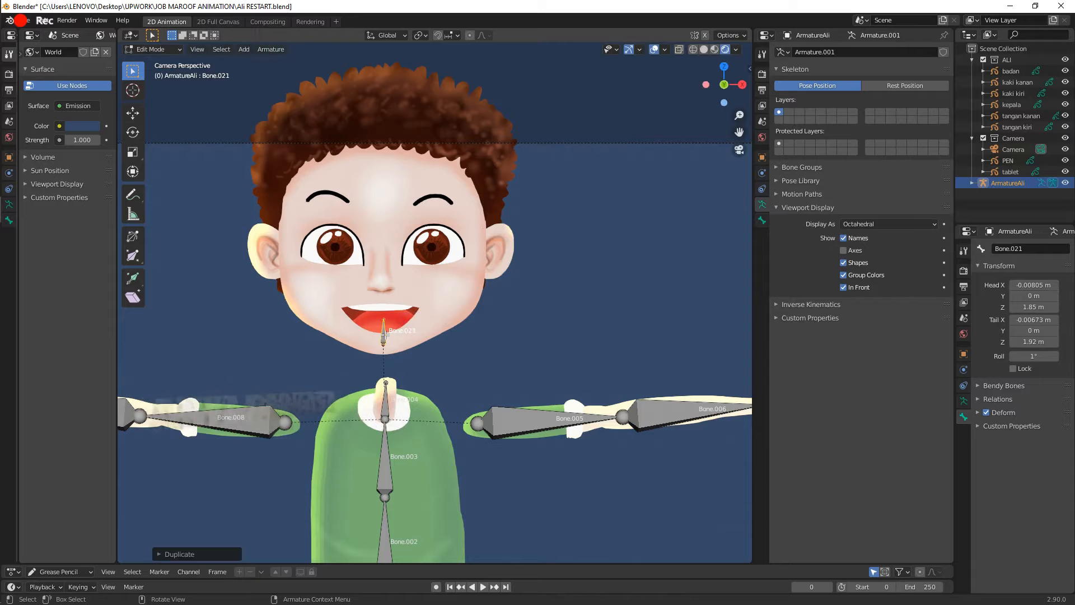
key(ctrl+z)
key(ctrl+shift+z)
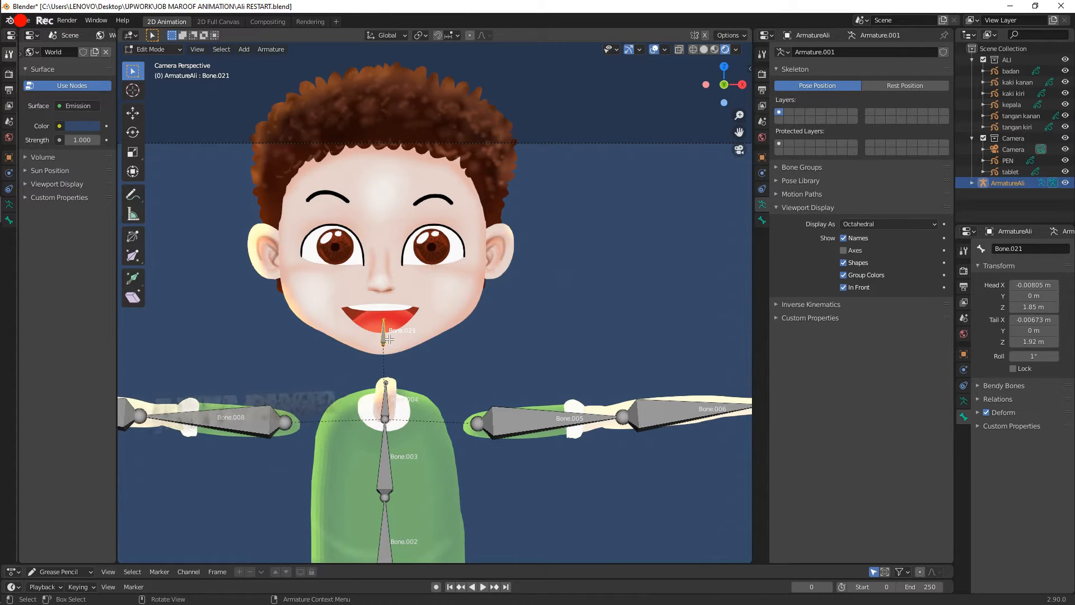
key(ctrl+z)
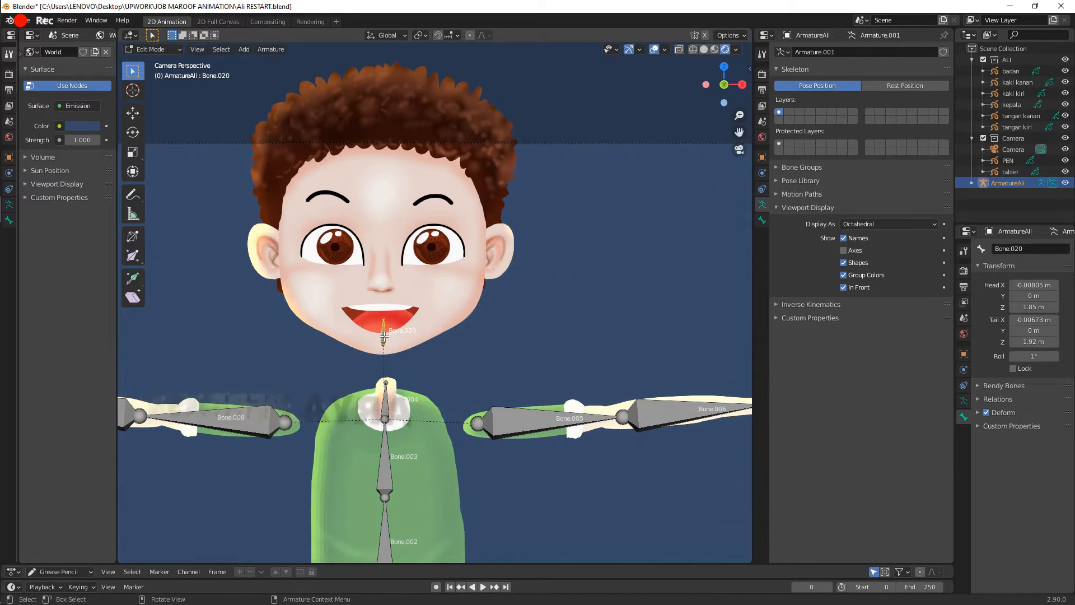
Duplicate the chin bone to the upper lip with its base at about Z 1.93 m, and duplicate that copy onto the nose at about Z 2.03 m
key(e)
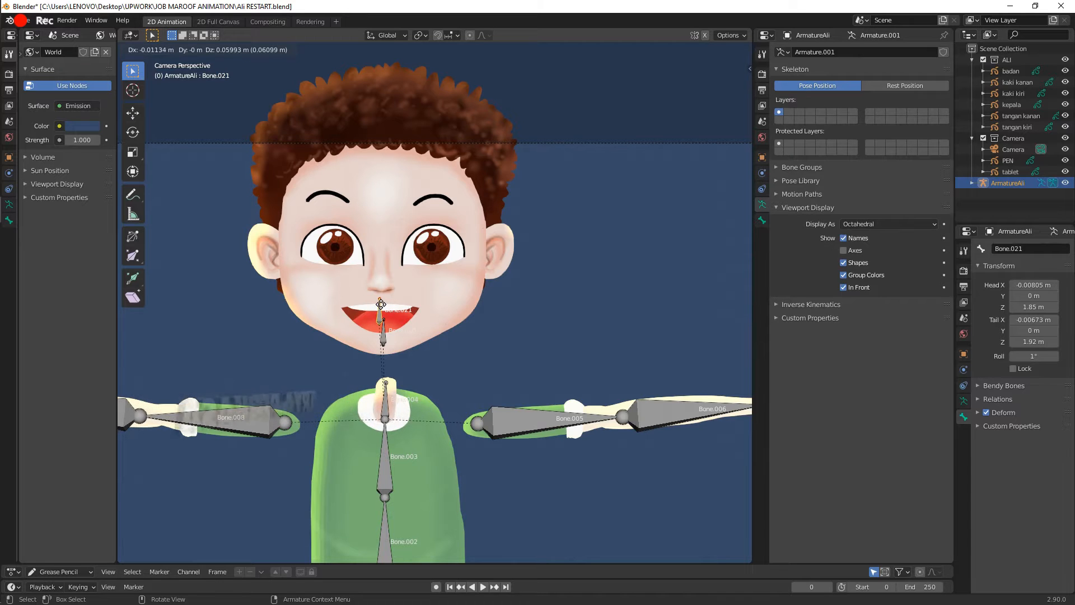
key(shift+d)
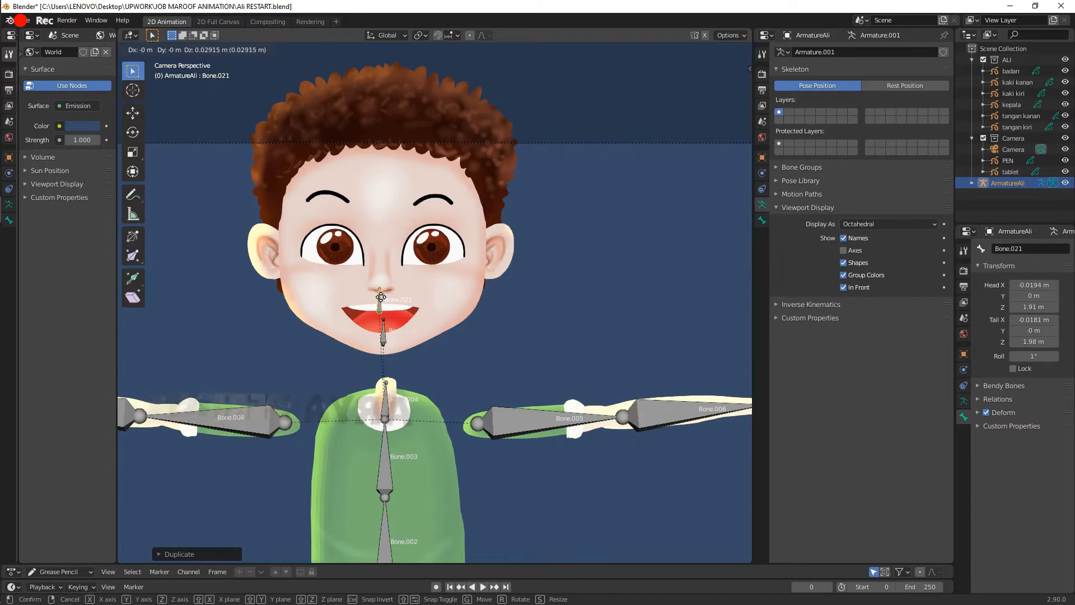
click(382, 298)
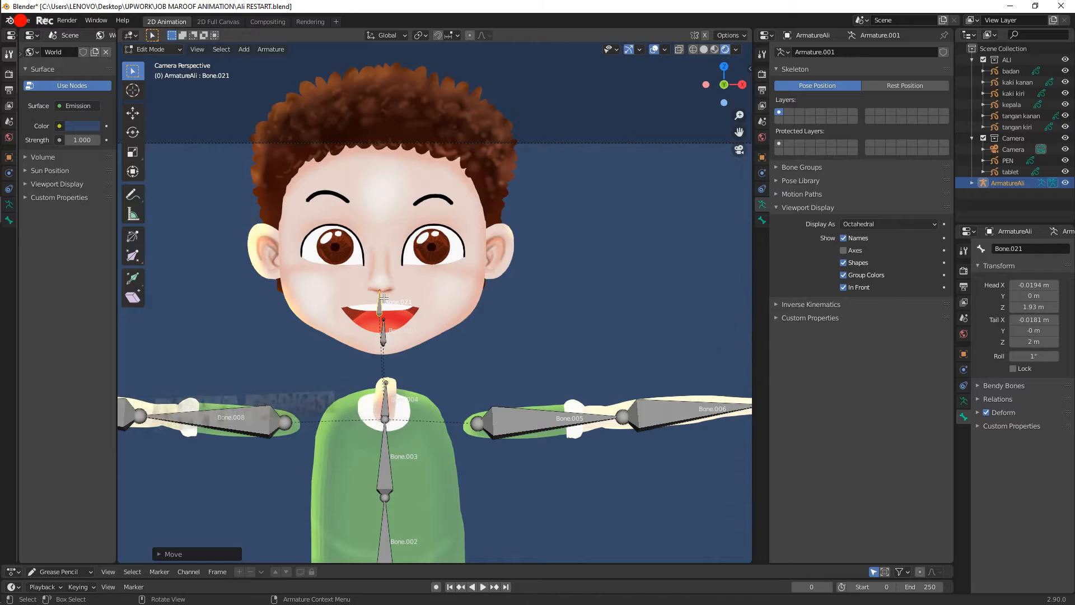
key(shift+d)
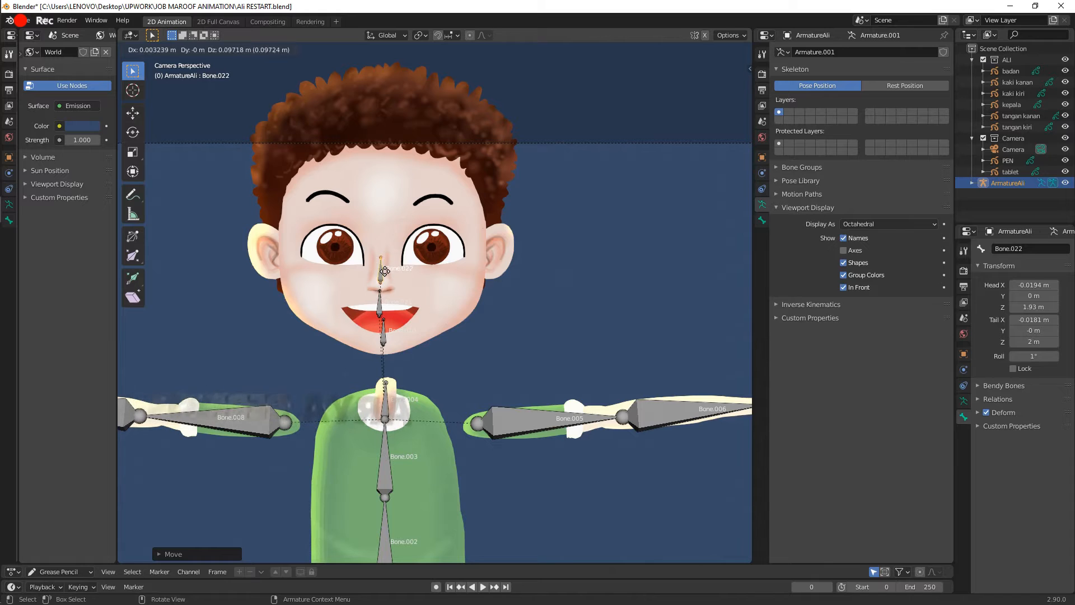
click(386, 271)
Duplicate the nose bone beside the character's left eye, base at about X 0.246 m, Z 2.1 m, and raise its tip to about Z 2.21 m
key(shift+d)
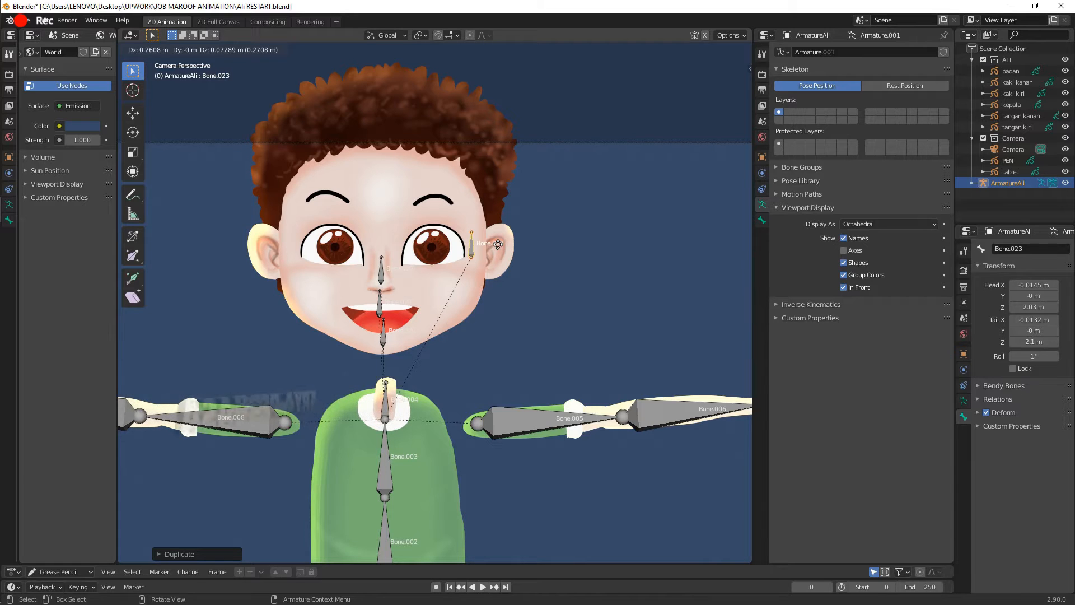
click(498, 244)
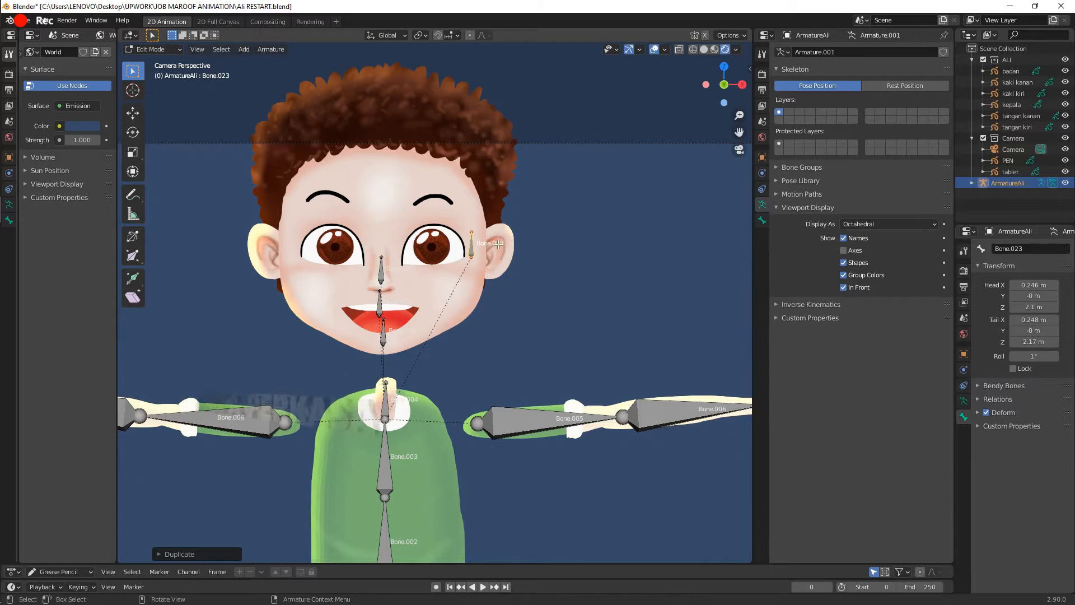
click(474, 231)
drag(474, 231, 474, 221)
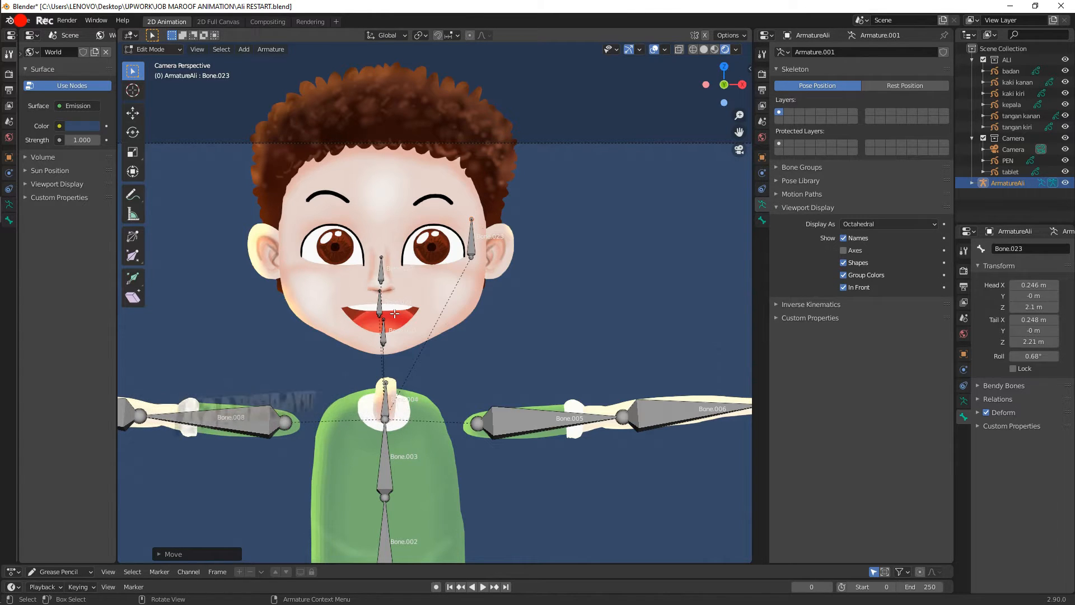
Duplicate the eye bone to the forehead at about Z 2.25 m, and duplicate that copy between the eyes at about Z 2.08 m
click(470, 246)
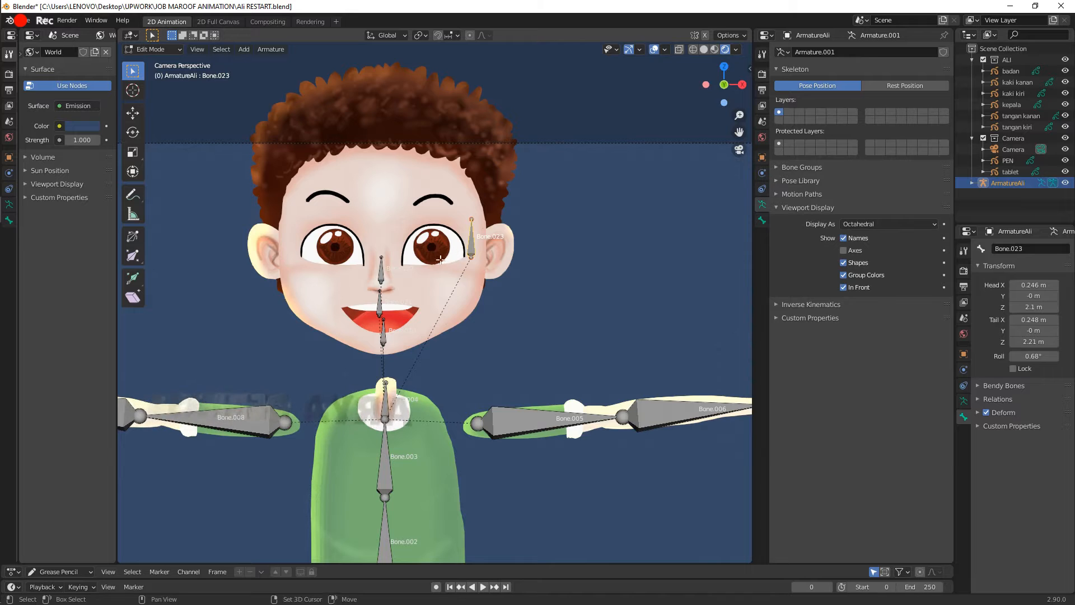
key(shift+d)
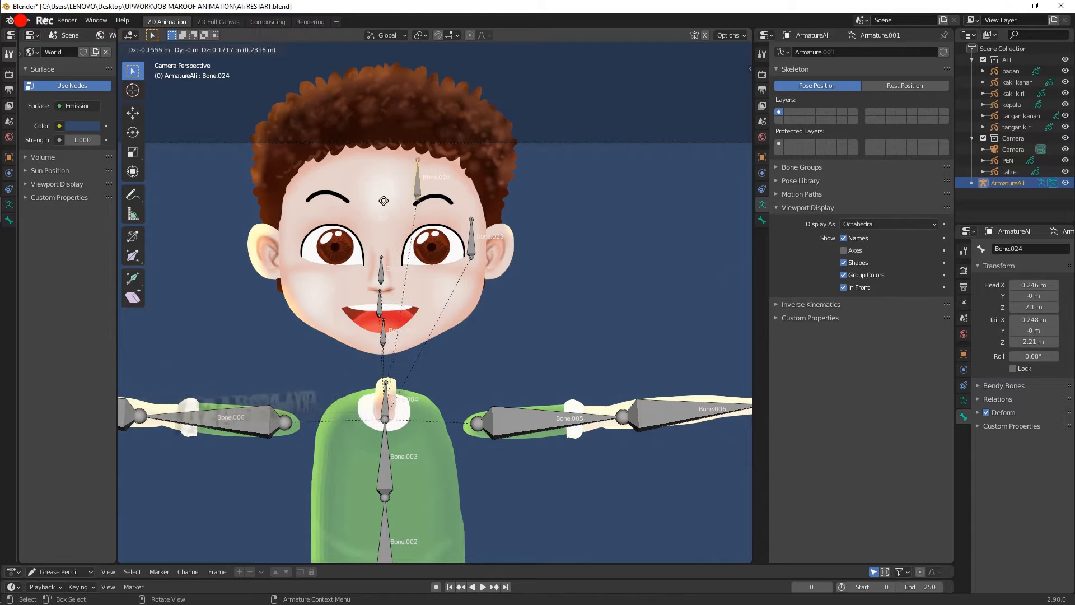
click(353, 204)
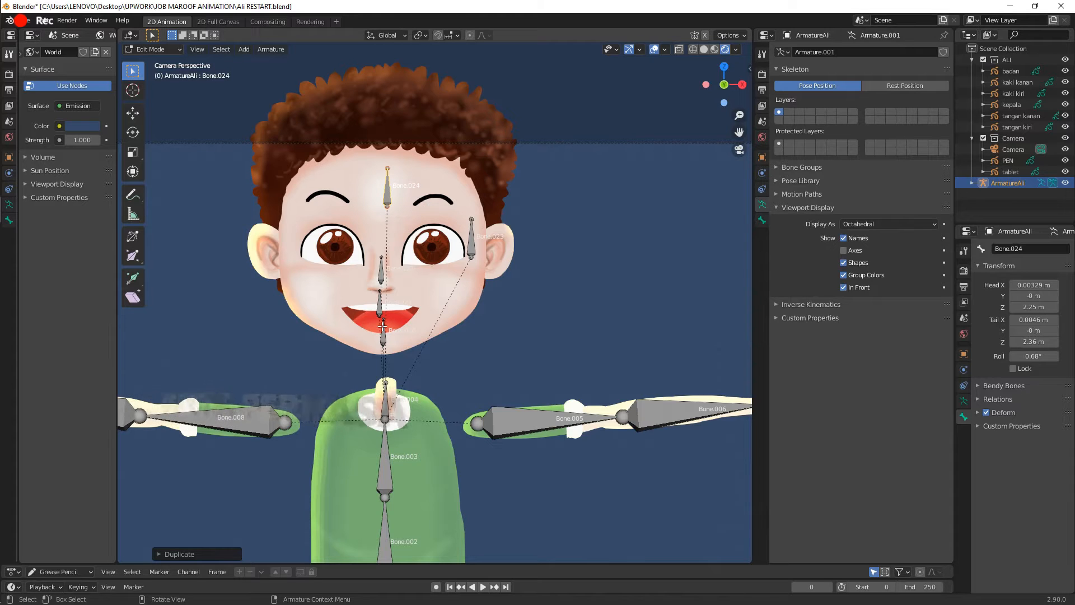
key(shift+d)
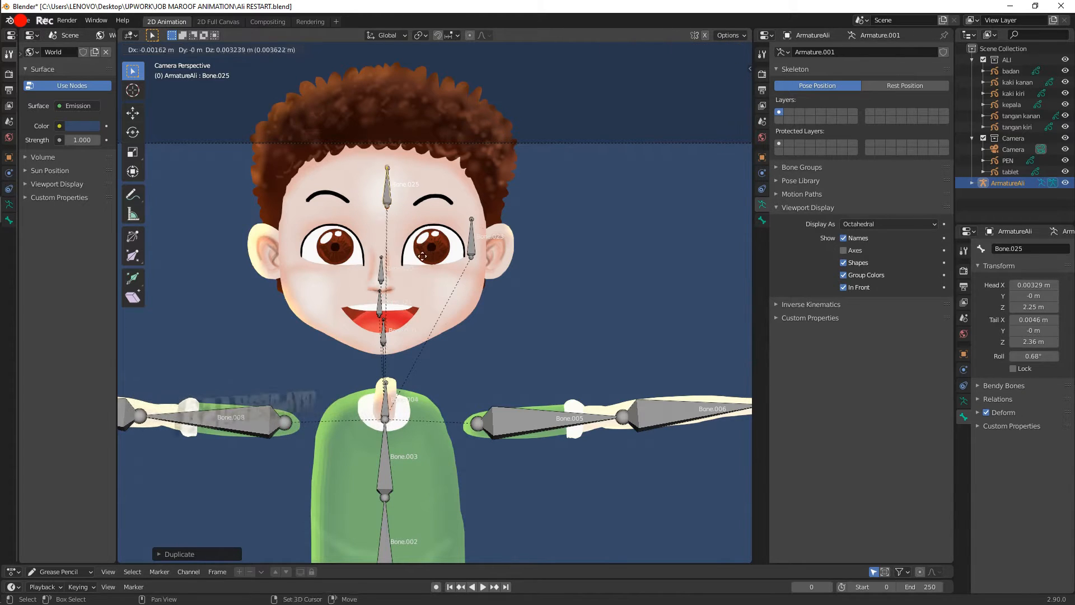
click(426, 317)
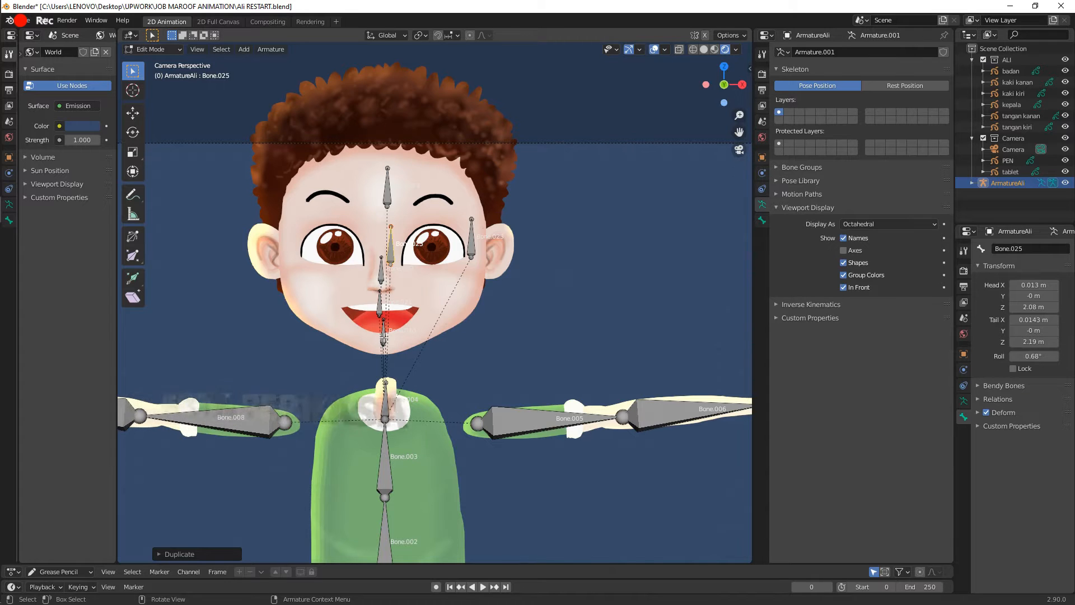
Parent the eye, upper lip, nose, between-the-eyes and forehead bones to the chin bone, keeping their offset
key(ctrl+z)
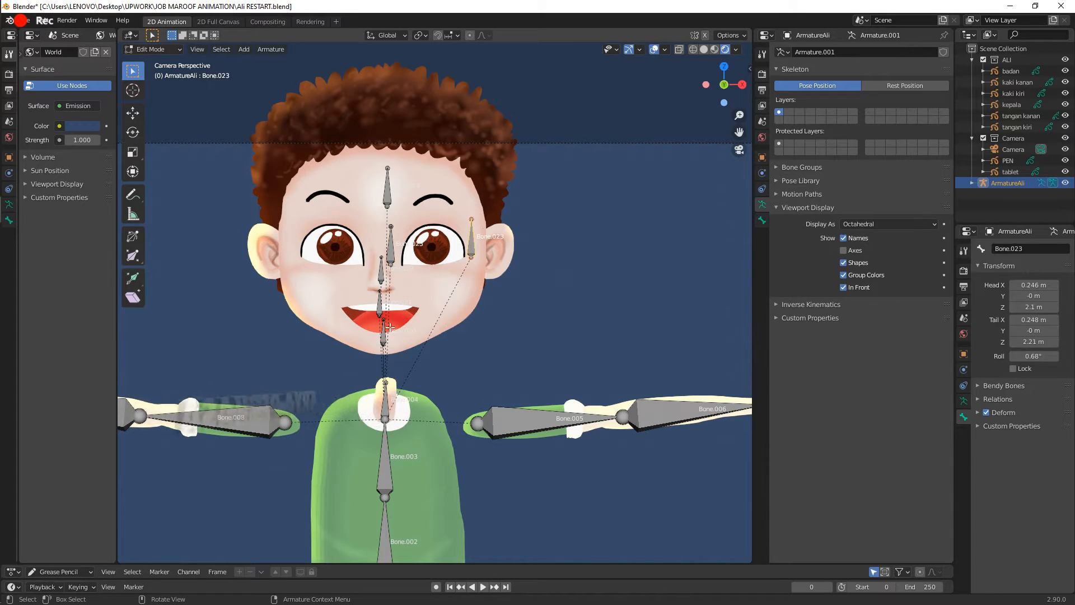
shift+click(382, 310)
shift+click(382, 277)
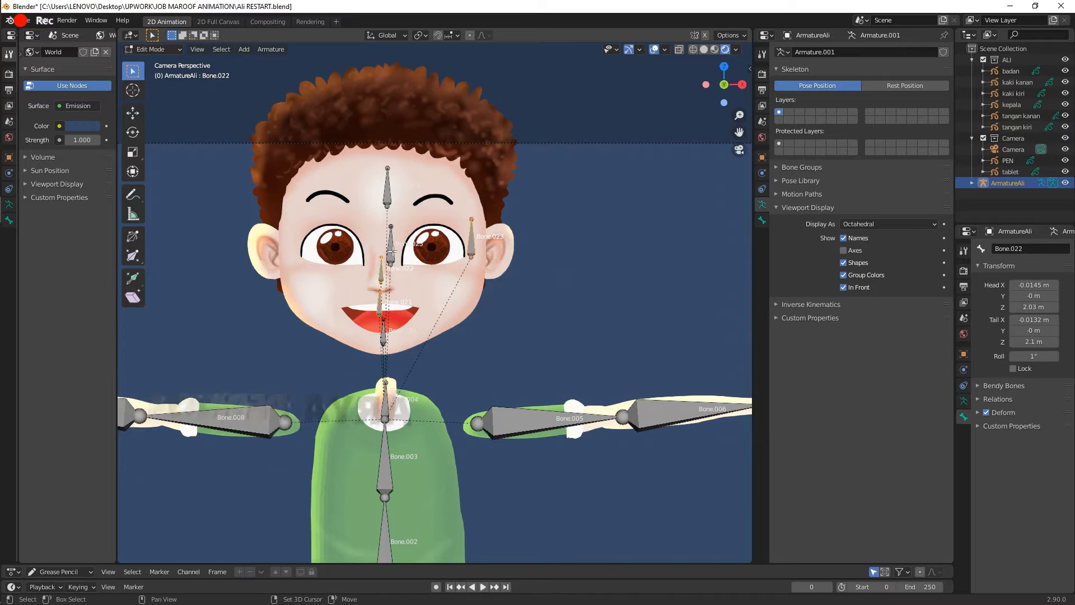
shift+click(392, 246)
shift+click(389, 194)
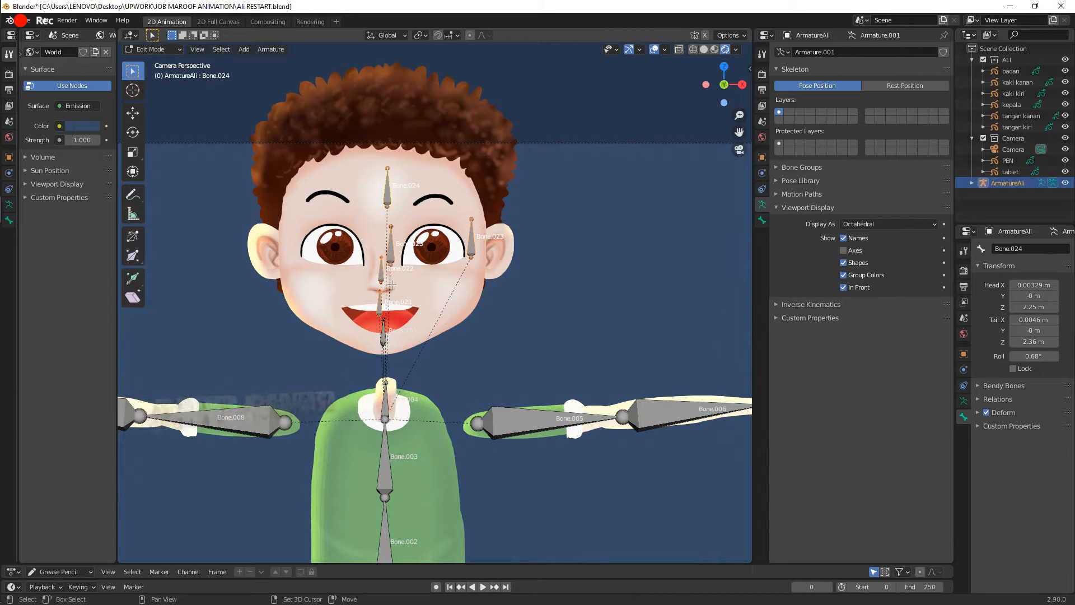
shift+click(384, 337)
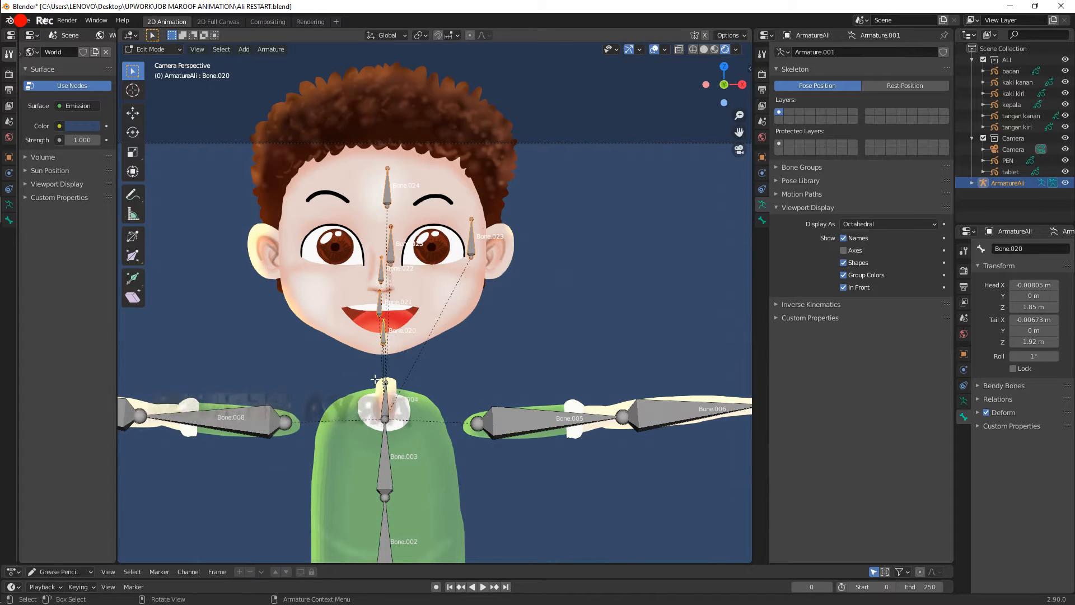
key(ctrl+p)
click(405, 312)
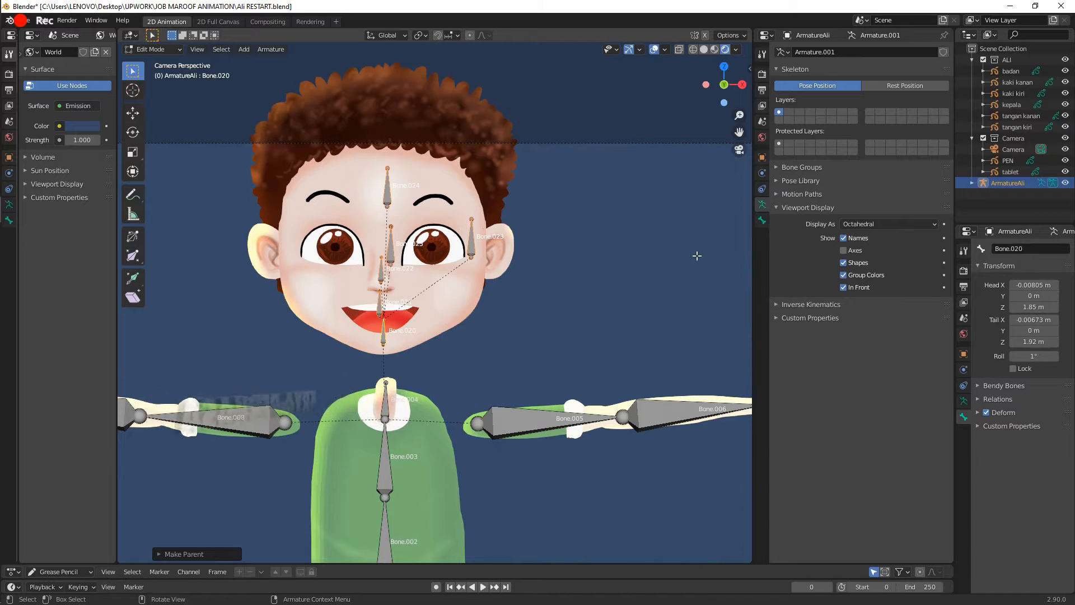
Rename the chin bone as "face" in its bone properties
click(762, 221)
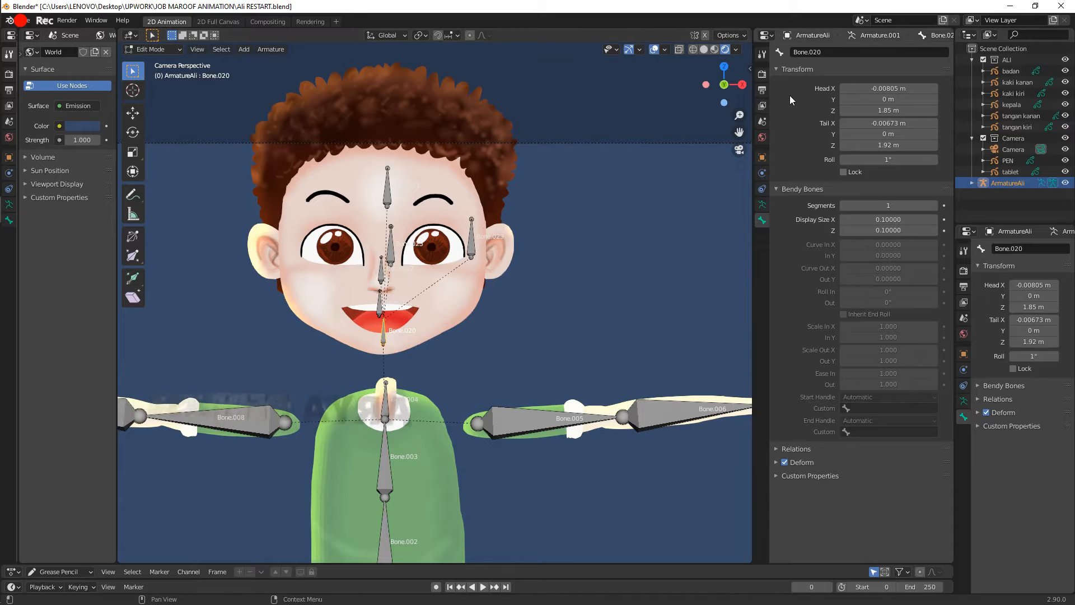
click(826, 53)
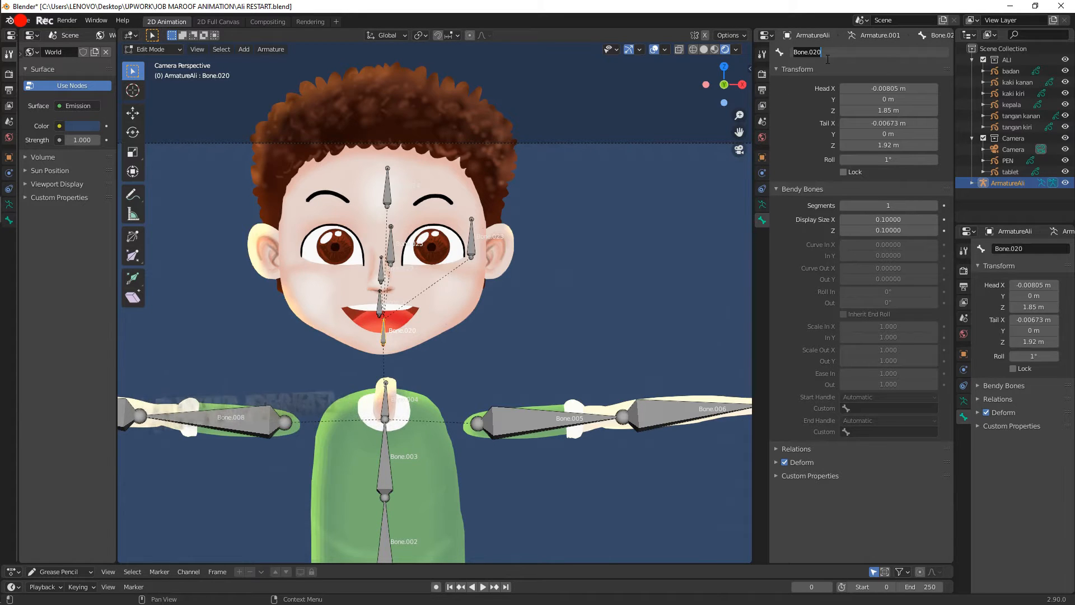
text(face)
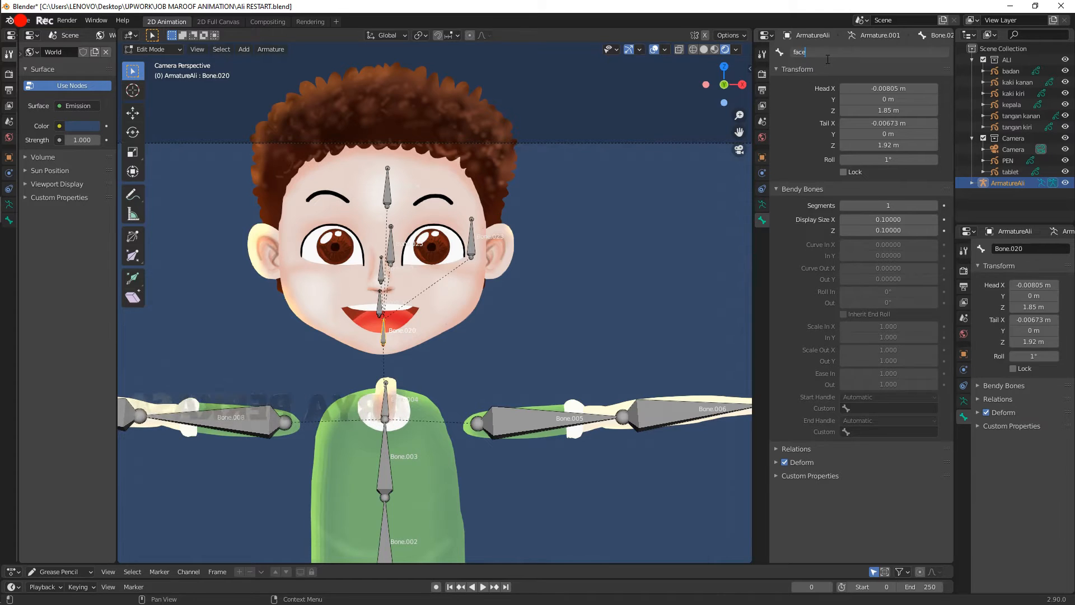
key(Return)
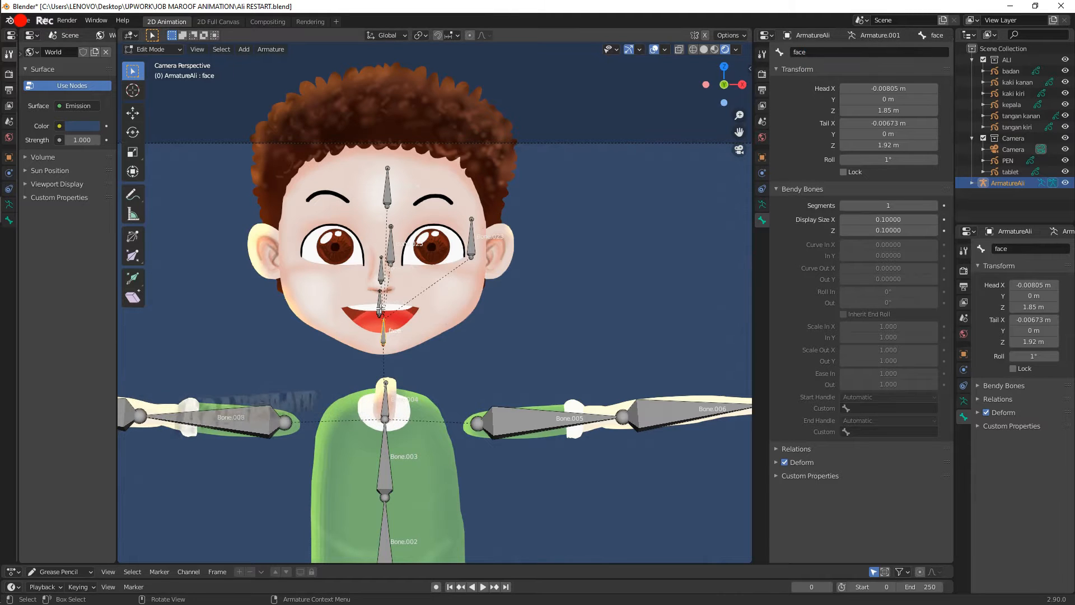
Rename the upper lip bone as "mulut"
click(381, 305)
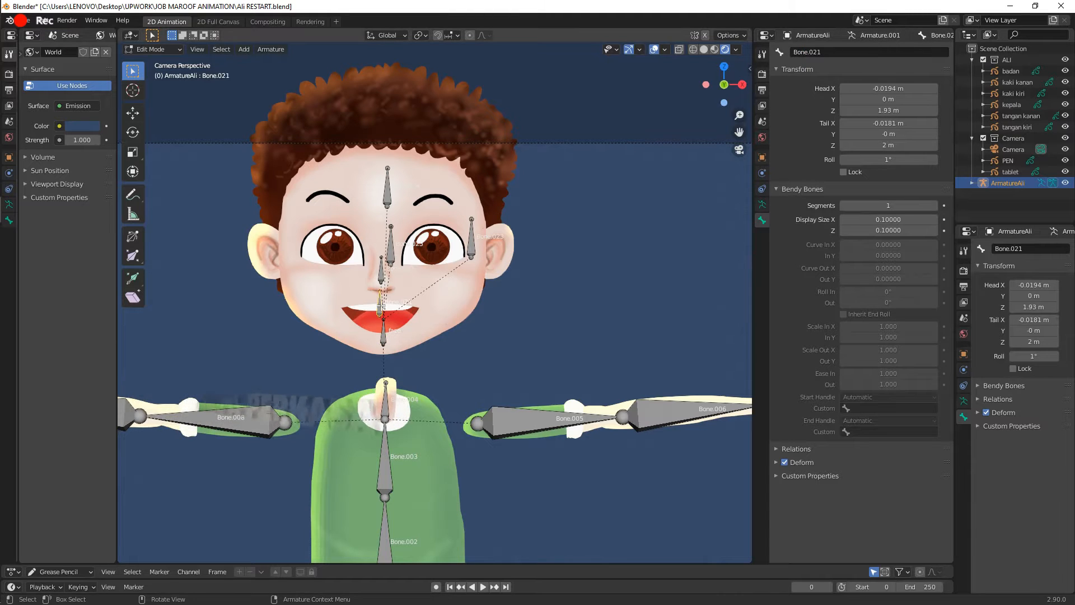
click(833, 52)
text(mulu)
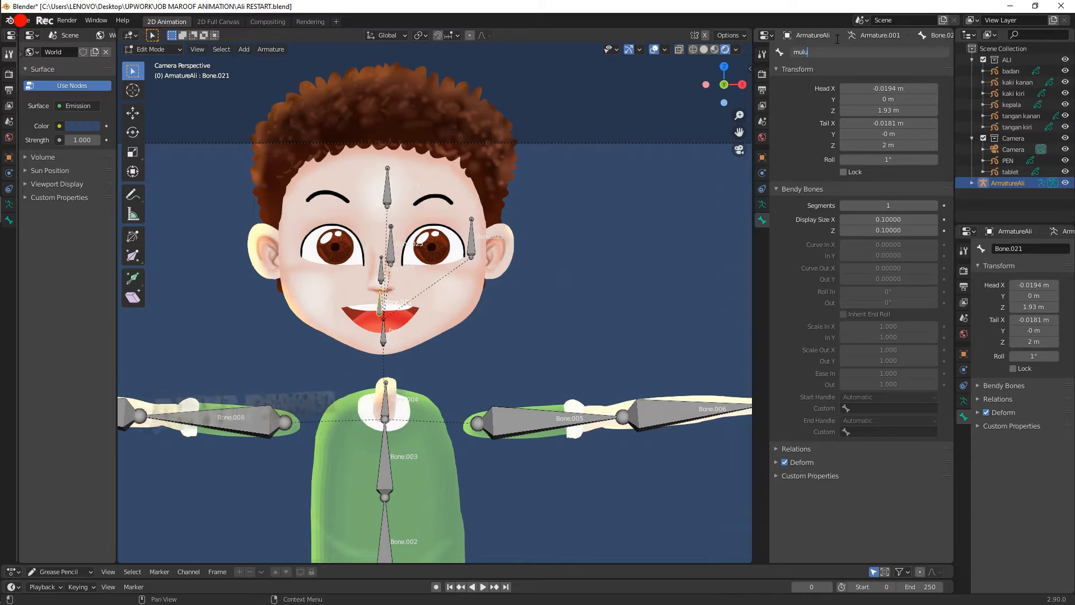
text(t)
key(Return)
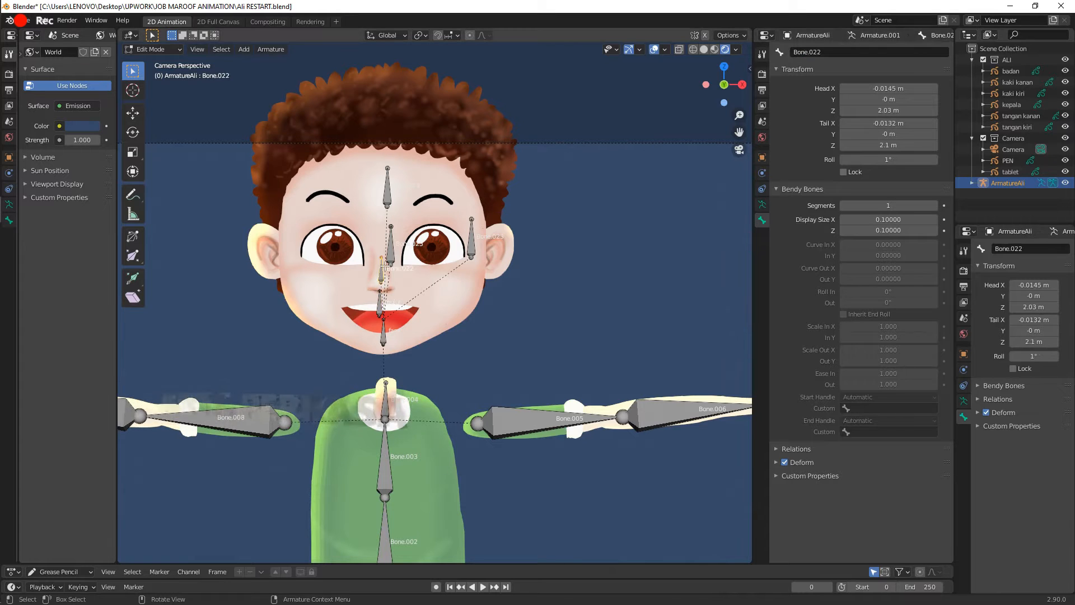
Rename the nose bone as "hidung"
click(387, 263)
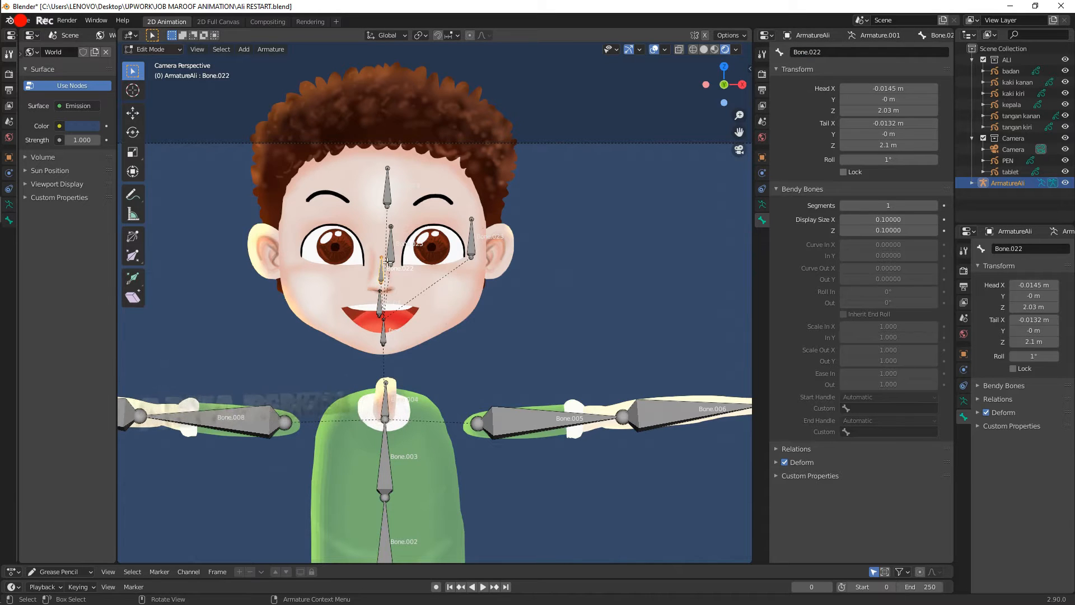
click(825, 54)
text(nois)
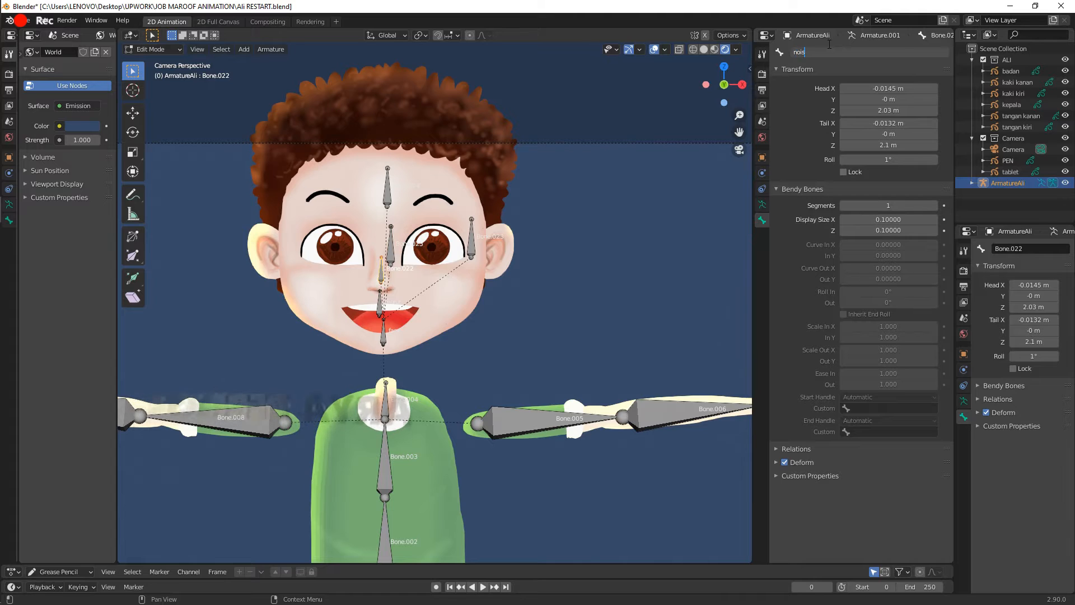
text(e)
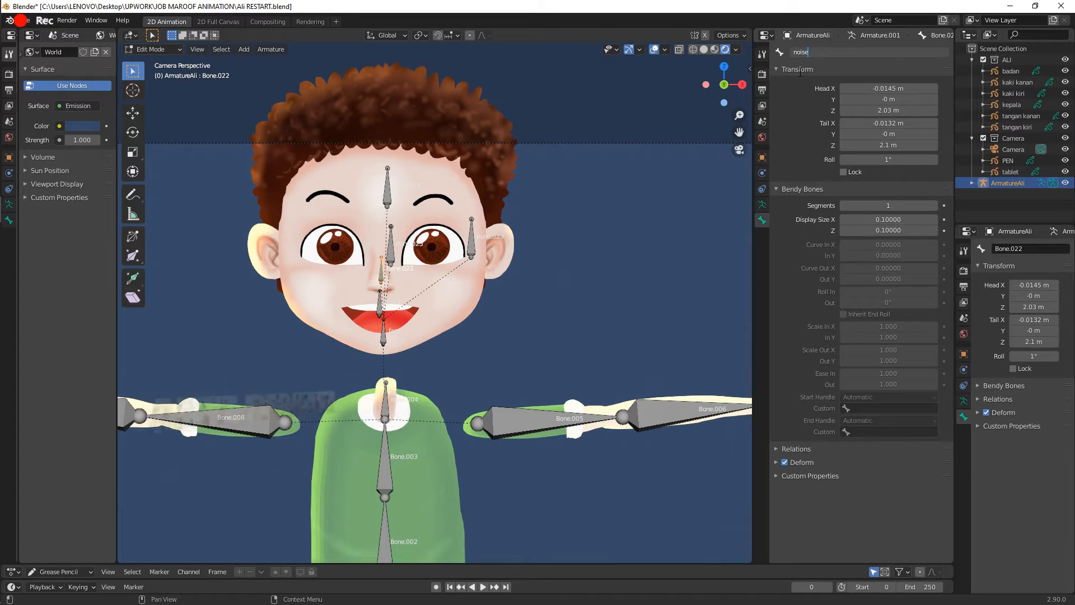
key(BackSpace)
key(BackSpace)
key(BackSpace)
key(BackSpace)
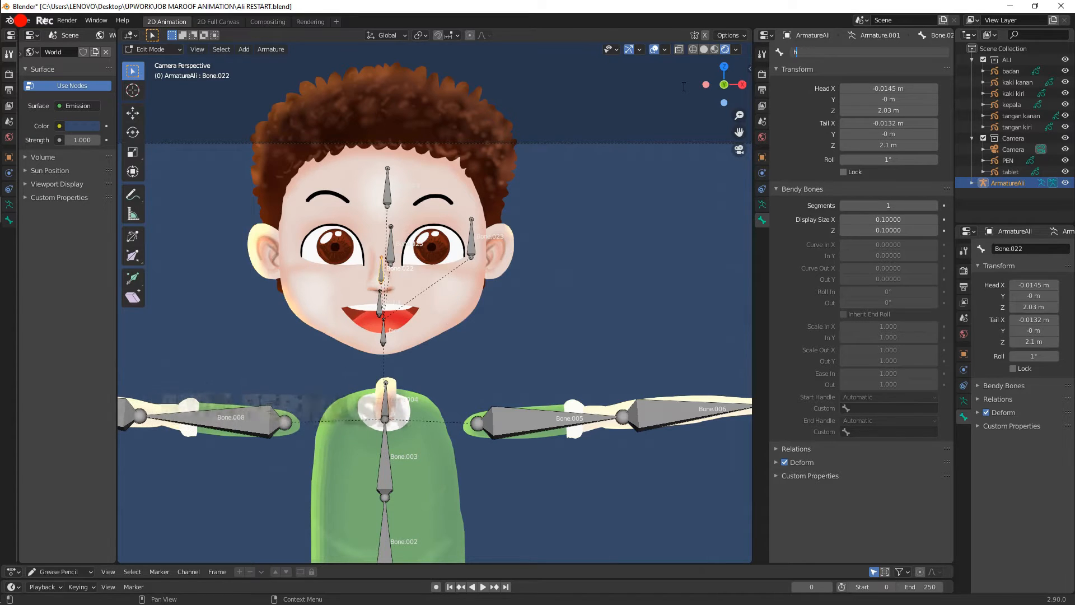
text(hidung)
key(Return)
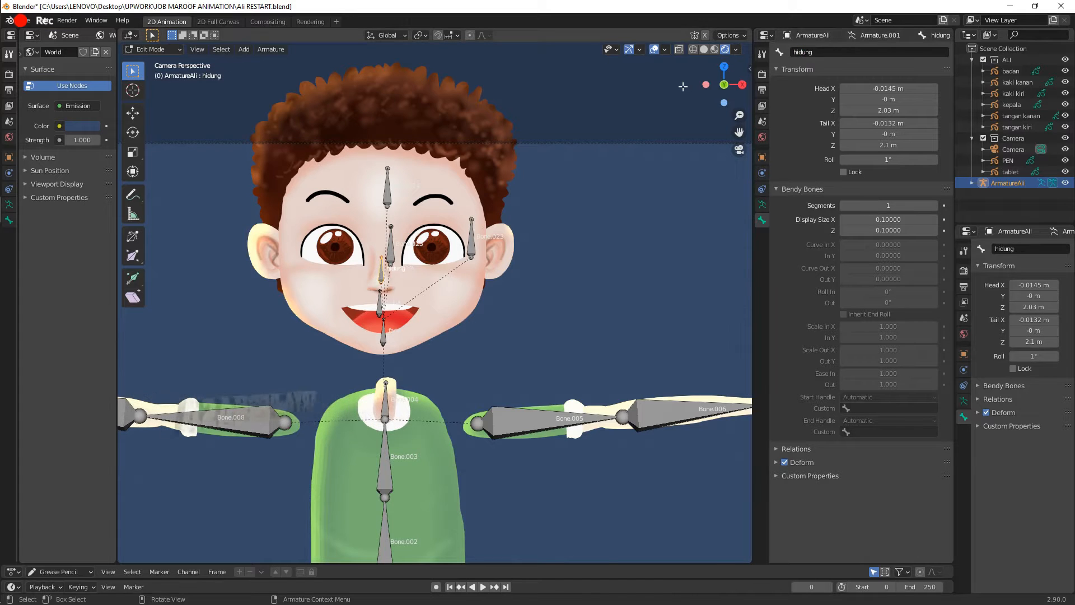
Rename the bone between the eyes as "bola mata"
click(391, 245)
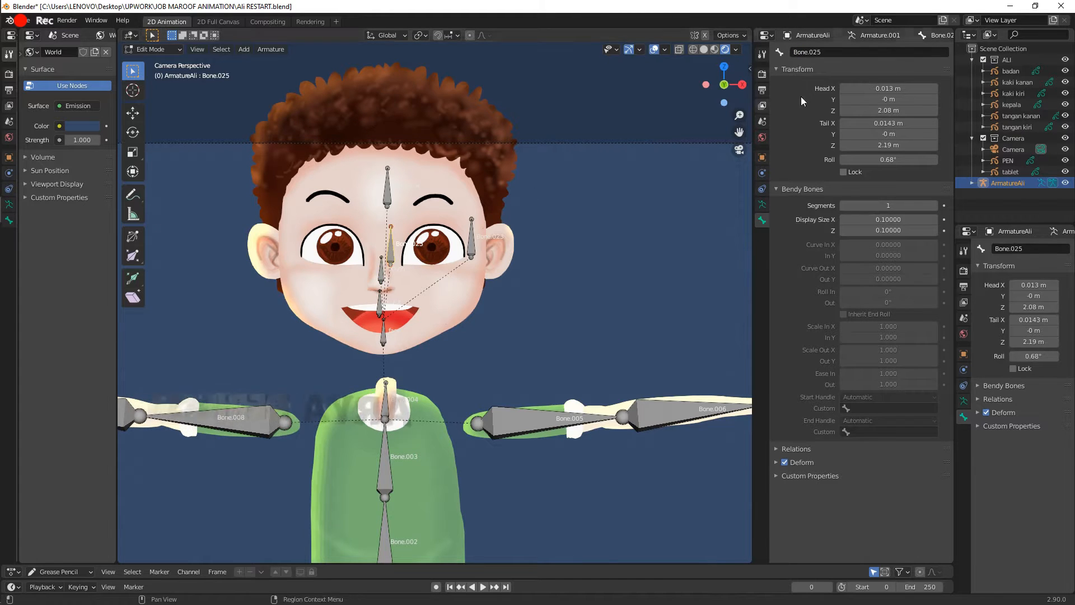
click(832, 55)
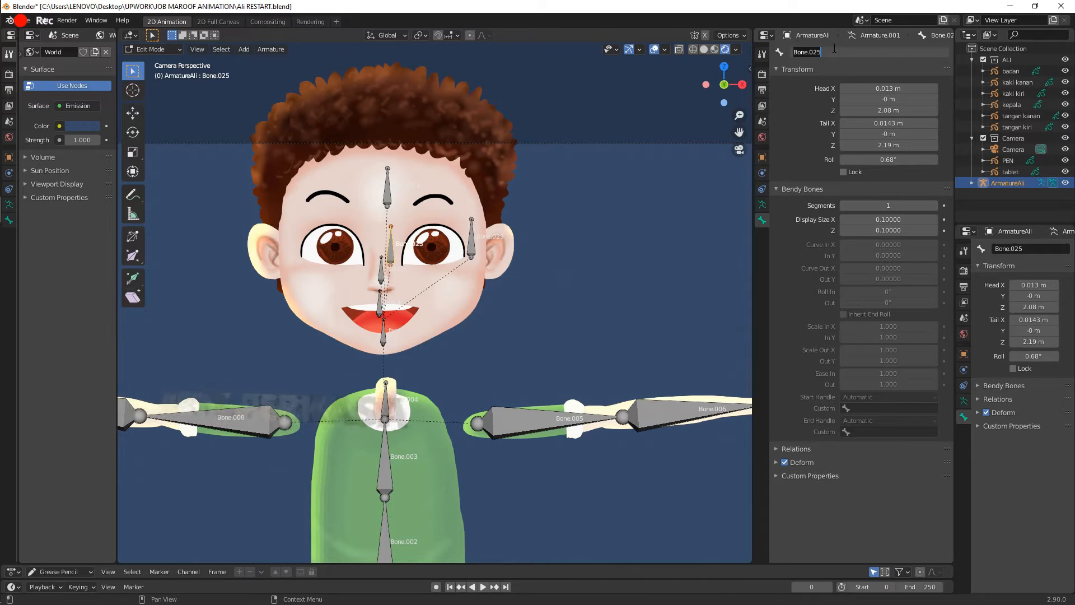
text(b)
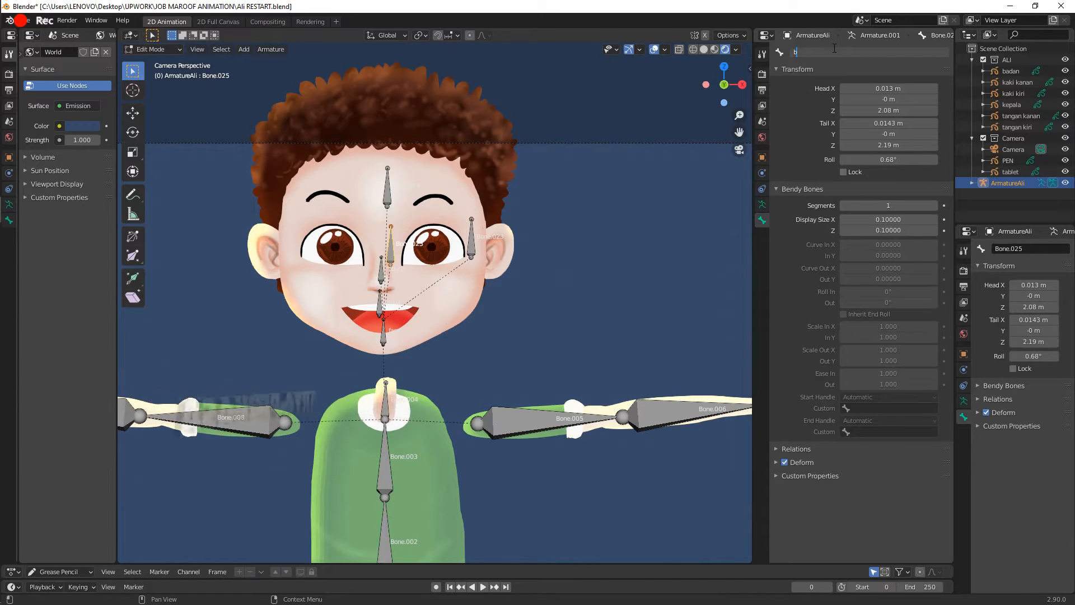
text(ola mat)
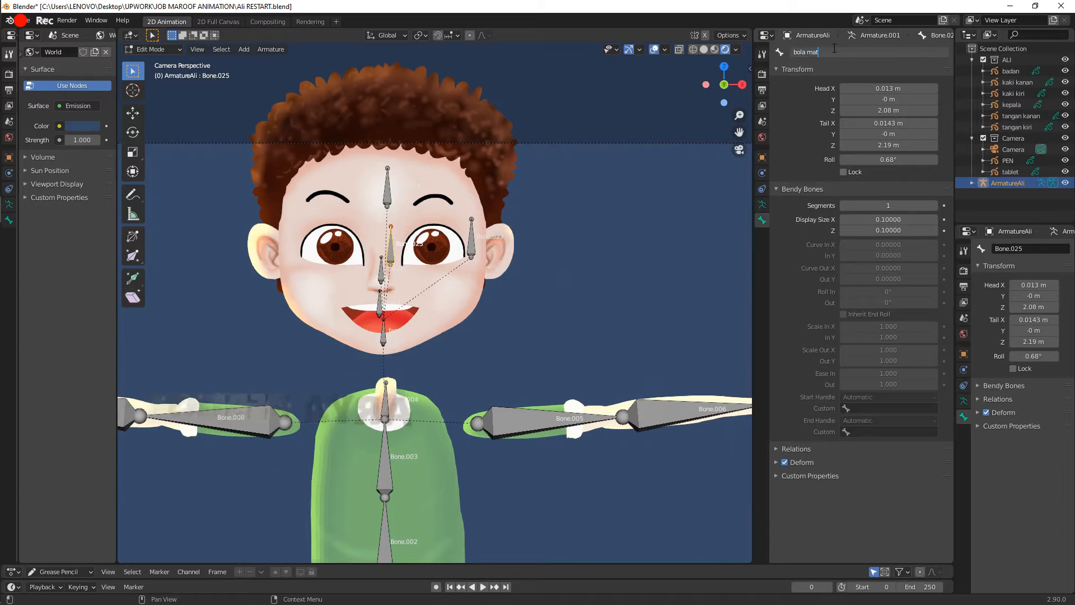
text(a)
key(Return)
Rename the bone beside the character's left eye as "mata"
click(471, 247)
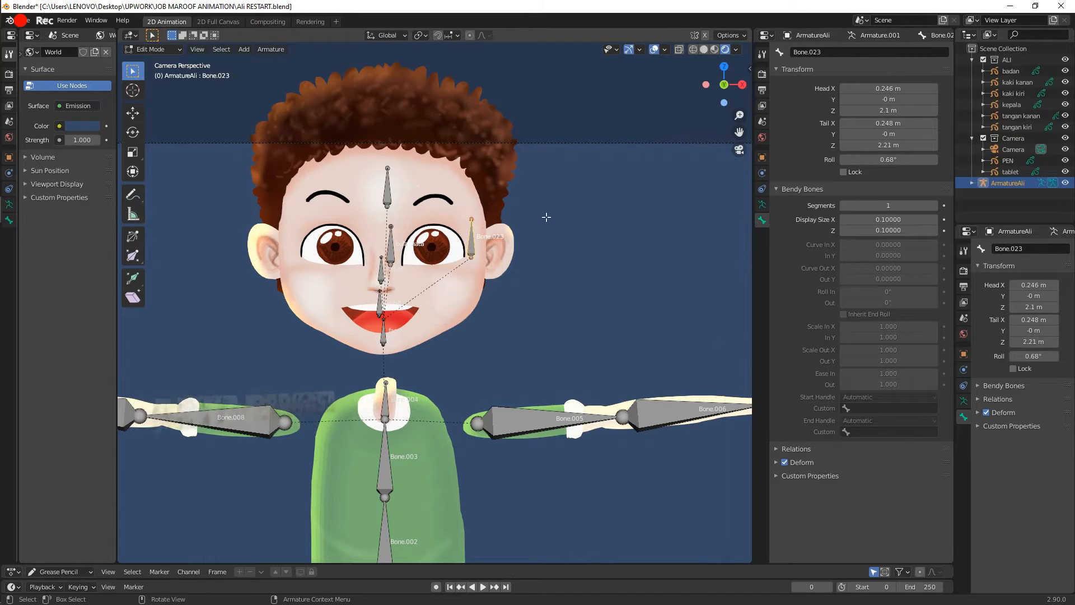
click(838, 54)
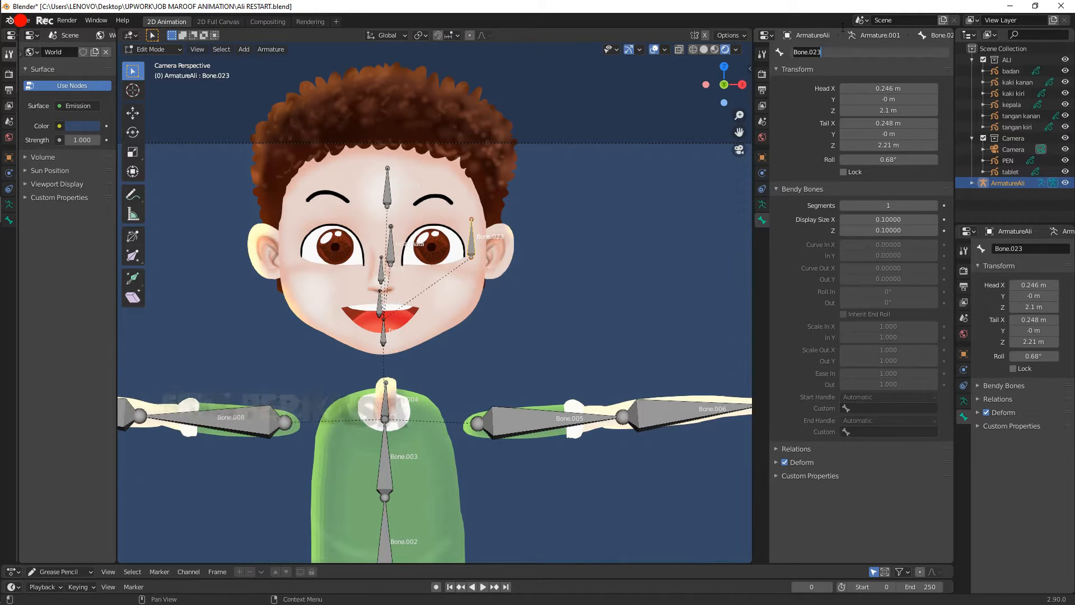
text(mata)
key(Return)
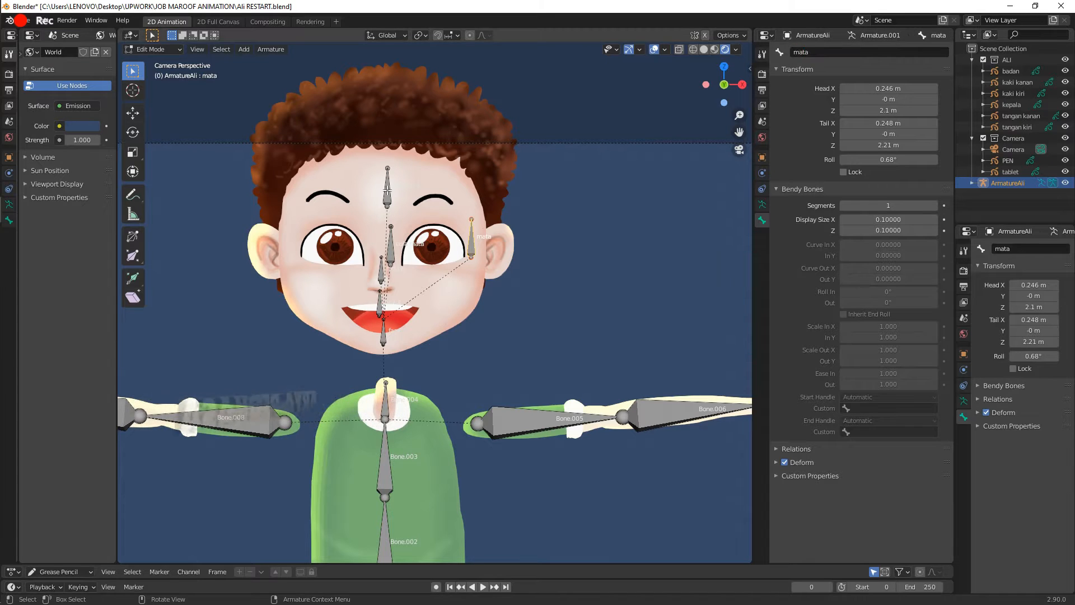
Rename the forehead bone between the eyebrows as "alis"
click(388, 185)
click(836, 52)
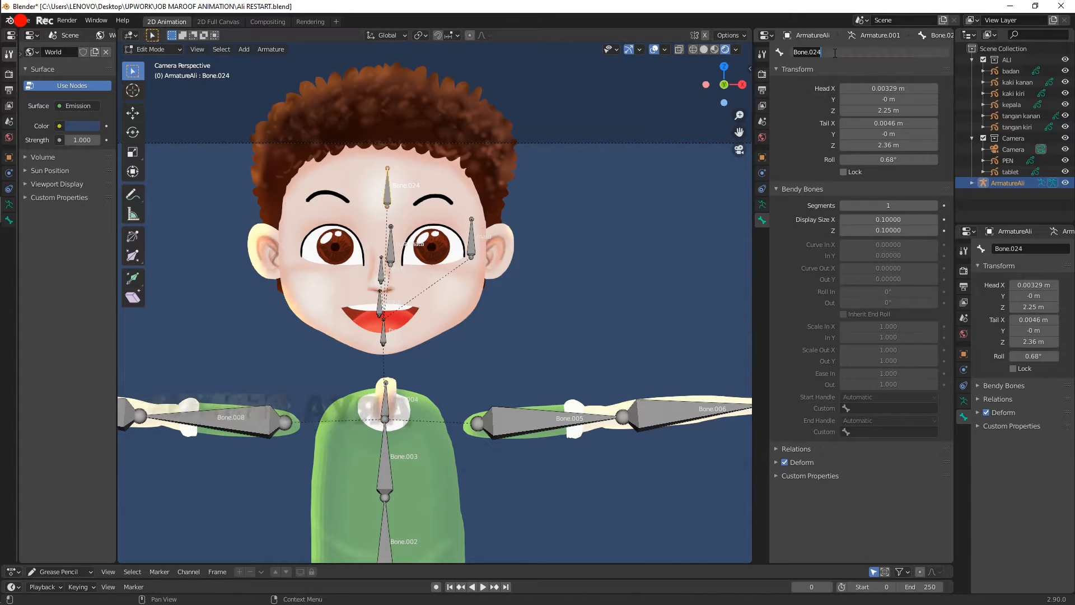
text(alis)
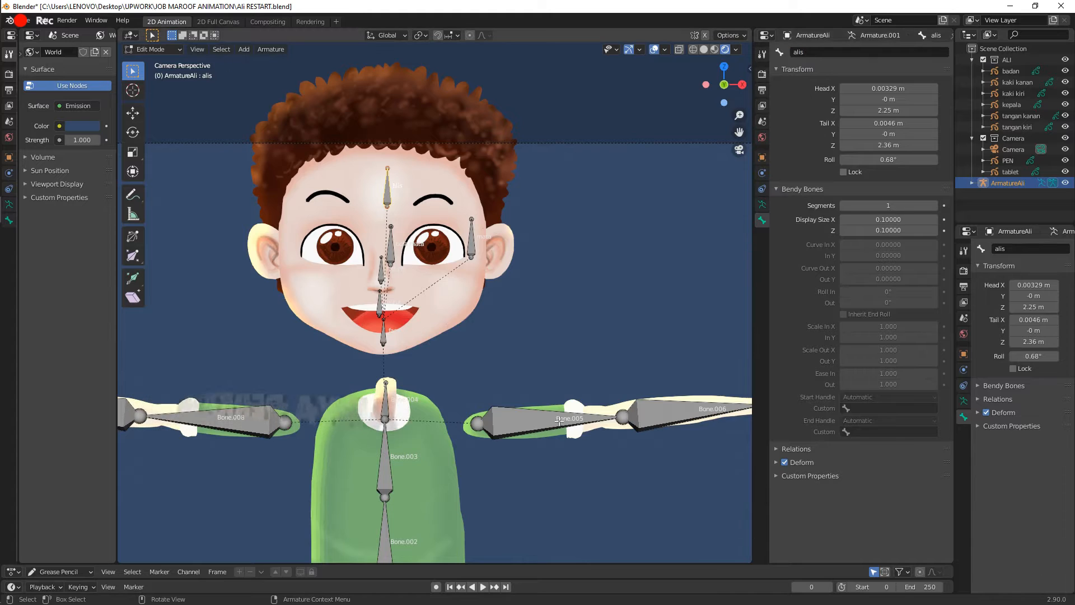
Rename the upper-arm bone of the character's left arm as "lgn kiri"
click(560, 421)
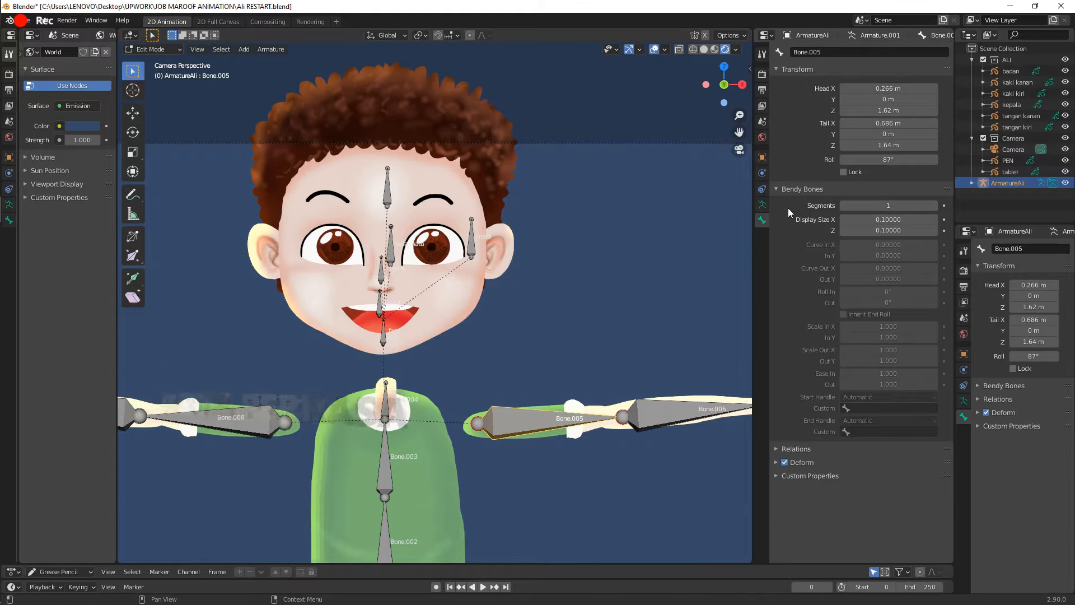
click(829, 52)
key(BackSpace)
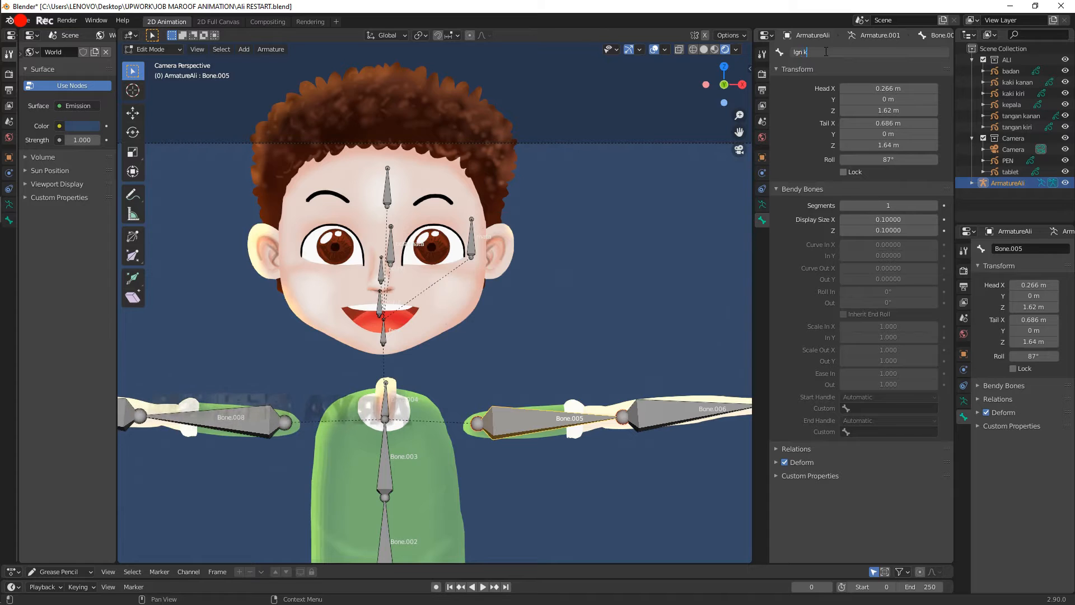
text(lgn kiri)
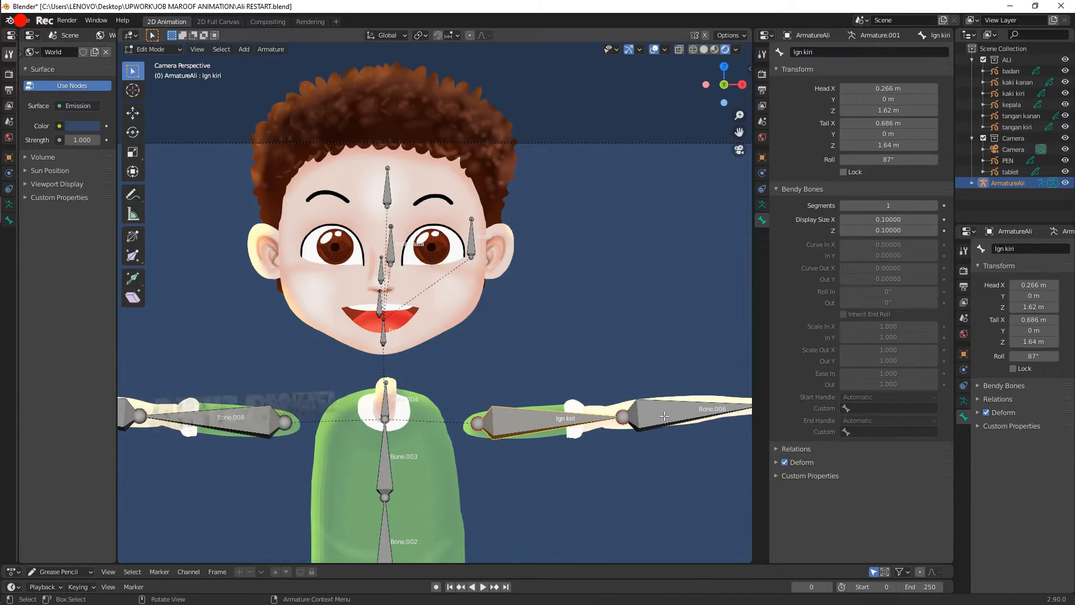
Rename the forearm bone of the character's left arm as "tangan kiri"
click(664, 416)
click(855, 52)
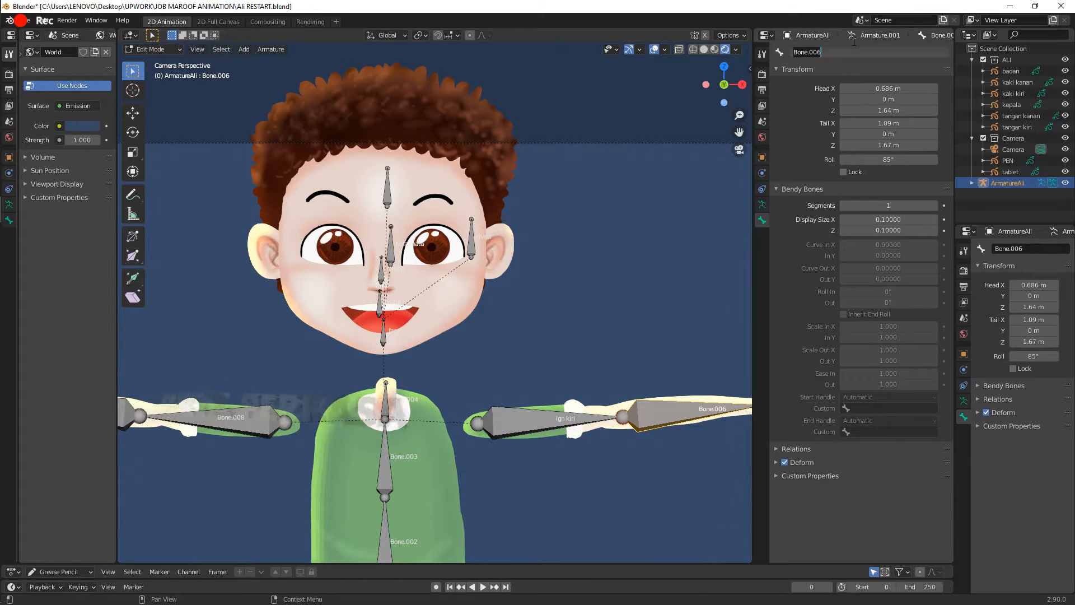
text(tangan ki)
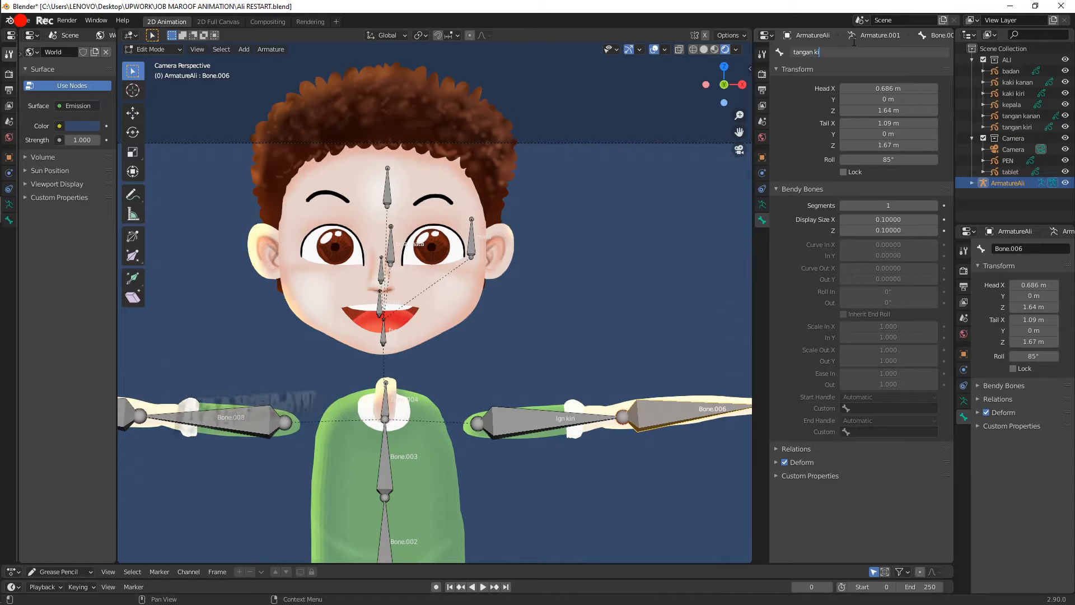
text(ri)
key(Return)
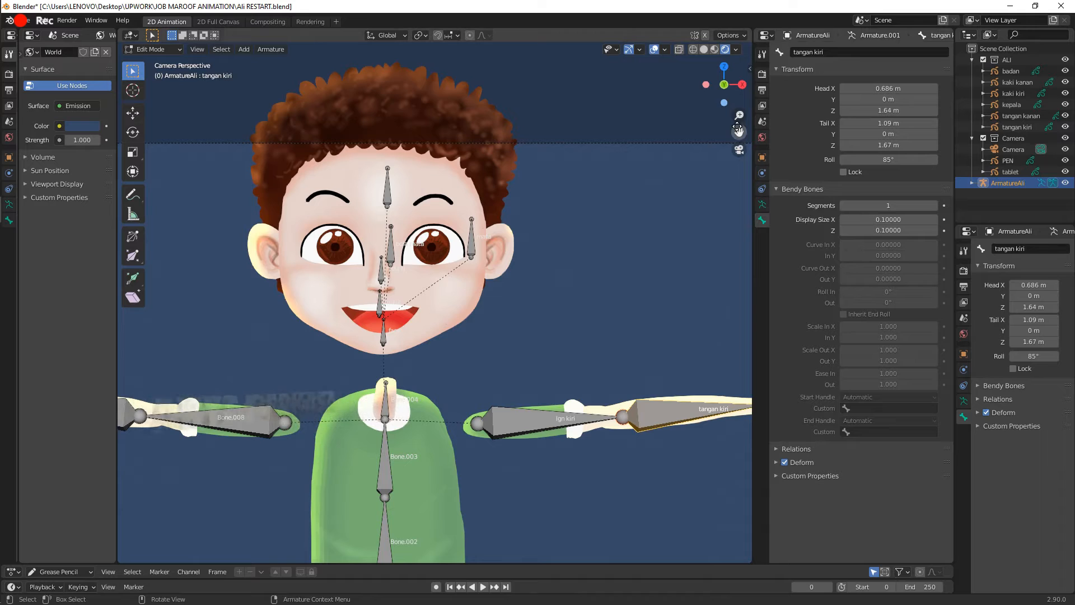
Rename the bone in the character's left hand as "tlpk kiri"
click(474, 251)
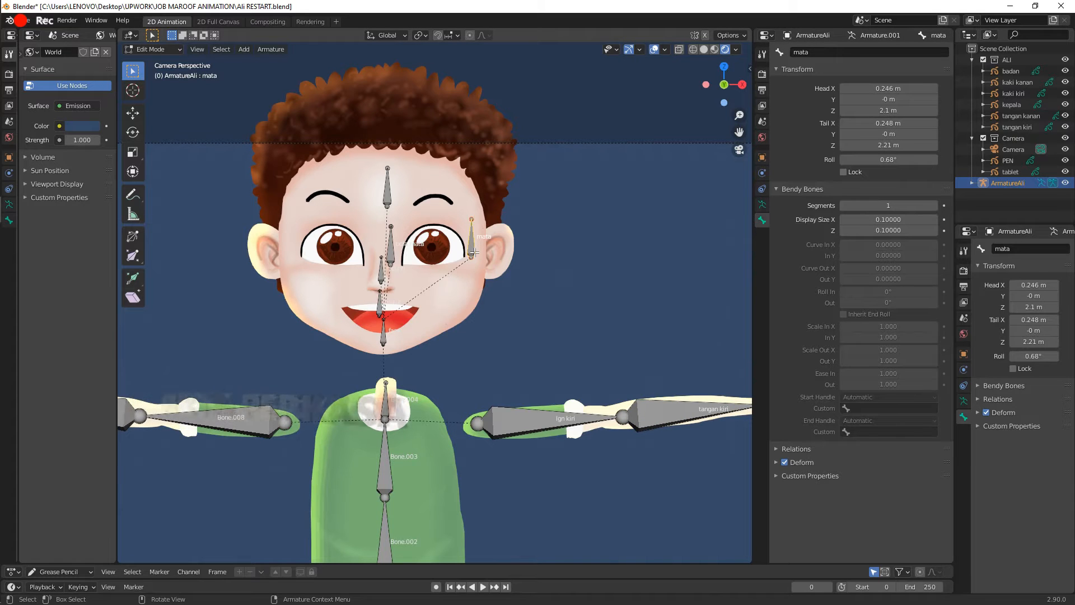
drag(739, 132, 425, 83)
click(474, 346)
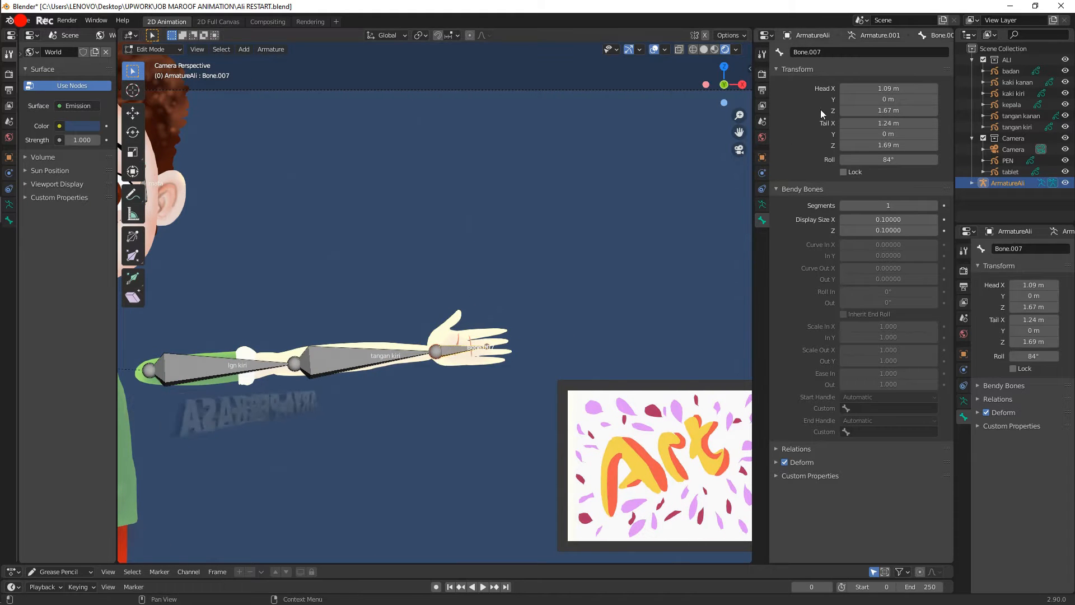
click(829, 55)
text(t)
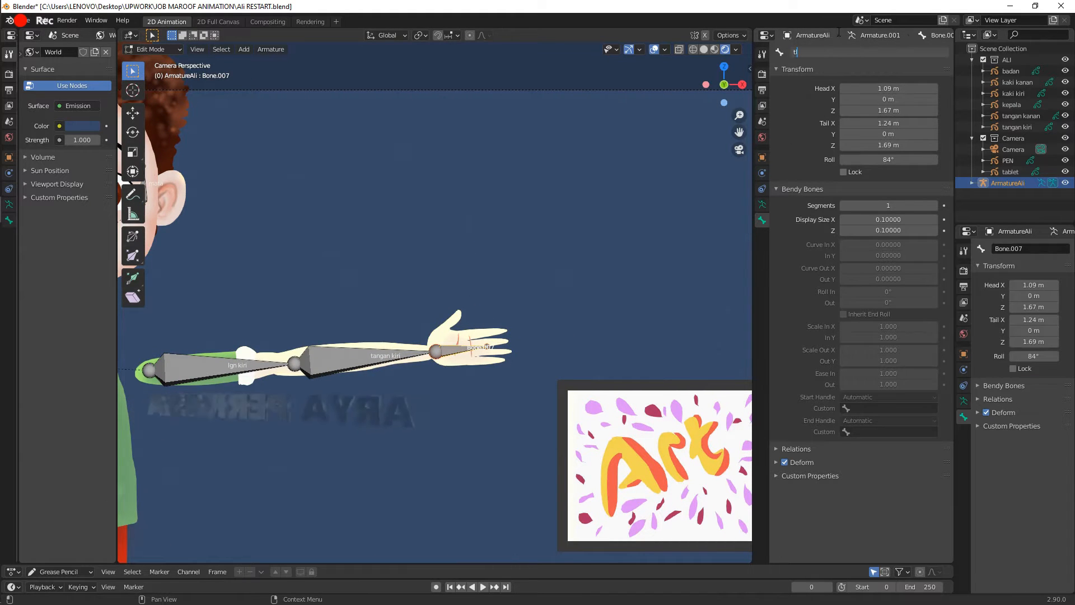
text(ipk)
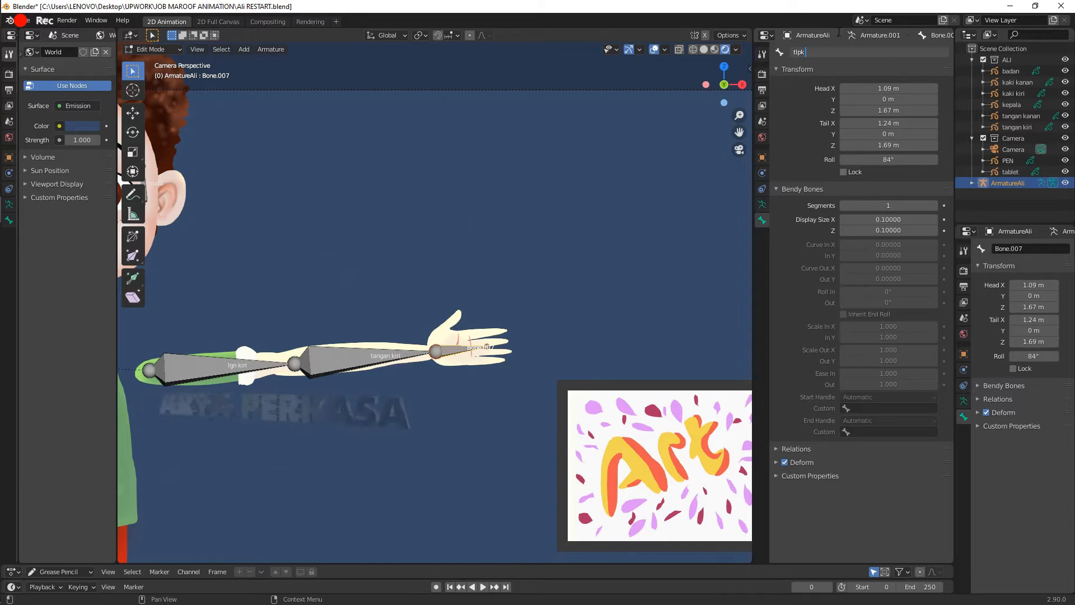
text(kir)
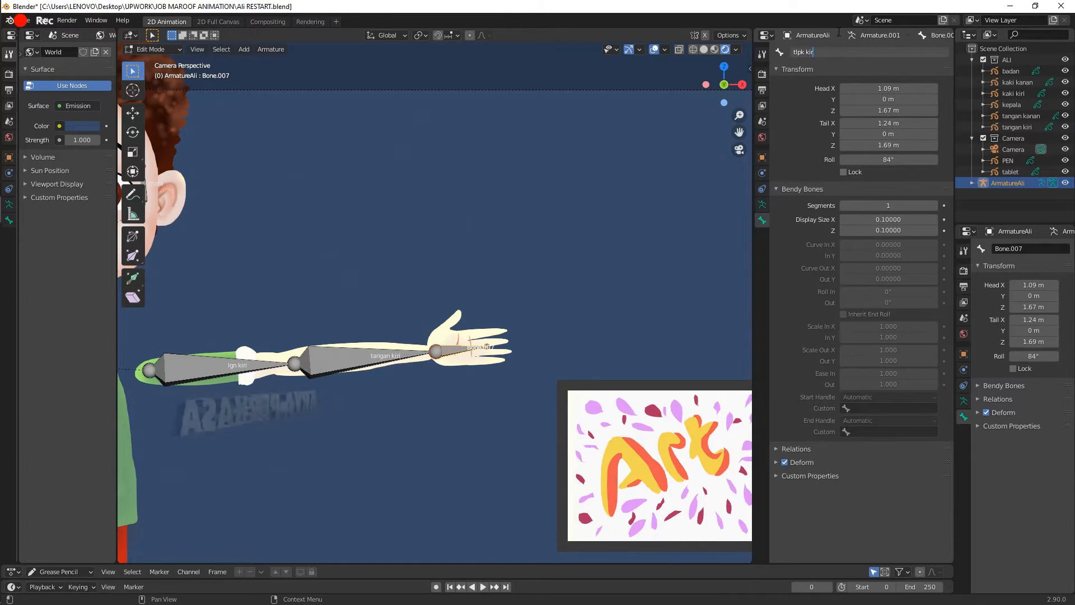
text(i)
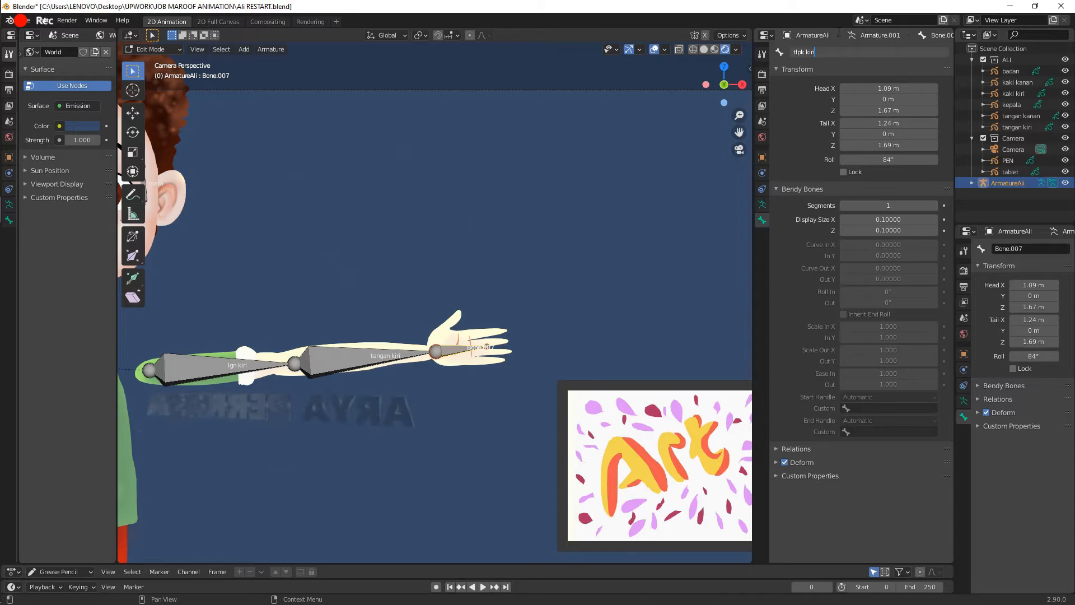
key(Return)
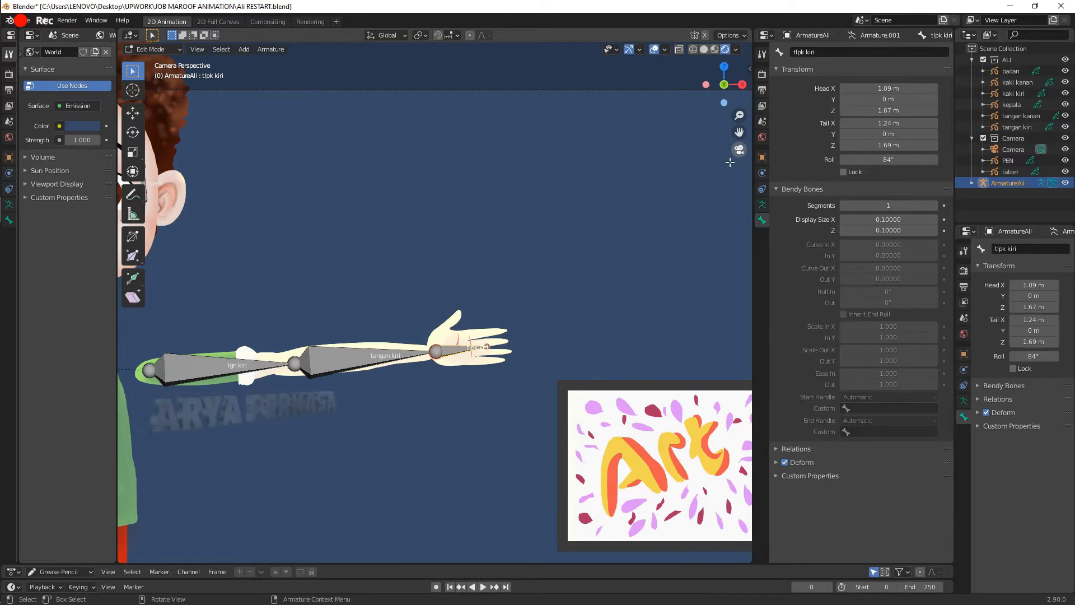
Duplicate the left hand bone onto the Art tablet drawing and rotate the copy nearly upright
drag(739, 133, 622, 69)
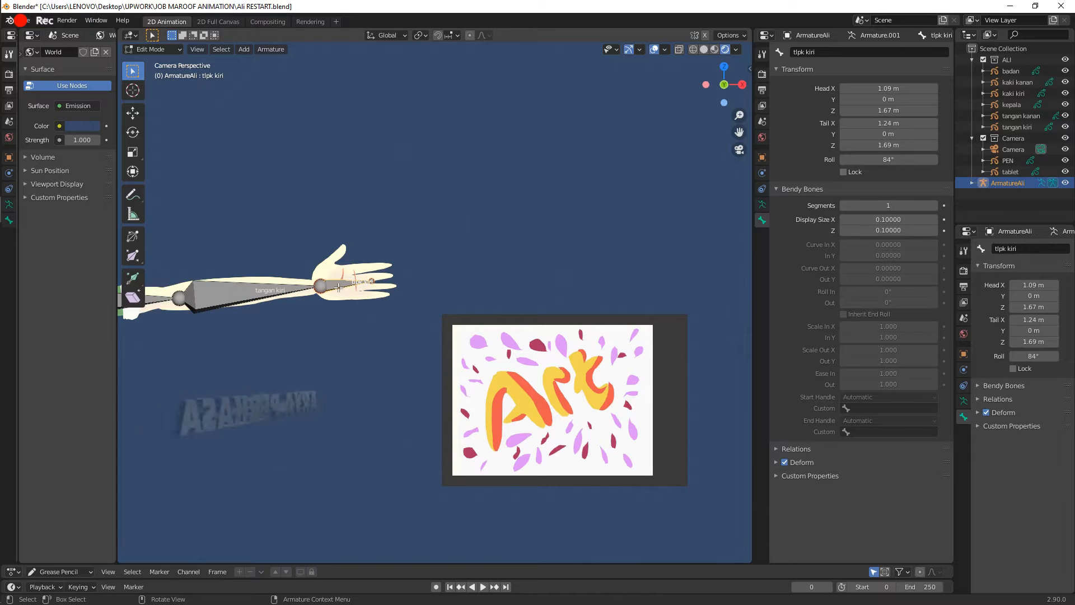
key(shift+d)
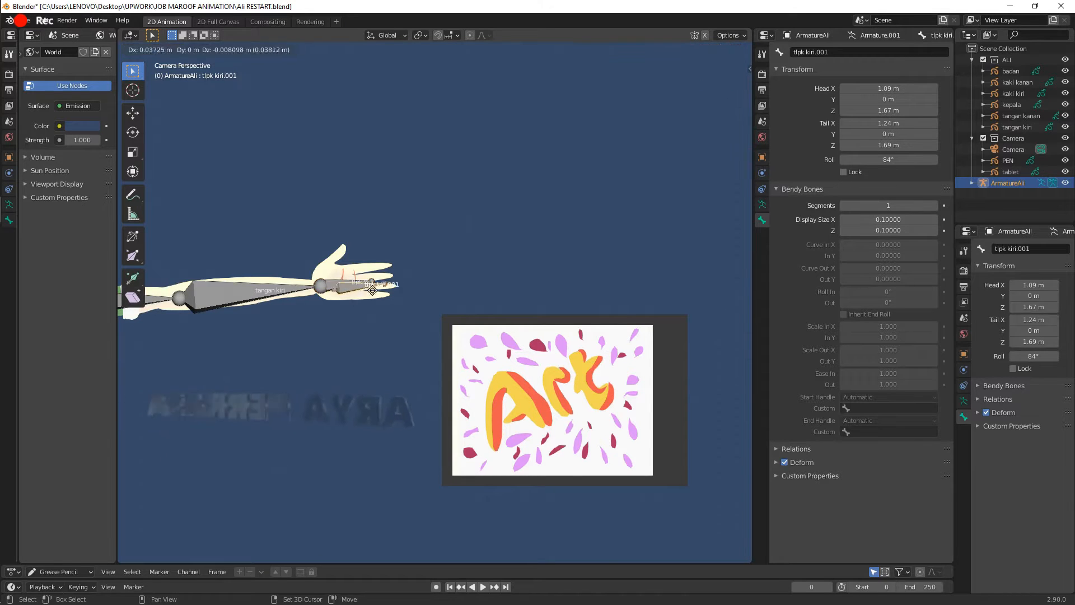
click(608, 410)
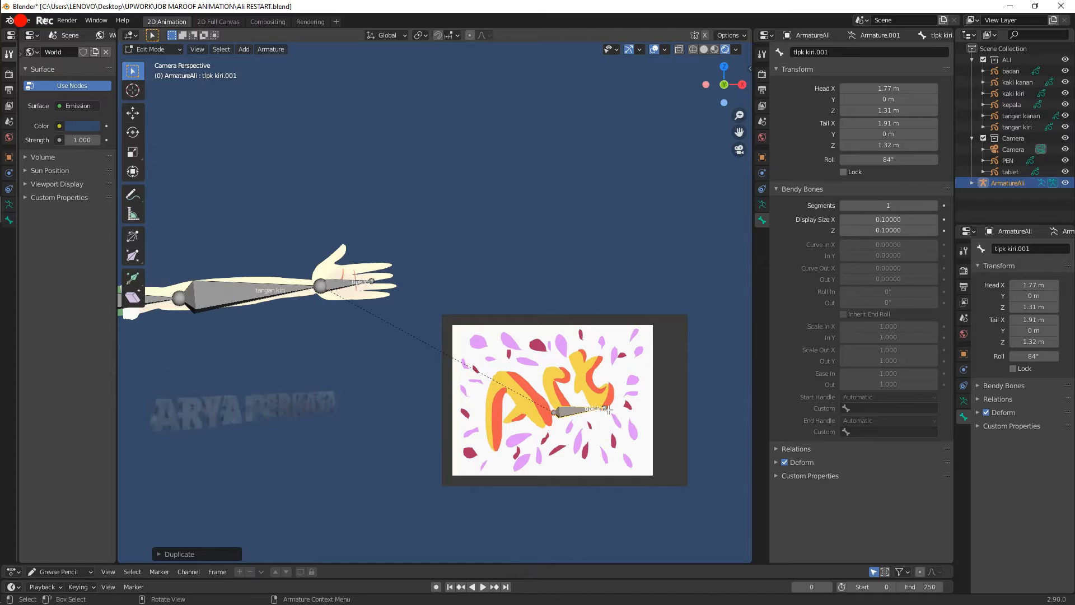
key(r)
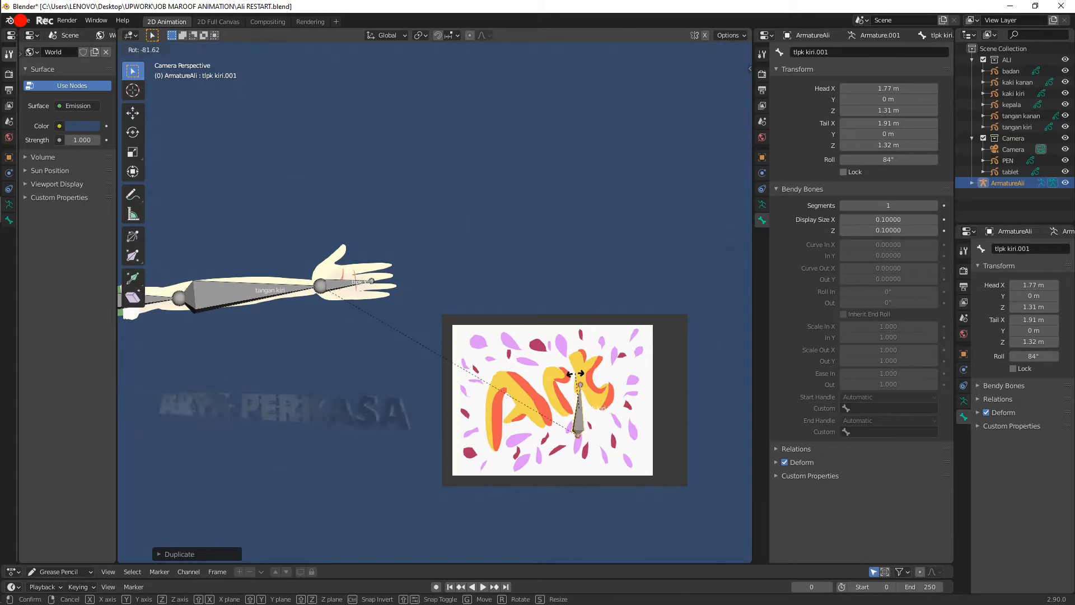
click(587, 412)
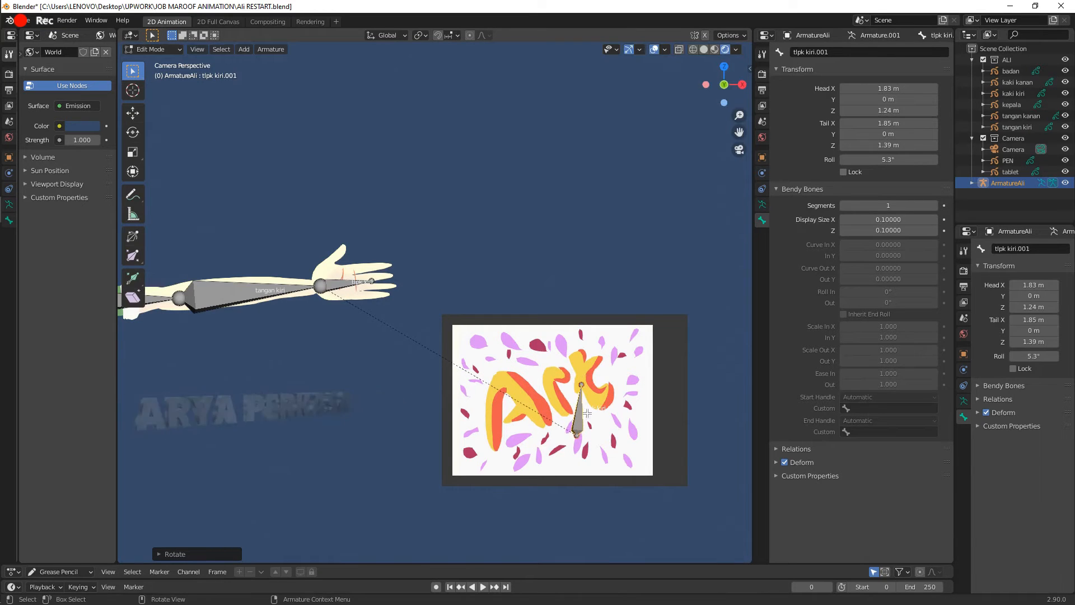
Rename the duplicated bone on the Art drawing as "tablet"
click(834, 52)
text(table)
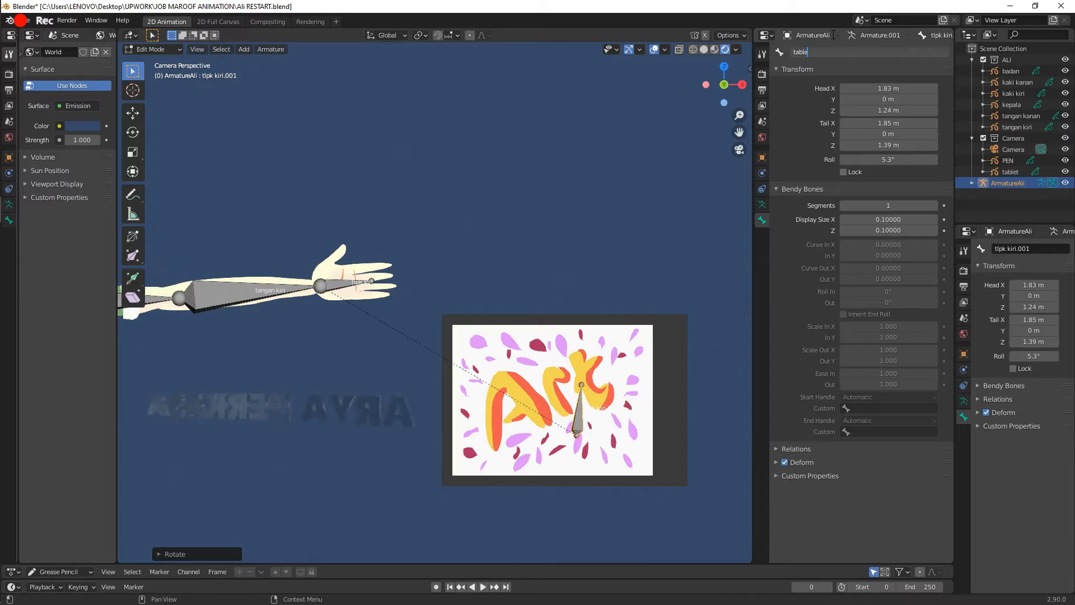
text(t)
key(Return)
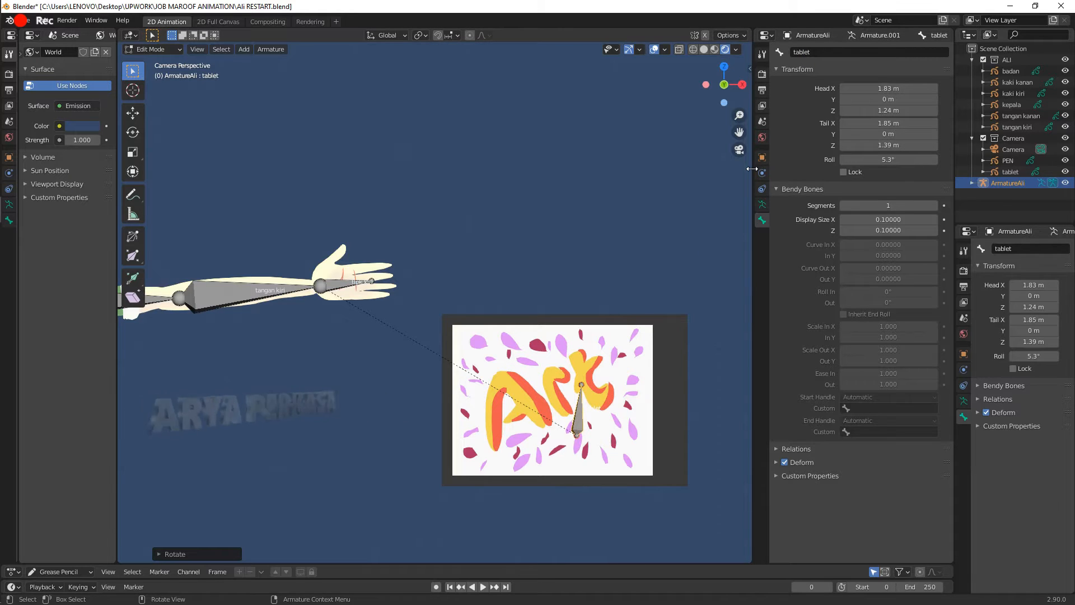
Rename the upper-arm bone of the character's right arm as "lgn kanan"
shift+middle_drag(587, 120, 827, 139)
scroll(515, 163, down, 1)
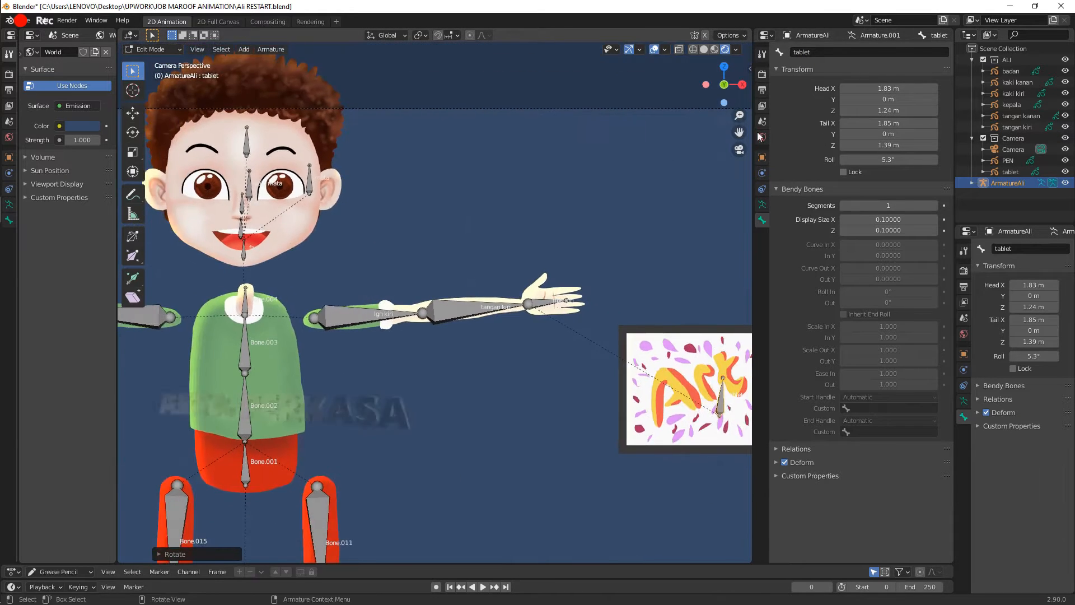
shift+middle_drag(512, 166, 757, 167)
shift+middle_drag(409, 263, 549, 248)
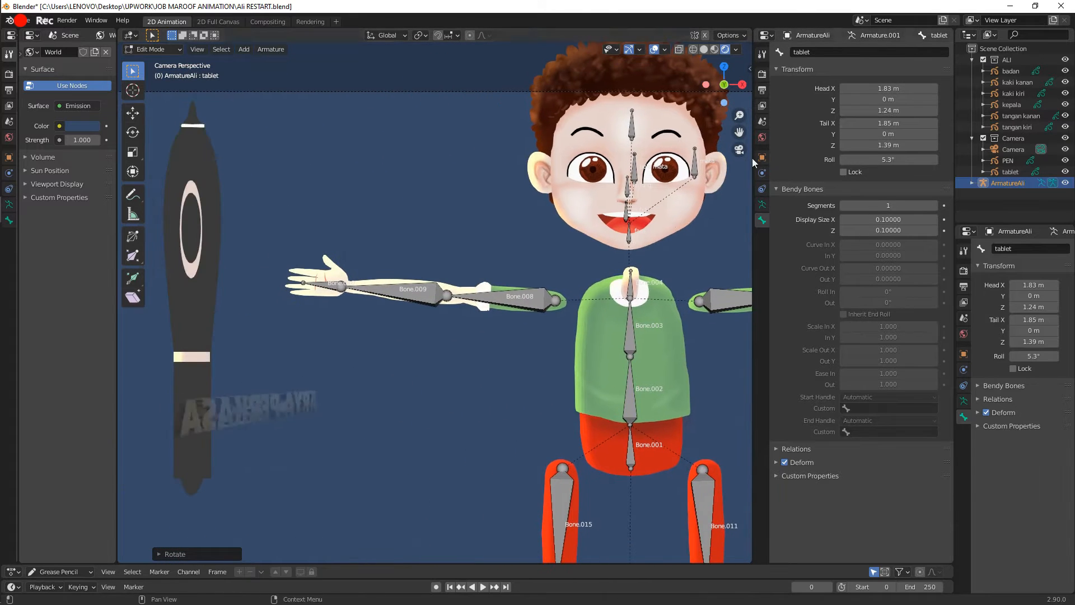
click(526, 299)
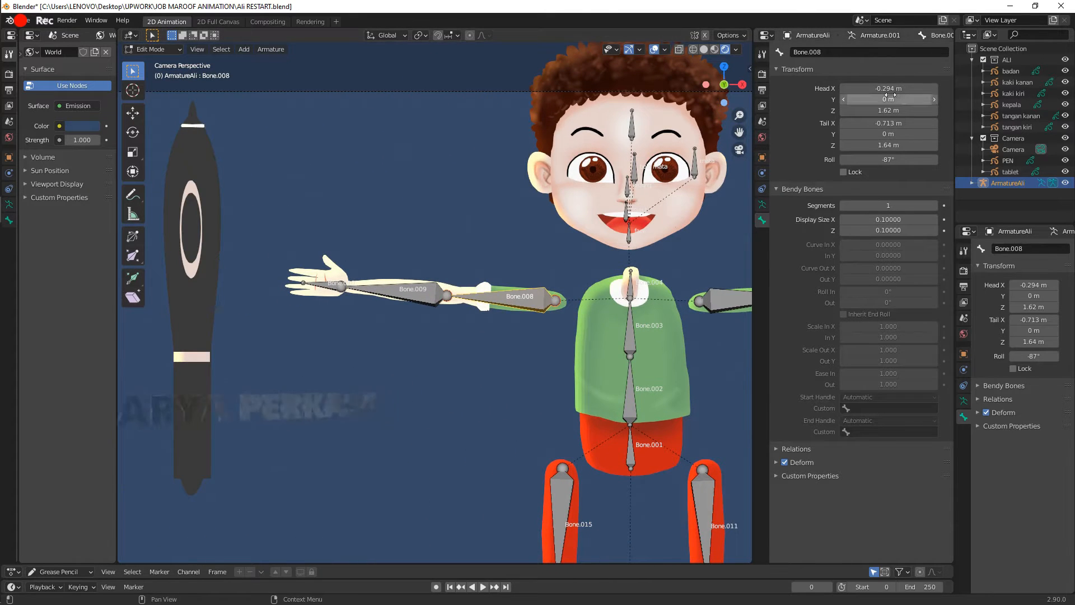
click(829, 53)
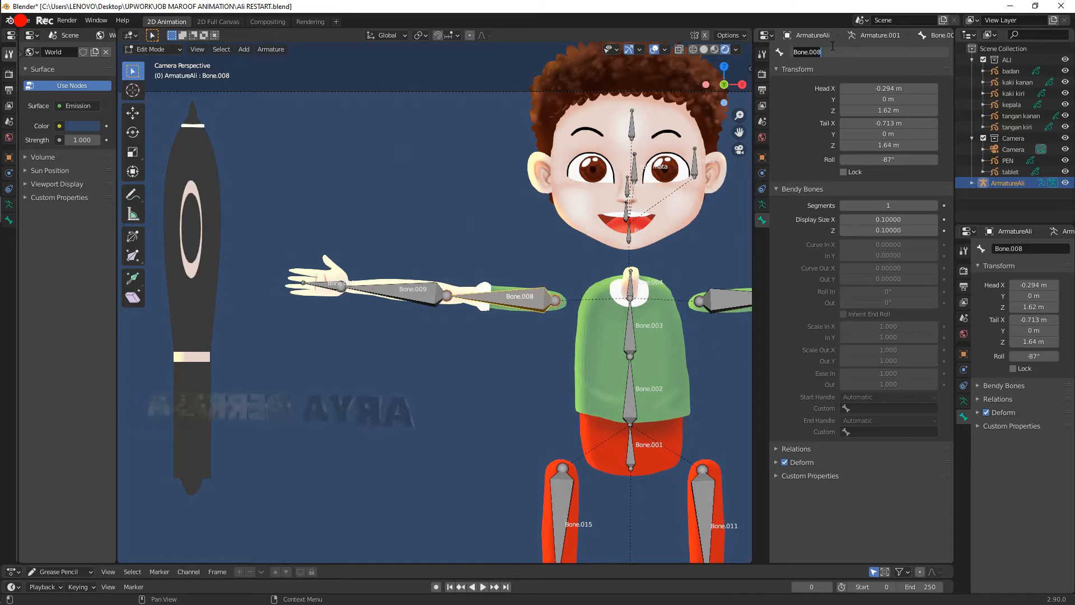
text(lgn kana)
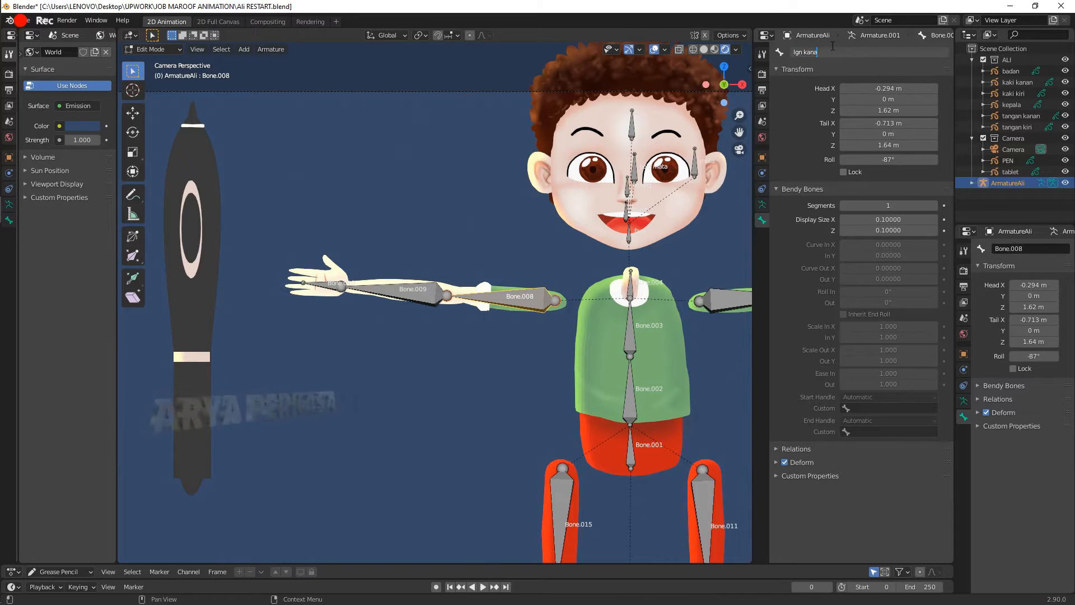
text(n)
key(Return)
Rename the forearm bone of the character's right arm as "tgn kanan"
click(427, 292)
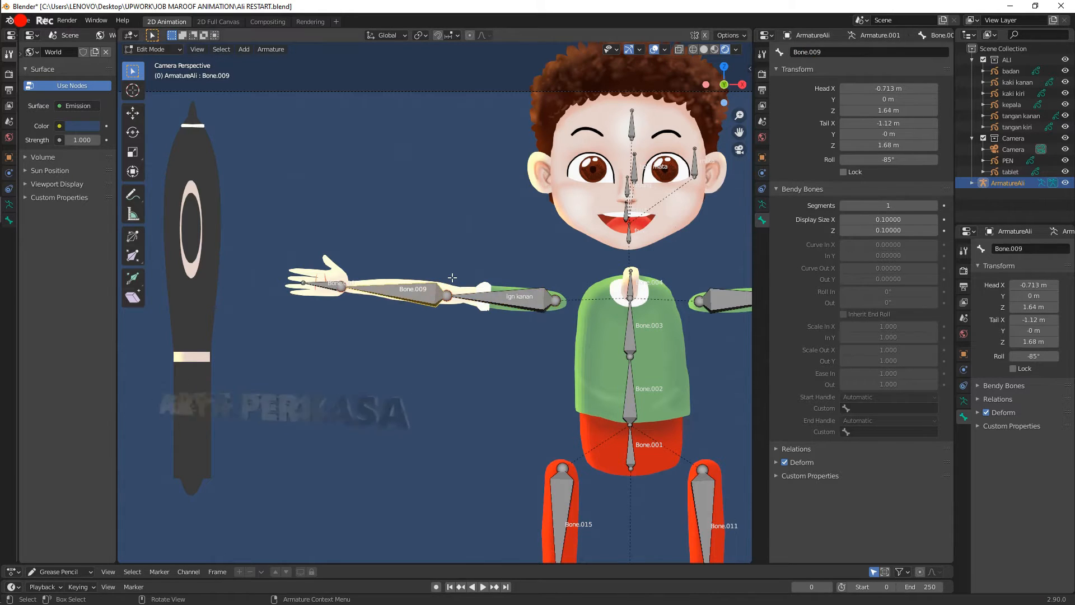
click(836, 54)
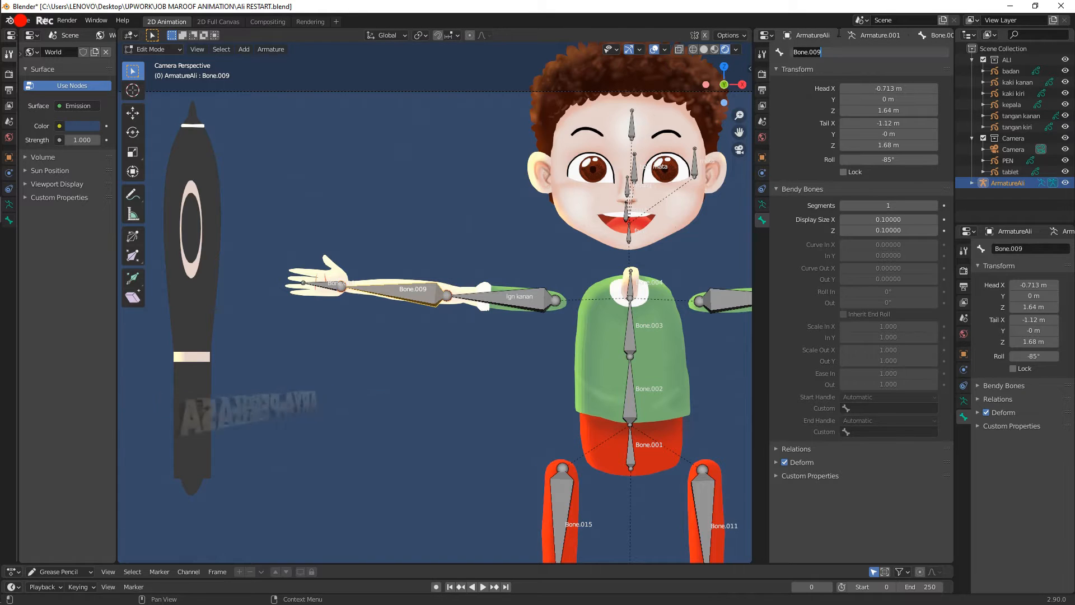
text(tgn kan)
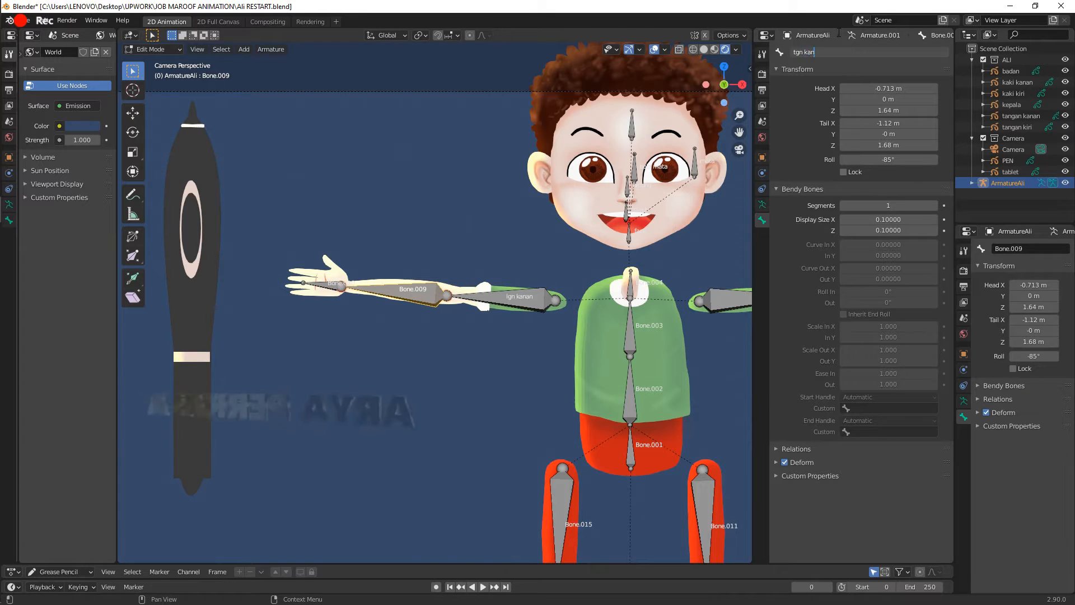
text(an)
key(Return)
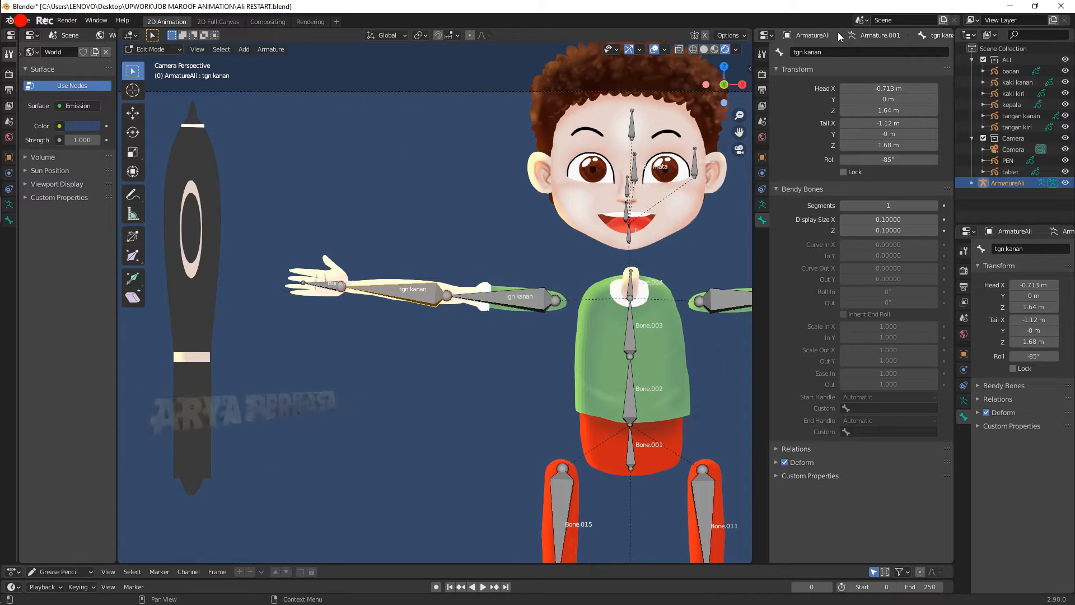
Rename the bone in the character's right hand as "tlpk kanan"
click(348, 273)
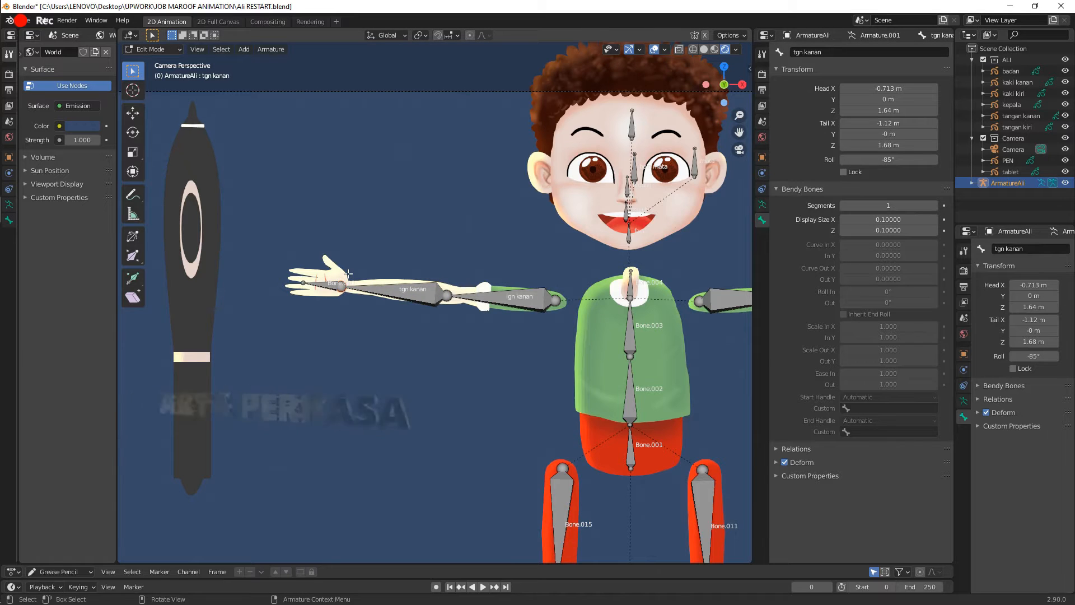
click(358, 273)
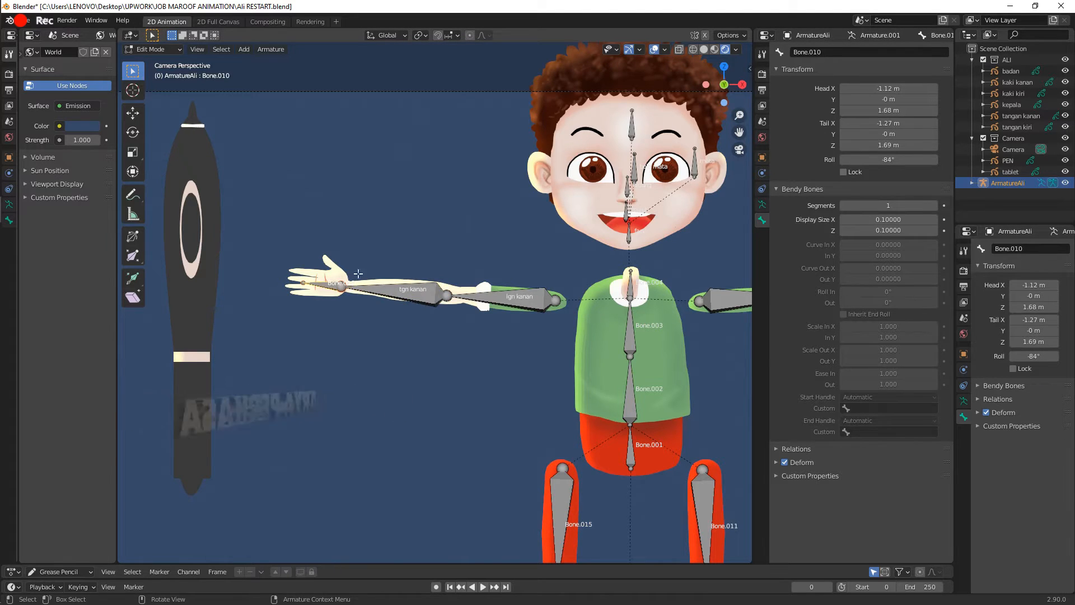
click(828, 52)
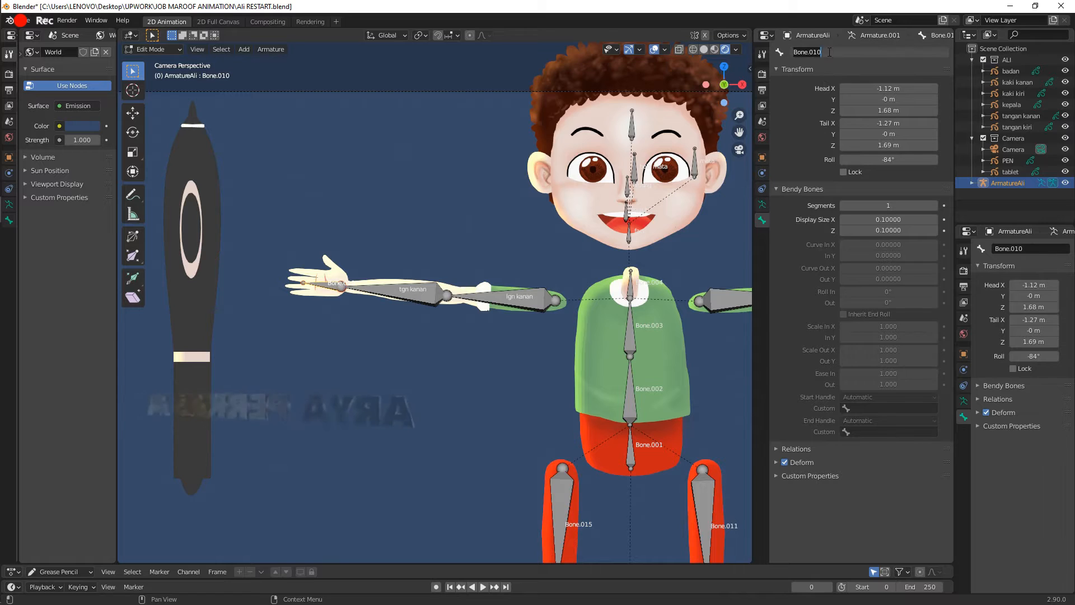
text(tlpk)
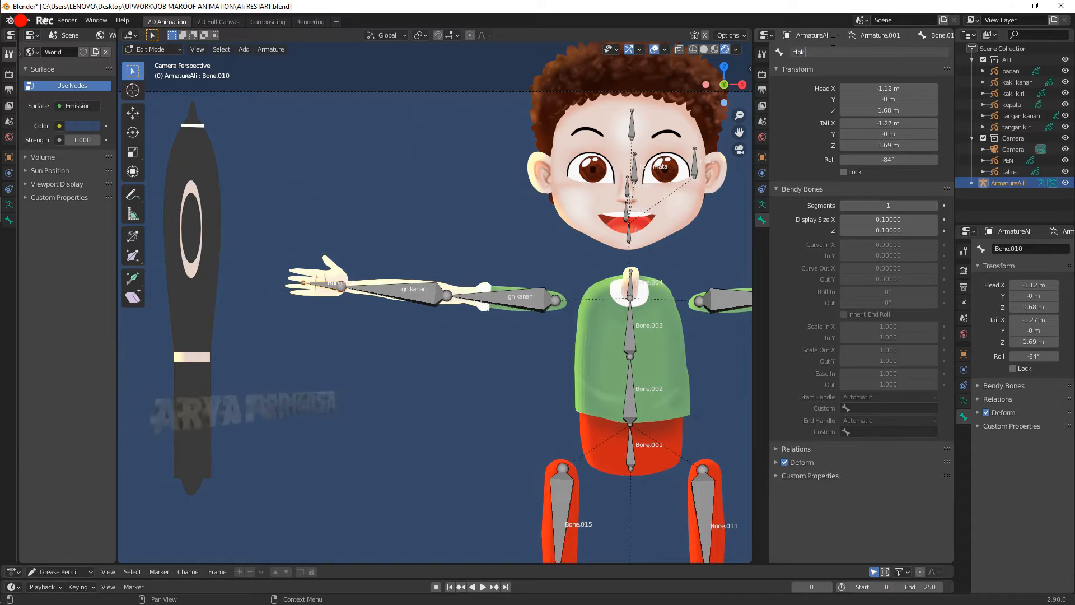
text( kanan)
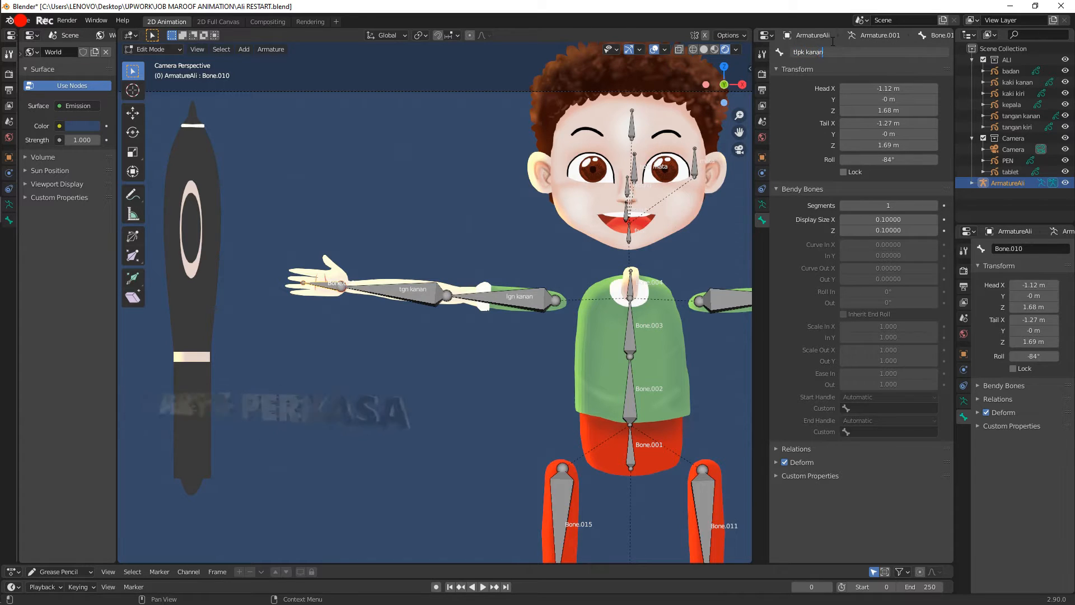
key(Return)
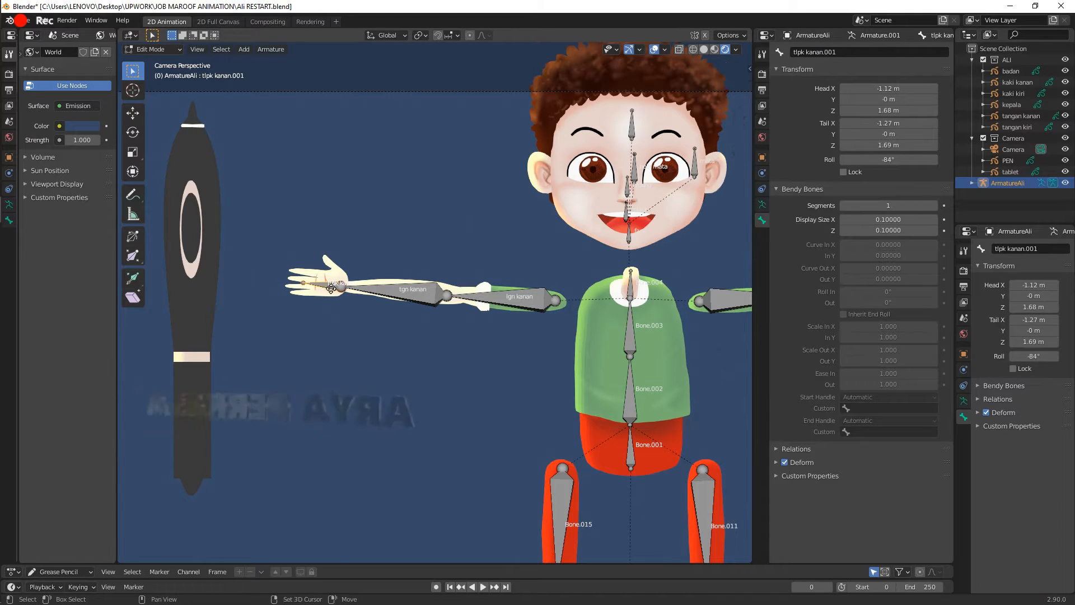
Duplicate the bone in the character's right hand and place the copy on the lower half of the pen drawing
key(shift+d)
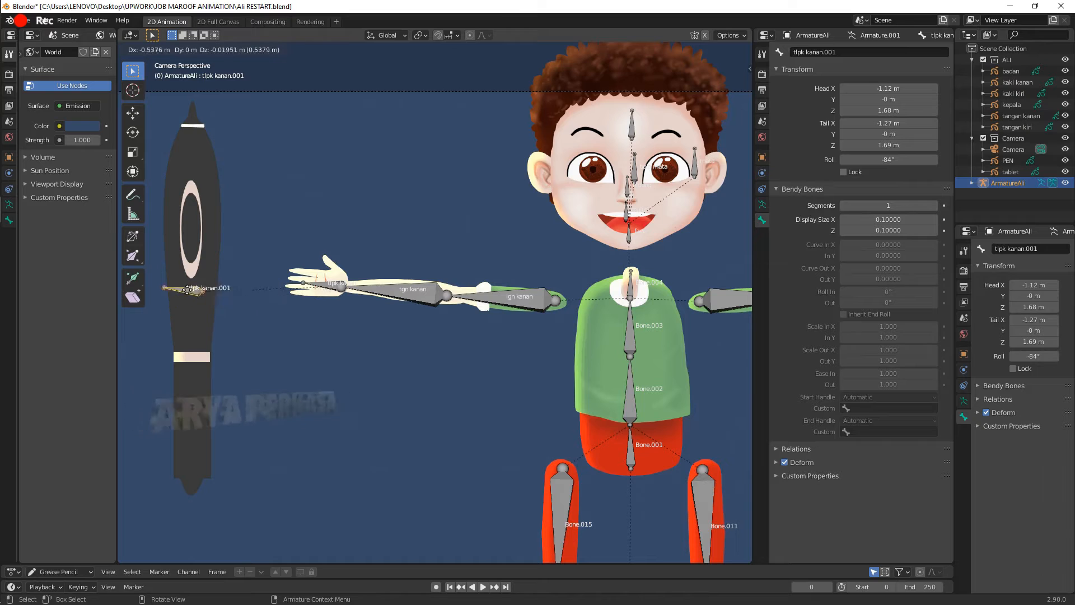
click(181, 299)
key(g)
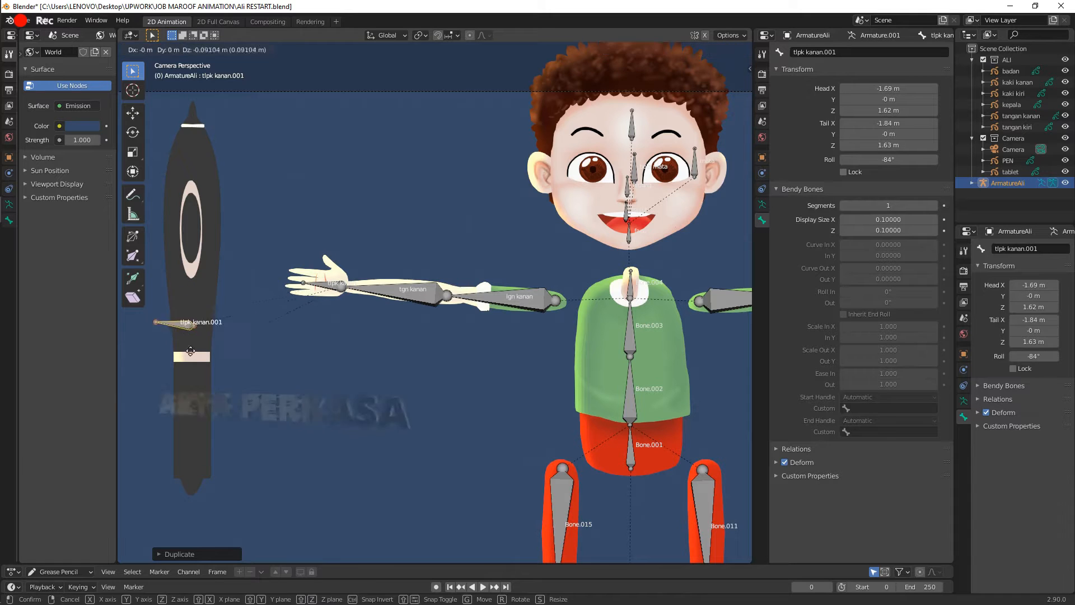
click(191, 395)
Rotate the copied bone upright, enlarge it to about 0.31 m long and centre it across the pen's white band
key(r)
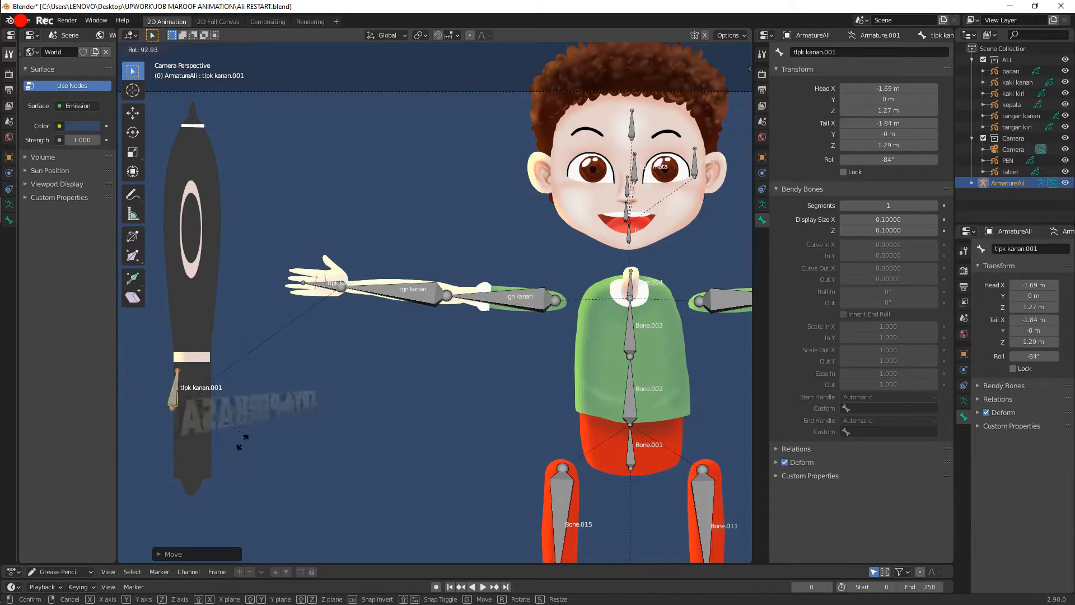
click(227, 405)
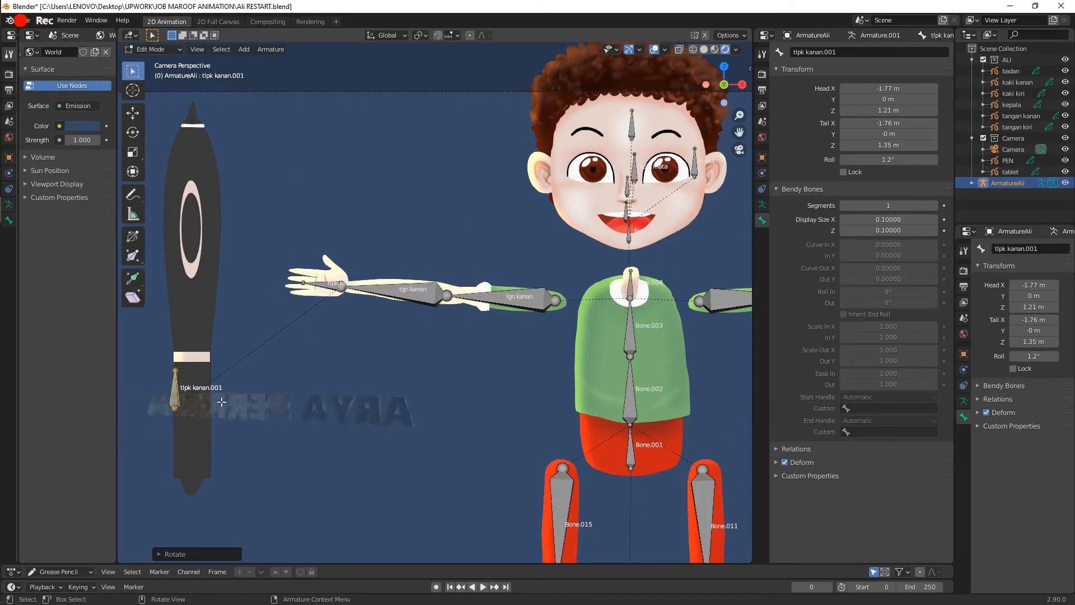
key(s)
click(262, 324)
key(g)
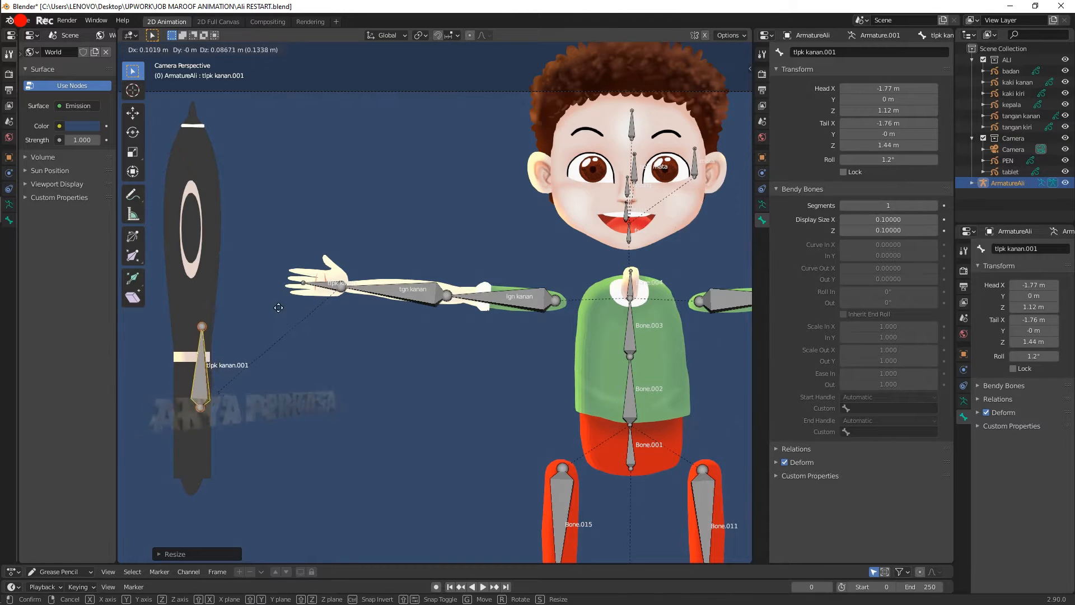
click(277, 292)
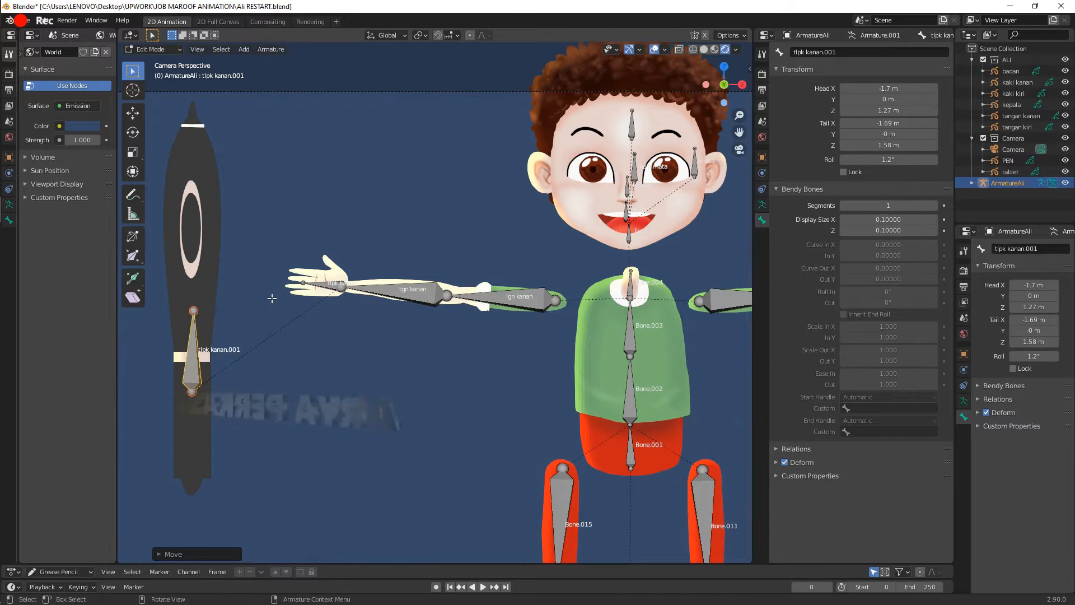
Rename the duplicated bone on the pen drawing as "pen"
click(843, 55)
text(pe)
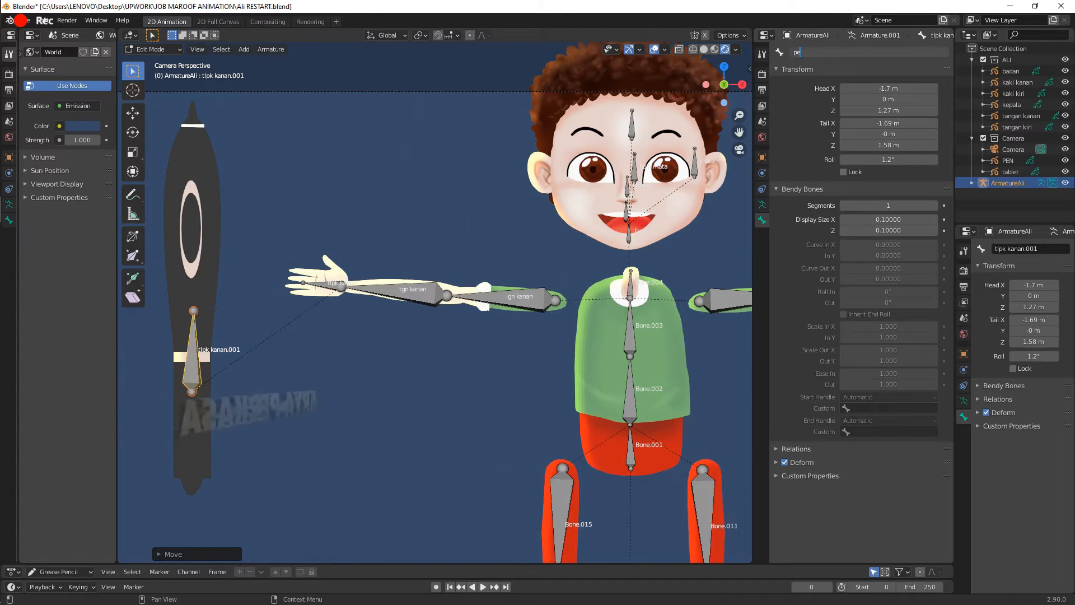
text(n)
key(Return)
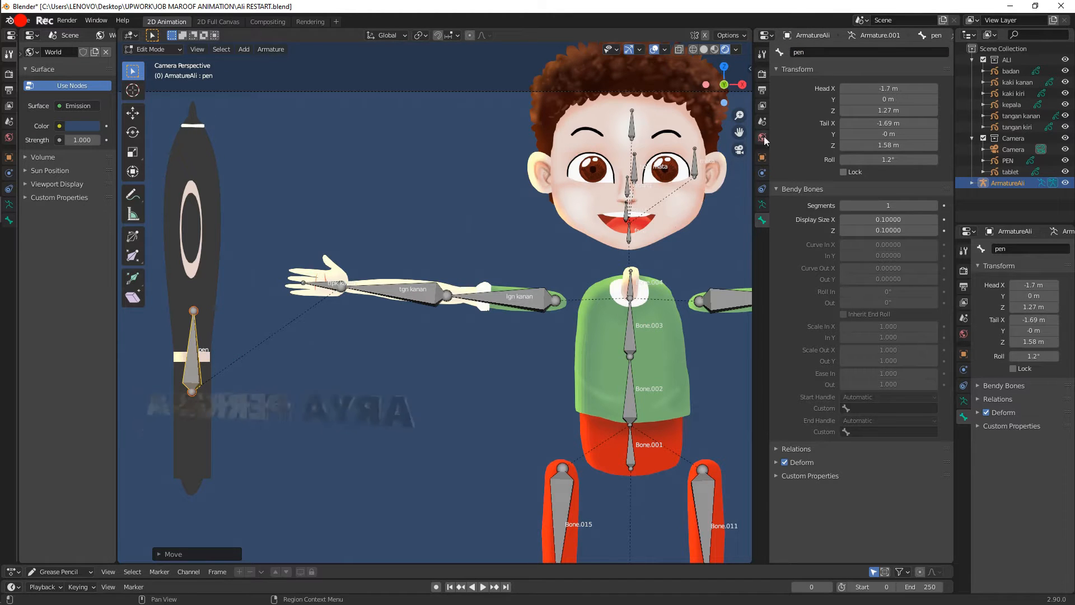
Rename the character's neck bone as "leher"
drag(739, 132, 692, 47)
click(587, 174)
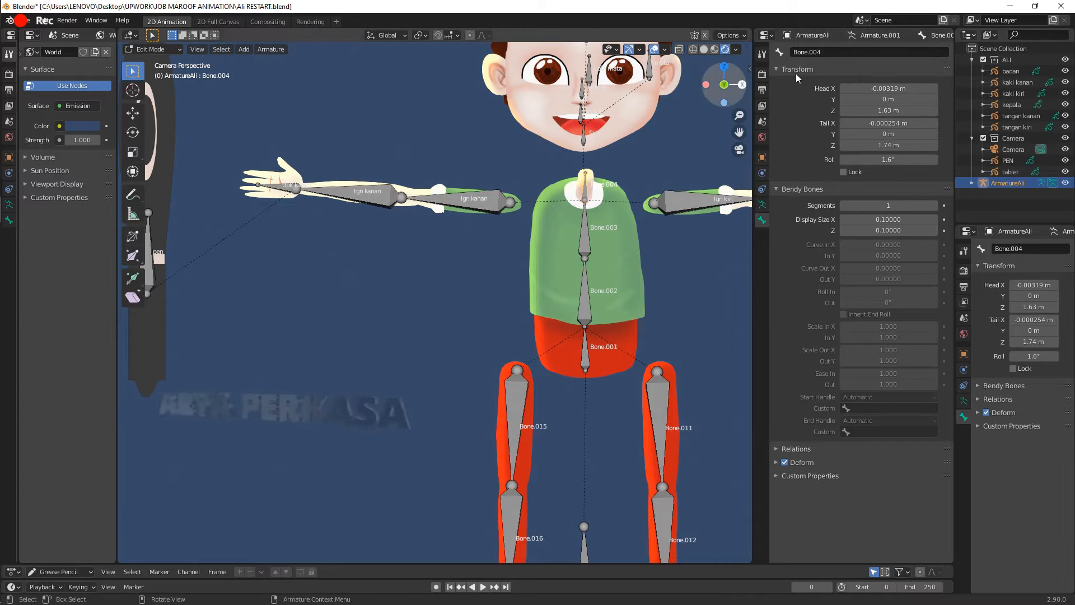
click(829, 52)
text(leher)
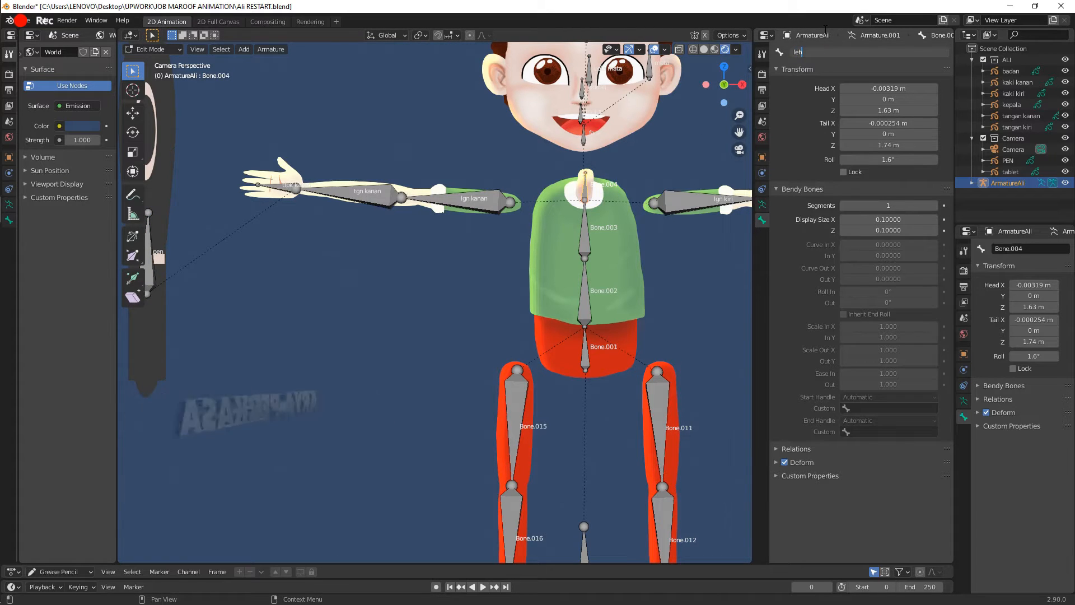
key(Return)
Rename the chest bone, directly below the neck, as "dada"
click(584, 236)
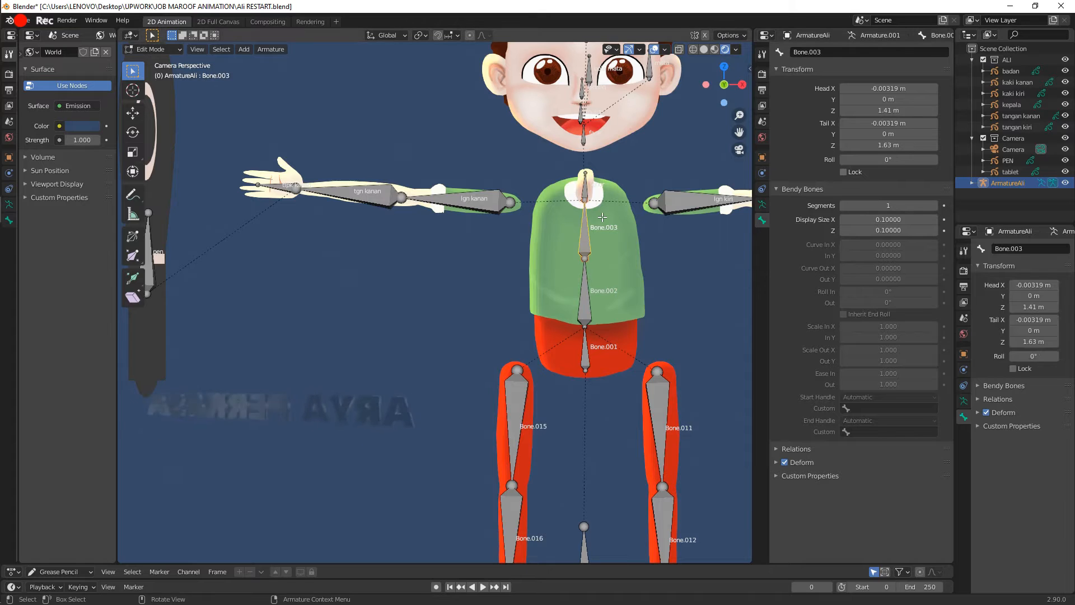
click(834, 52)
text(dada)
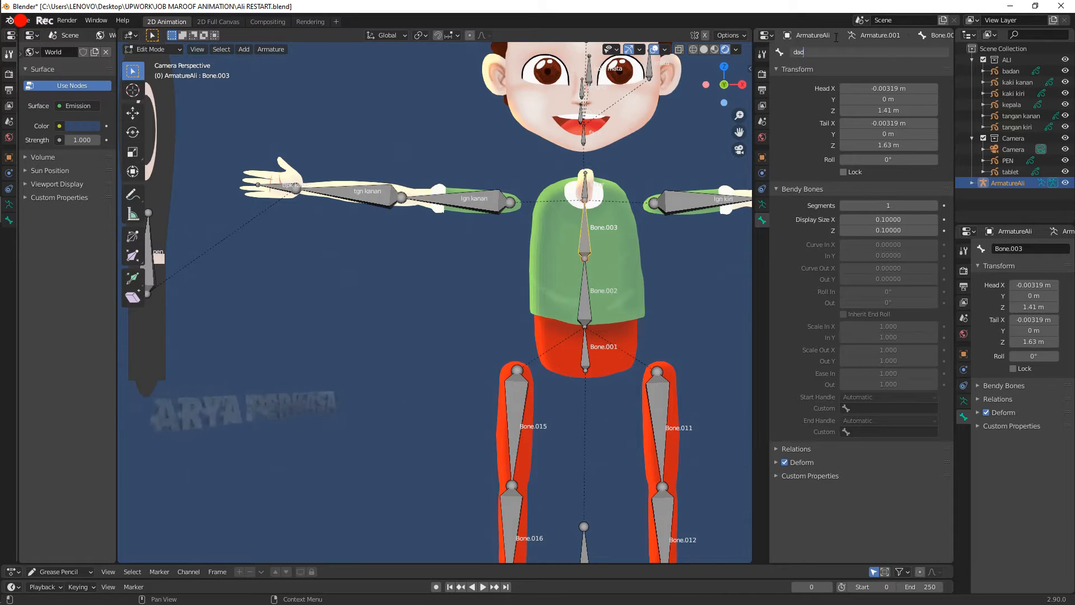
key(Return)
Rename the belly bone in the lower part of the green shirt as "perut"
click(584, 291)
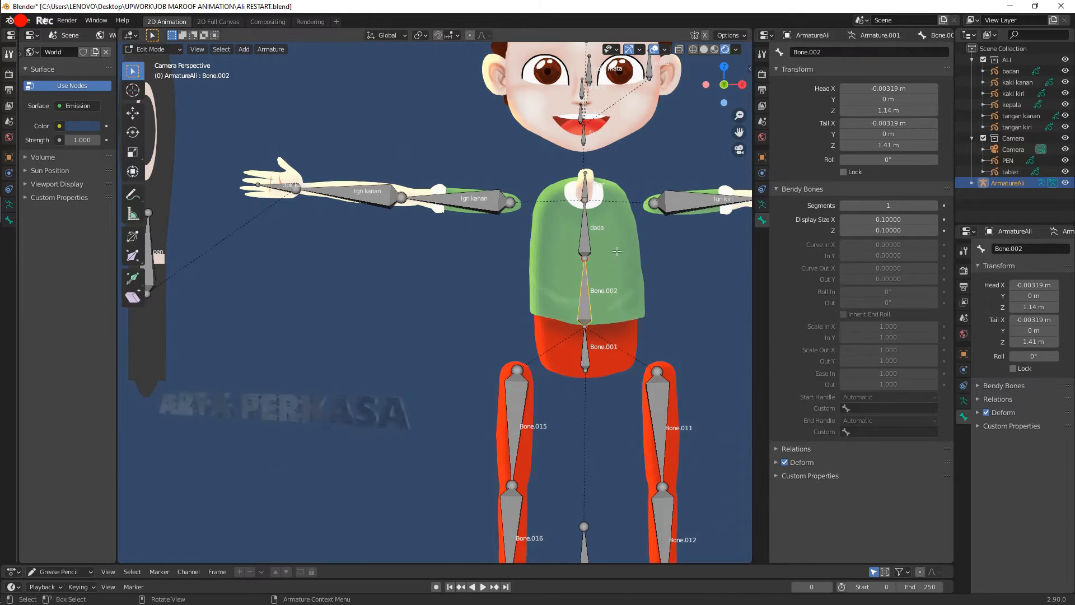
click(838, 52)
text(pe)
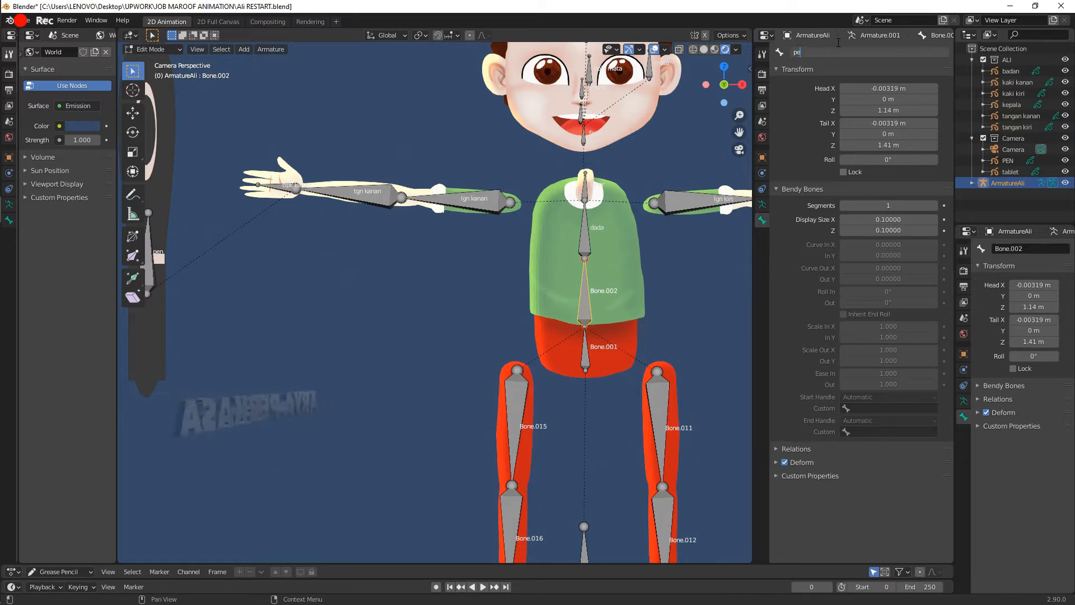
text(rut)
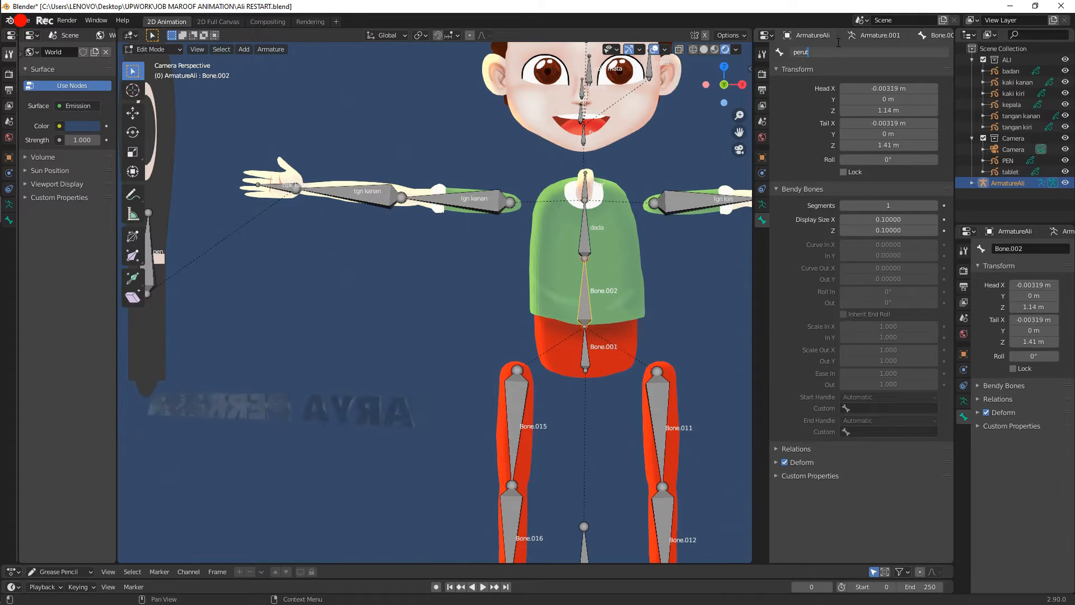
key(Return)
Rename the hip bone at the base of the spine as "pelvis"
click(588, 344)
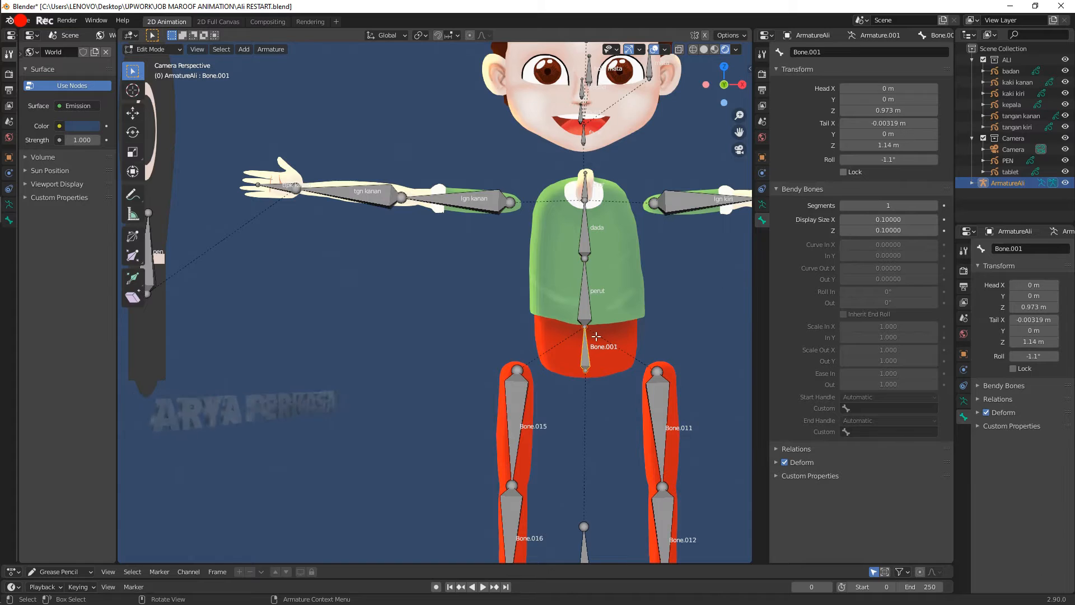
double_click(829, 51)
text(p)
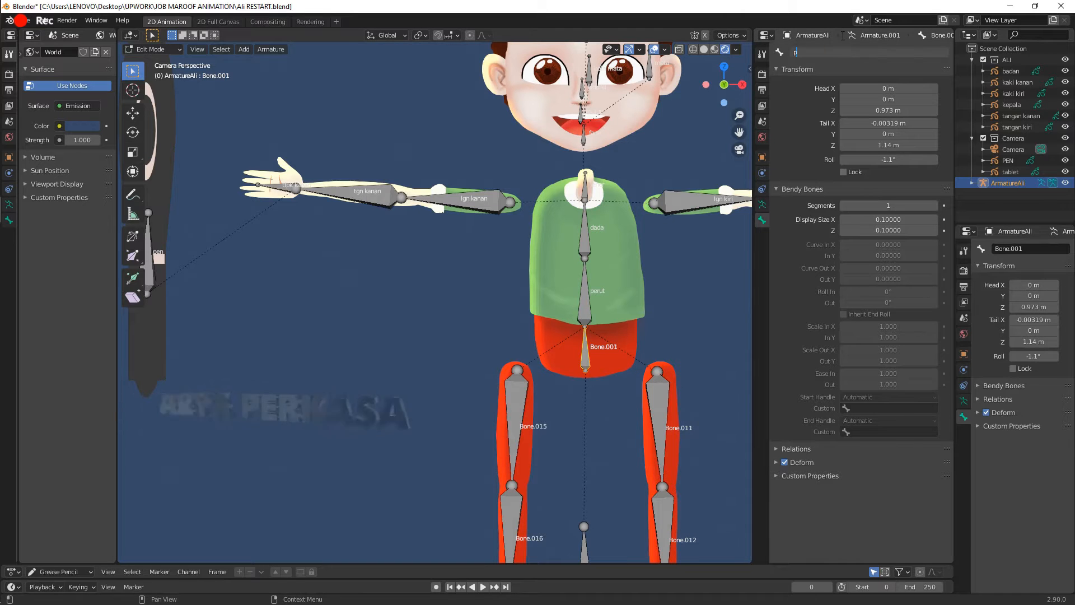
text(elvi)
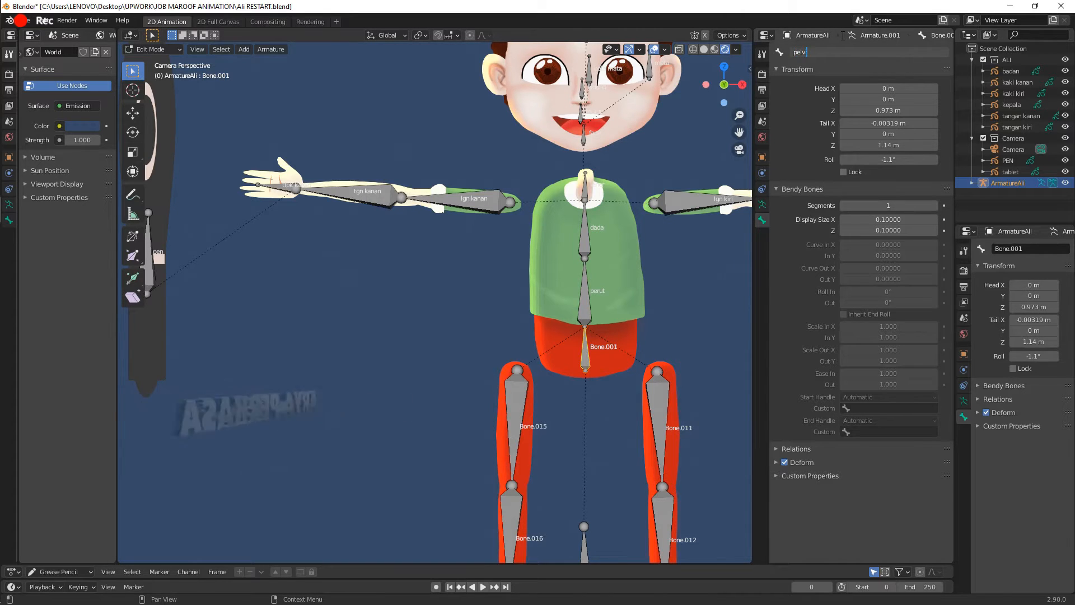
text(s)
key(Return)
Rename the thigh bone of the character's right leg as "paha kanan"
click(516, 409)
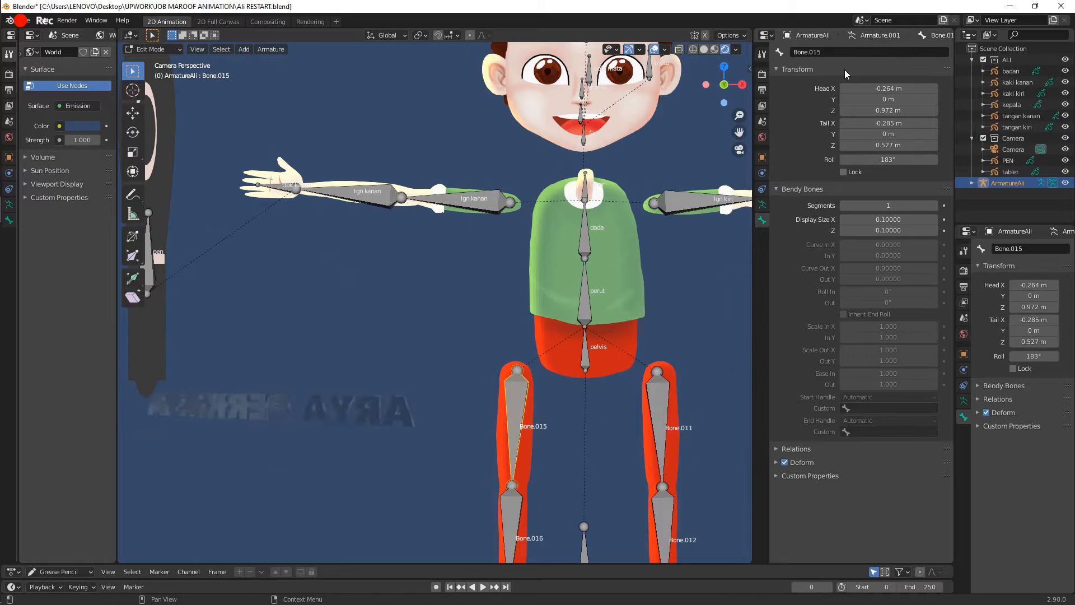
click(846, 52)
text(paha)
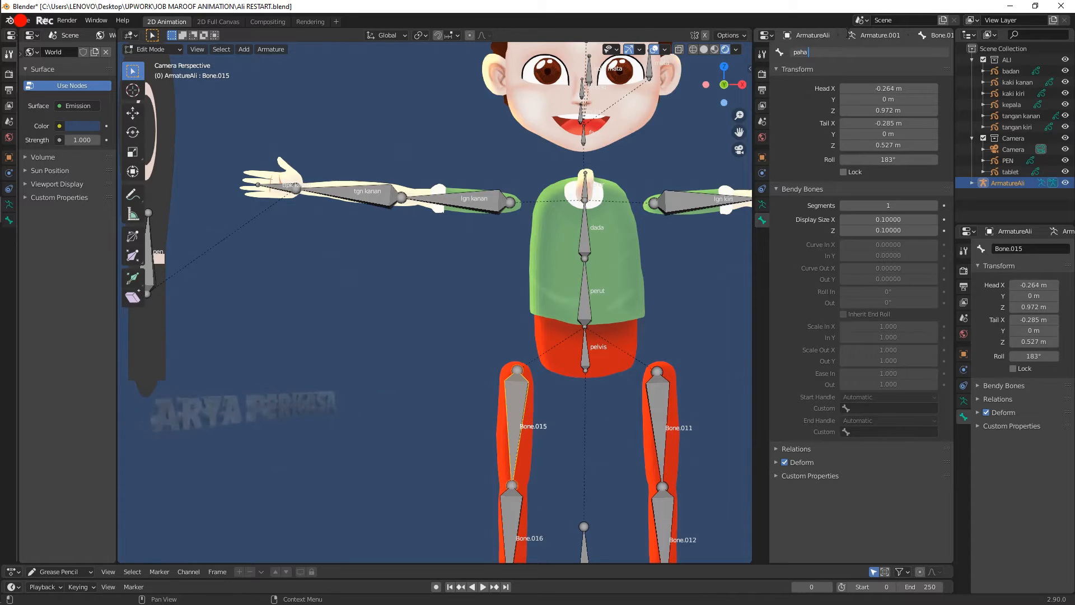
text( kana)
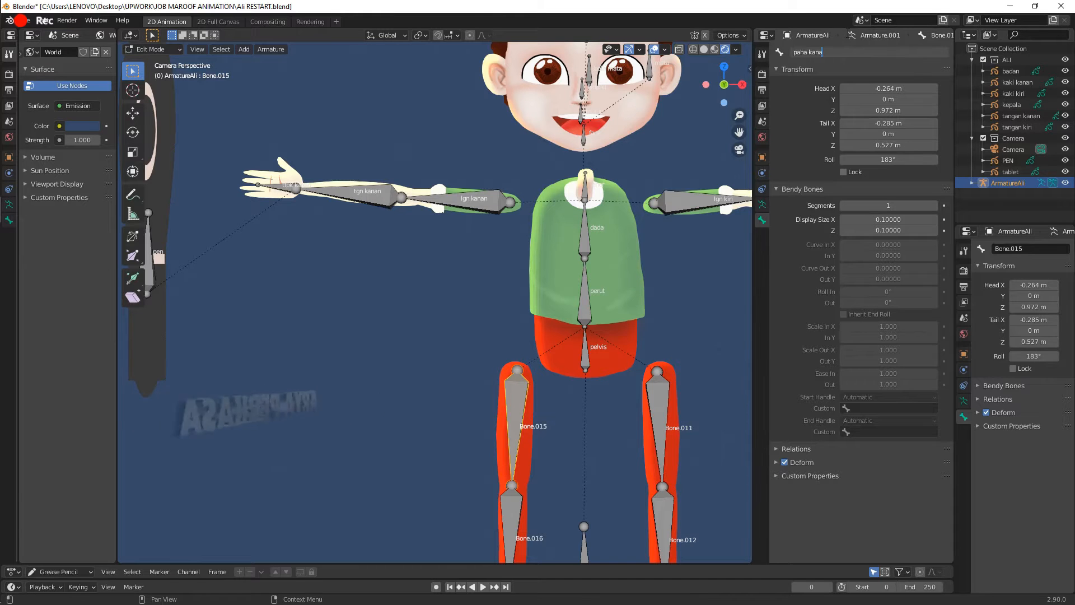
text(n)
key(Return)
Rename the thigh bone of the character's left leg as "paha kiri"
click(660, 425)
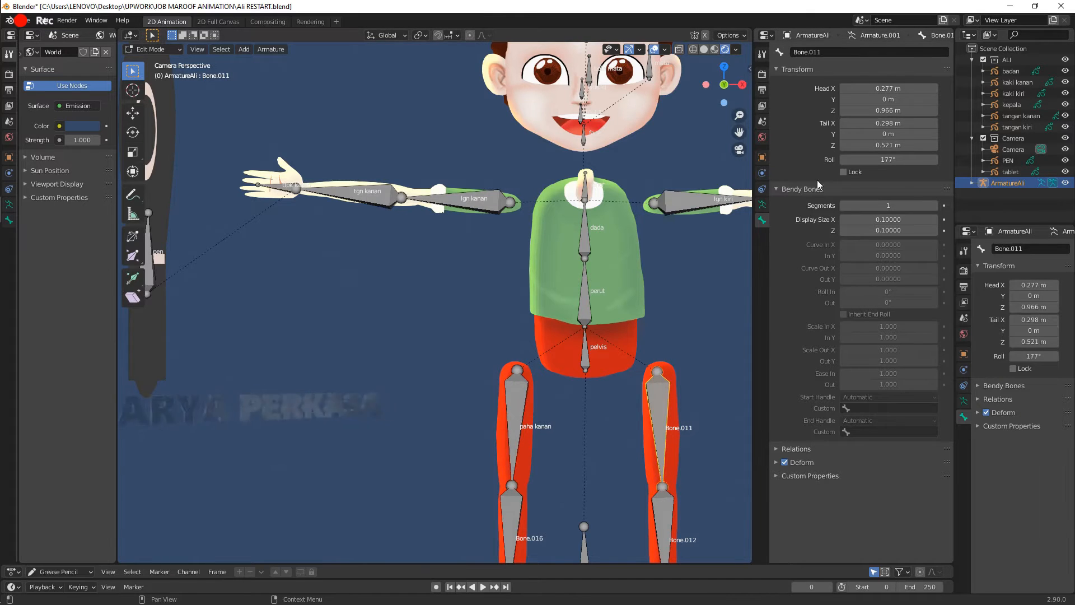
click(872, 55)
text(pa)
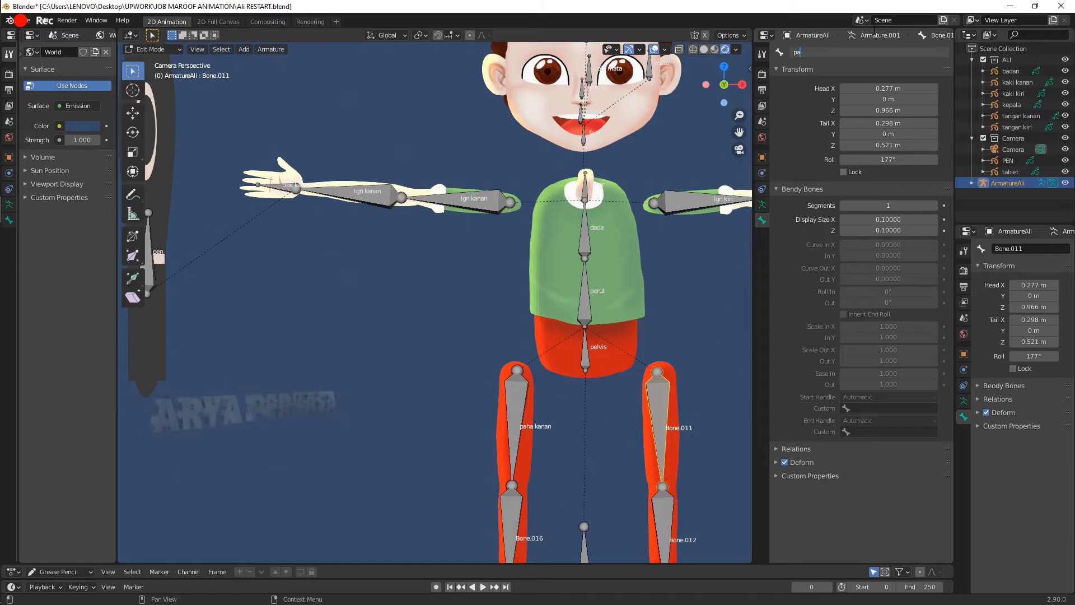
text(ha kir)
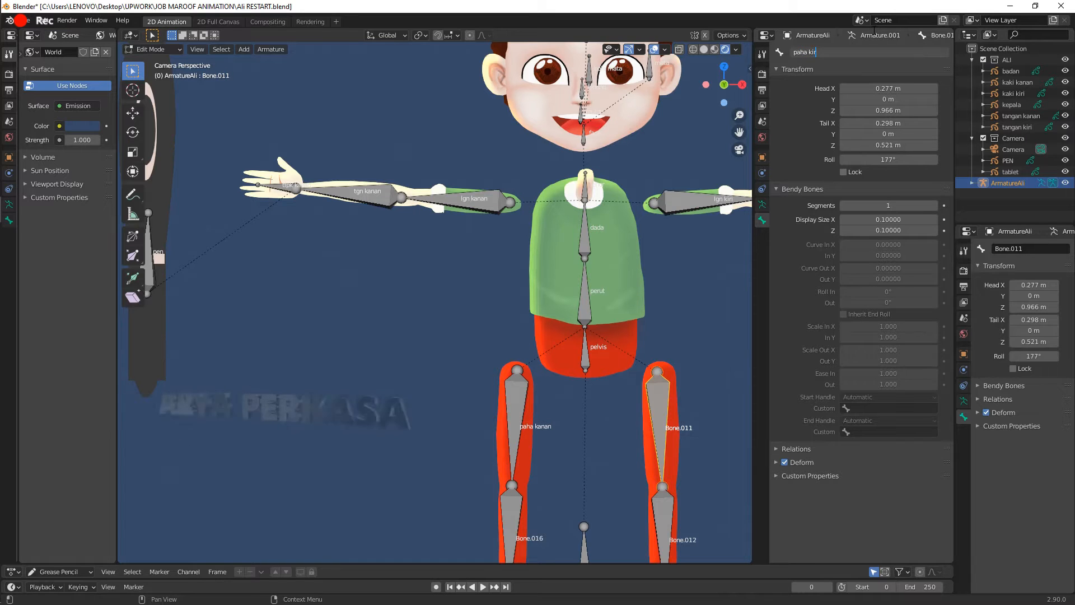
text(i)
Rename the shin bone of the character's left leg as "betis kiri"
click(668, 505)
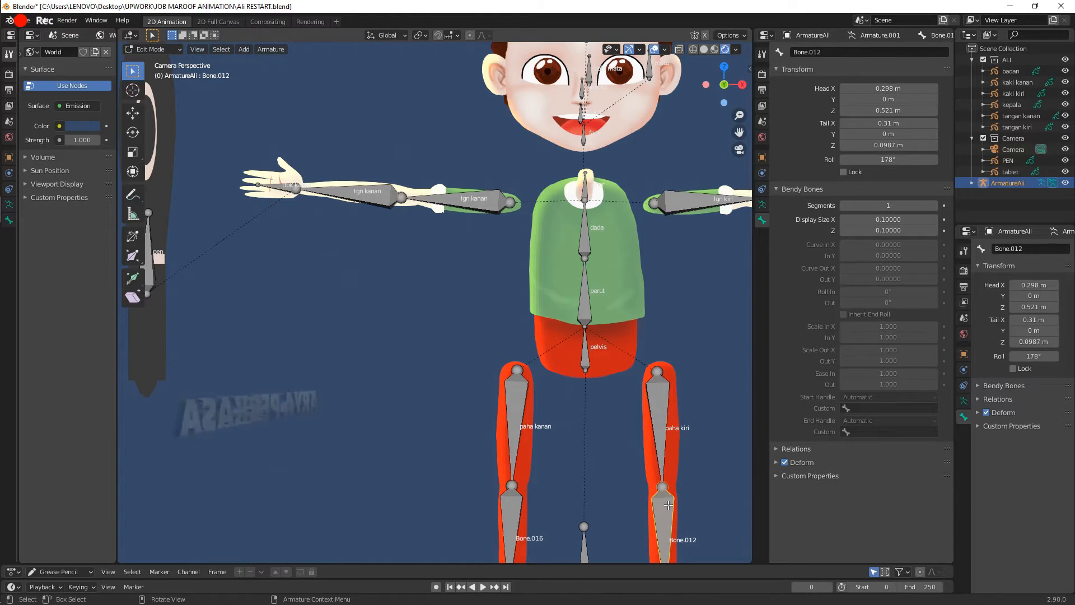
click(833, 53)
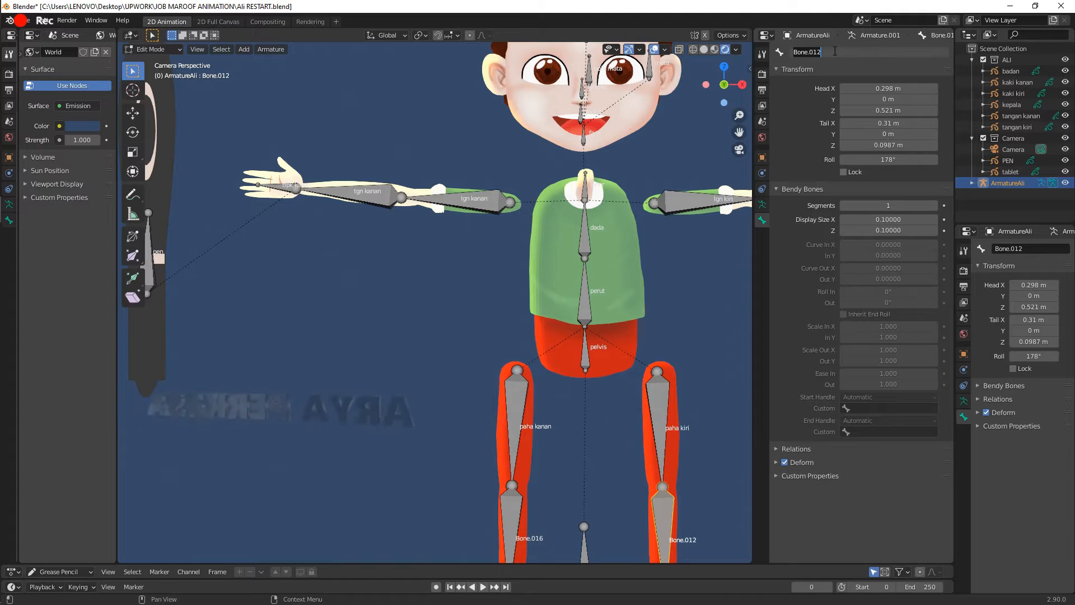
text(be)
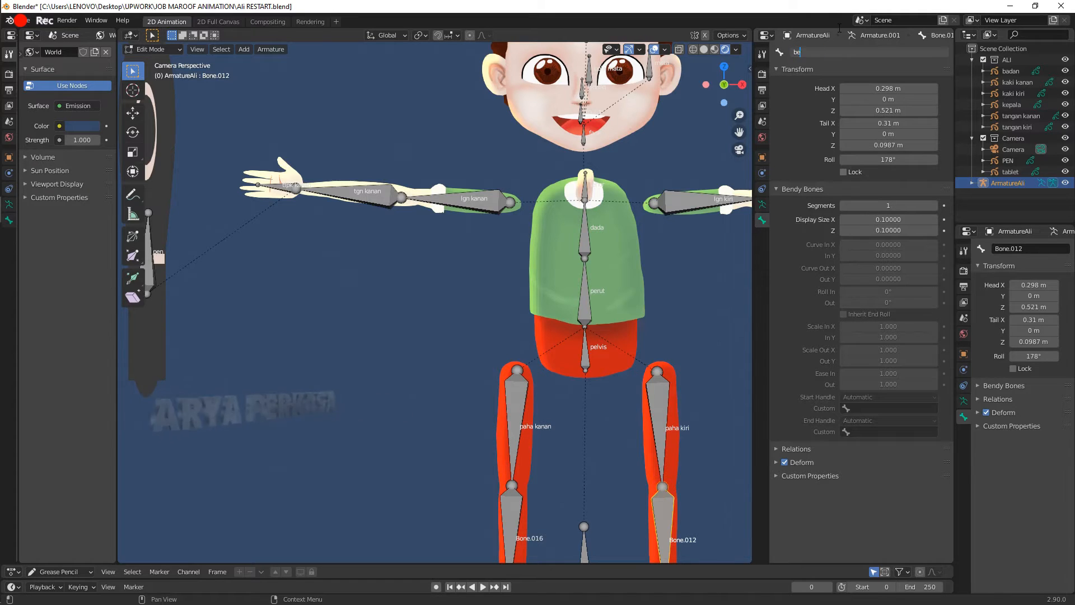
text(tis)
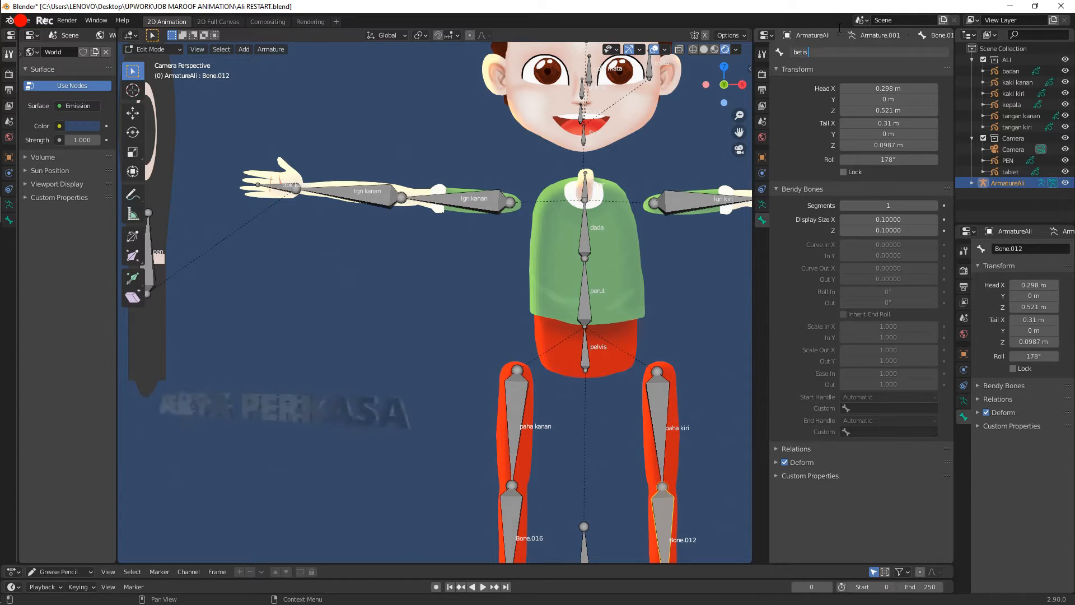
text( kiri)
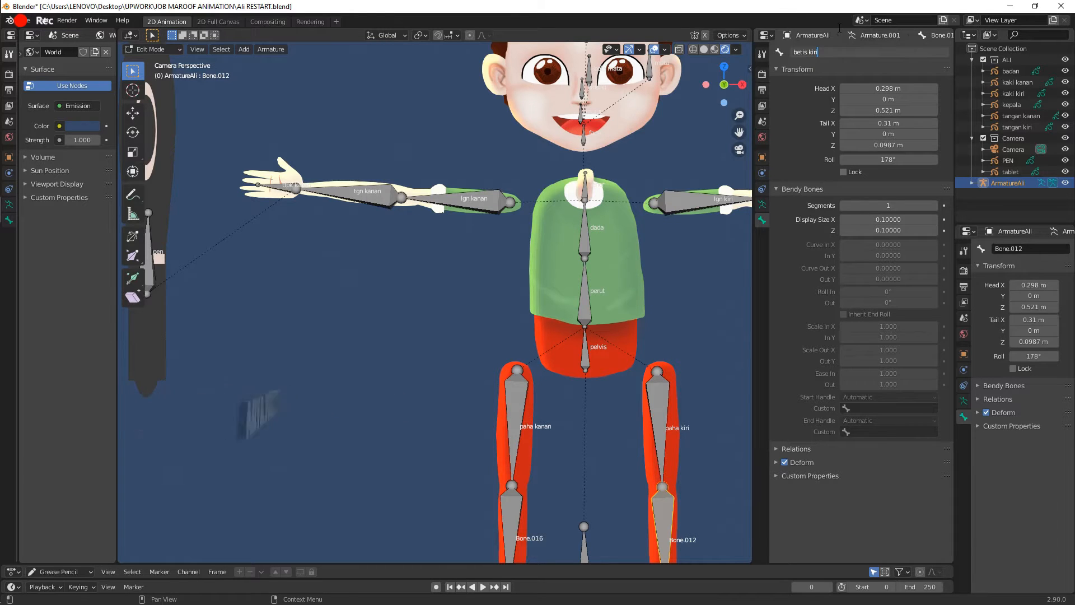
key(Return)
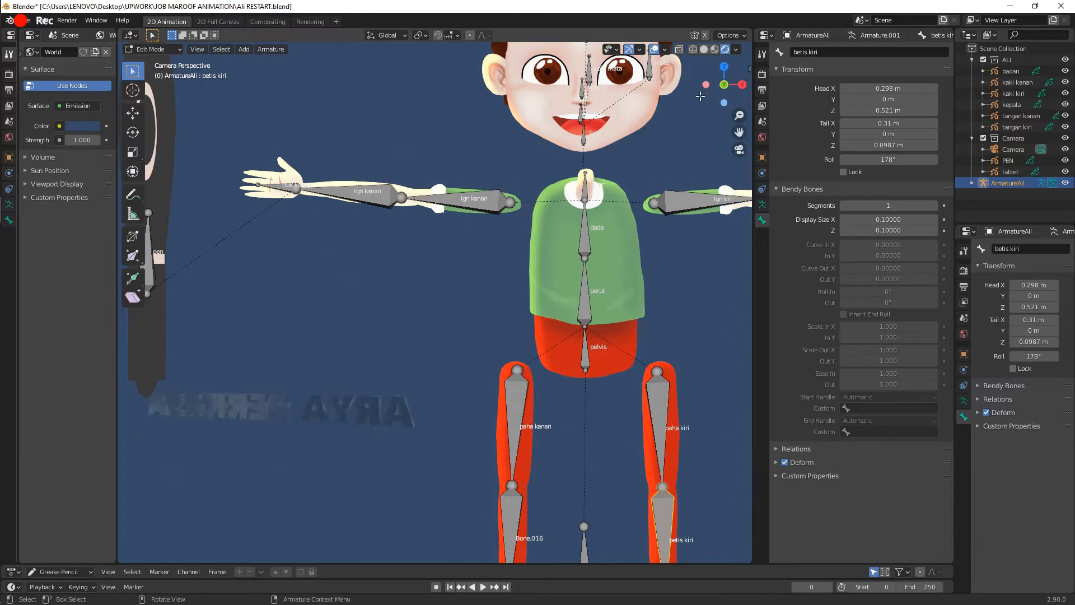
Rename the shin bone of the character's right leg as "betis kanan"
drag(739, 134, 703, 61)
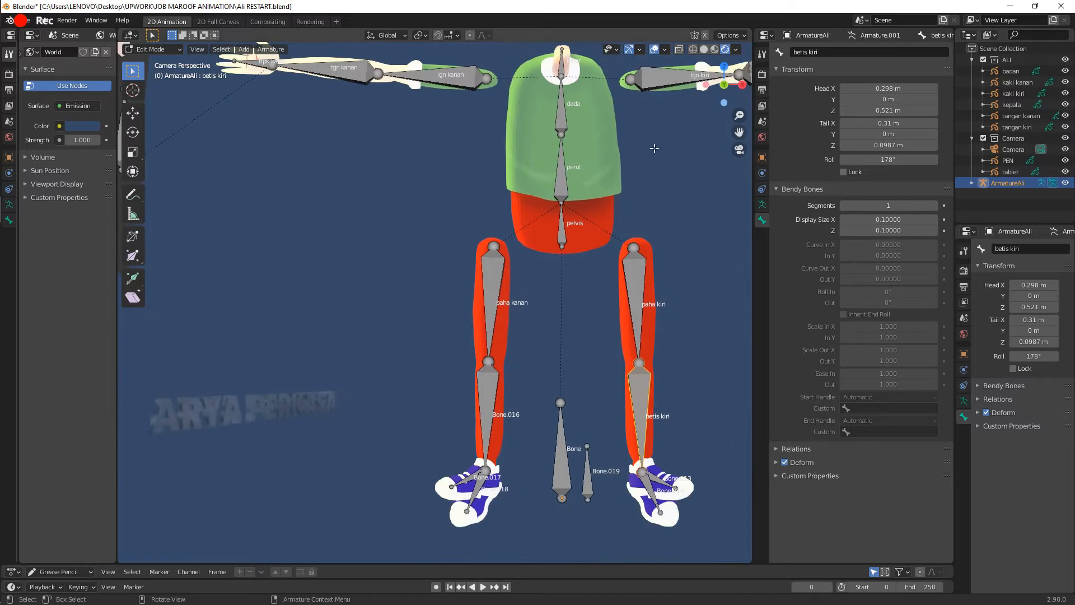
click(489, 403)
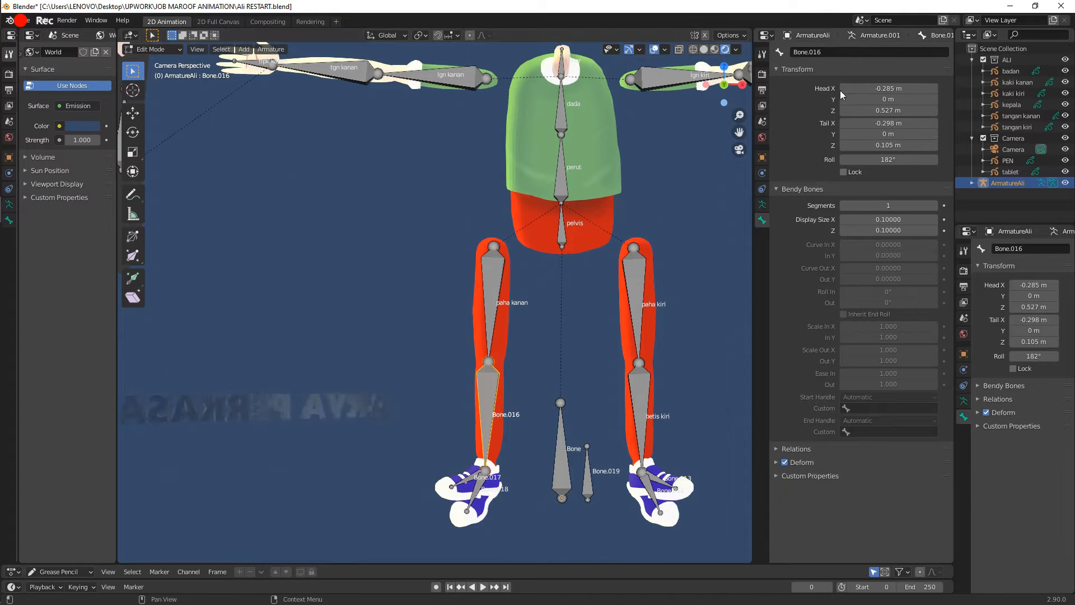
click(845, 52)
text(betis kanan)
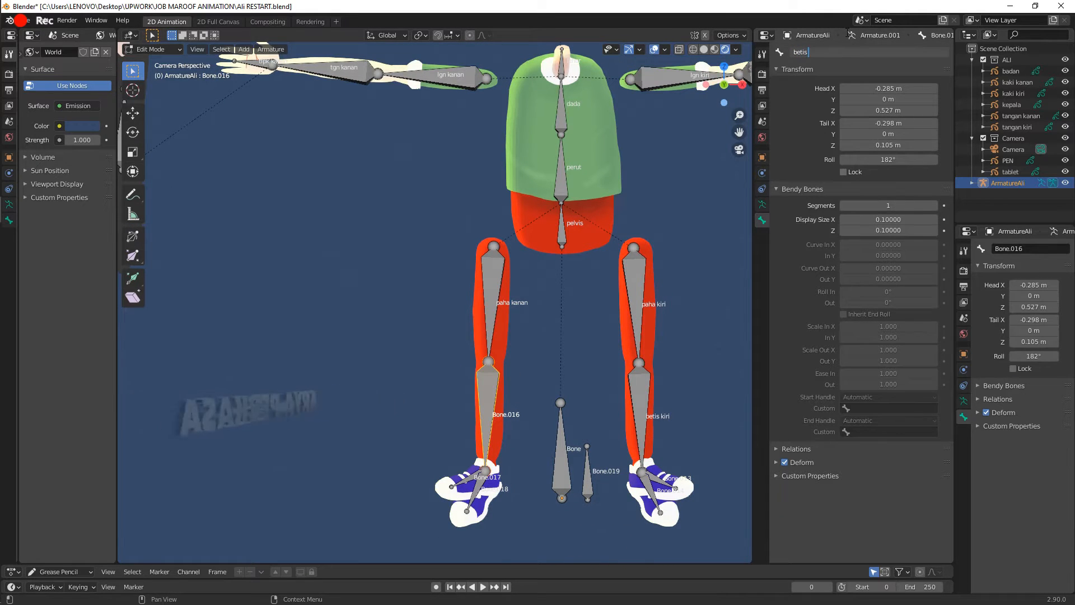
key(Return)
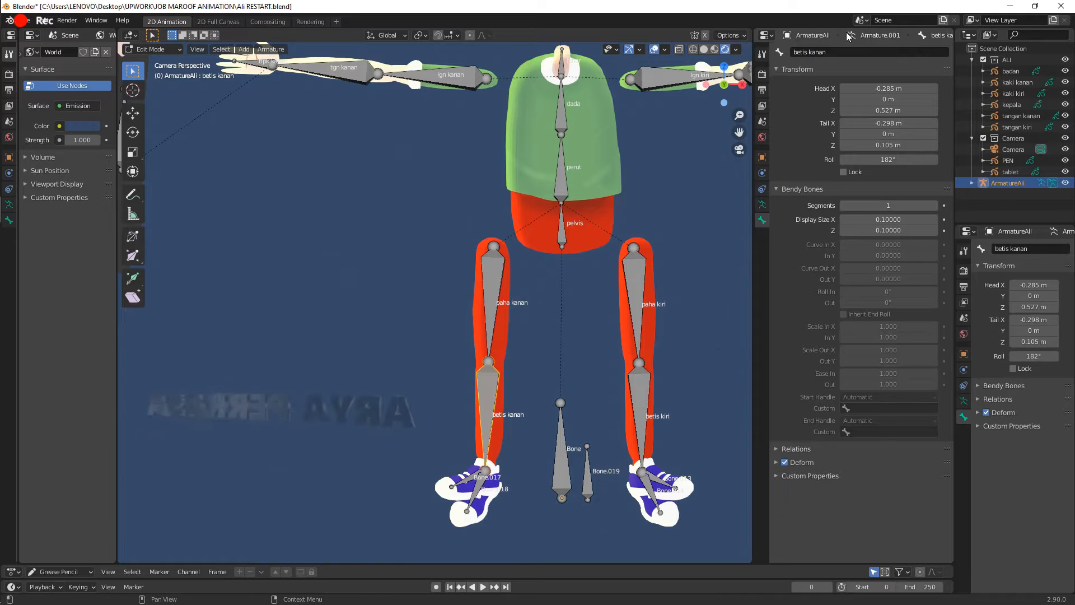
Rename the outer foot bone of the character's right leg as "kaki kanan a"
click(469, 480)
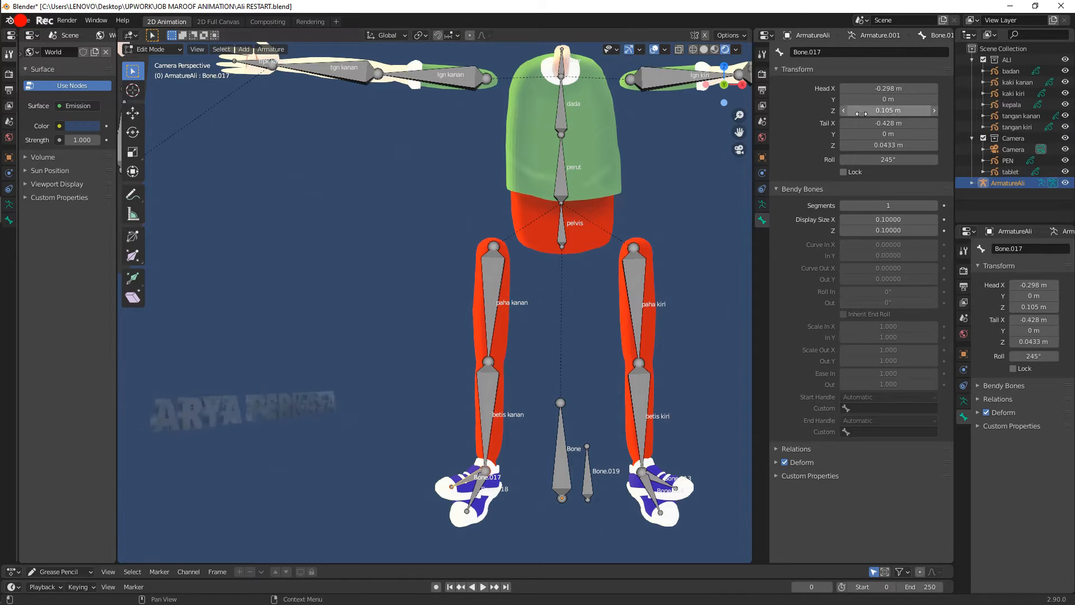
click(836, 55)
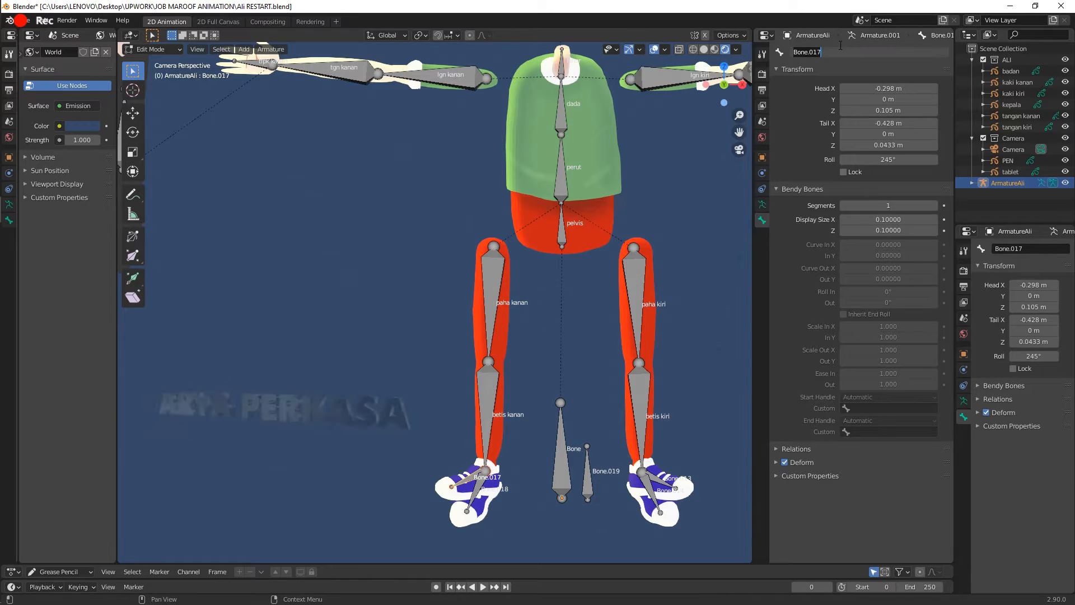
text(kaki kan)
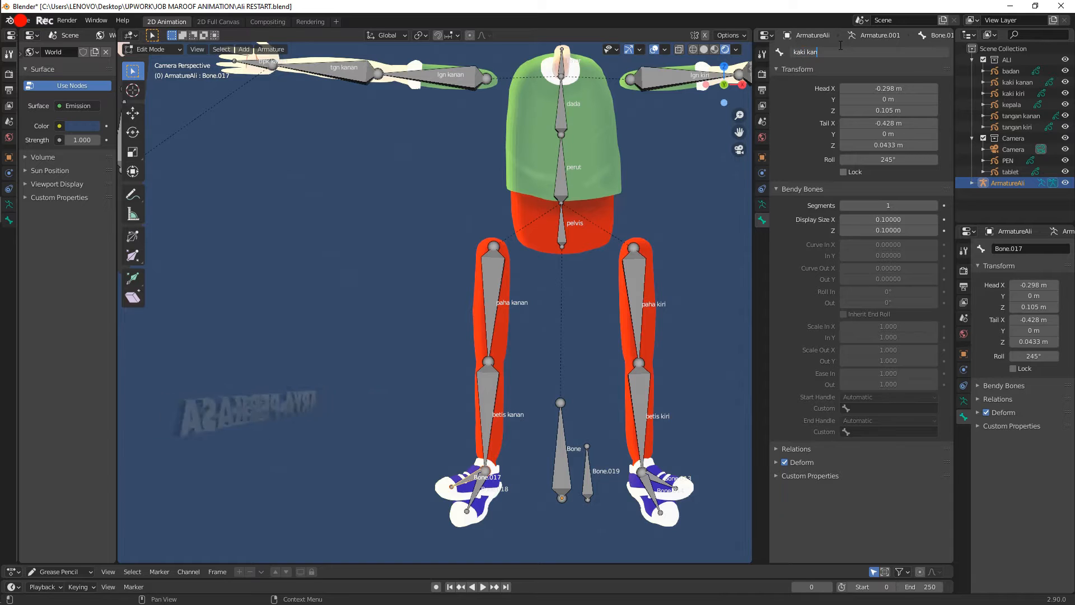
text(an)
key(Return)
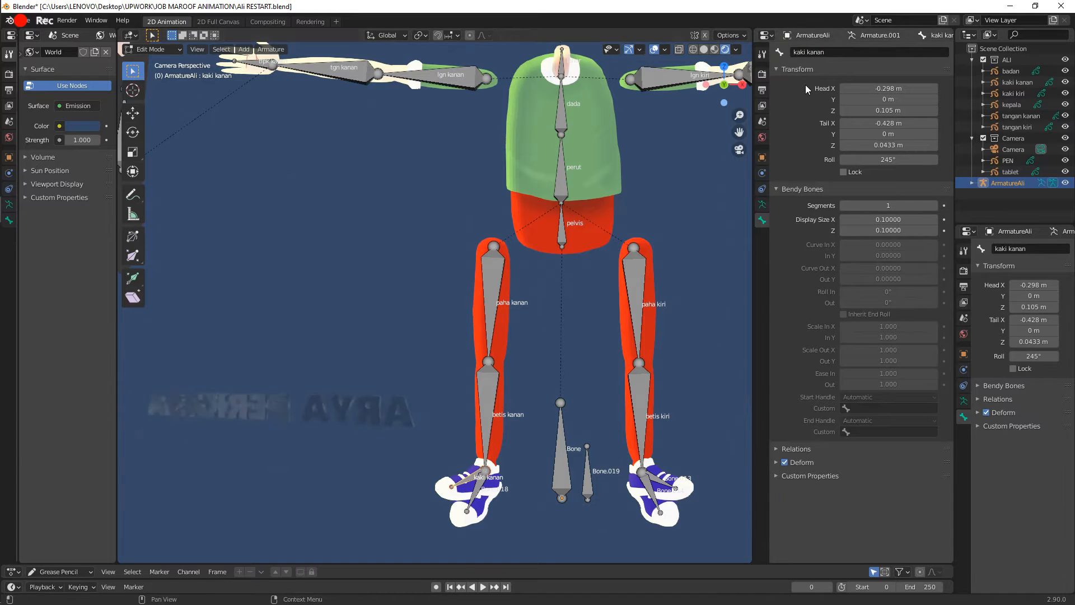
click(833, 55)
key(ctrl+c)
key(BackSpace)
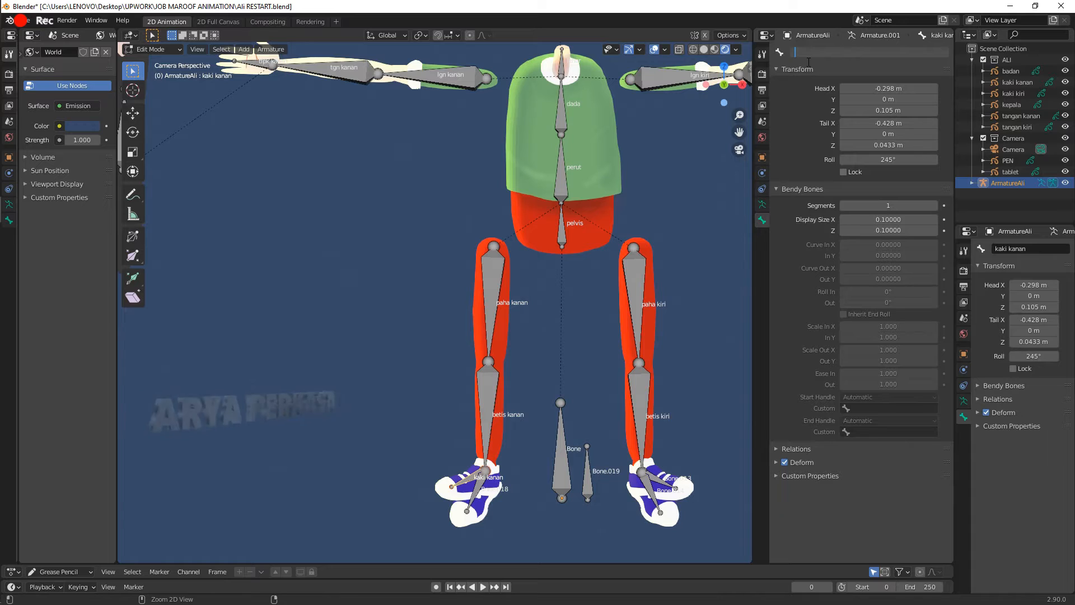
key(ctrl+v)
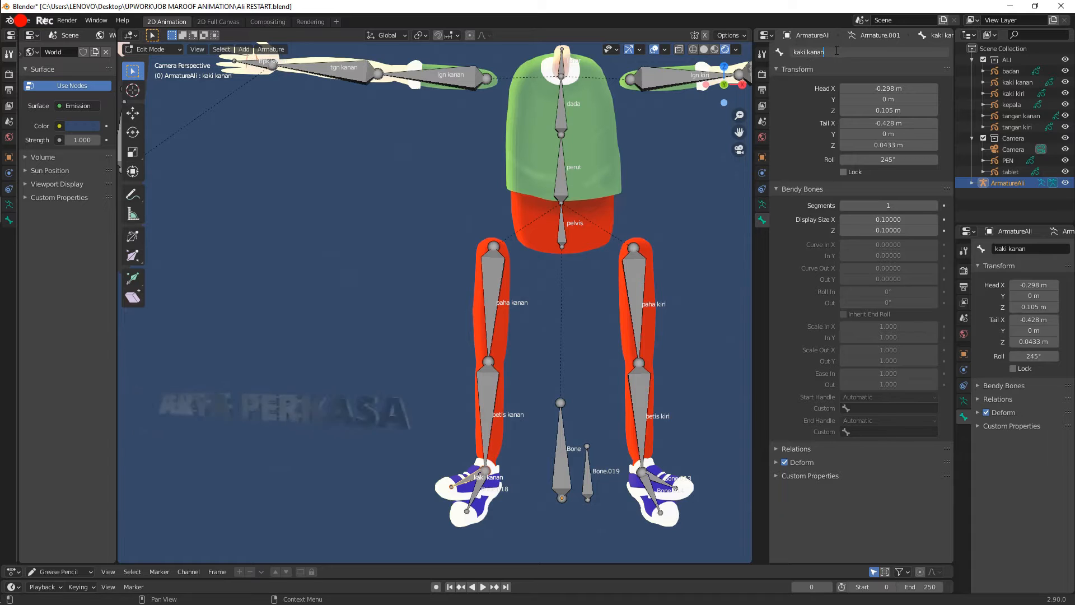
Rename the lower foot bone of the character's right leg as "kaki kanan b"
click(482, 490)
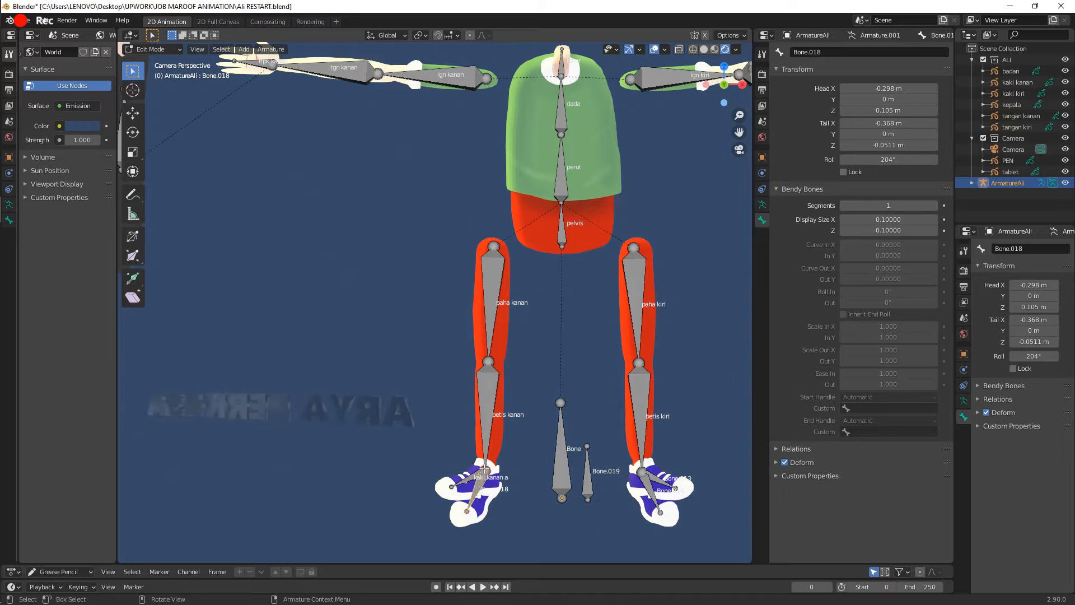
click(832, 53)
text(k)
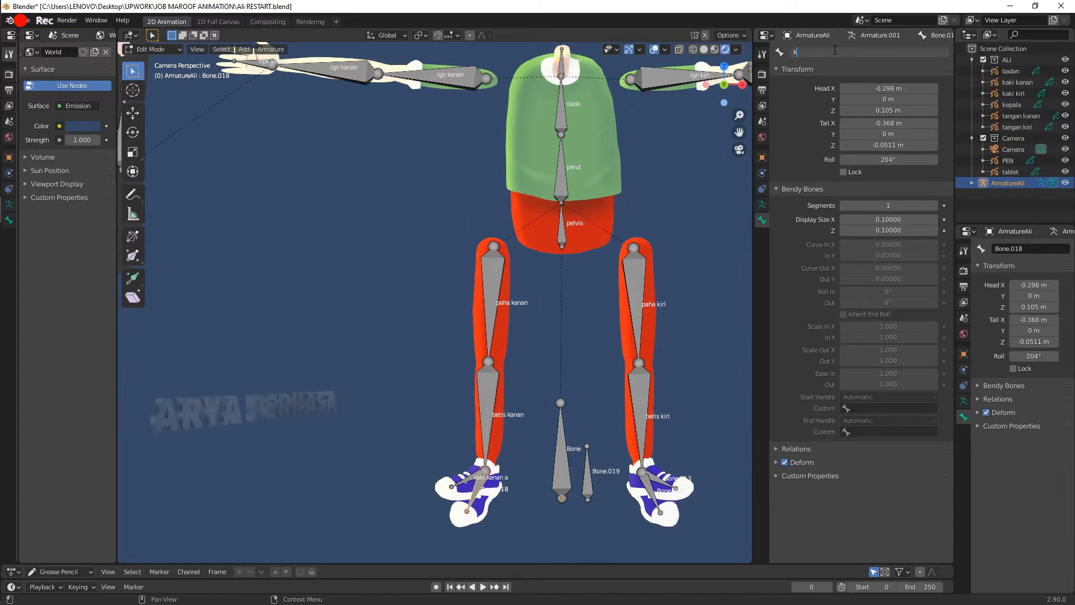
text(ak)
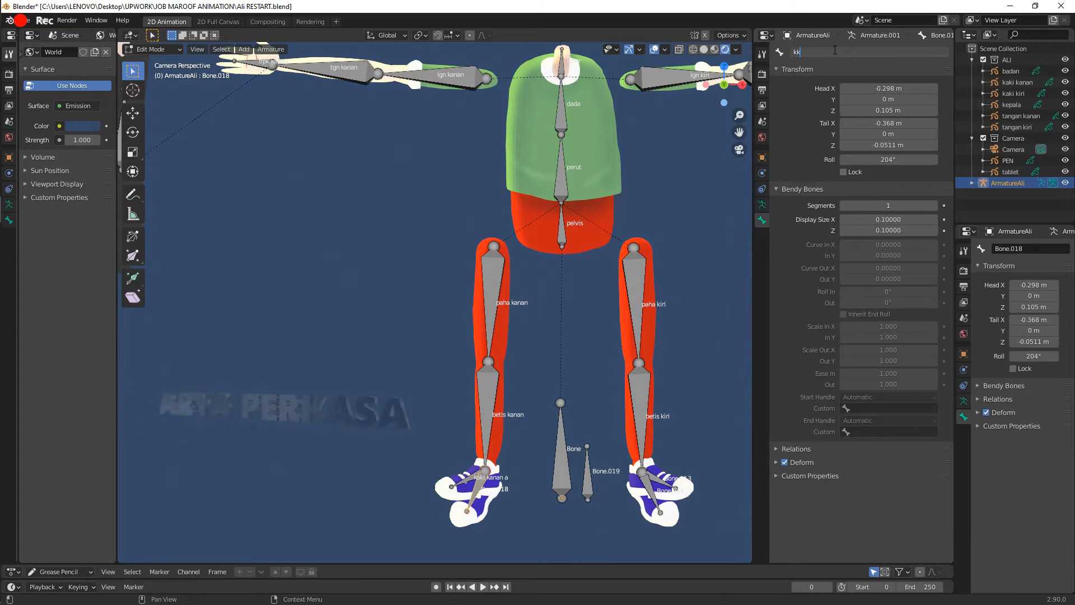
text(i kana)
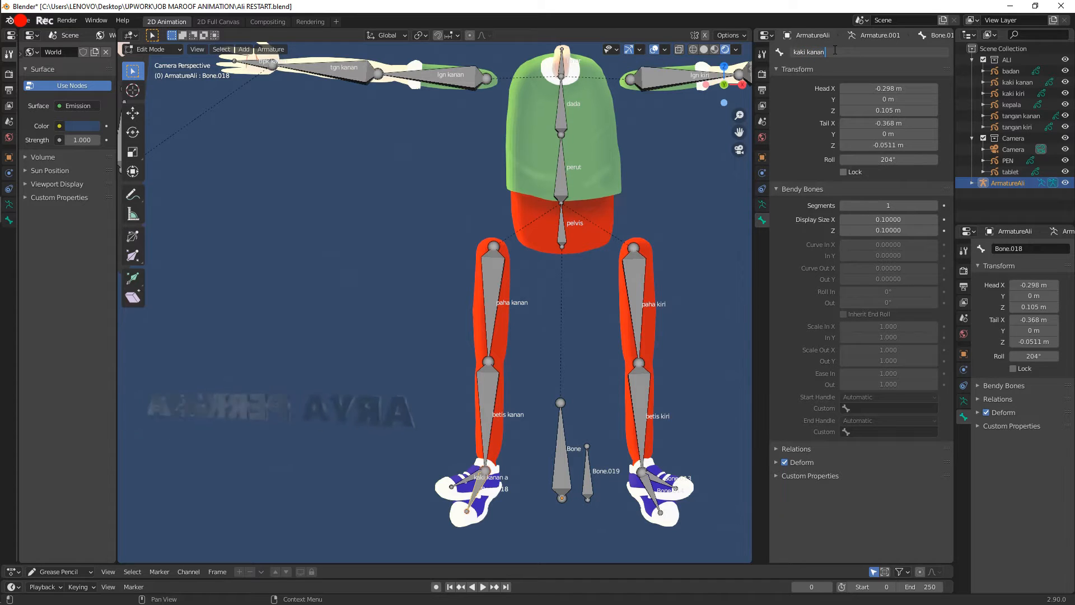
text(n)
key(Return)
Rename the small bone beside the root bone between the feet as "shad"
click(593, 405)
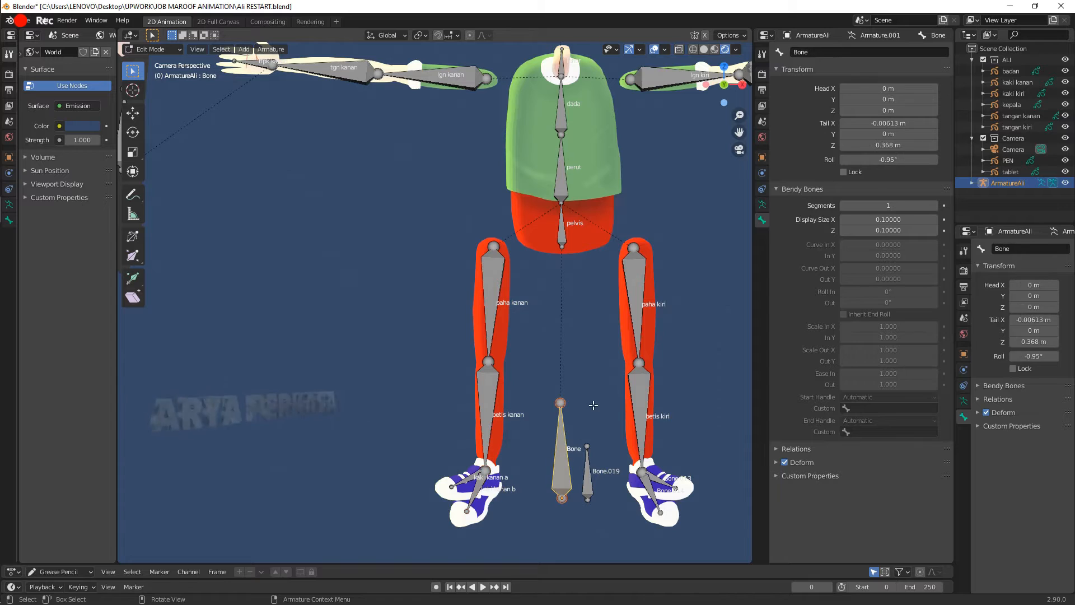
click(588, 471)
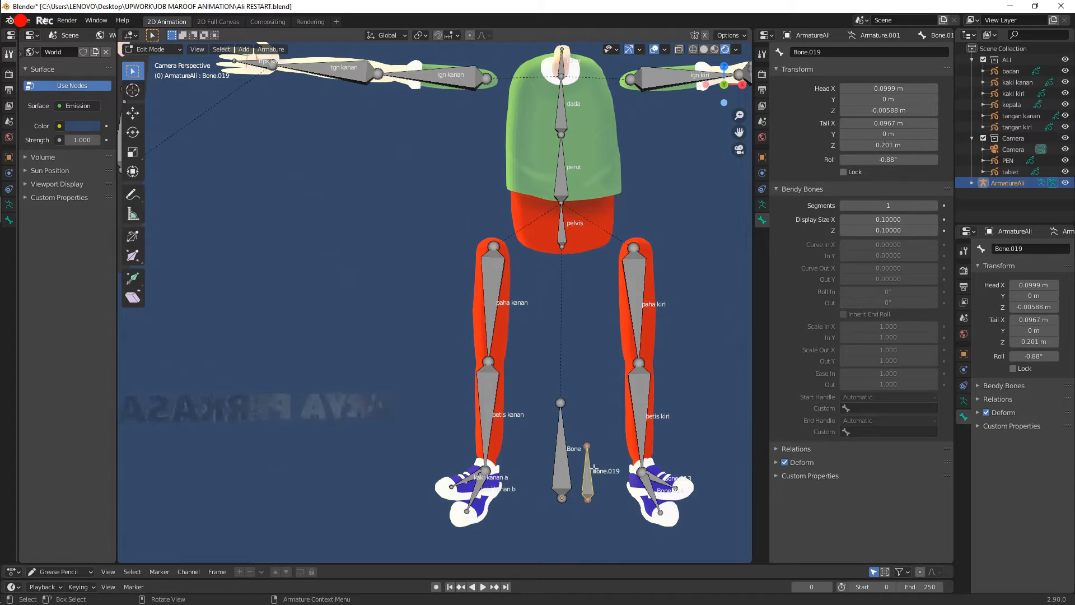
click(832, 56)
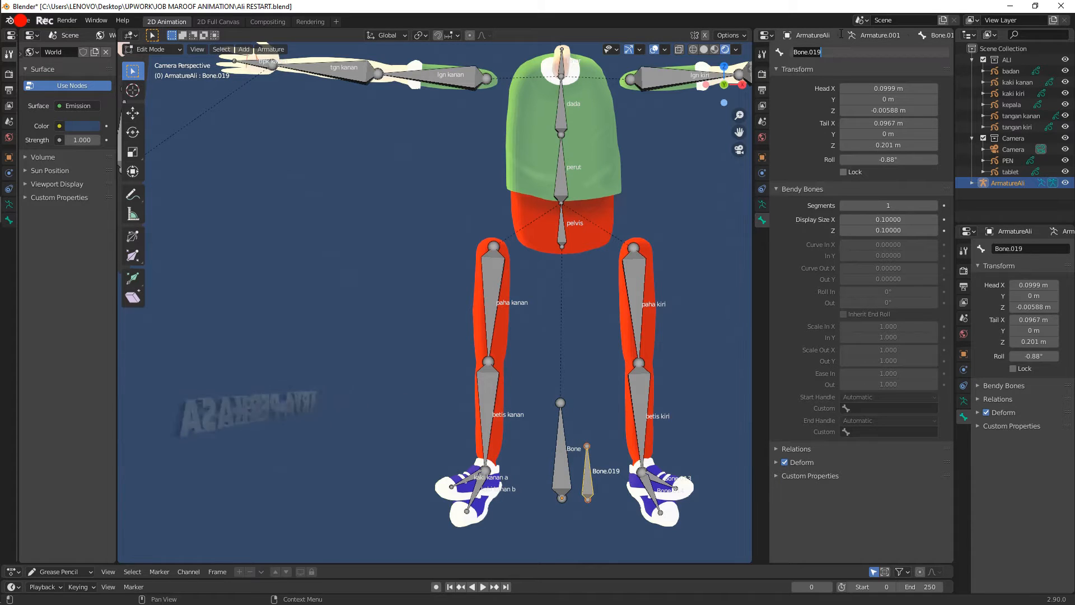
text(sha)
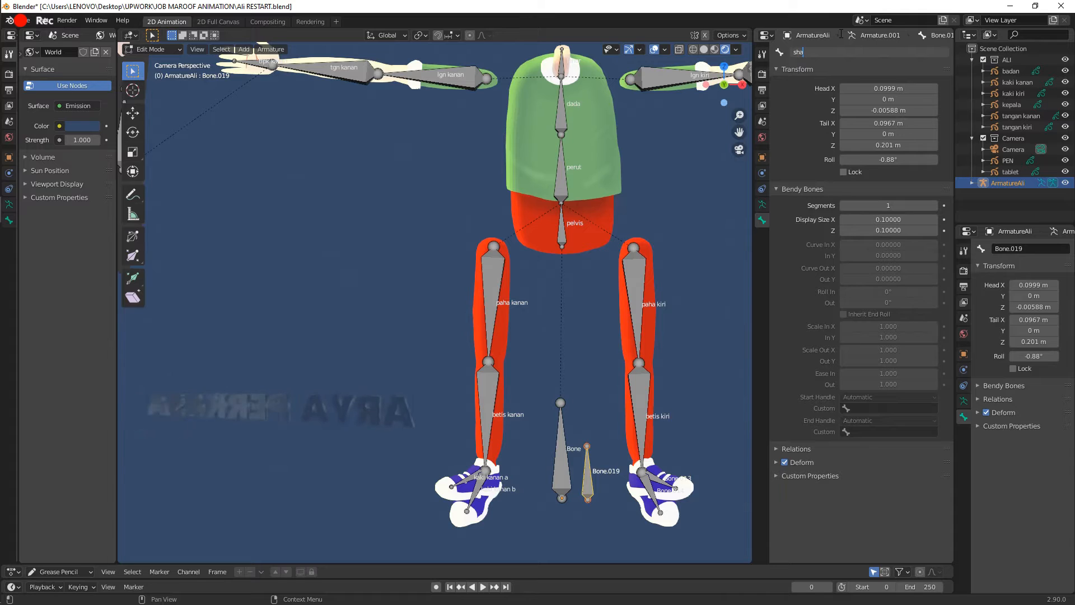
text(d)
key(Return)
Rename the lower foot bone of the character's left leg as "kaki kiri b"
click(638, 311)
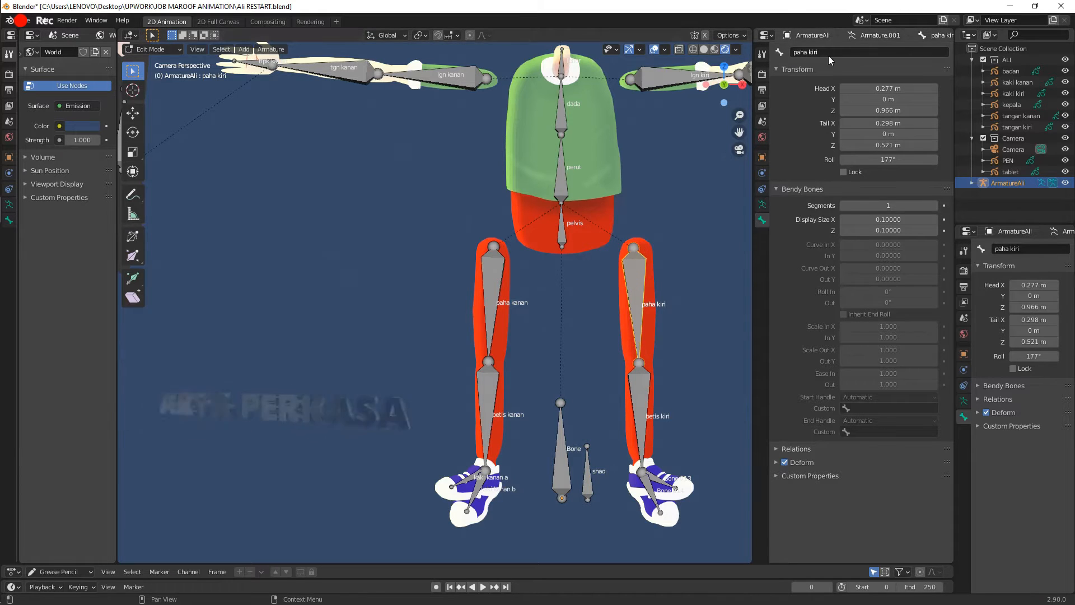
click(650, 486)
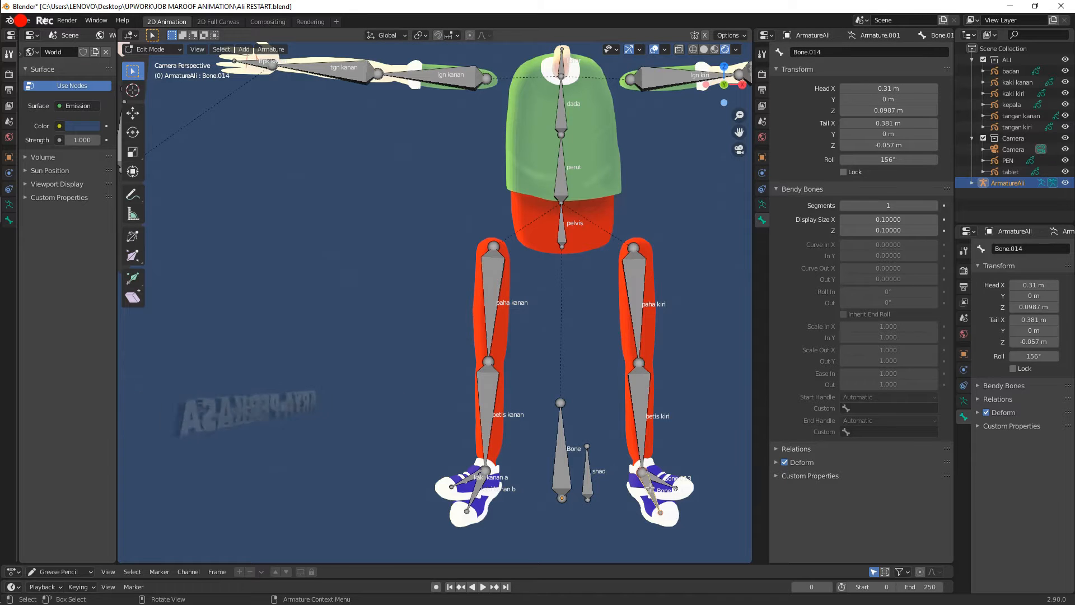
click(831, 54)
text(kaki)
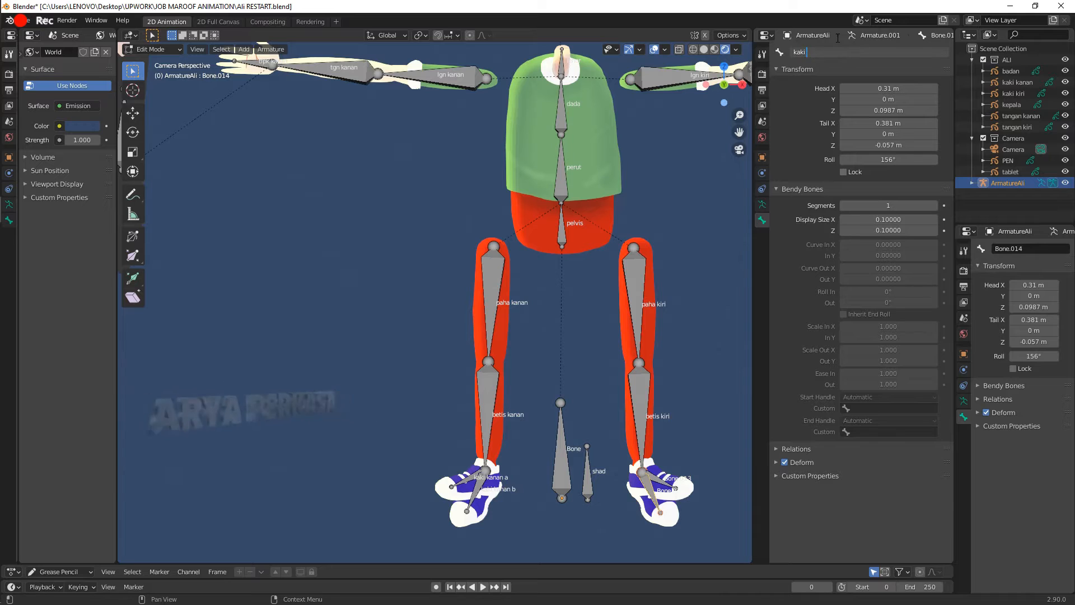
text( kiri)
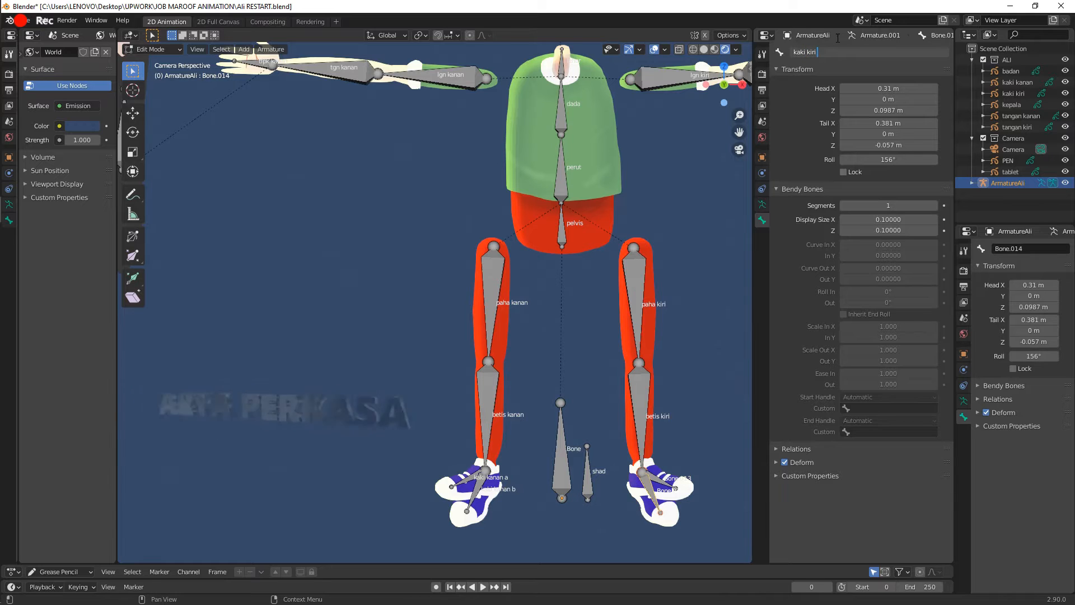
key(Return)
Rename the outer foot bone of the character's left leg as "kaki kiri a"
click(668, 467)
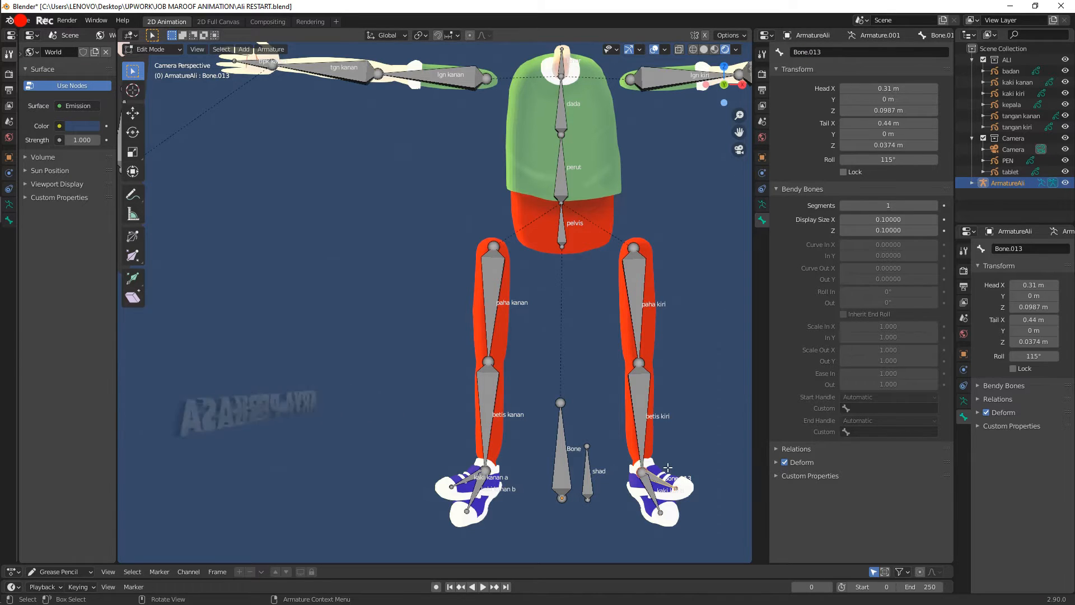
click(839, 55)
text(kaki)
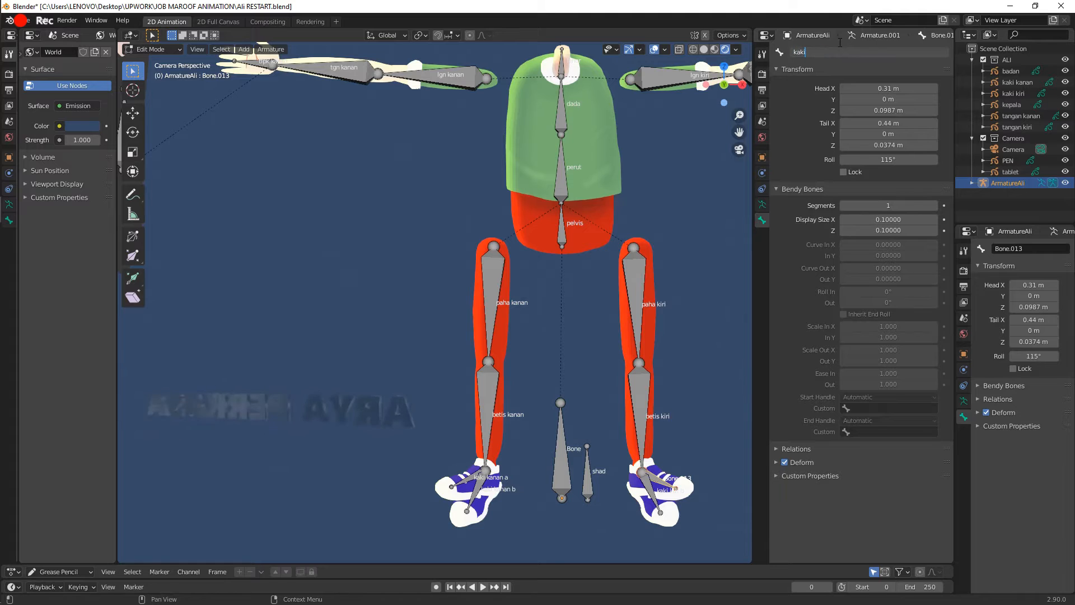
text( kiri)
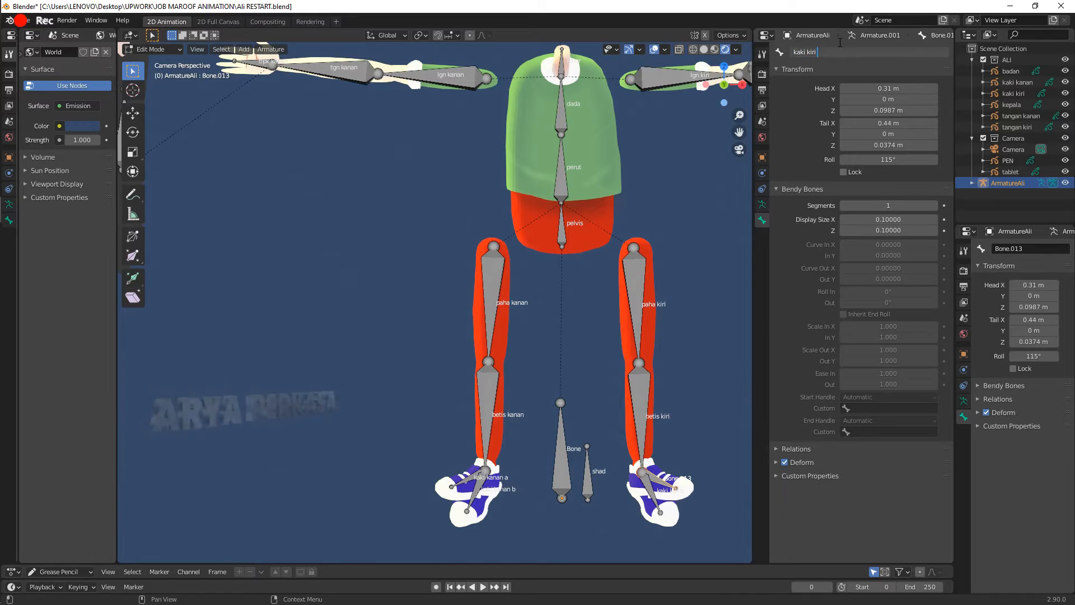
text( a)
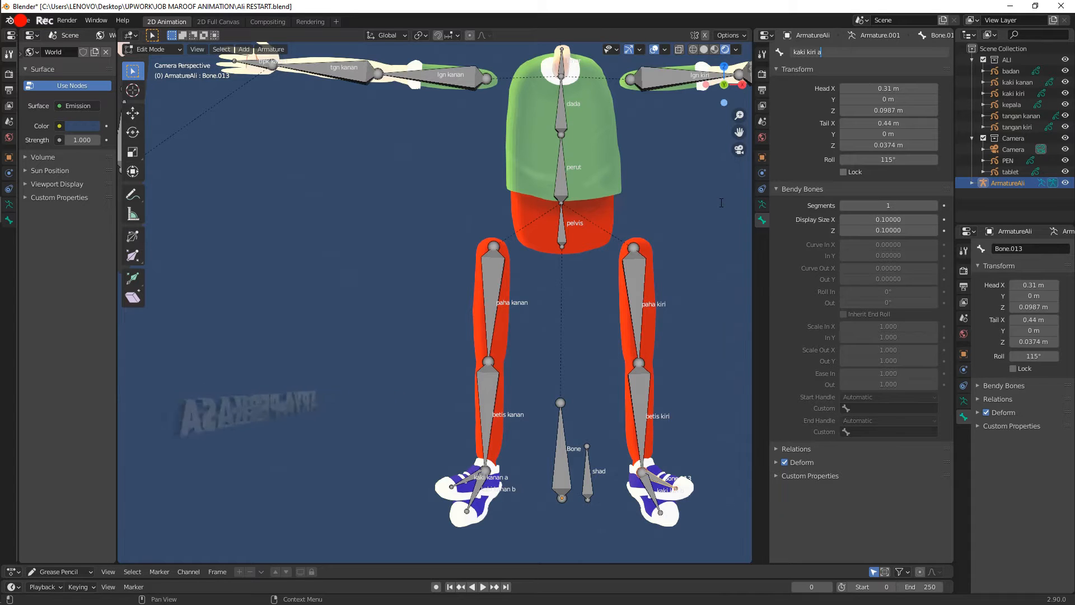
key(Return)
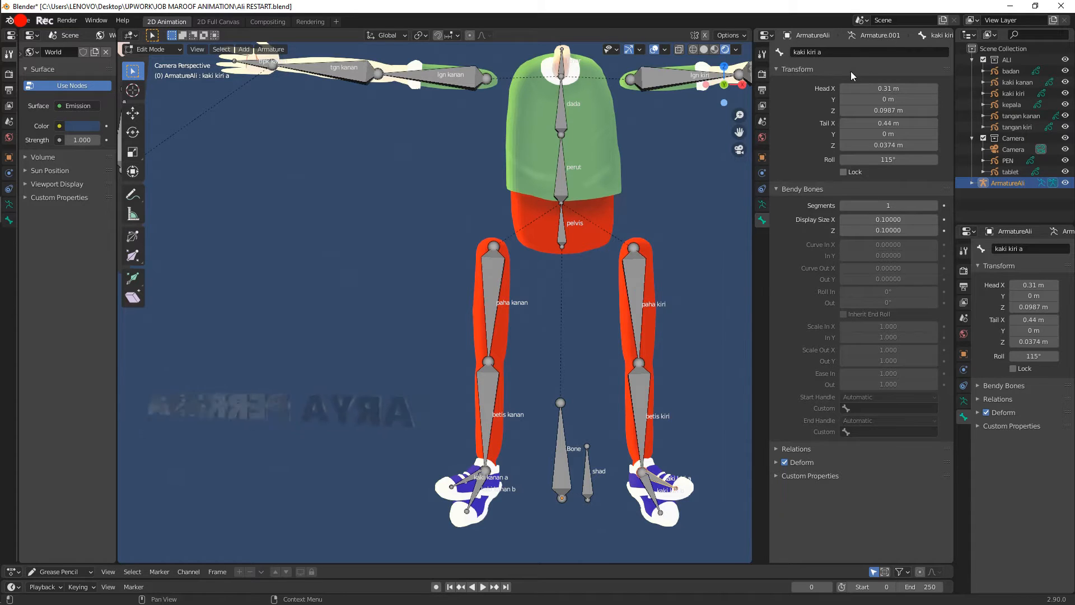
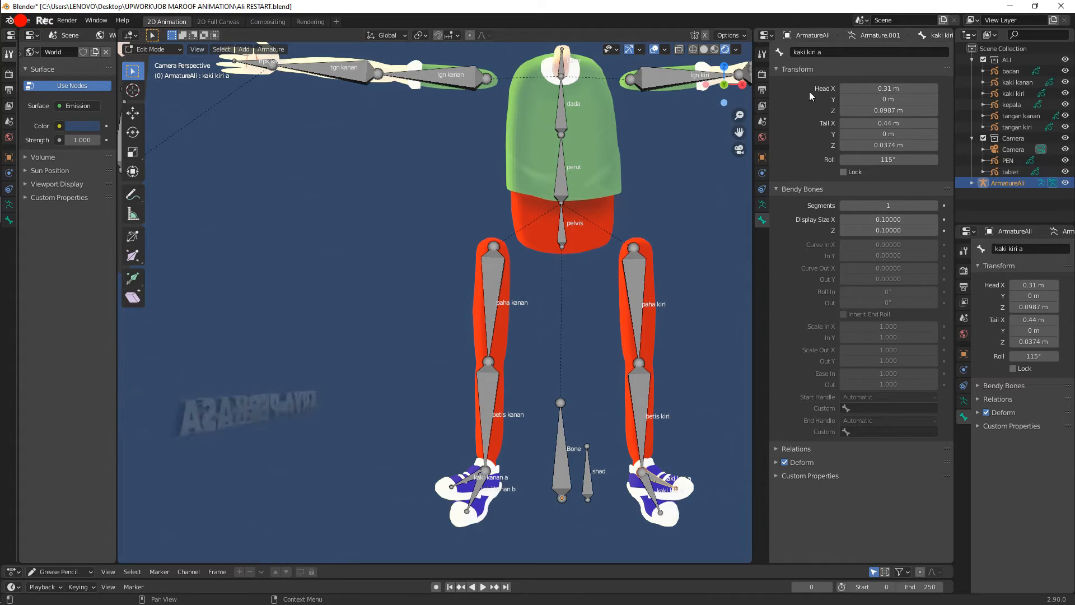
Go through the torso, root, leg, arm and face bones one by one to check their names
click(562, 228)
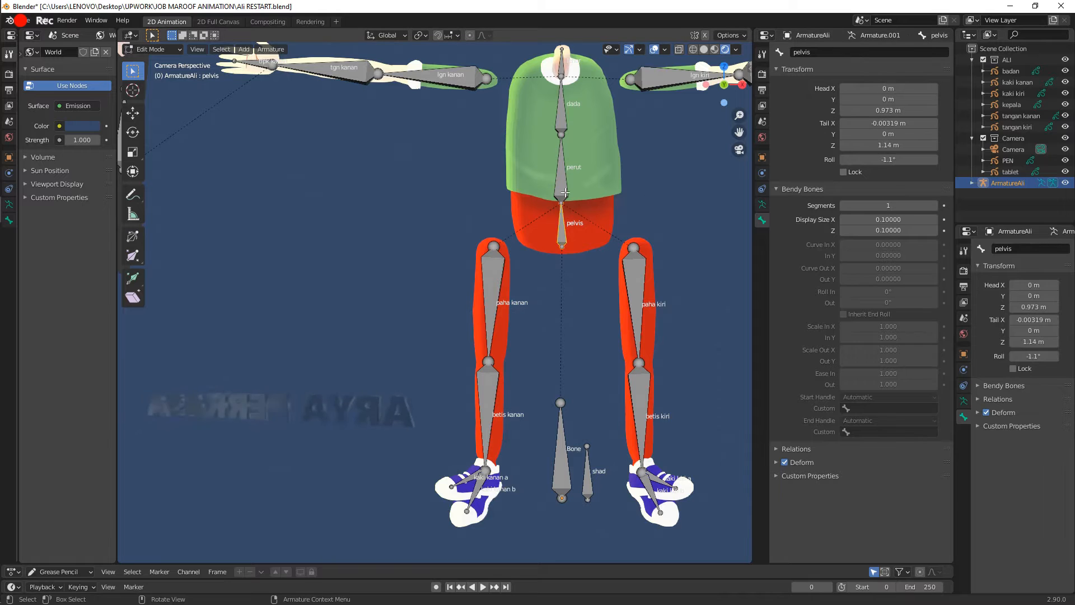
click(564, 190)
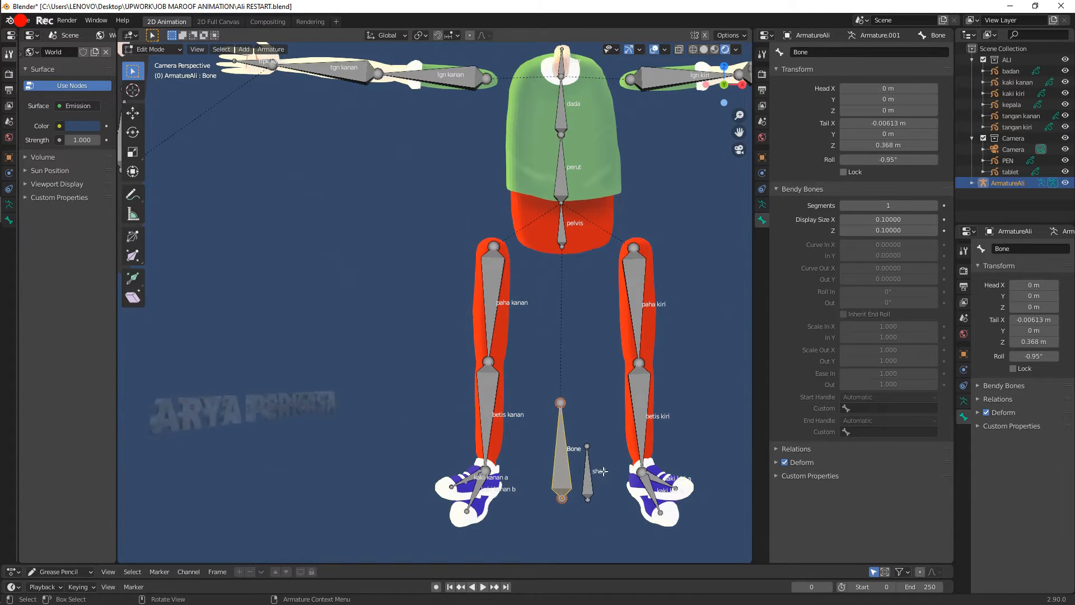
click(602, 471)
click(630, 436)
click(644, 480)
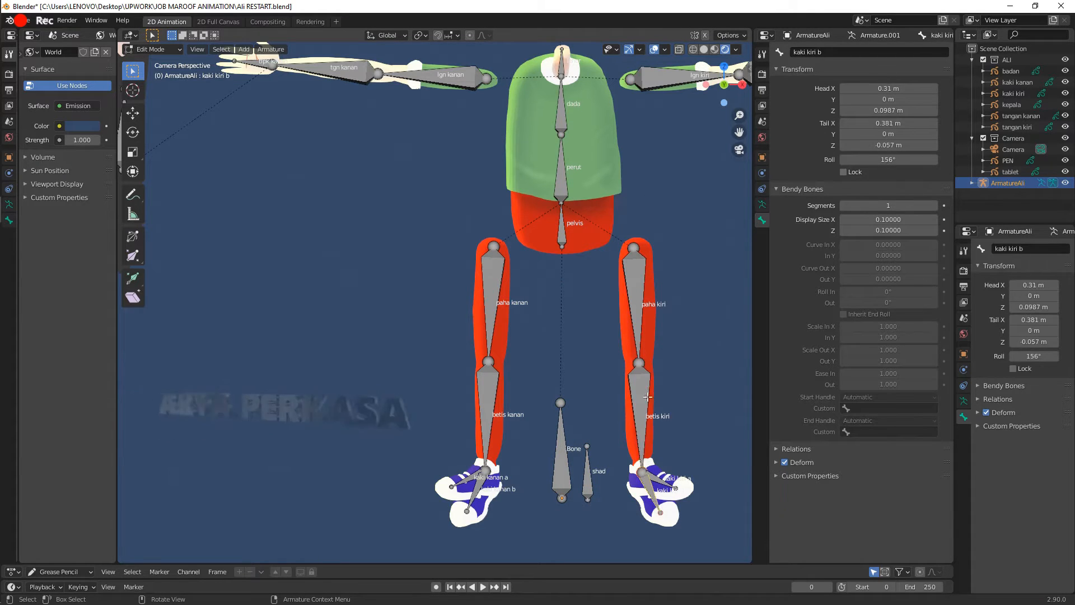
click(691, 81)
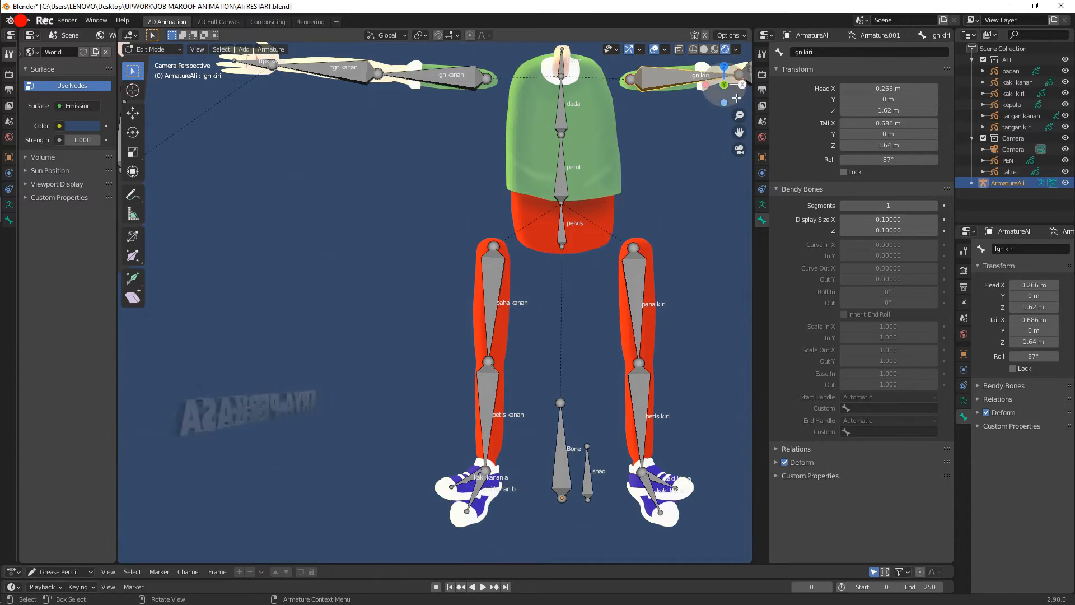
drag(739, 116, 667, 130)
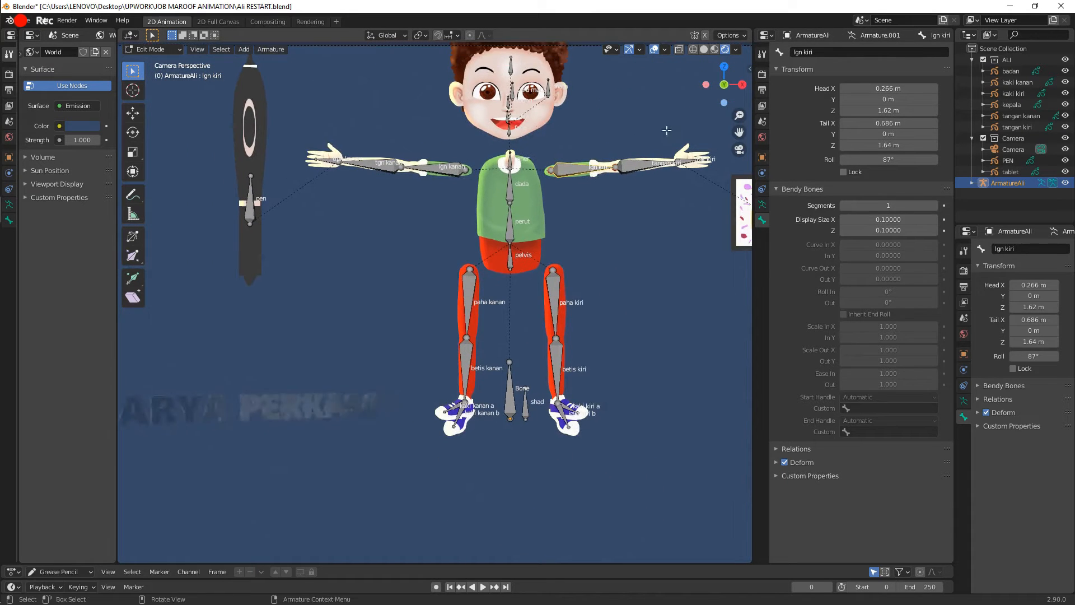
click(687, 161)
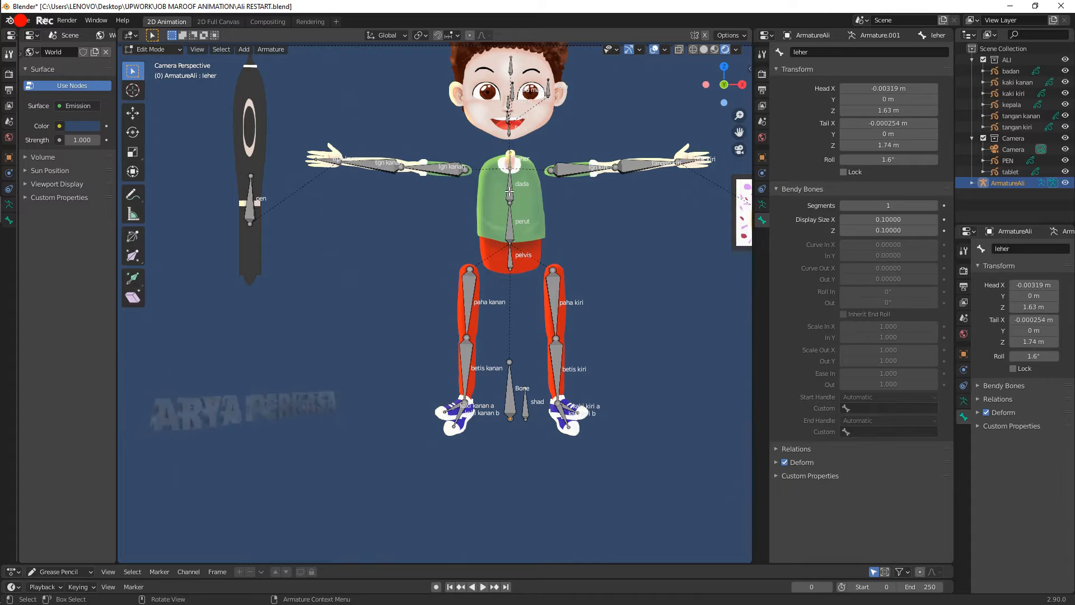
click(509, 190)
click(509, 226)
click(455, 169)
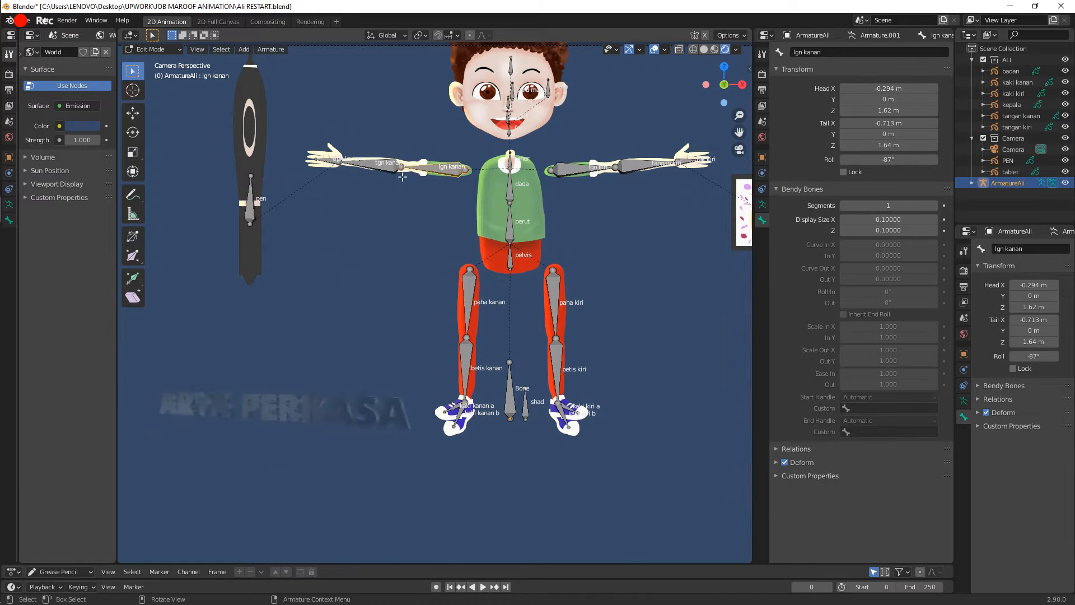
click(390, 162)
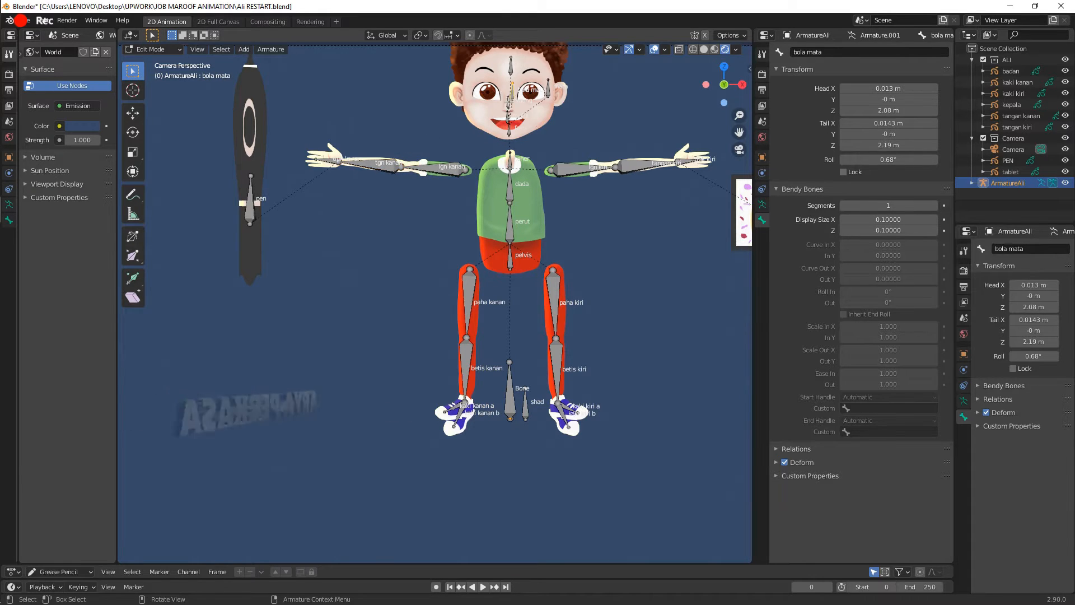
click(509, 106)
click(509, 124)
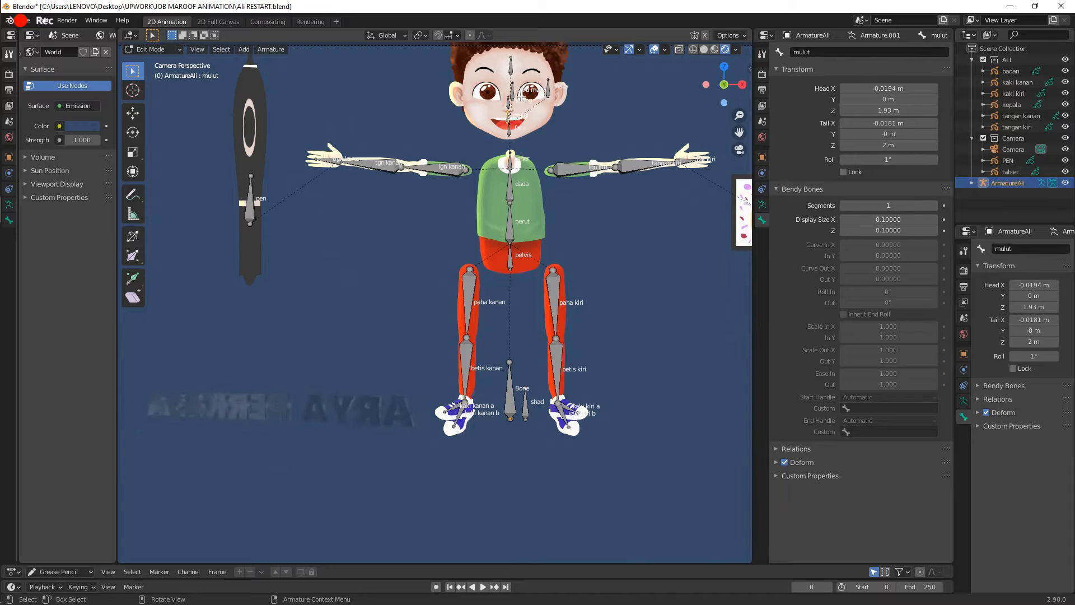
click(512, 94)
click(511, 68)
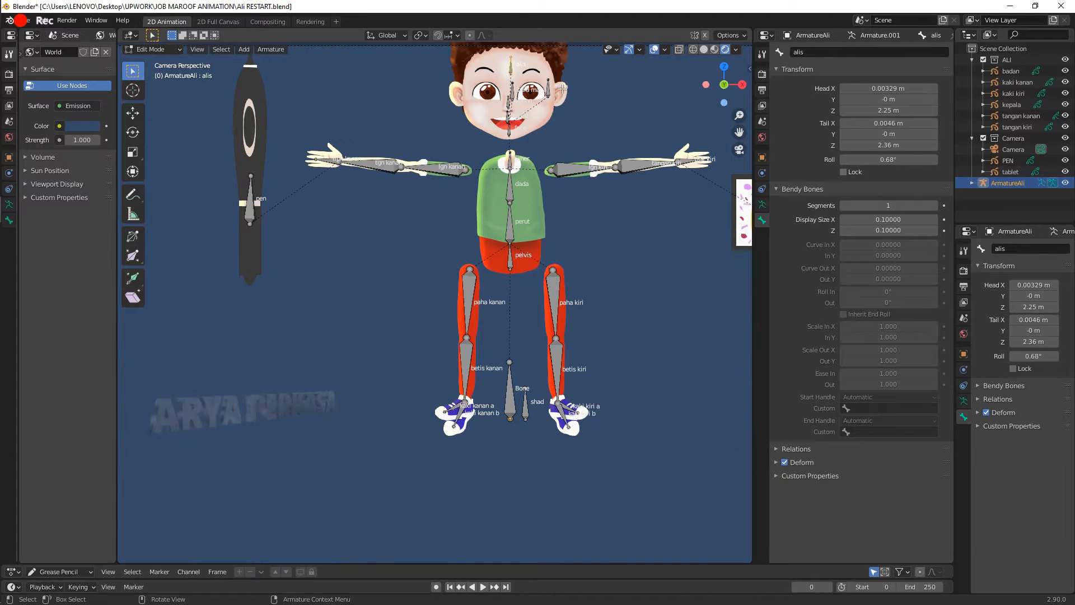
click(542, 108)
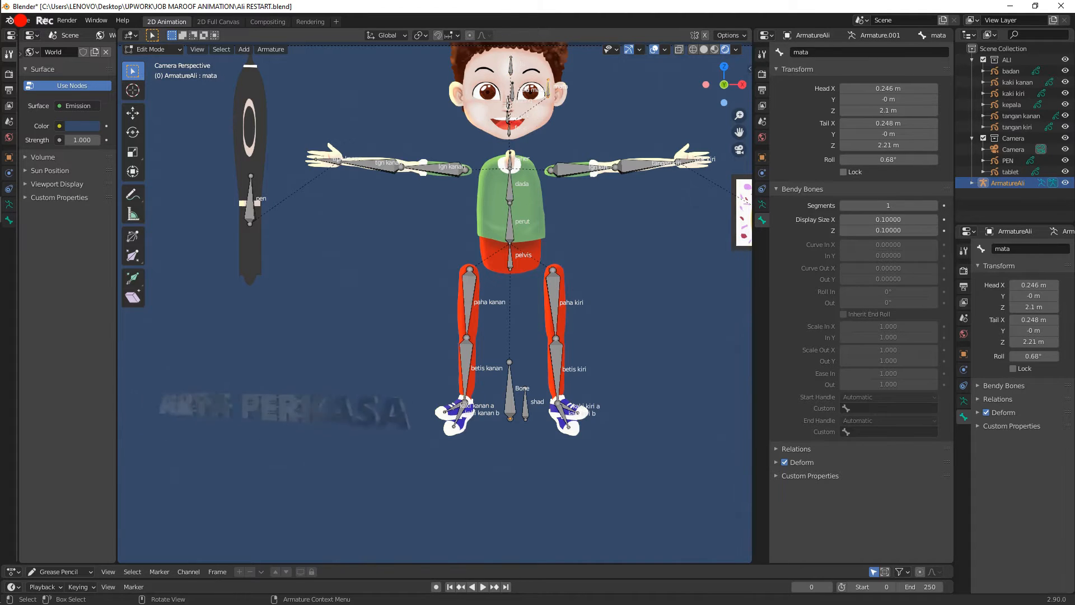
Select the eye bones on the character's face to check their names
click(522, 130)
click(527, 123)
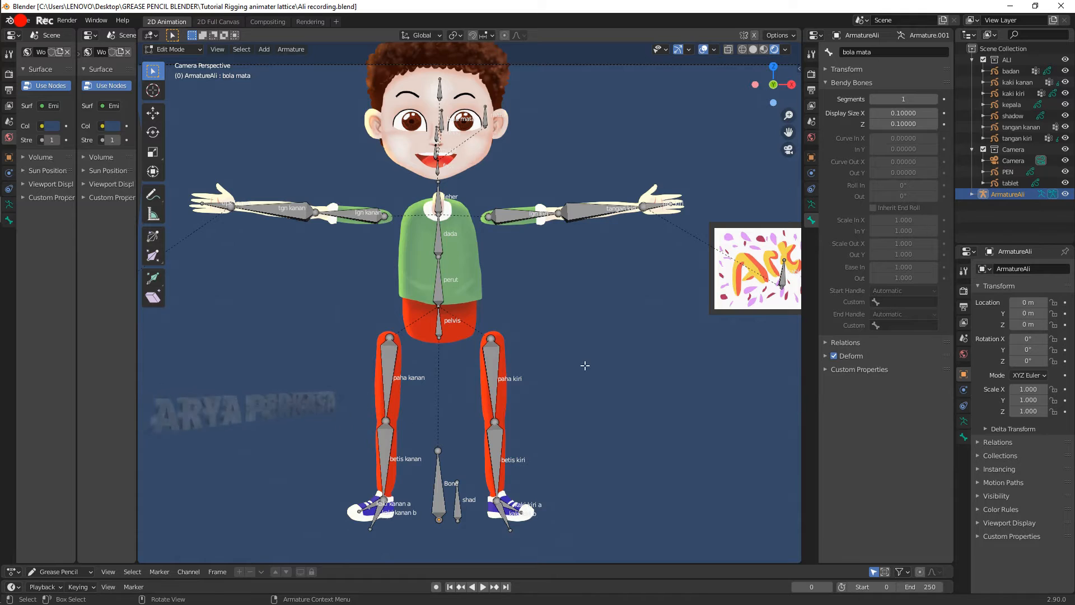
In Object Mode, select the ground shadow drawing beneath the feet and set its layer opacity to 0.185
middle_drag(586, 366, 618, 371)
drag(789, 116, 913, 28)
middle_drag(639, 235, 634, 321)
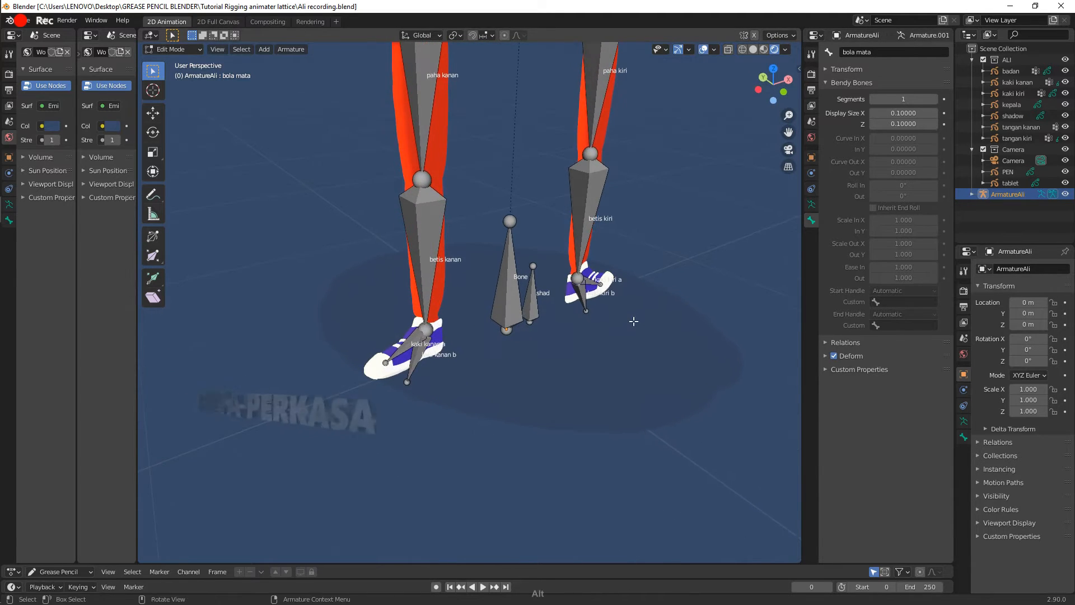
click(191, 51)
click(173, 70)
click(579, 342)
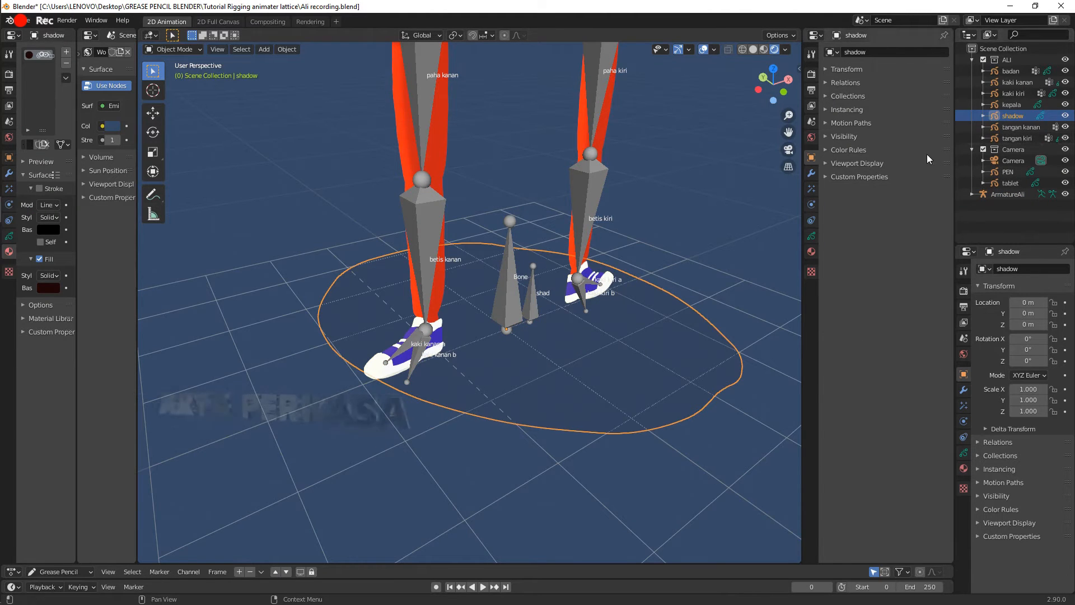
click(812, 236)
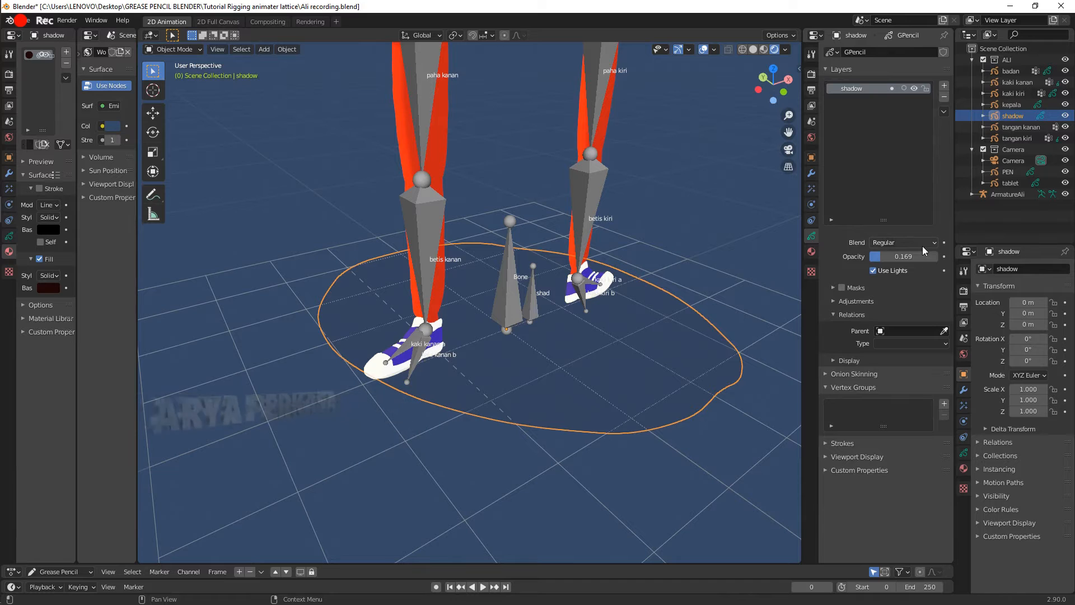
drag(884, 259, 891, 260)
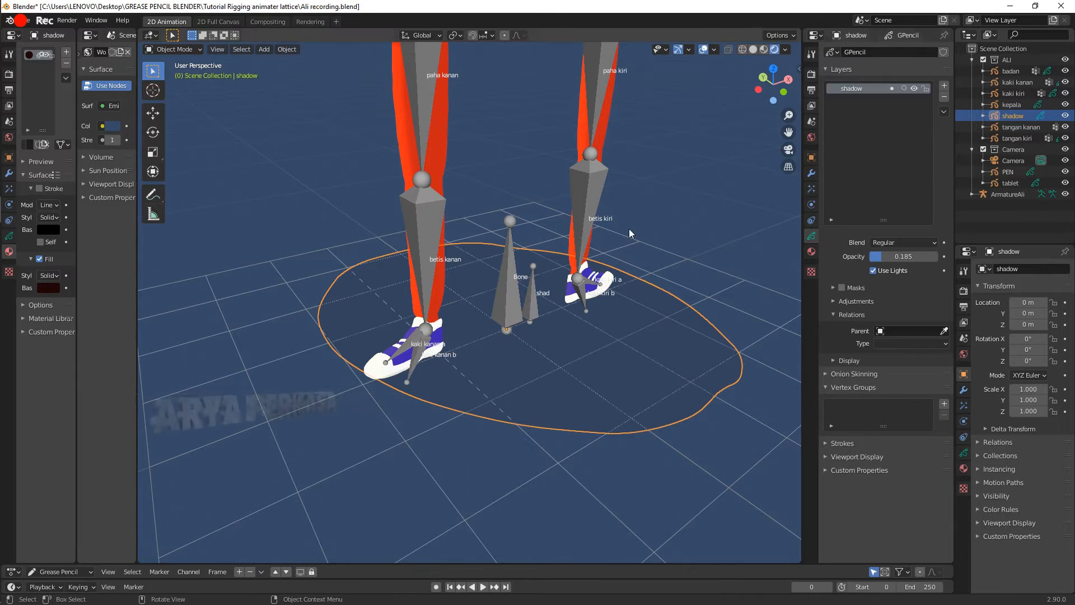
click(181, 50)
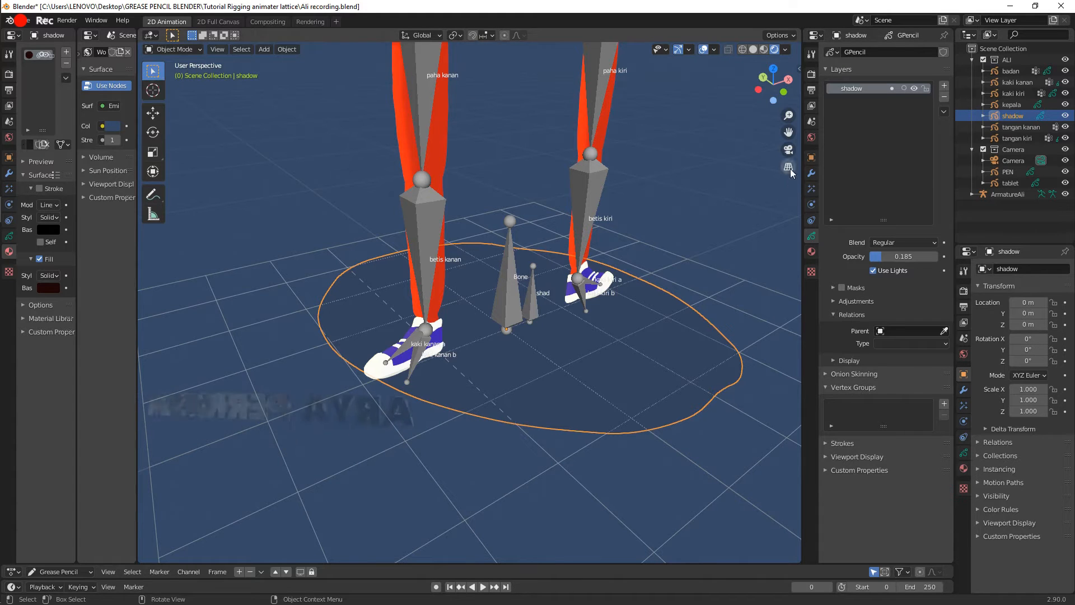
click(789, 150)
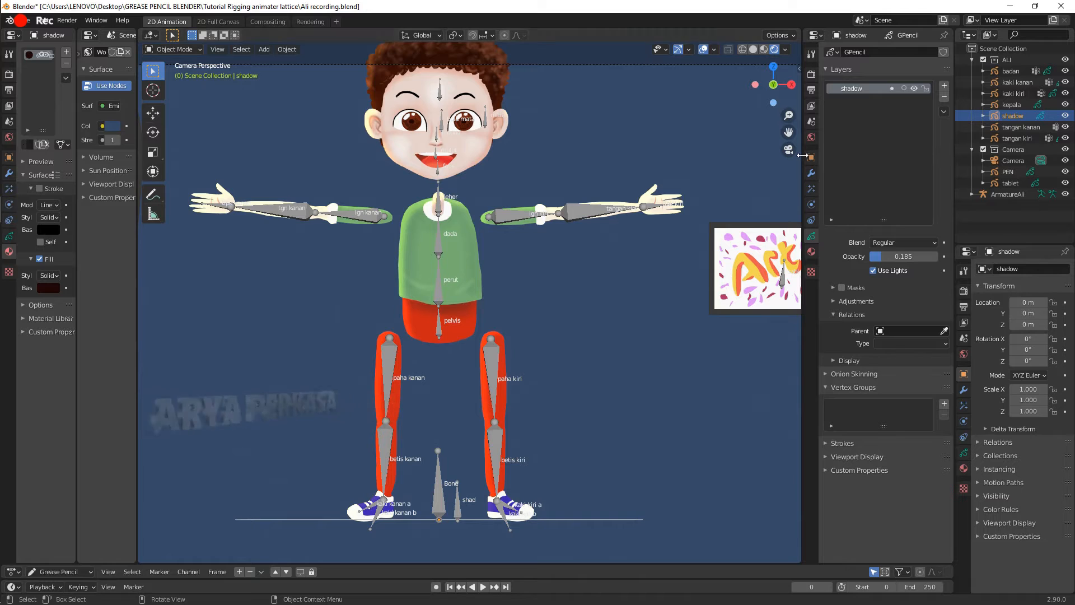
Select the chin bone in the armature's Edit Mode to identify it as the face bone, and return to Object Mode
mouse_move(789, 115)
mouse_down()
mouse_move(789, 92)
mouse_move(700, 367)
mouse_move(788, 102)
mouse_up()
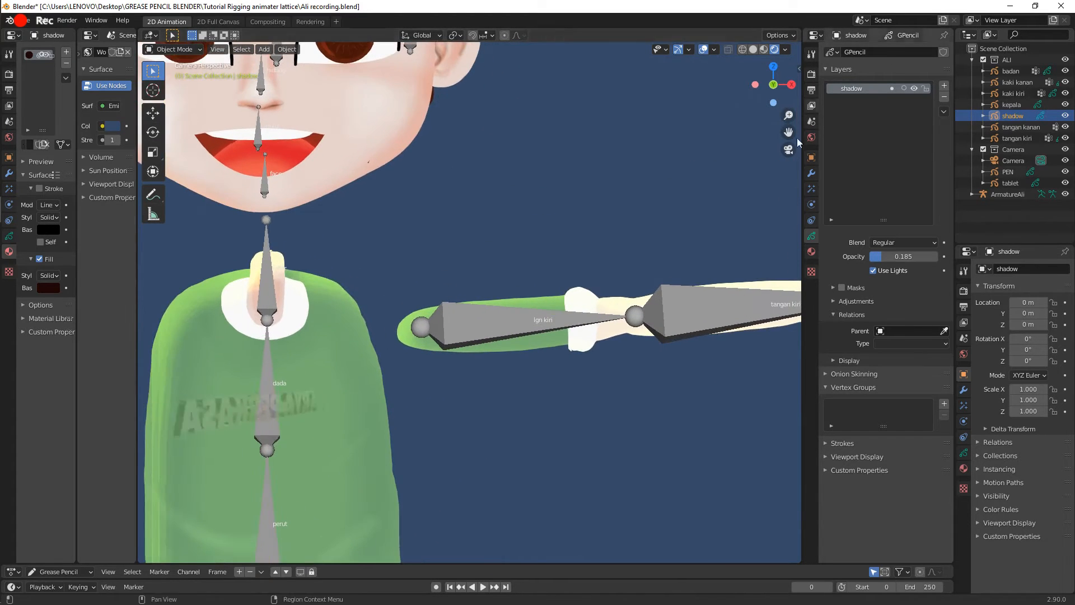
click(788, 150)
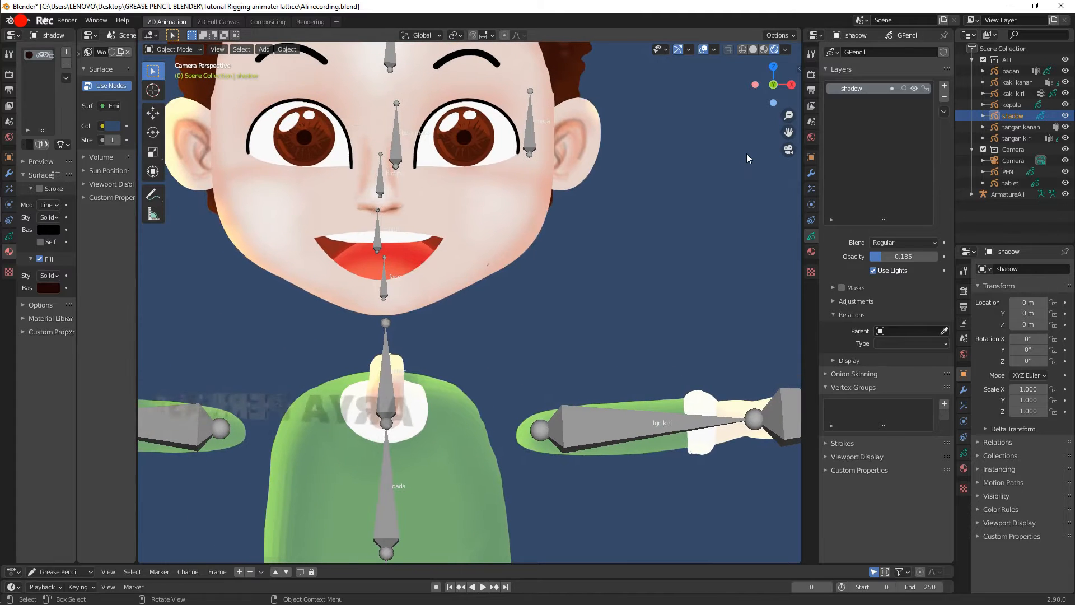
click(387, 293)
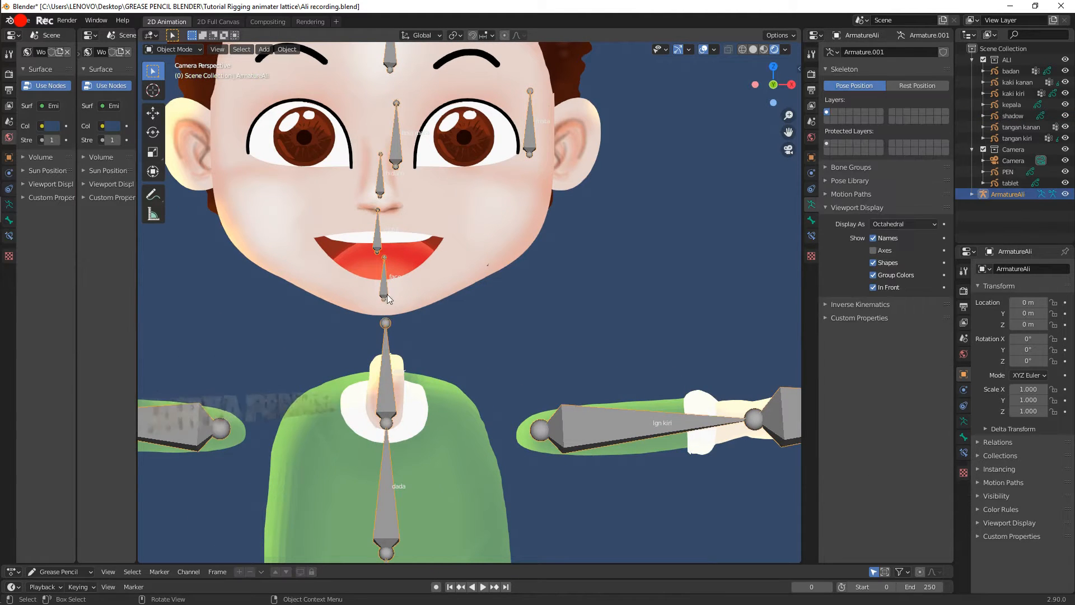
click(174, 49)
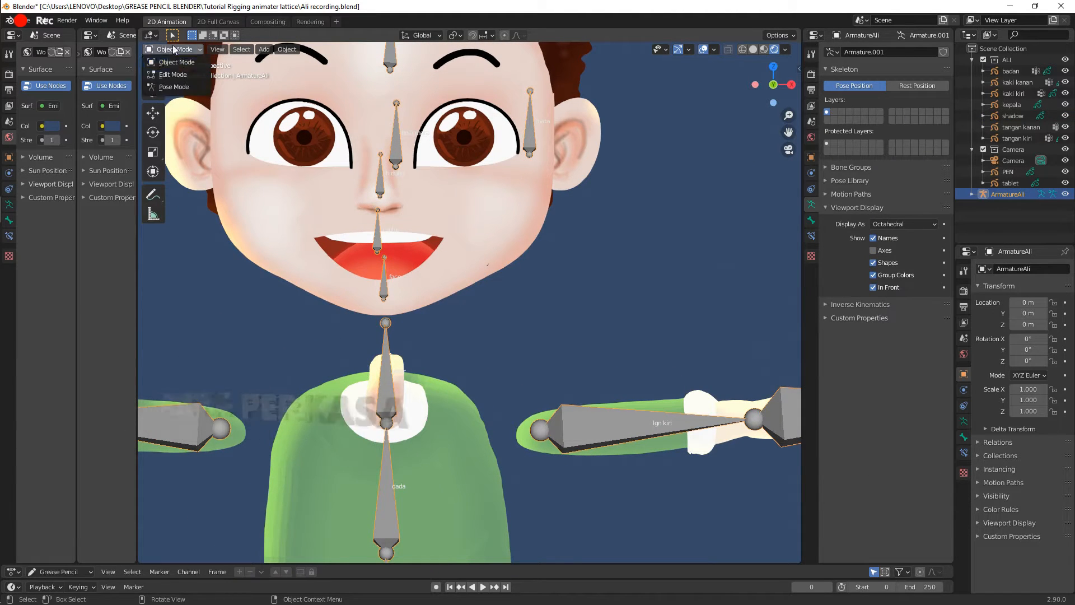
click(168, 71)
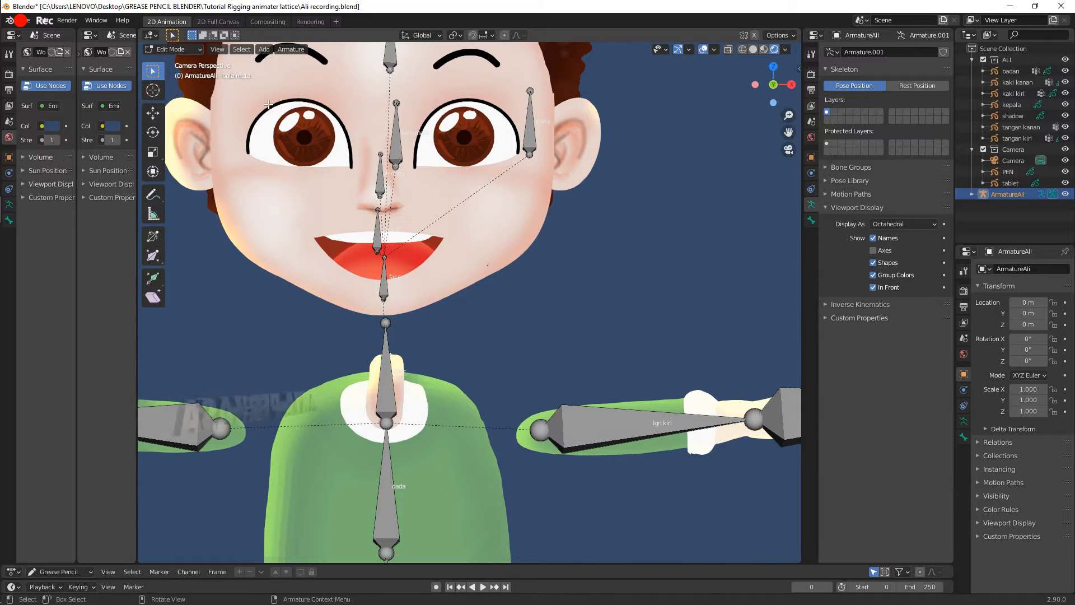
click(385, 292)
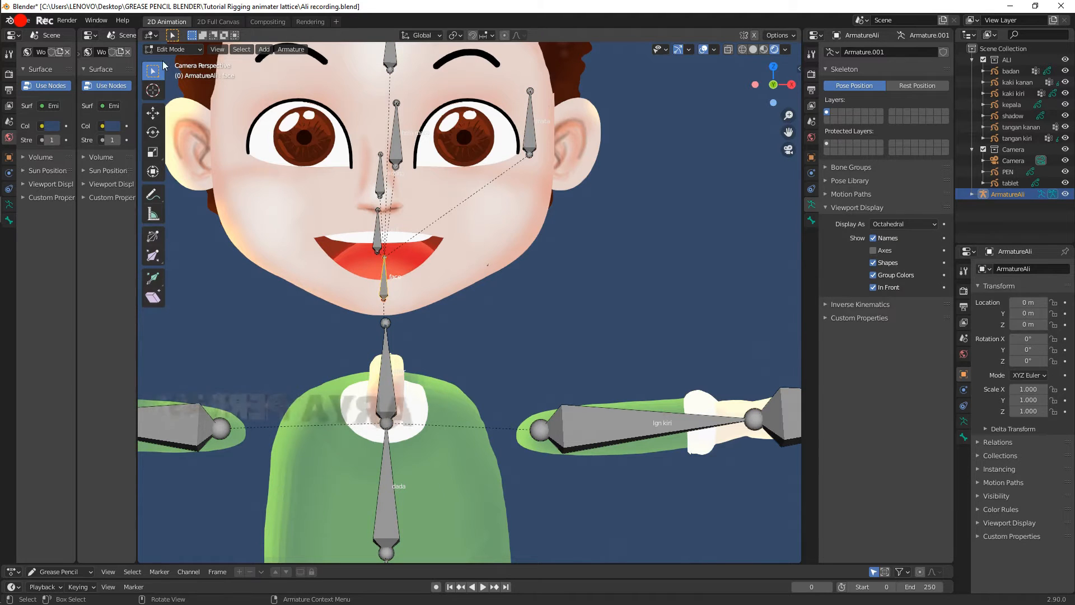
key(Tab)
Select the kepala head drawing and its topmost shading layer to examine the layer's parent bone settings
click(444, 301)
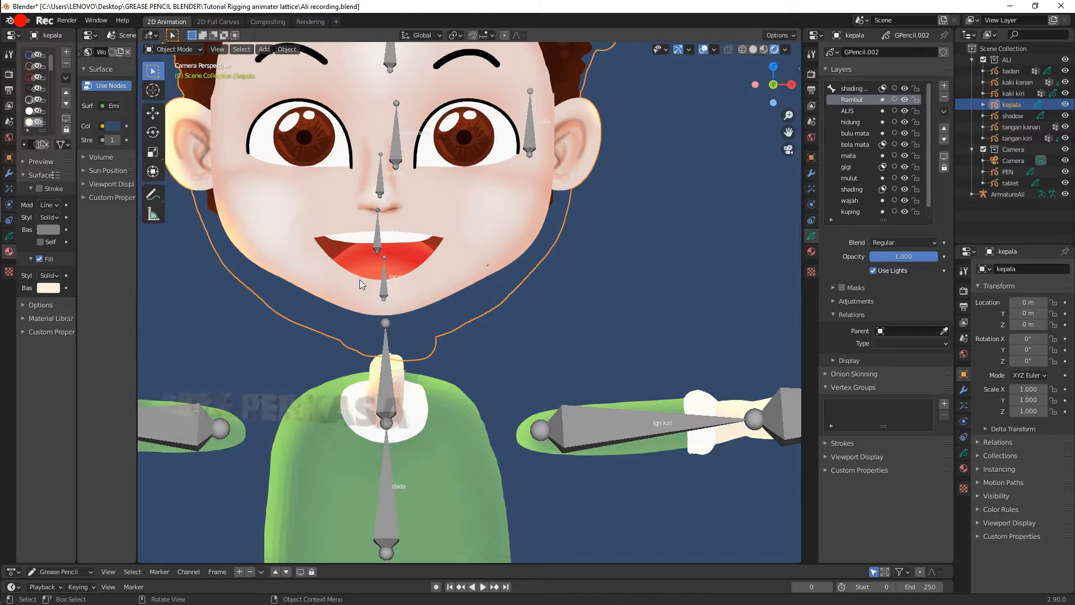
click(861, 87)
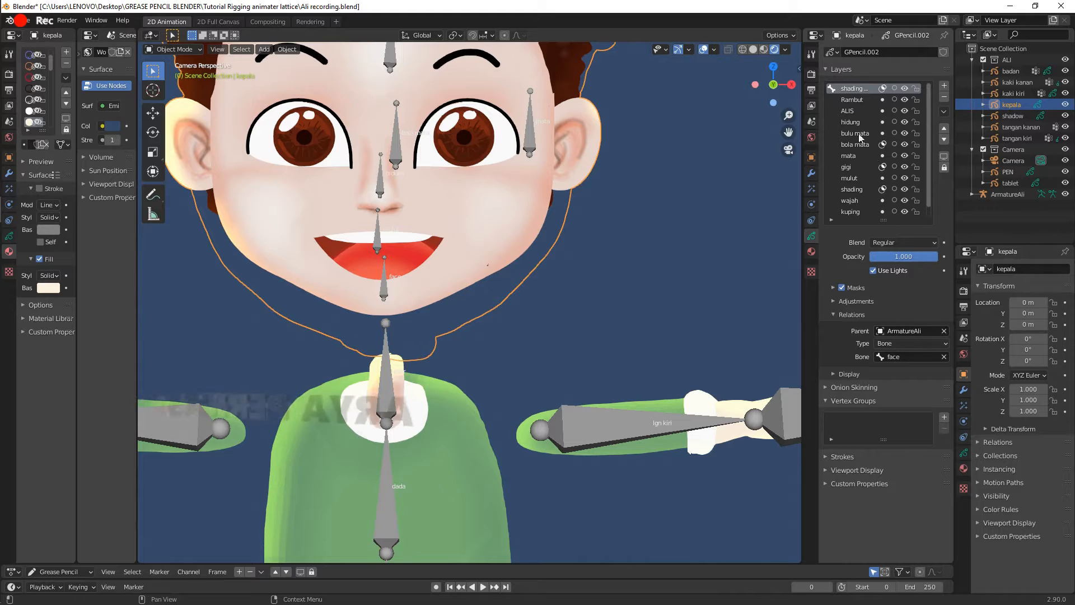
Parent the Rambut layer to the face bone of ArmatureAli and parent the ALIS layer to a bone of the same armature
click(852, 101)
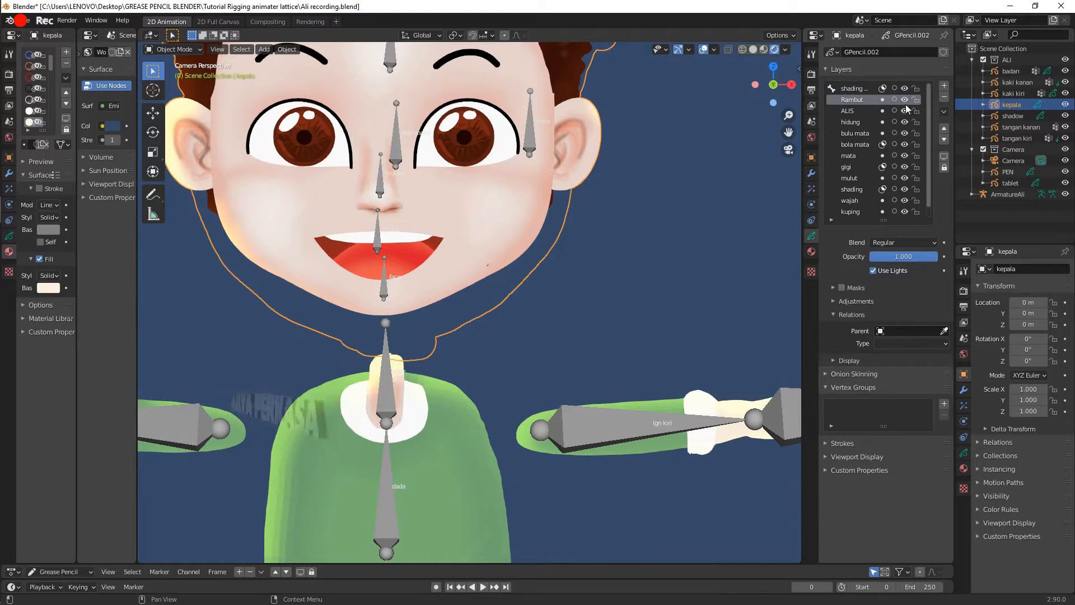
click(905, 333)
click(909, 347)
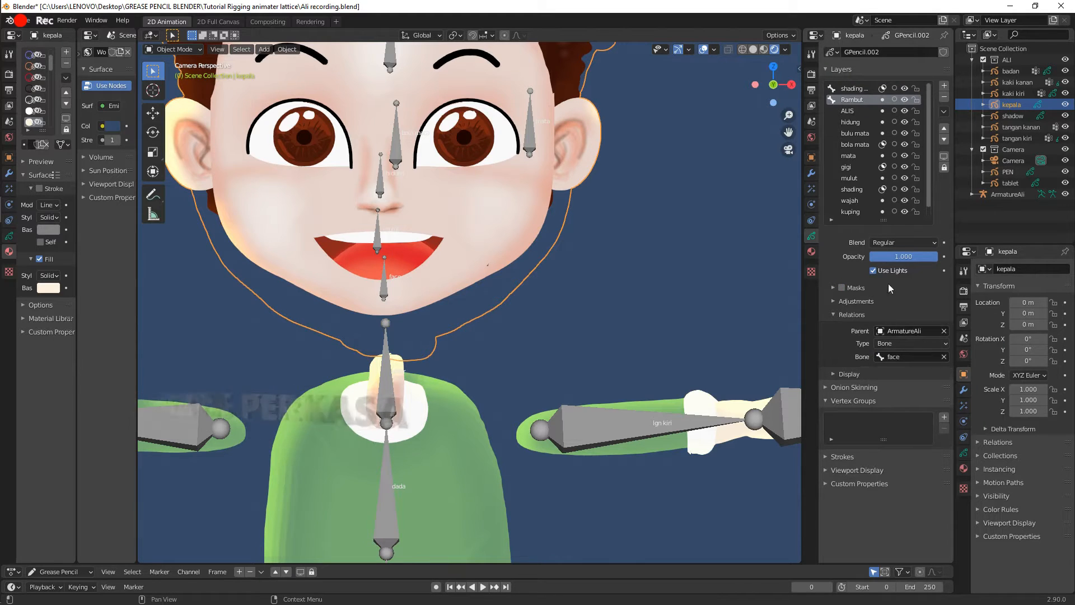
click(858, 112)
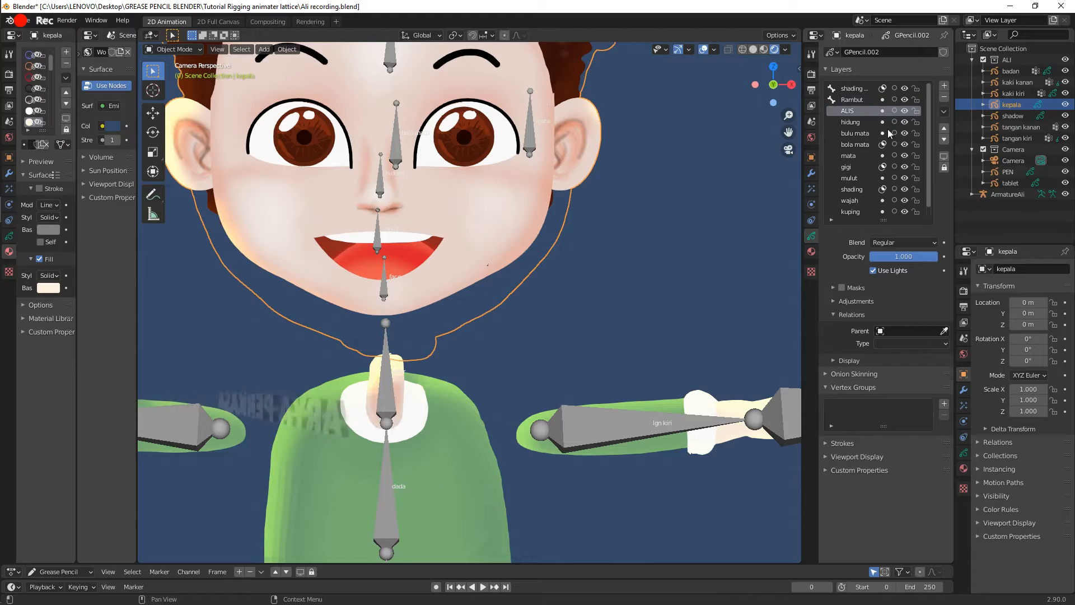
click(900, 330)
click(904, 346)
Parent the hidung layer to a bone of ArmatureAli and the bulu mata layer to the mata bone
click(852, 122)
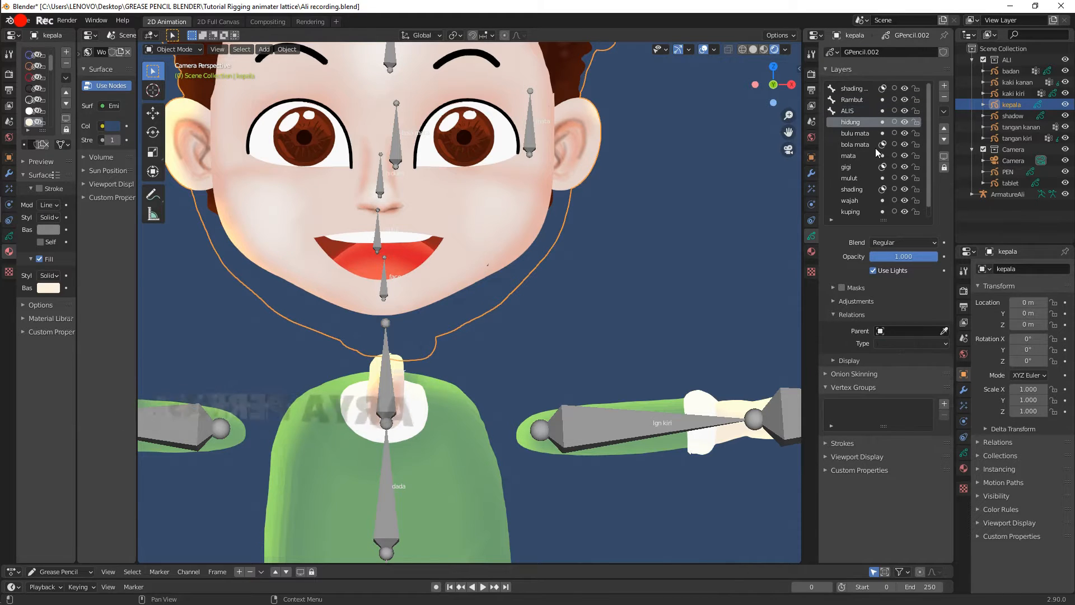
click(910, 331)
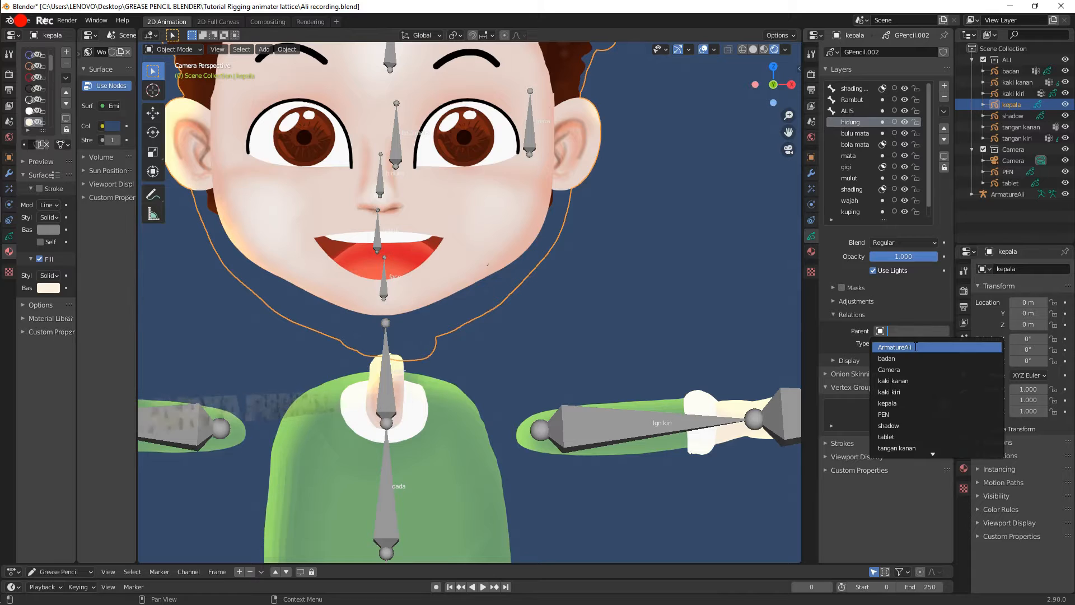
click(952, 343)
click(867, 134)
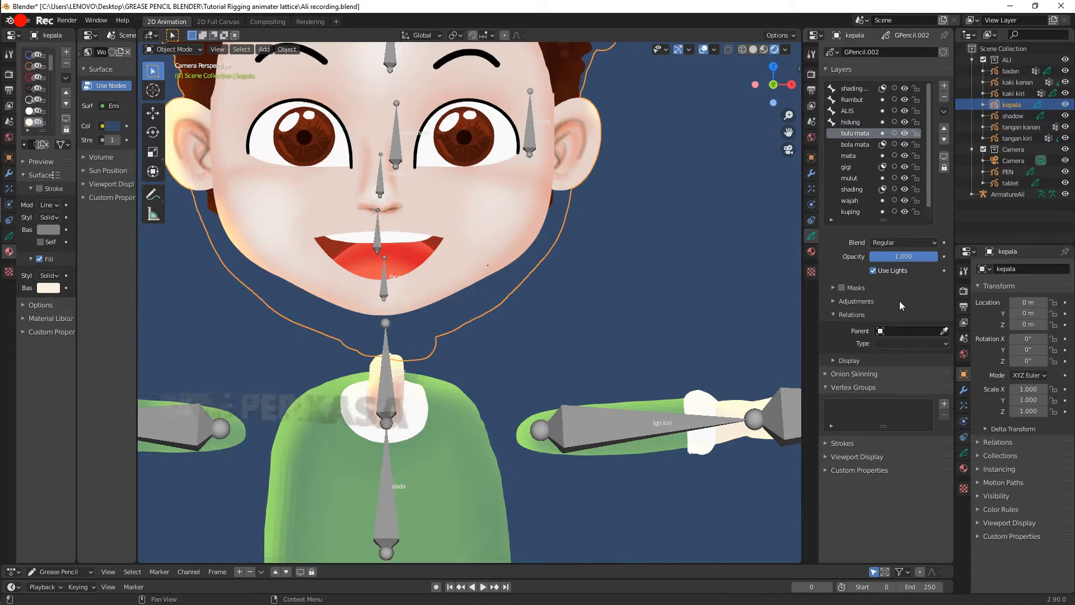
click(903, 334)
click(908, 365)
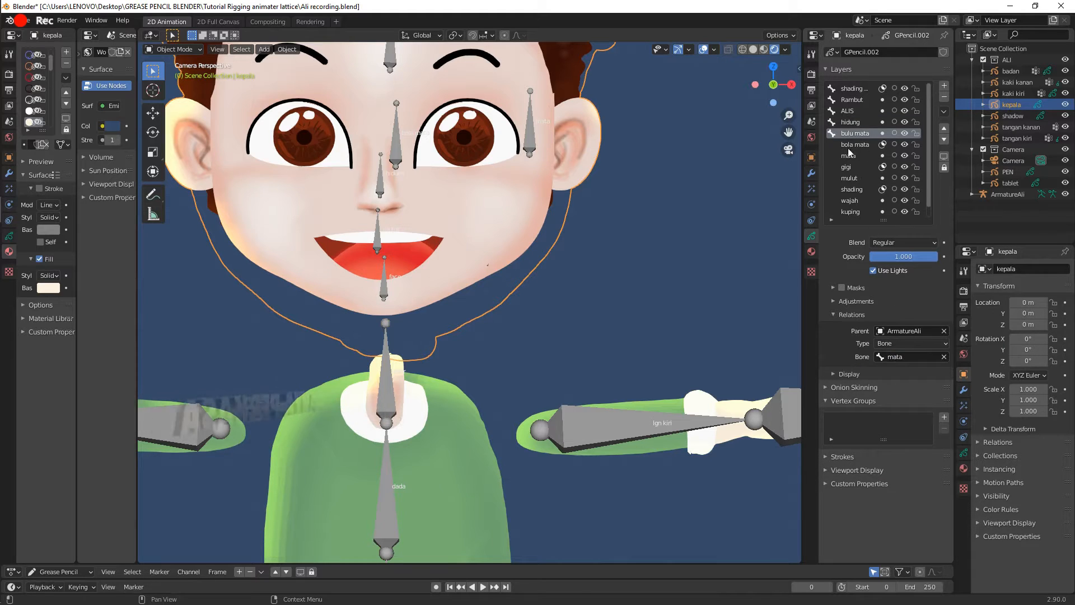
Parent the bola mata layer to ArmatureAli's bola mata bone and parent the mata layer to a bone of the same armature
click(852, 146)
click(903, 333)
click(908, 365)
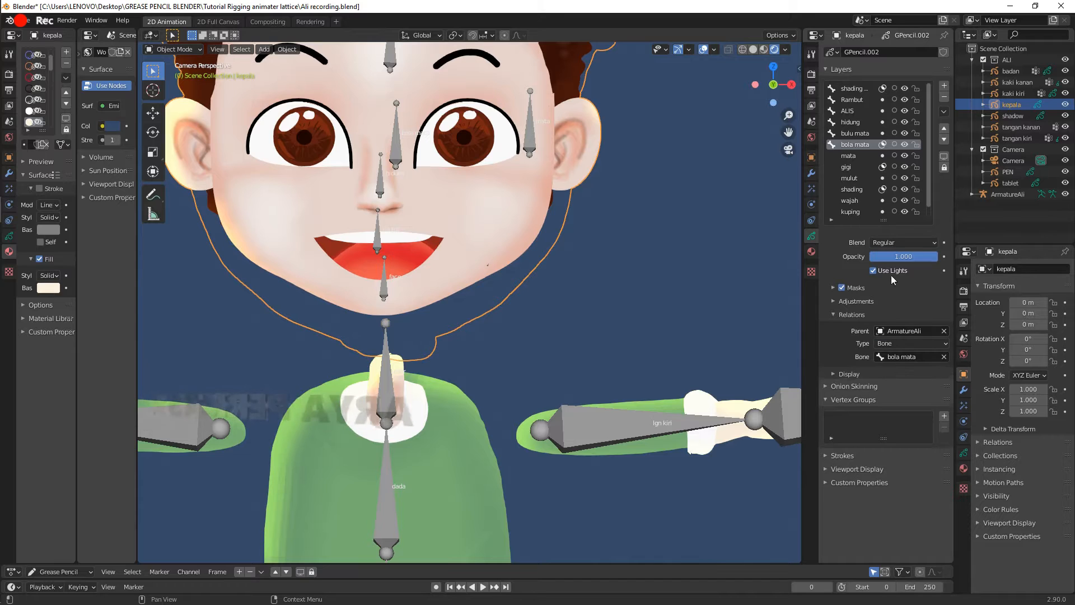
click(857, 157)
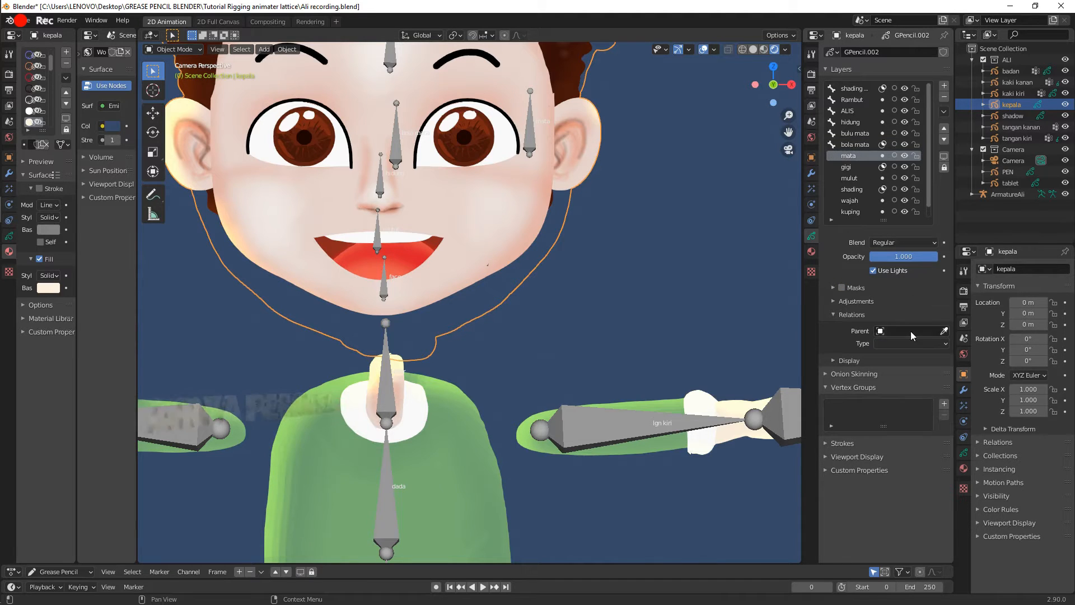
click(911, 331)
click(909, 365)
Parent the gigi and mulut layers to the mulut bone of ArmatureAli
click(861, 167)
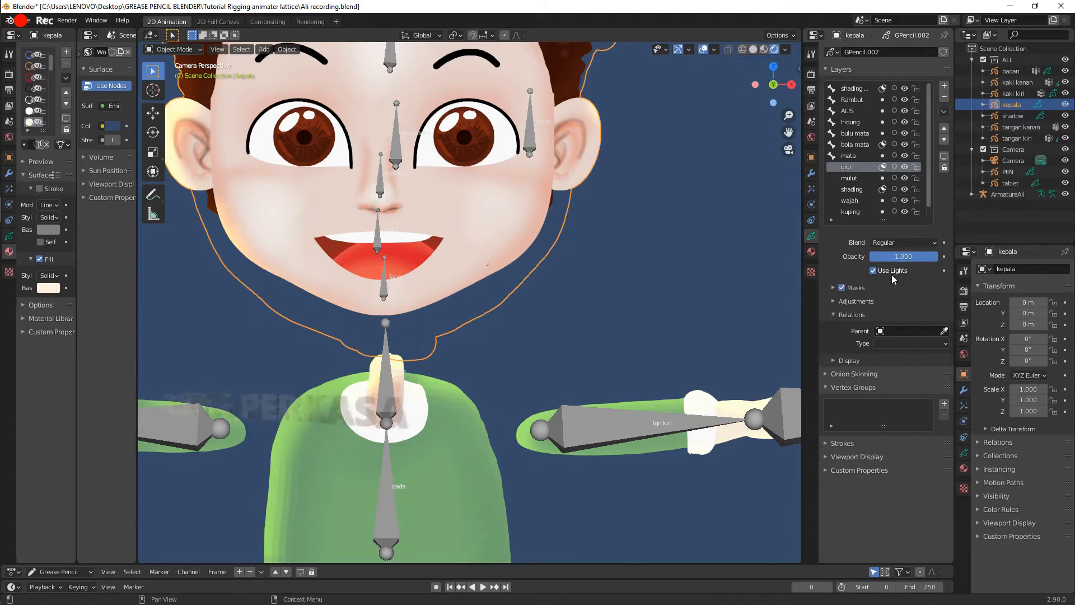
click(906, 331)
click(908, 365)
click(869, 179)
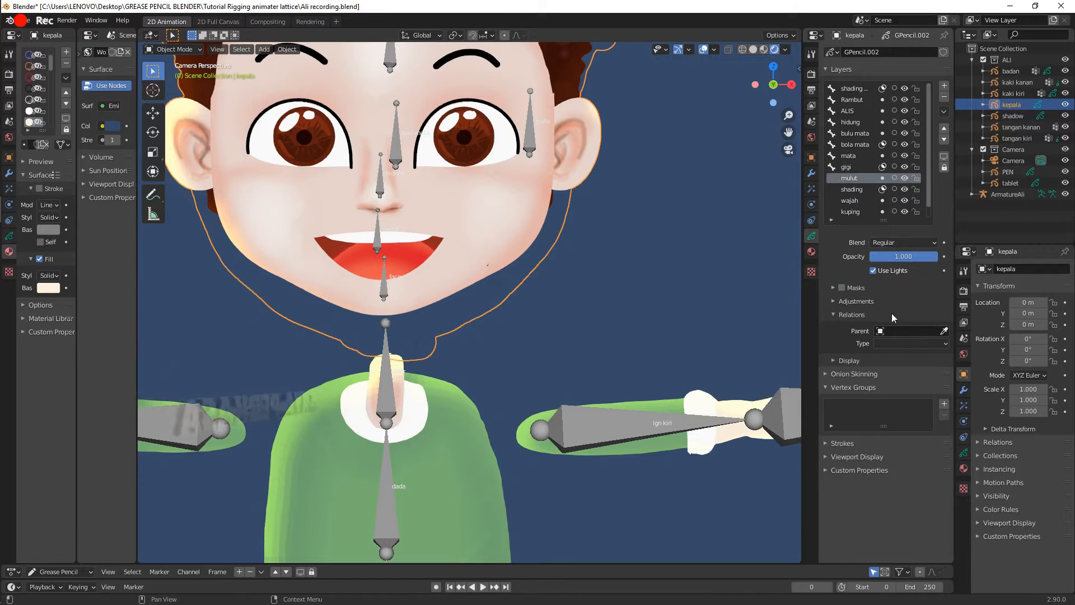
click(899, 331)
click(909, 365)
Parent the lower shading layer and the wajah layer to ArmatureAli with bone parenting
click(863, 190)
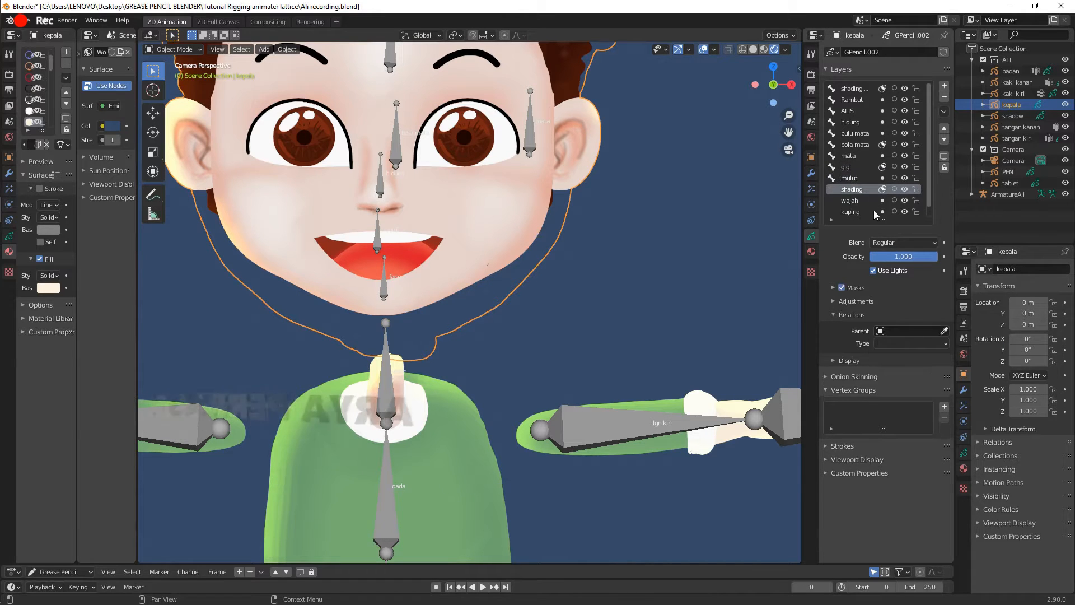
click(902, 329)
click(909, 366)
click(857, 201)
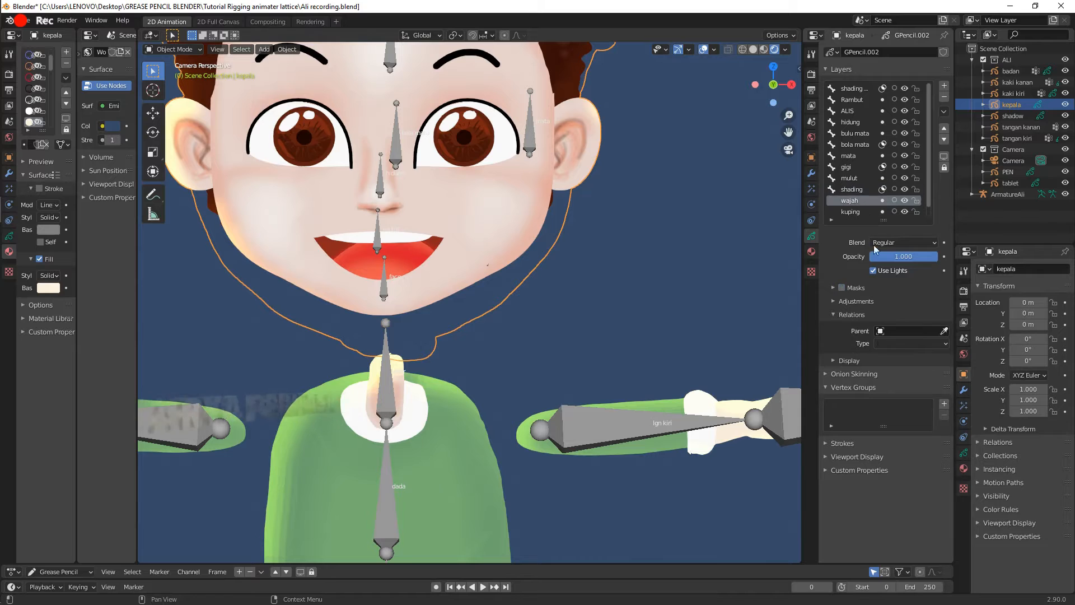
click(897, 330)
click(909, 365)
Parent the kuping layer and the rambut layer at the end of the list to ArmatureAli's face bone
click(860, 212)
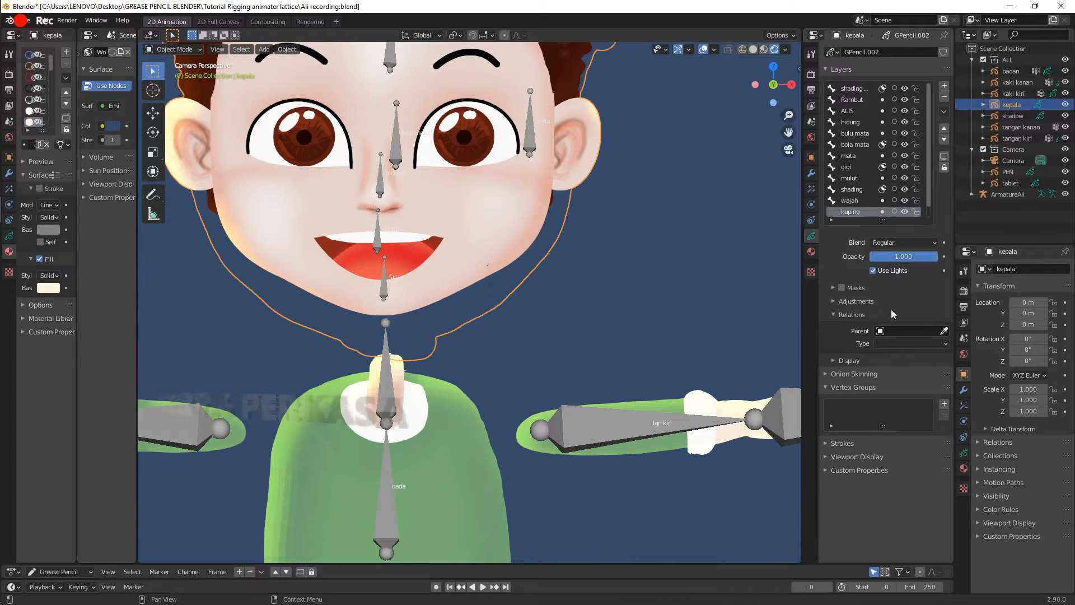
click(899, 329)
click(908, 365)
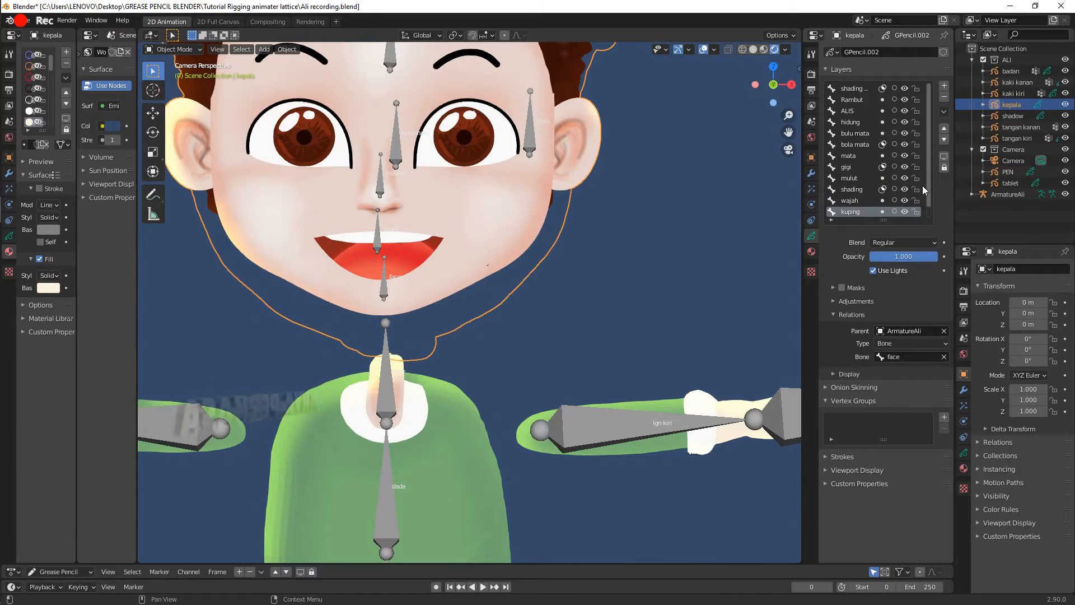
scroll(919, 210, down, 1)
click(863, 212)
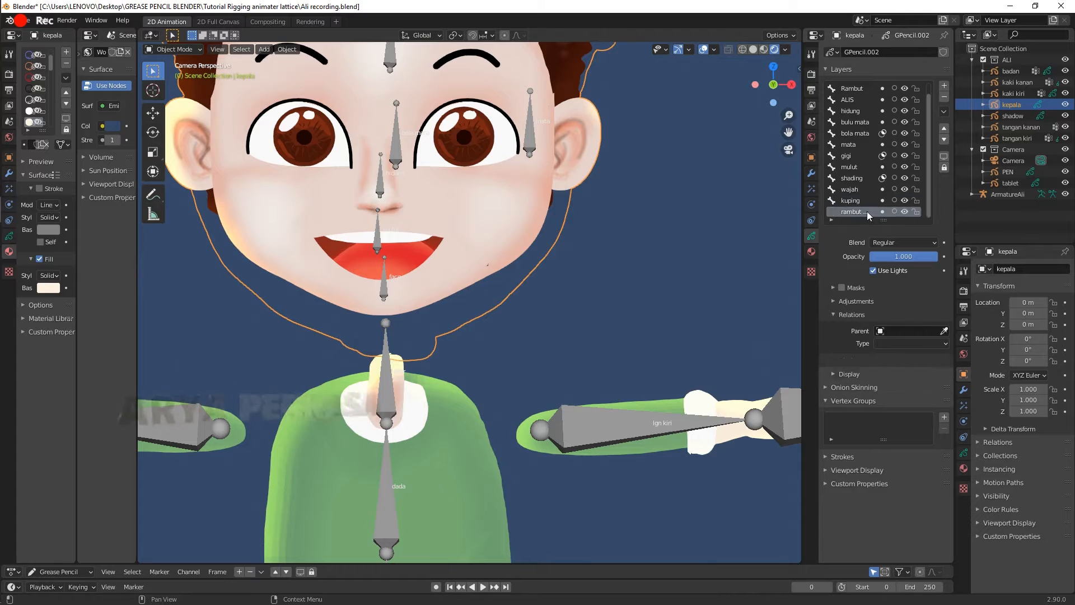
click(902, 328)
click(902, 365)
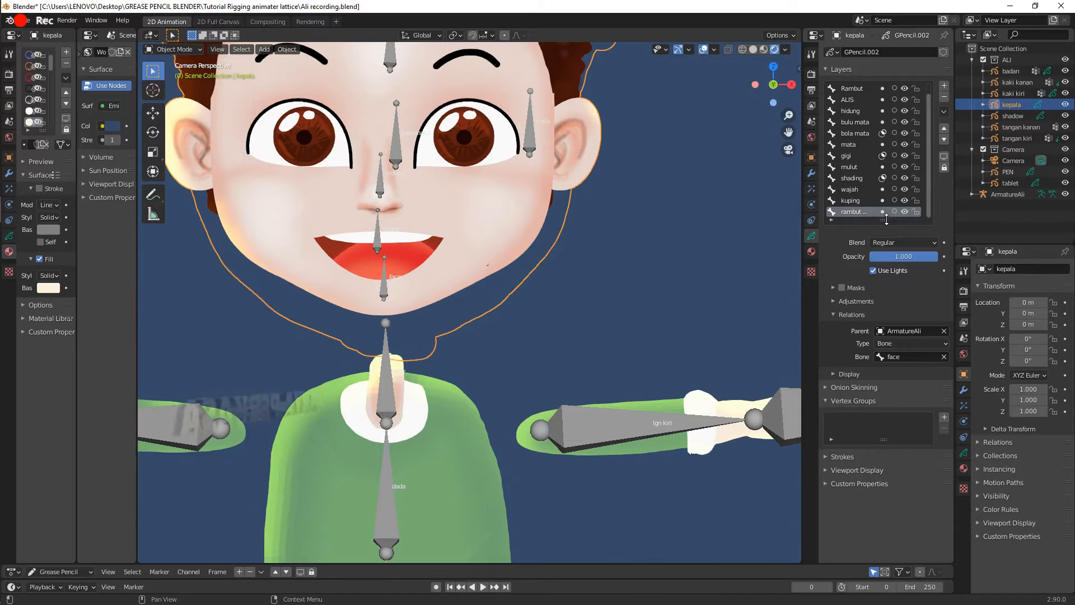
Check the head layers by briefly hiding and reshowing the last rambut layer and the first shading layer, and inspect the bulu mata layer
click(905, 211)
click(905, 210)
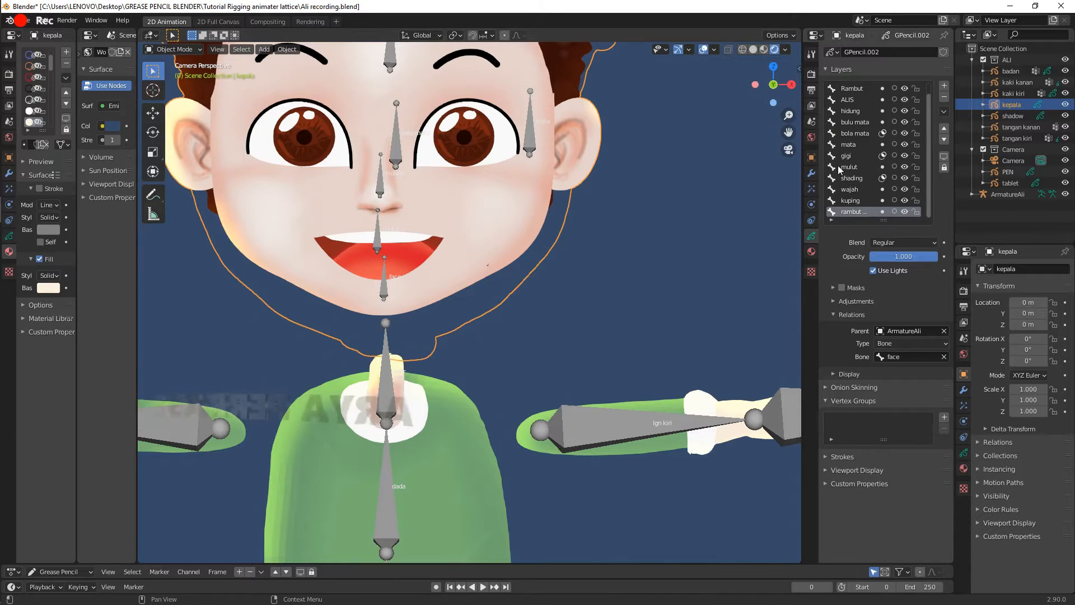
scroll(927, 128, up, 1)
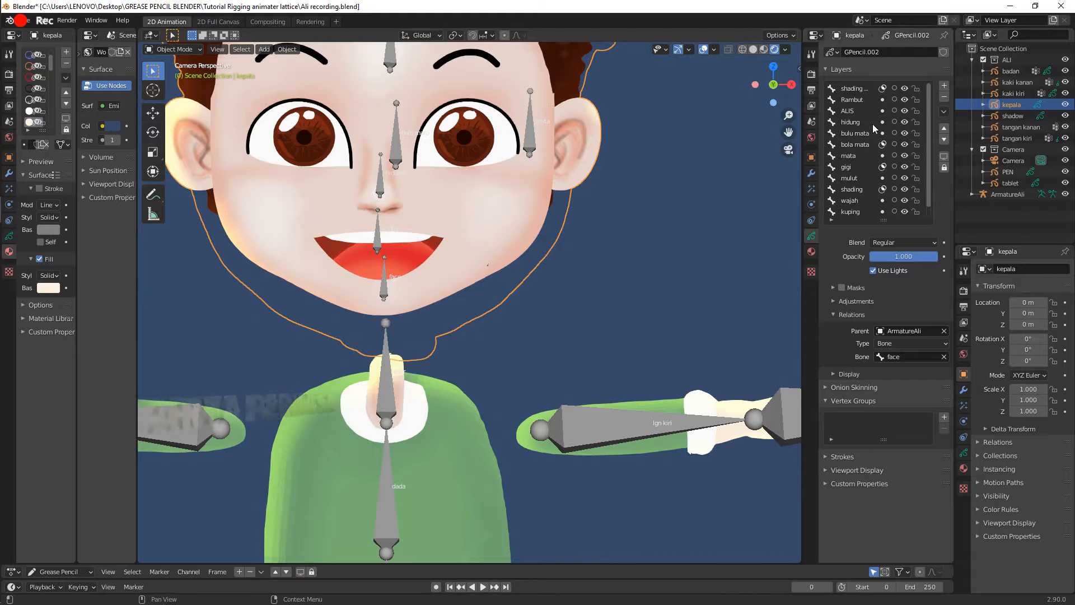
drag(790, 133, 764, 234)
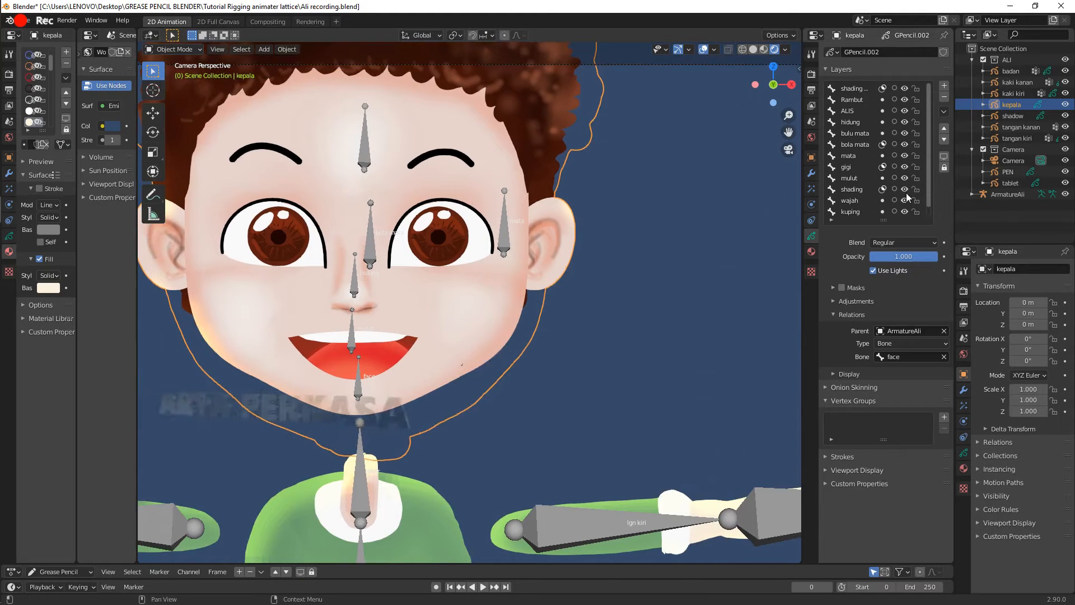
click(905, 88)
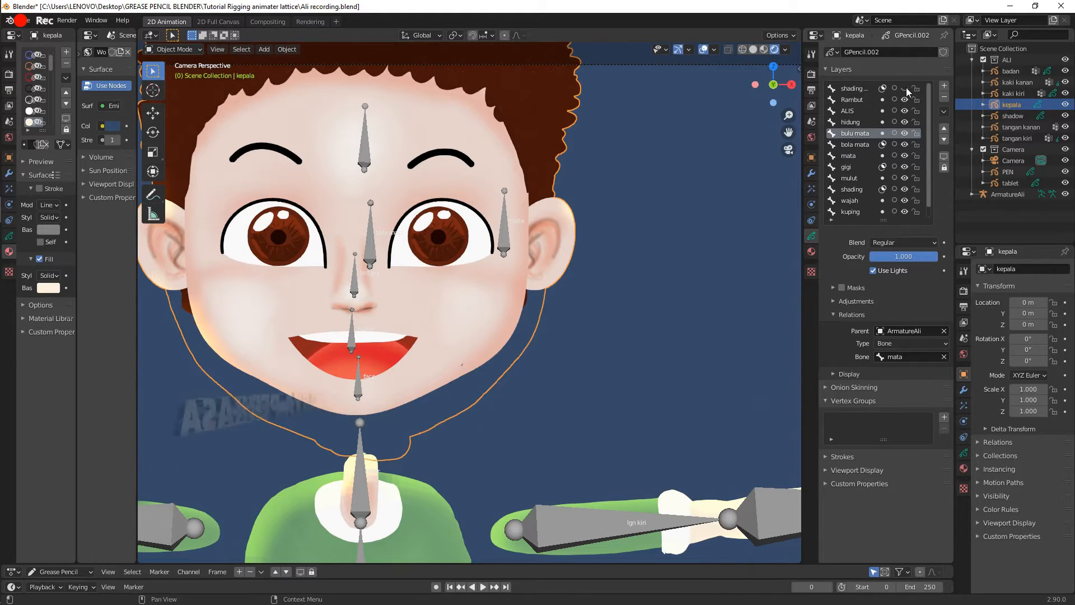
click(905, 88)
click(832, 134)
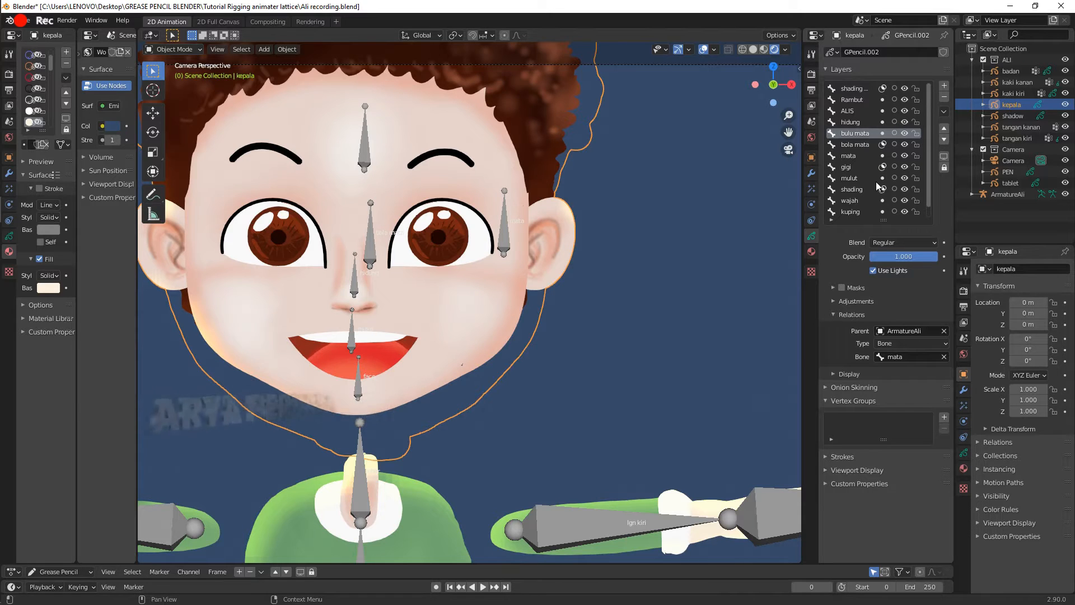
Select ArmatureAli, switch it to Pose Mode and select the bola mata bone between the eyes
click(176, 49)
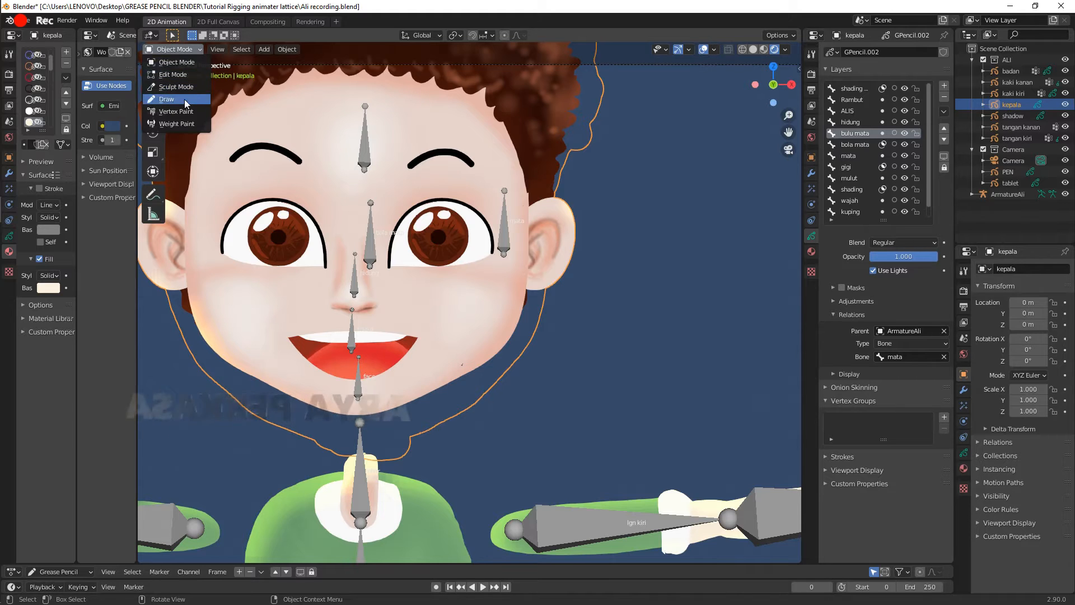
click(197, 63)
click(366, 215)
click(176, 50)
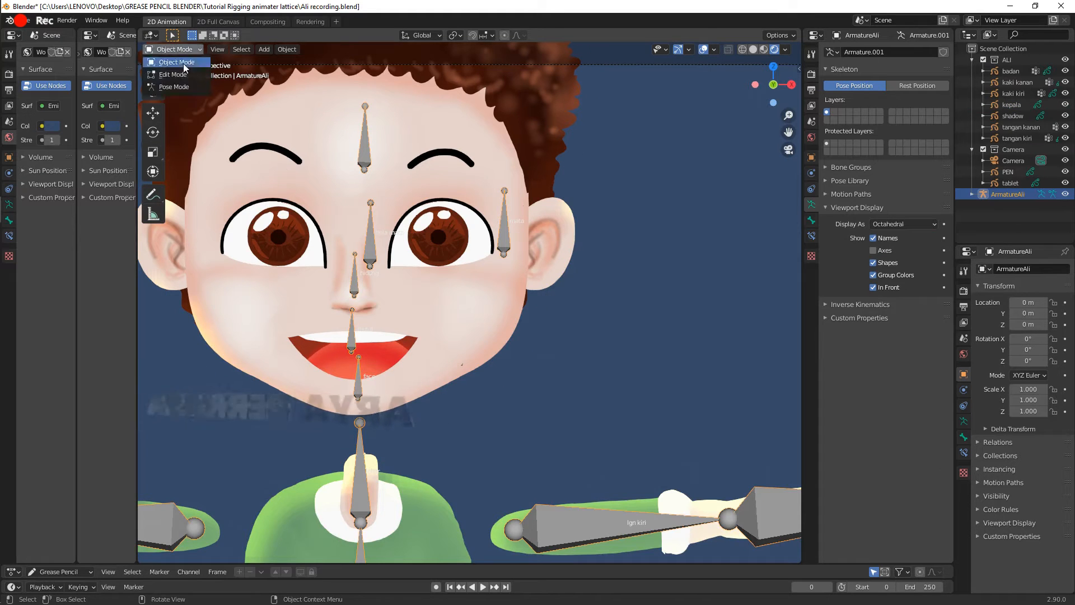
click(186, 86)
click(375, 234)
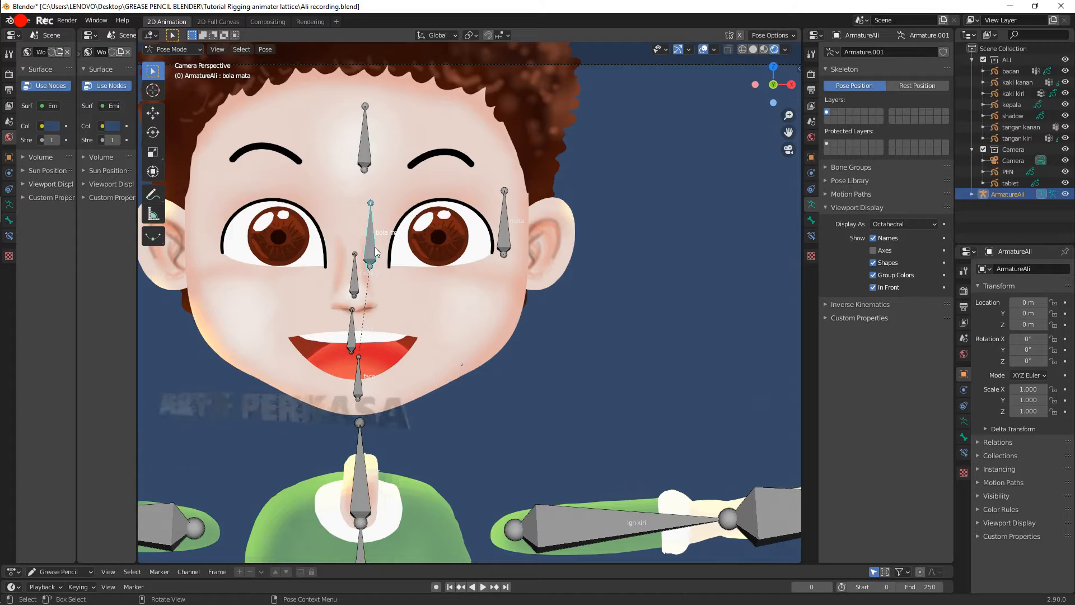
Try rotating the face bone to test how the head layers follow it
click(362, 374)
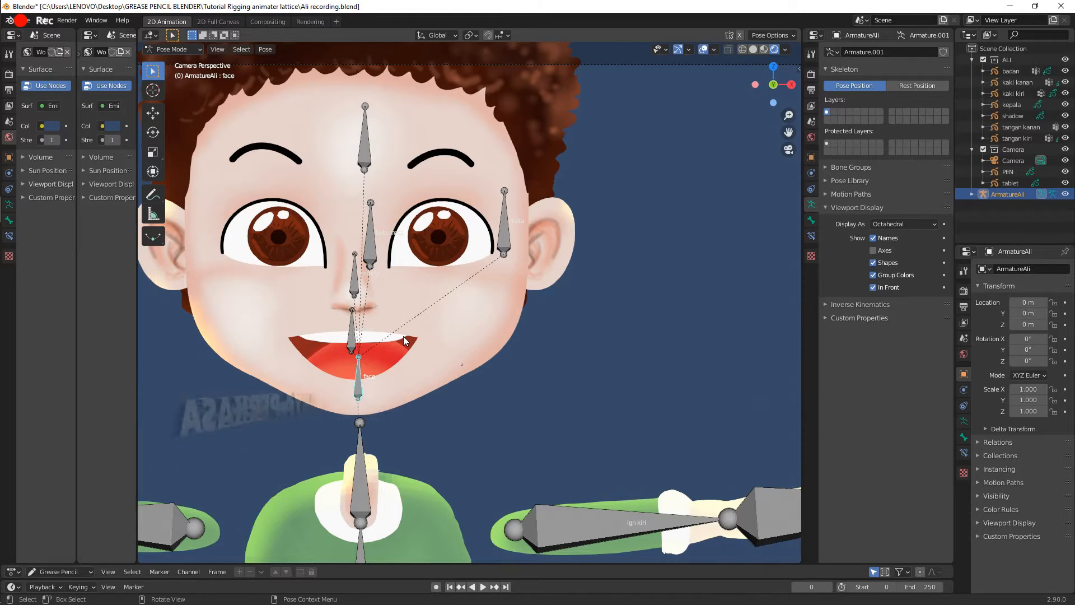
key(r)
key(Escape)
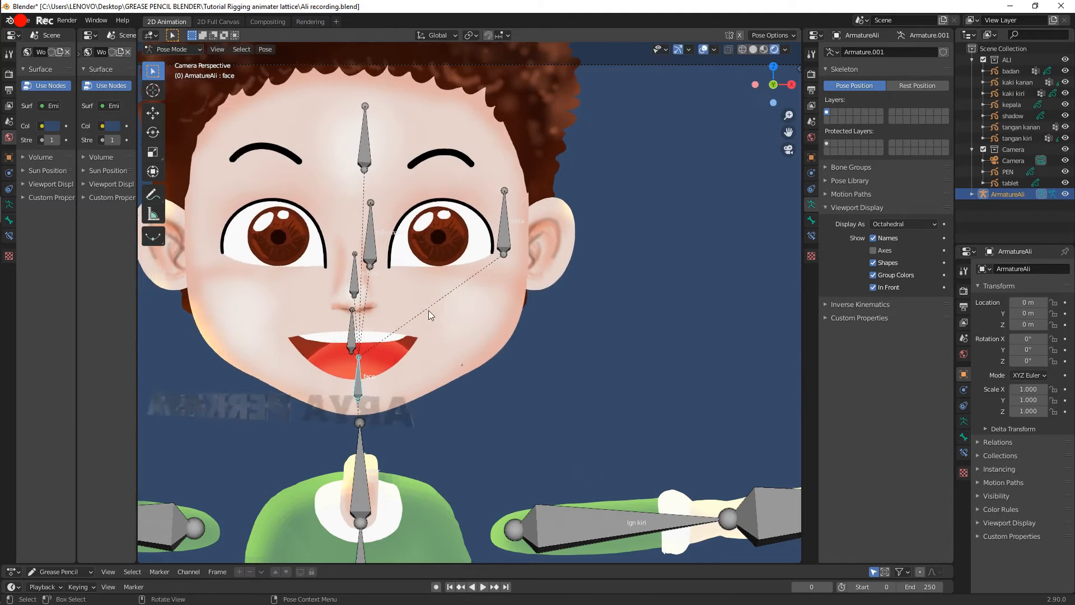
Try moving and scaling the mulut bone to test the mouth rig
click(357, 335)
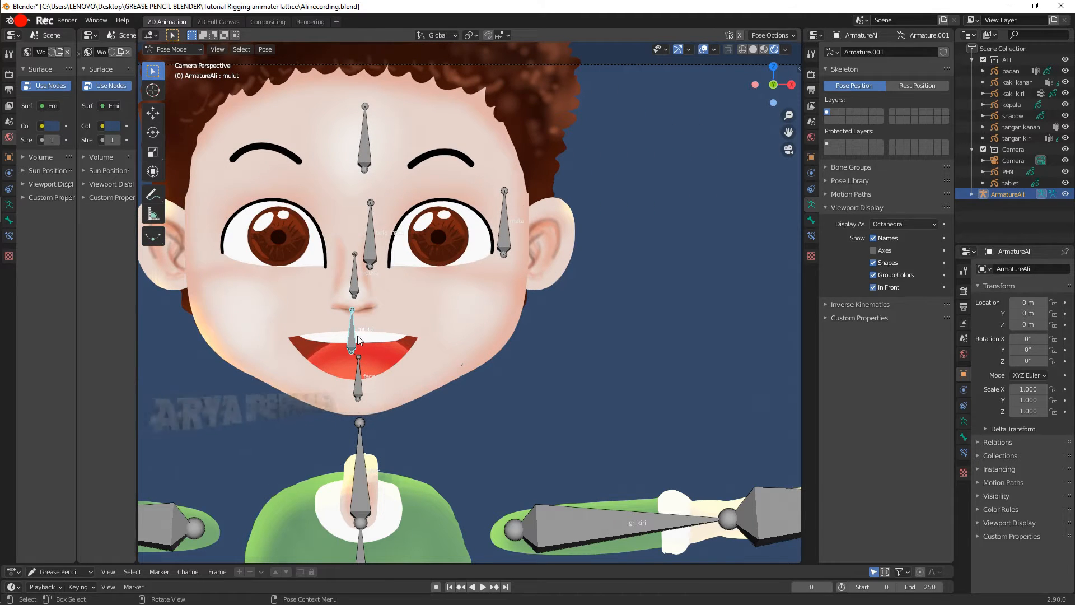
key(g)
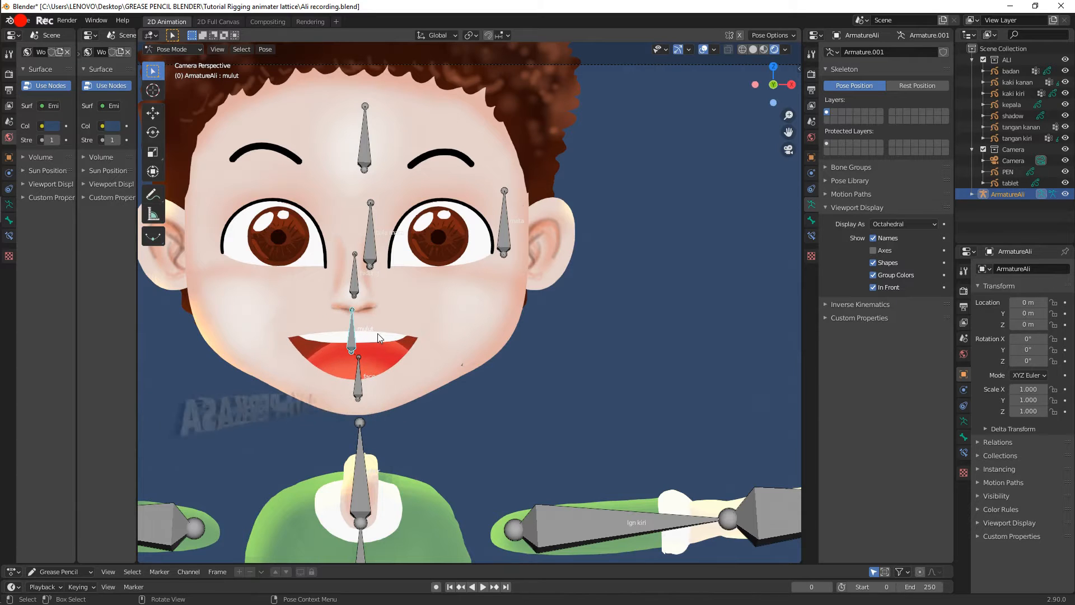
key(s)
right_click(387, 327)
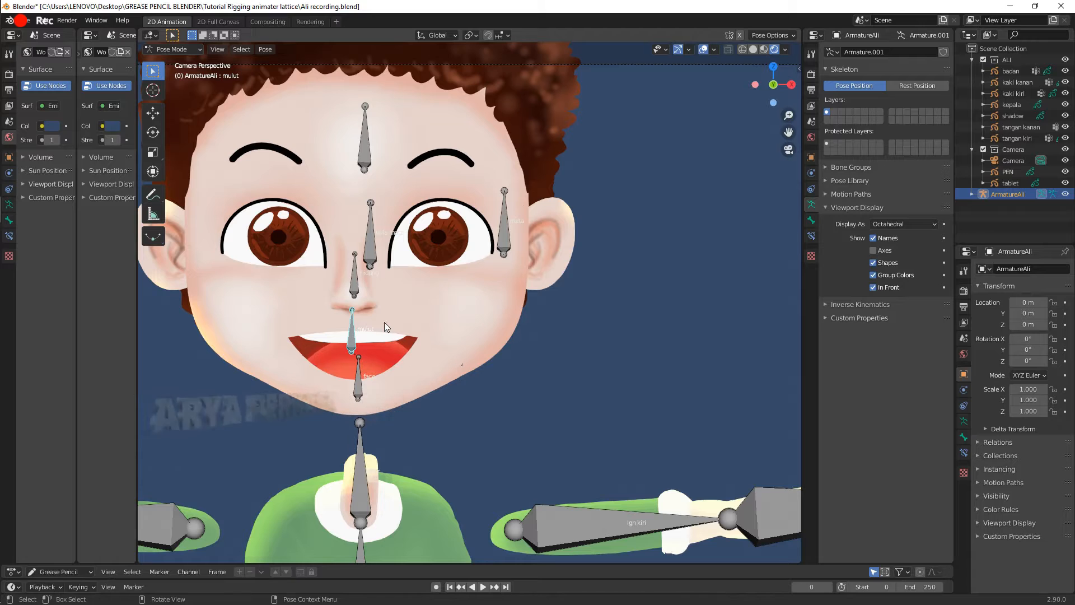
Try scaling the mulut bone along the global X axis and along the global Z axis to test mouth shapes
key(s)
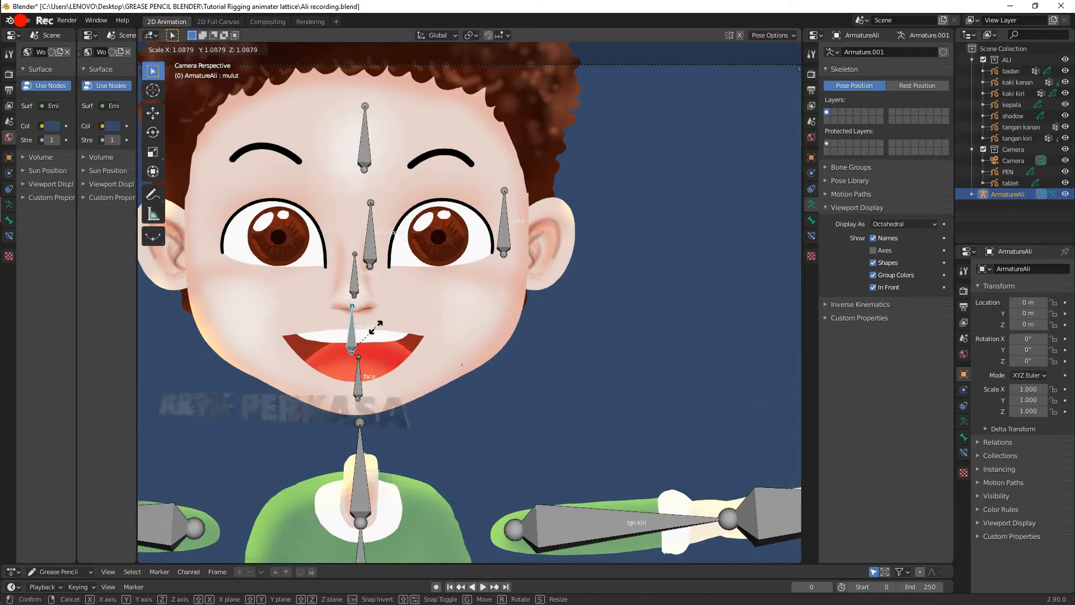
key(x)
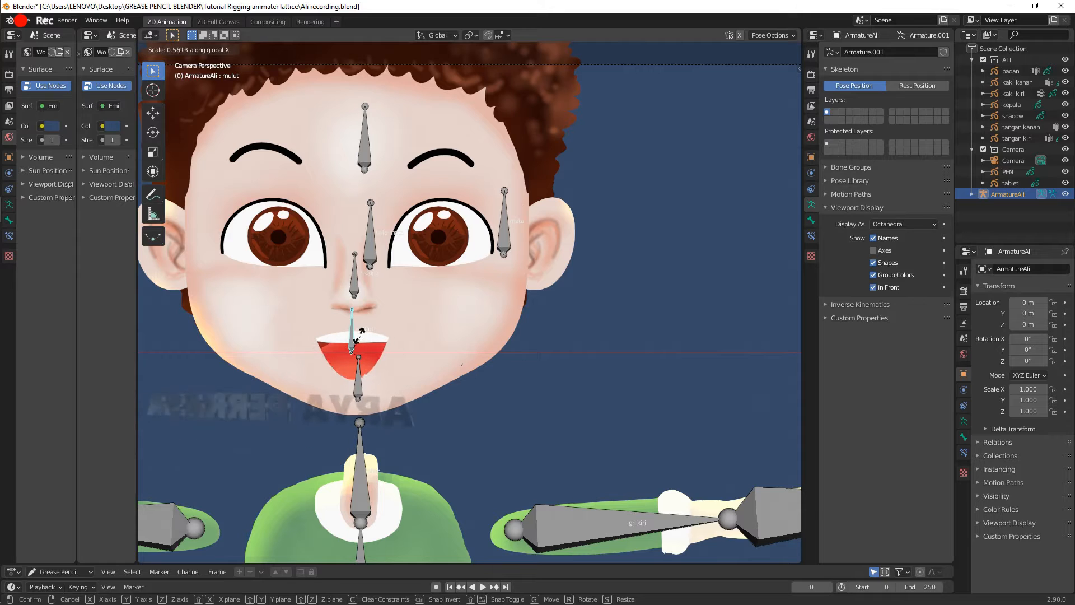
right_click(361, 338)
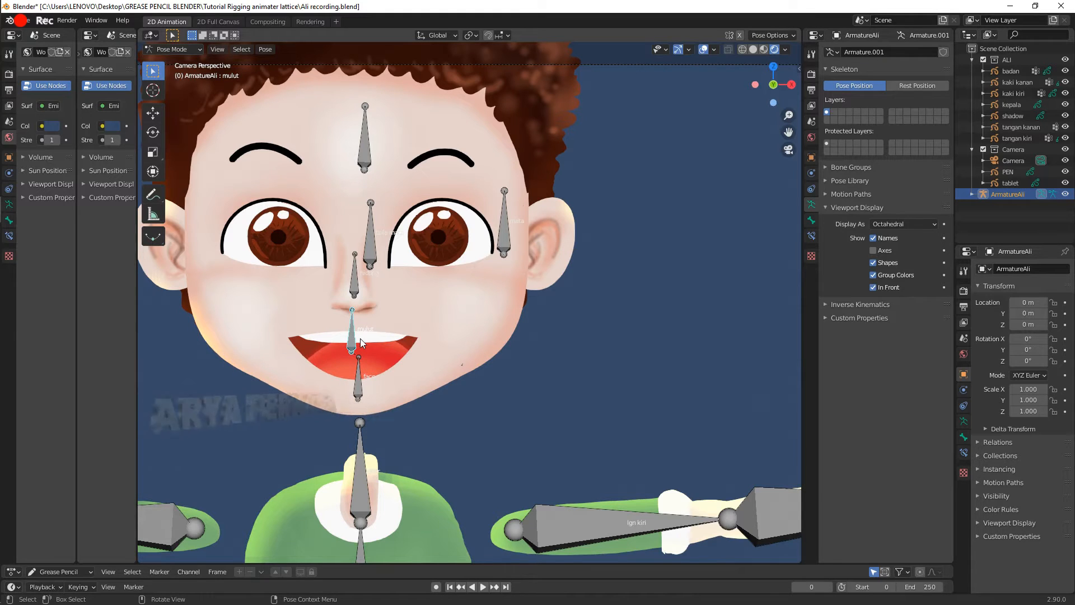
key(s)
key(z)
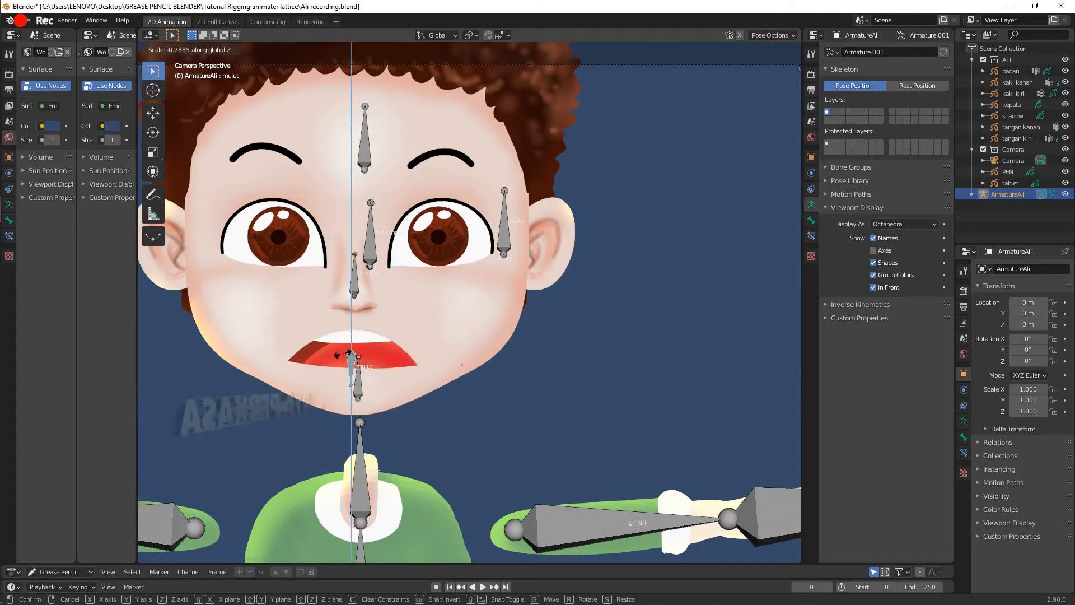
click(366, 344)
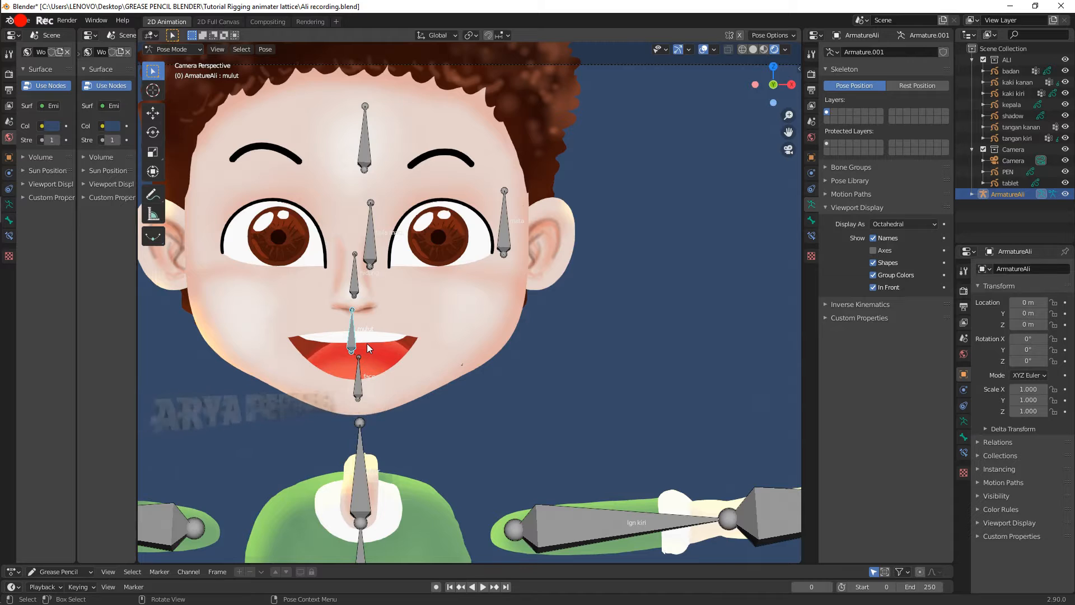
Try moving the bola mata bone sideways to test how the eyeballs follow it
click(409, 241)
key(g)
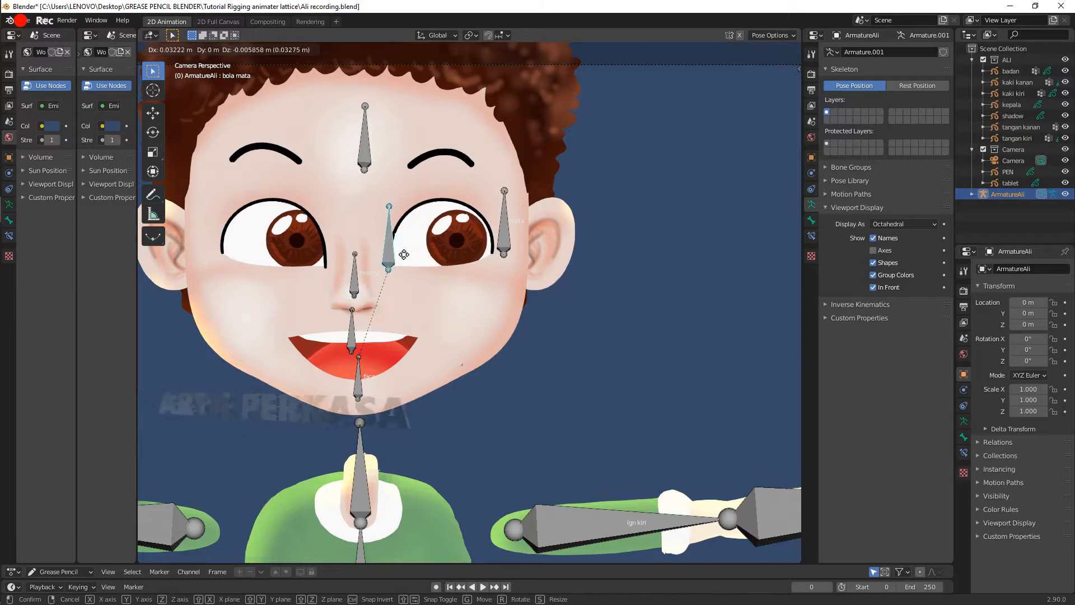
key(Escape)
Try scaling the mata bone along the global Z axis to test closing the eyes
click(505, 230)
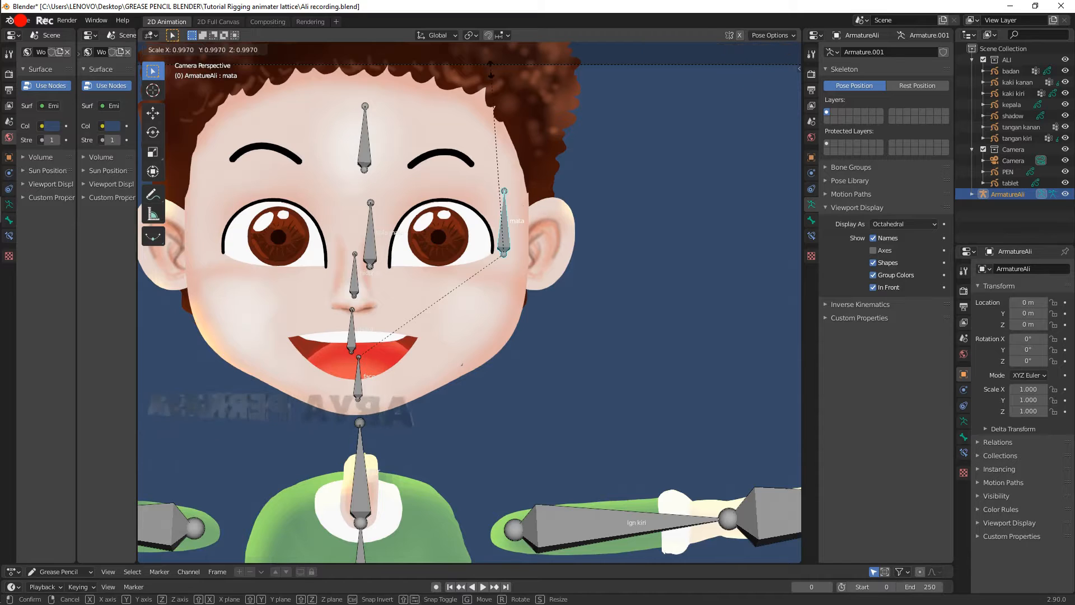
key(s)
key(z)
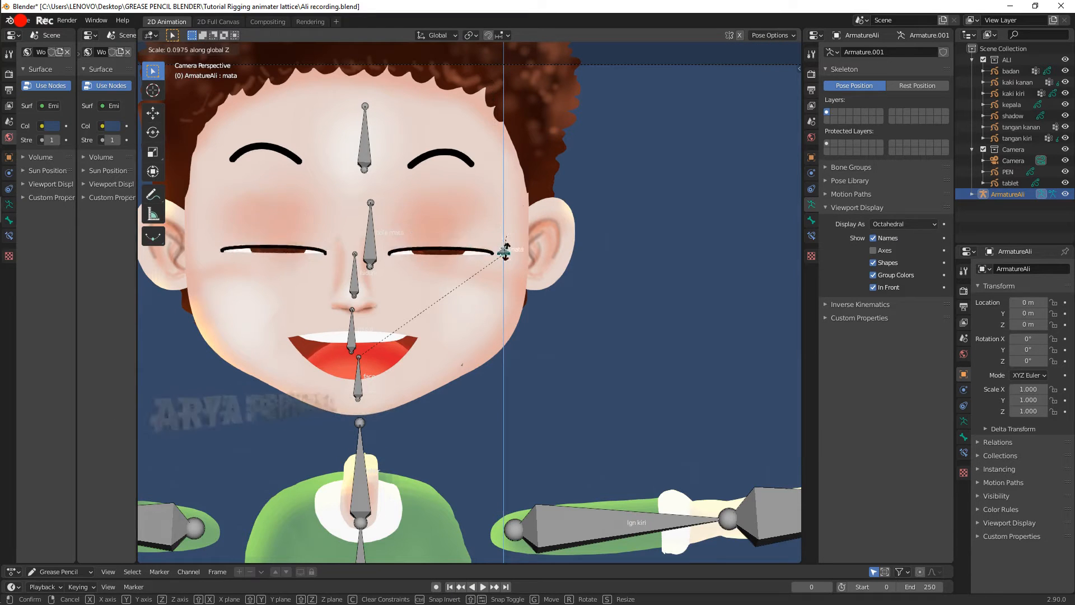
right_click(461, 159)
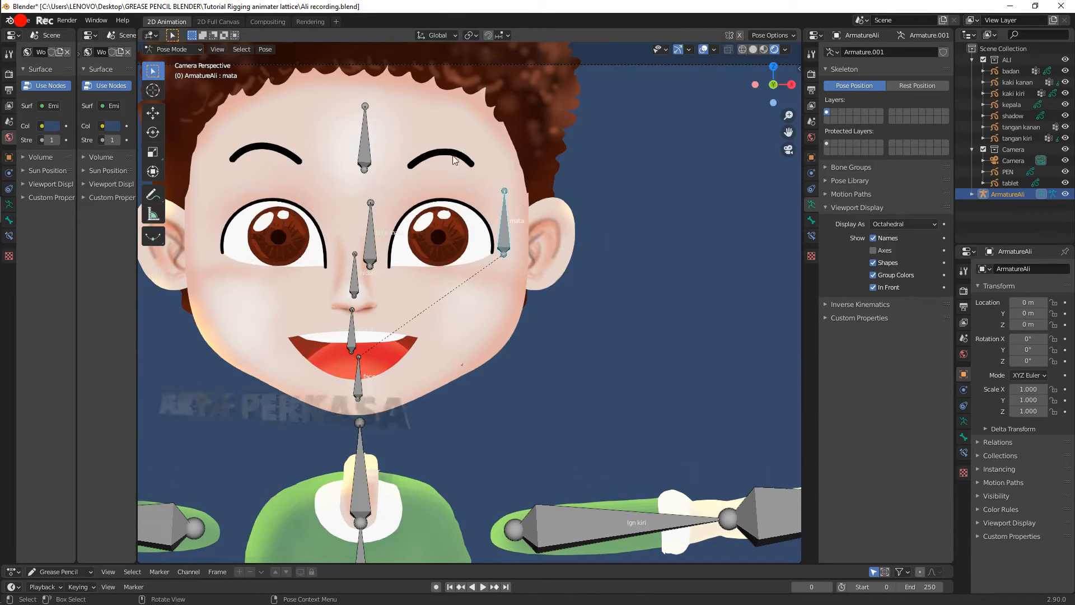
key(ctrl+z)
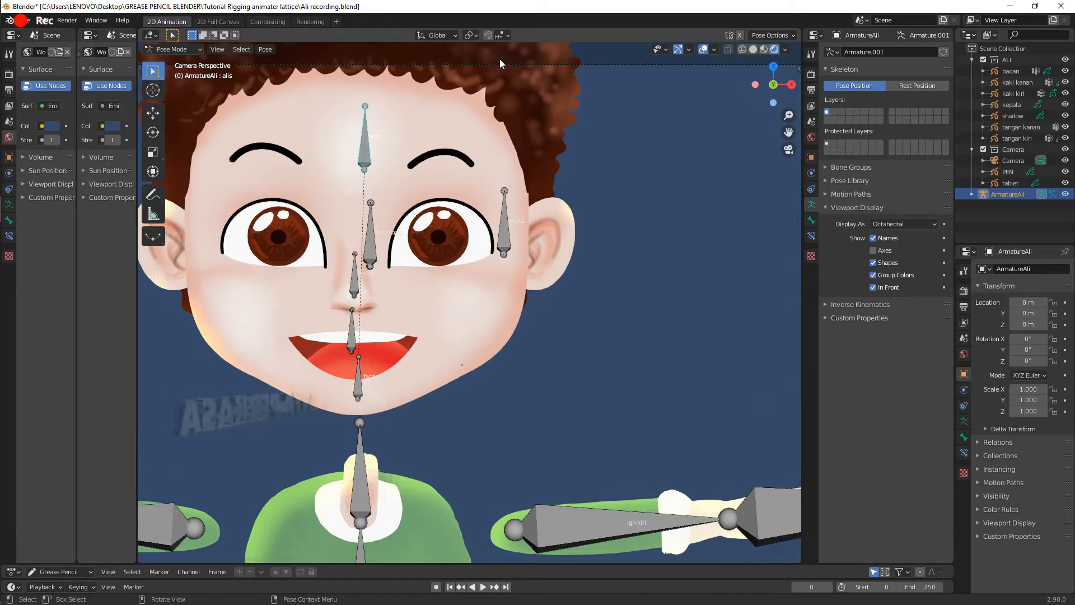
Try scaling the alis bone along the global Z axis to flatten and flip the eyebrows
key(s)
key(z)
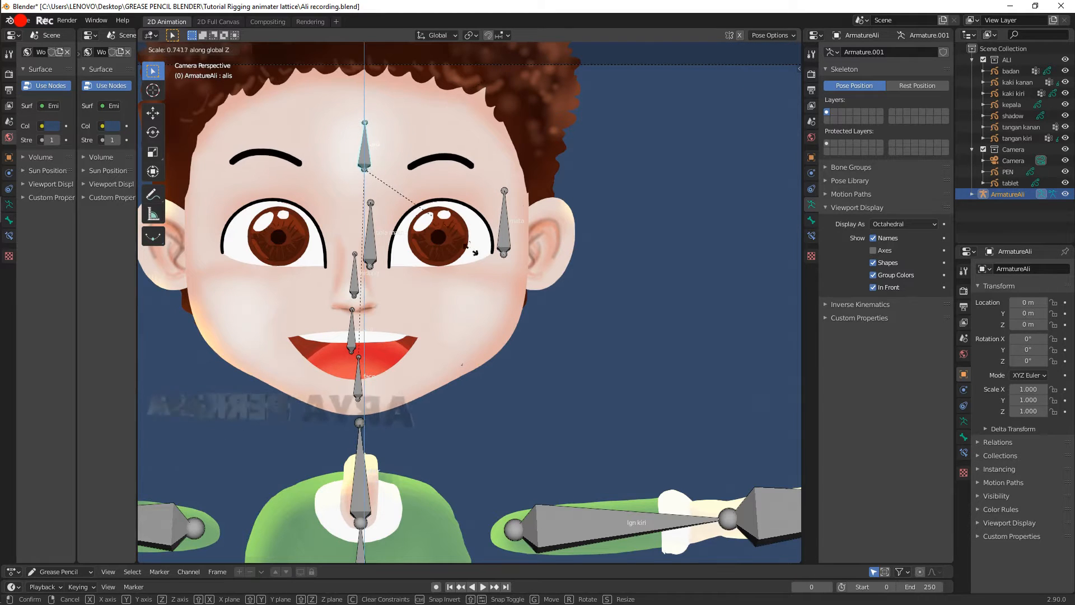
right_click(467, 183)
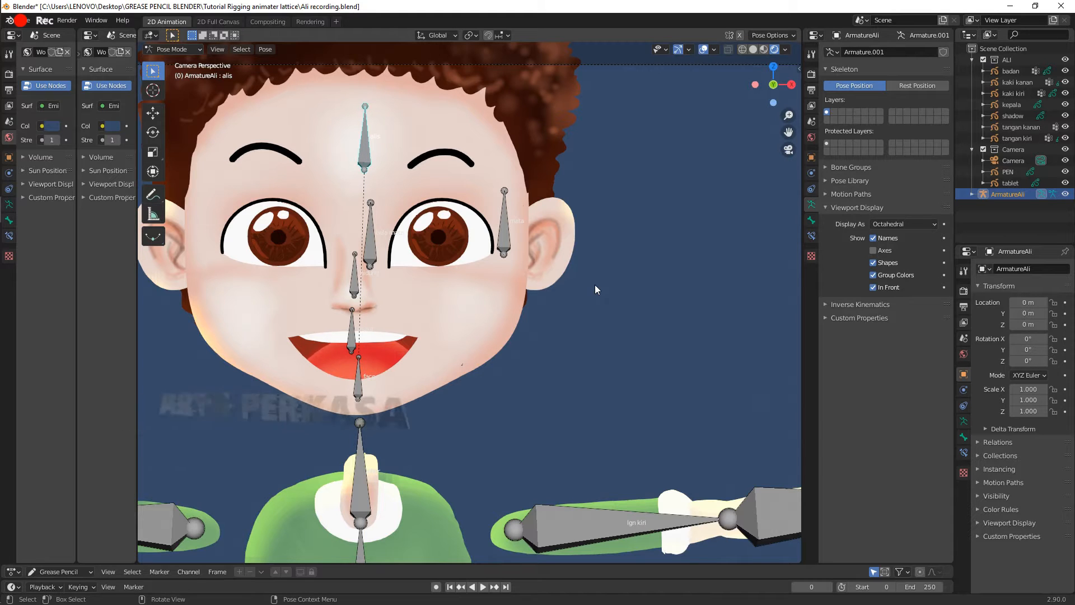
key(s)
key(z)
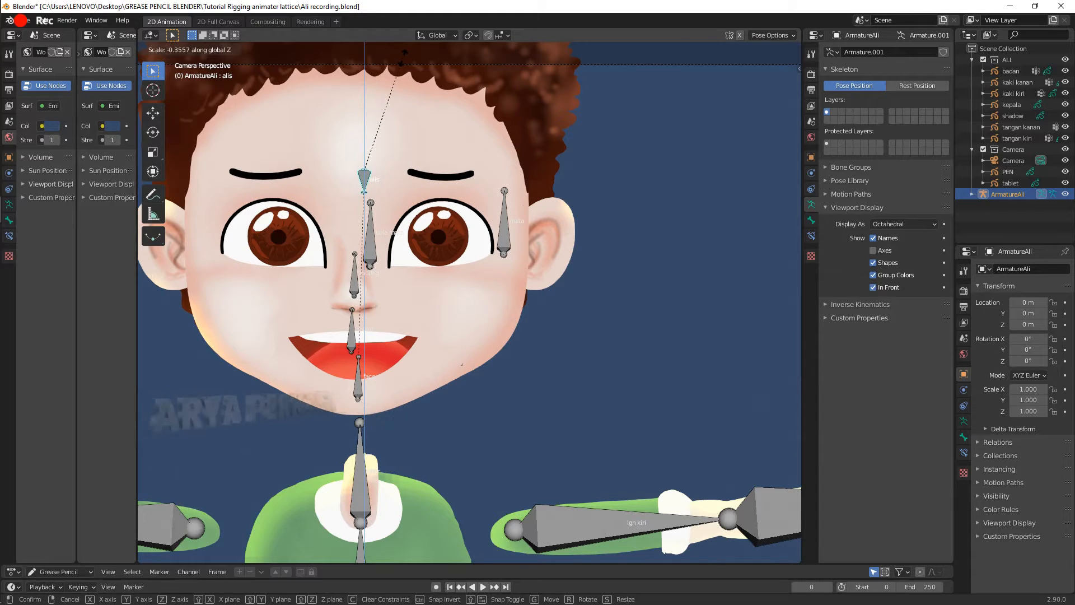
key(Escape)
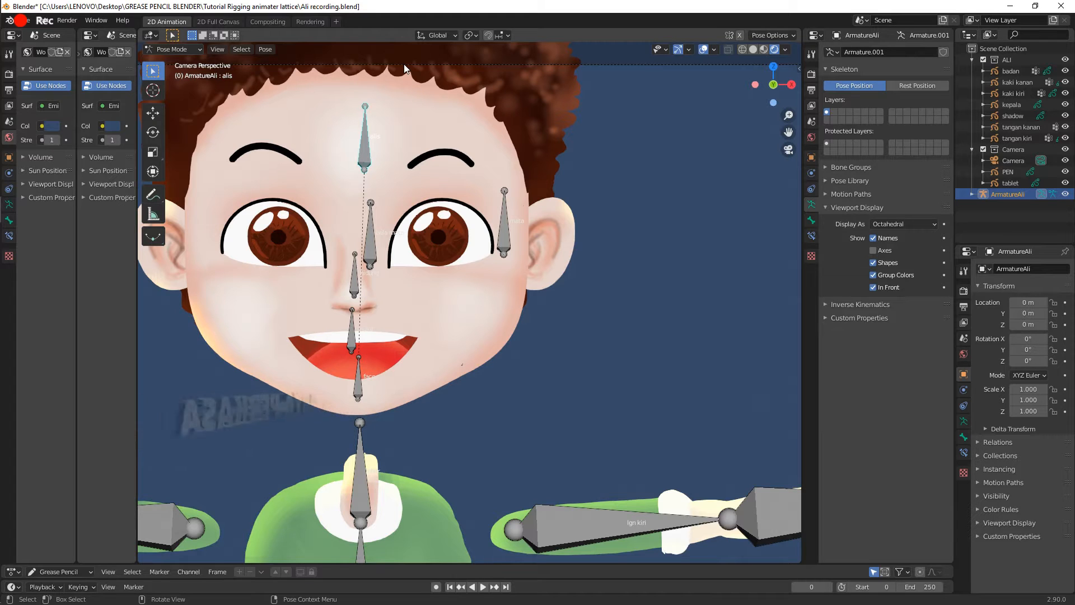
Switch to Object Mode, select the kepala object and make its gigi layer active
click(190, 50)
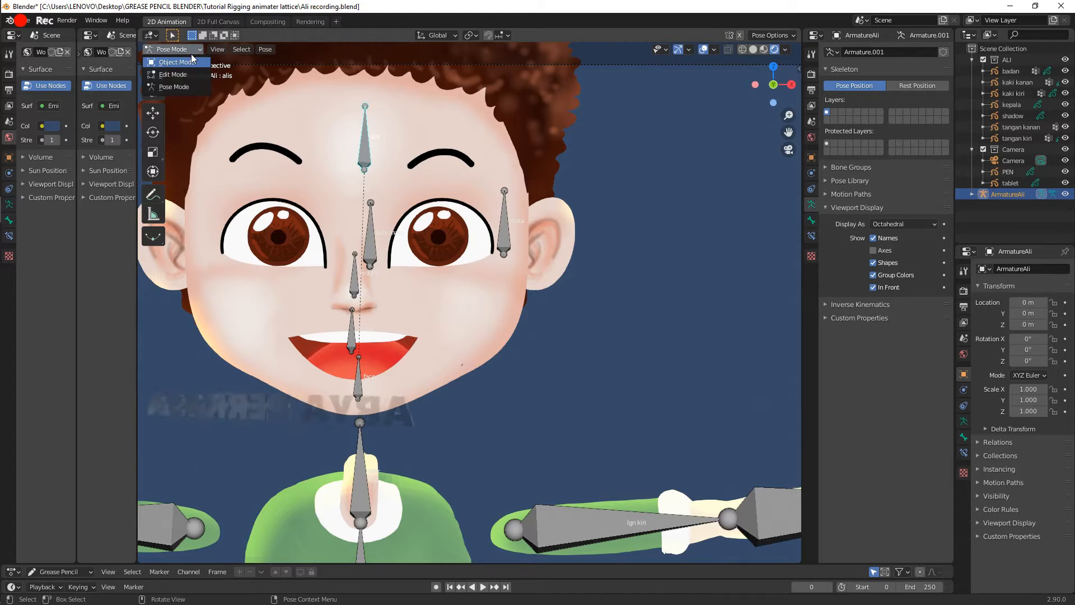
click(323, 341)
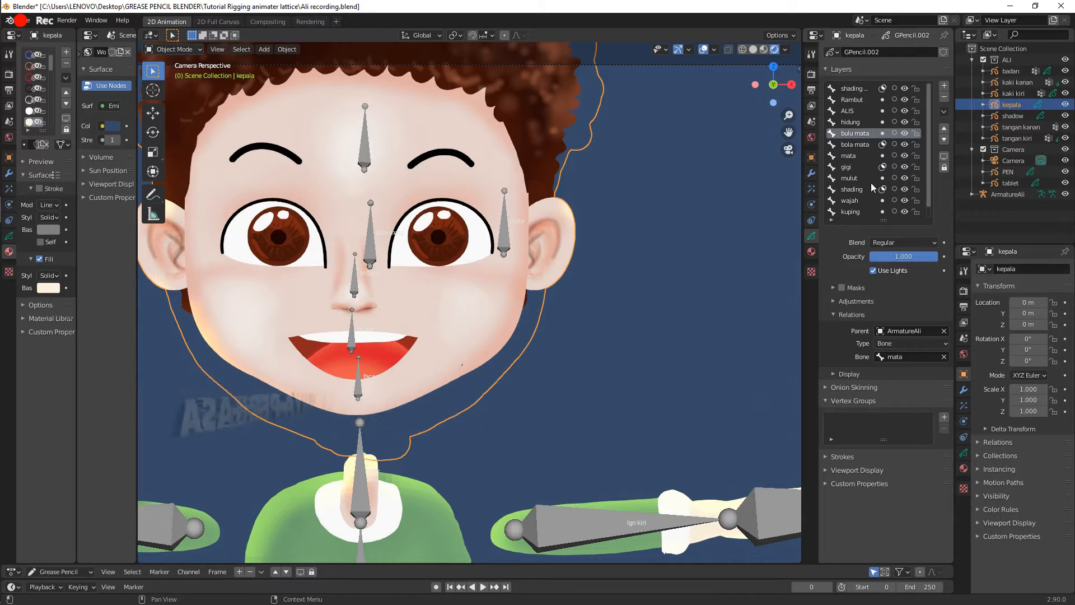
click(920, 167)
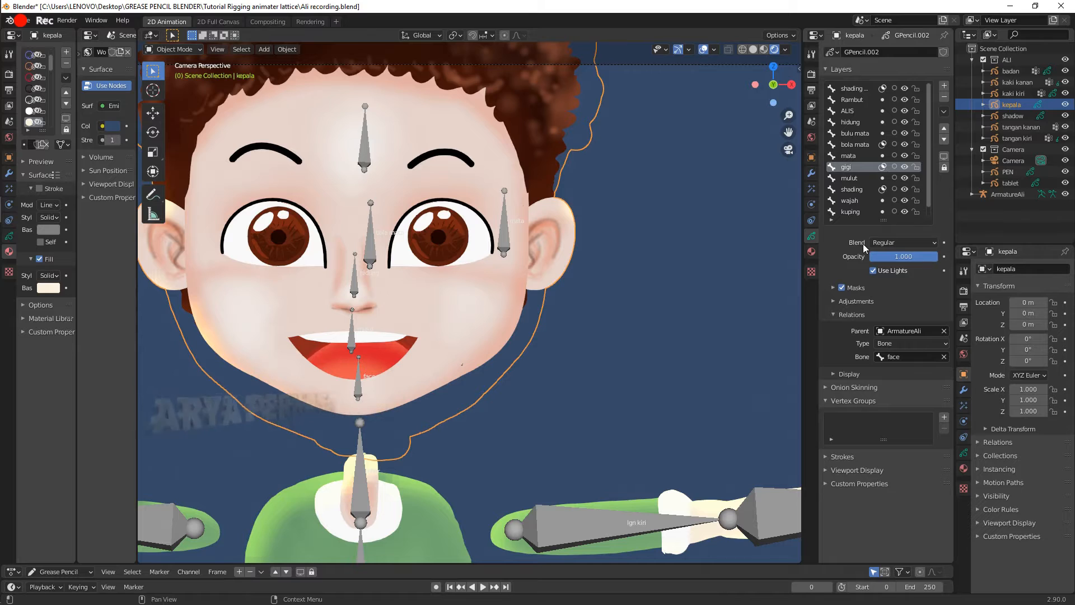
Toggle the gigi layer's visibility and hide the mulut layer to check how the teeth are masked
click(904, 167)
click(904, 166)
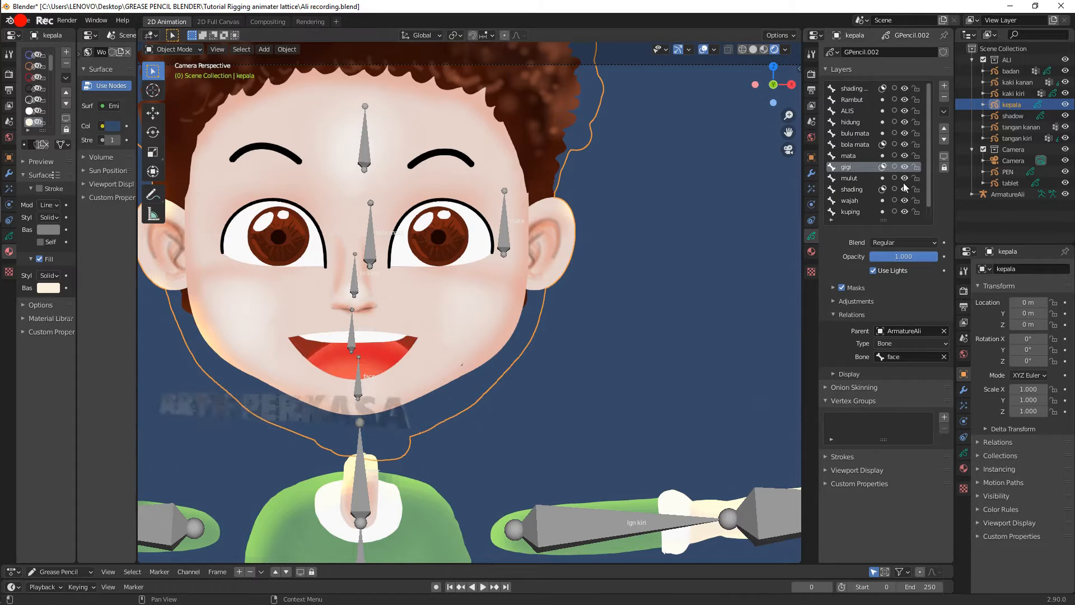
click(904, 166)
click(905, 167)
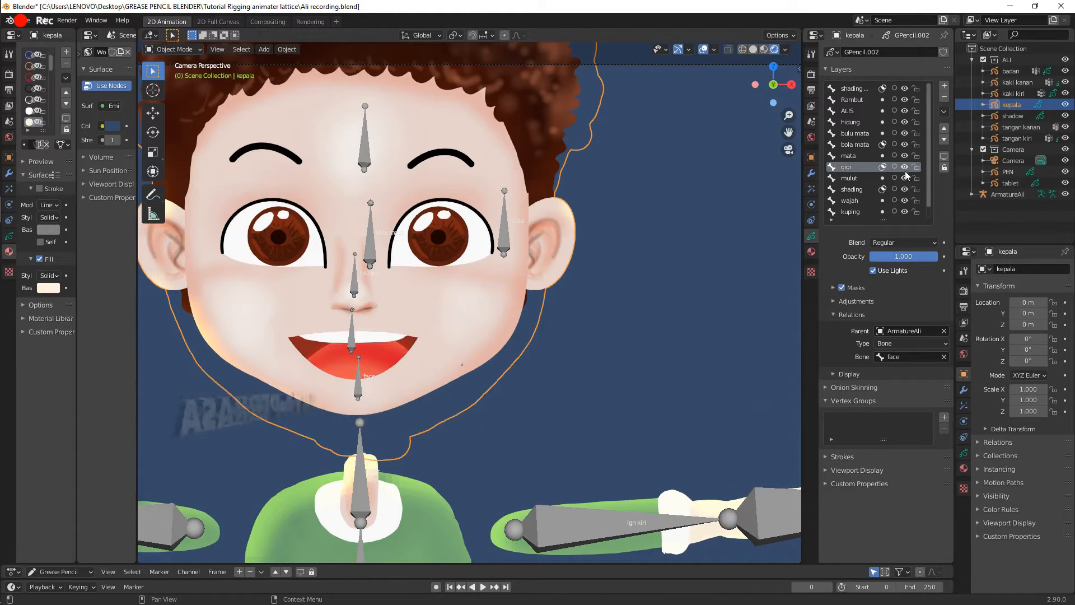
click(905, 177)
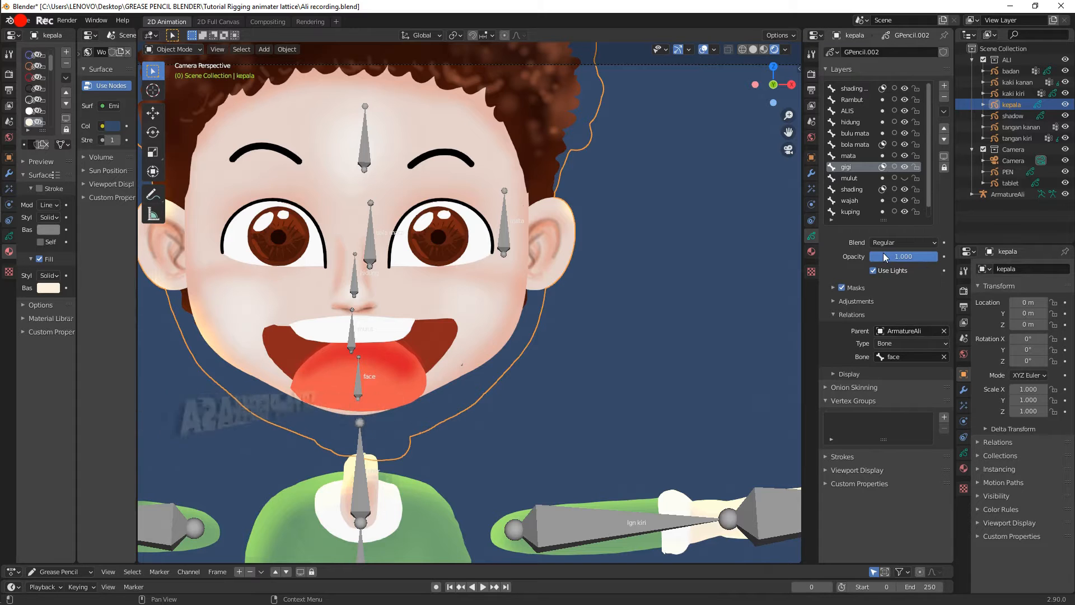
Remove the mulut mask from the gigi layer and toggle gigi's visibility to compare the unmasked teeth
click(834, 288)
click(944, 304)
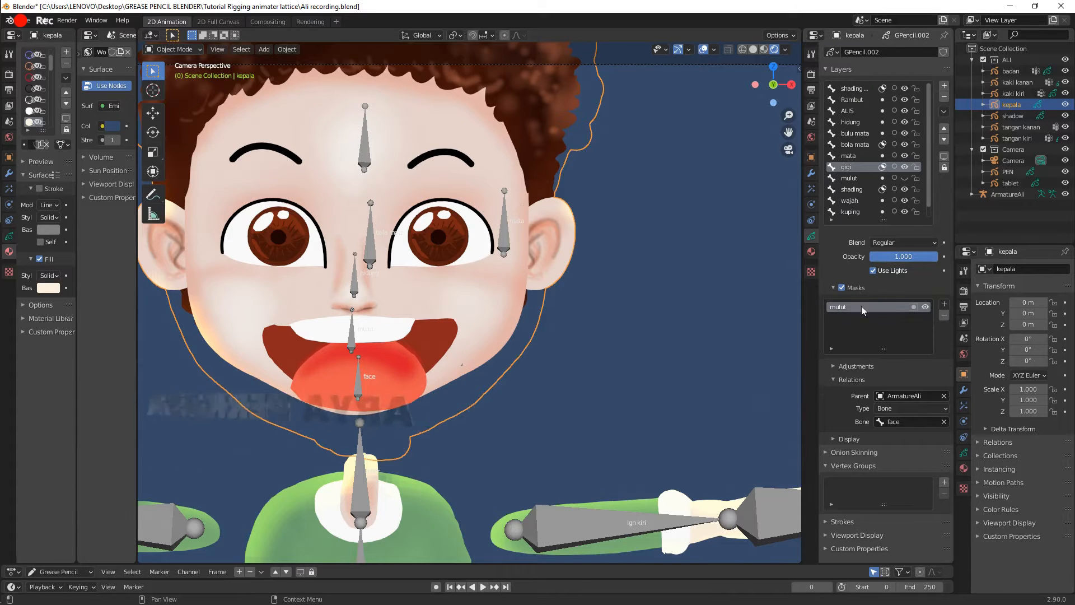
click(941, 315)
click(941, 316)
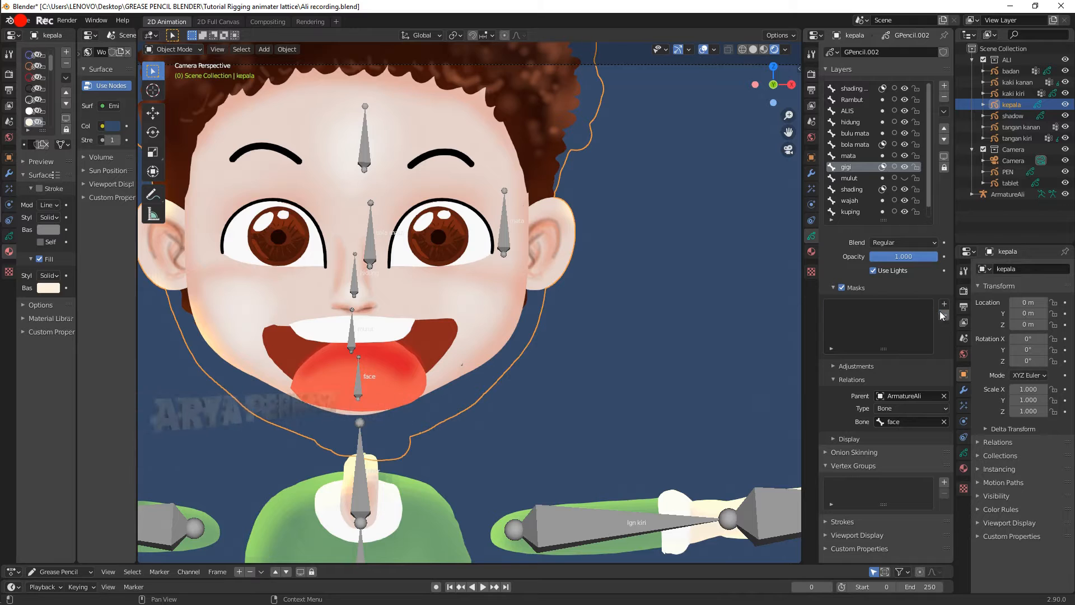
click(905, 167)
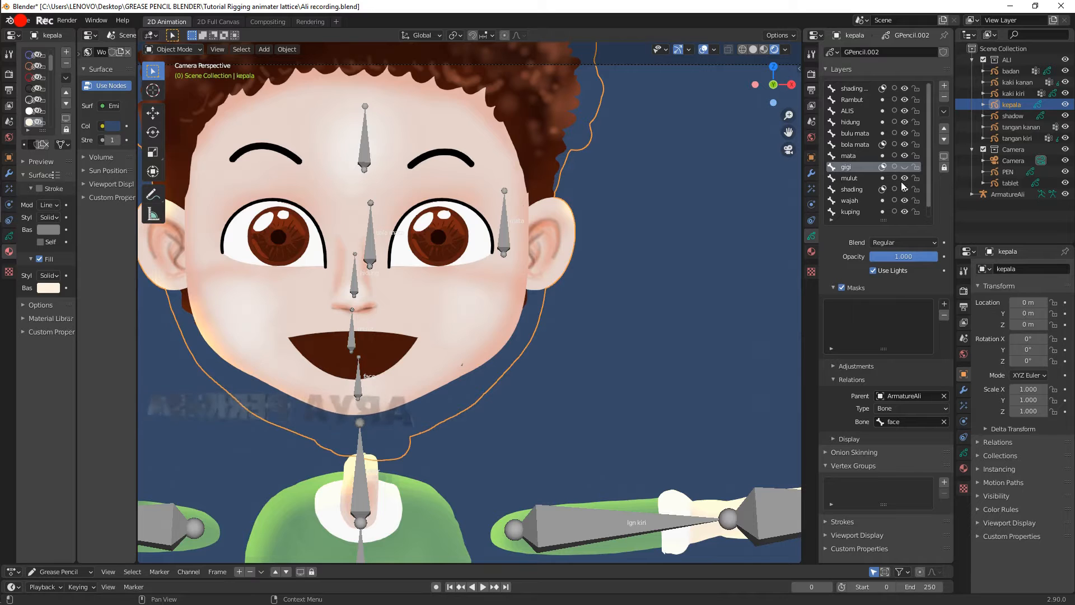
click(904, 167)
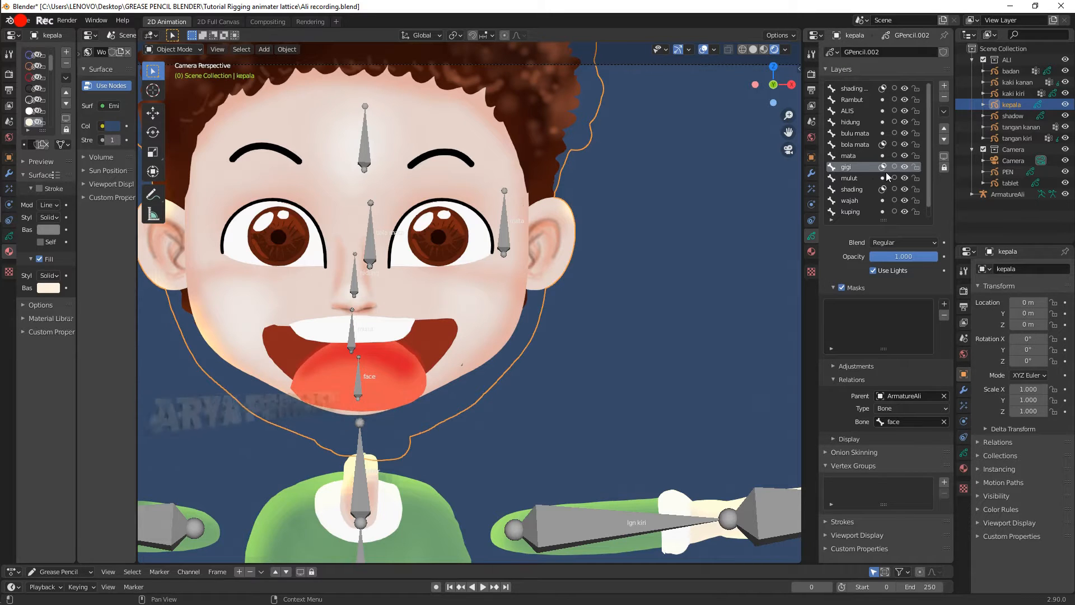
Add the mulut layer as a mask on the gigi layer
click(944, 304)
click(965, 362)
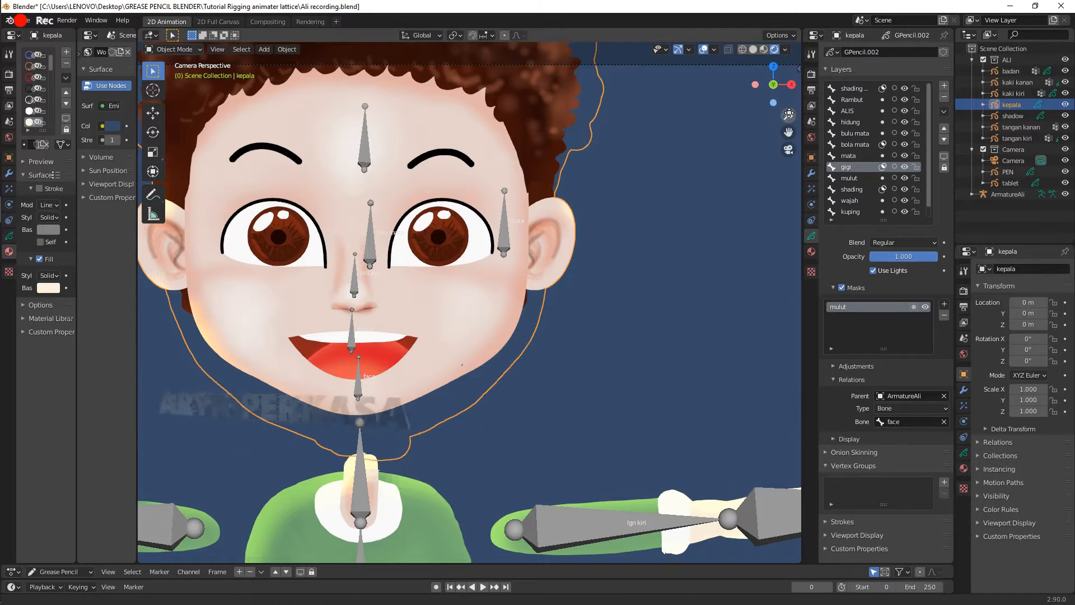
drag(788, 115, 904, 125)
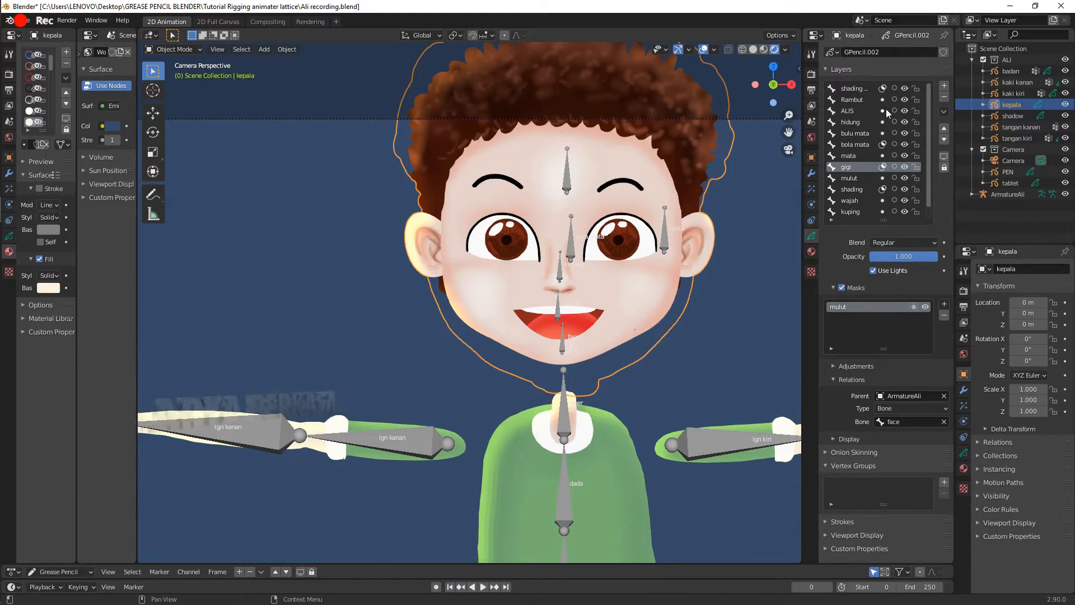
click(883, 89)
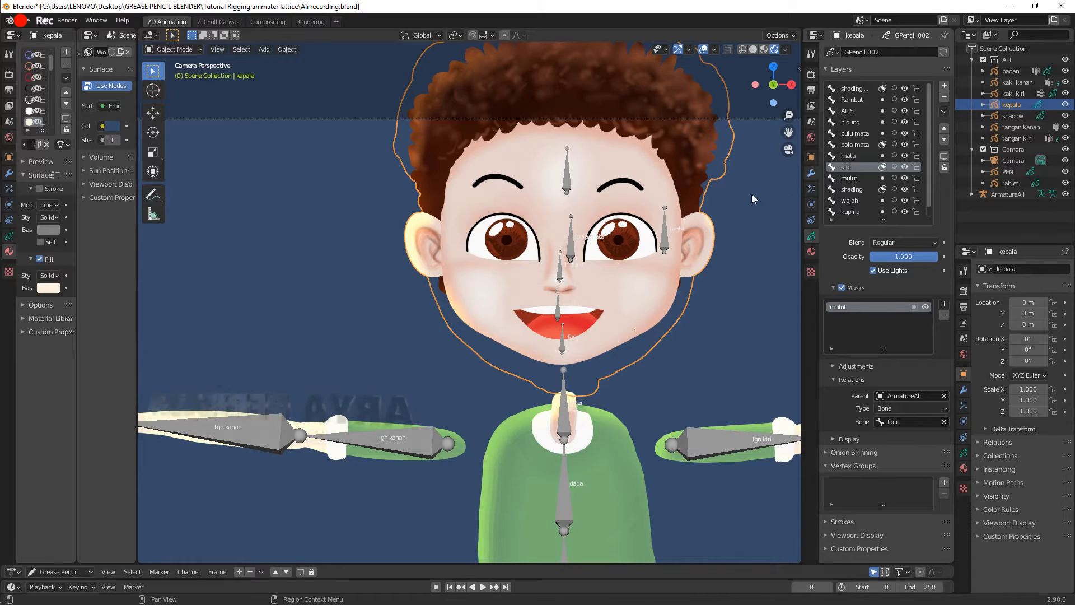
Switch ArmatureAli to Pose Mode and try moving the bola mata bone to test the masked eyeballs
click(189, 51)
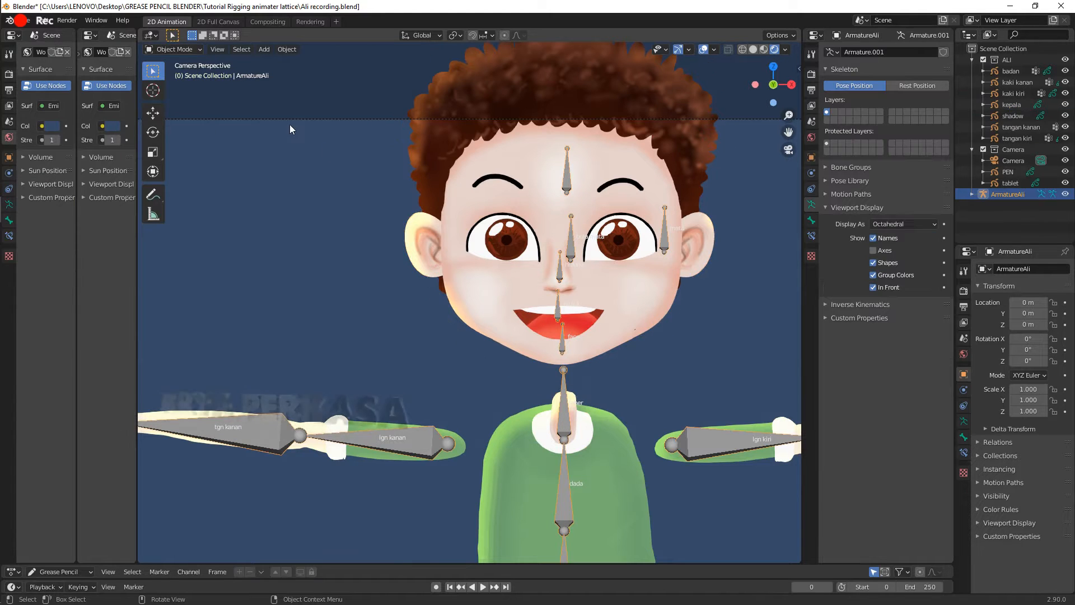
click(188, 50)
click(169, 91)
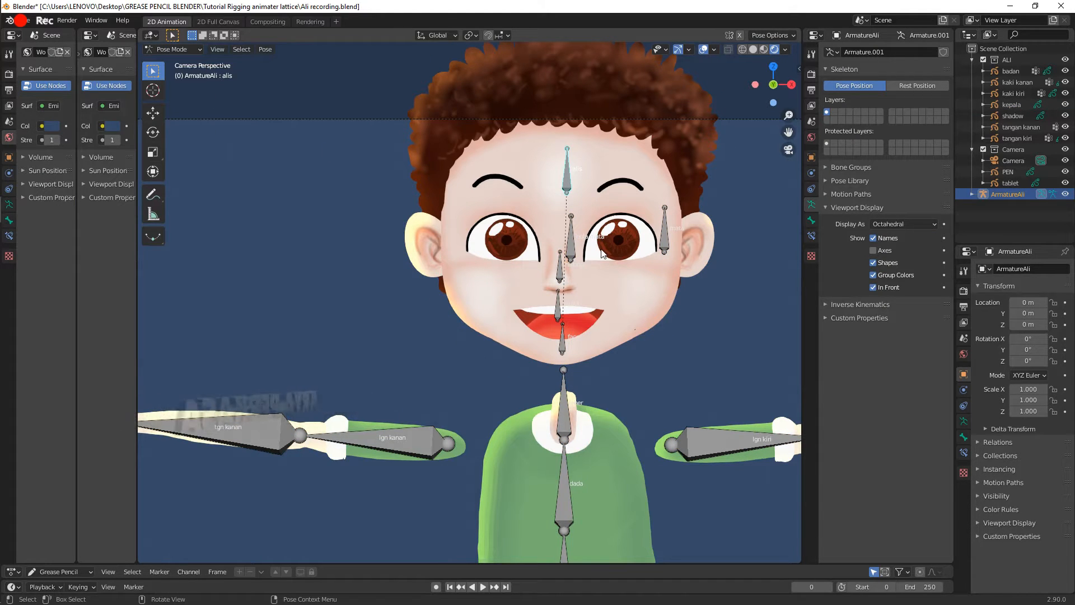
click(574, 250)
key(g)
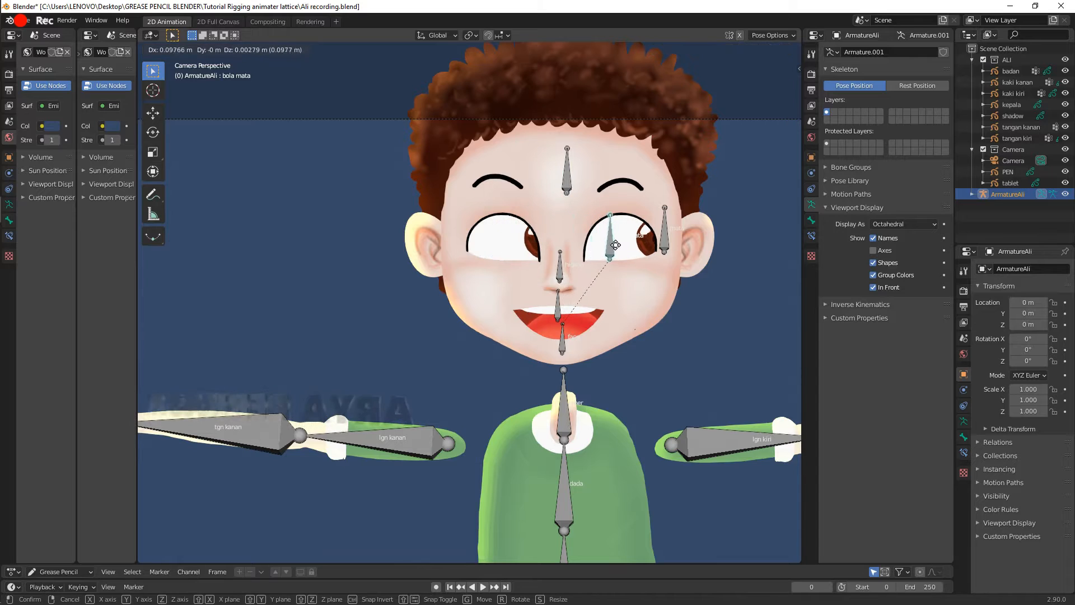
click(560, 247)
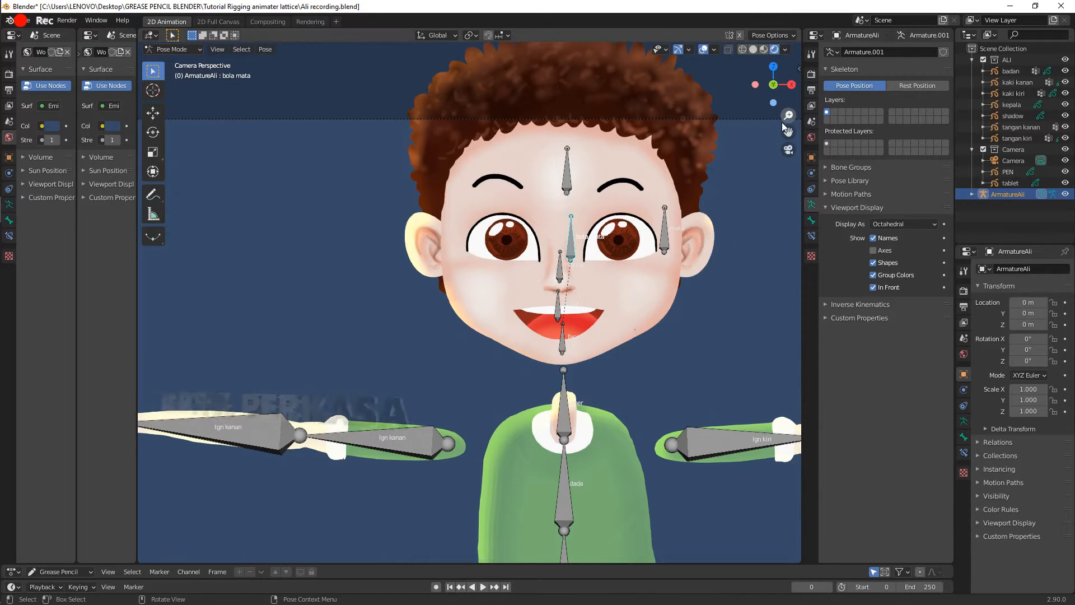
Return to Object Mode, select the tangan kanan object and make its tlpk kanan c layer active
scroll(708, 130, down, 2)
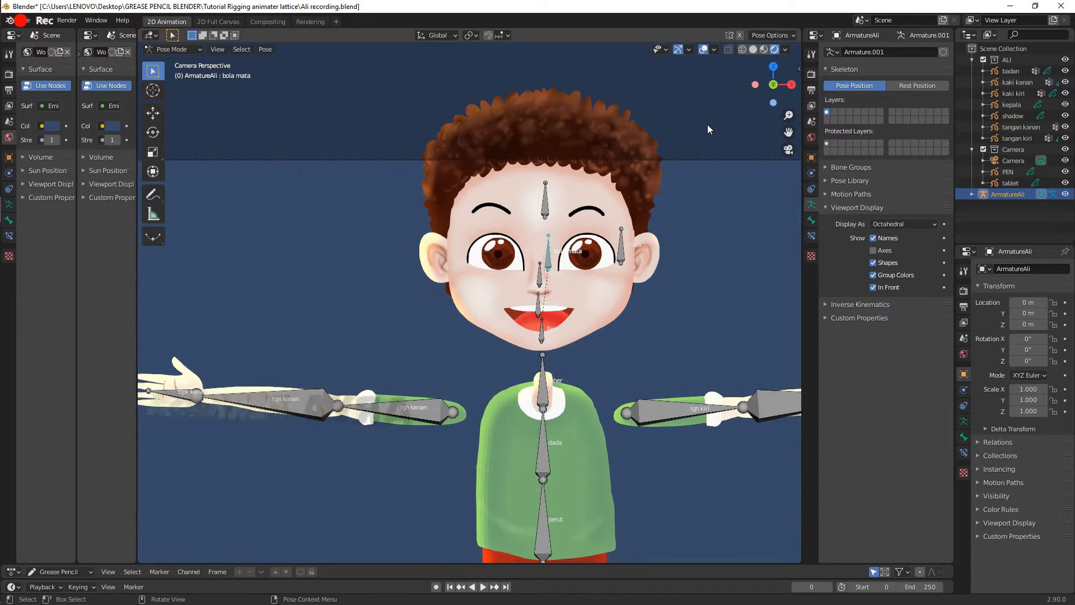
mouse_move(786, 117)
mouse_down()
mouse_move(728, 136)
mouse_move(751, 125)
mouse_move(745, 84)
mouse_move(827, 102)
mouse_move(787, 114)
mouse_move(787, 128)
mouse_move(794, 114)
mouse_up()
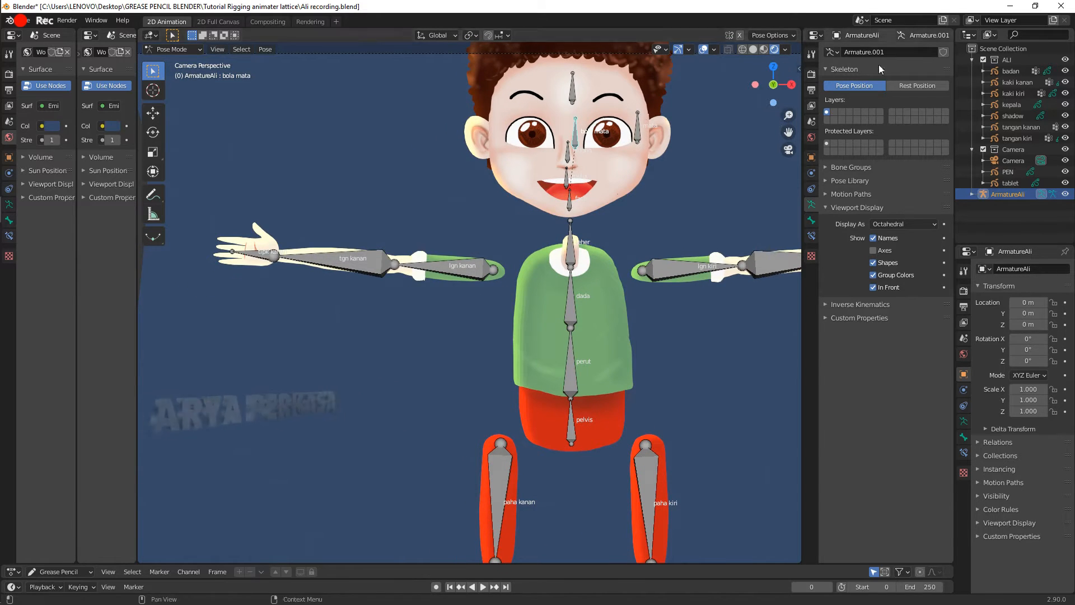
click(180, 54)
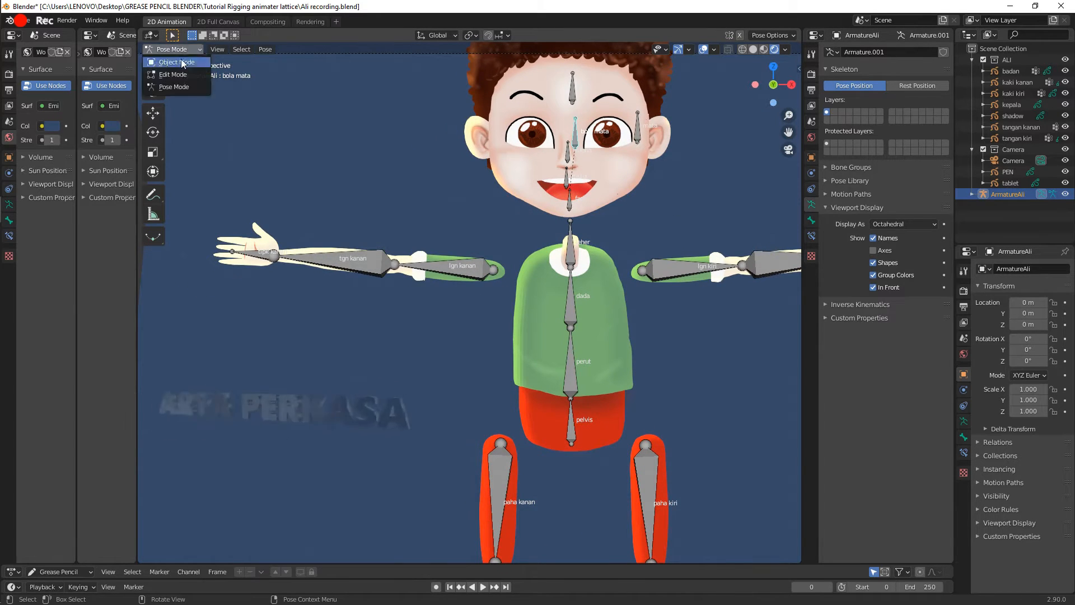
click(174, 67)
click(495, 284)
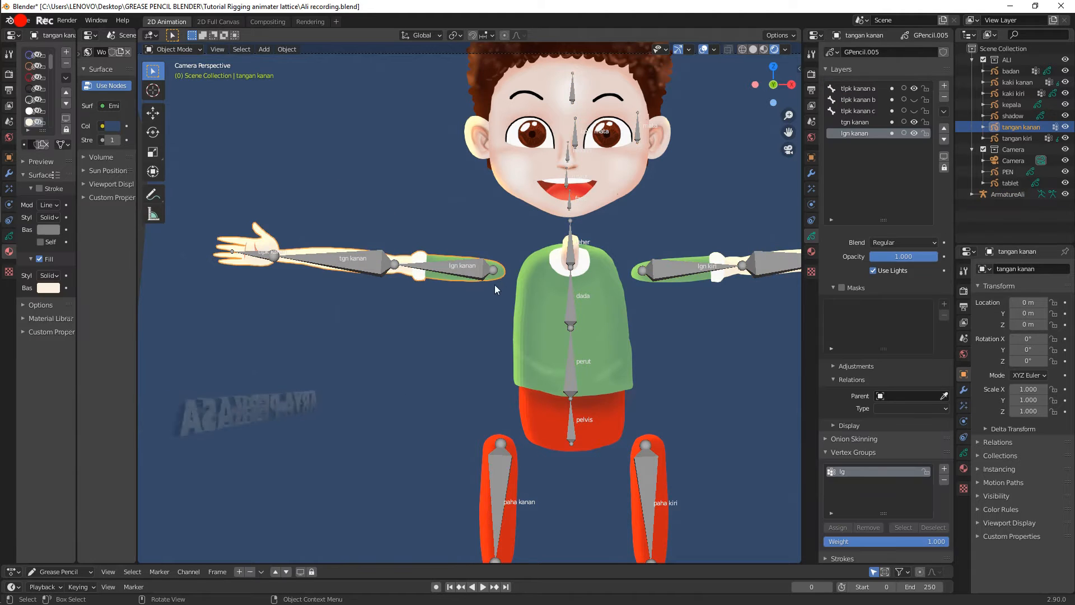
click(874, 111)
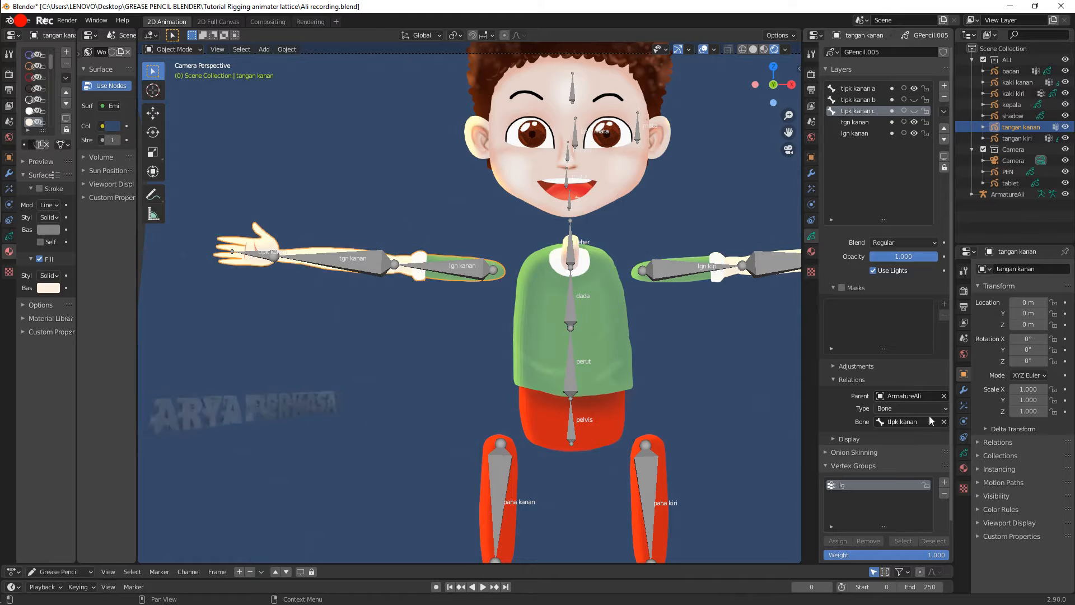
Make the tlpk kanan a, tlpk kanan b and tlpk kanan c hand layers all visible
click(912, 92)
click(914, 100)
click(915, 90)
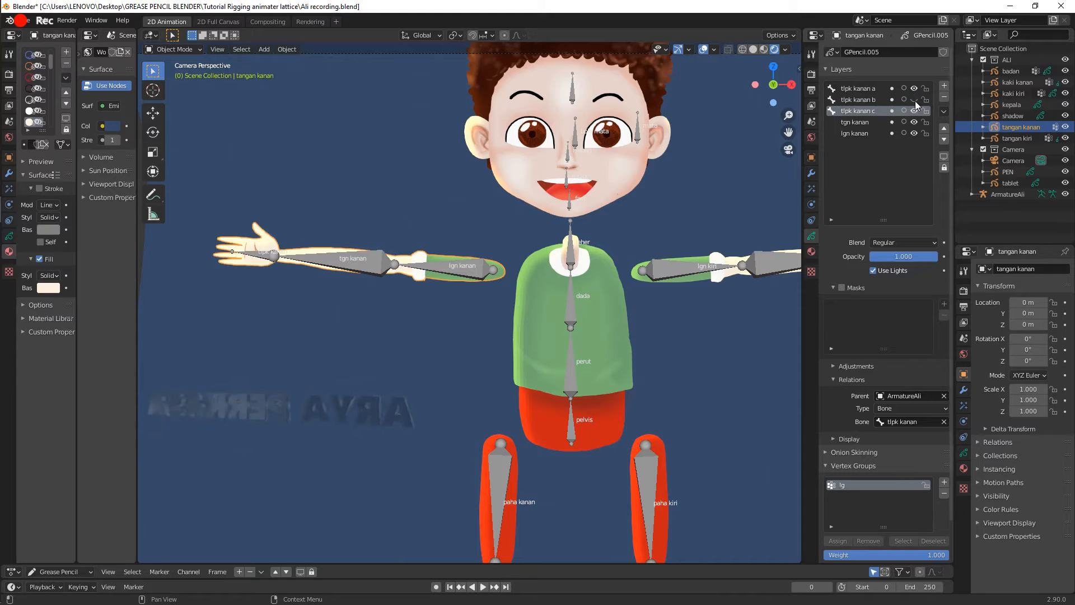
click(914, 92)
click(915, 99)
click(914, 88)
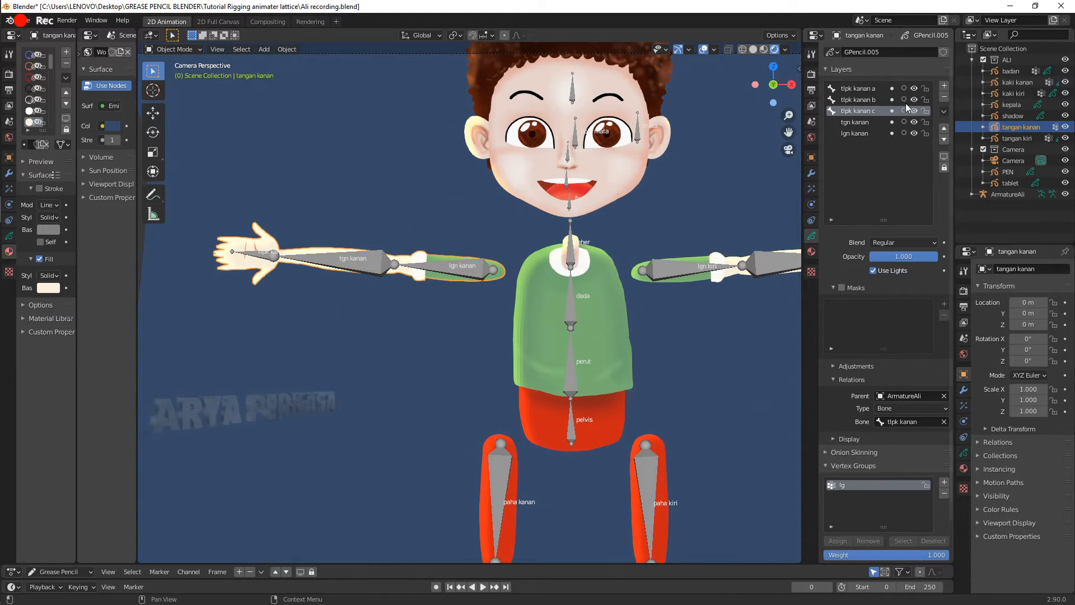
Parent the tgn kanan layer to ArmatureAli with type Bone and the tgn kanan bone
click(865, 121)
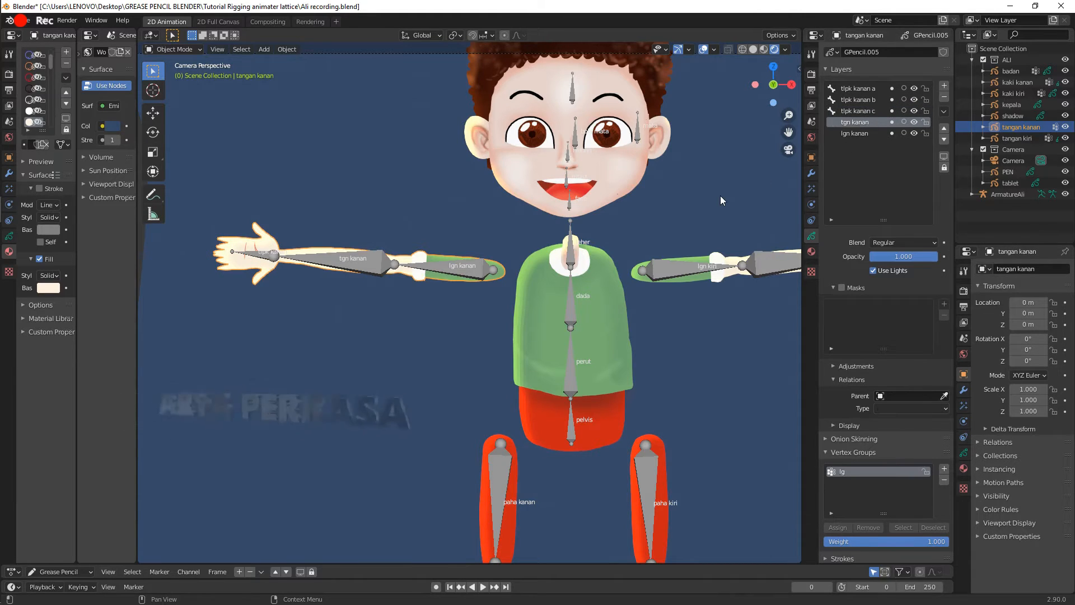
click(922, 394)
click(924, 406)
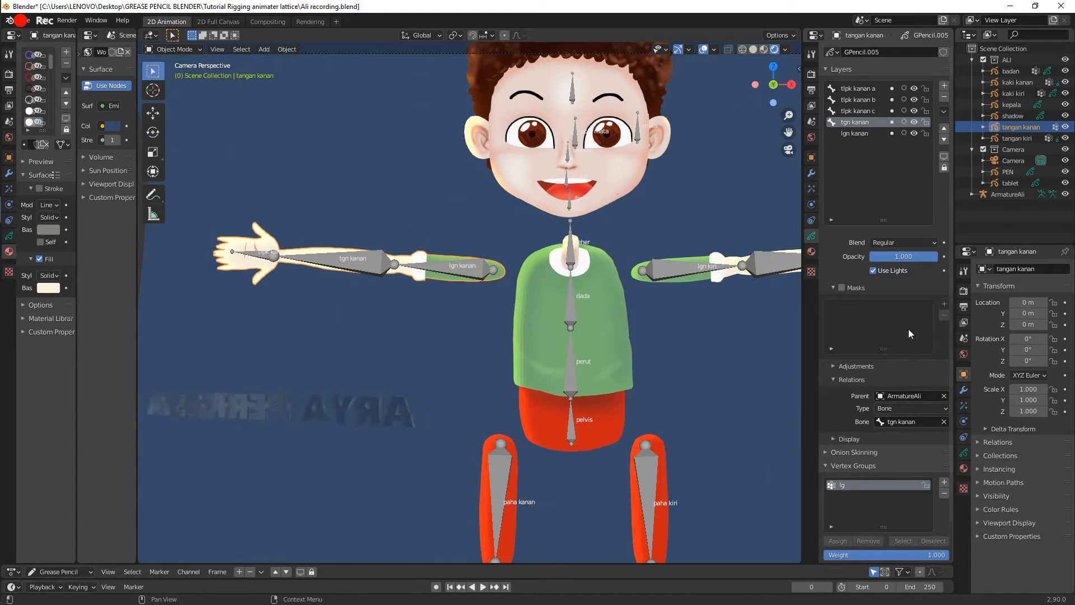
Parent the lgn kanan layer to ArmatureAli with type Bone and the lgn kanan bone
click(862, 133)
click(912, 396)
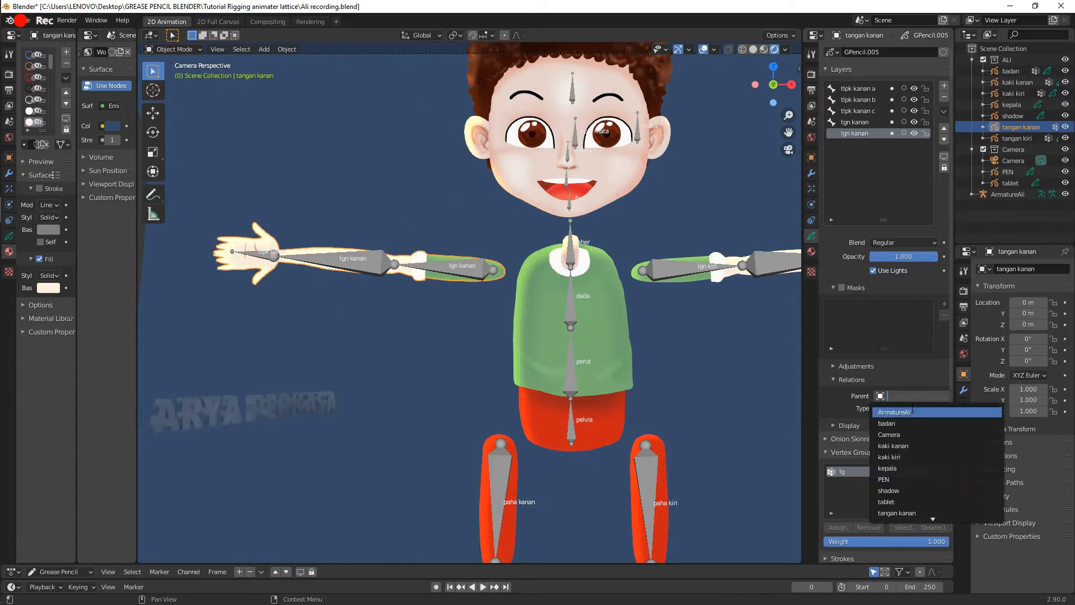
click(903, 412)
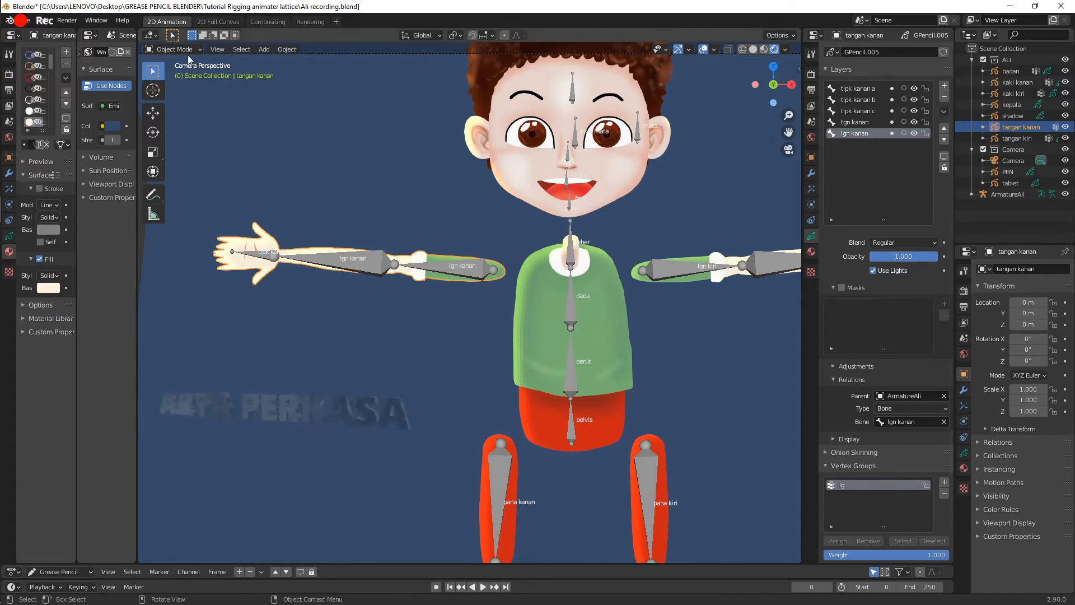
Select ArmatureAli and switch it to Pose Mode
click(175, 50)
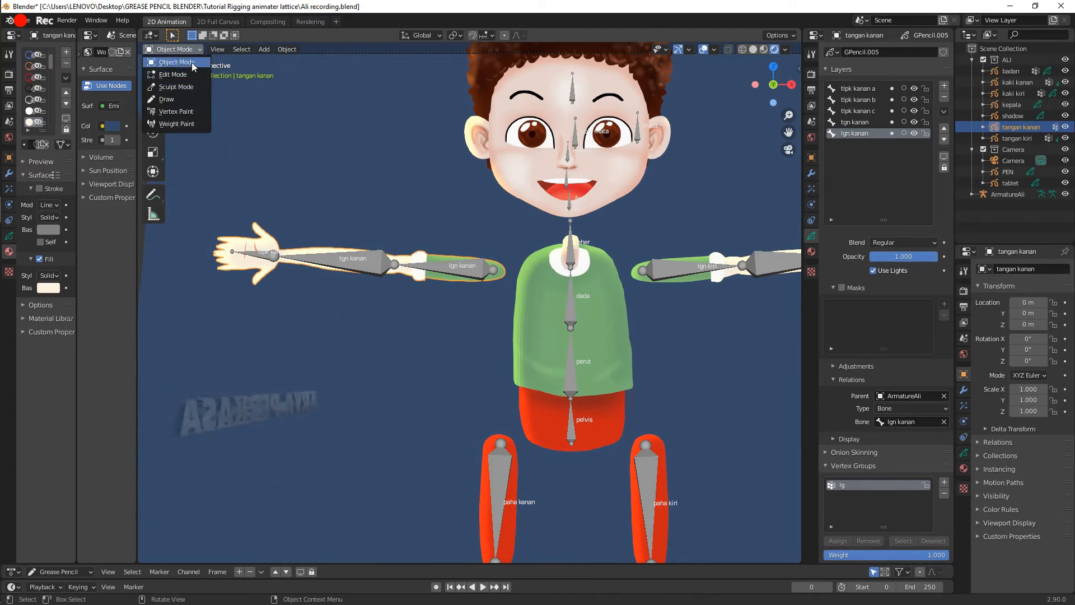
click(192, 63)
click(343, 251)
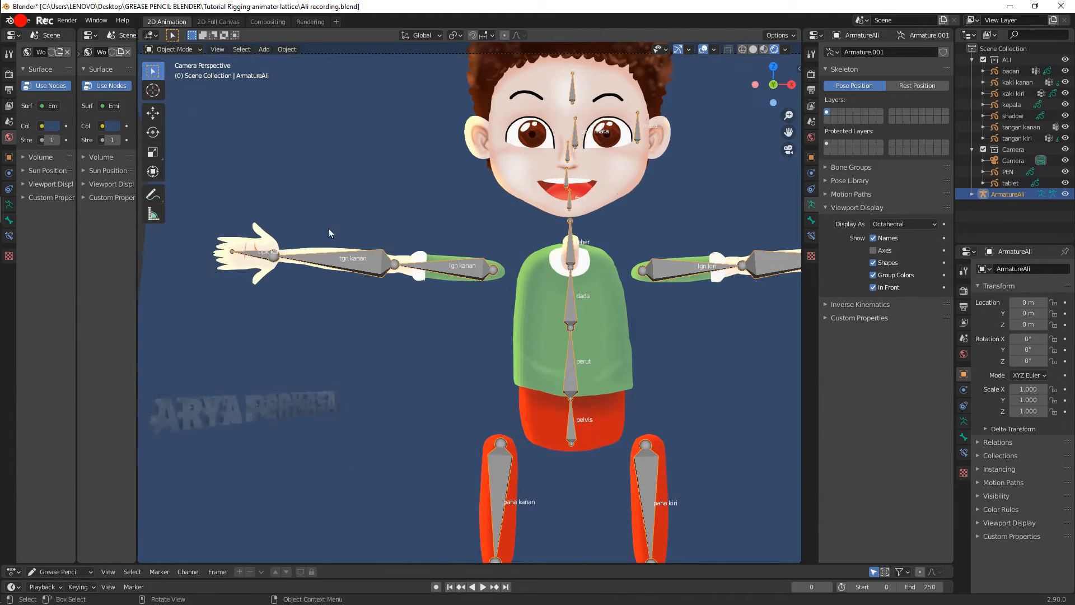
click(190, 54)
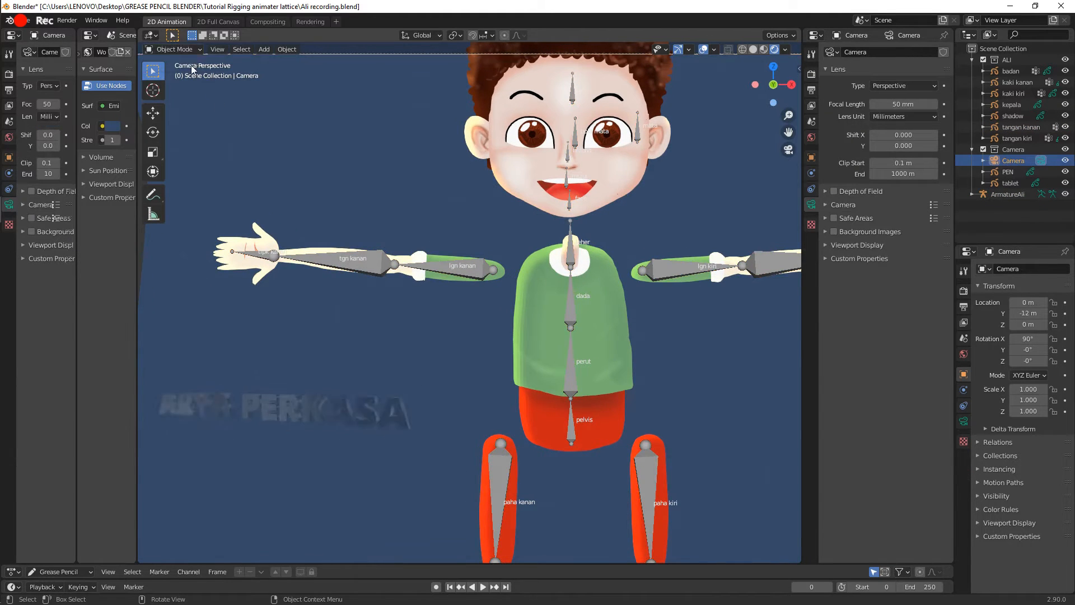
click(304, 229)
click(188, 49)
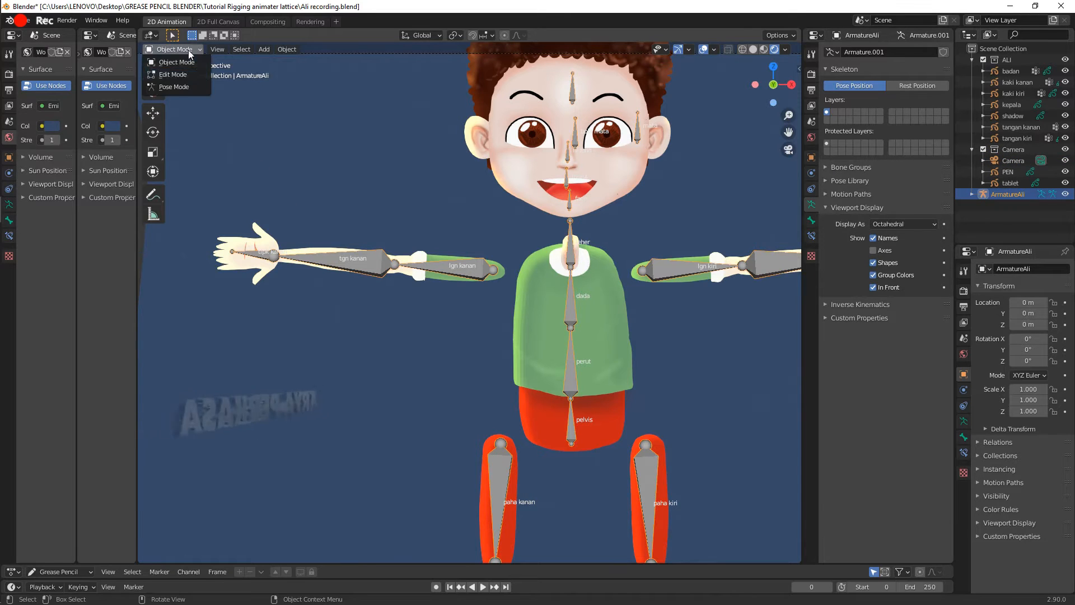
click(196, 86)
Try rotating the tgn kanan, lgn kanan and tlpk kanan bones to test the right arm, cancelling each rotation
click(380, 263)
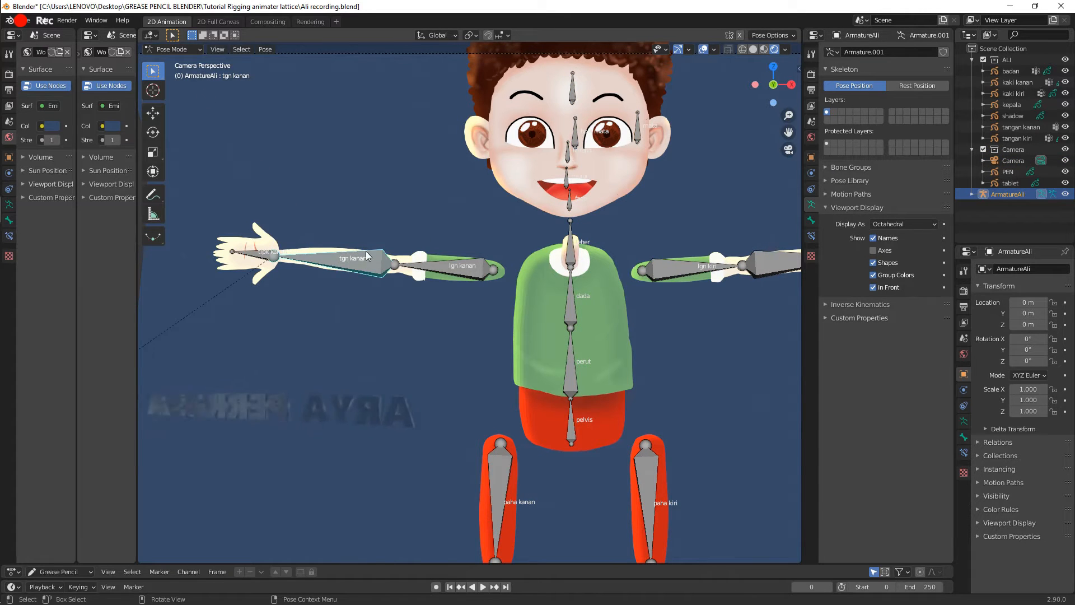
key(r)
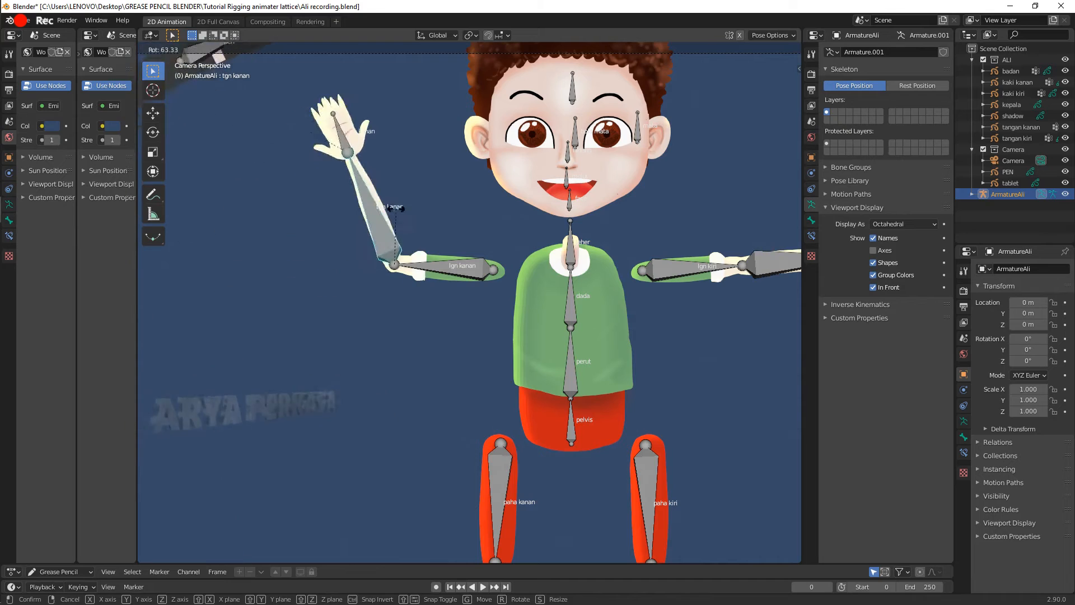
key(Escape)
click(445, 254)
key(r)
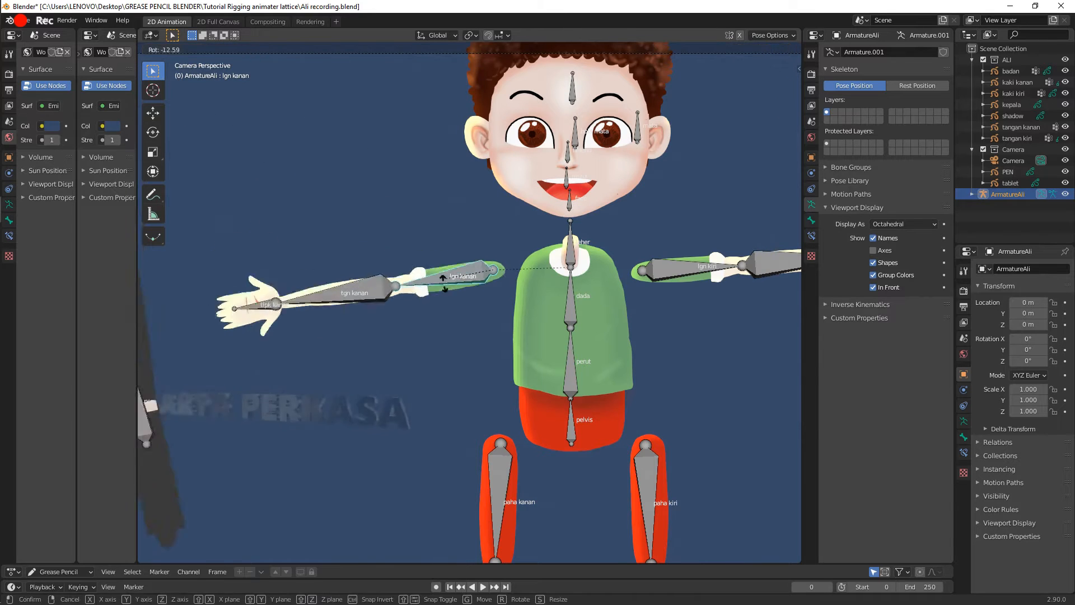
right_click(440, 269)
click(344, 255)
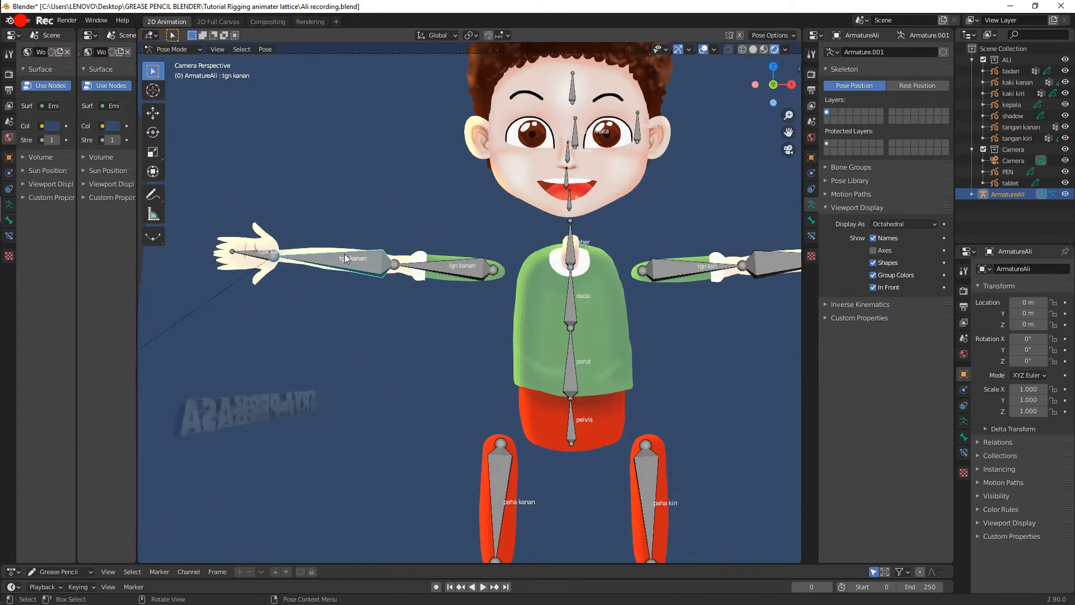
key(r)
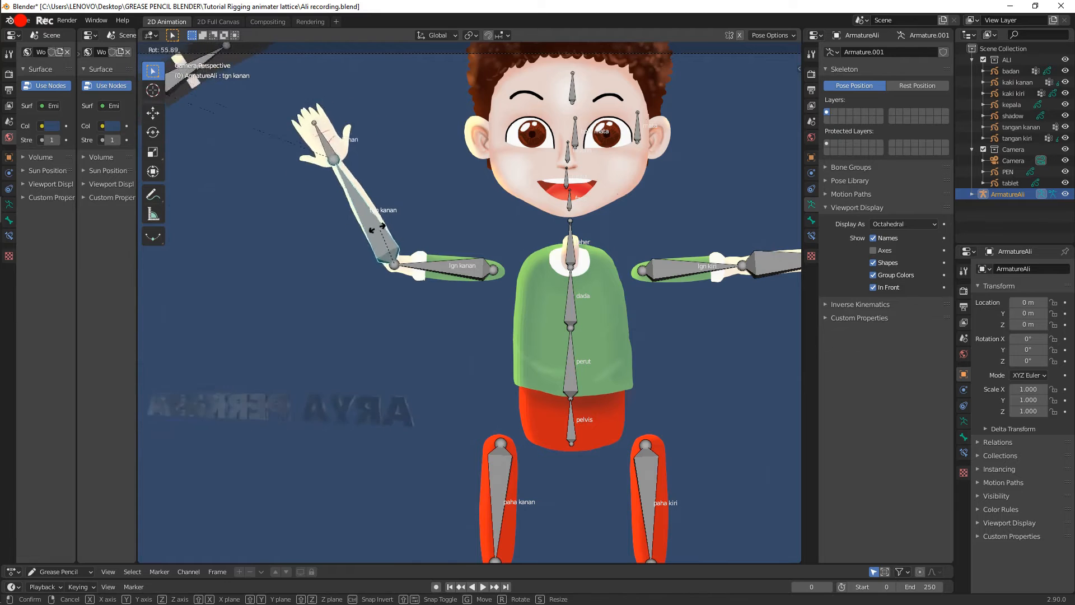
key(Escape)
click(273, 253)
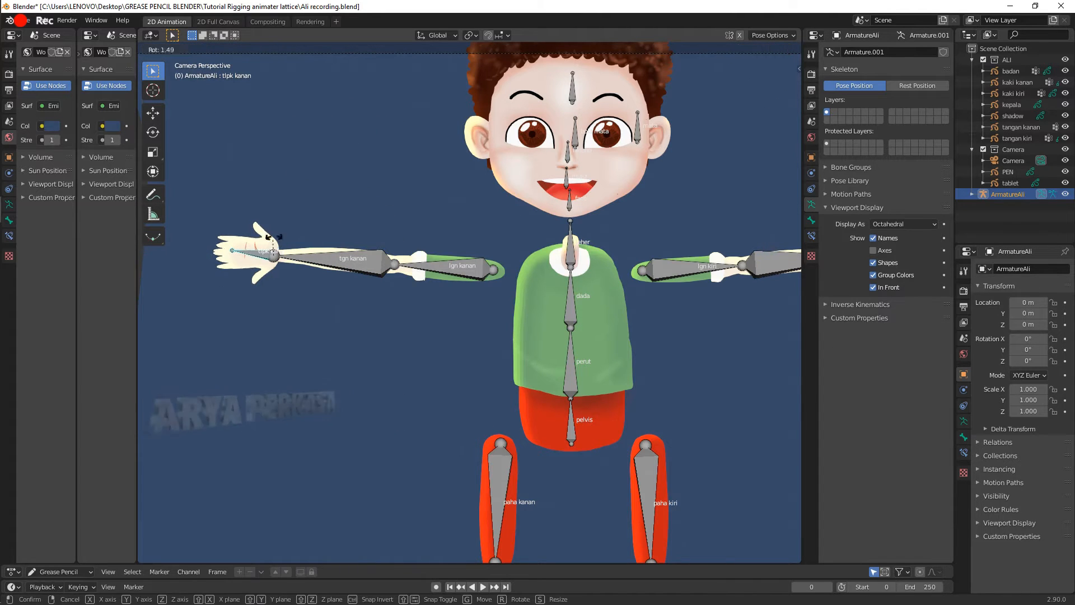
key(r)
key(Escape)
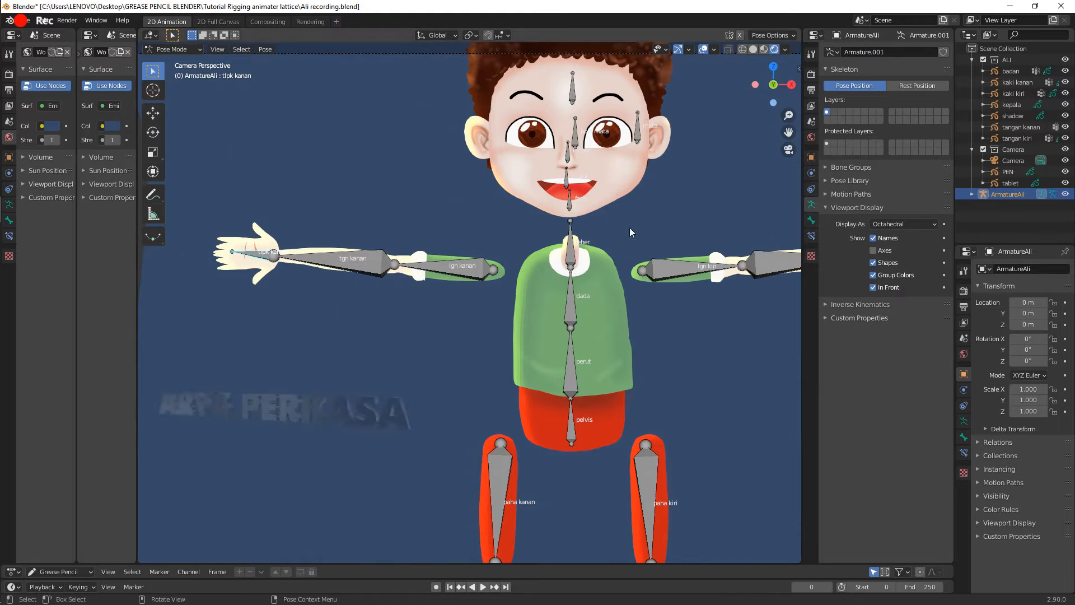
Return to Object Mode, select tangan kanan and clear the parent of its lgn kanan and tgn kanan layers
key(ctrl+Tab)
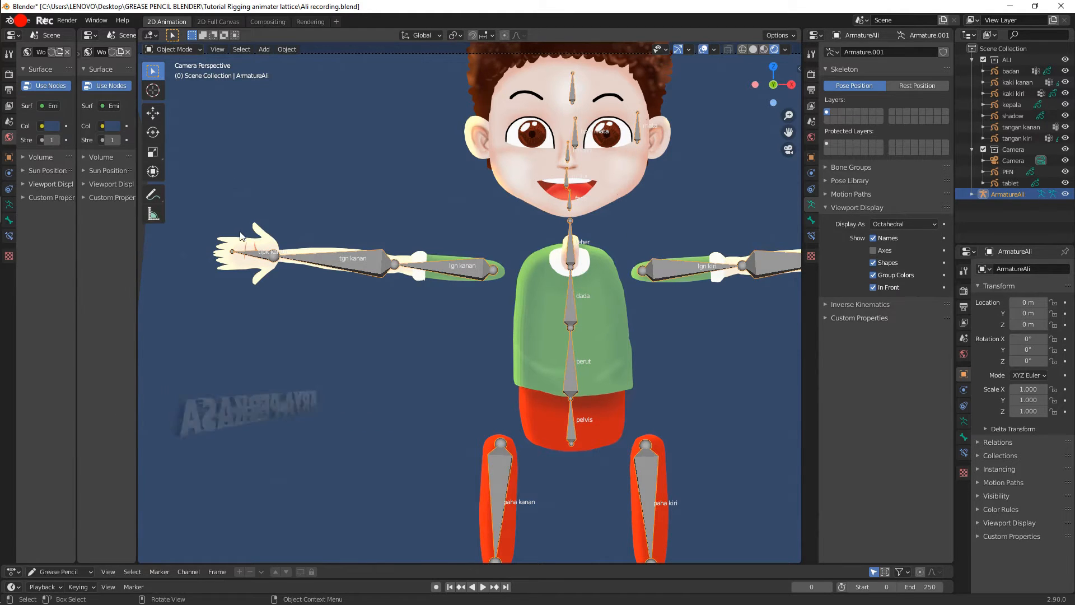
click(241, 236)
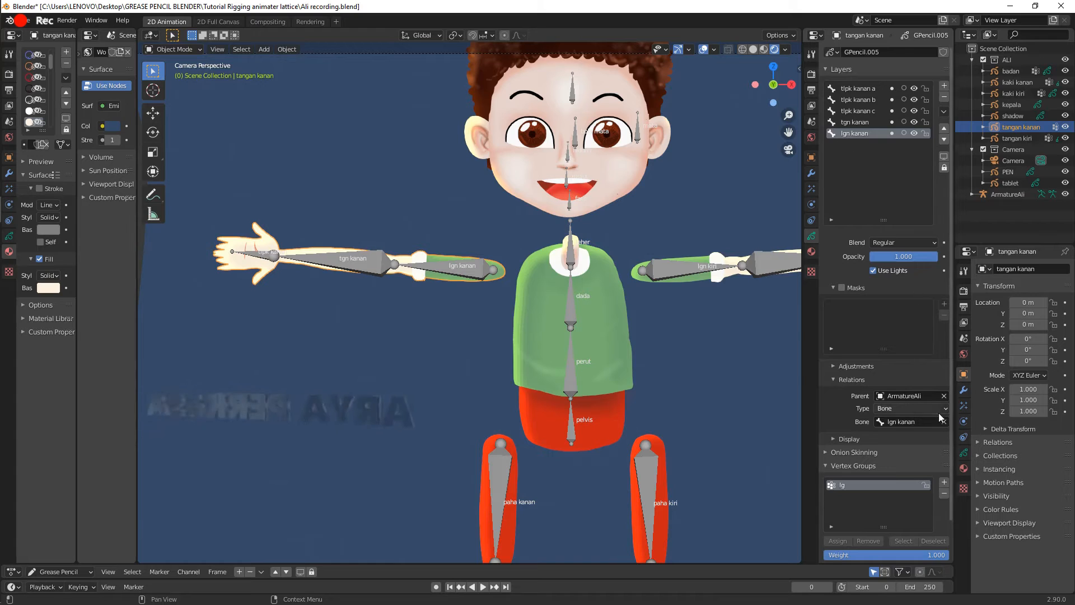
click(944, 397)
click(879, 123)
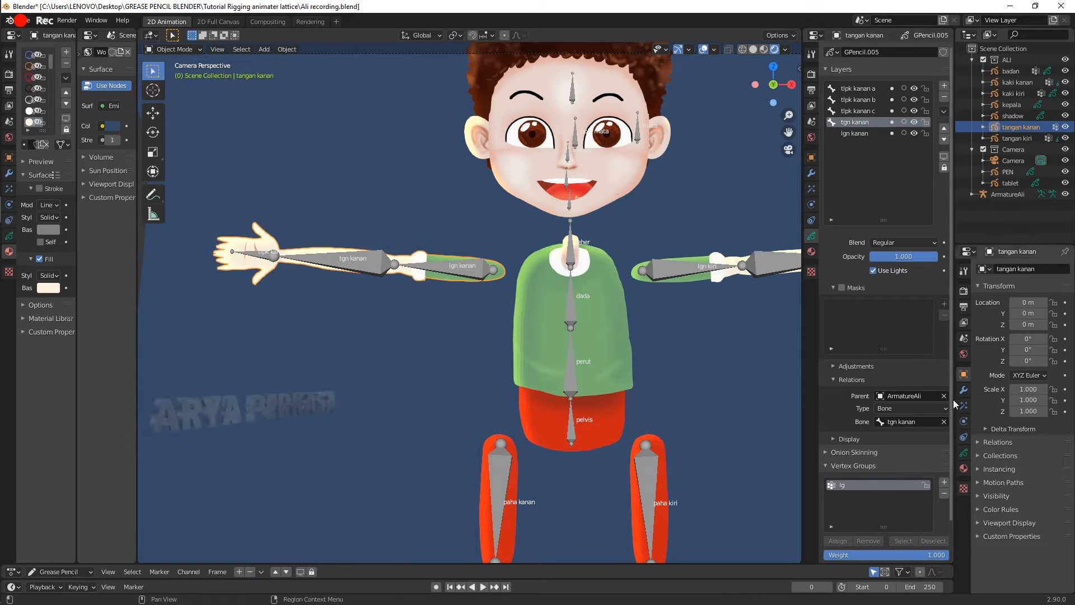
click(945, 396)
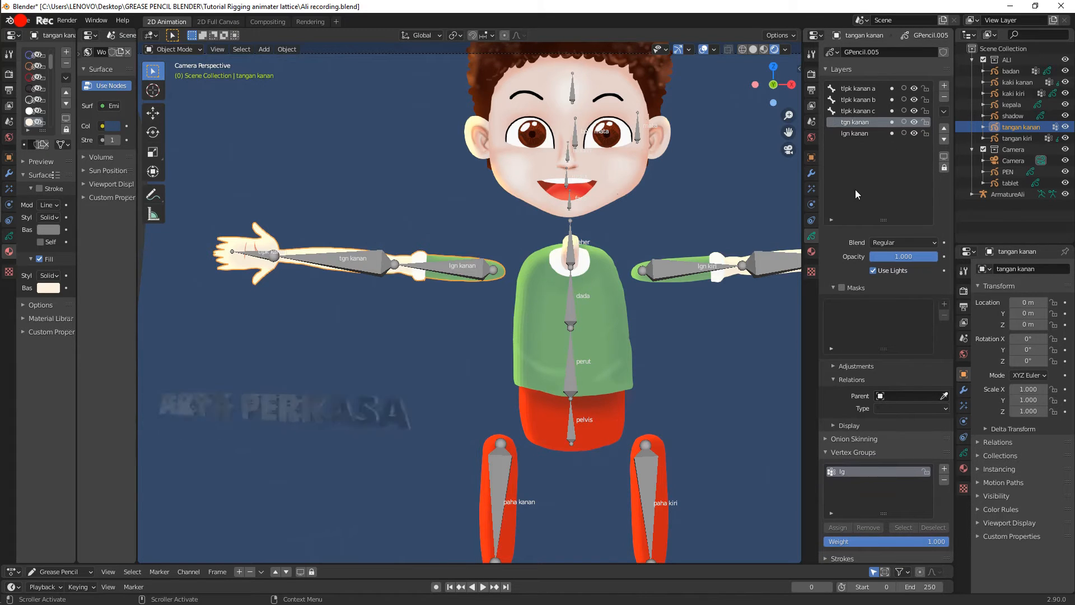
Lock the tlpk kanan a, tlpk kanan b and tlpk kanan c layers and deselect the arm object
click(926, 89)
click(926, 99)
click(925, 111)
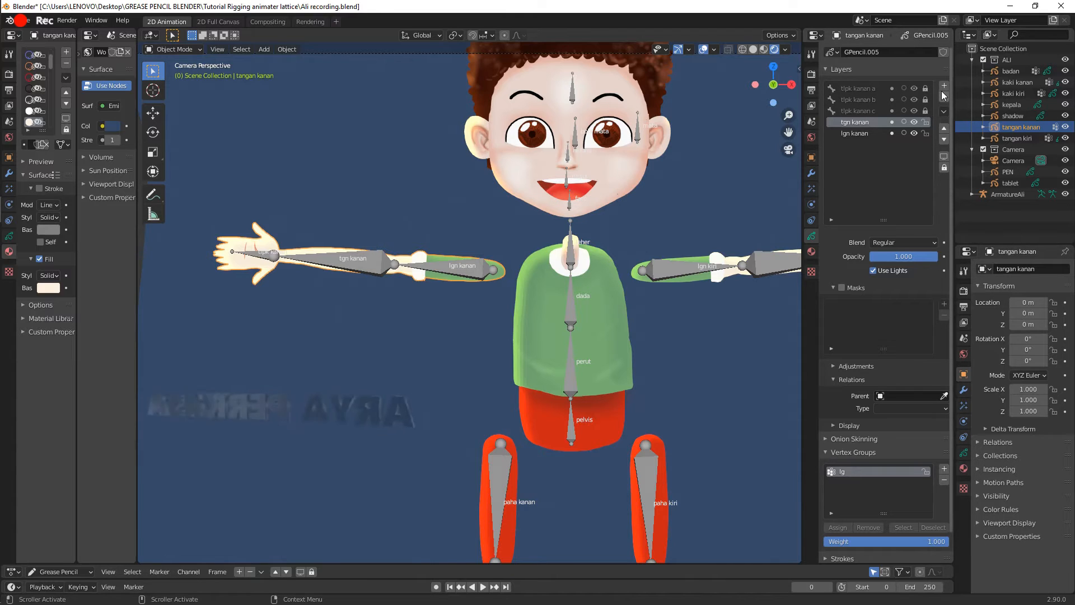
click(309, 219)
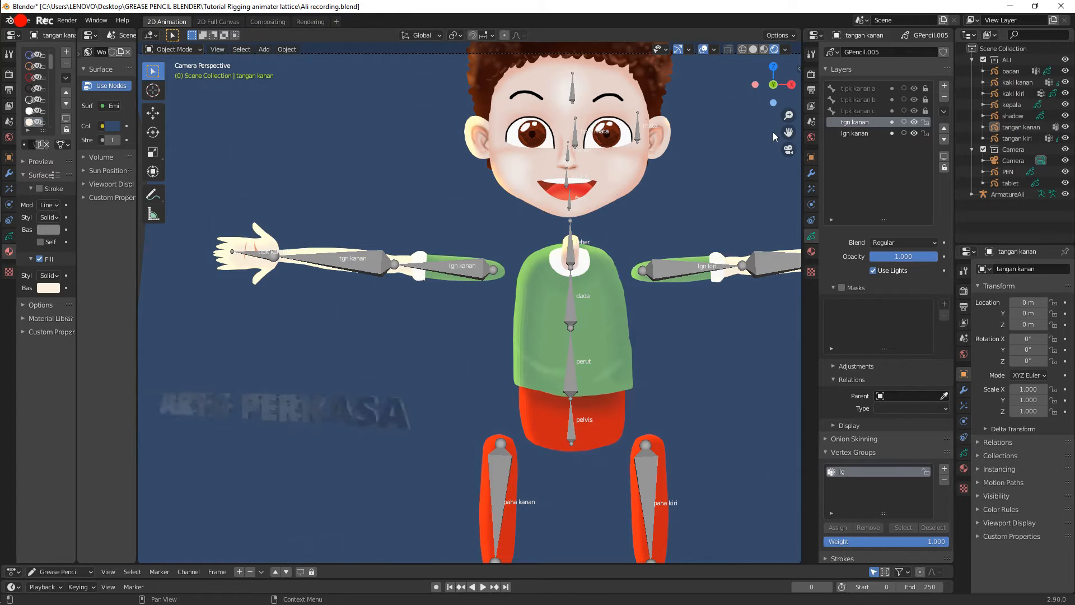
Add a lattice and move it over the right arm, to about X -0.744 m and Z 1.651 m
scroll(550, 108, down, 3)
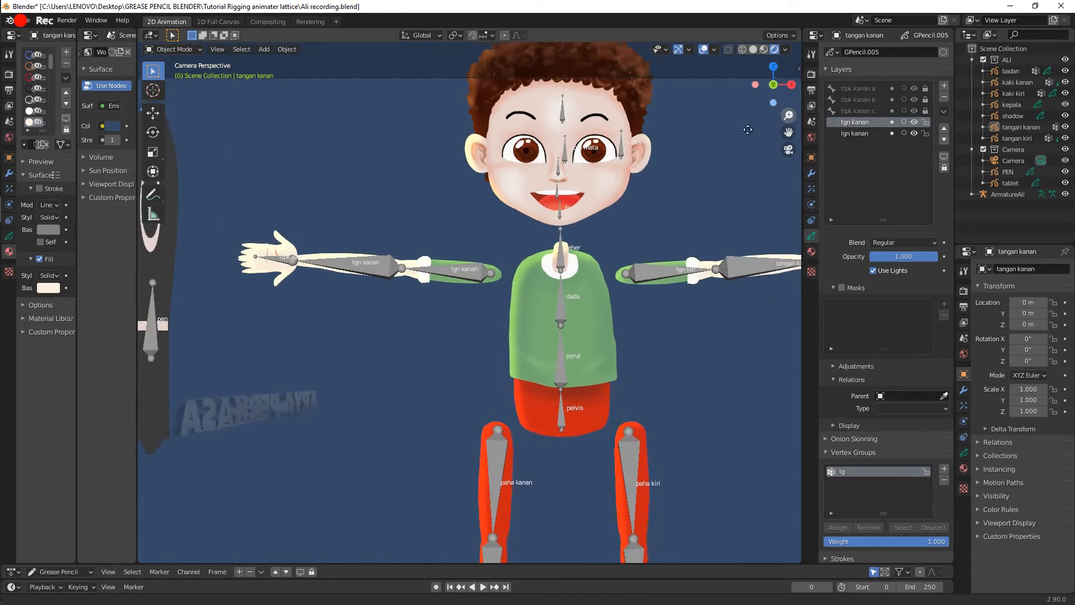
click(263, 50)
mouse_move(305, 127)
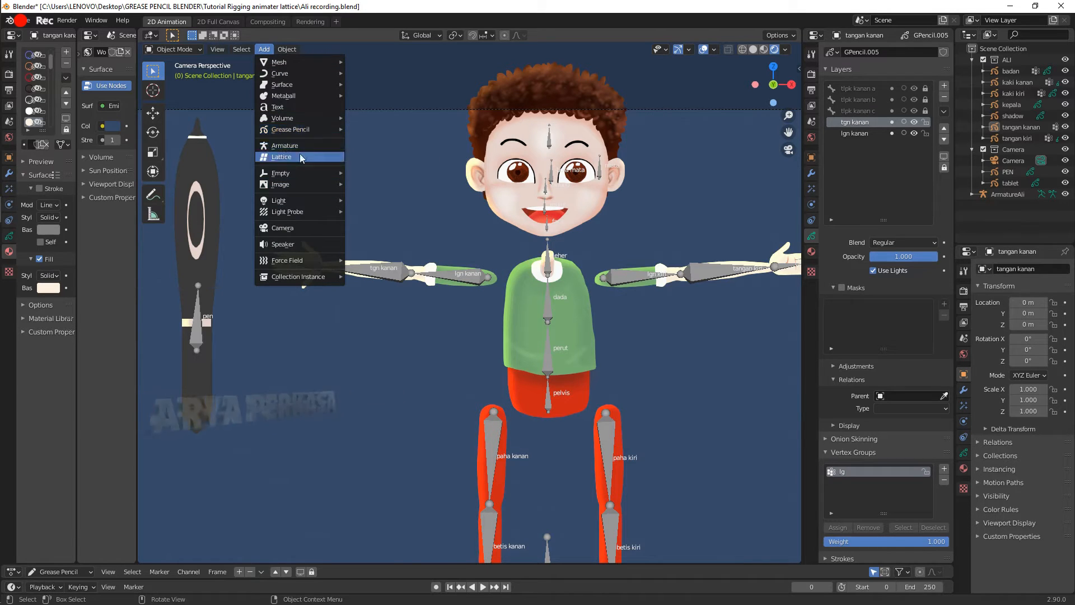
click(281, 157)
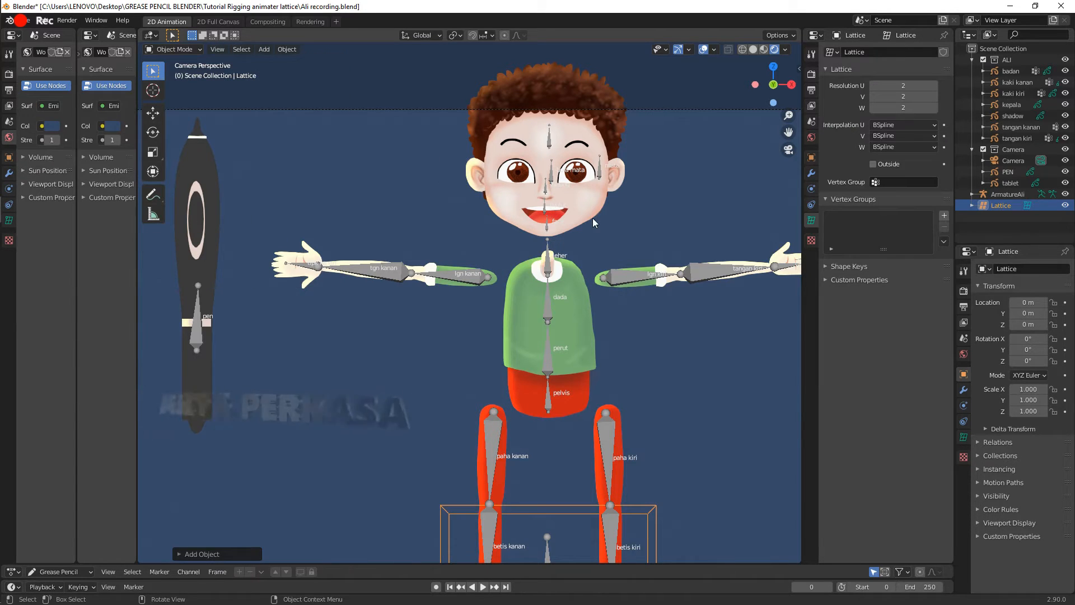
key(g)
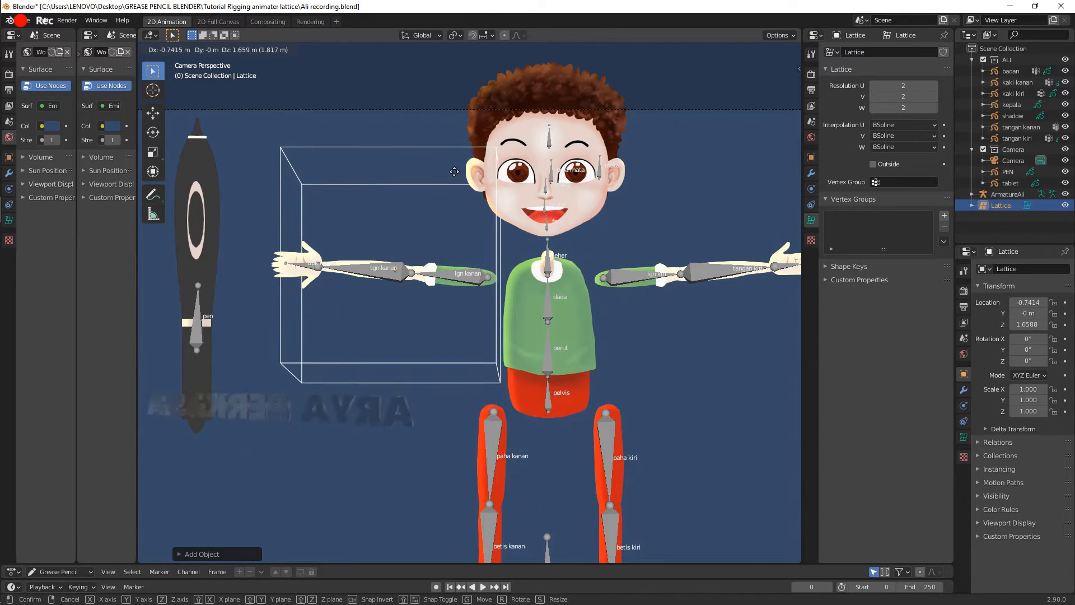
click(457, 177)
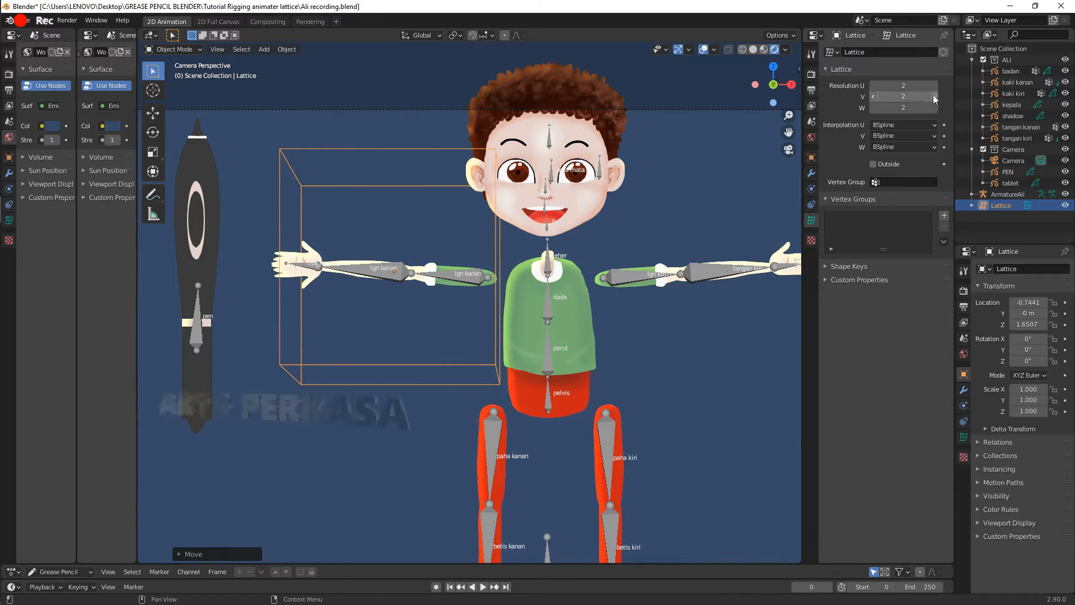
Set the lattice's resolution to V 1 and W 64, and rename it Lattice tgn kanan
click(872, 97)
drag(790, 117, 970, 292)
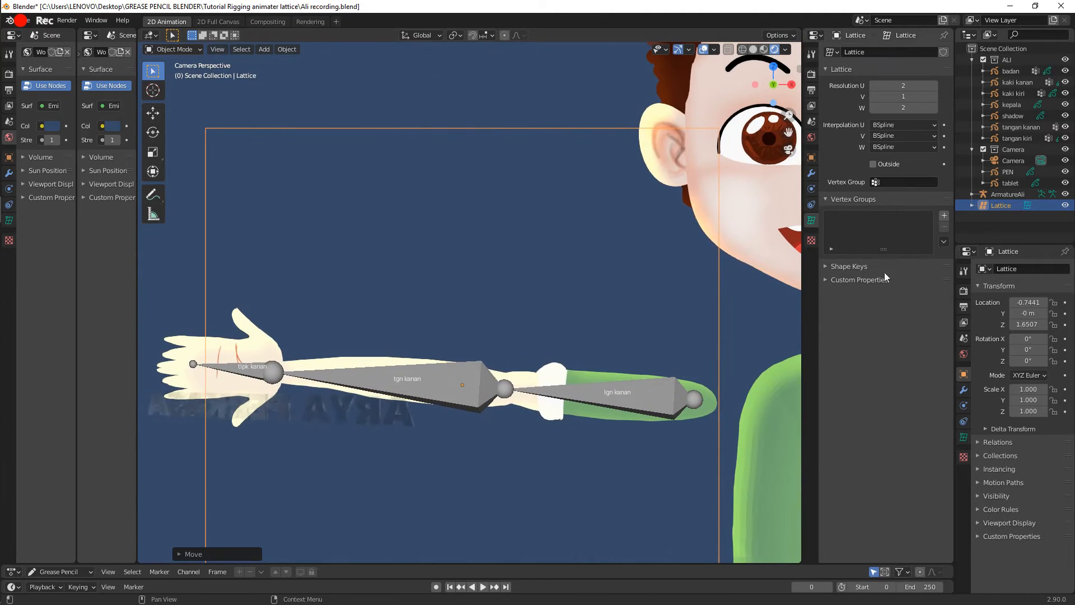
drag(903, 108, 1073, 123)
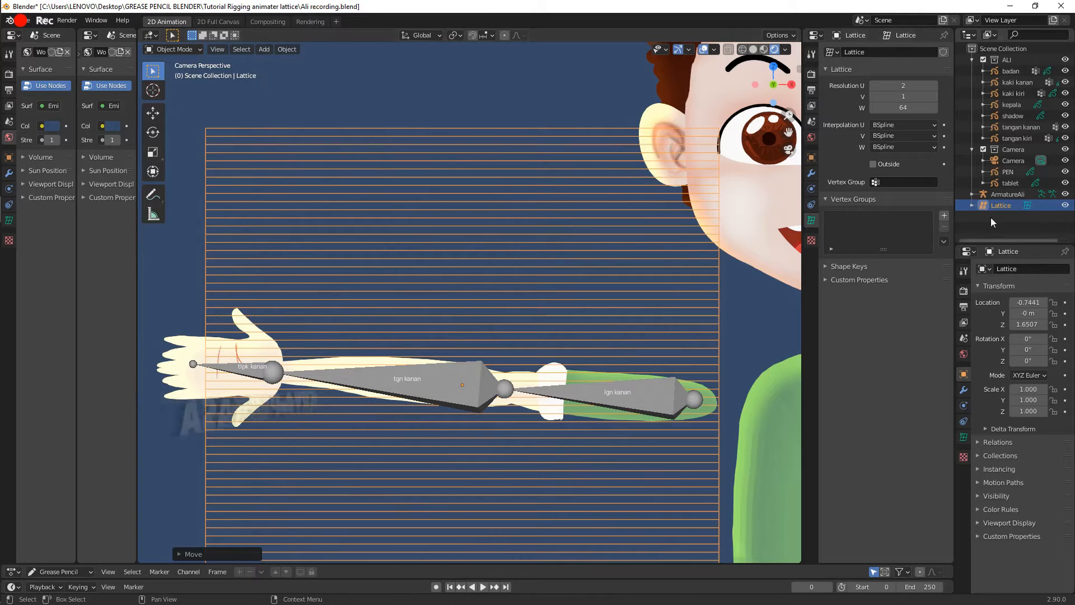
double_click(1003, 205)
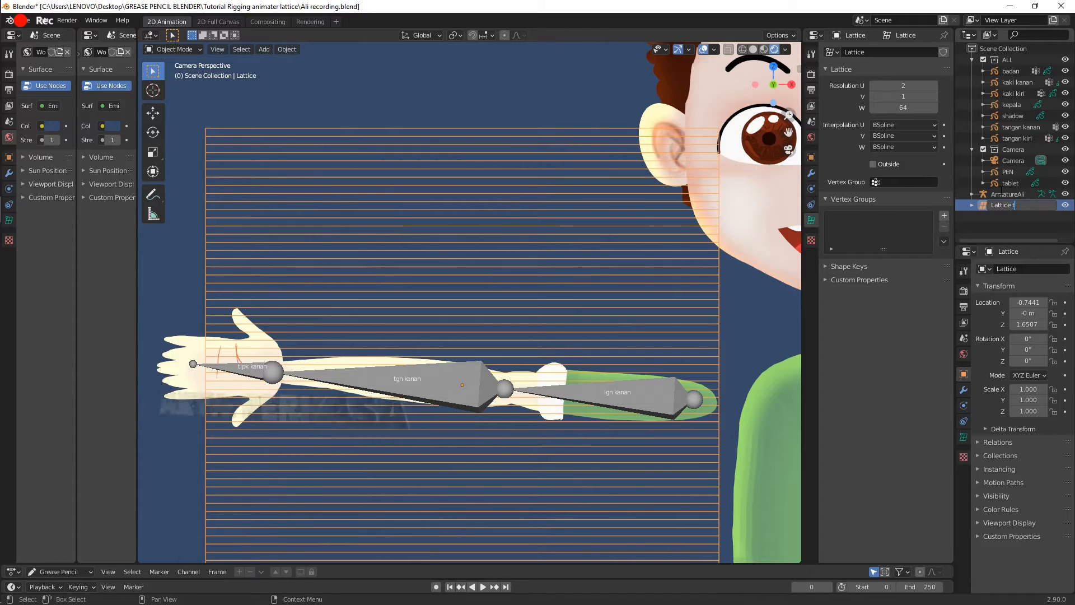
key(Return)
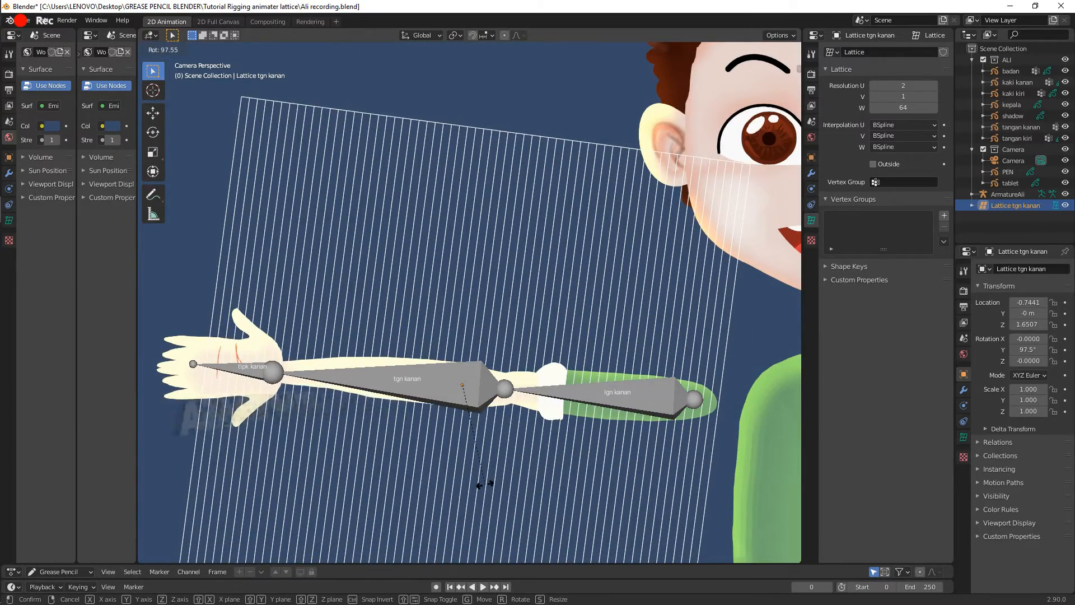
Rotate the lattice to about 97.3° around Y and scale it along global Z to an X scale of about 0.21
click(492, 478)
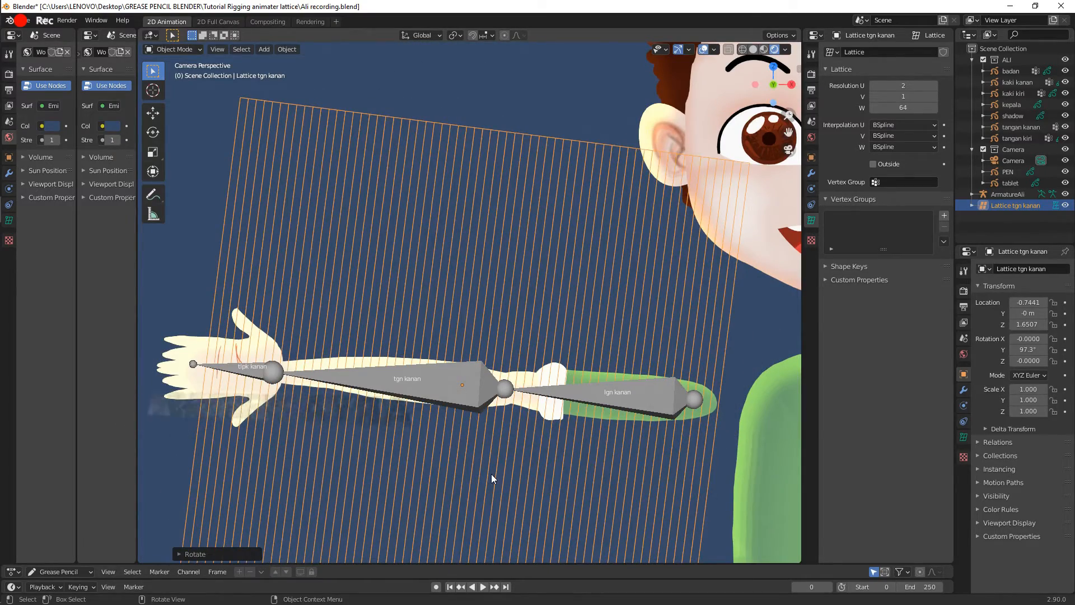
key(s)
key(z)
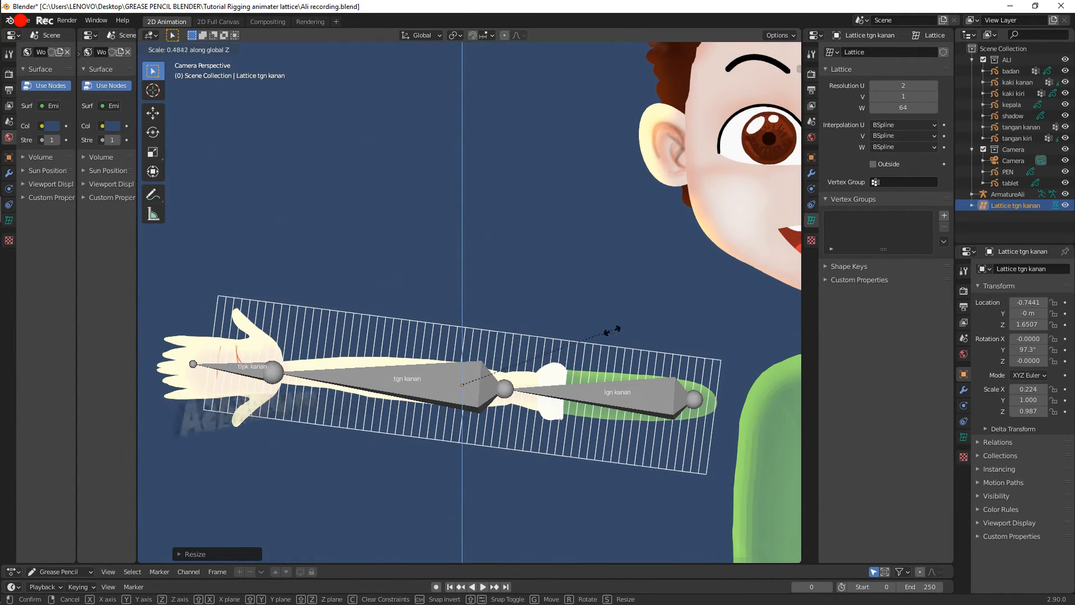
click(610, 370)
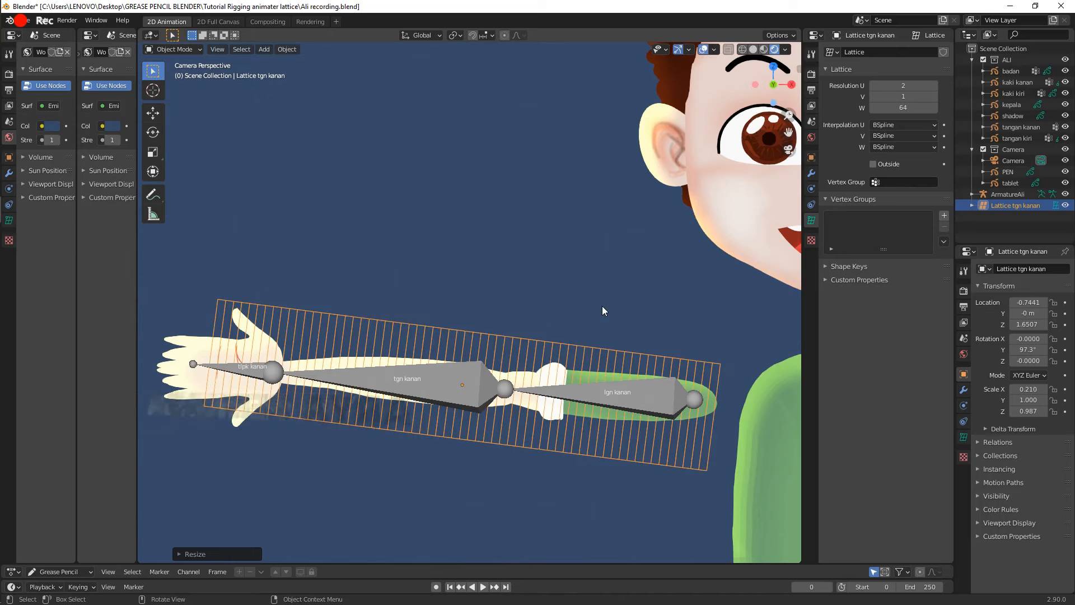
Align the lattice with the arm by rotating it to about 94.1° around Y and moving it along global X to about -0.699 m
key(r)
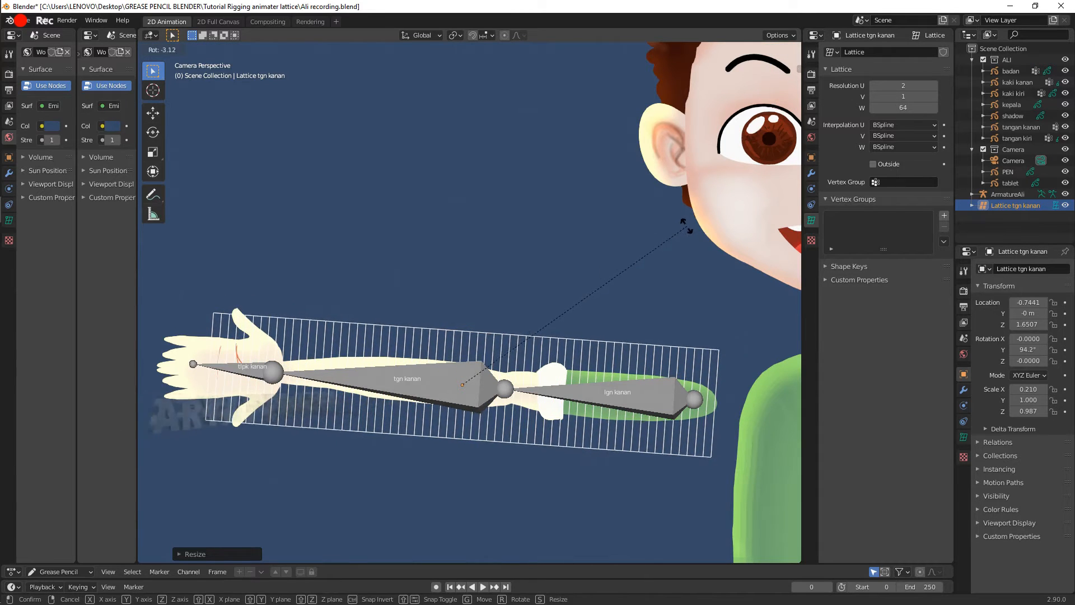
click(687, 226)
key(g)
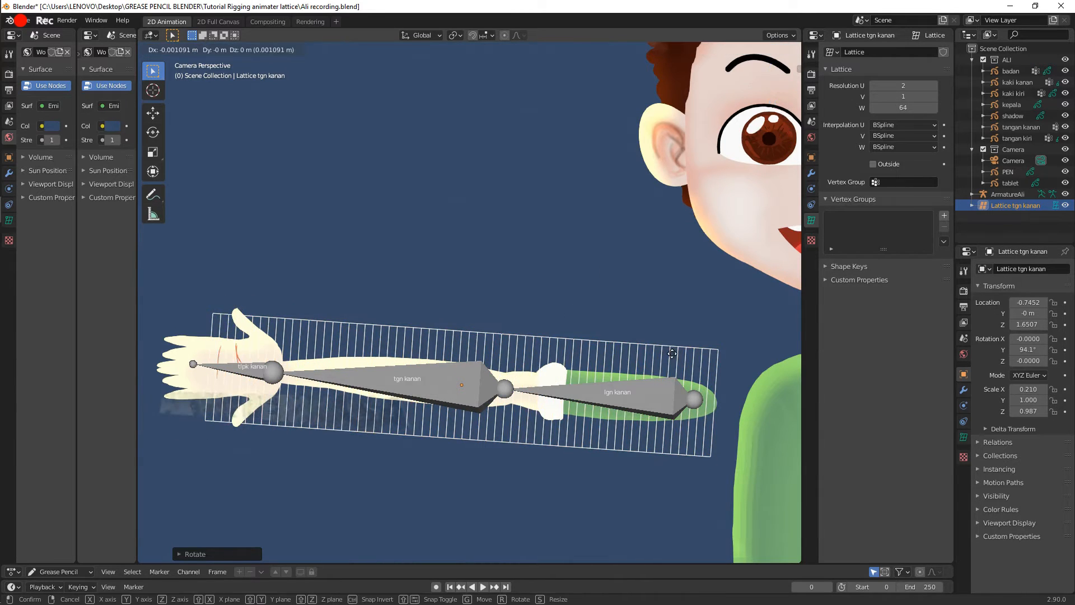
key(x)
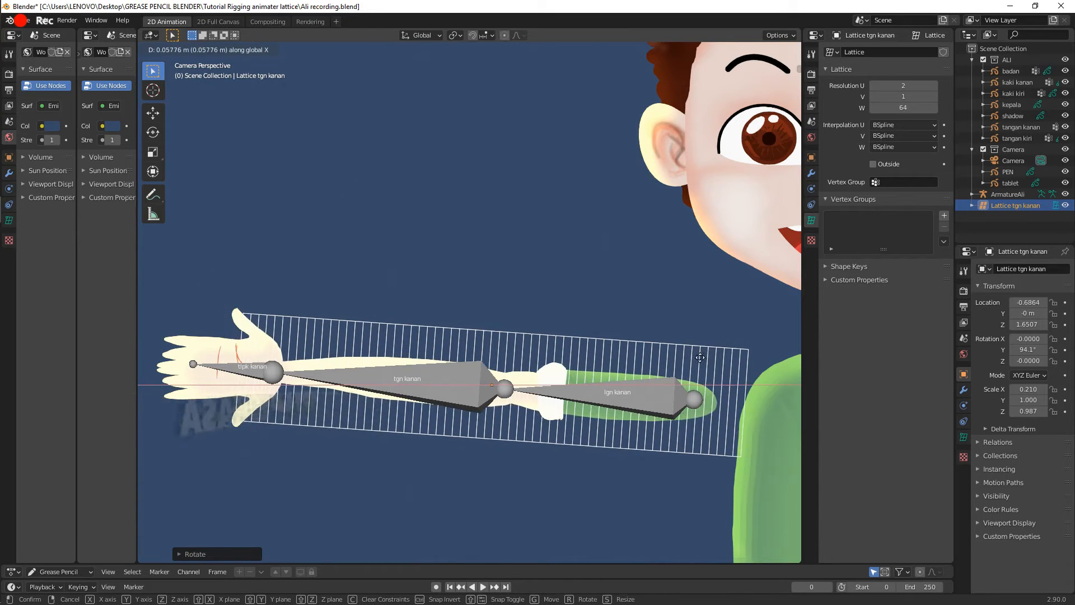
click(698, 353)
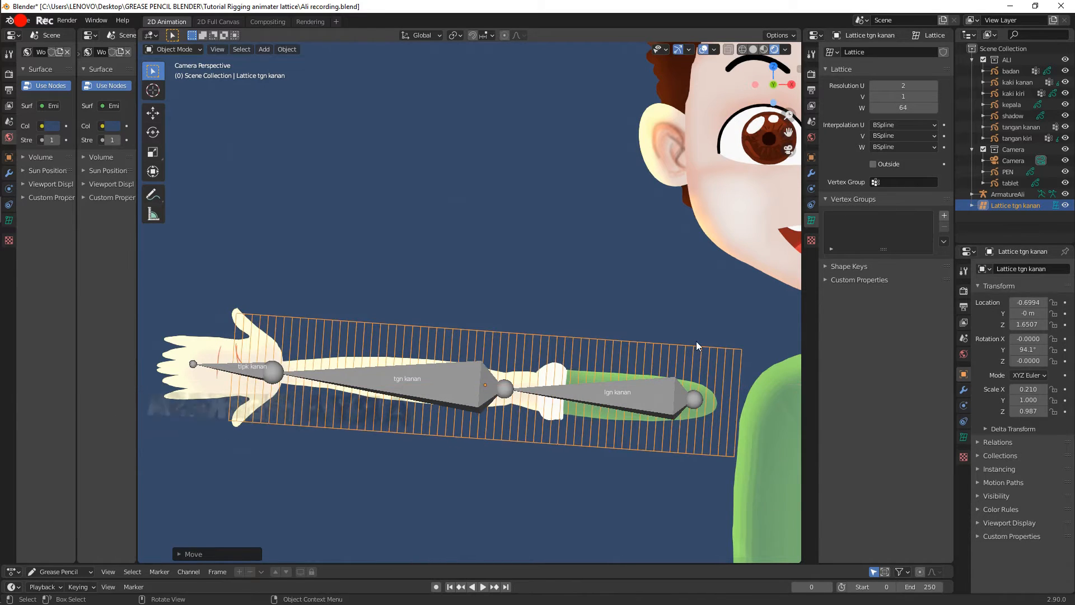
Shorten the arm lattice by scaling it along global X to a Z scale of about 0.904
key(s)
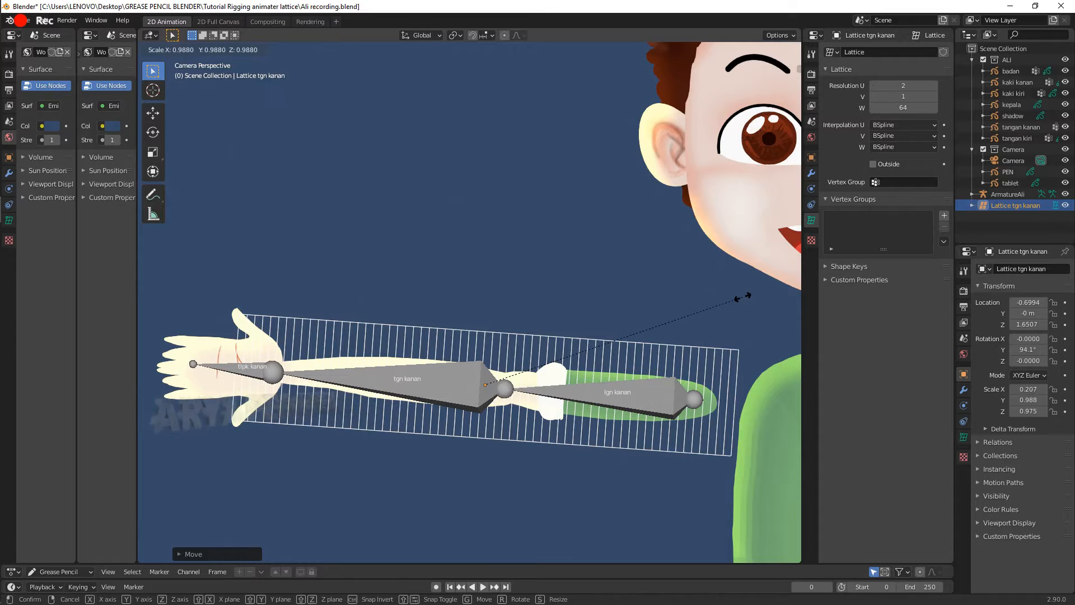
key(x)
click(724, 310)
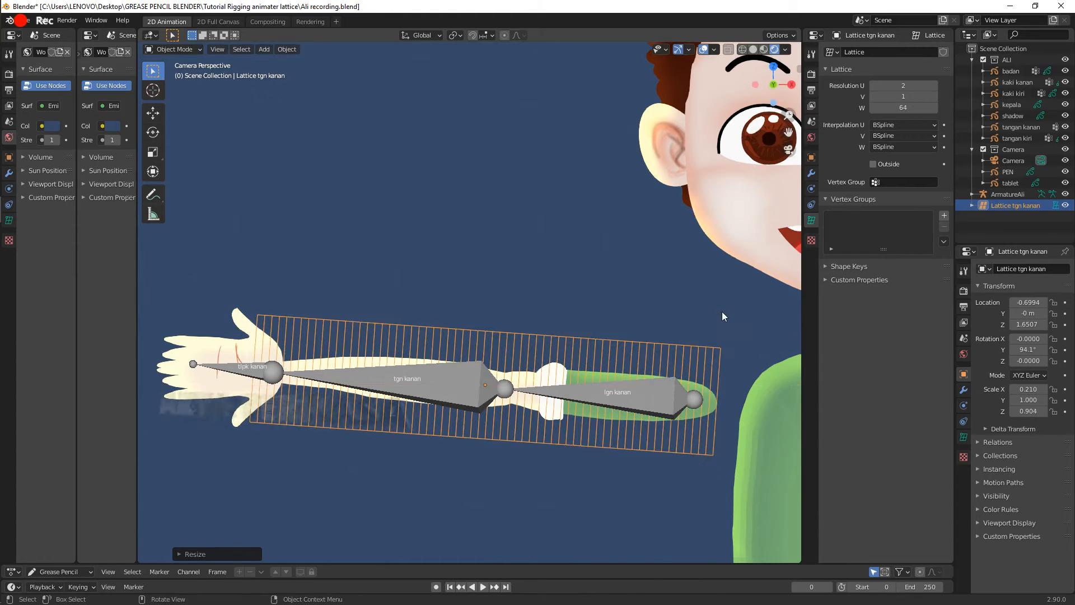
Flatten the lattice along global Z to an X scale of about 0.159 and move it along global X to about -0.680 m
key(s)
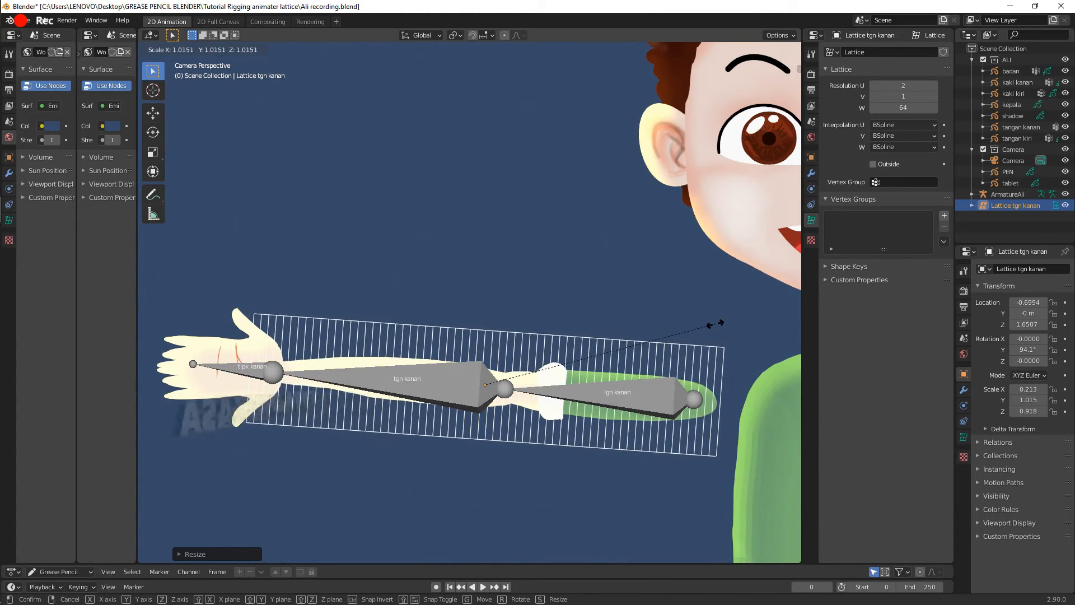
key(z)
click(714, 396)
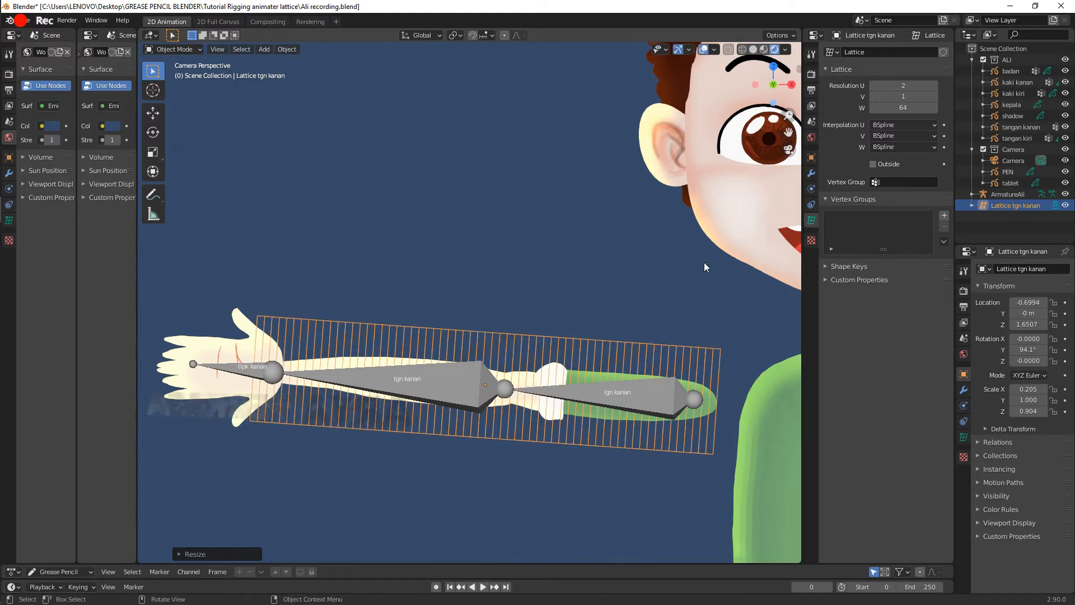
key(s)
key(z)
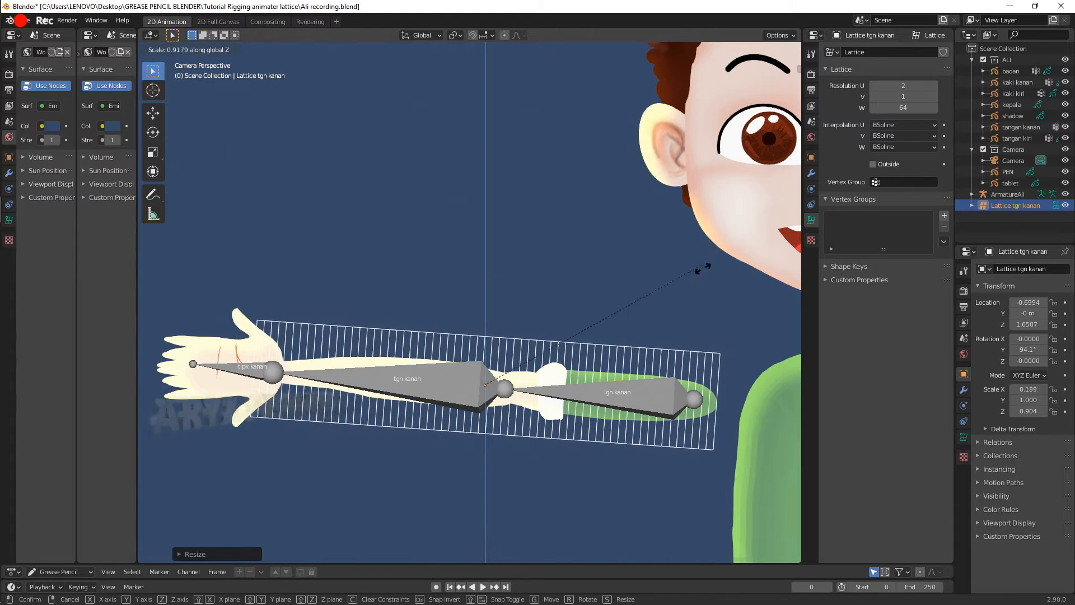
click(714, 343)
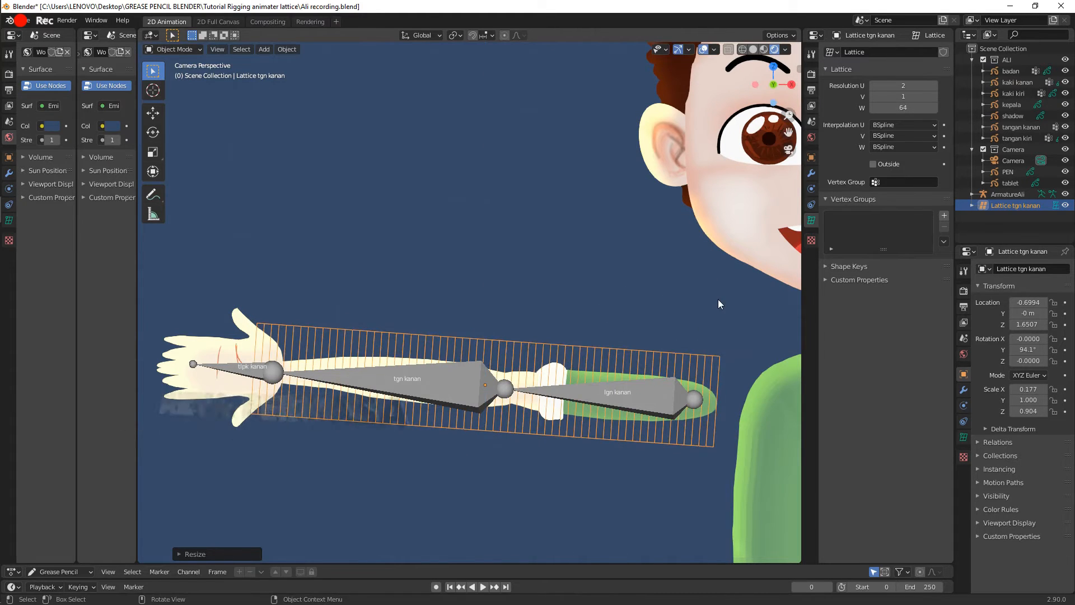
key(s)
key(z)
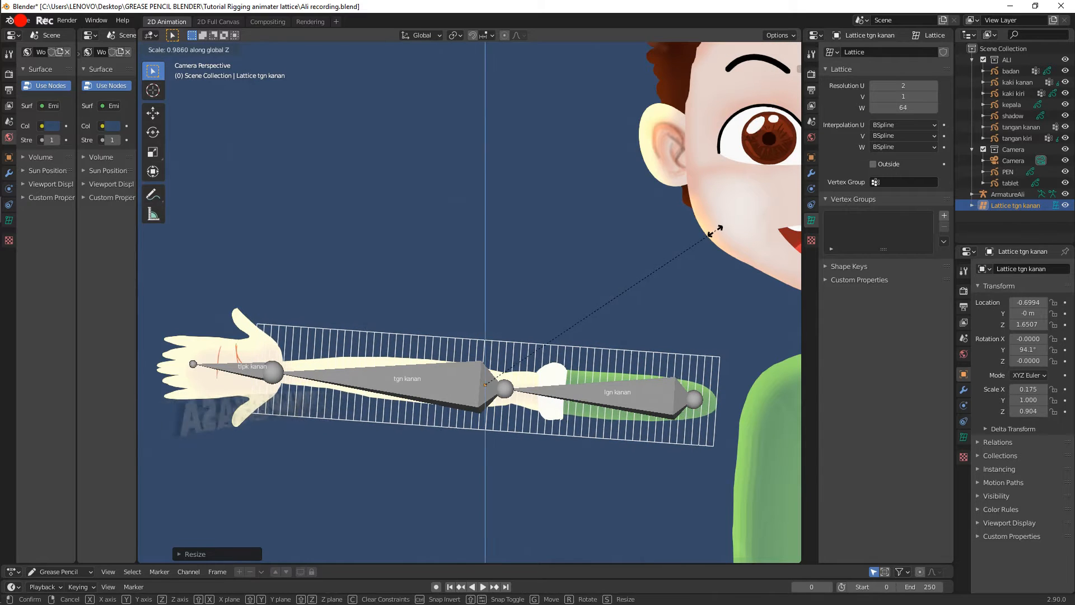
click(714, 288)
key(g)
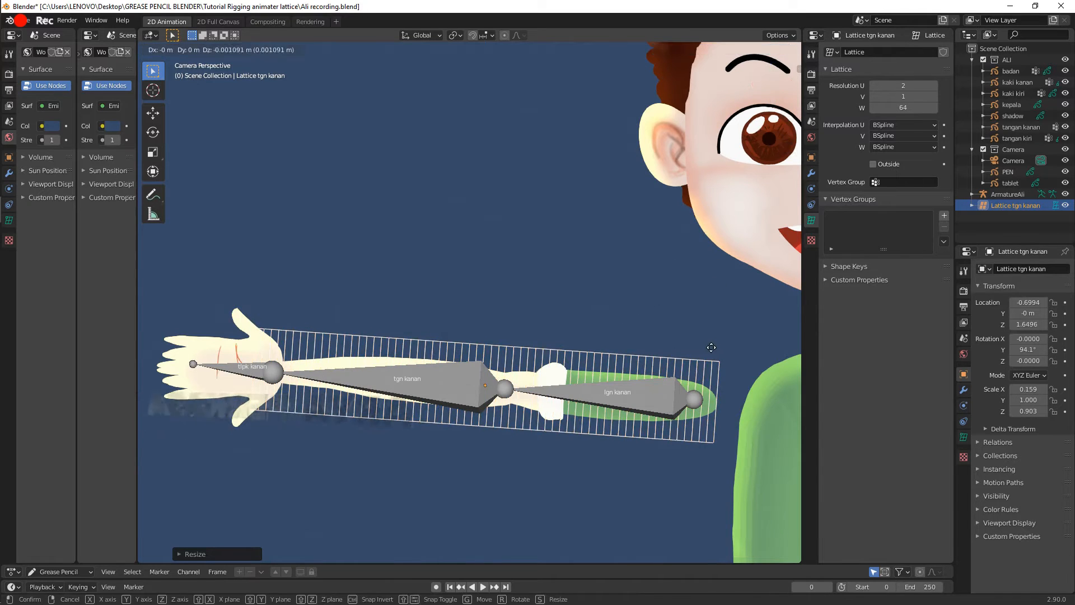
click(721, 350)
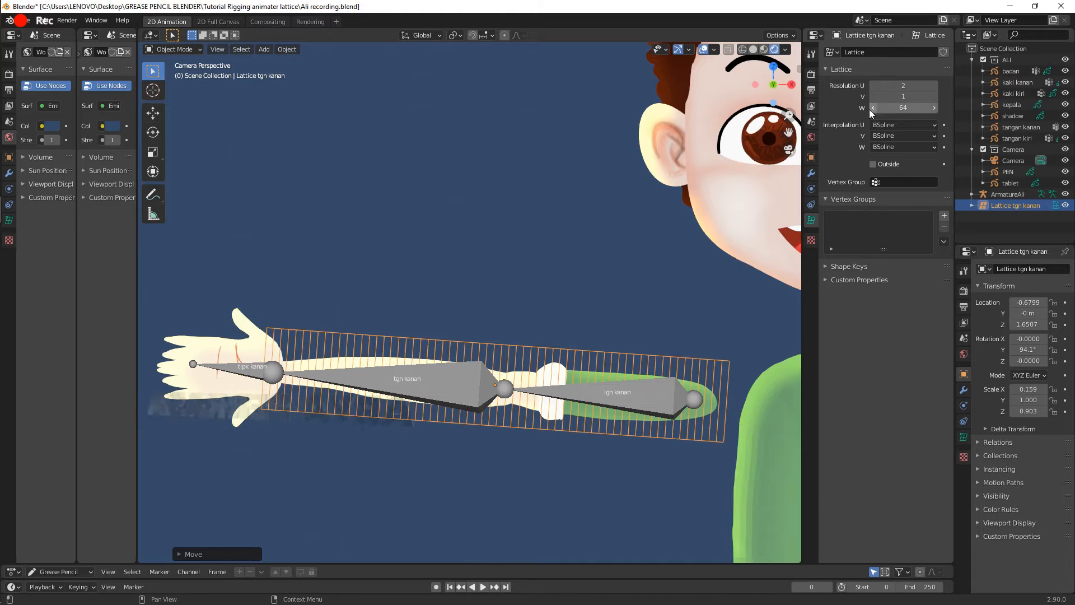
Add an Armature modifier to the lattice with ArmatureAli as its object
click(813, 173)
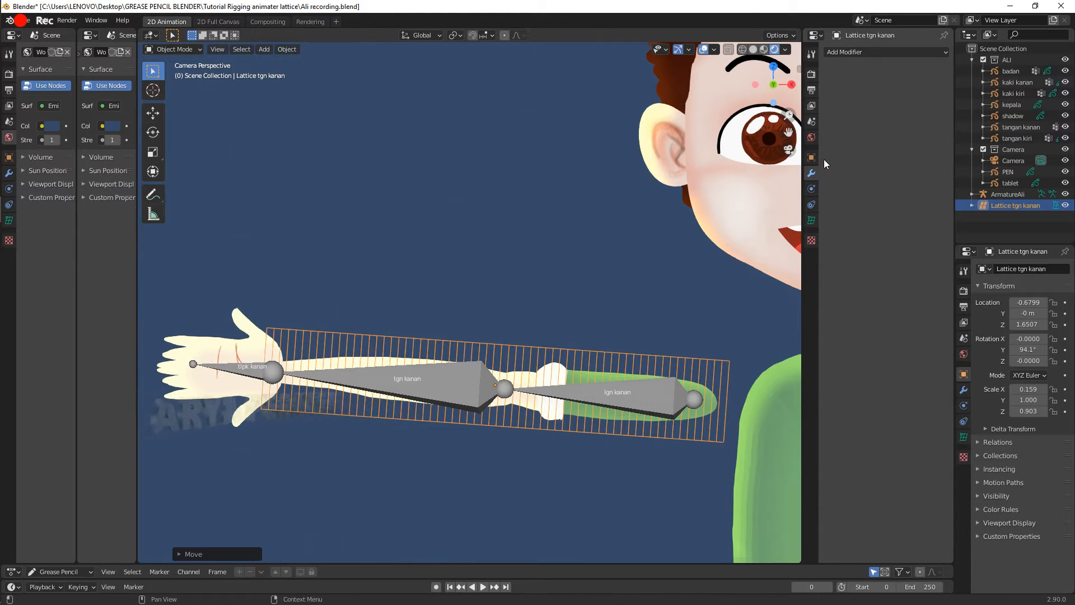
click(901, 53)
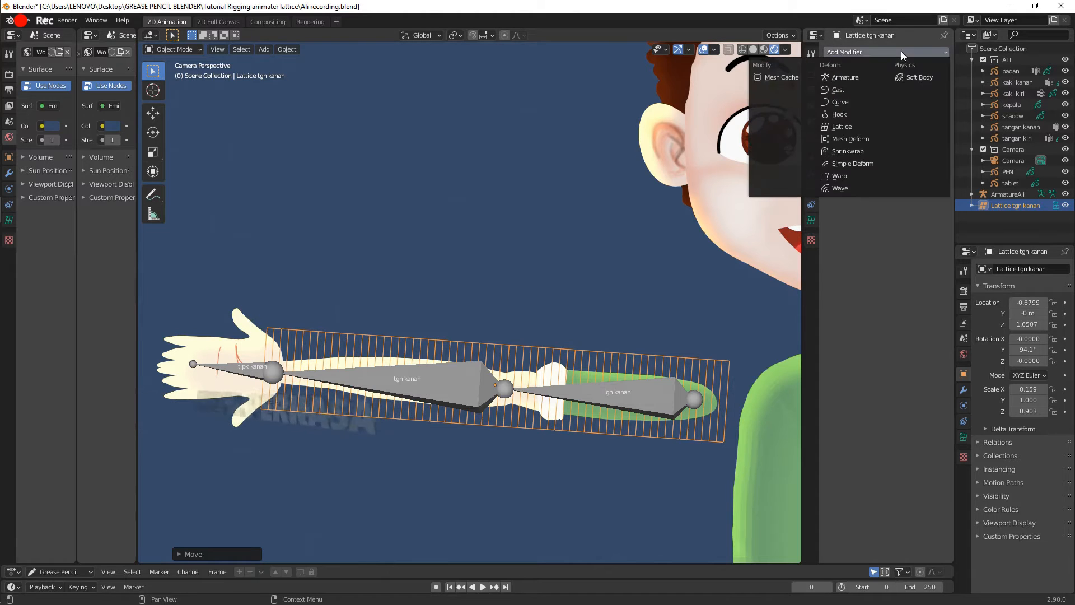
click(874, 77)
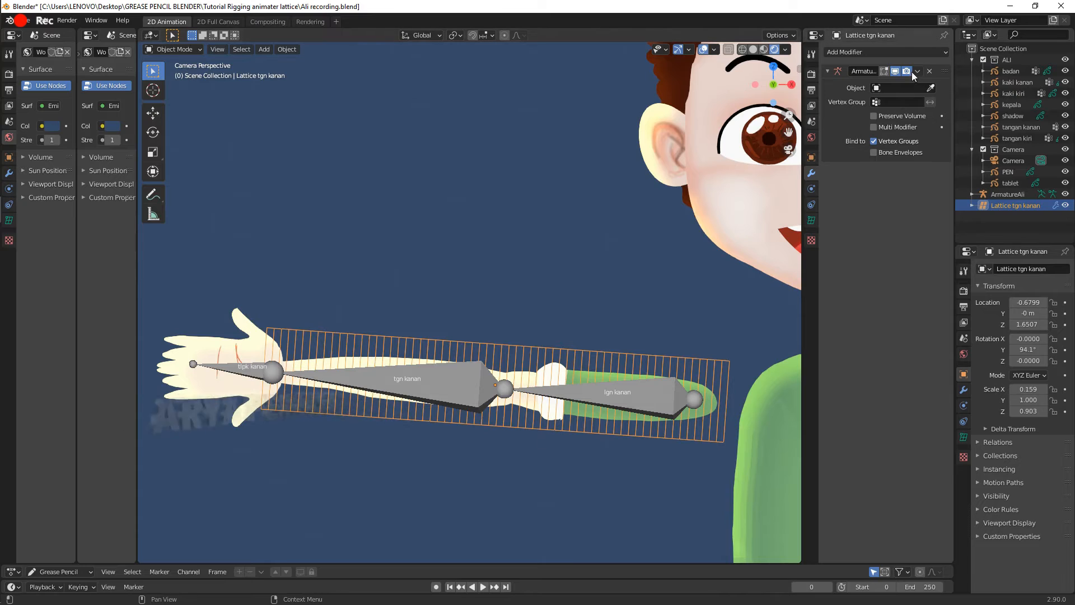
click(905, 87)
click(892, 120)
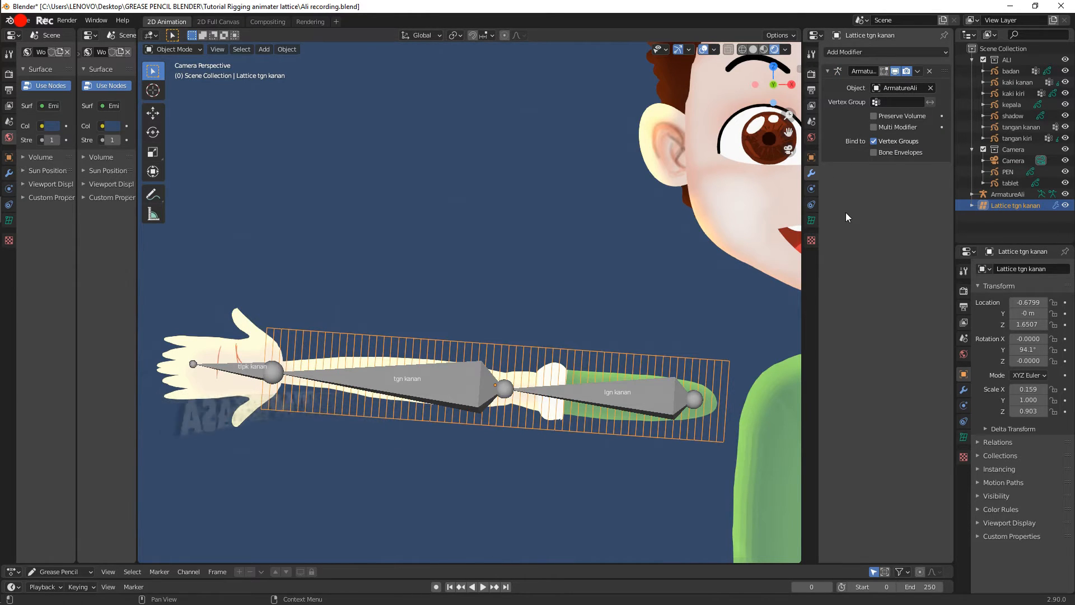
Add two vertex groups to the lattice, enter Edit Mode and rename the groups lgn kanan and tgn kanan
click(812, 220)
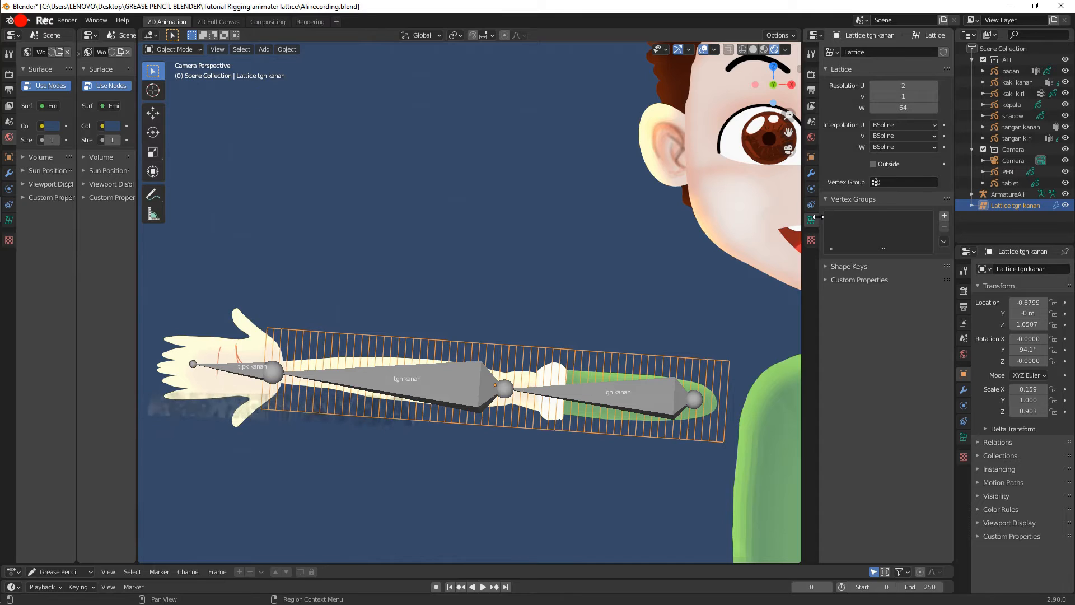
click(944, 215)
click(944, 215)
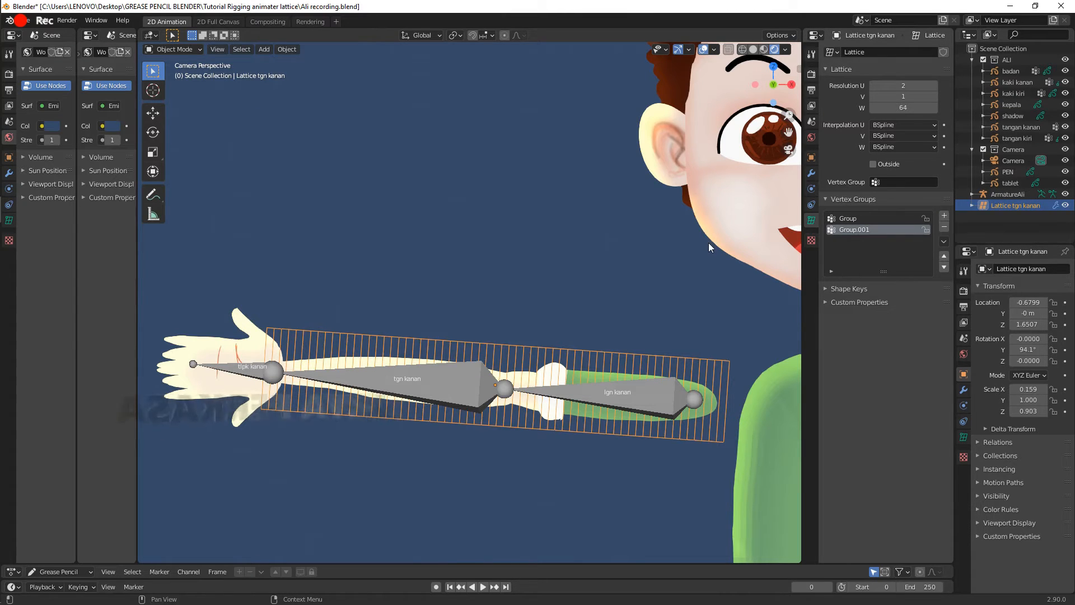
click(175, 50)
click(191, 75)
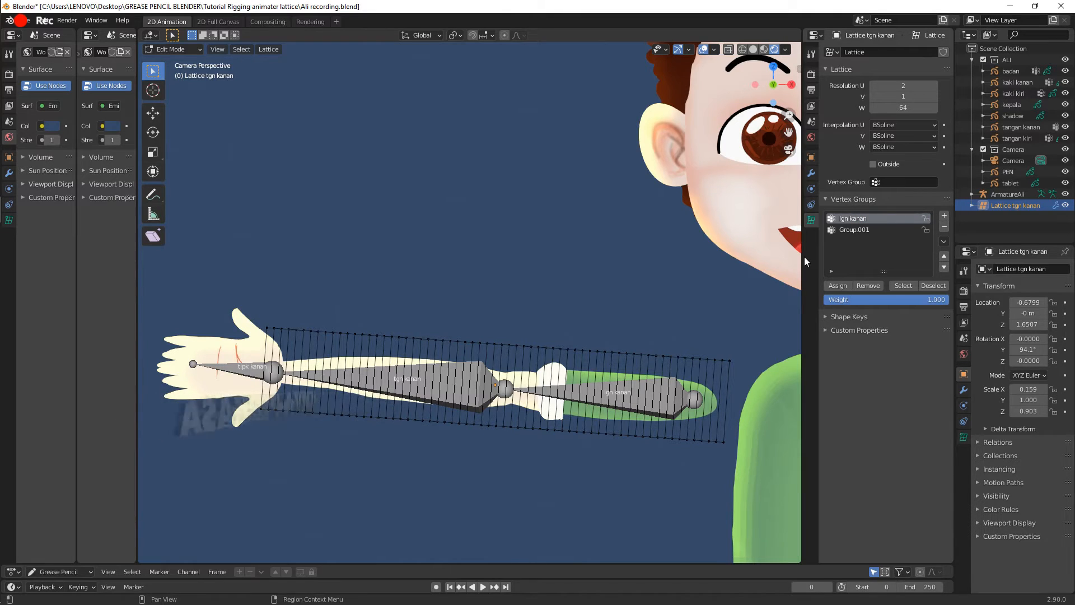
click(859, 231)
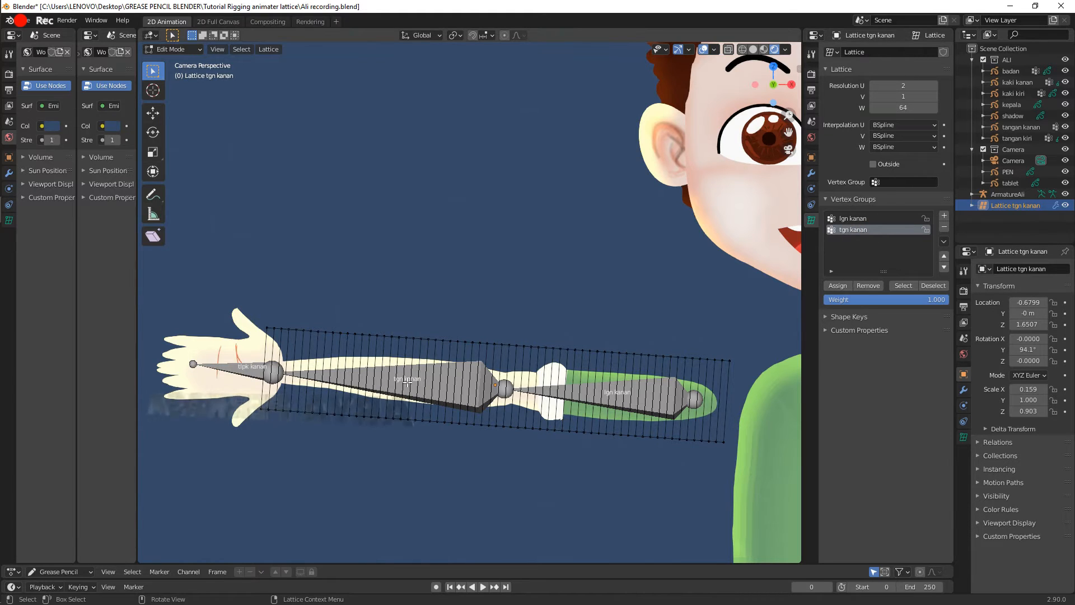
Assign all lattice points from the elbow to the shoulder to the lgn kanan vertex group at weight 1.000
click(893, 218)
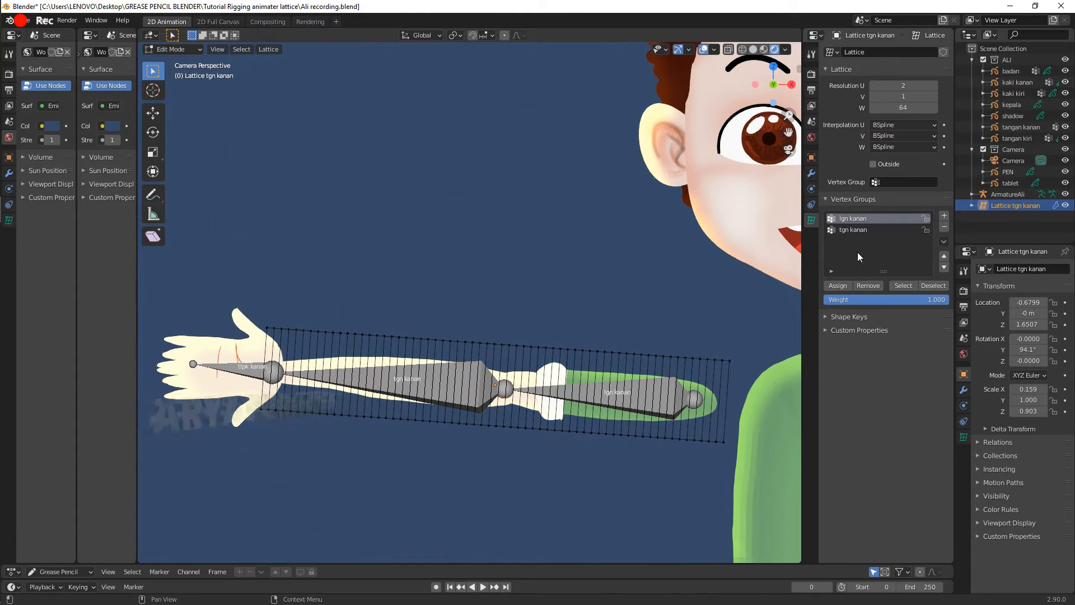
drag(748, 341, 504, 433)
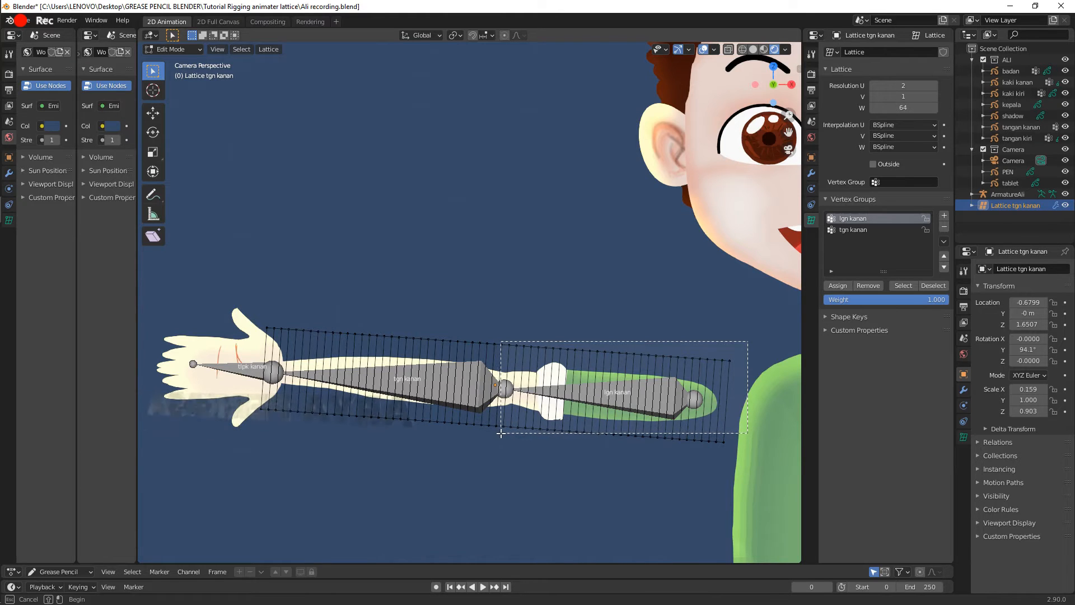
drag(501, 433, 493, 434)
key(b)
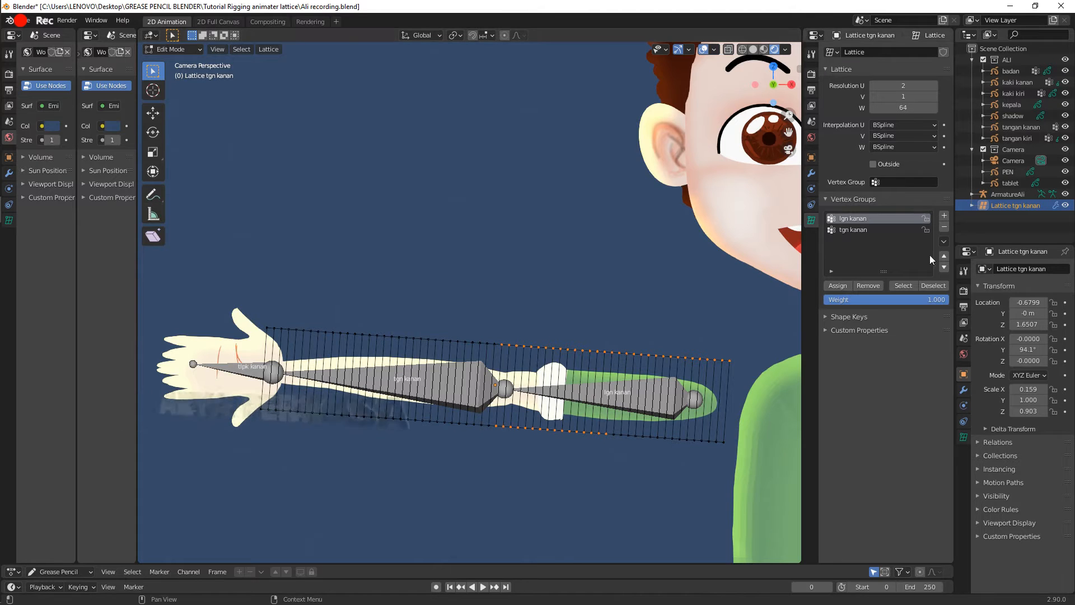
click(840, 286)
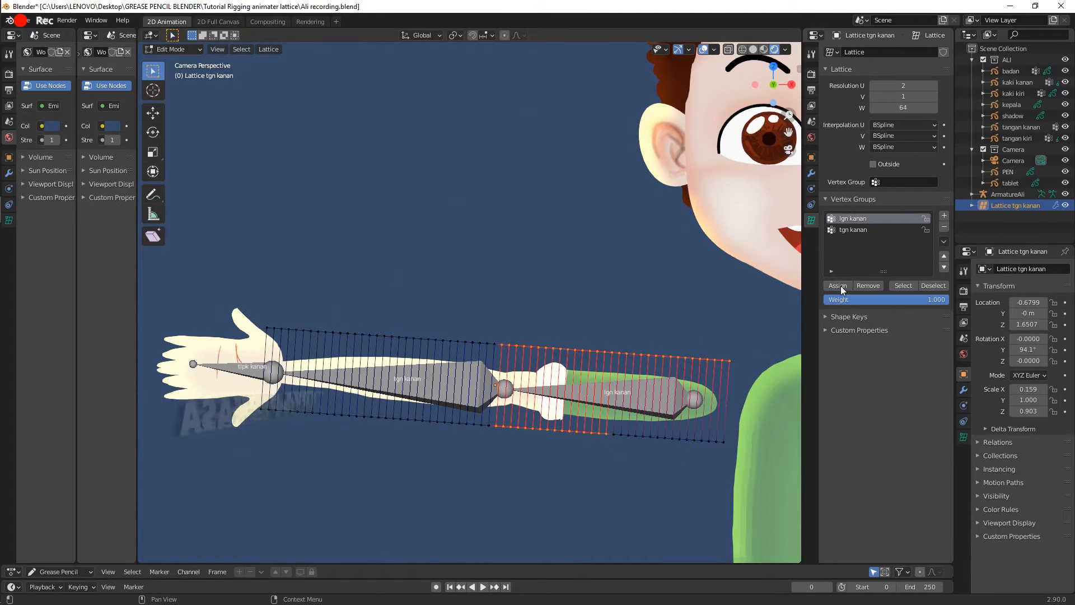
shift+drag(738, 423, 591, 479)
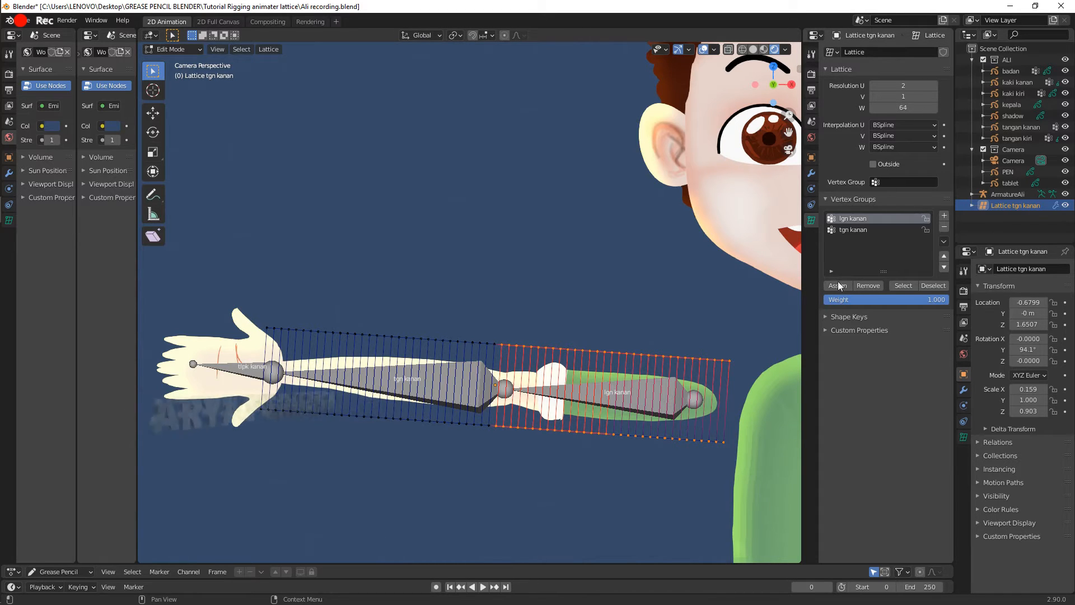
Invert the selection, assign the forearm lattice points to the tgn kanan group at weight 1.000, and return to Object Mode
click(854, 231)
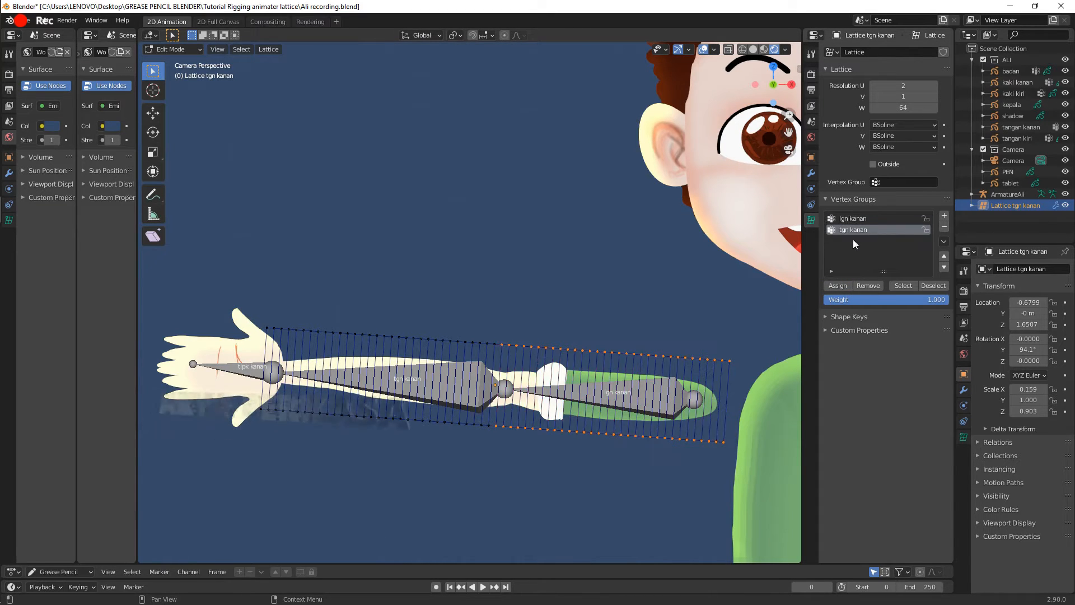
click(238, 50)
click(295, 100)
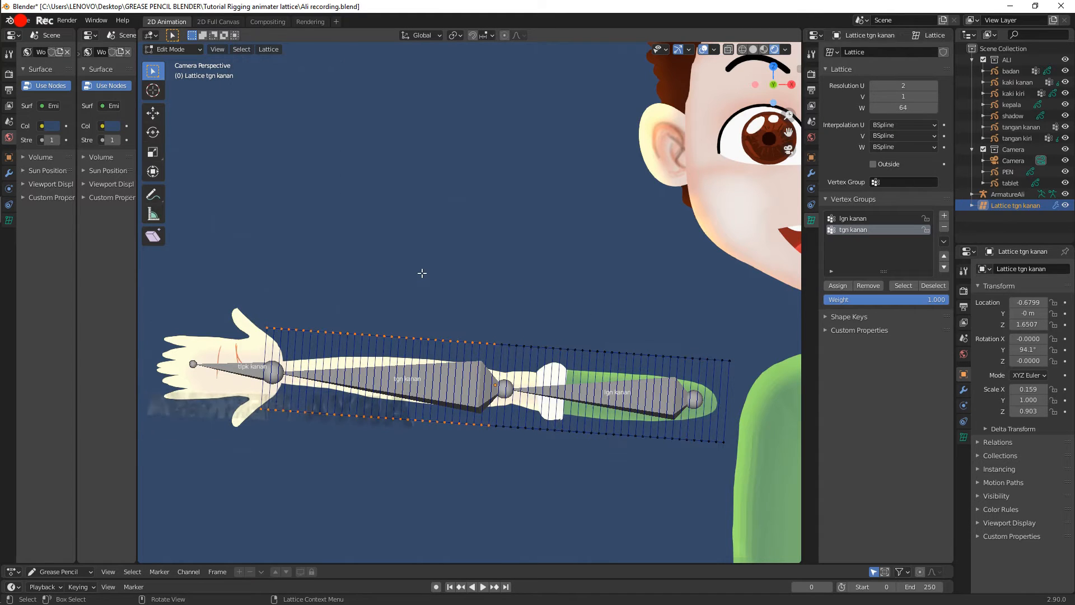
click(846, 286)
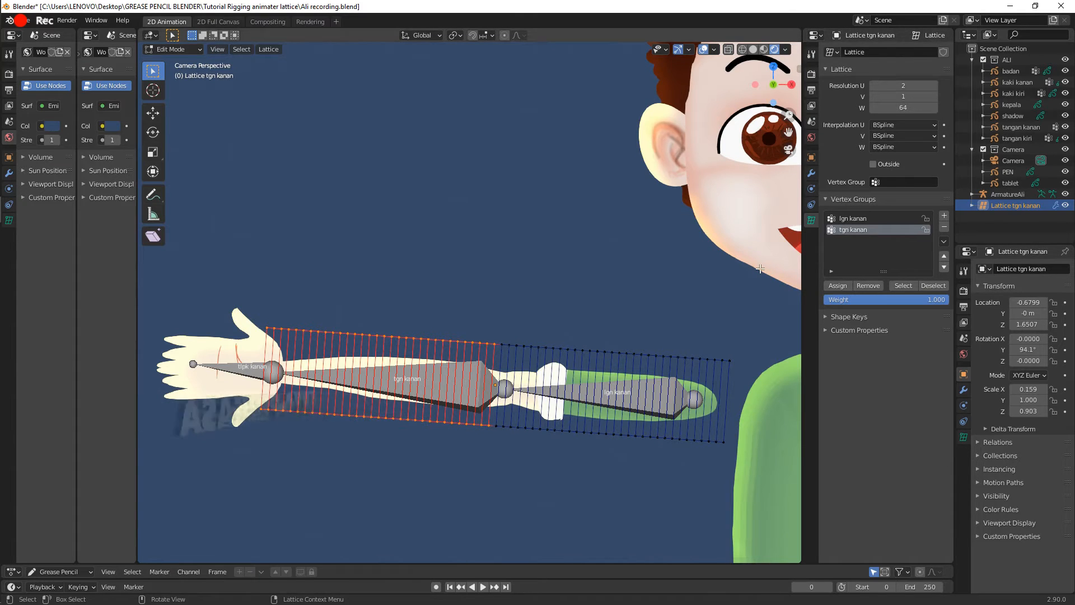
click(191, 52)
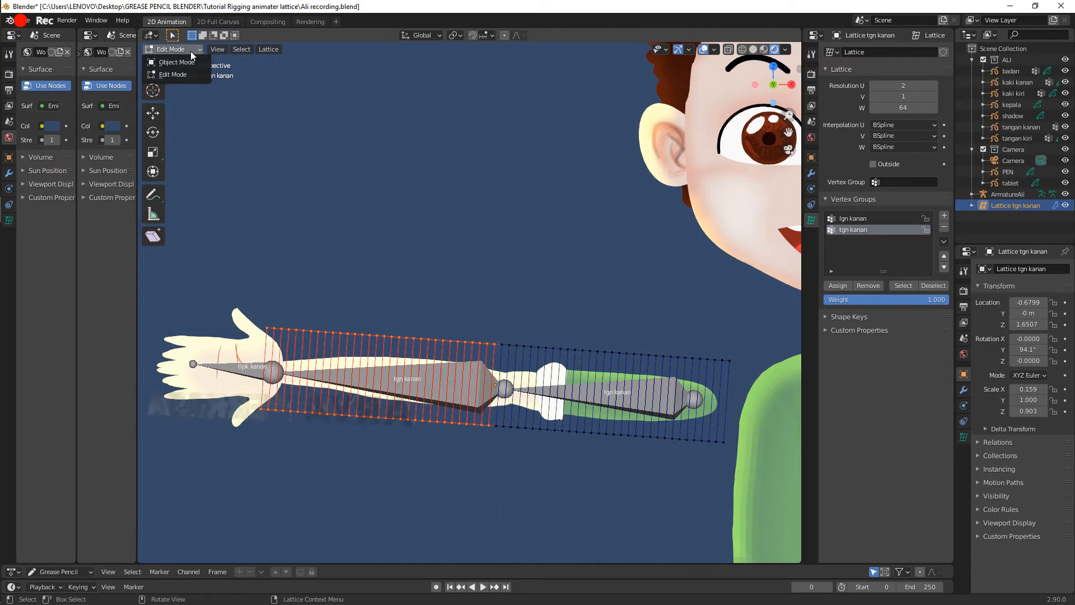
click(196, 62)
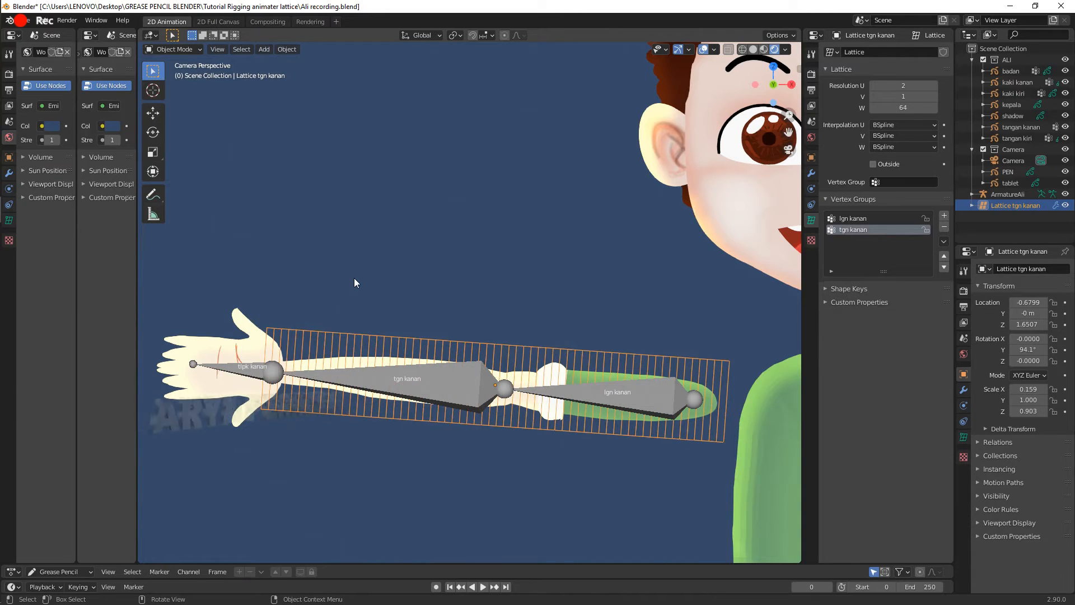
Test the lattice by rotating the forearm bone tgn kanan in Pose Mode, cancel the rotation and return to Object Mode
click(429, 357)
click(193, 54)
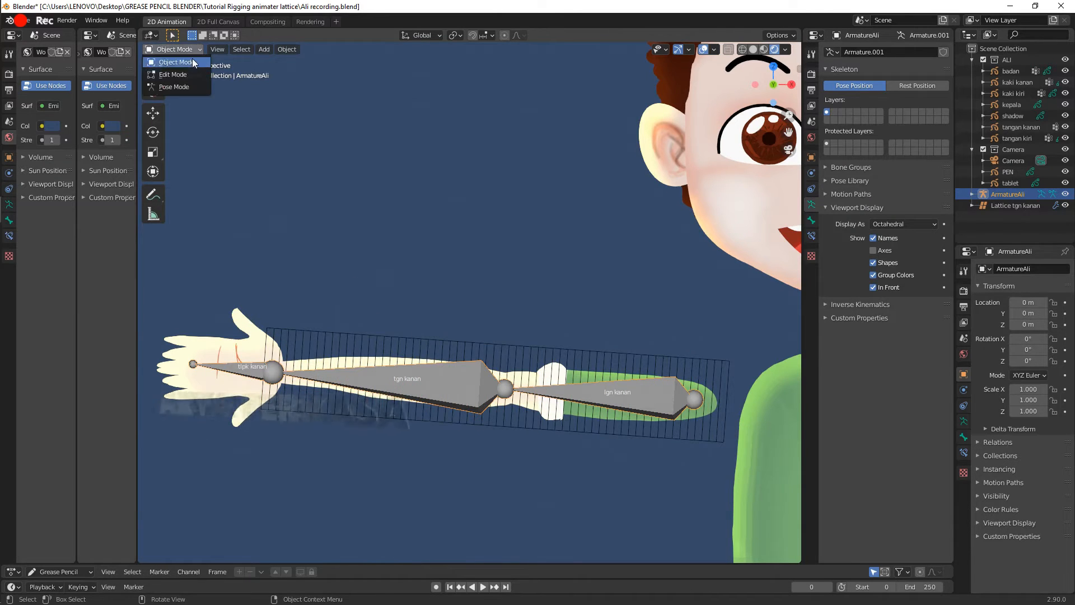
click(196, 90)
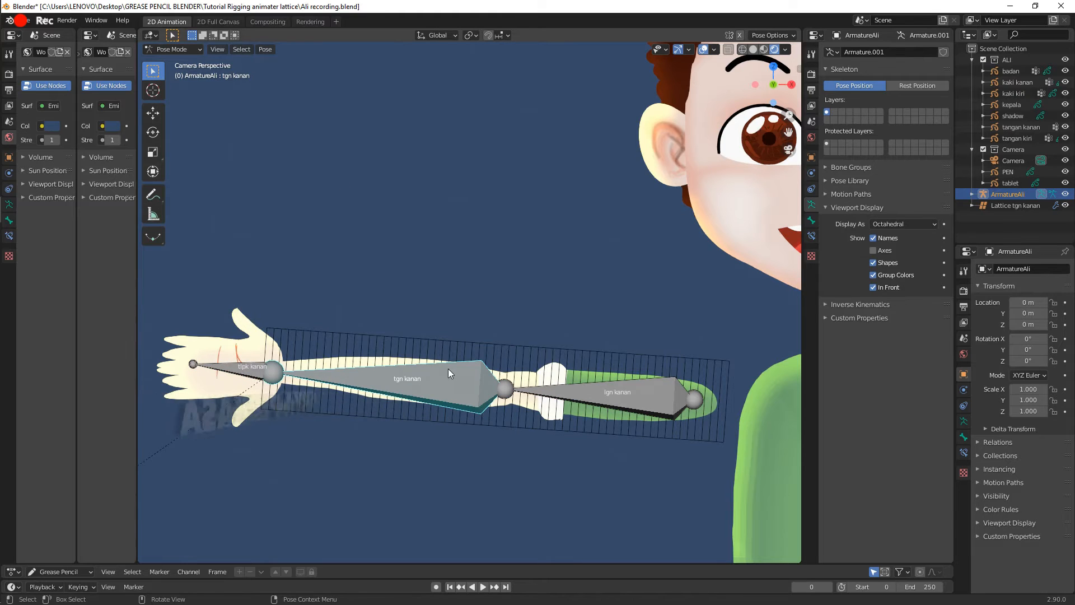
key(r)
right_click(545, 257)
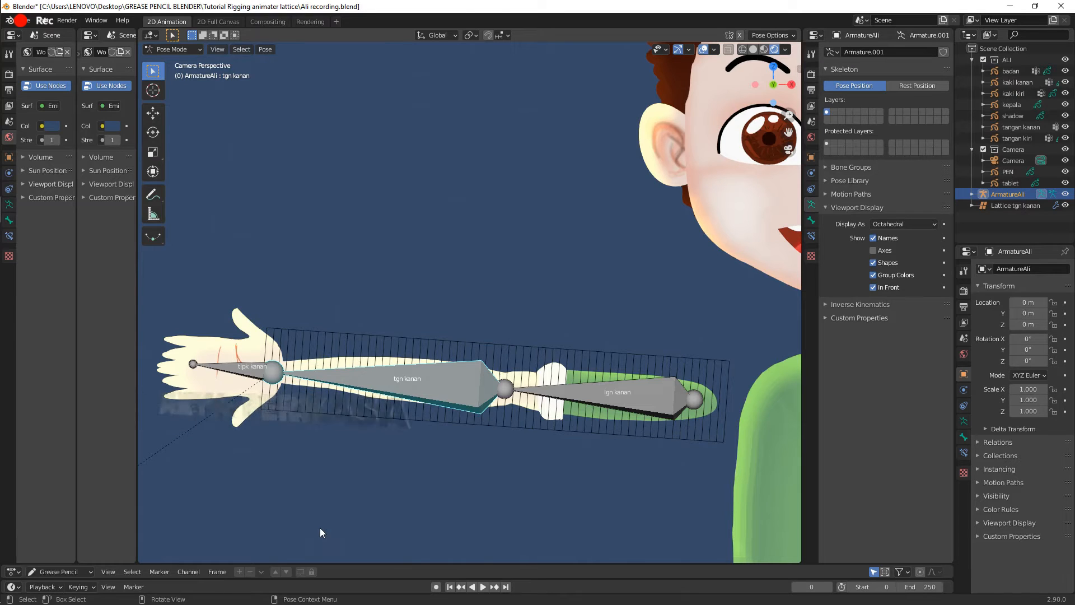
click(398, 347)
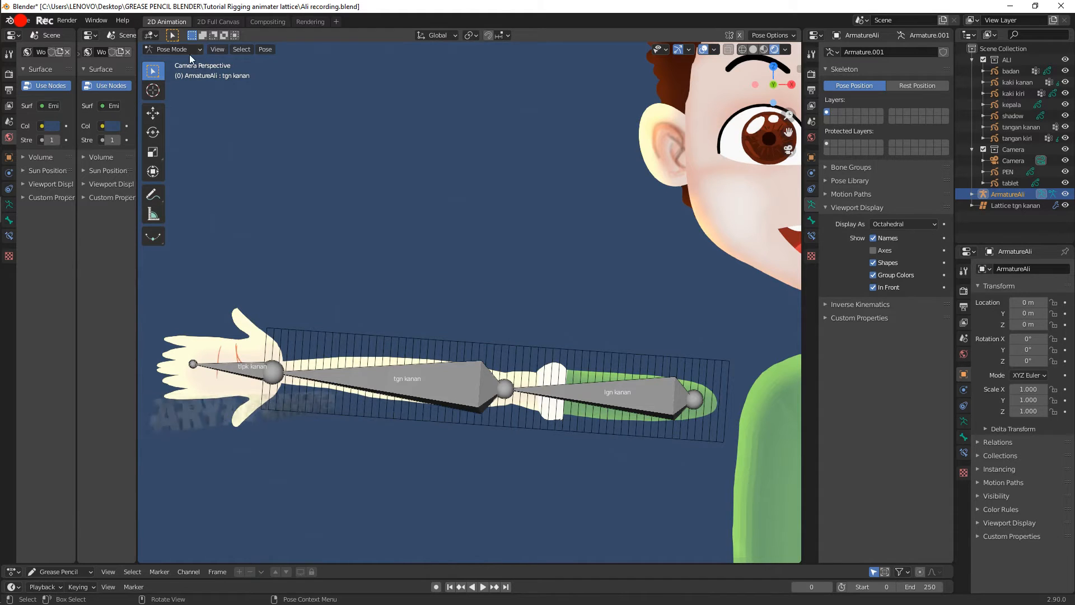
key(ctrl+Tab)
Add a Lattice modifier to the Grease Pencil object tangan kanan
click(317, 338)
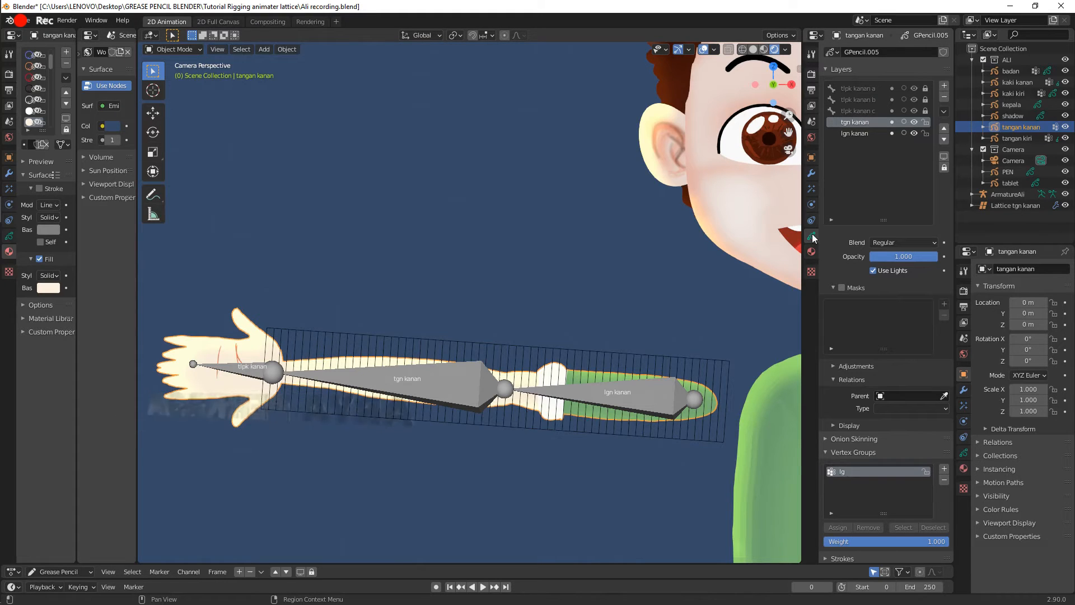
click(812, 173)
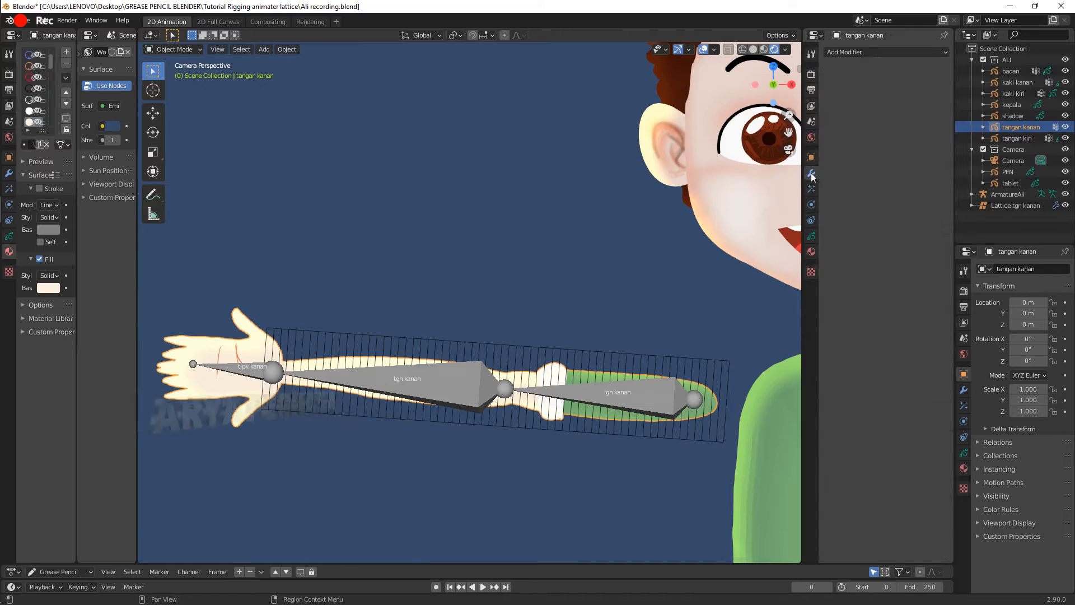
click(883, 53)
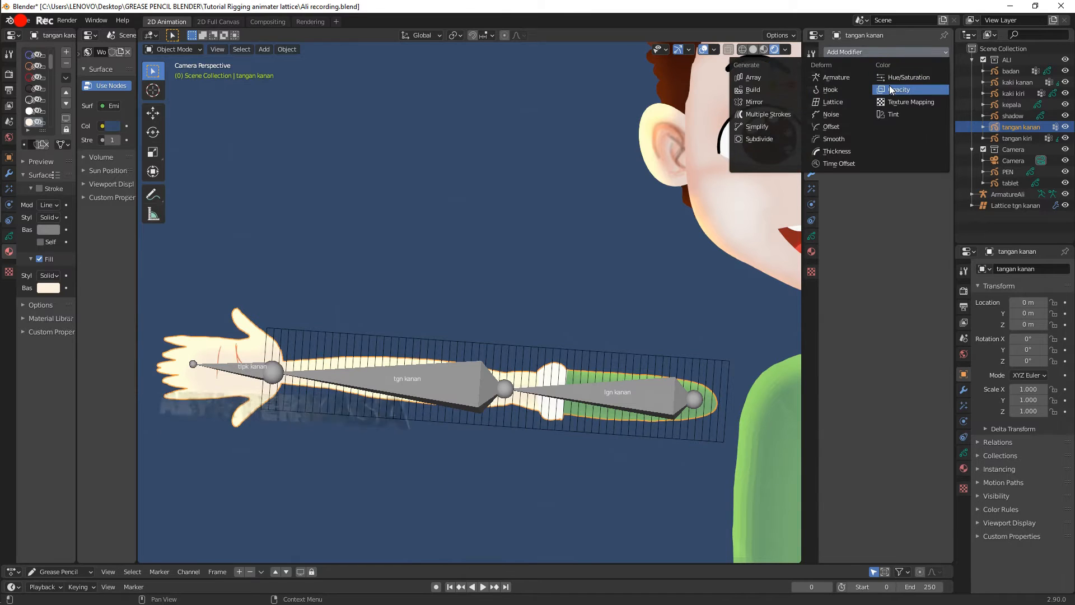
click(850, 103)
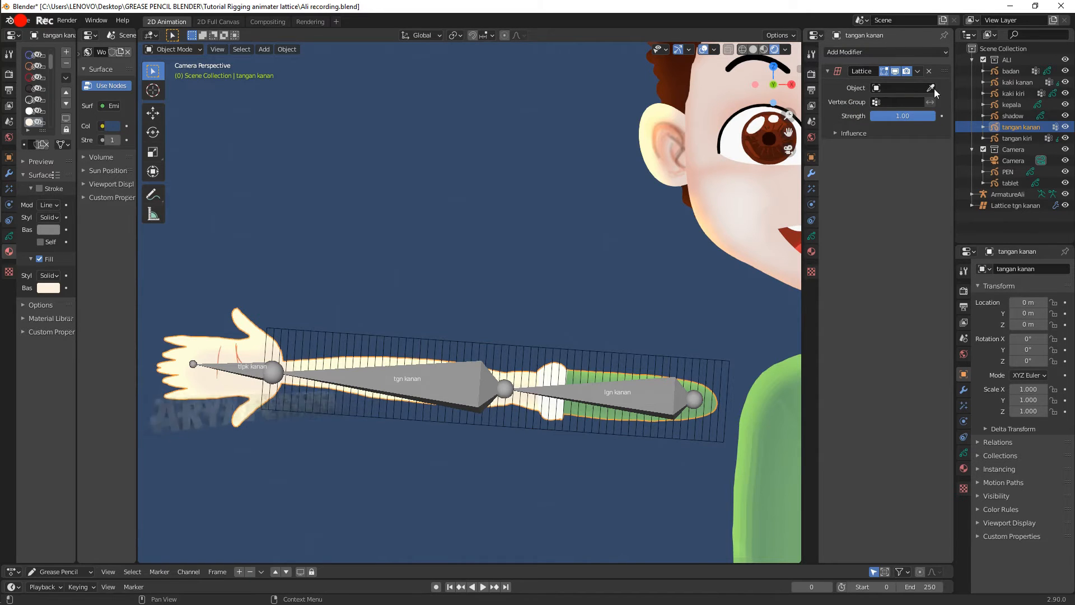
Set the Lattice modifier's object to Lattice tgn kanan and replace the Grease Pencil vertex group lg with a new one
click(919, 89)
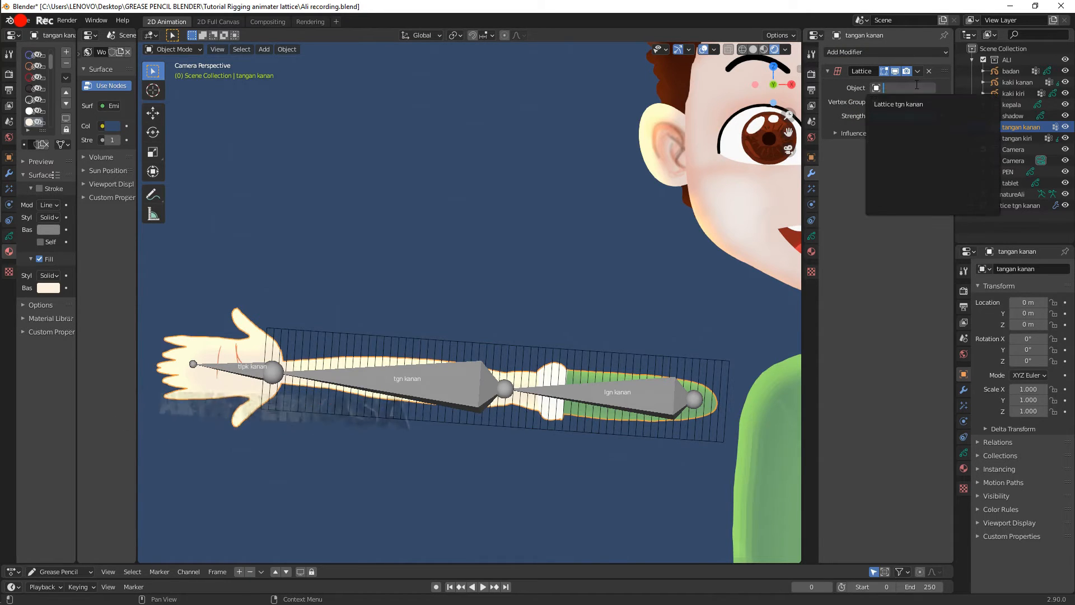
click(923, 105)
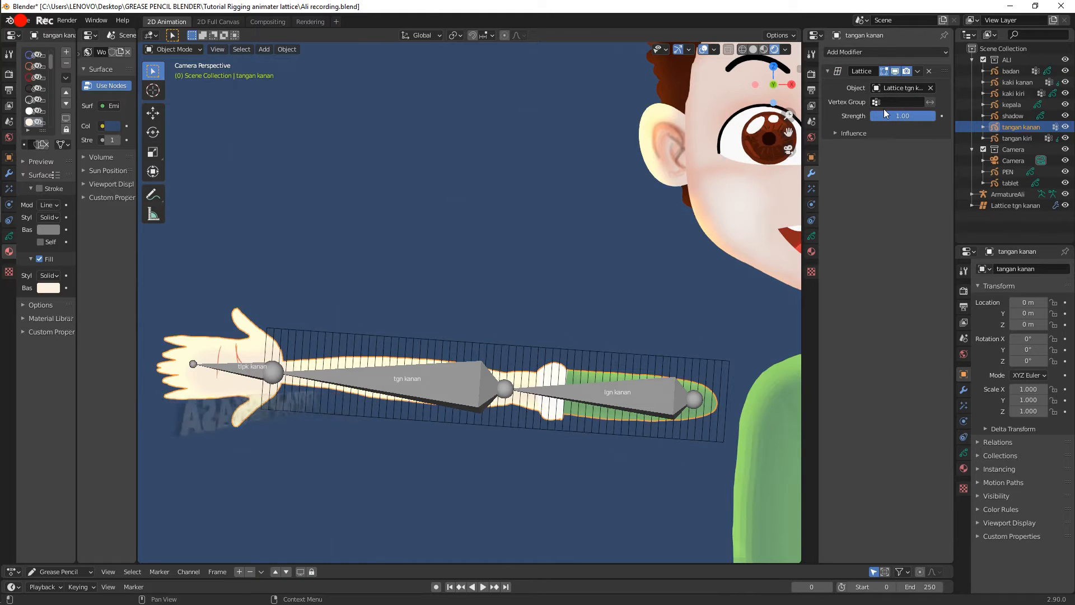
click(812, 237)
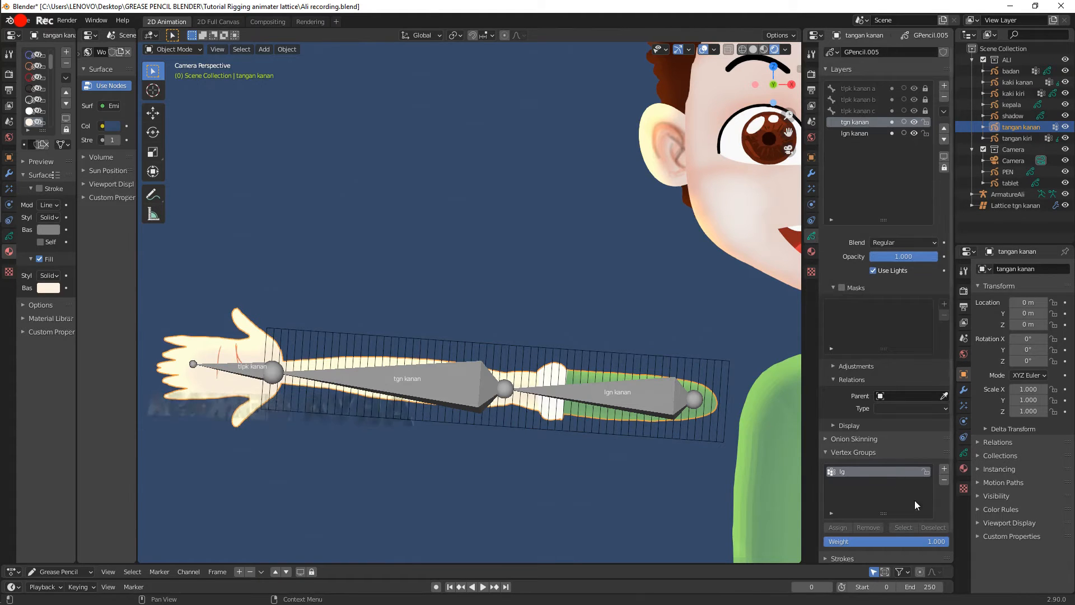
click(945, 480)
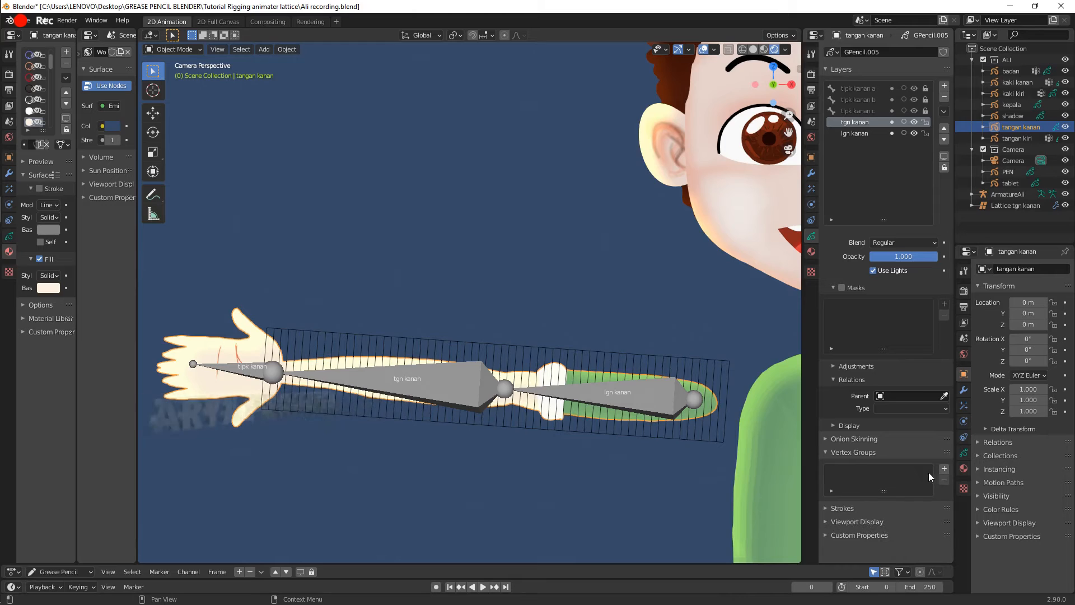
click(944, 468)
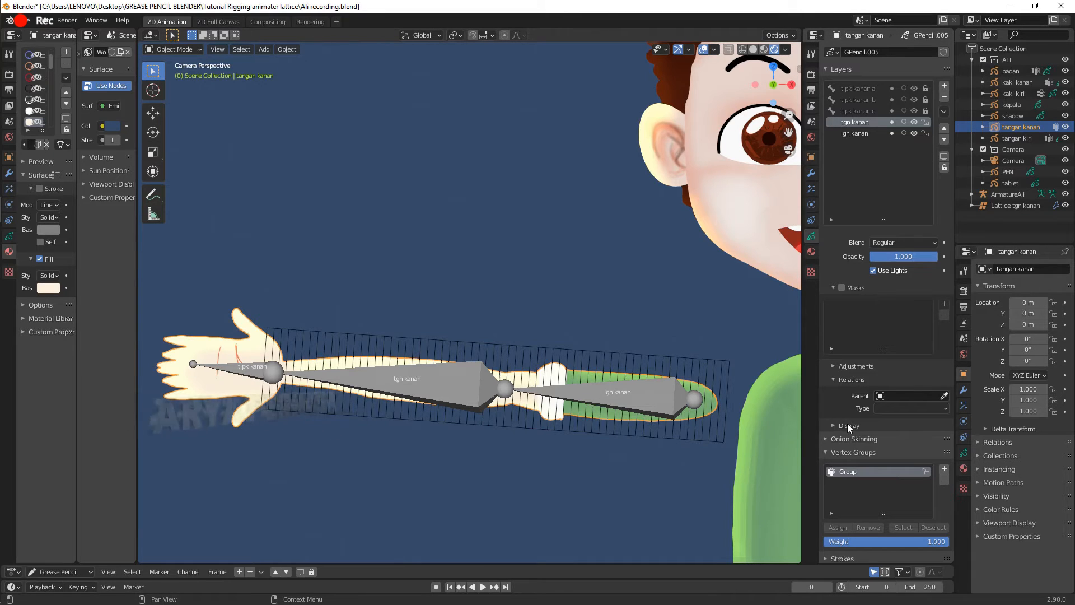
In Edit Mode, box-select the arm strokes from wrist to shoulder and assign them to the new vertex group at weight 1.000
click(194, 49)
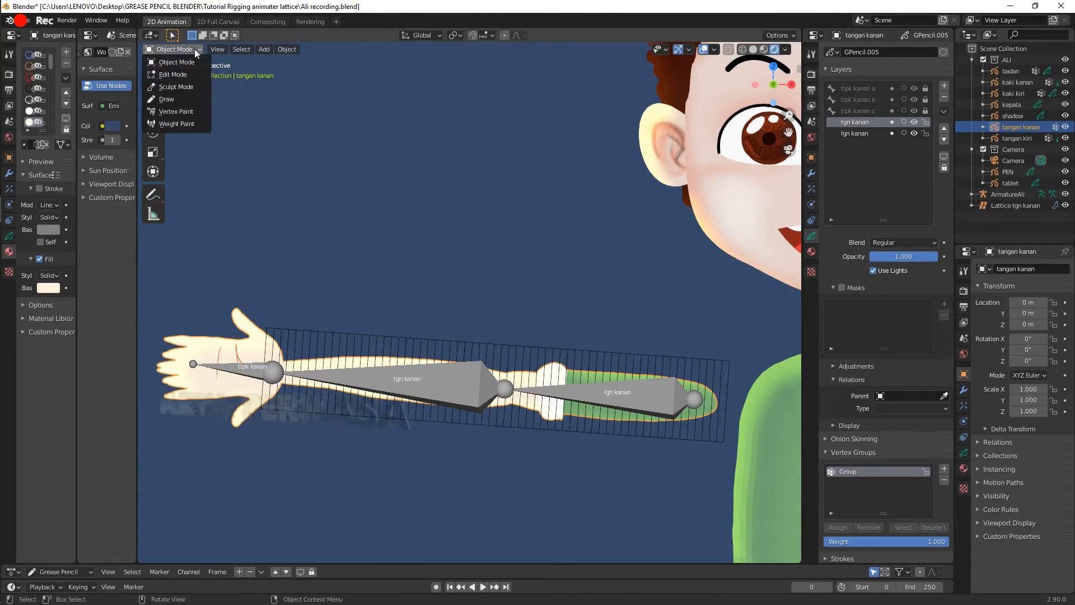
click(178, 75)
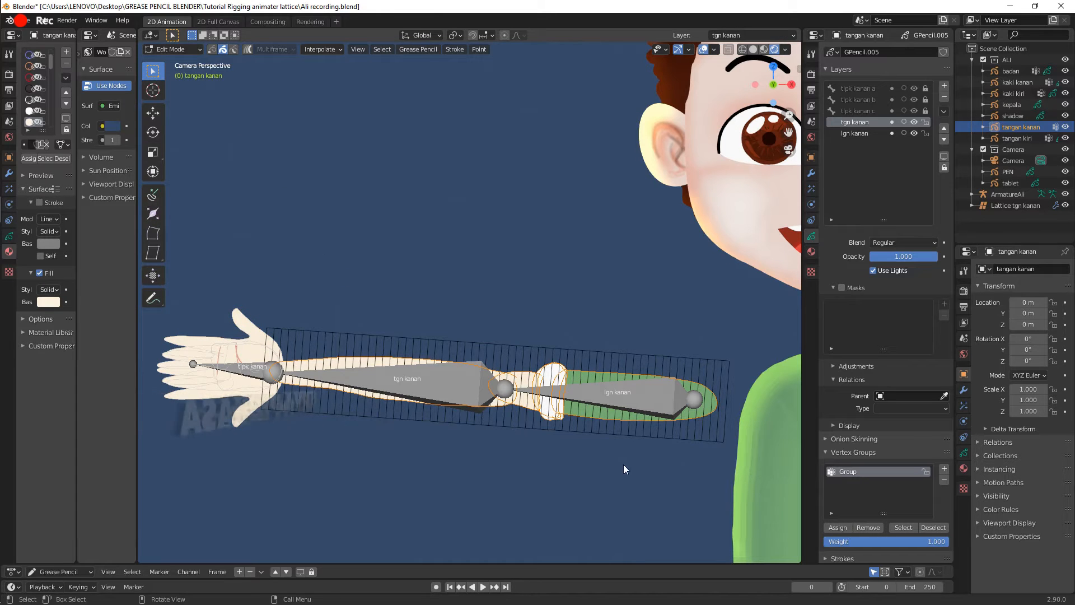
drag(742, 317, 247, 472)
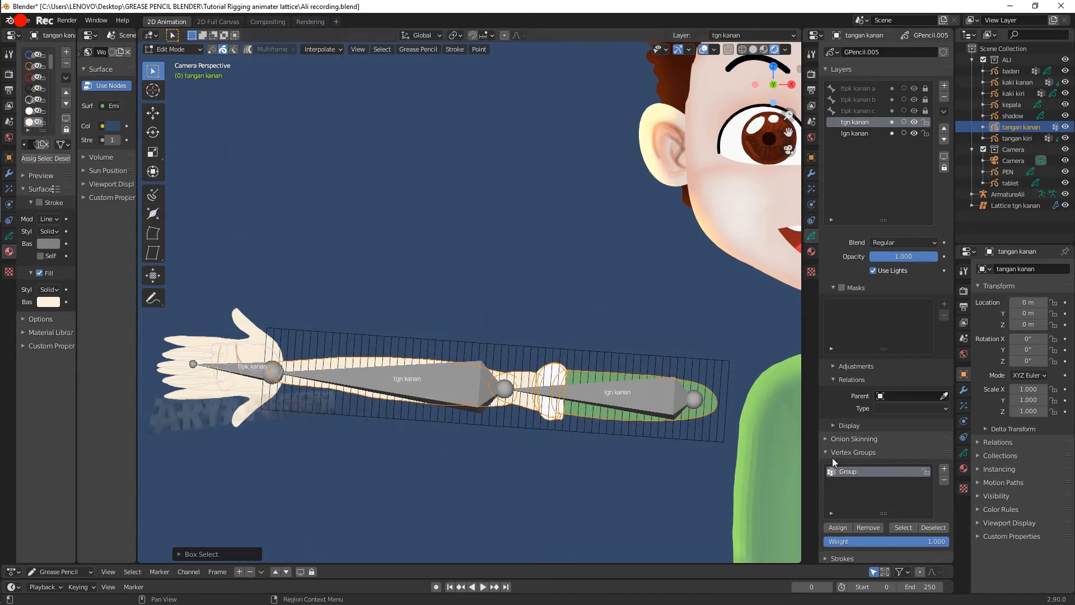
click(839, 529)
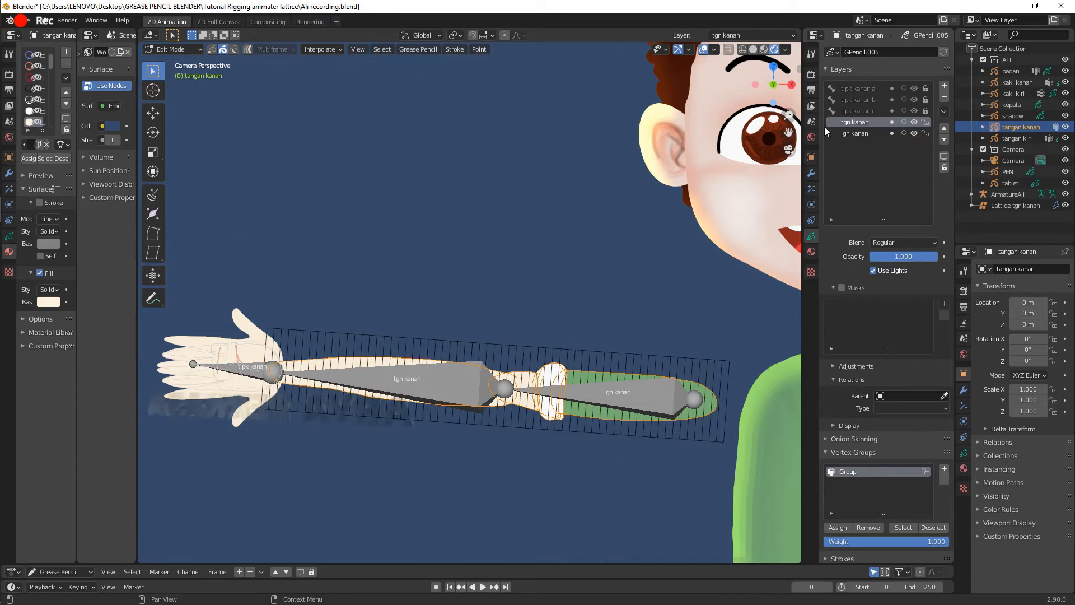
Limit the Lattice modifier to the vertex group Group and return to Object Mode
click(812, 173)
click(919, 106)
click(893, 113)
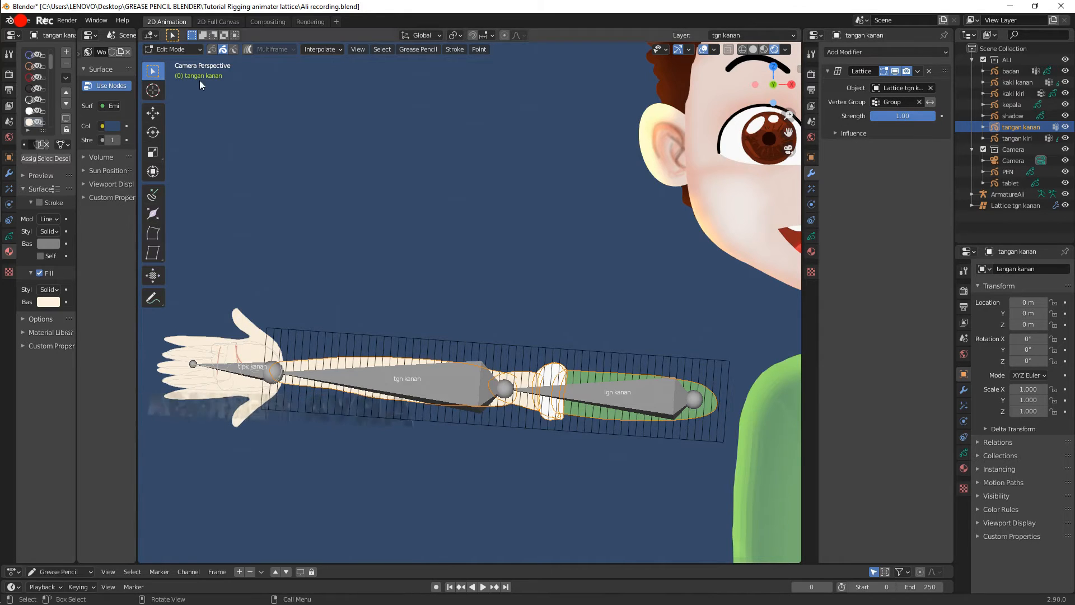
click(190, 49)
click(184, 62)
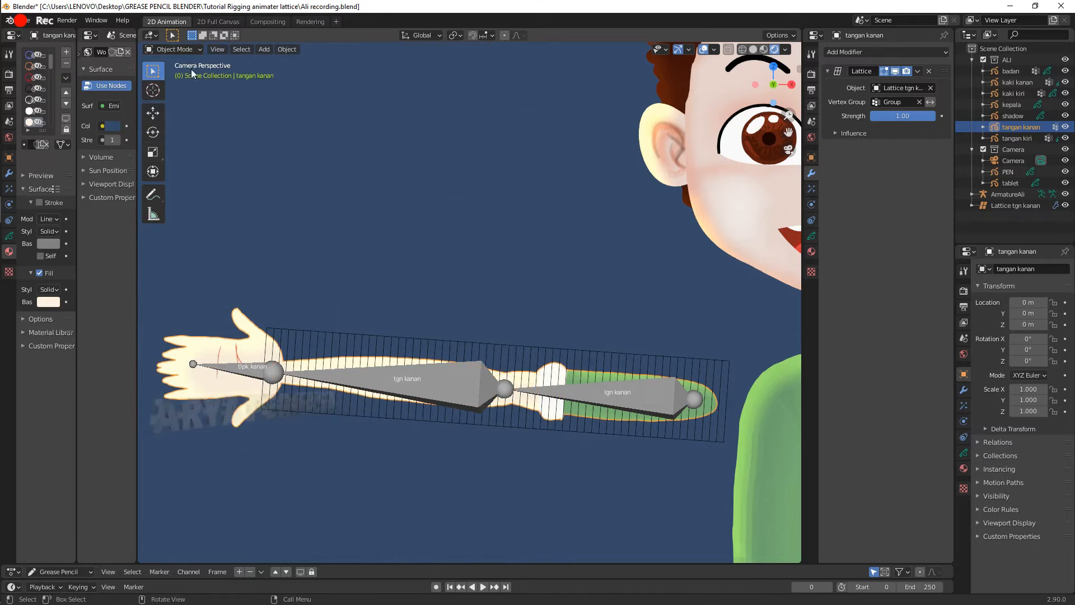
Test the arm deformation by rotating bone tgn kanan about 30° in Pose Mode, cancel the rotation and return to Object Mode
click(306, 326)
key(r)
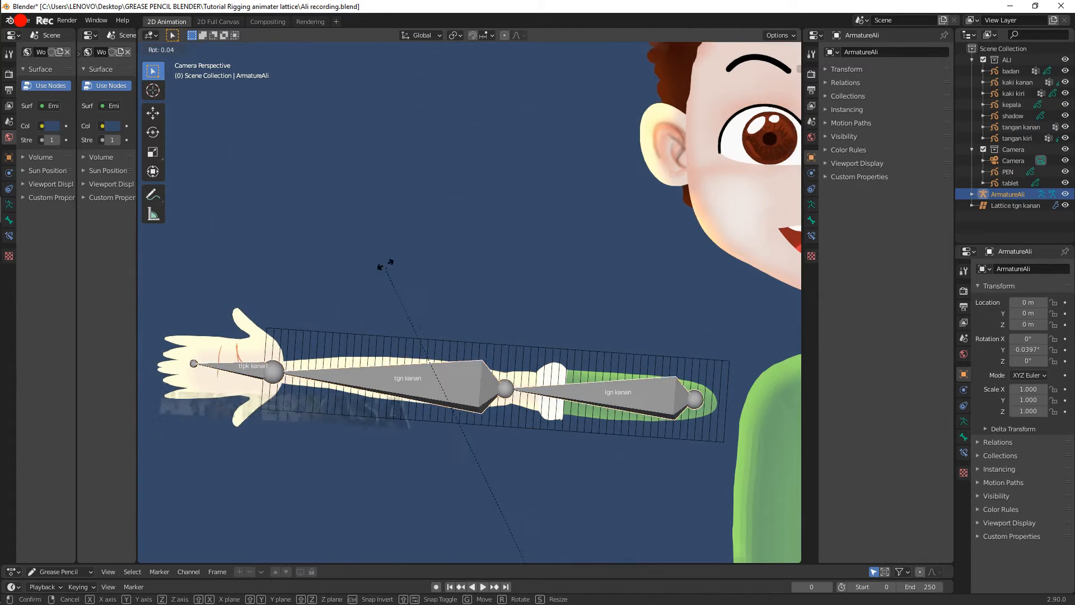
right_click(372, 249)
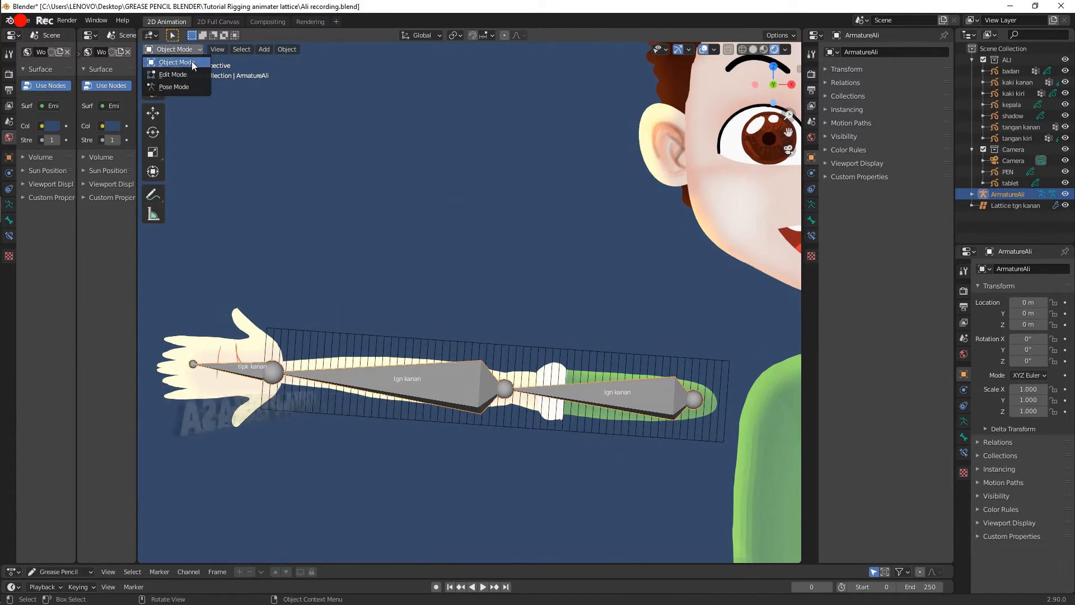
click(174, 87)
click(349, 372)
key(r)
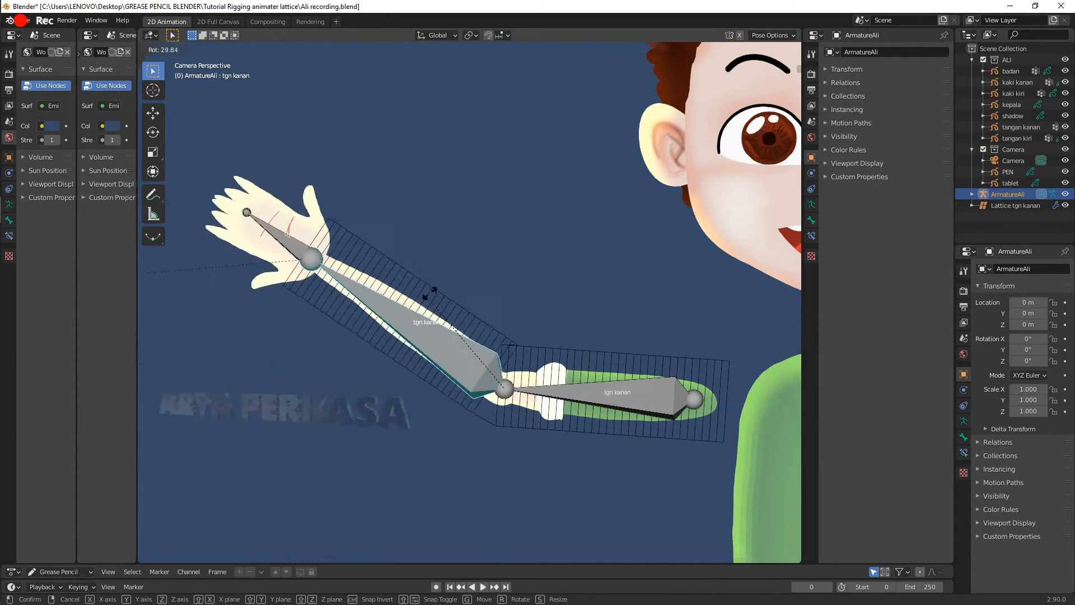
click(430, 328)
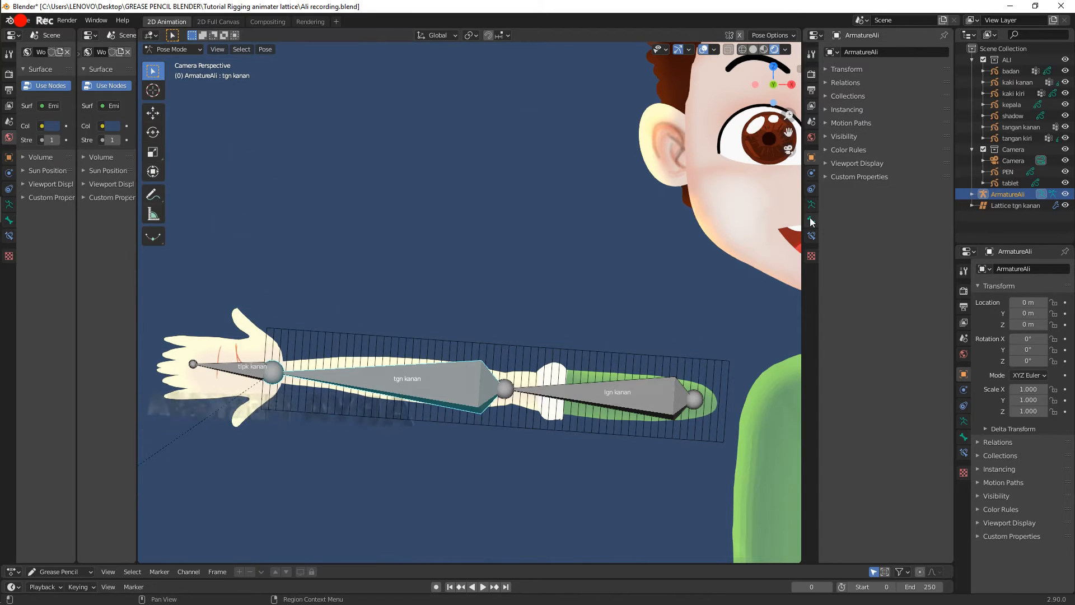
click(184, 52)
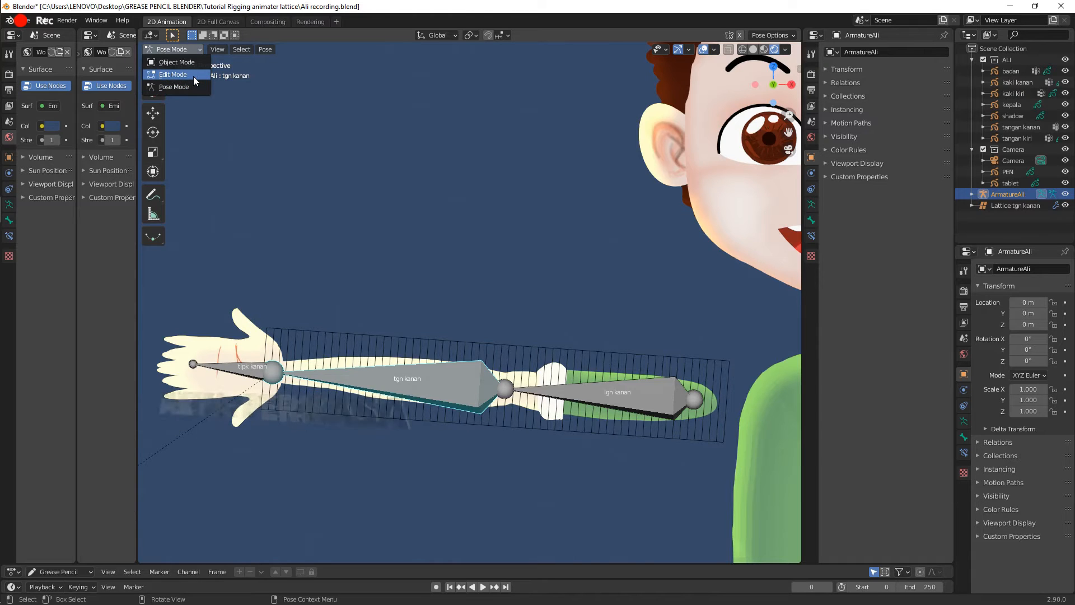
click(175, 62)
Clear the vertex group from the Lattice modifier of tangan kanan in Edit Mode and return to Object Mode
click(255, 336)
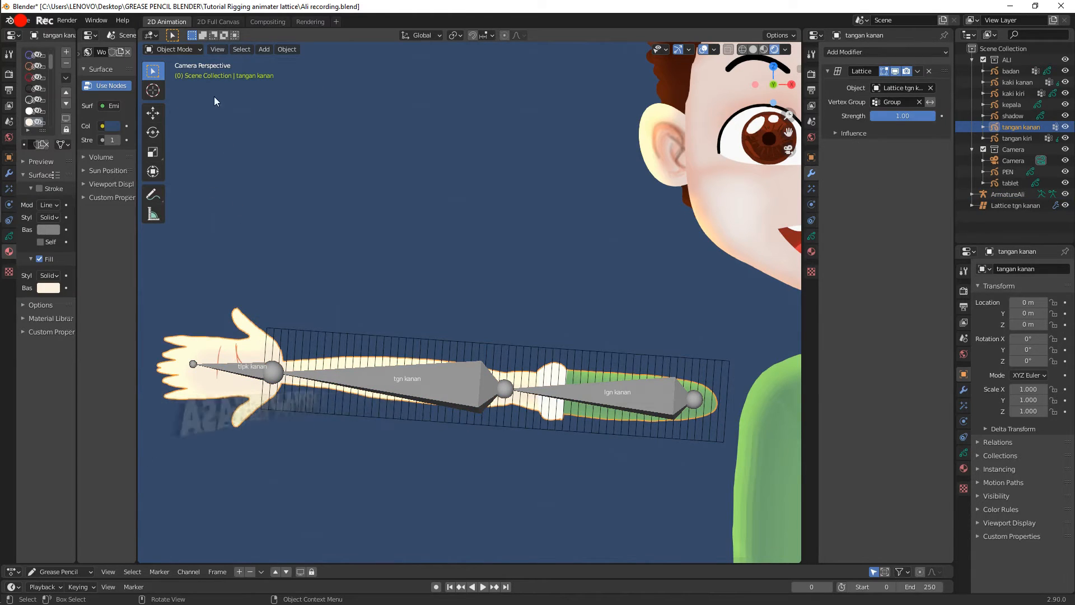
click(174, 49)
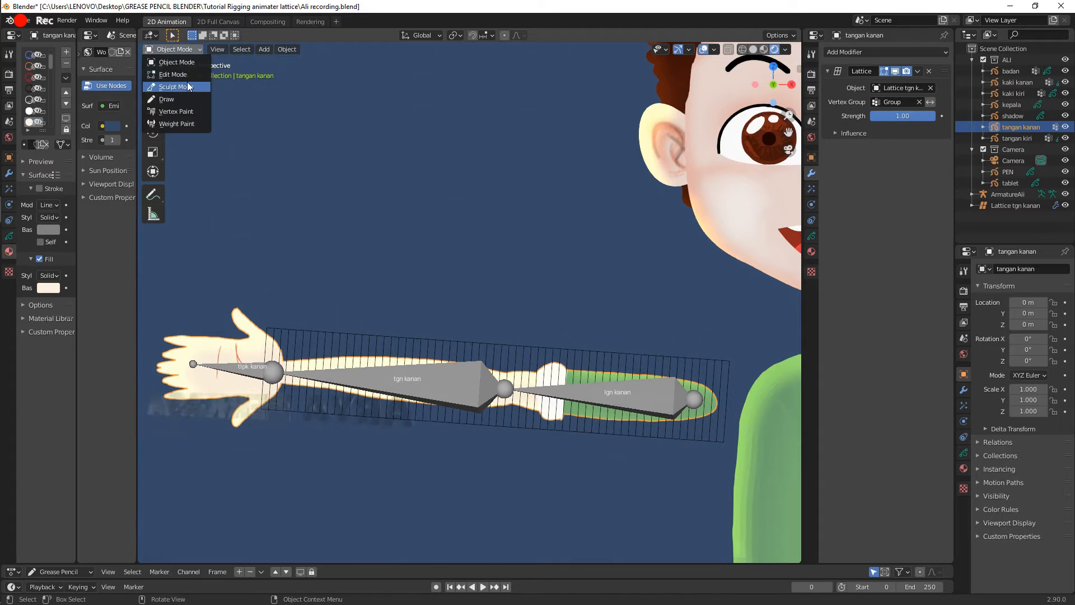
click(174, 75)
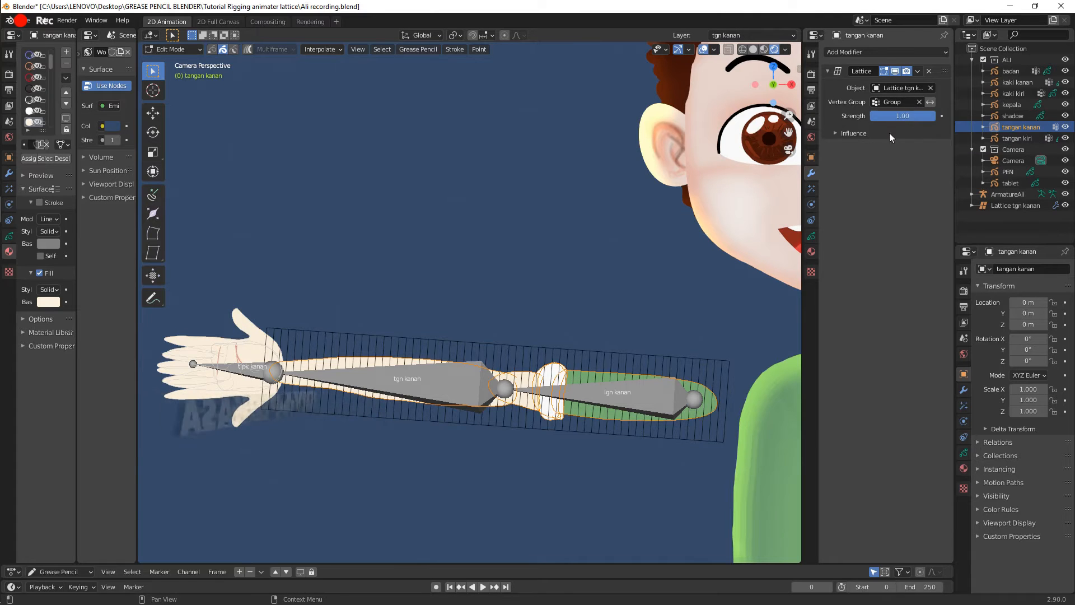
click(812, 235)
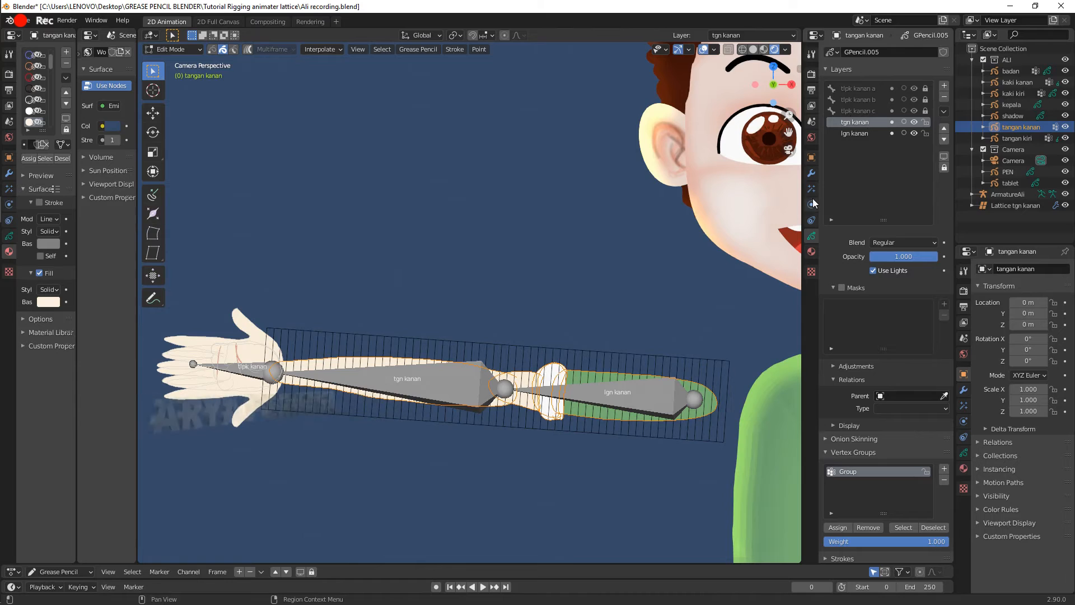
click(811, 174)
click(918, 102)
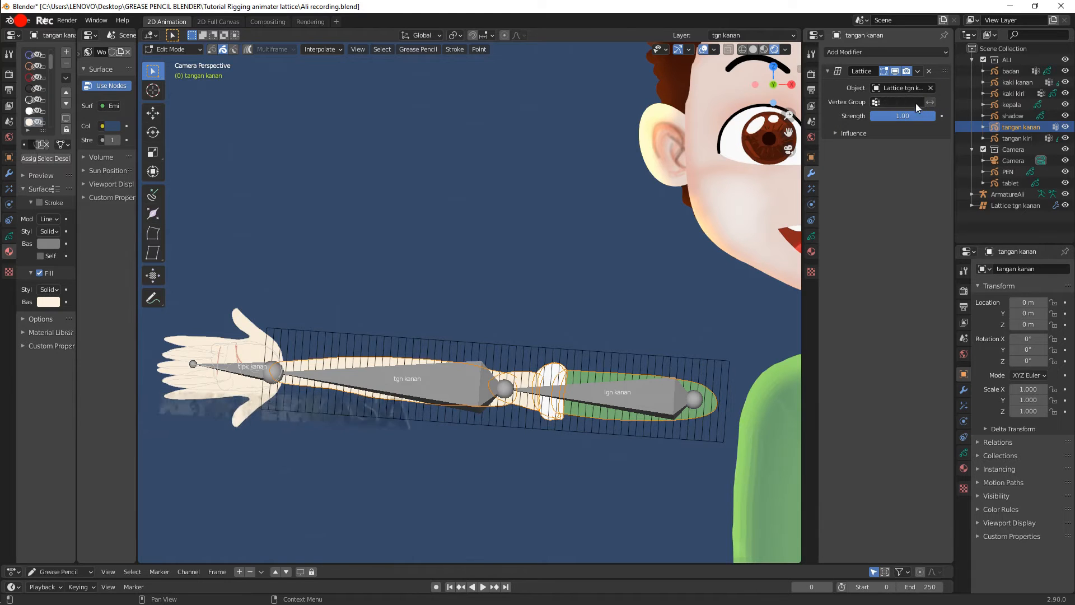
click(183, 49)
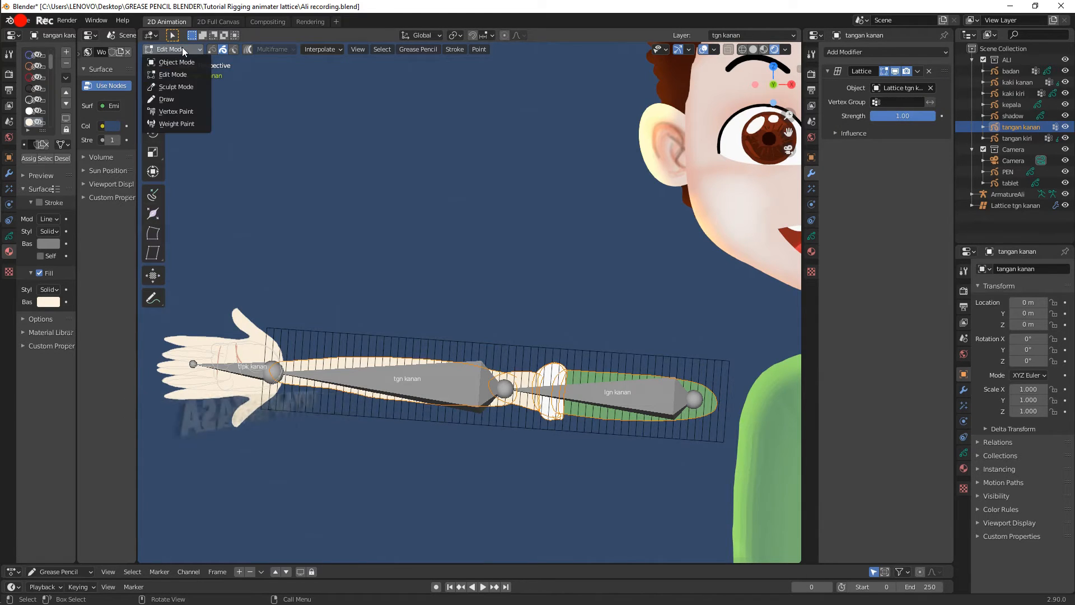
click(188, 63)
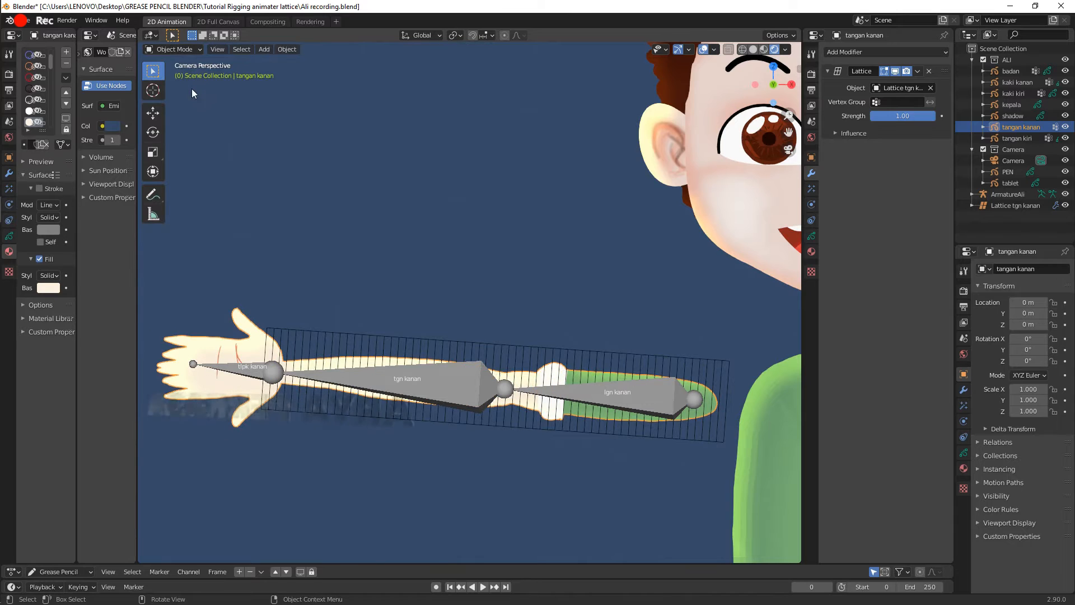
Test the unrestricted lattice by rotating bone tgn kanan about 25° in Pose Mode, cancel the rotation and return to Object Mode
click(332, 365)
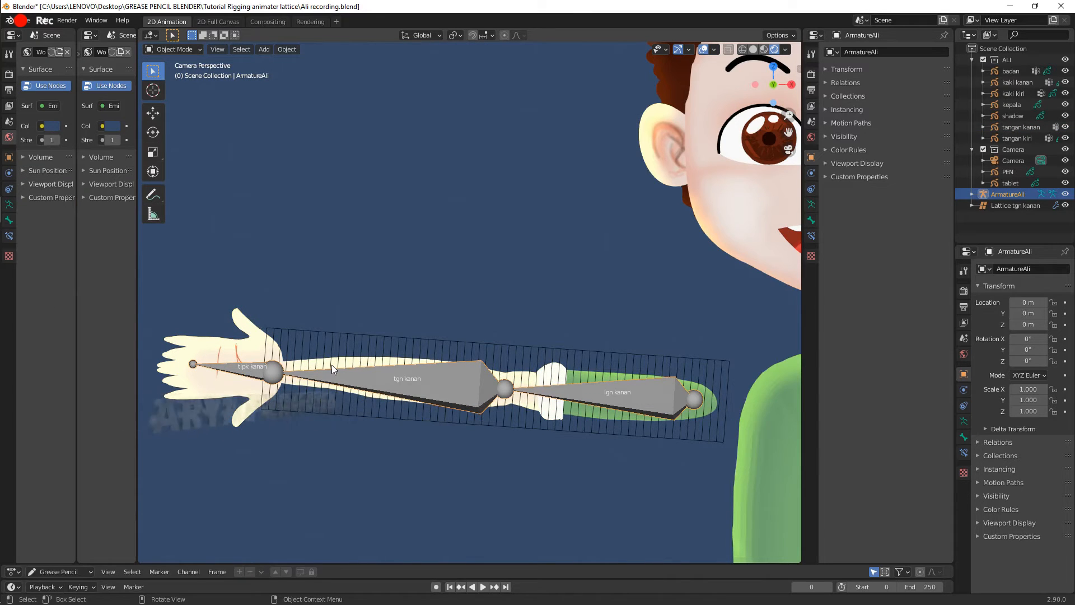
click(174, 49)
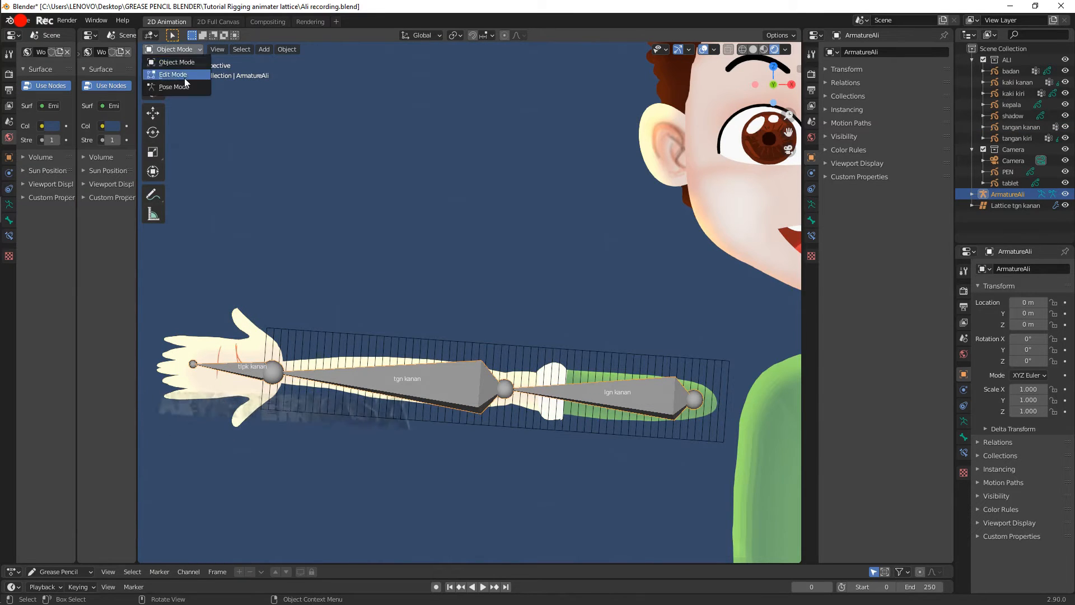
click(184, 84)
key(r)
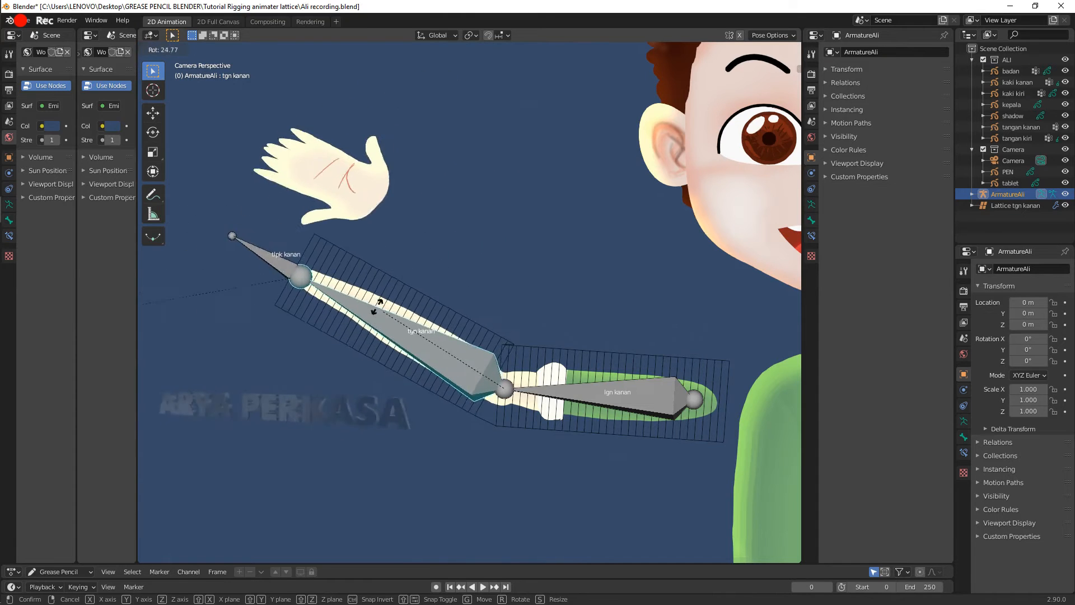
right_click(276, 288)
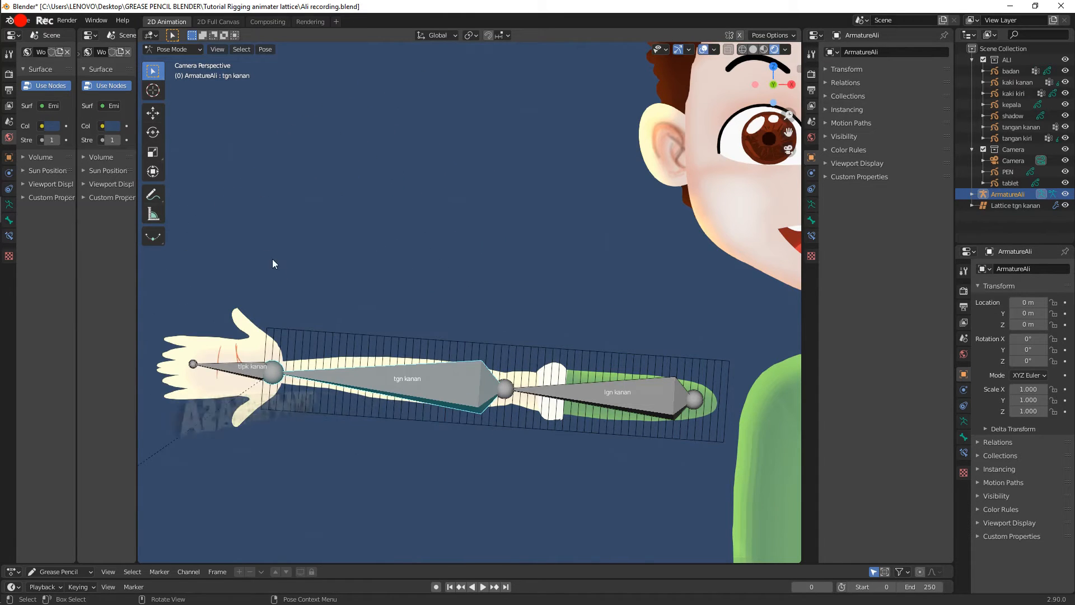
click(178, 51)
click(178, 68)
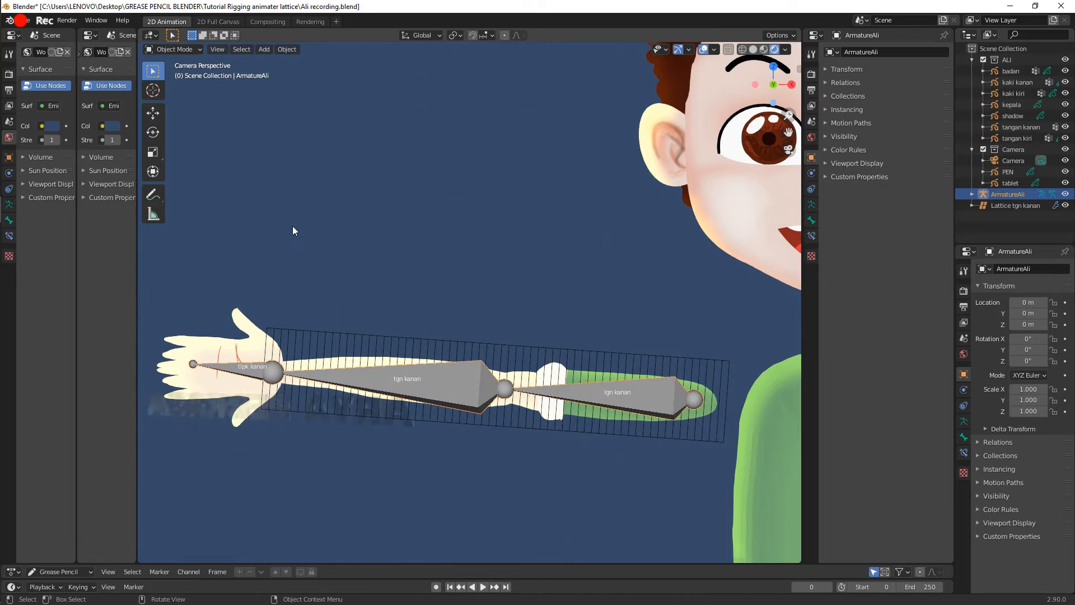
Set the vertex group of tangan kanan's Lattice modifier back to Group
click(247, 322)
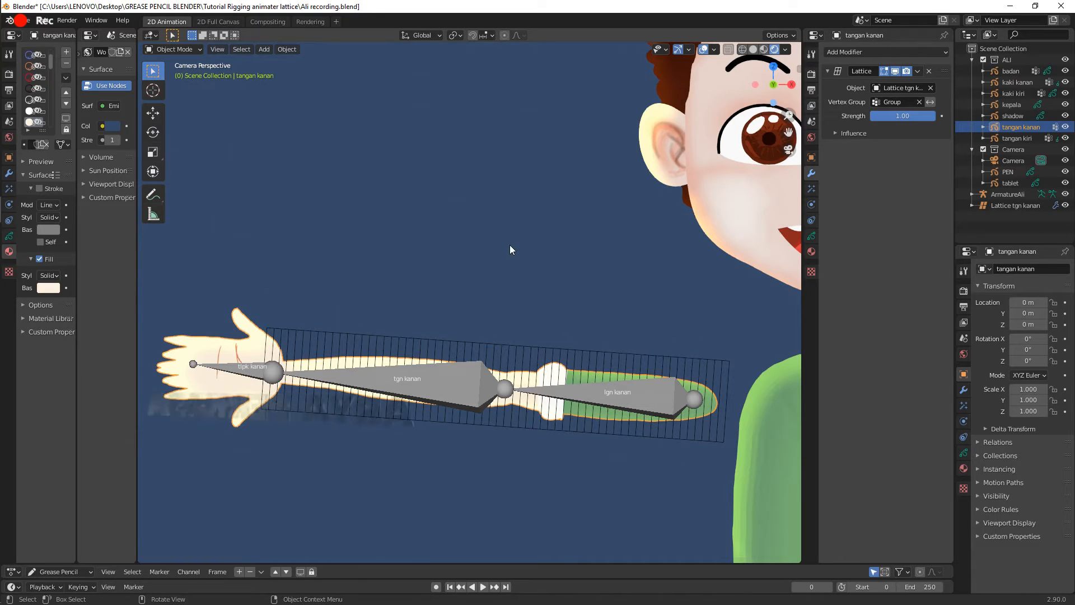
click(175, 51)
Test the elbow bend by rotating bone tgn kanan about 86° in Pose Mode, cancel the rotation and return to Object Mode
click(309, 374)
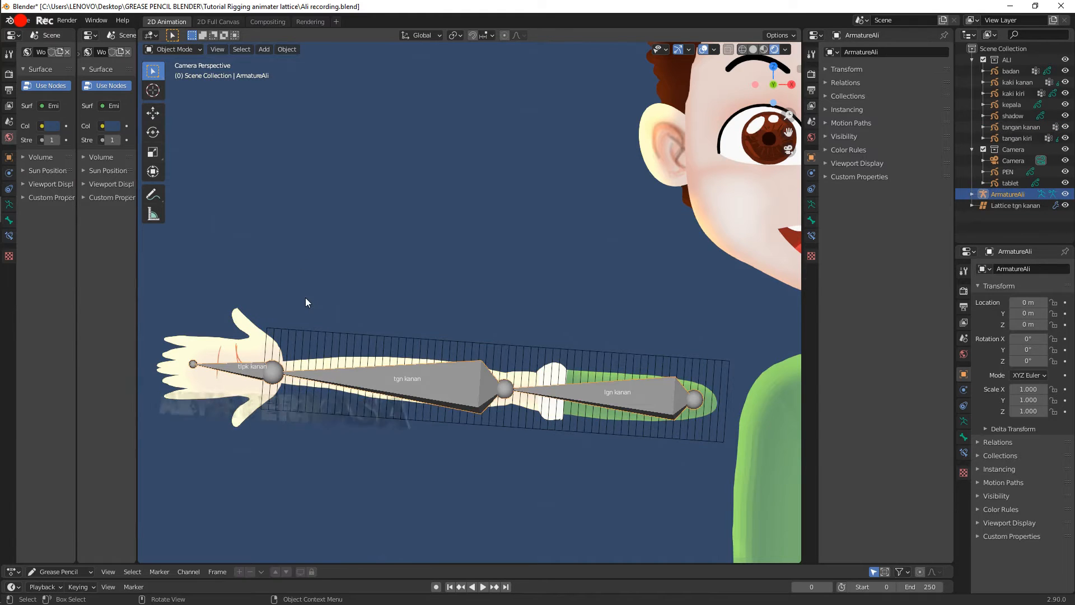
click(175, 49)
click(191, 78)
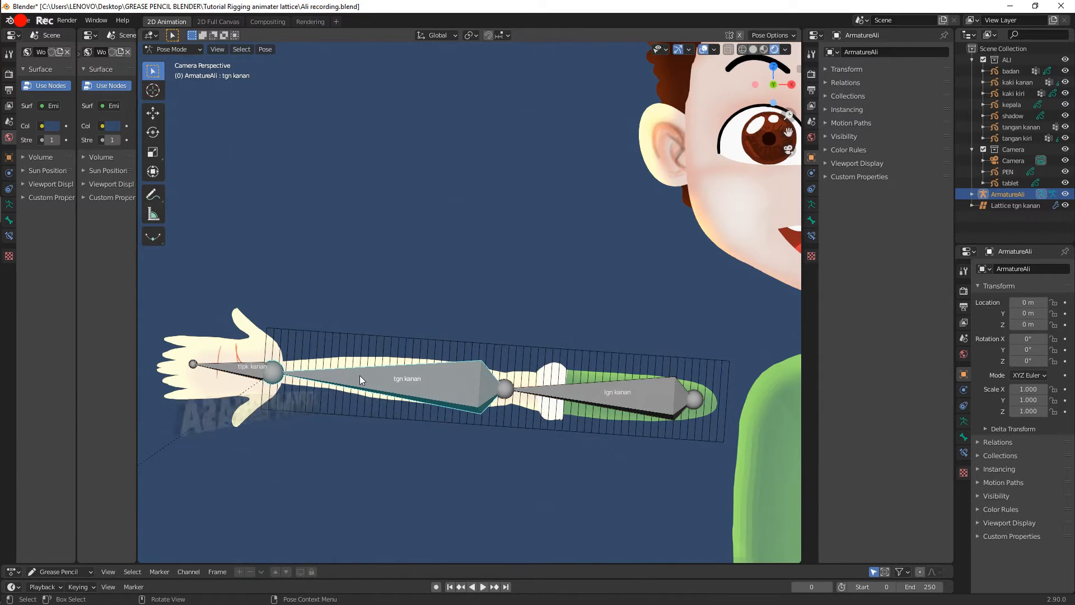
key(r)
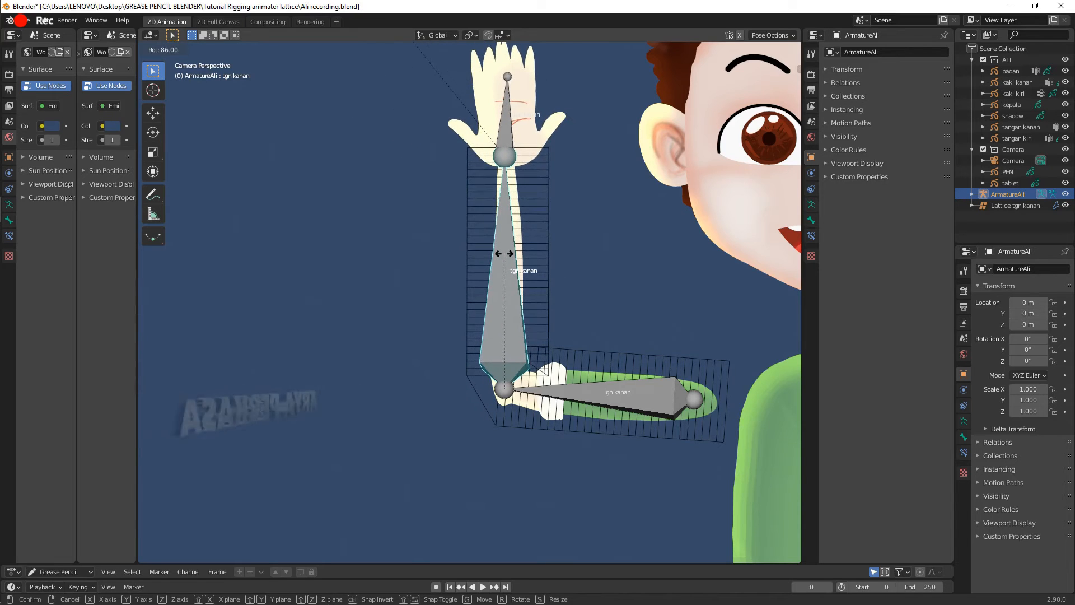
right_click(504, 253)
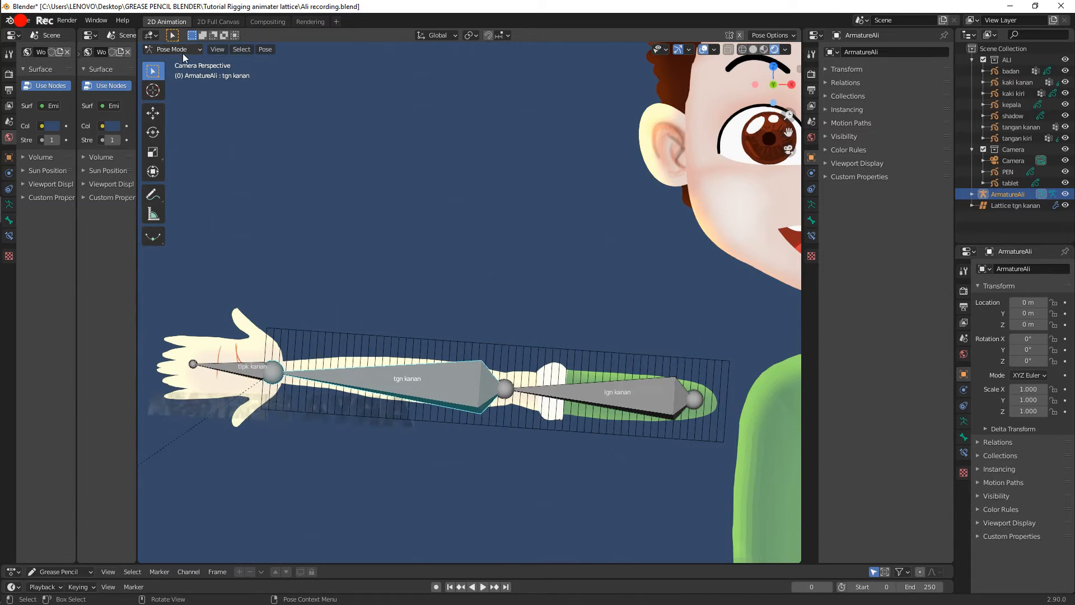
key(ctrl+Tab)
Set the U, V and W interpolation of Lattice tgn kanan to Linear in Edit Mode, and return to Object Mode
click(340, 343)
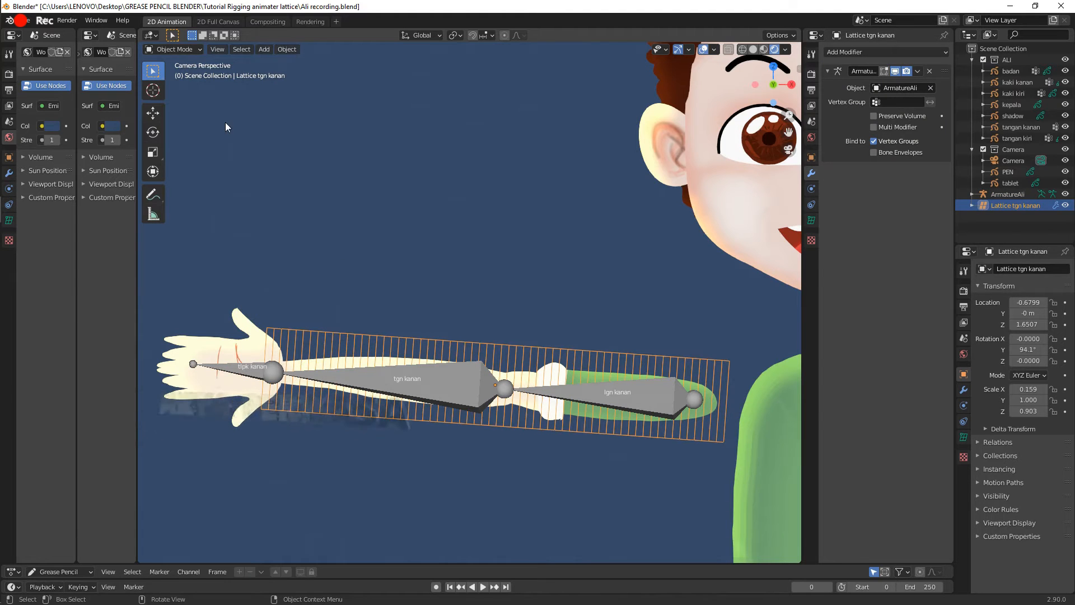
click(172, 50)
click(168, 74)
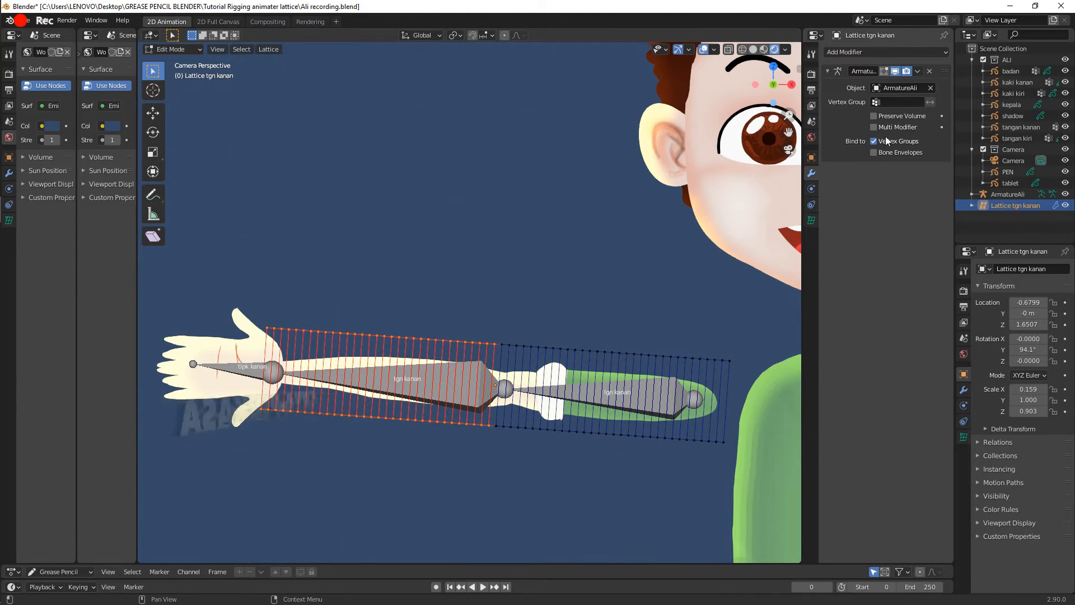
click(812, 220)
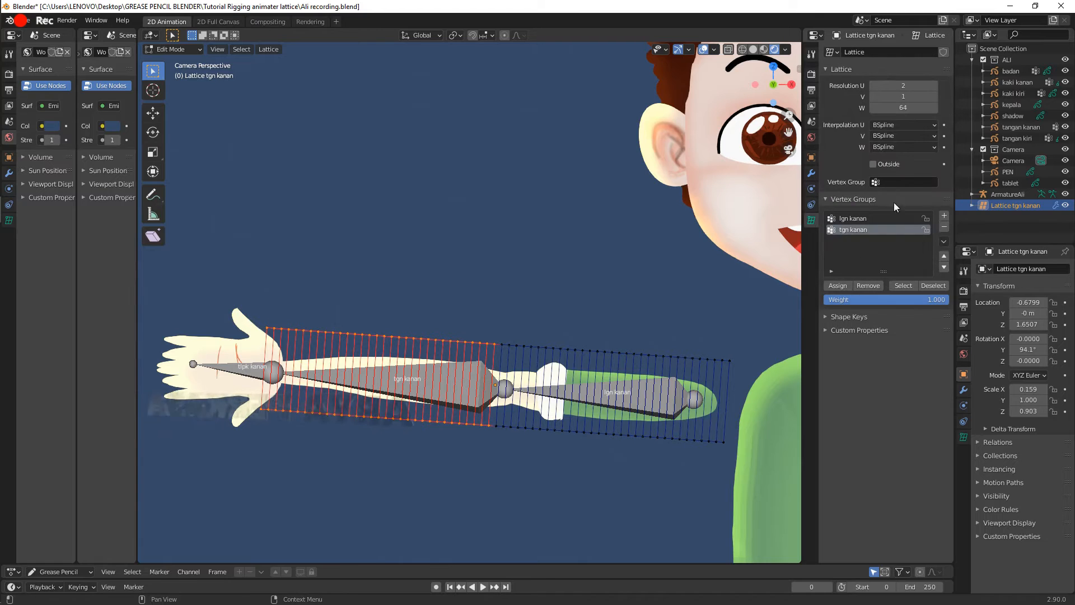
click(903, 120)
click(903, 123)
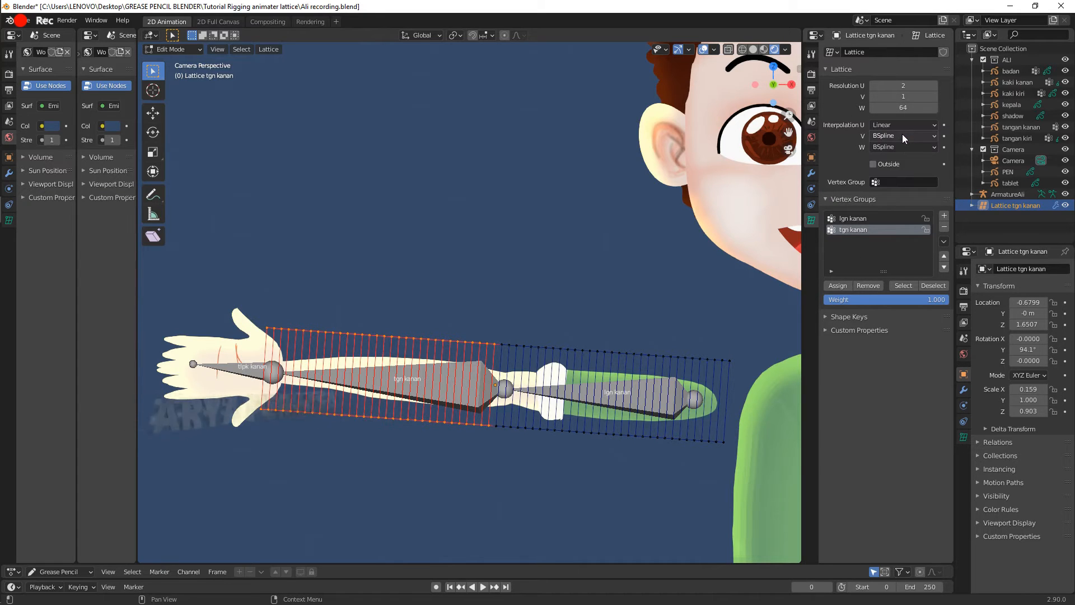
click(901, 135)
click(900, 147)
click(900, 147)
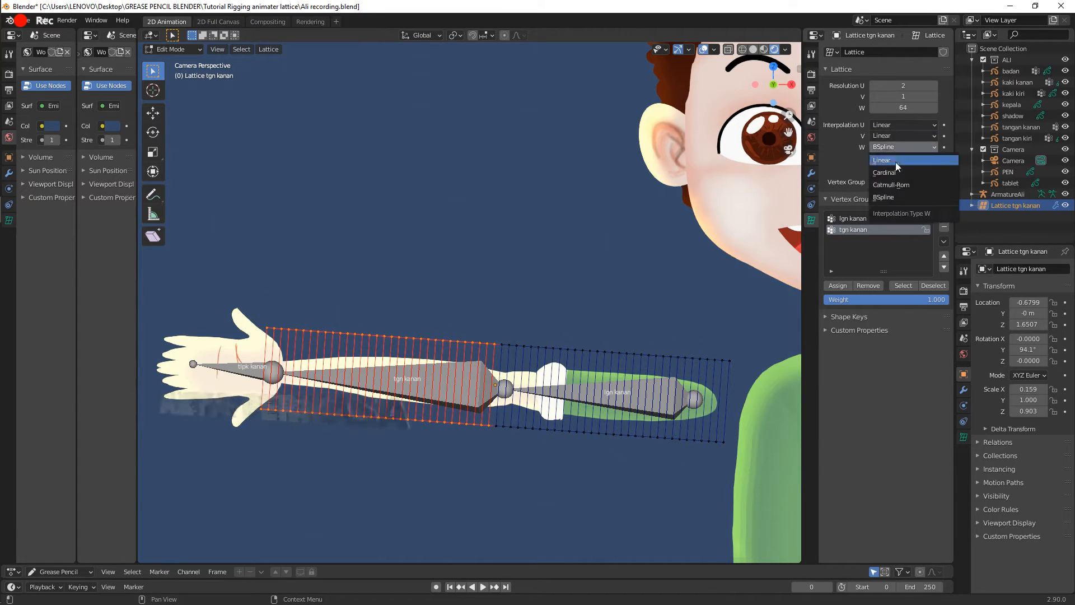
click(893, 163)
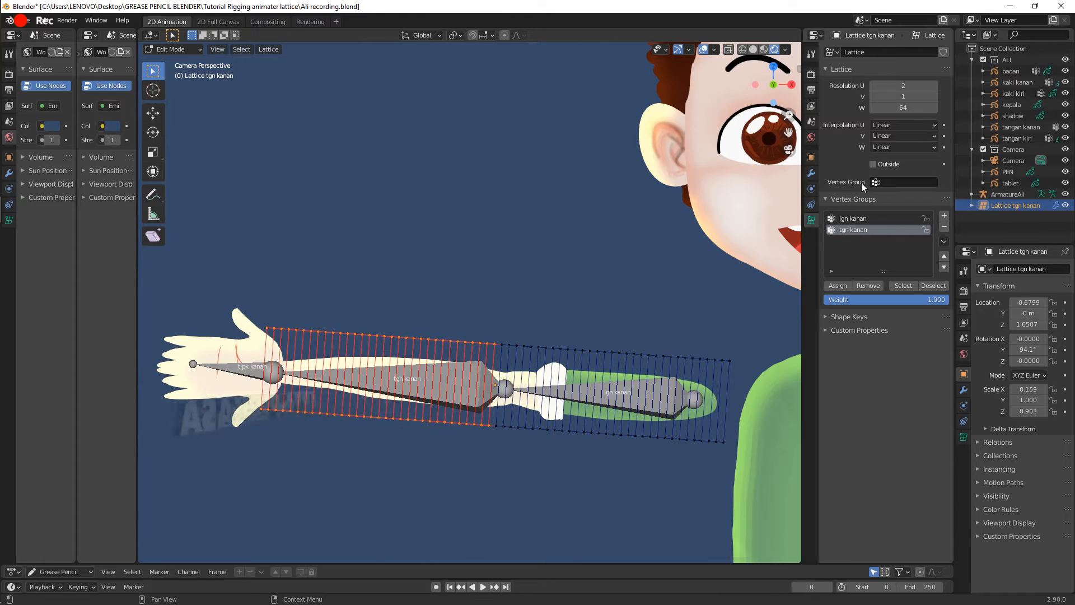
key(Tab)
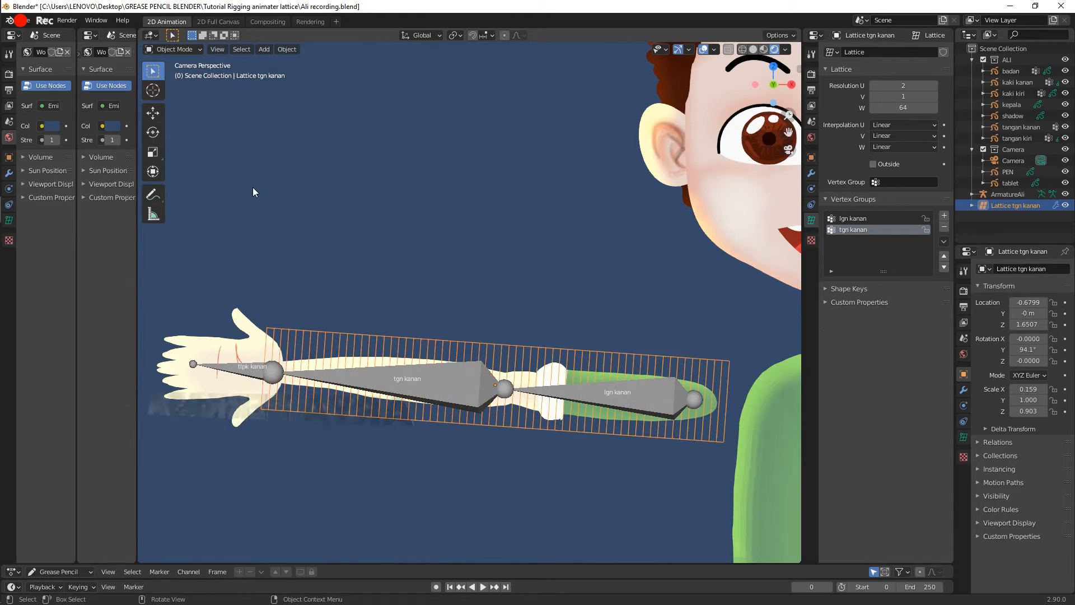
Test the linear lattice by rotating ArmatureAli's bone tgn kanan about 83° in Pose Mode, and cancel the rotation
click(335, 372)
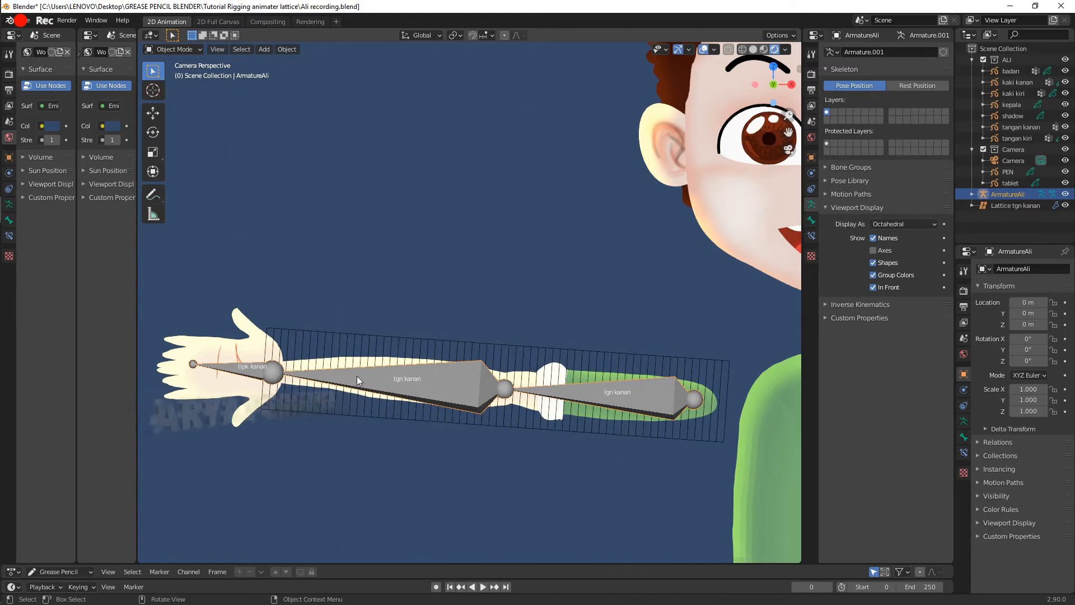
click(174, 49)
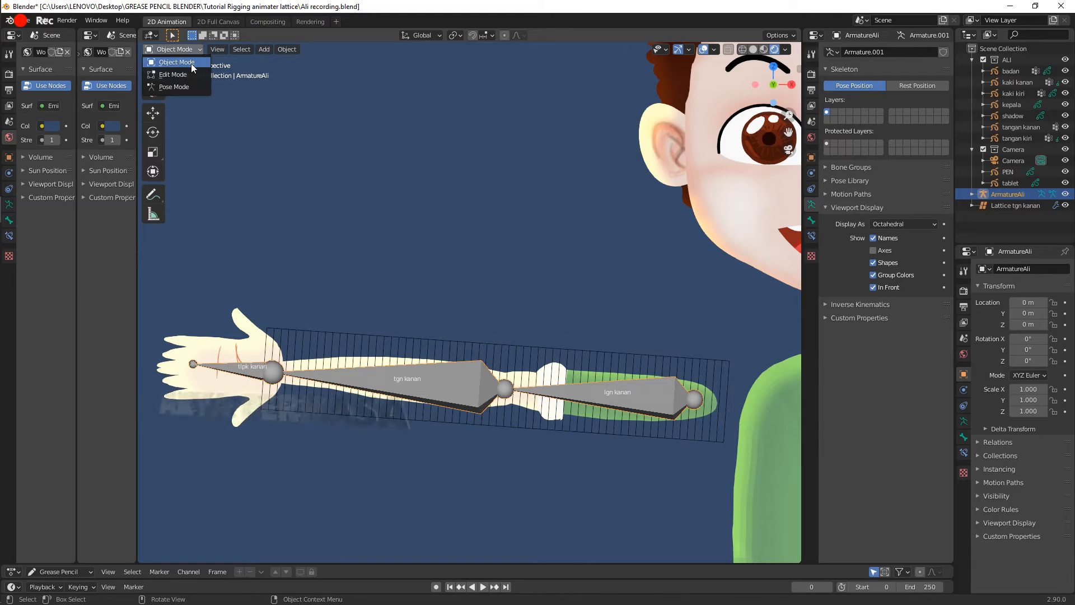
click(196, 87)
key(r)
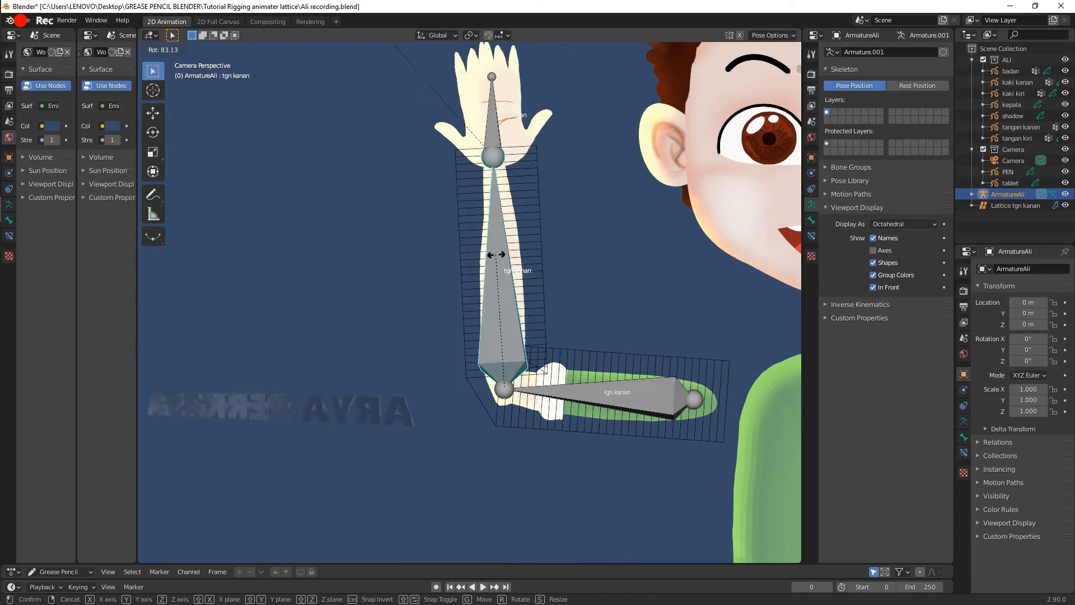
click(398, 367)
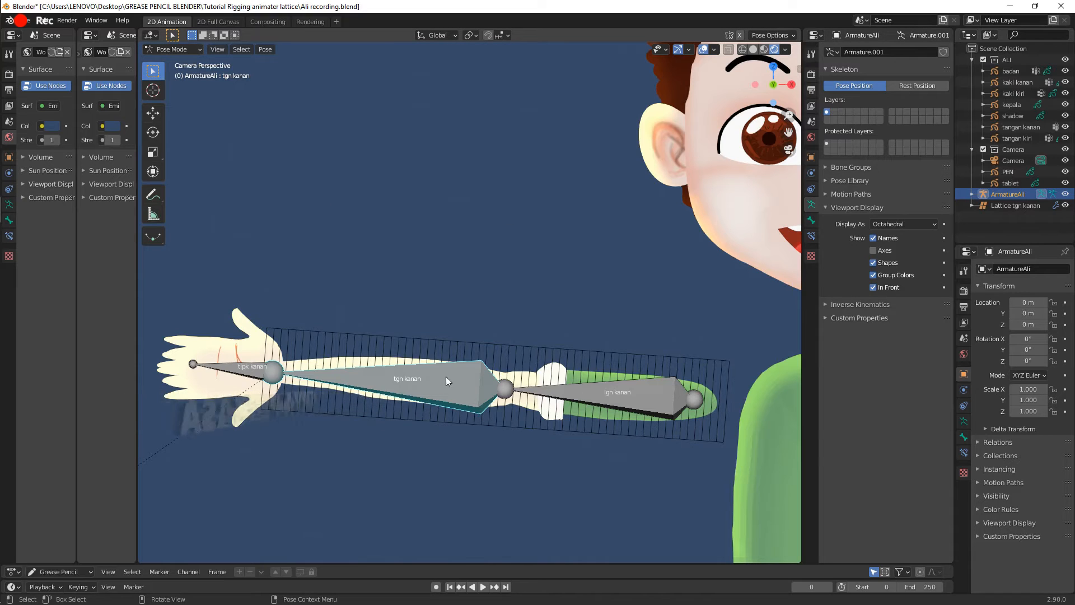
Set the Bendy Bones segments of bones tgn kanan and lgn kanan to 32
click(811, 222)
click(931, 100)
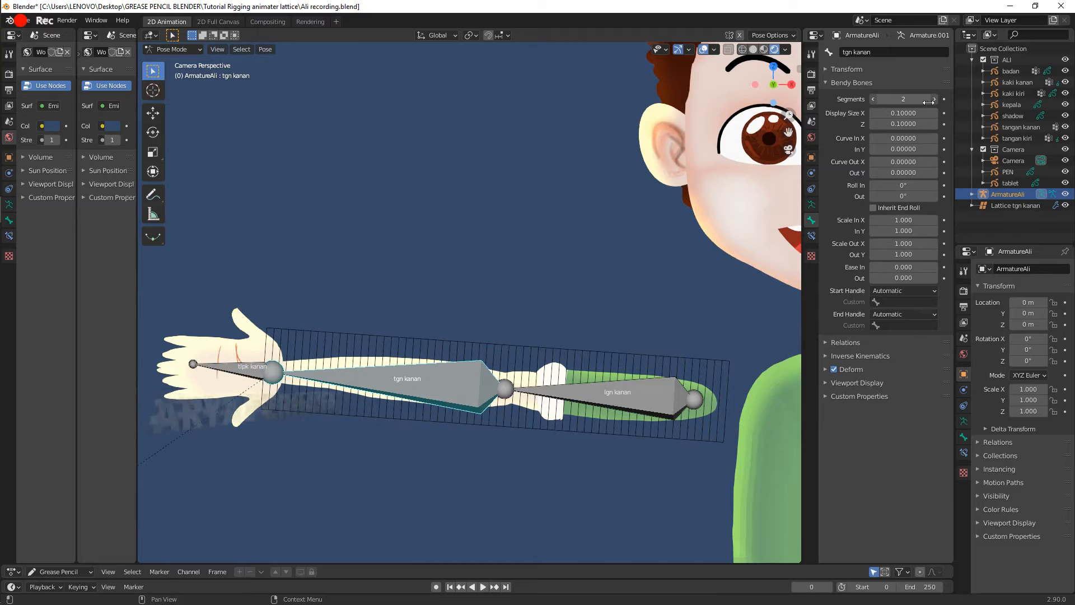
drag(1032, 105, 895, 99)
drag(1002, 101, 904, 102)
click(660, 393)
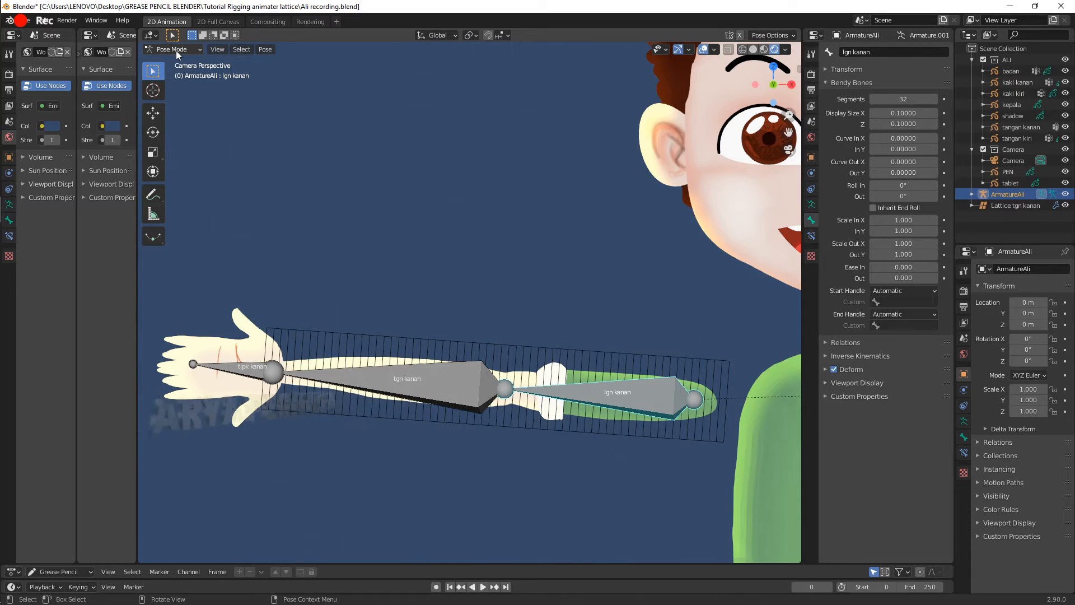
Test the smooth arm bend by rotating bone tgn kanan downward about 40°, and cancel the rotation
click(342, 380)
key(r)
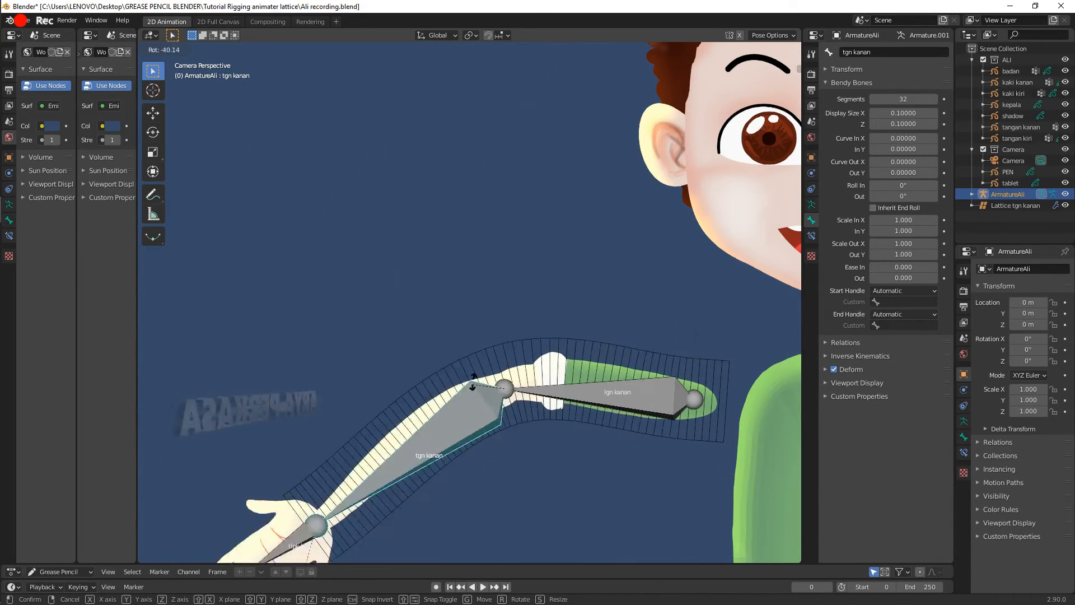
right_click(521, 344)
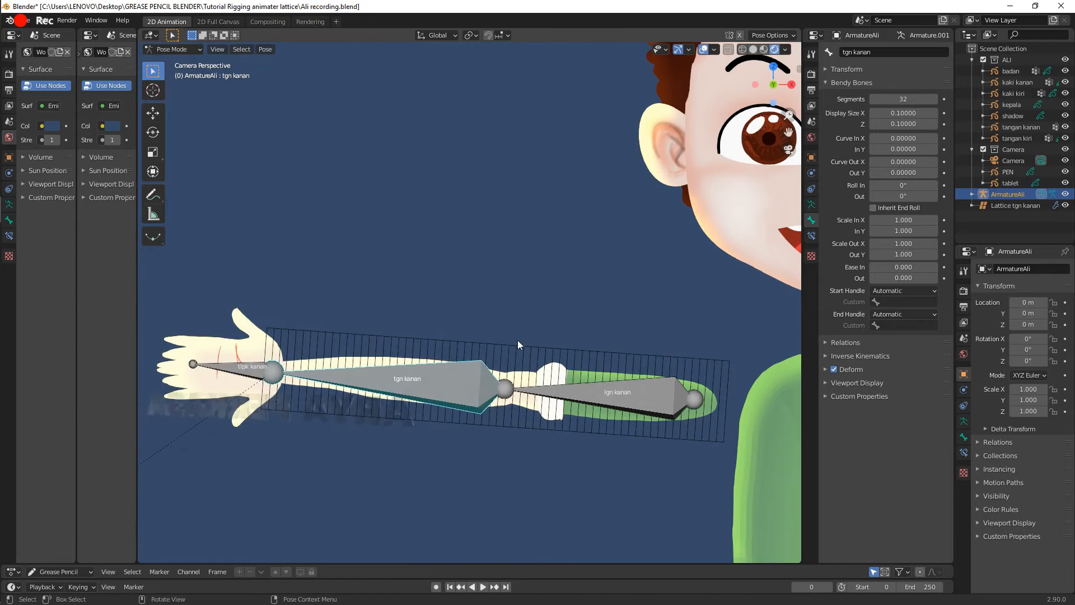
Test the wrist by rotating hand bone tlpk kanan about -12° and about 82°, cancelling each rotation
click(257, 370)
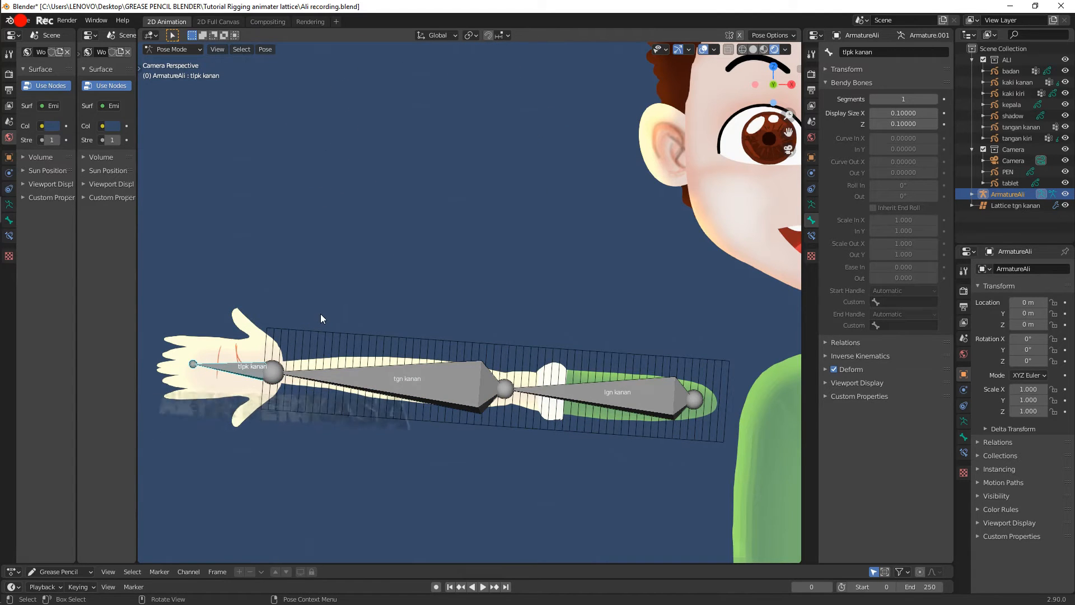
key(t)
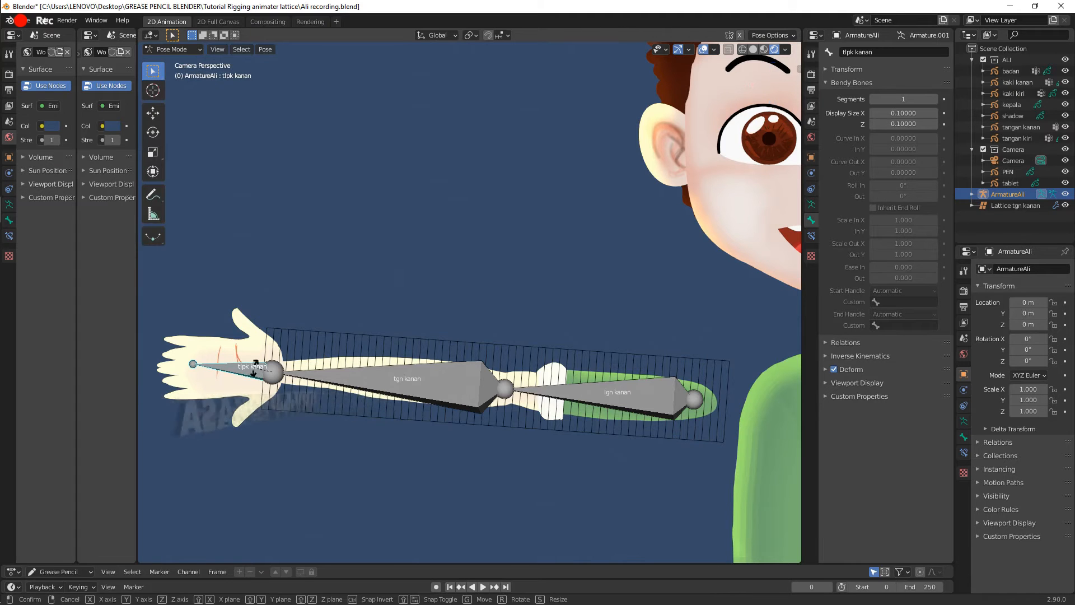
key(r)
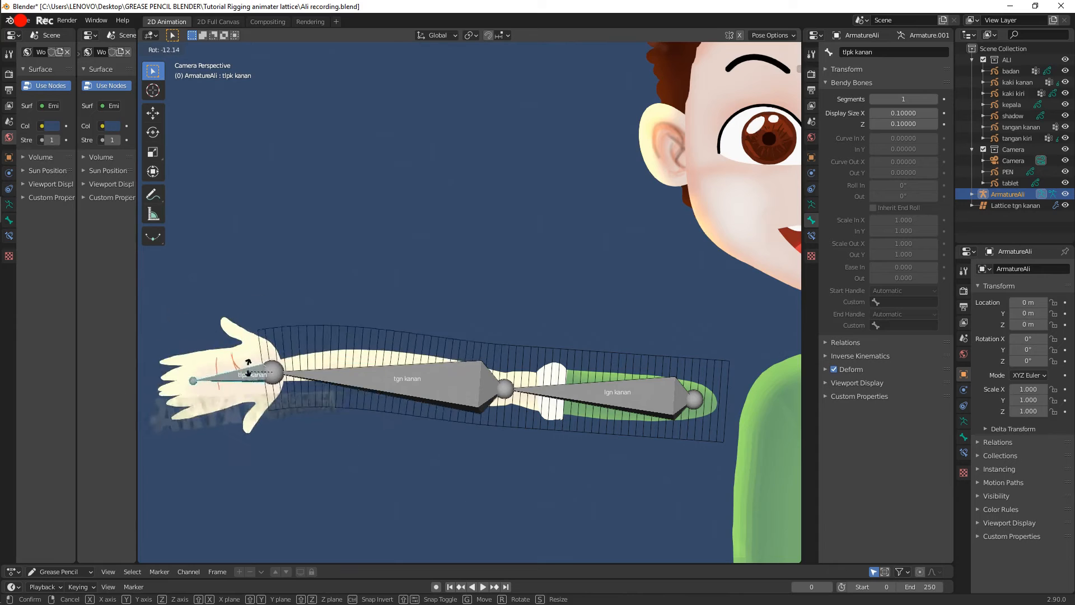
click(250, 370)
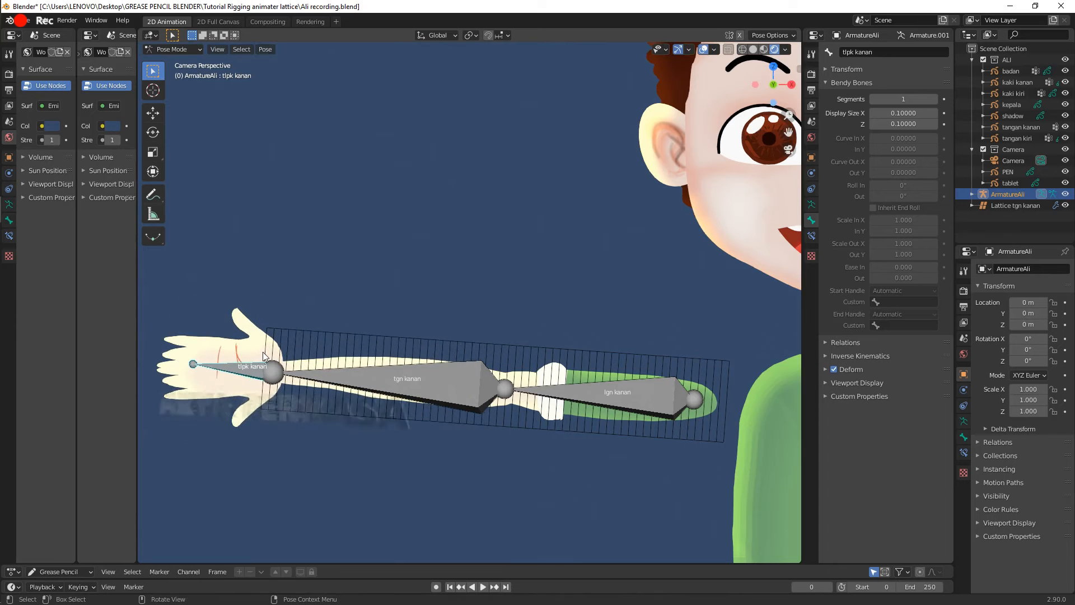
key(r)
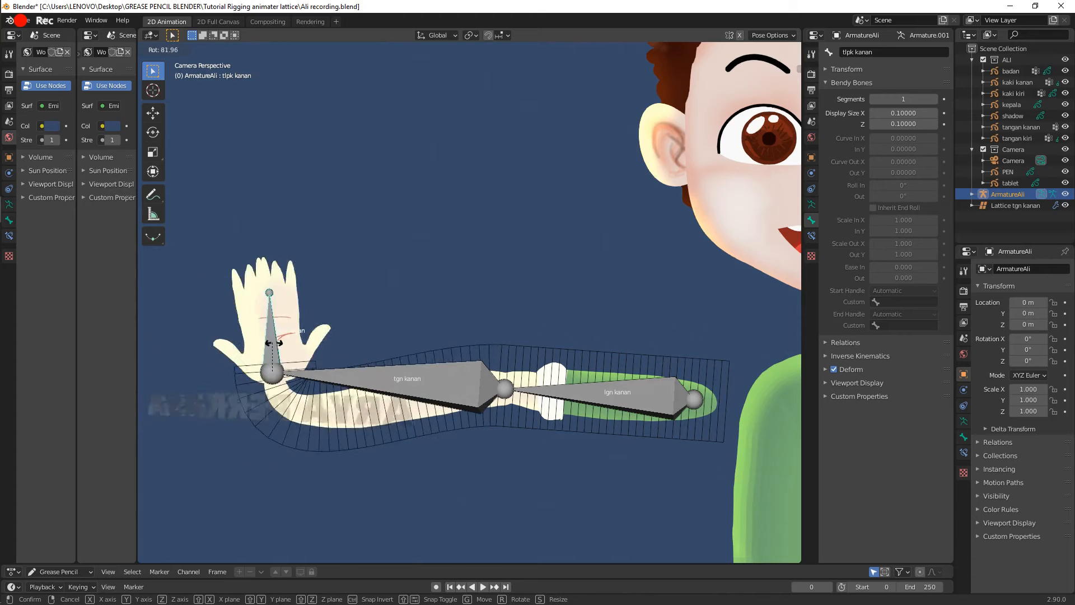
key(Escape)
Test the forearm again by rotating bone tgn kanan upward about 23°, and cancel the rotation
click(416, 387)
key(r)
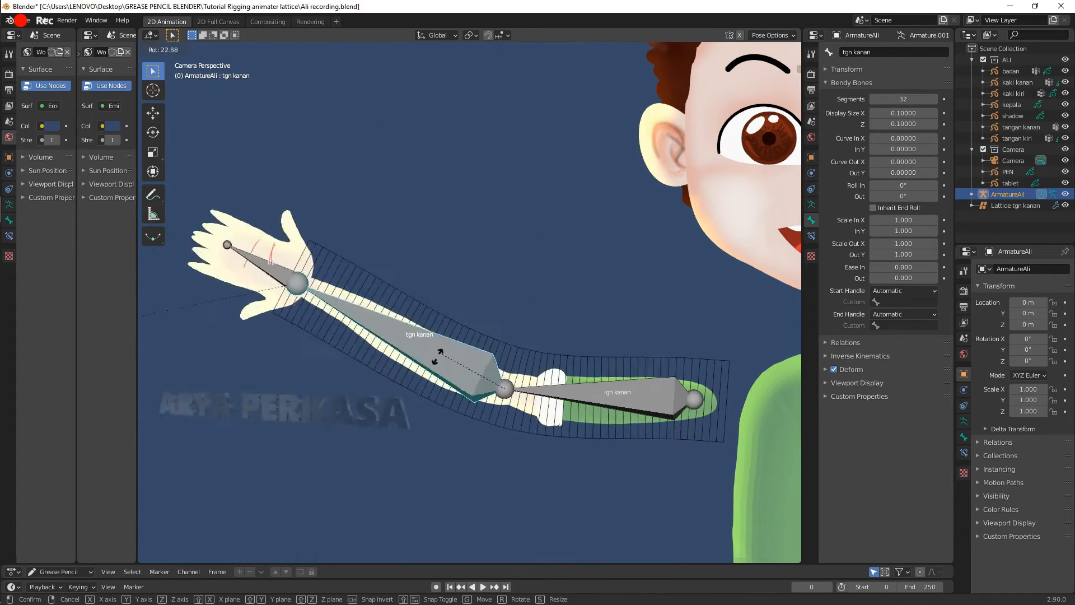
key(Escape)
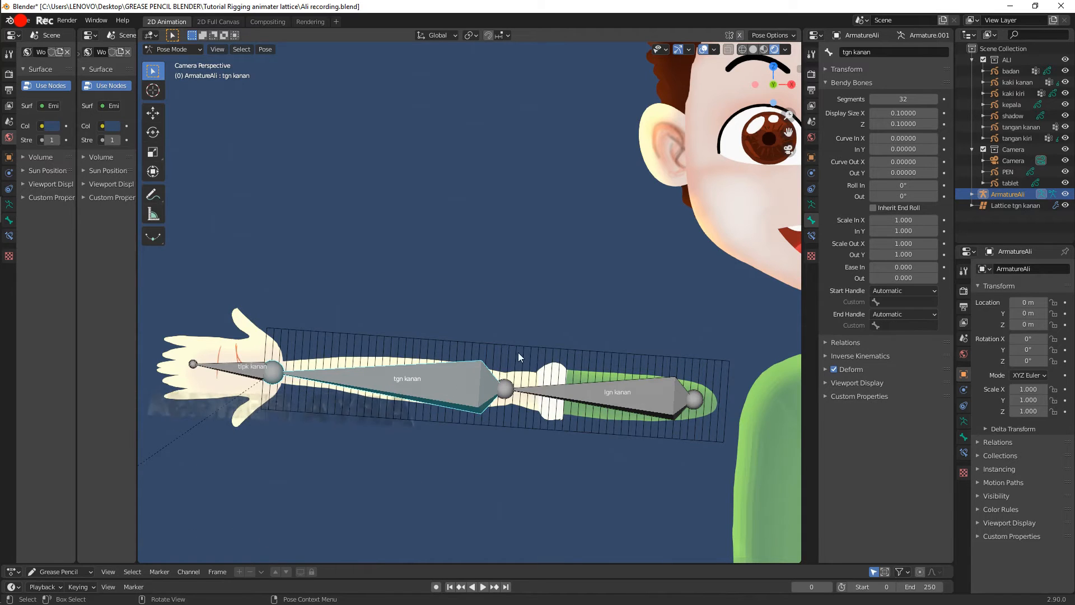
Add a lattice in Object Mode and move it over the legs to about X -0.18 m, Z 0.59 m
drag(789, 115, 664, 292)
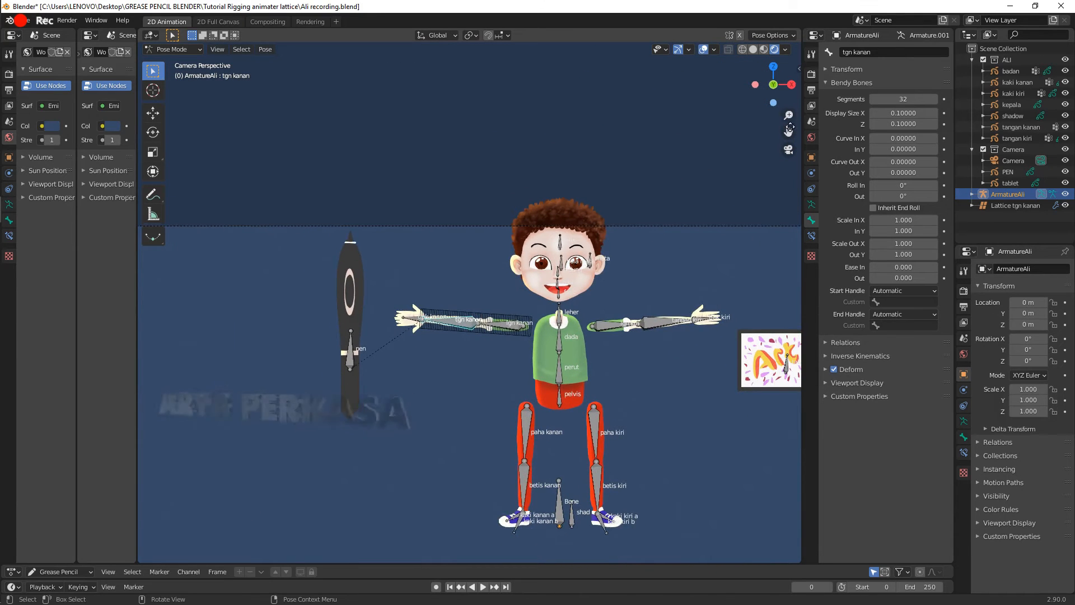
drag(788, 130, 603, 105)
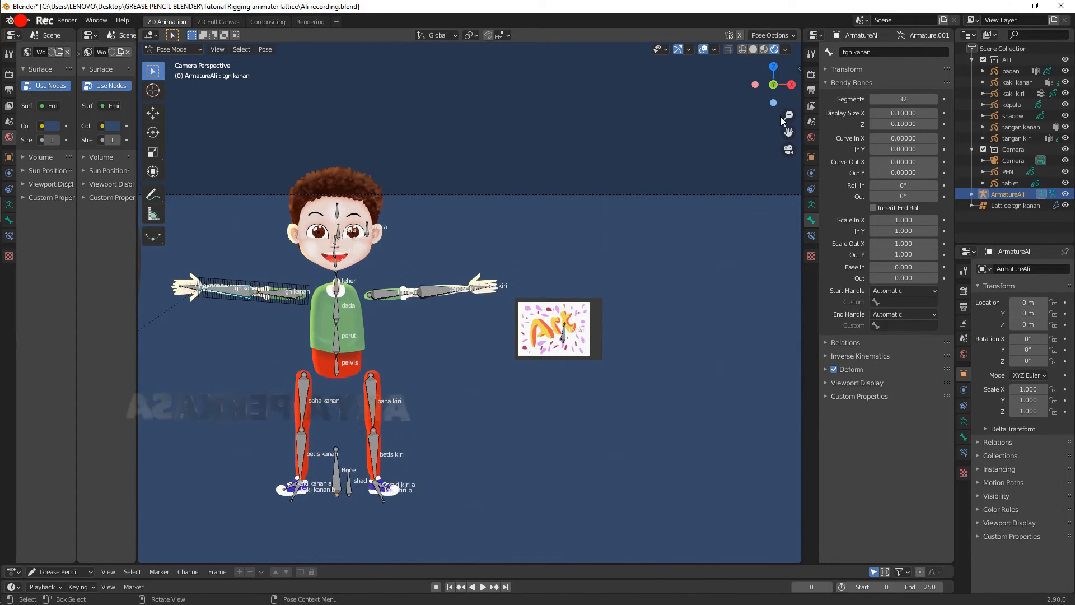
drag(783, 121, 985, 124)
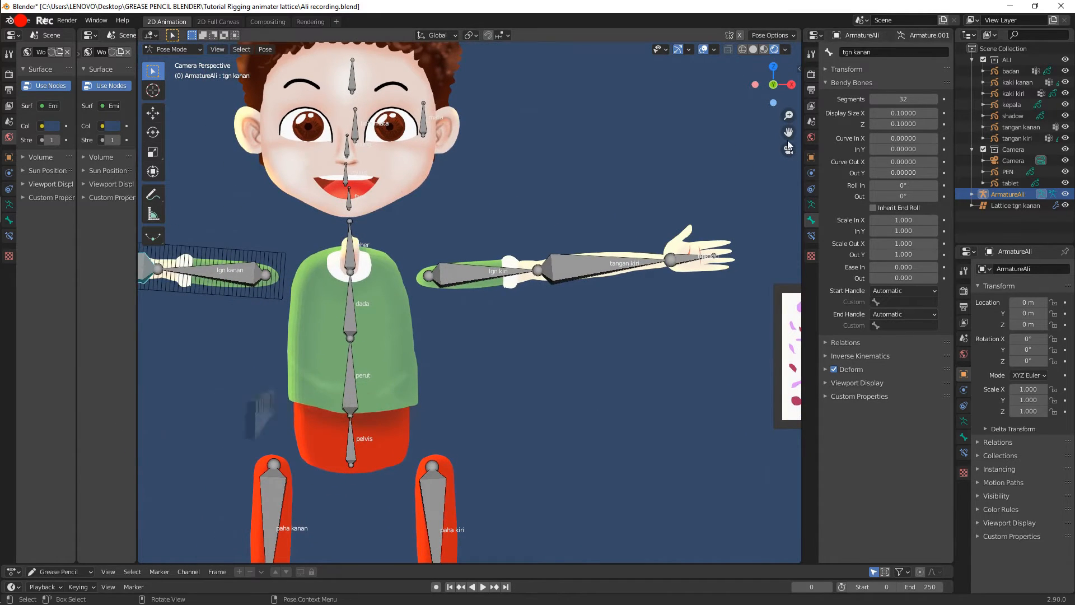
drag(789, 133, 807, 48)
drag(789, 132, 801, 87)
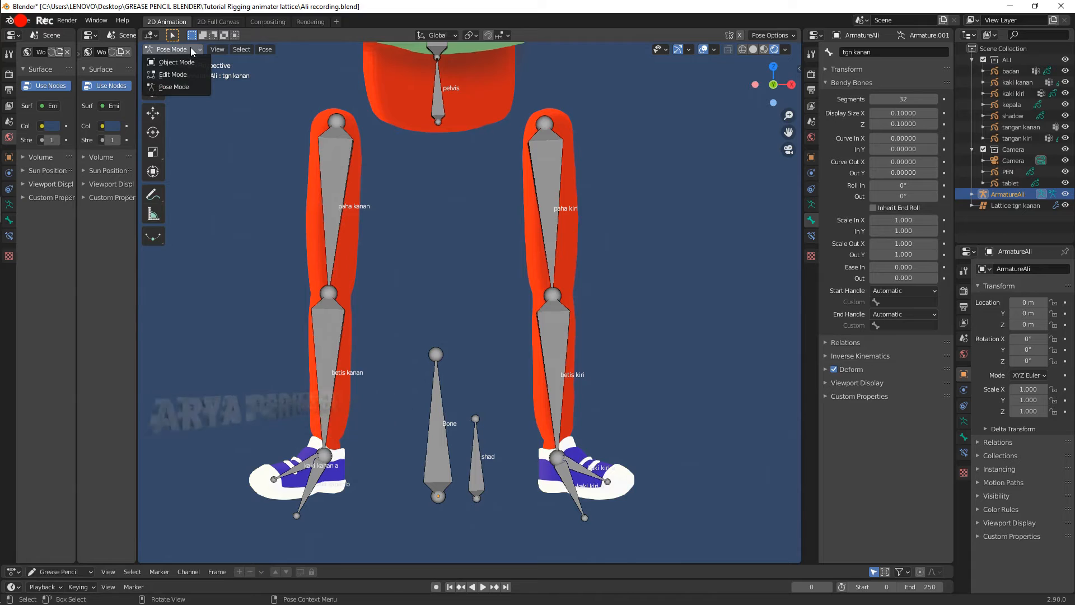
click(195, 63)
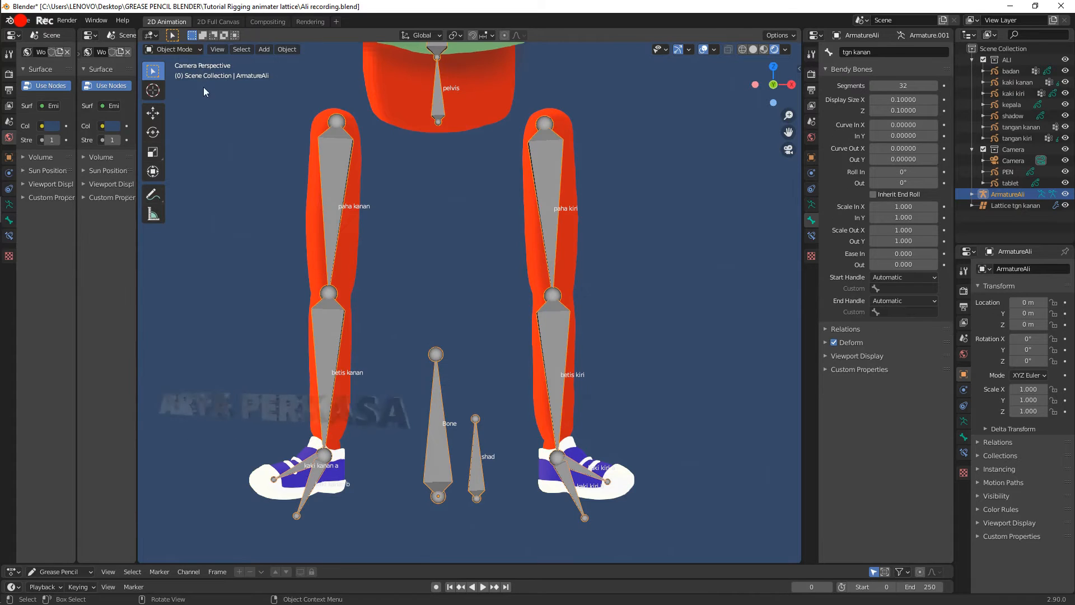
click(264, 49)
click(264, 49)
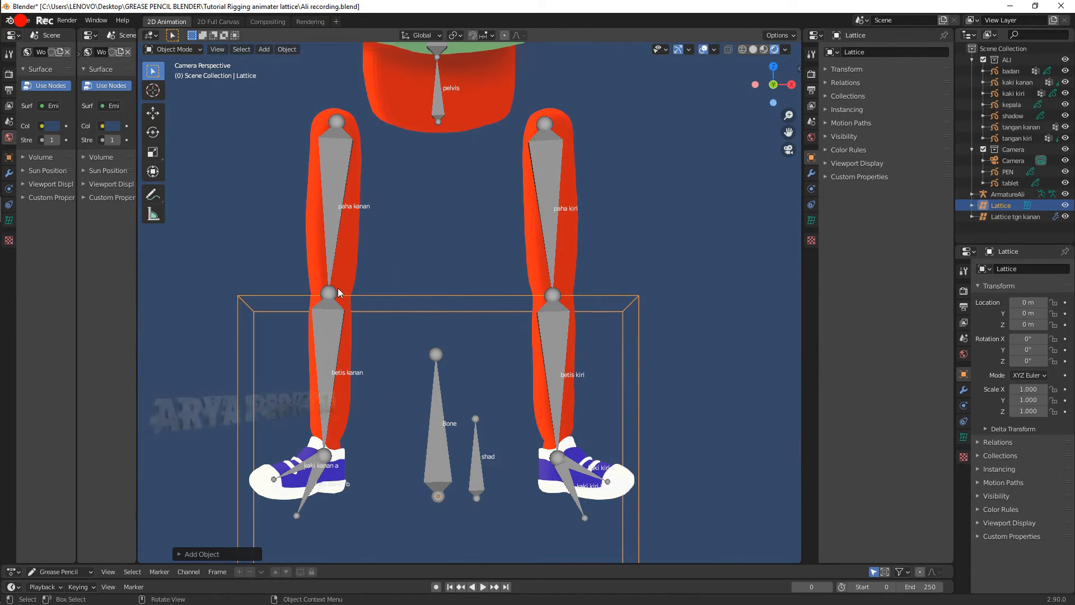
key(g)
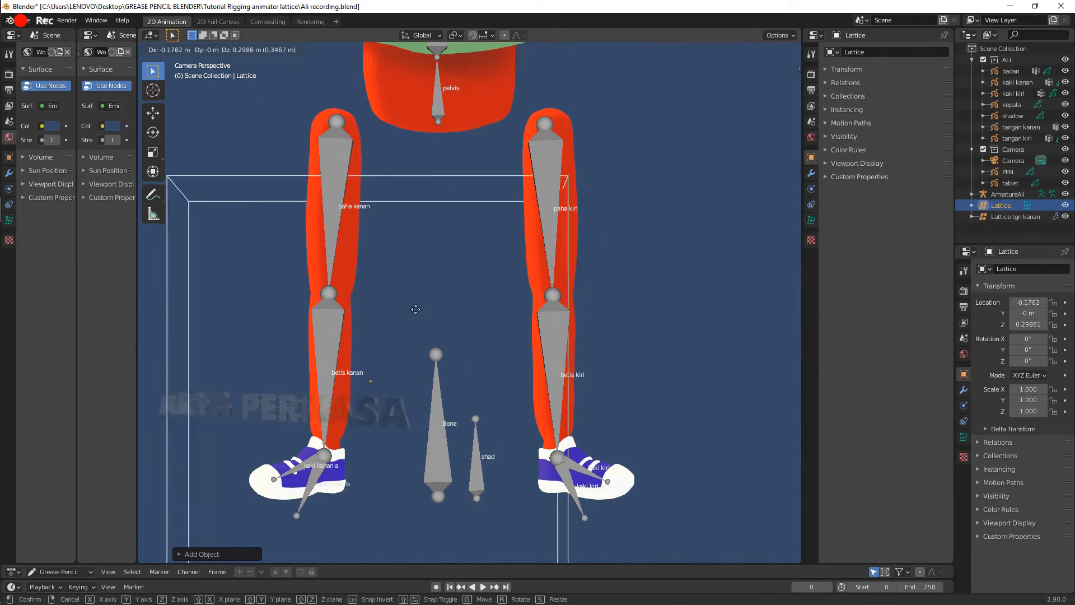
click(431, 226)
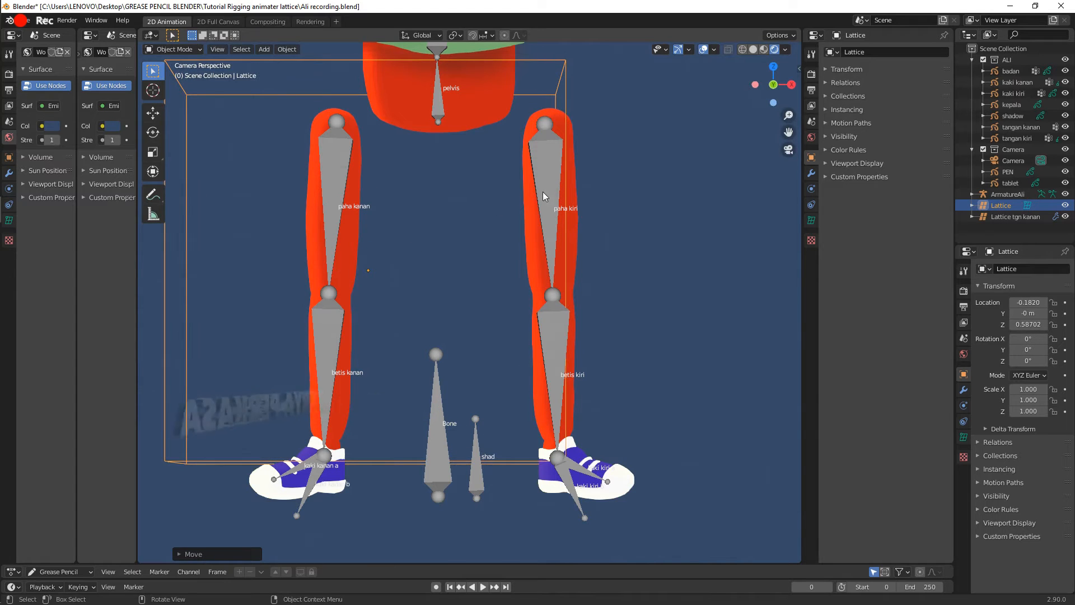
Set the new lattice's resolution to V 1 and W 64, and its U, V and W interpolation to Linear
click(811, 220)
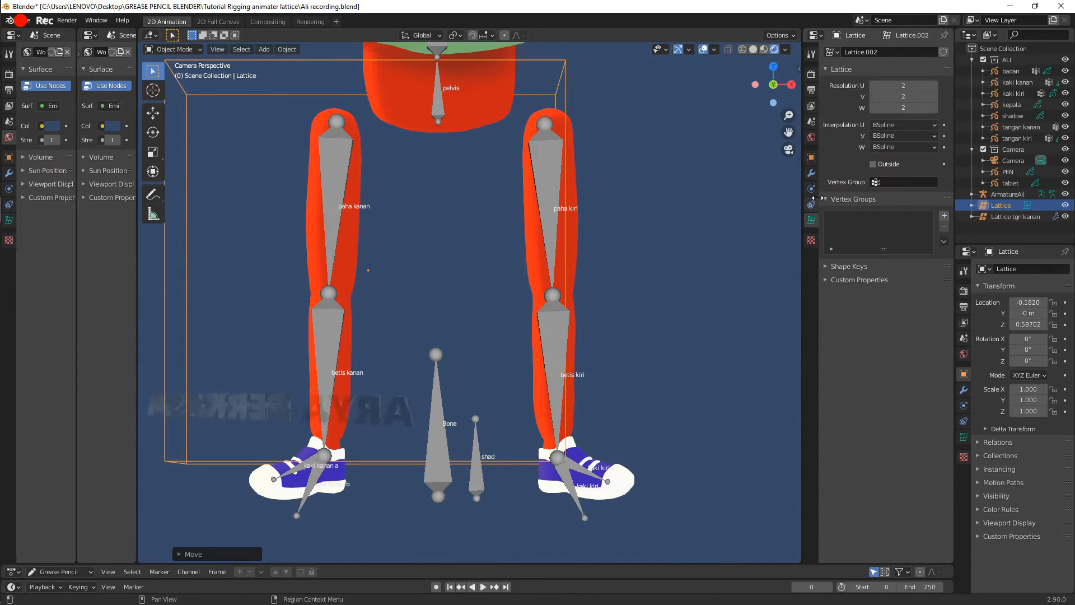
click(874, 97)
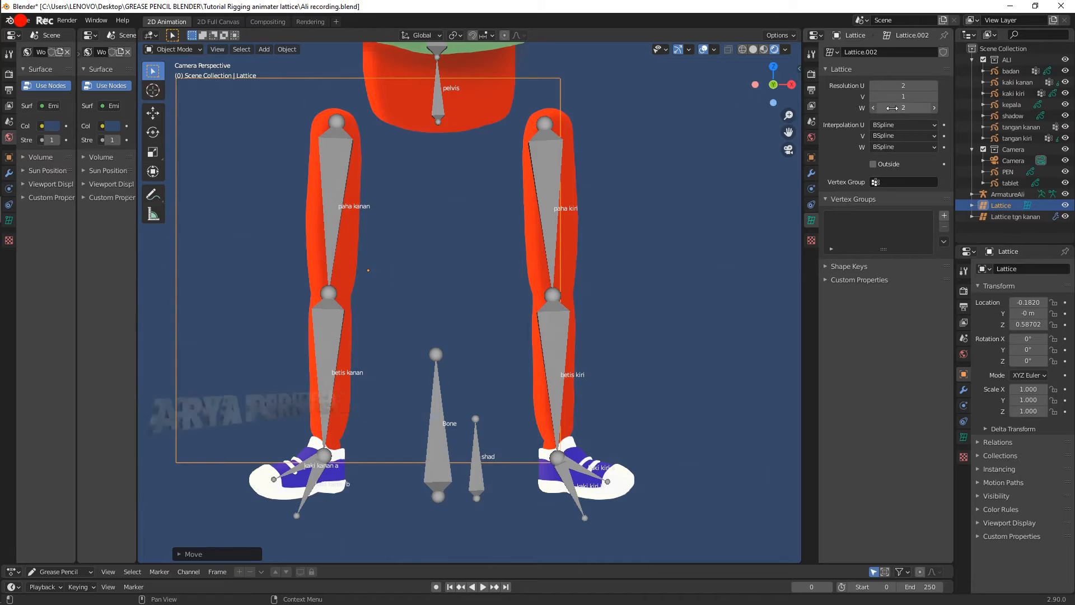
drag(893, 107, 941, 107)
click(897, 124)
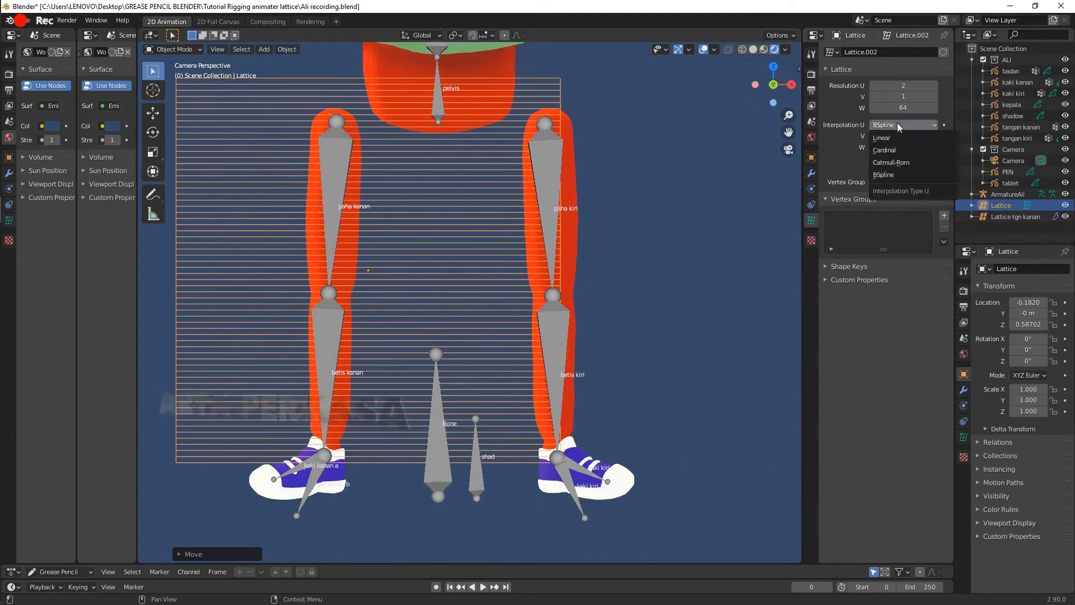
click(891, 138)
click(899, 135)
click(895, 148)
click(904, 146)
click(897, 160)
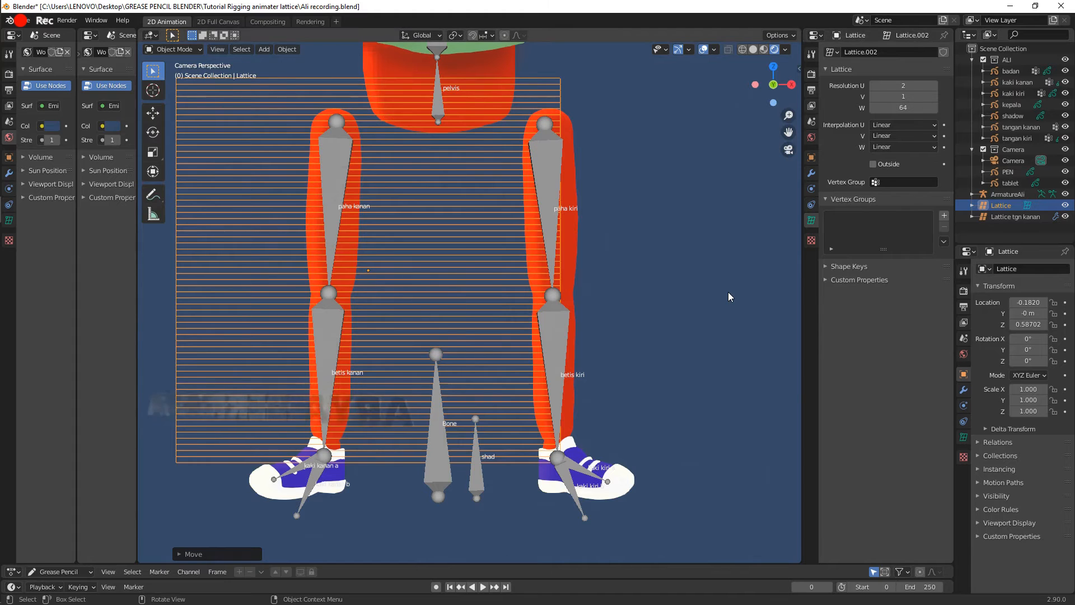
Scale the new lattice down to about 0.293 along X and 0.896 along Z
key(s)
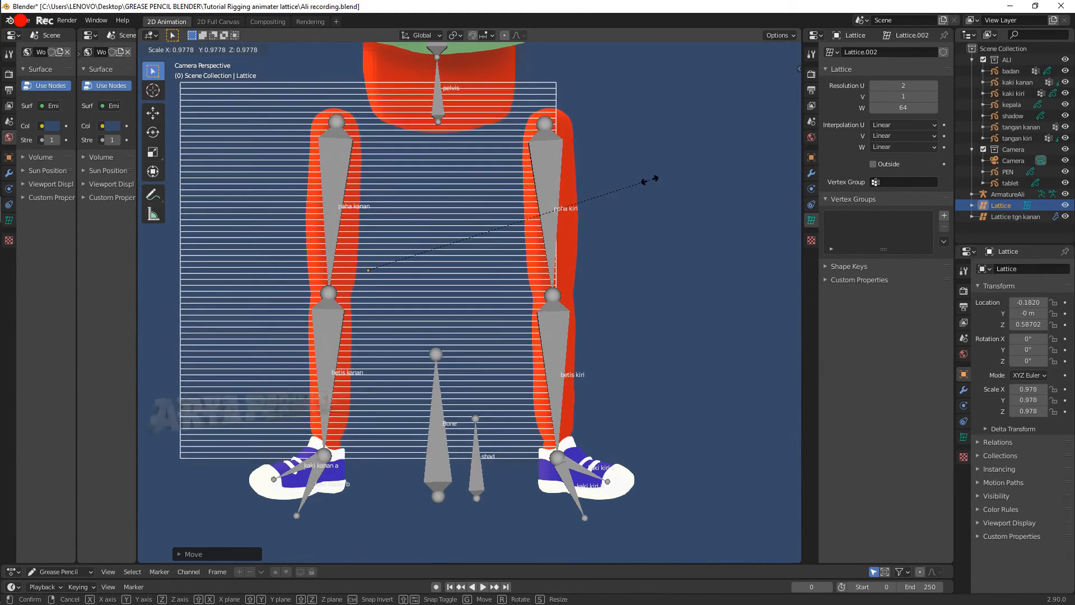
key(x)
click(435, 216)
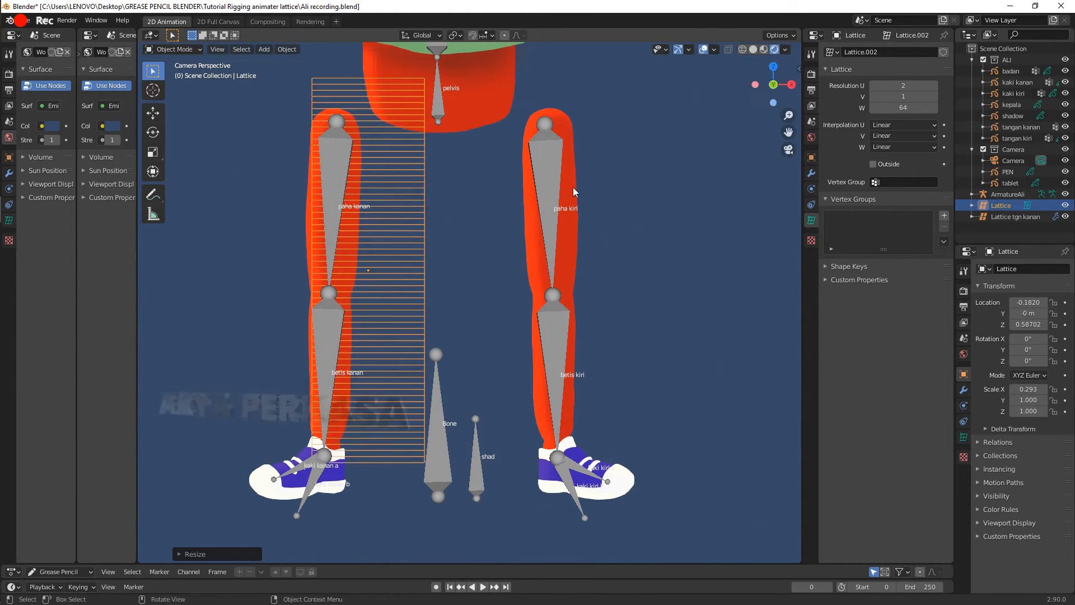
key(s)
key(z)
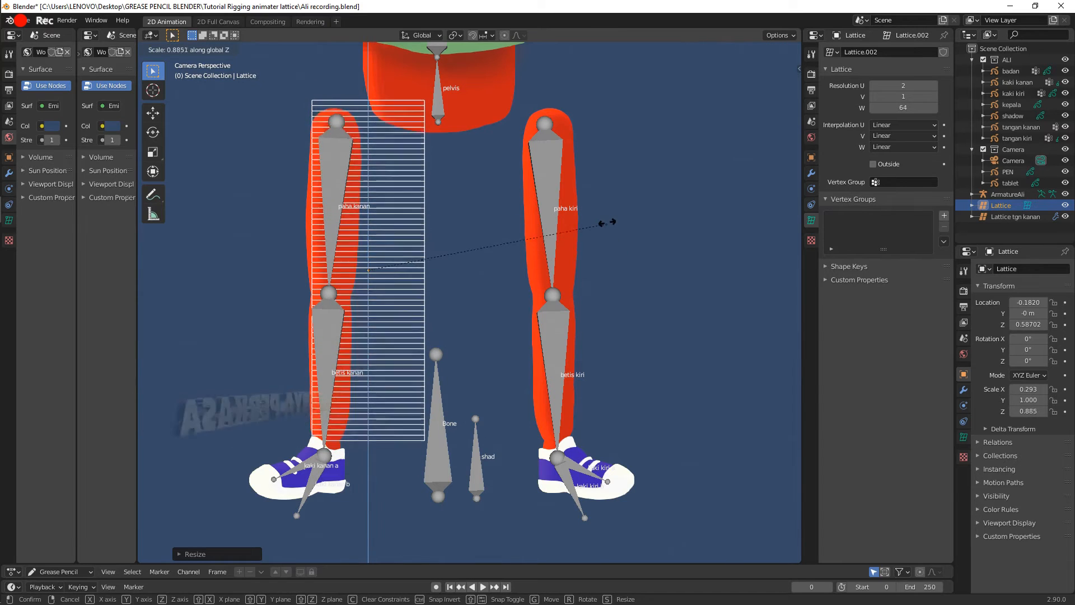
click(604, 198)
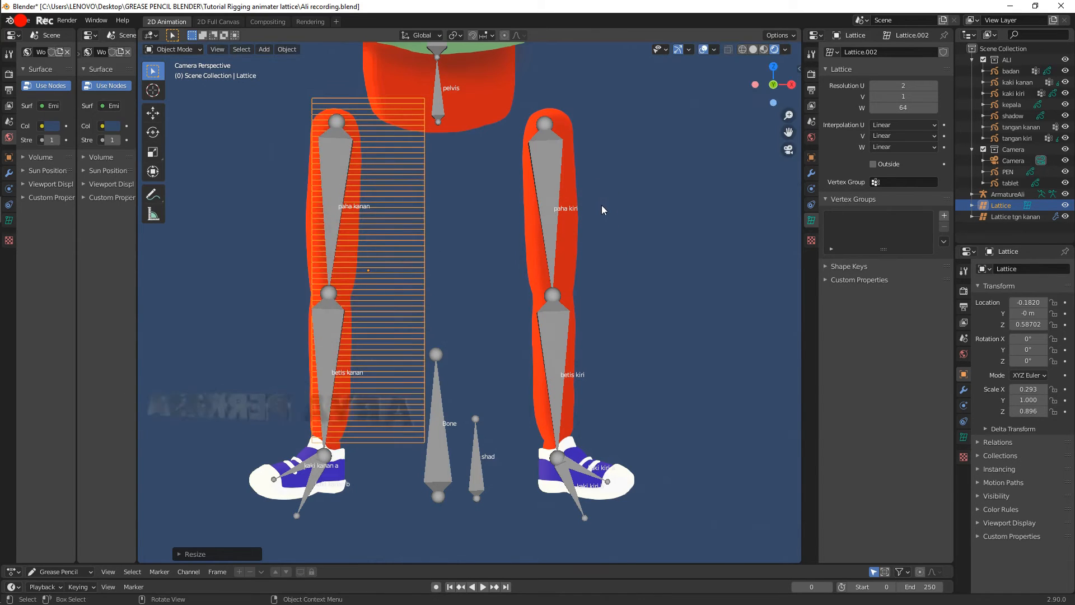
Move the lattice over the right leg and enlarge it by about 1.03, placing it at about X -0.267 m, Z 0.558 m
key(g)
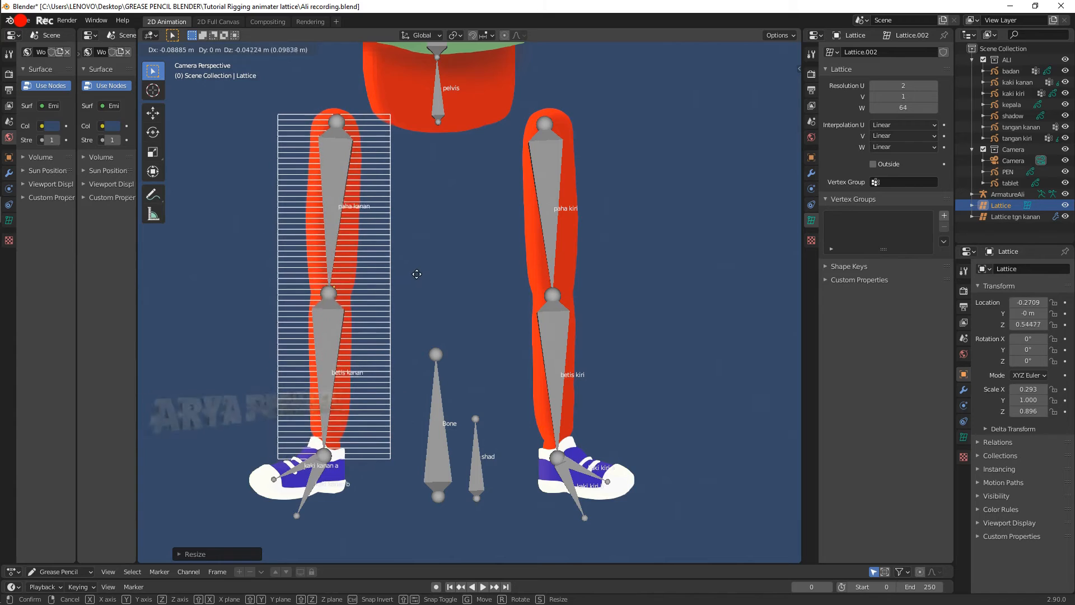
click(419, 273)
key(s)
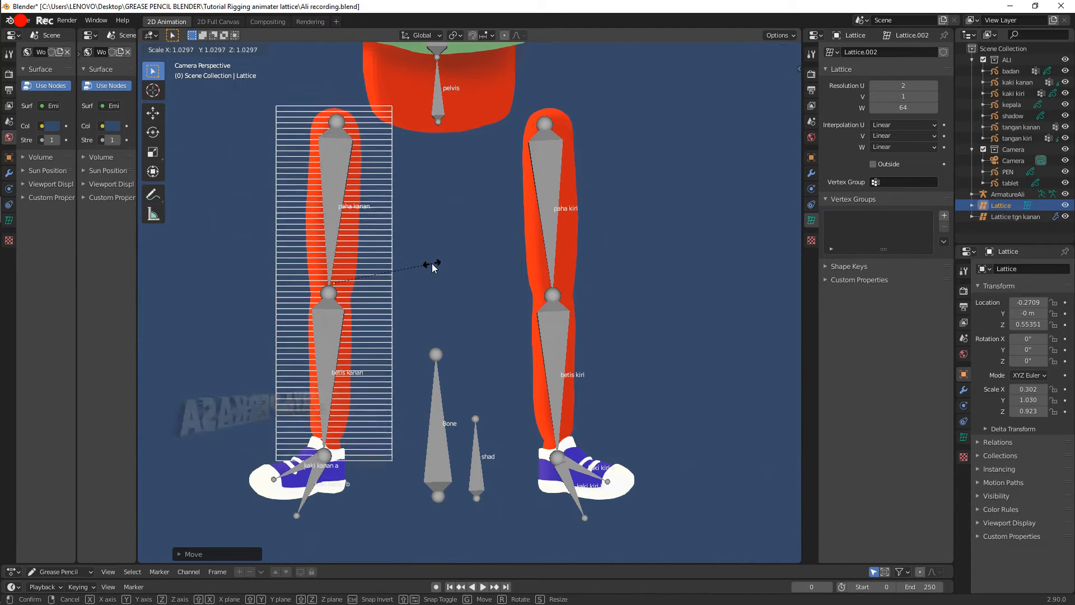
click(432, 268)
key(g)
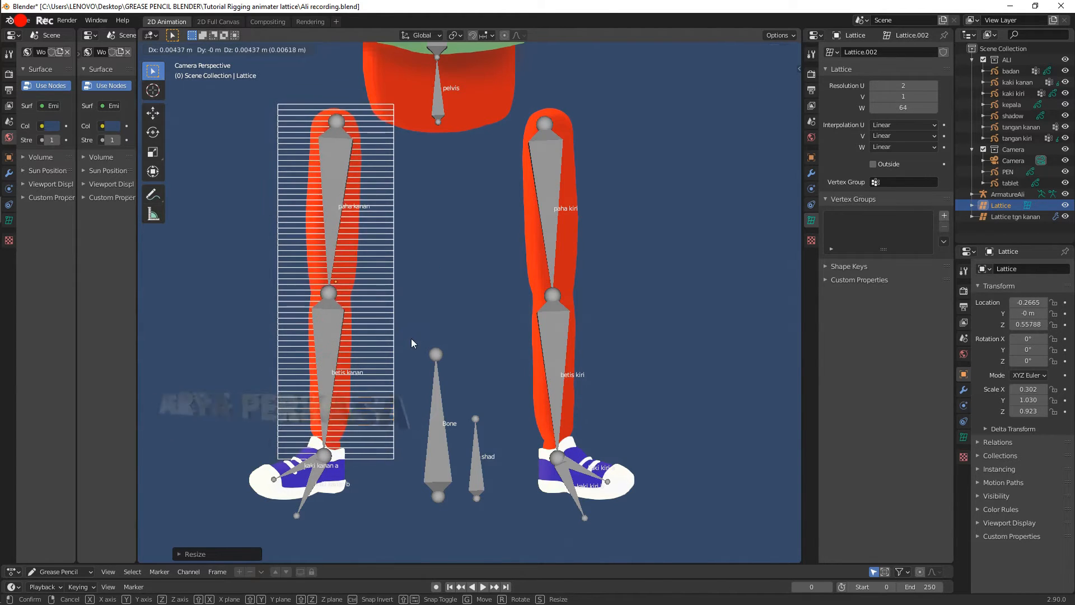
click(412, 340)
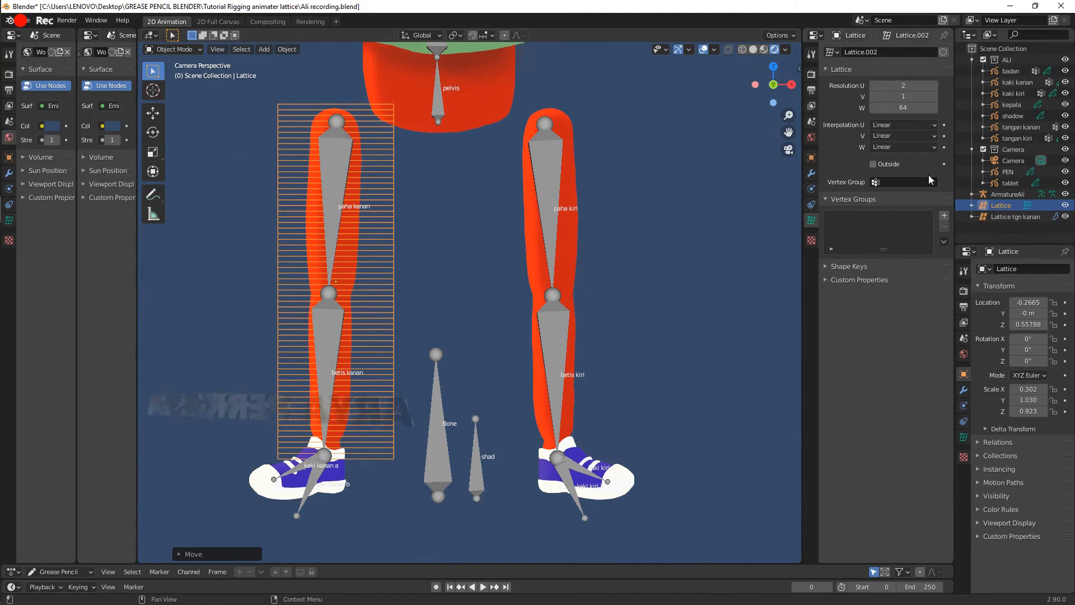
Narrow the lattice to about 0.225 along X and move it to about X -0.28 m around the right leg
key(s)
key(x)
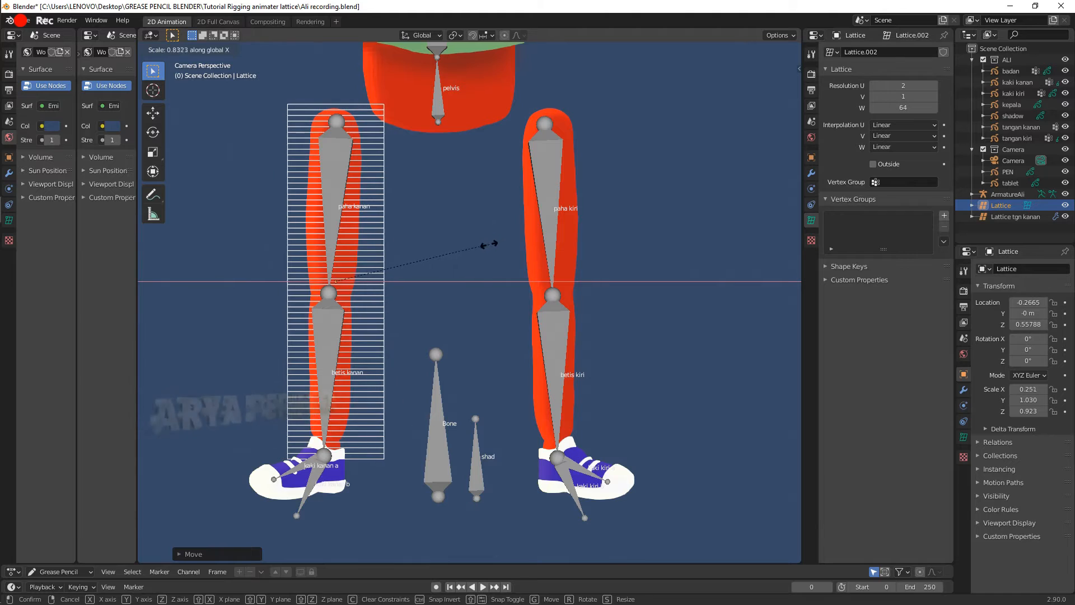
click(472, 252)
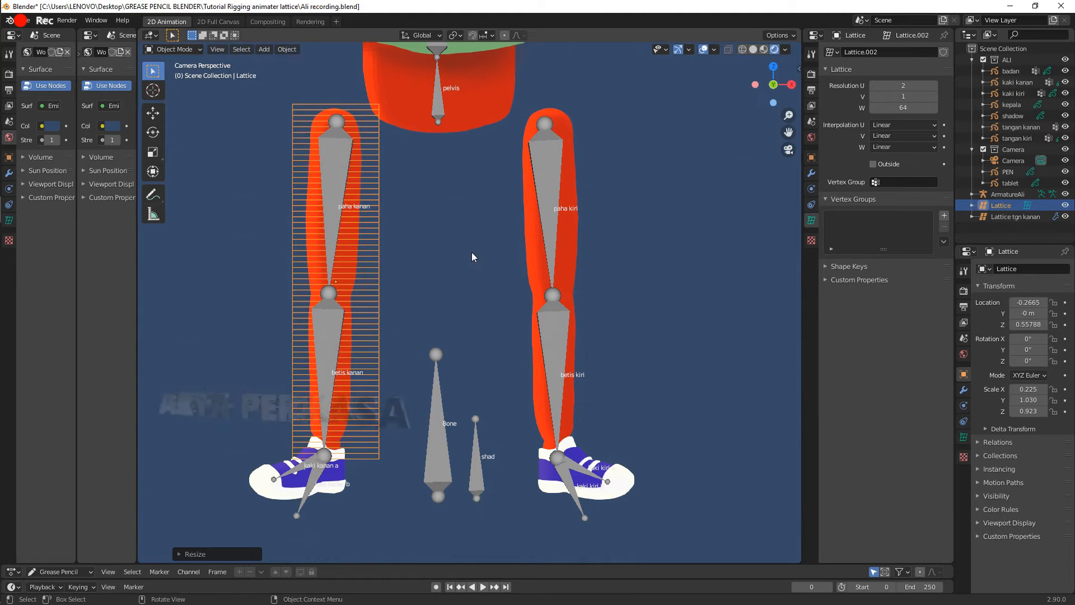
key(g)
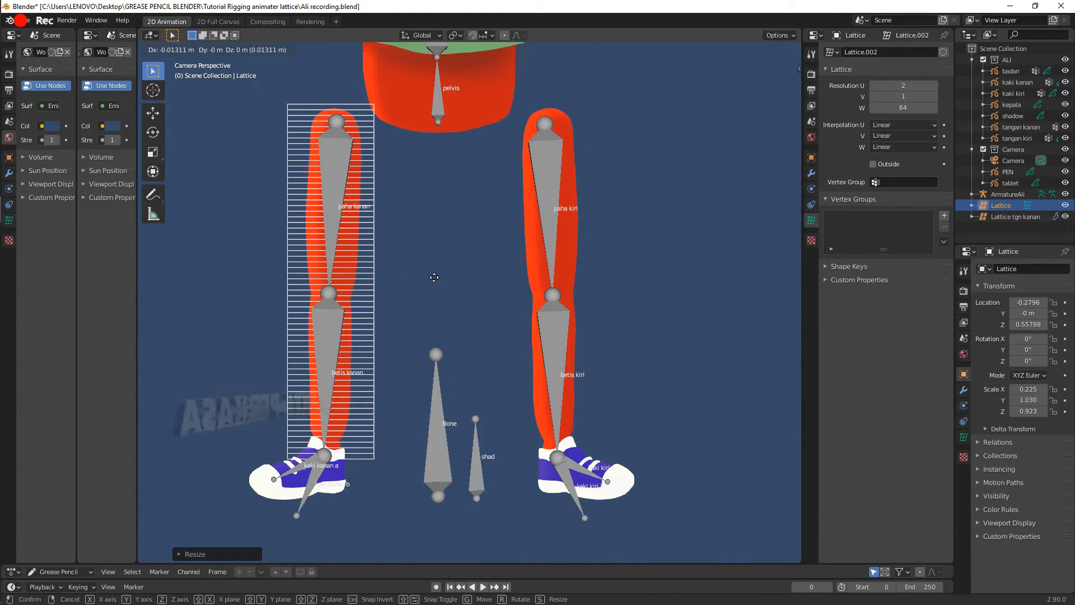
click(435, 279)
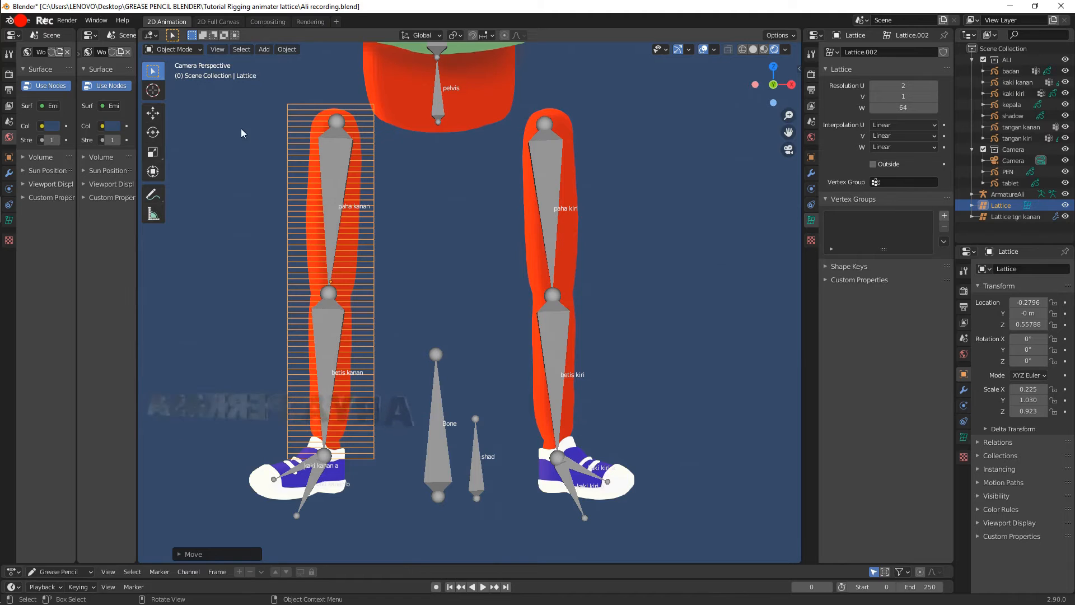
In the kaki kanan object, show the second foot layer and hide the first one
click(189, 50)
click(190, 61)
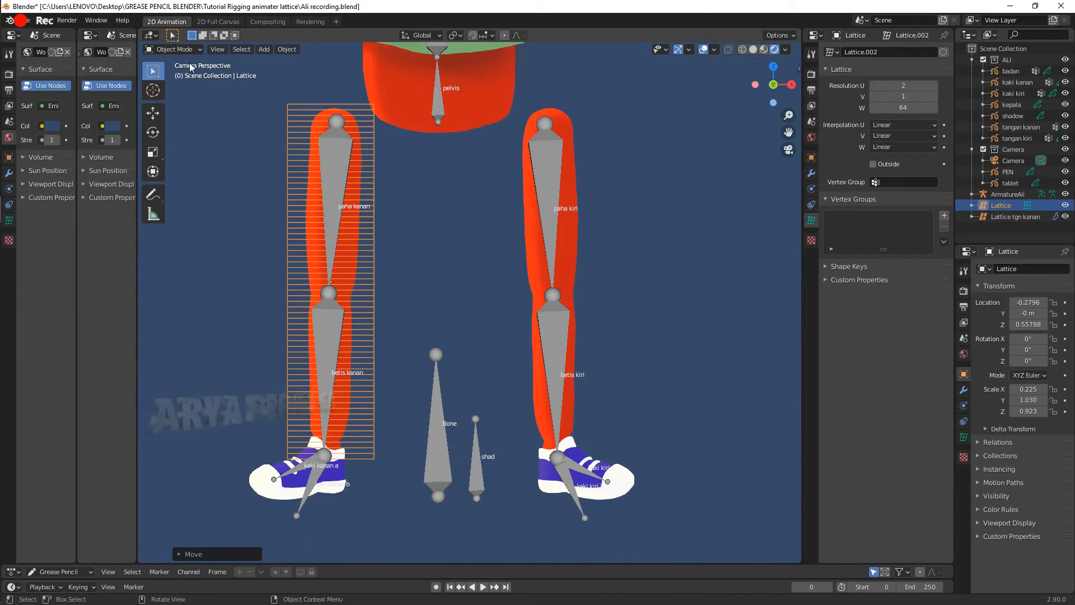
click(326, 115)
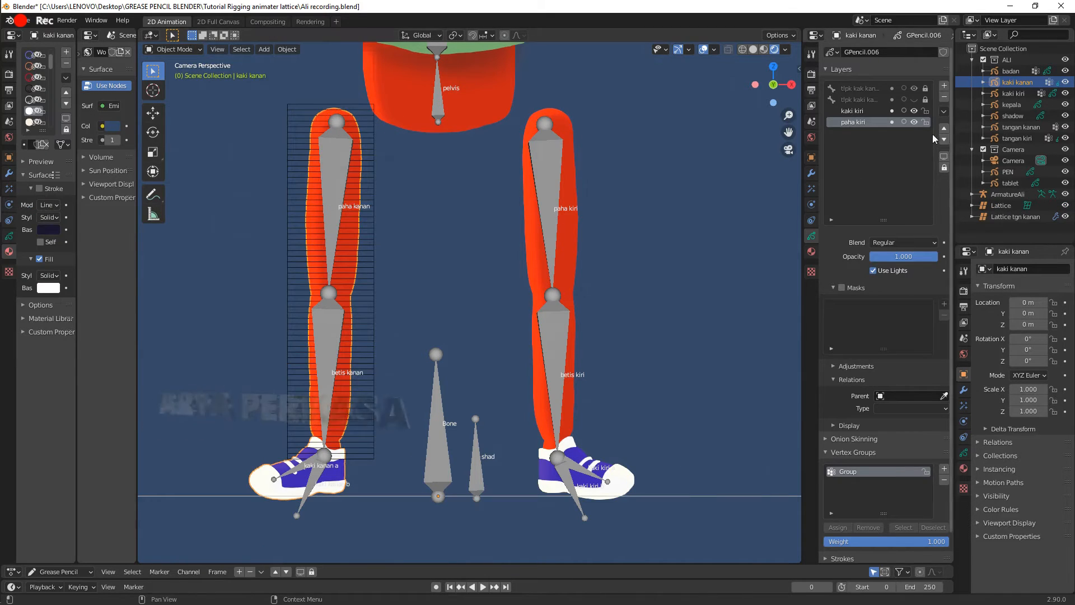
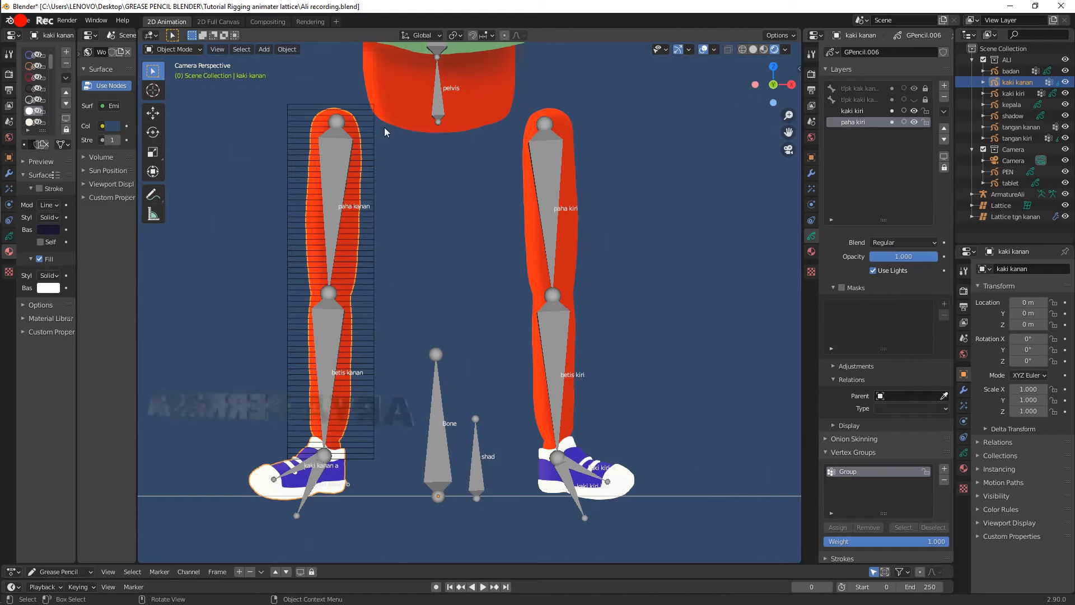
click(915, 99)
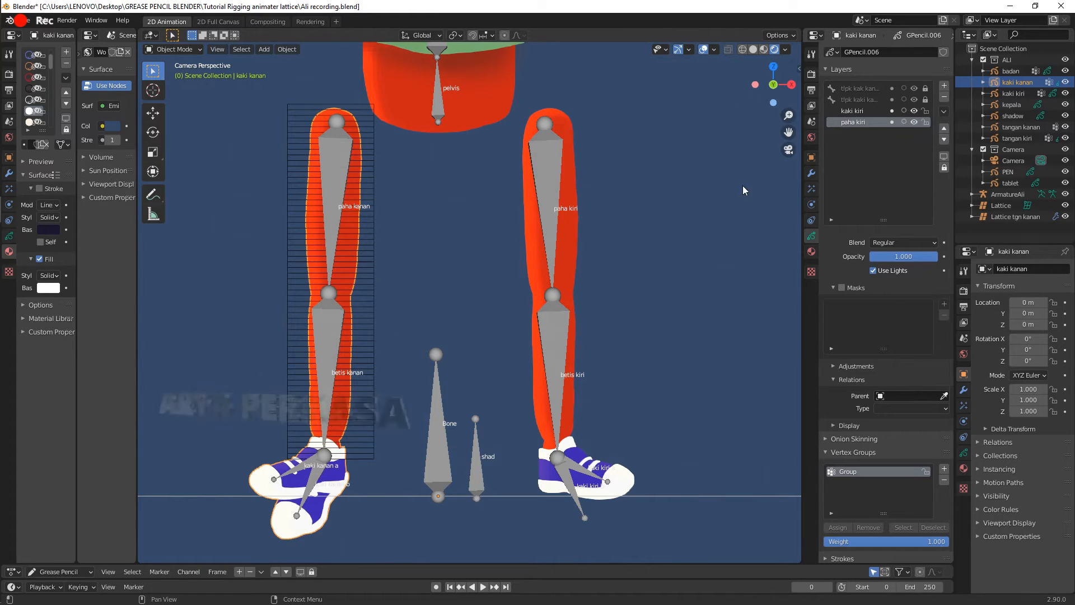
click(914, 89)
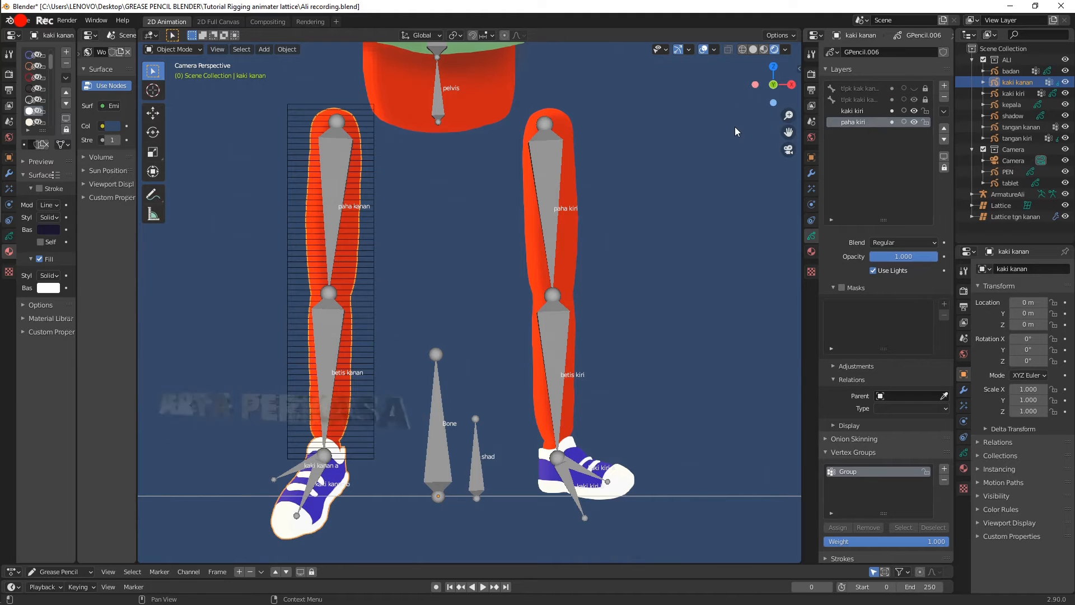
Add an Armature modifier to the leg lattice with ArmatureAli as its object
click(367, 147)
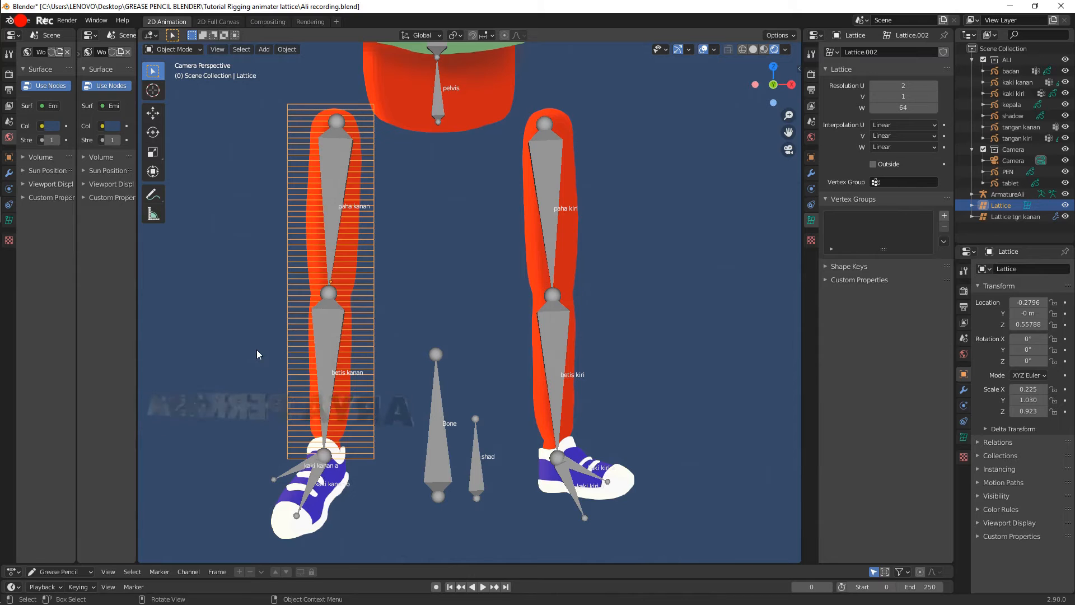
click(811, 173)
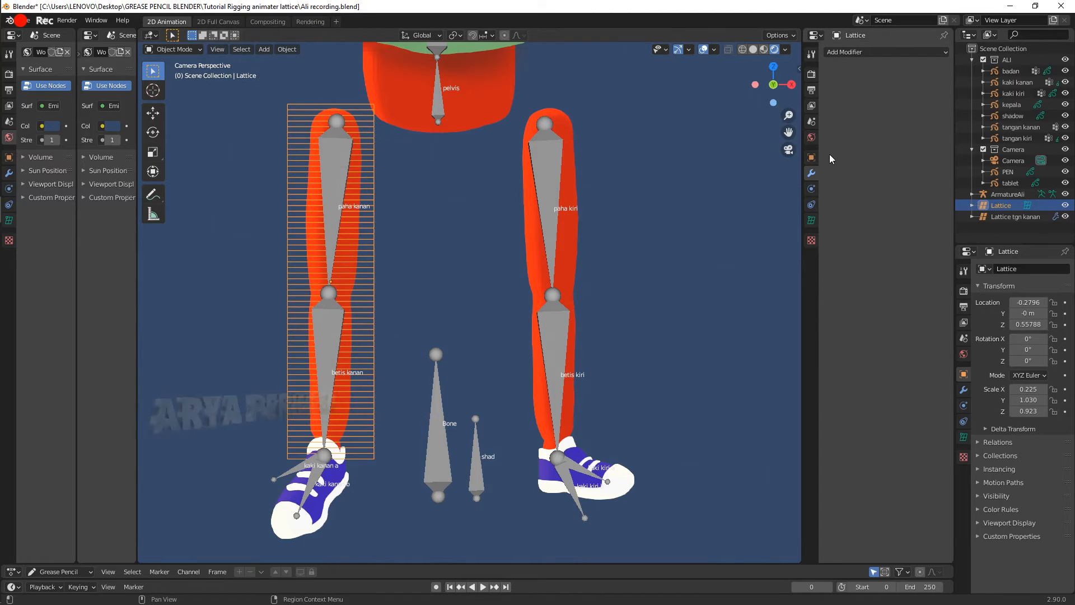
click(865, 51)
click(866, 78)
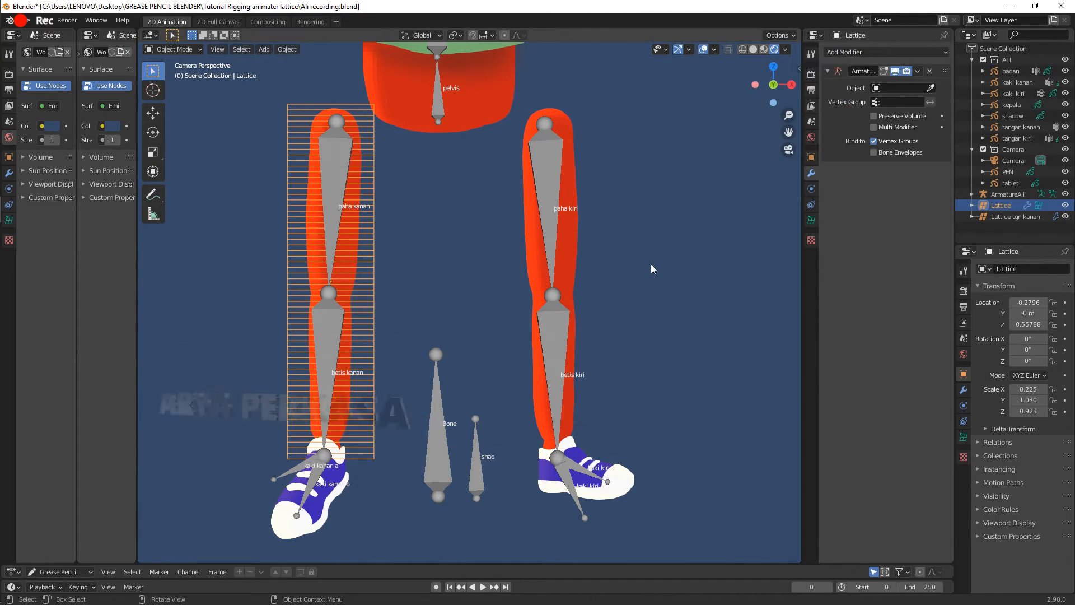
click(908, 88)
click(896, 107)
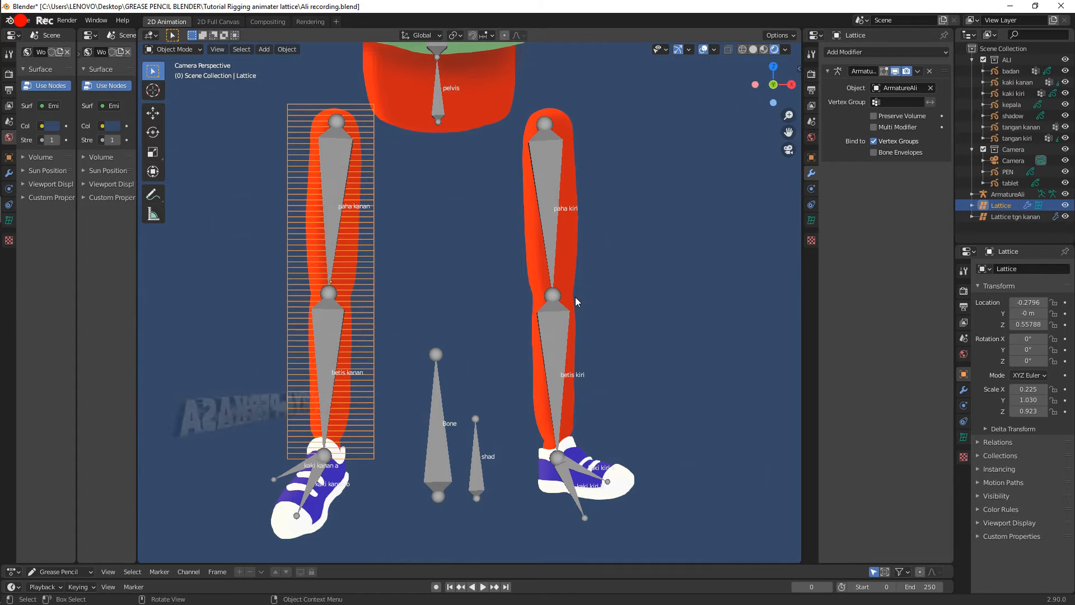
Add two vertex groups to the leg lattice
click(812, 221)
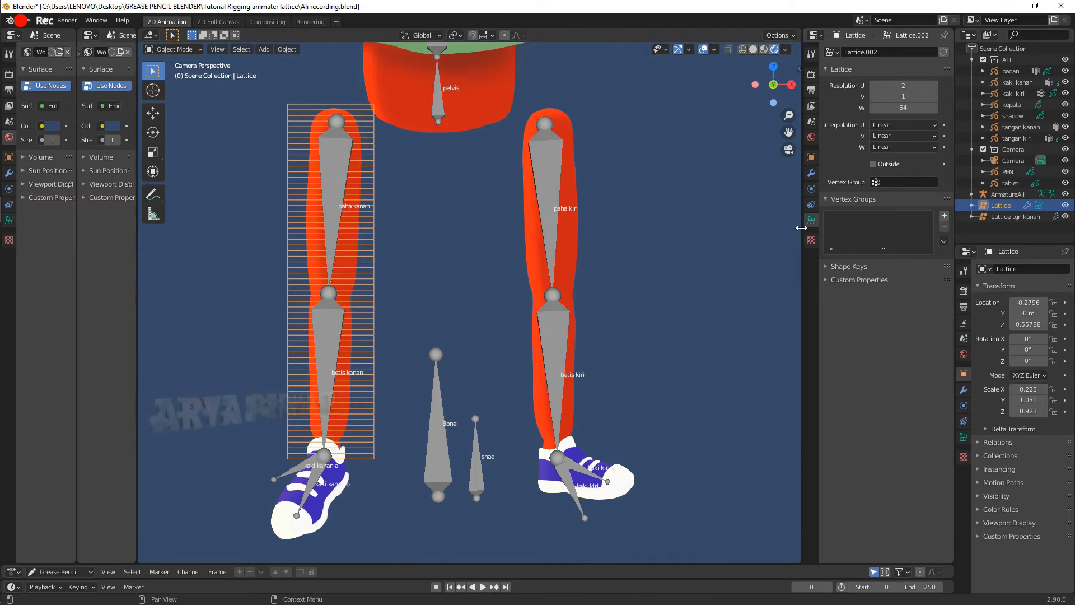
click(944, 216)
click(945, 215)
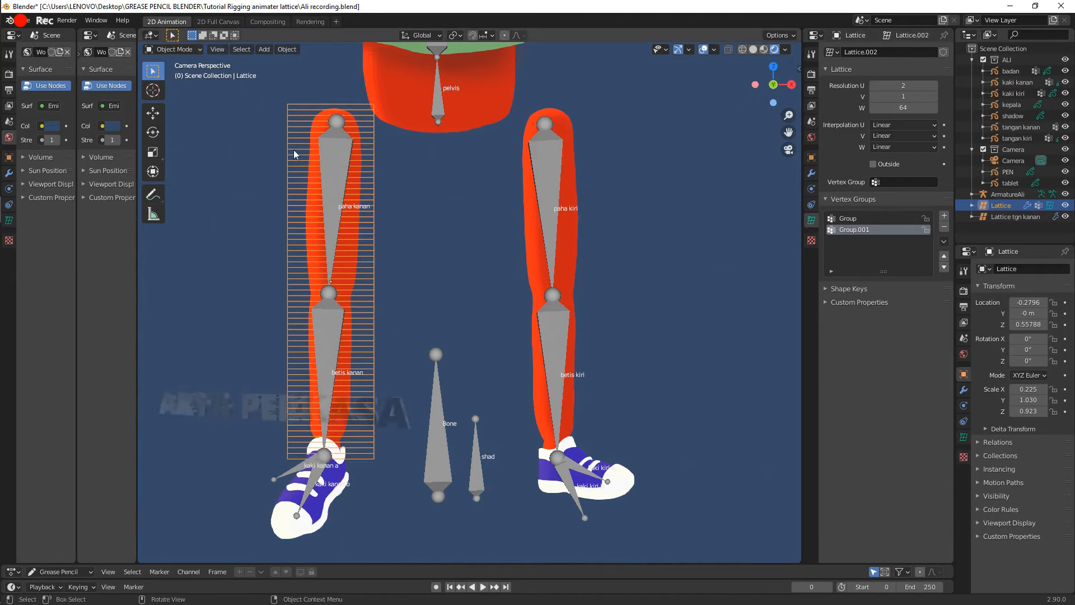
Name the vertex groups paha kanan and betis kanan, and assign the lattice points above the knee to paha kanan in Edit Mode
click(185, 49)
click(189, 74)
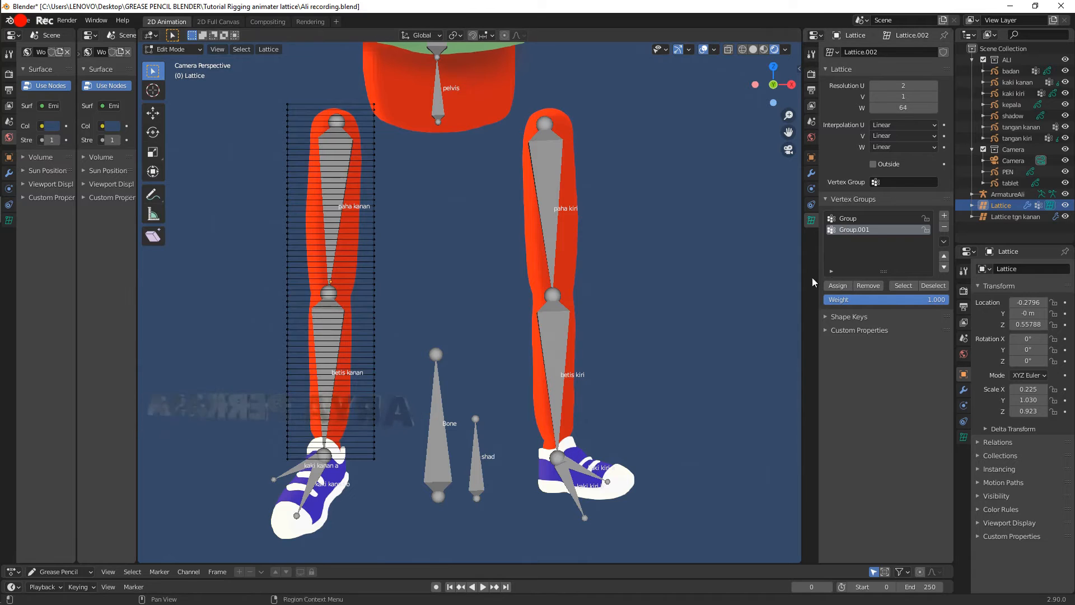
drag(267, 92, 397, 292)
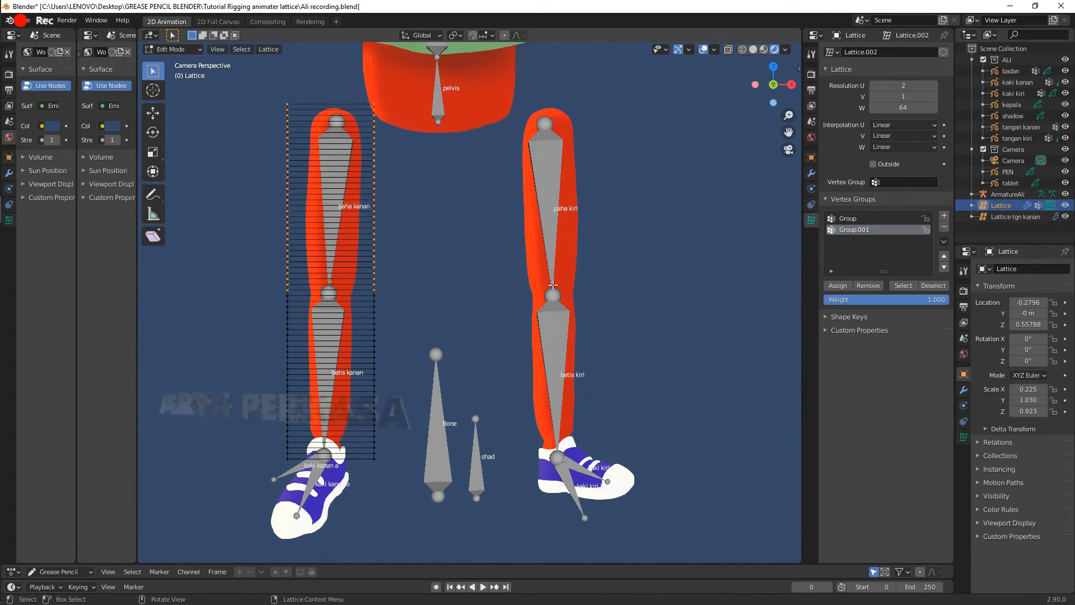
click(859, 219)
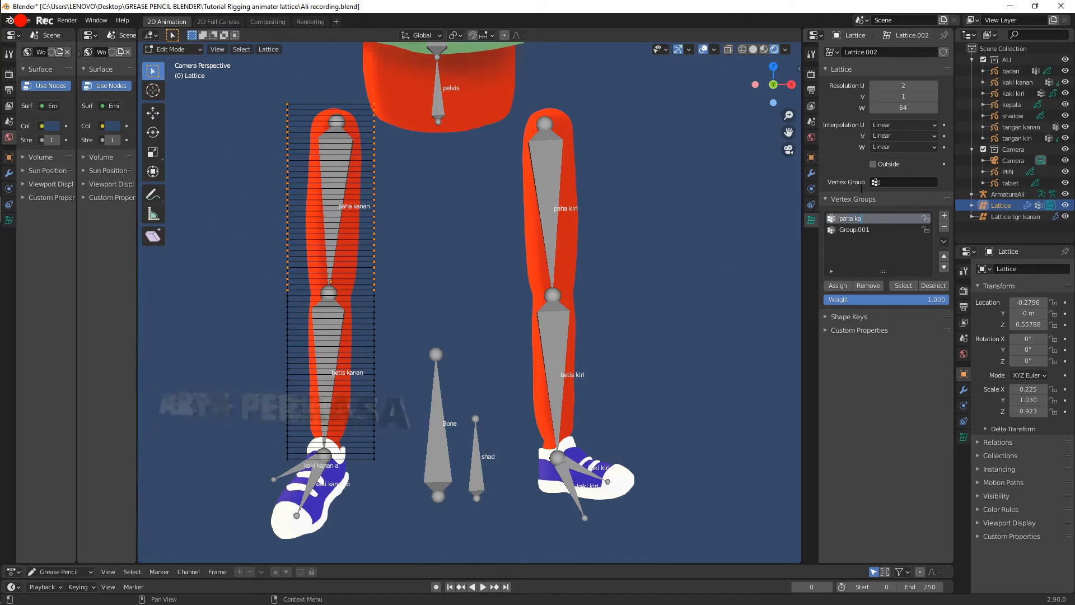
click(866, 230)
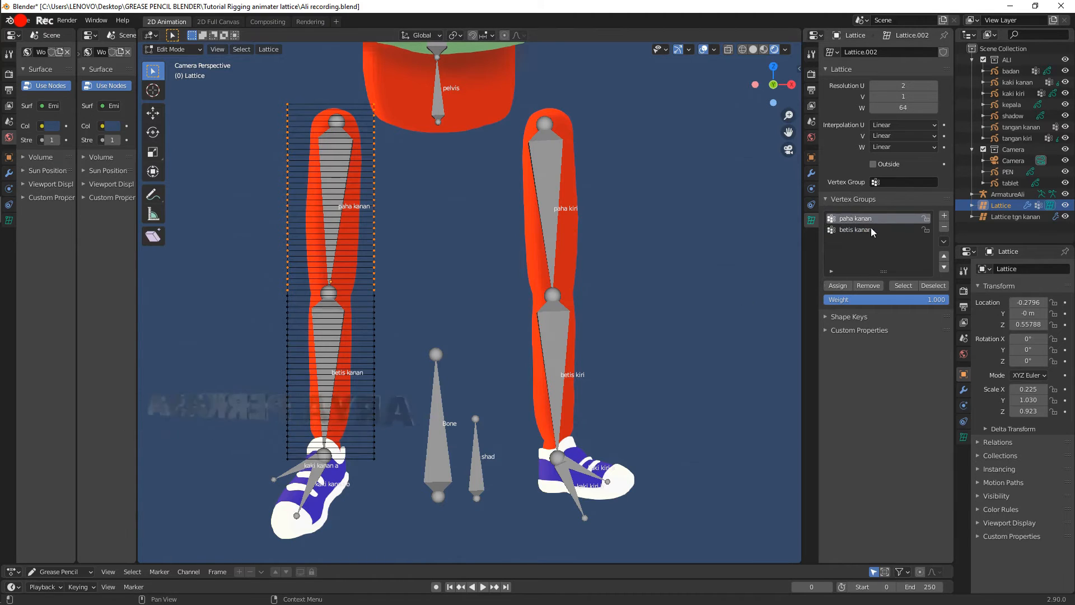
click(840, 287)
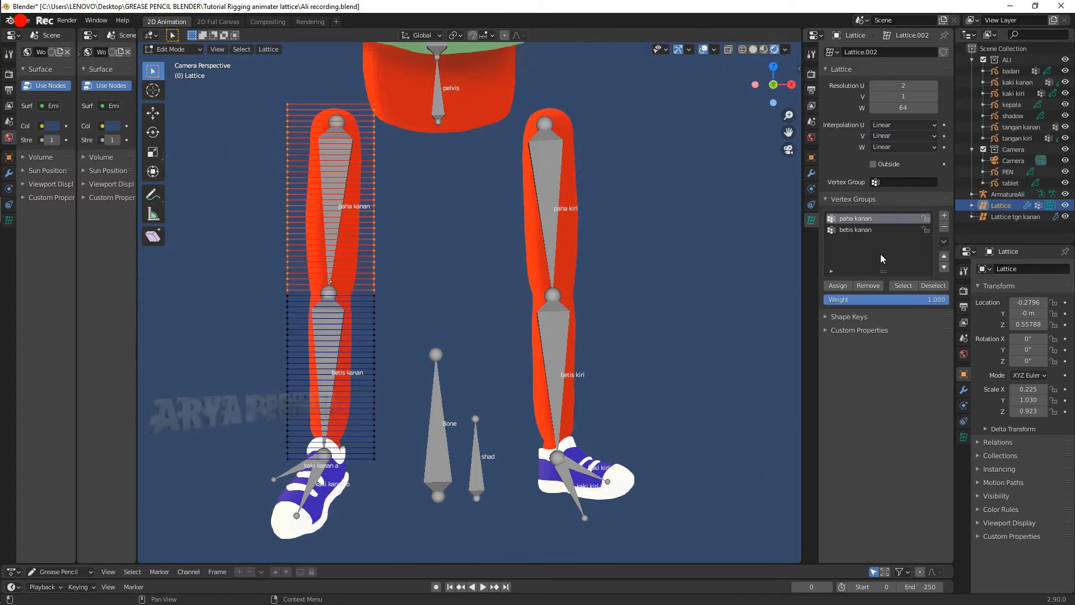
Invert the selection, assign the lattice points below the knee to betis kanan, and return to Object Mode
click(870, 230)
click(241, 49)
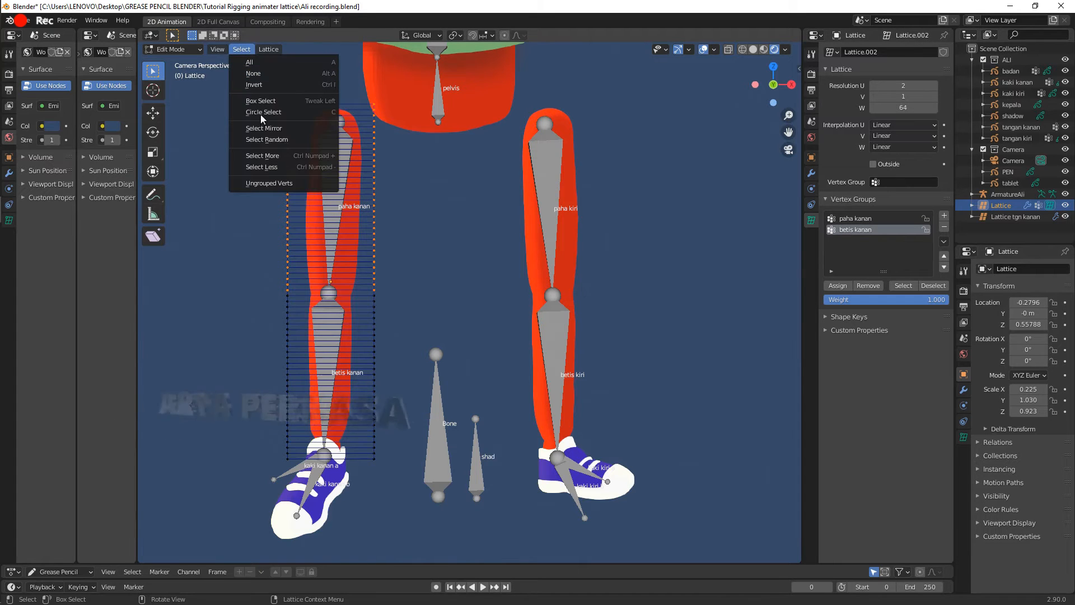
click(264, 84)
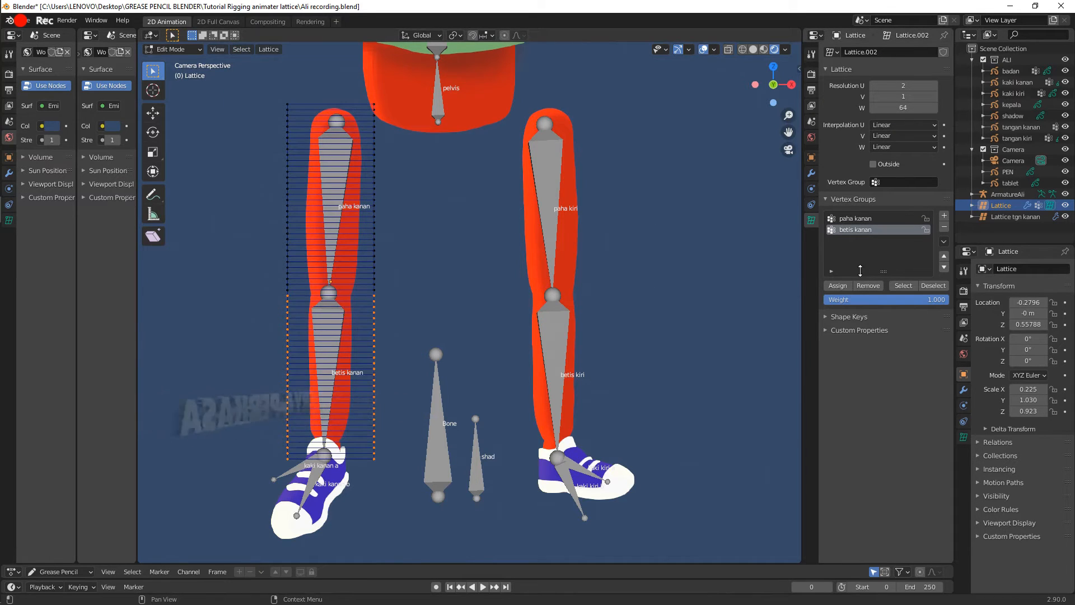
click(838, 285)
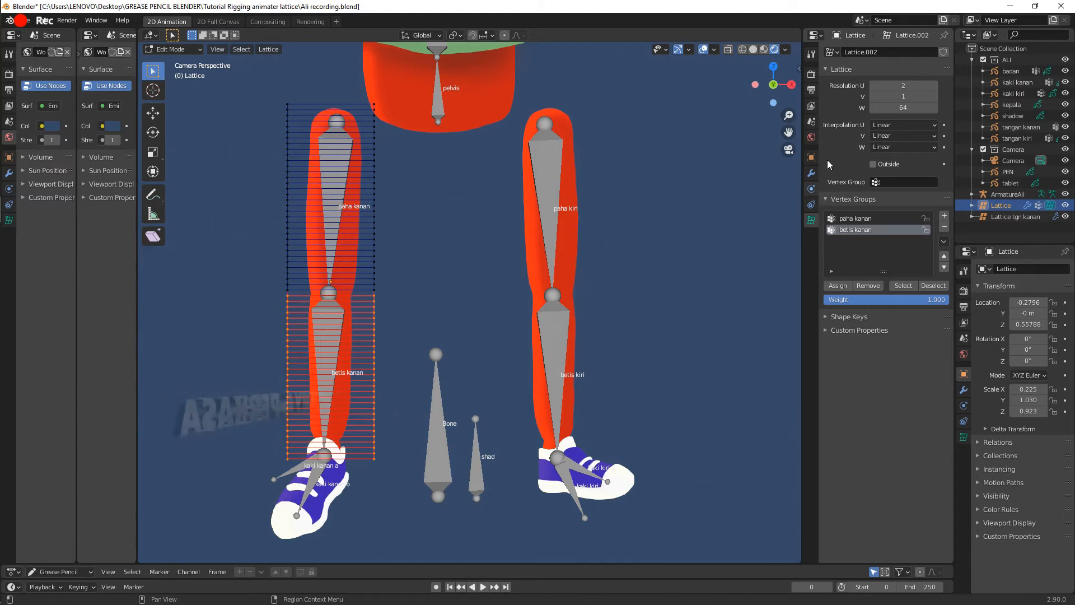
click(173, 48)
click(178, 60)
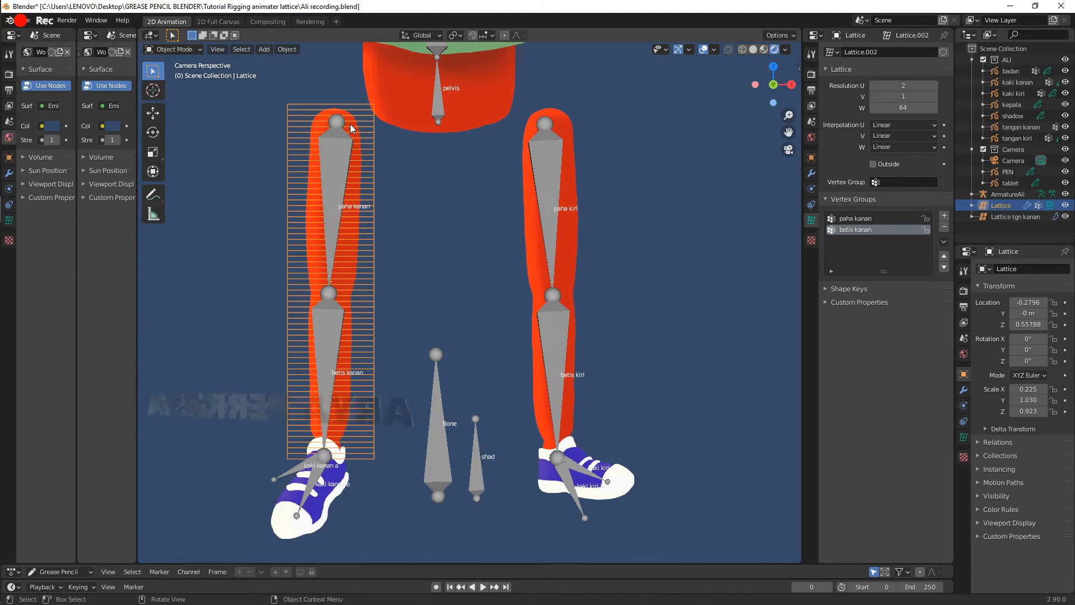
Add a Lattice modifier to the kaki kanan Grease Pencil object
click(347, 118)
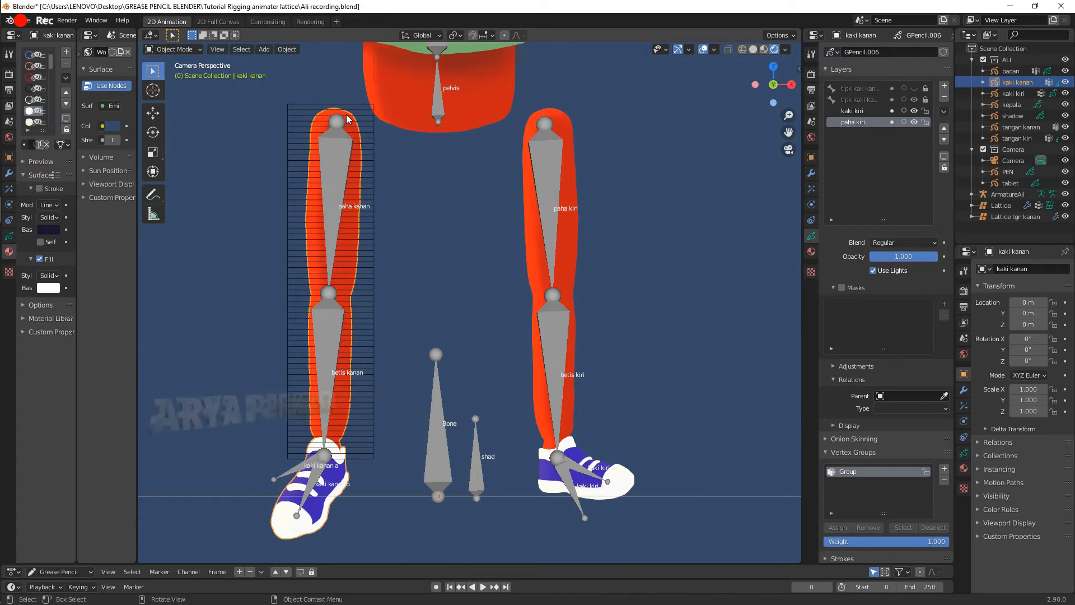
click(812, 175)
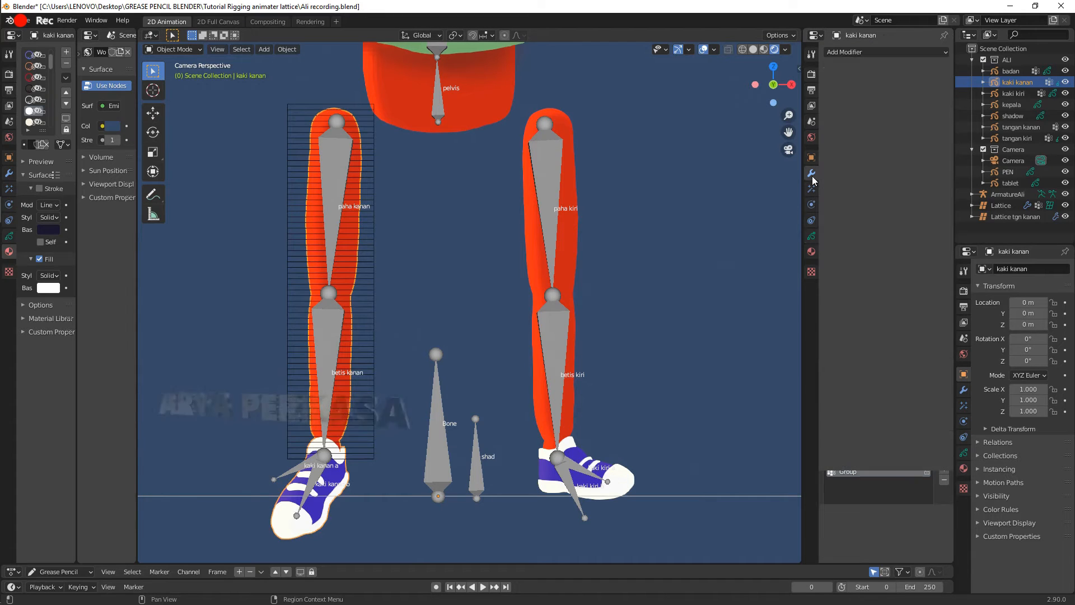
click(879, 55)
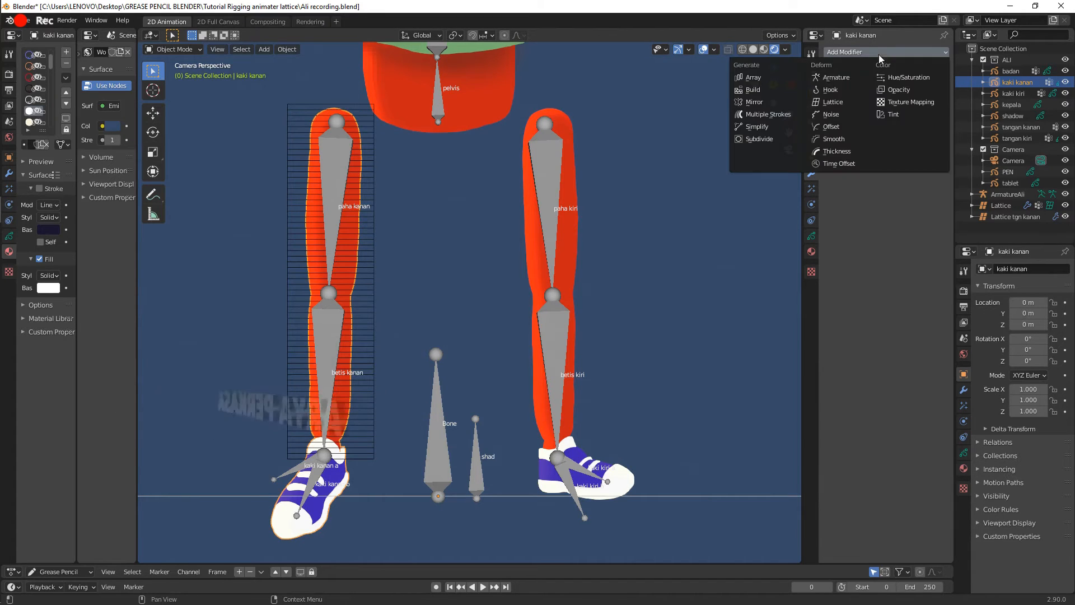
click(845, 102)
Rename kaki kanan's existing vertex group as Group lattice
click(813, 235)
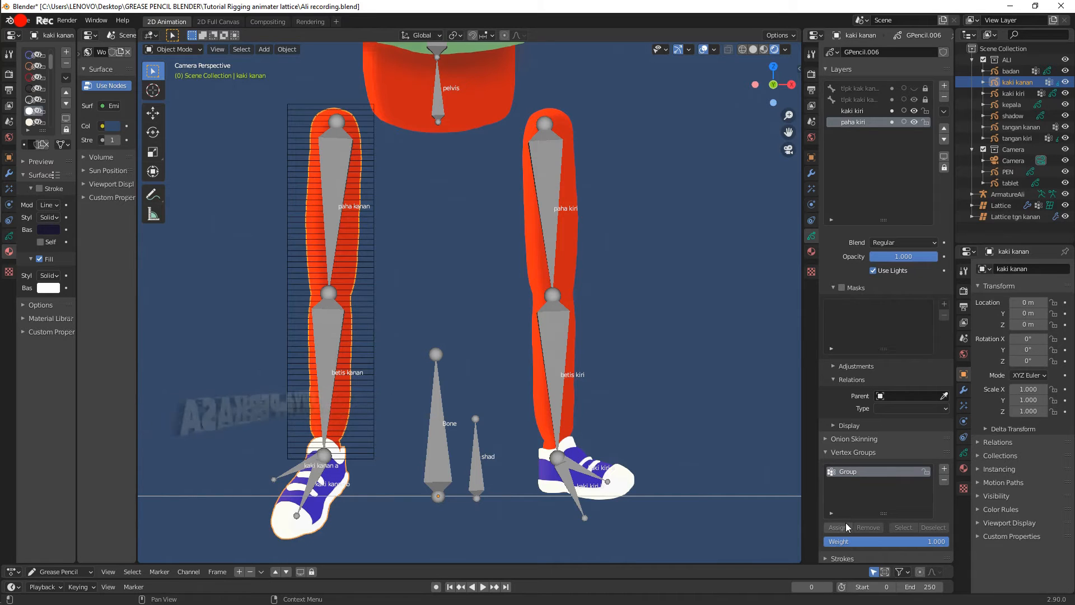
double_click(860, 472)
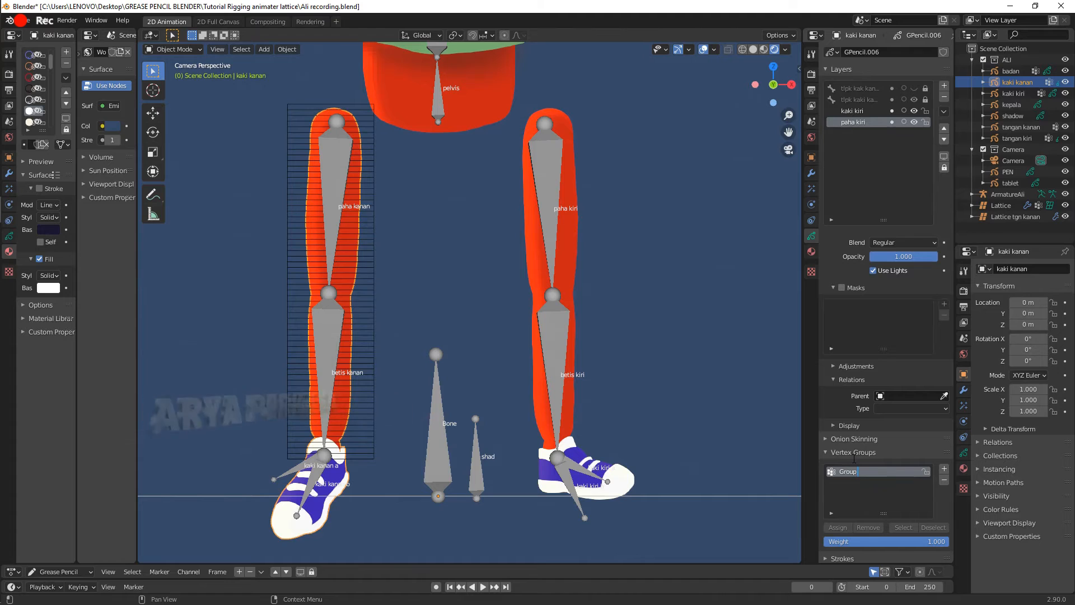
text(lattice)
key(Return)
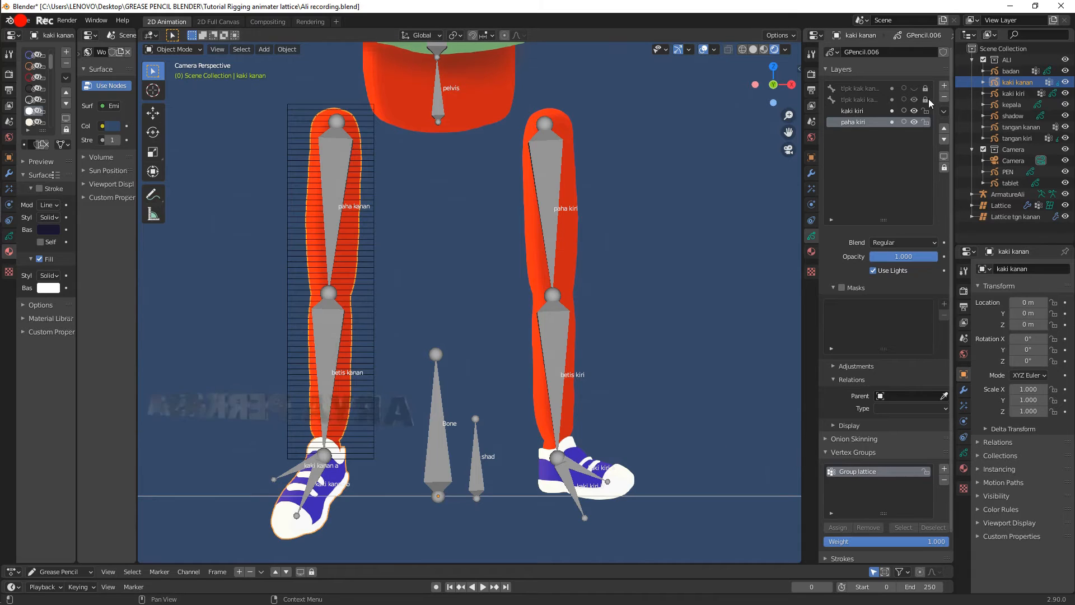
drag(387, 488, 278, 59)
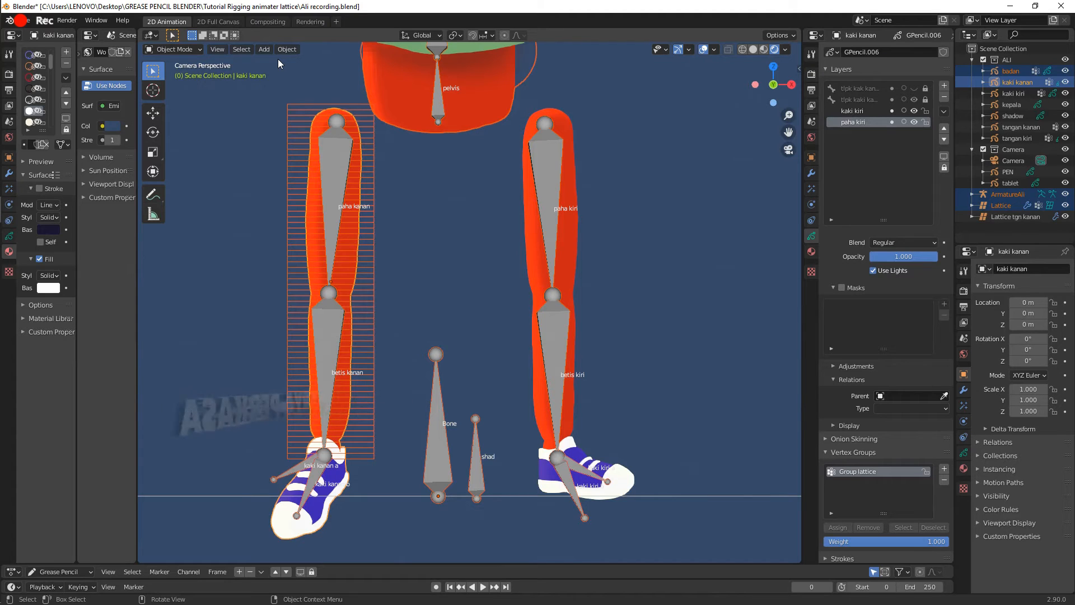
click(194, 49)
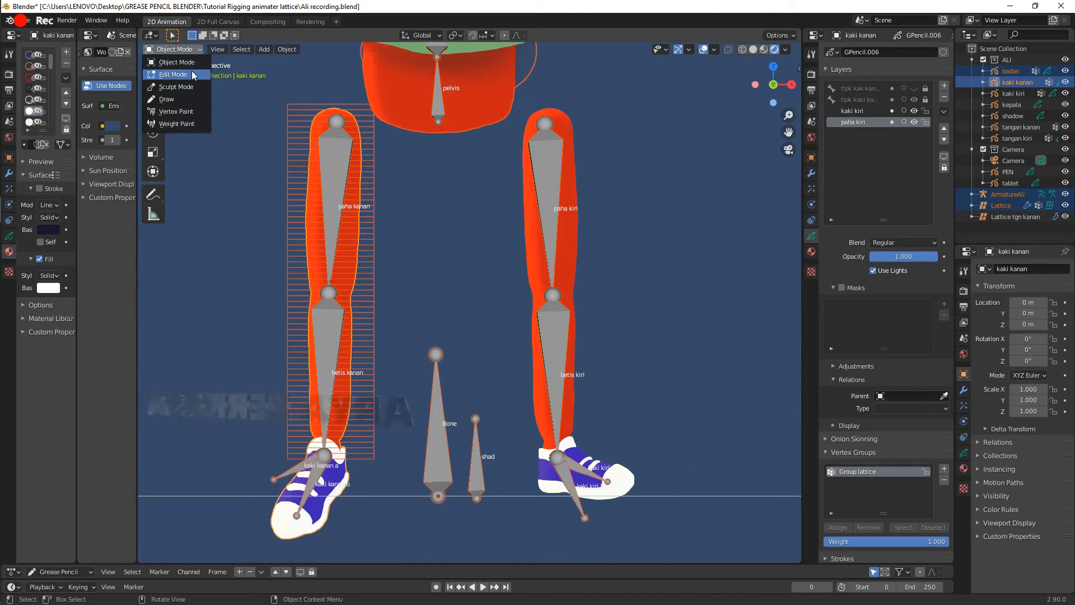
click(191, 67)
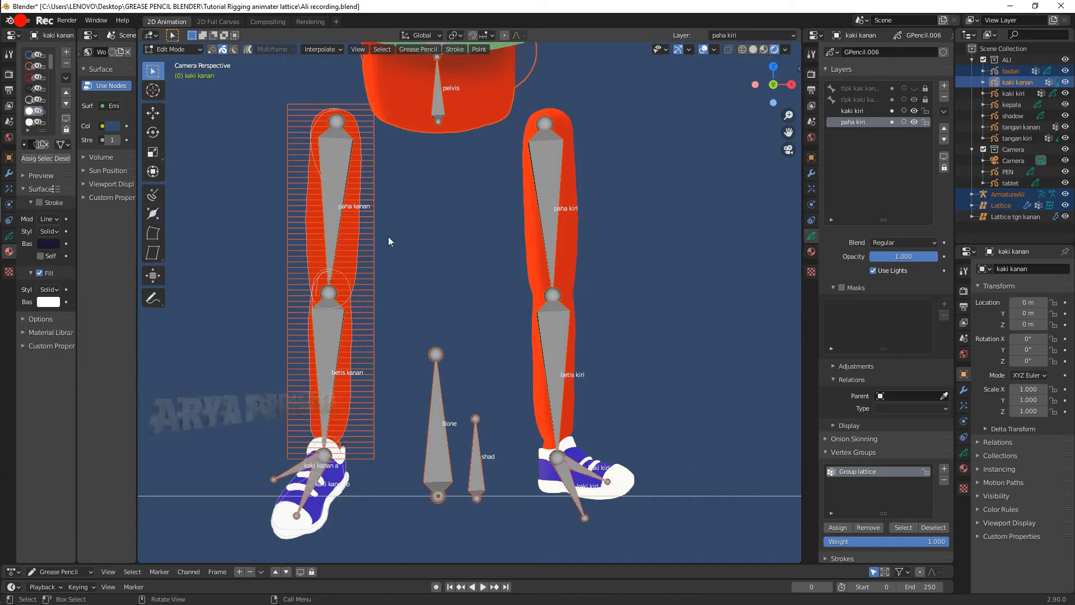
click(171, 49)
click(174, 63)
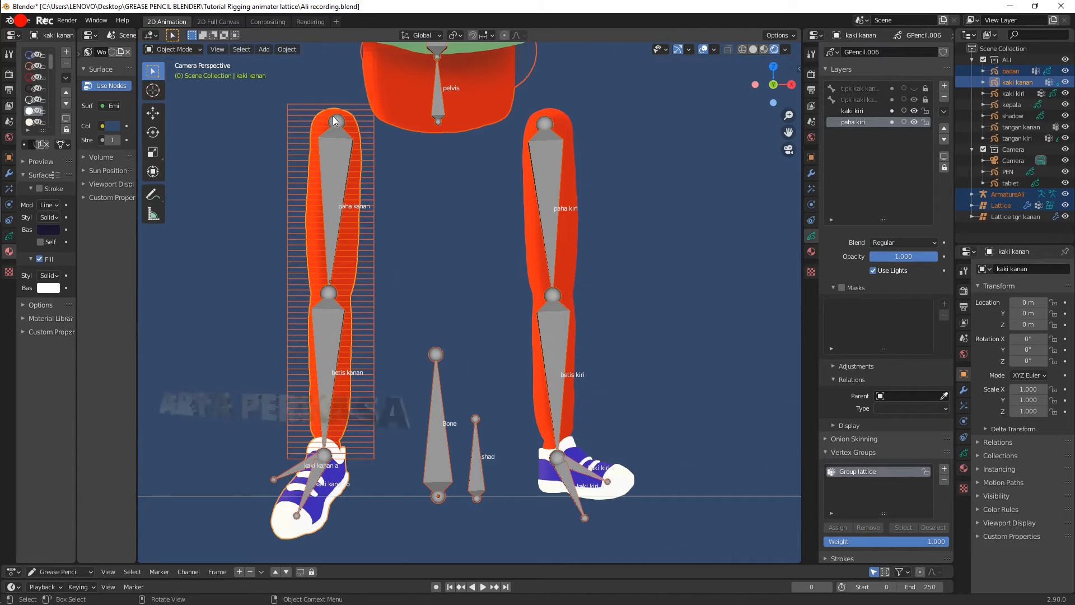
click(334, 118)
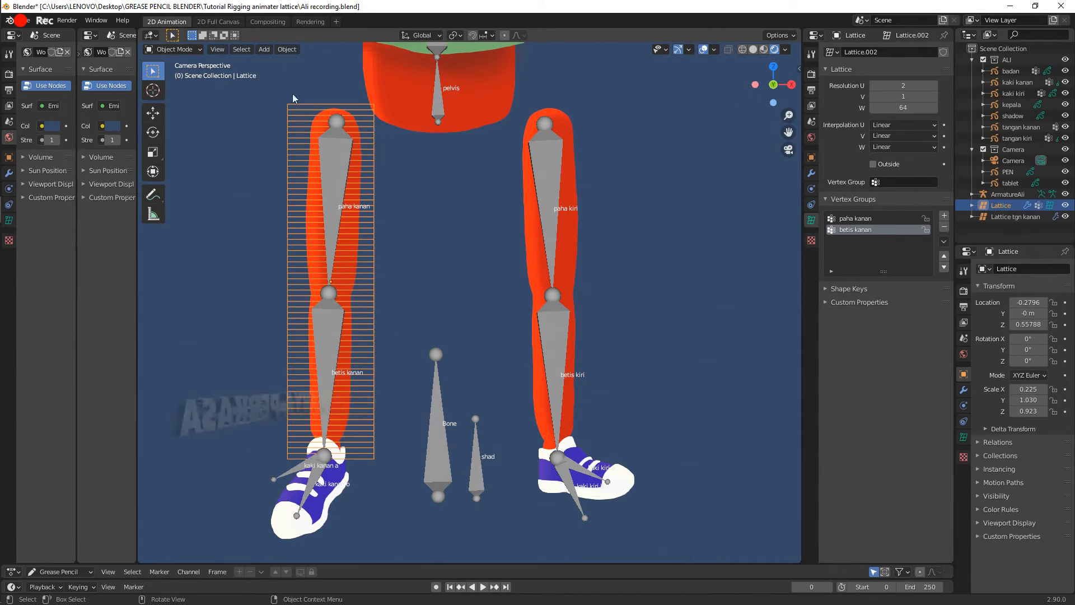
click(331, 112)
Enter Edit Mode on kaki kanan and select the leg's strokes for the Group lattice vertex group
click(172, 49)
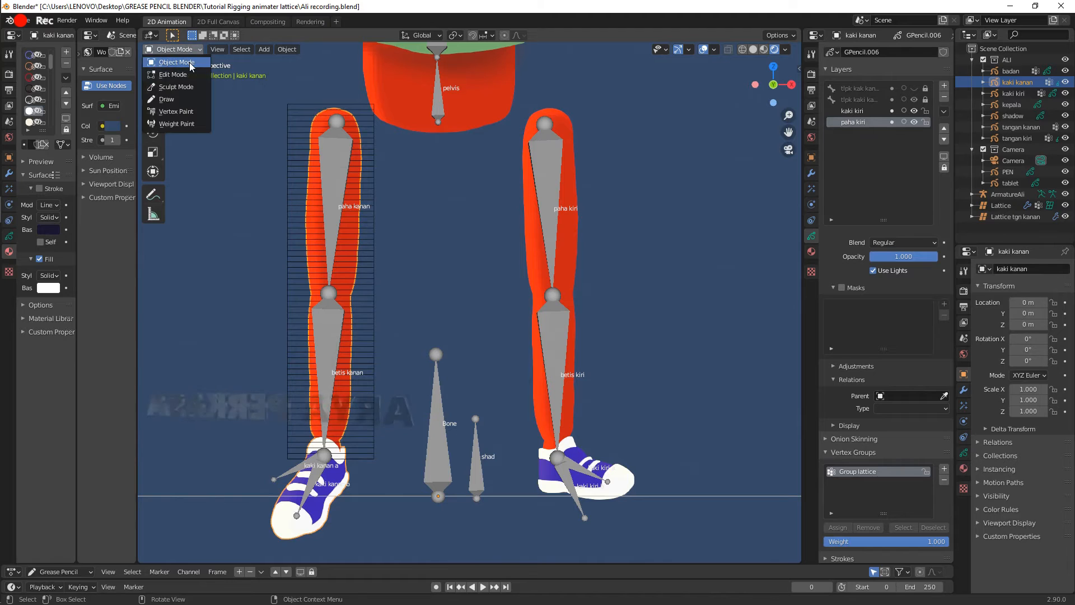
click(190, 62)
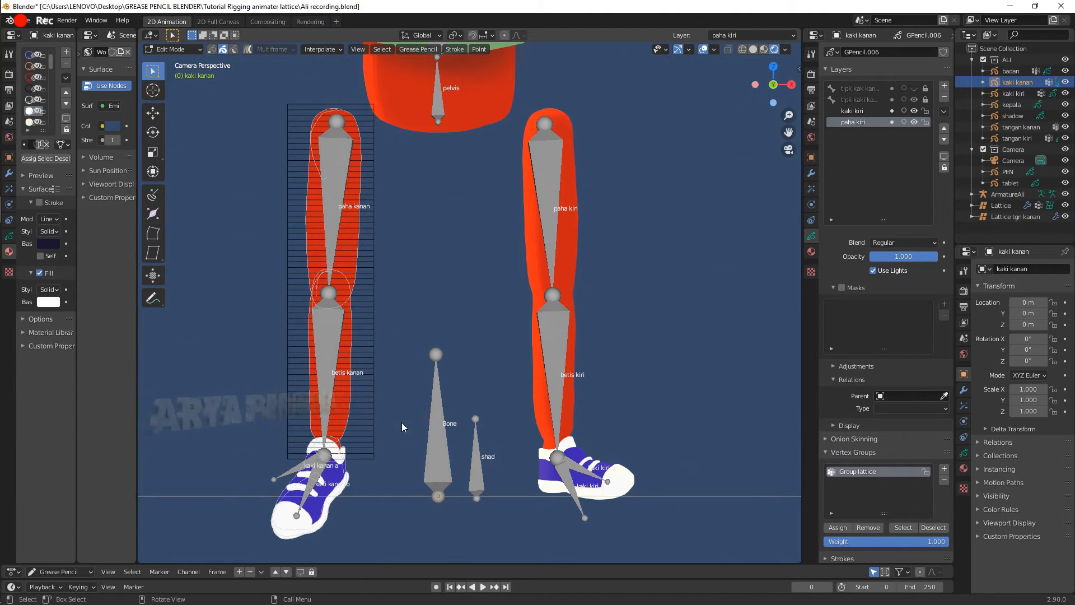
drag(393, 495, 259, 358)
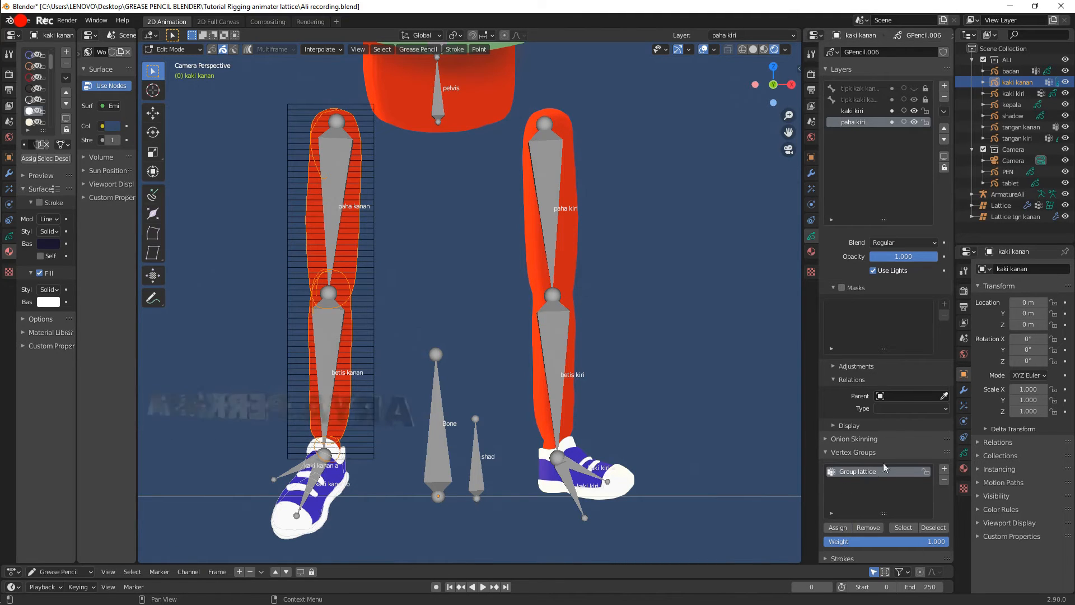
Set the Lattice modifier's object to Lattice and its vertex group to Group lattice
click(811, 174)
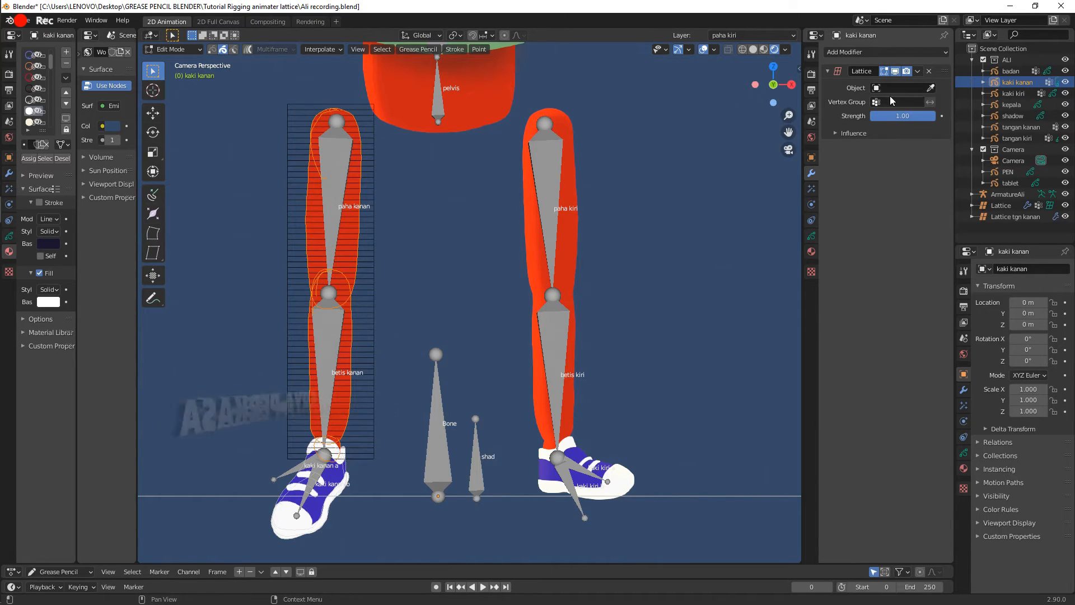
click(903, 88)
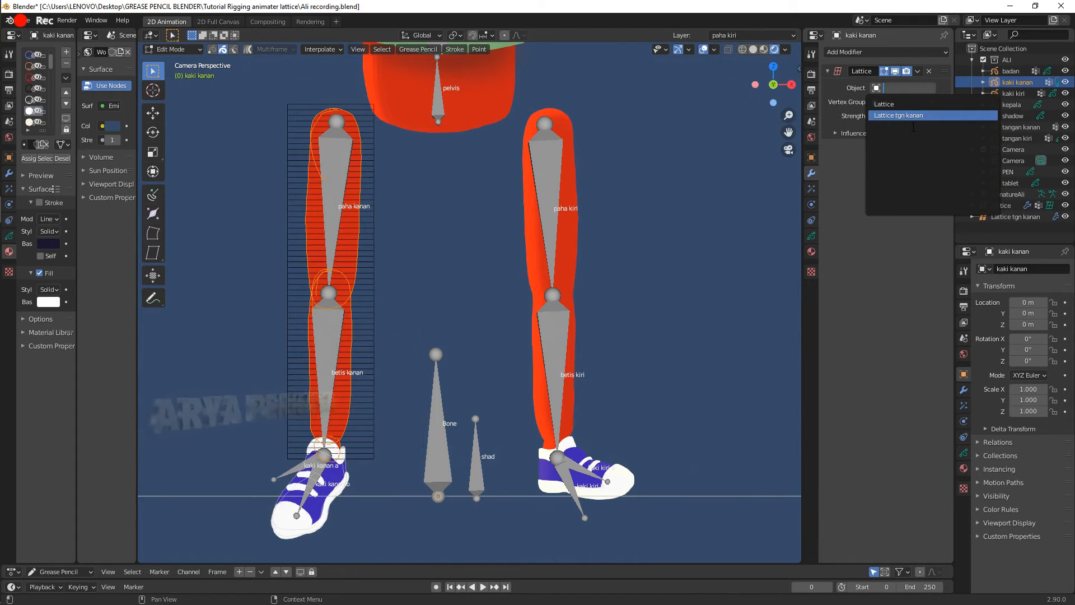
click(905, 104)
click(907, 101)
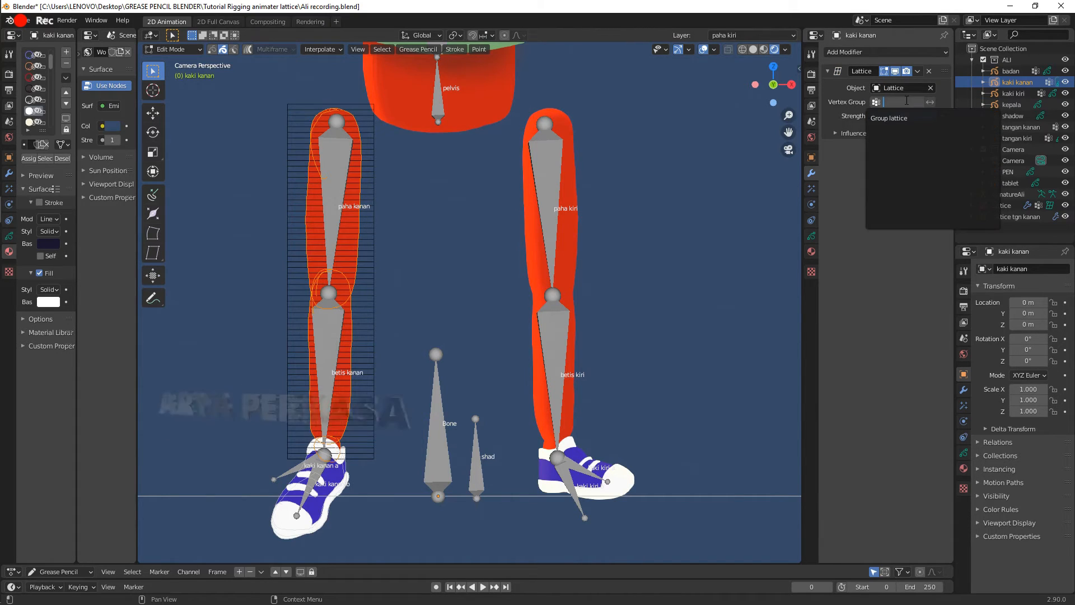
click(893, 118)
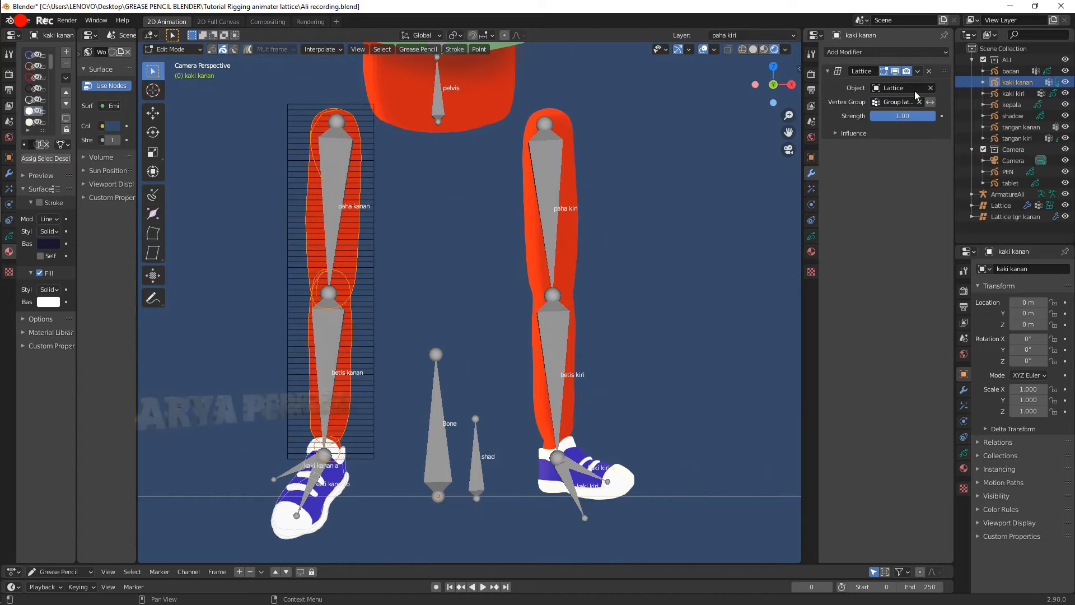
Rename the leg's lattice object as Lattice kaki kanan and return to Object Mode
click(1011, 207)
double_click(1010, 206)
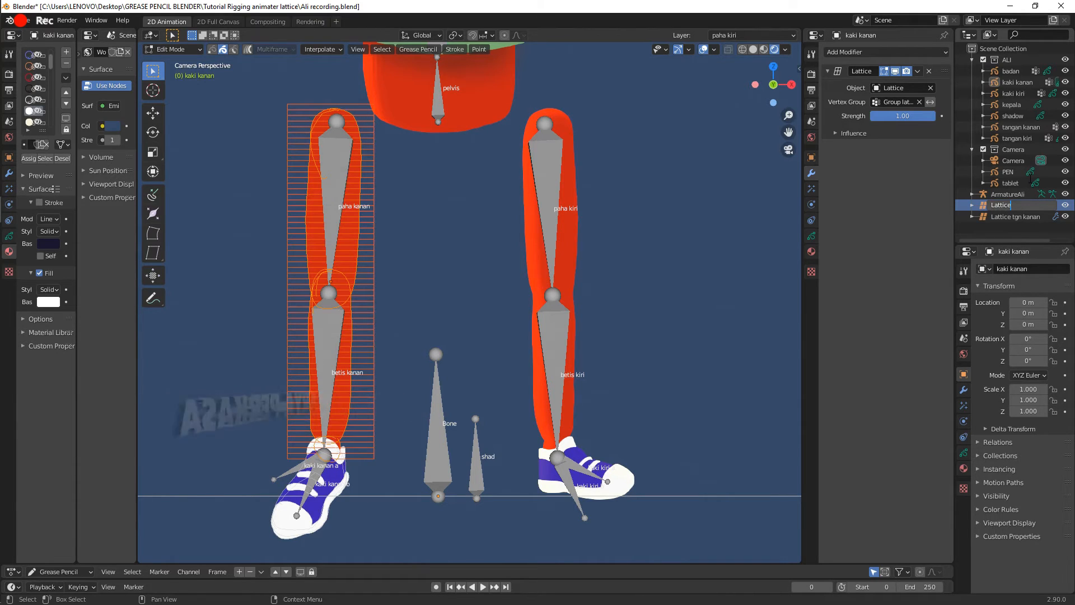
text(kak)
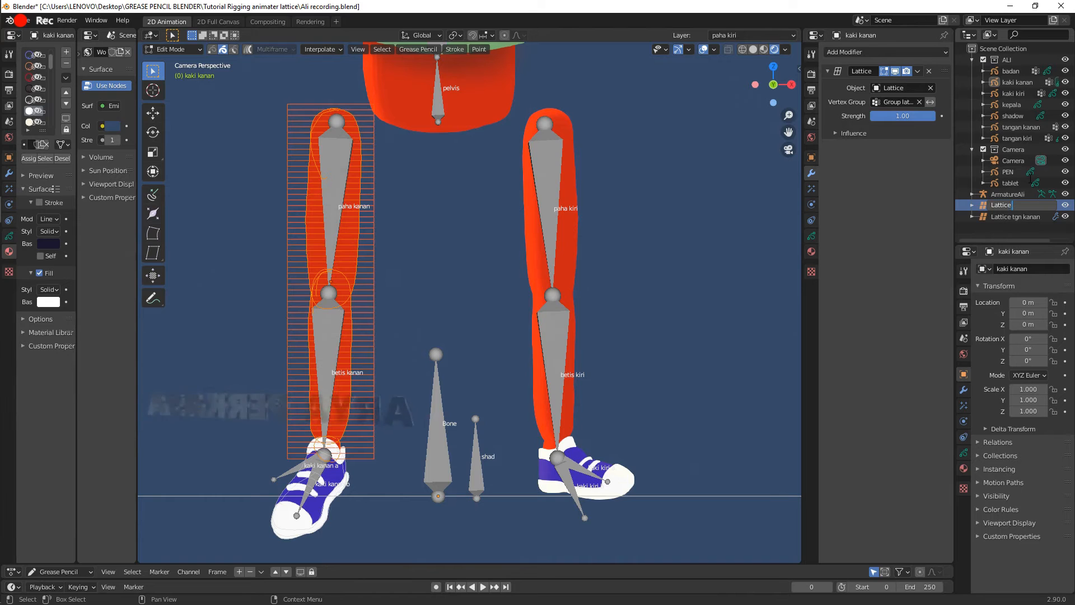
text(i kanan)
key(Return)
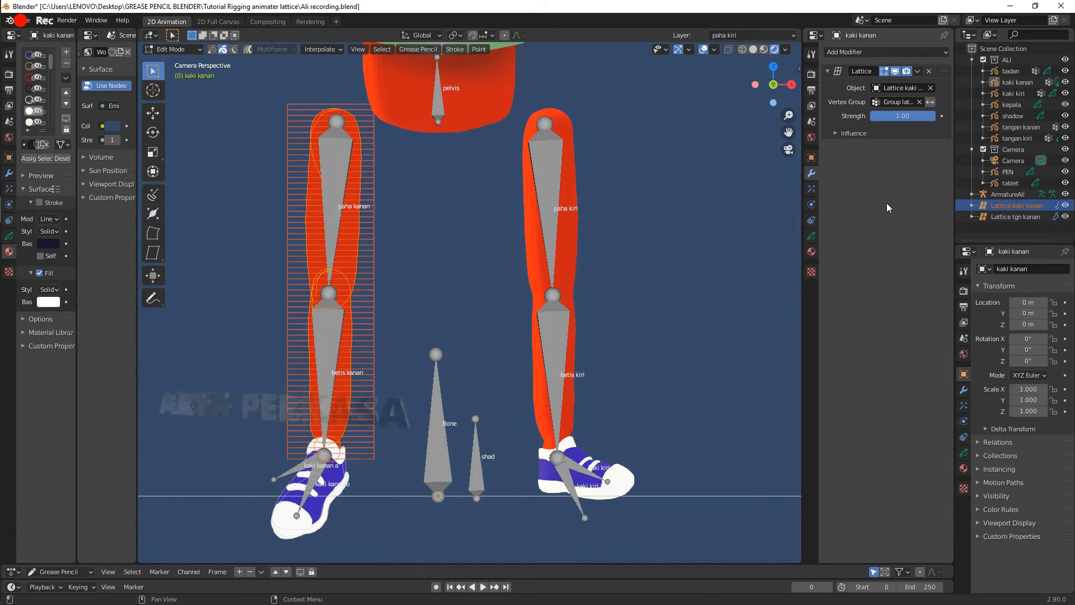
click(174, 50)
click(171, 73)
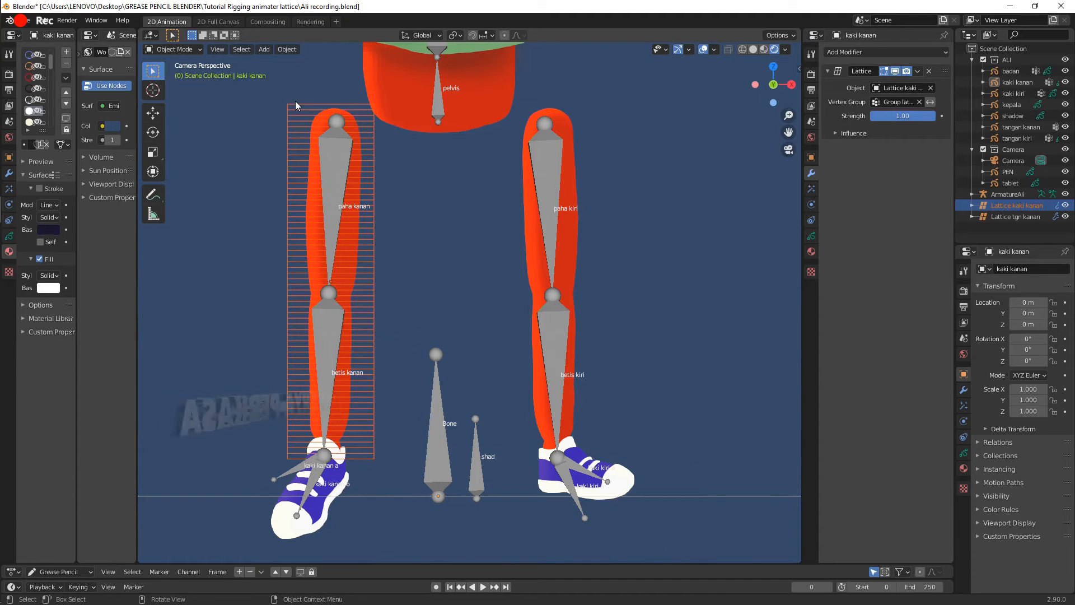
Select ArmatureAli and switch it to Pose Mode
click(344, 195)
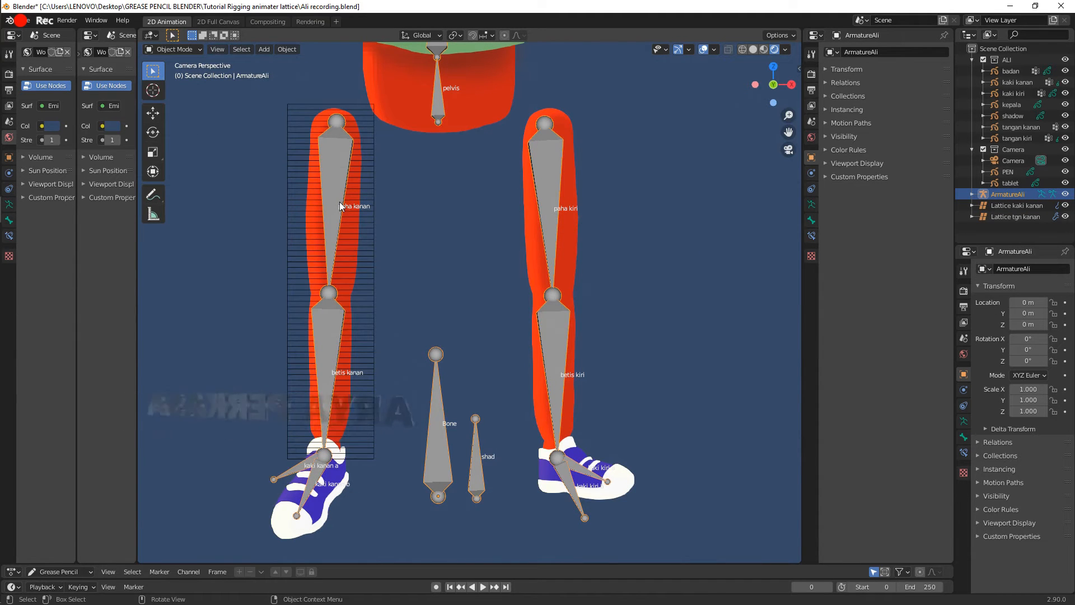
key(r)
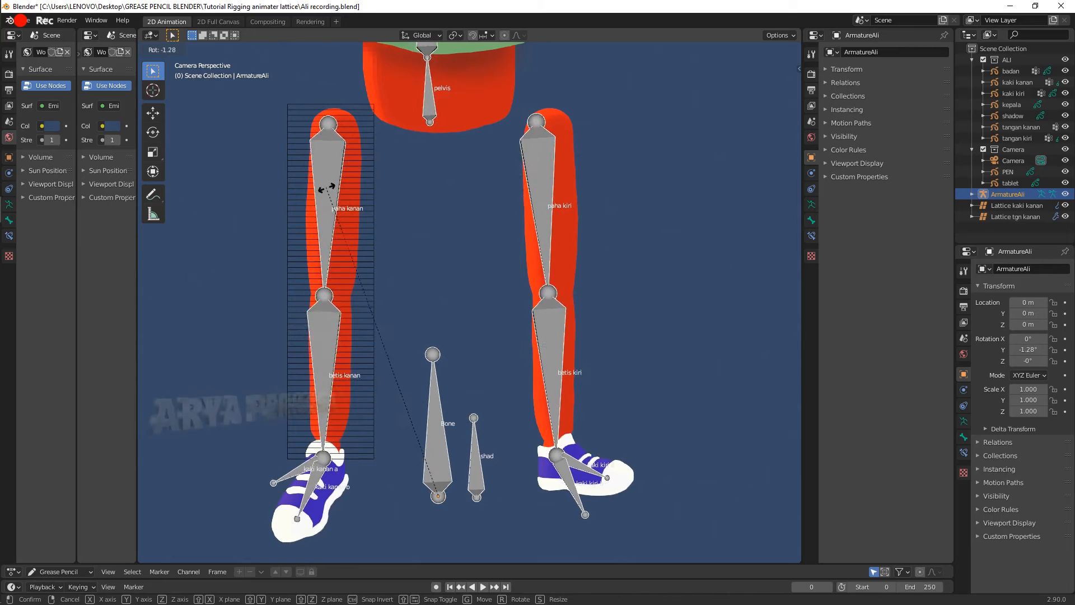
key(Escape)
click(193, 50)
click(190, 86)
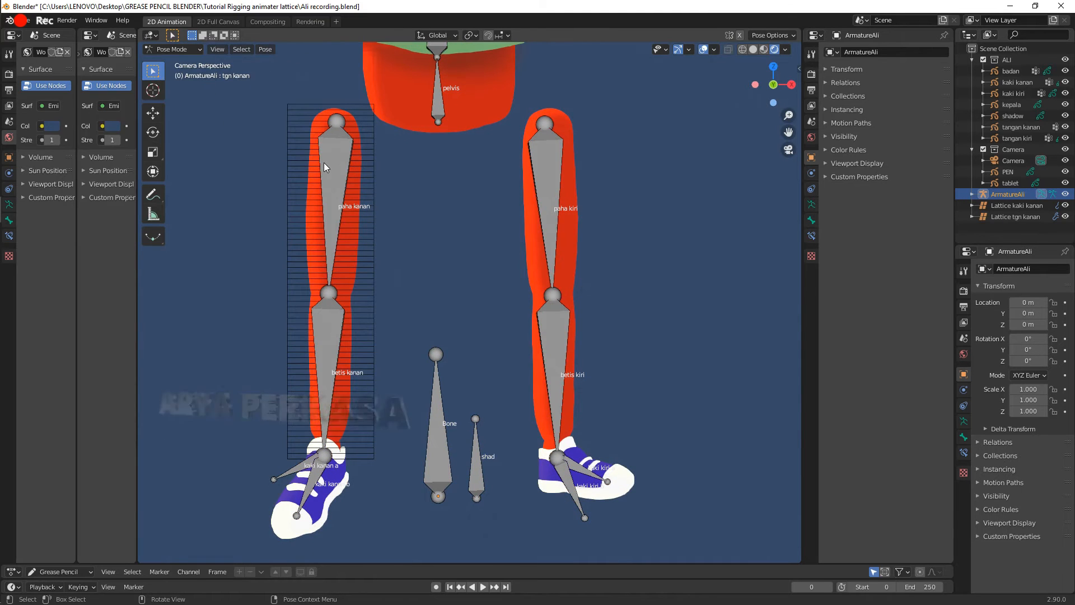
Test the right leg's deformation by rotating the paha kanan and betis kanan bones, cancelling each rotation
click(330, 163)
key(r)
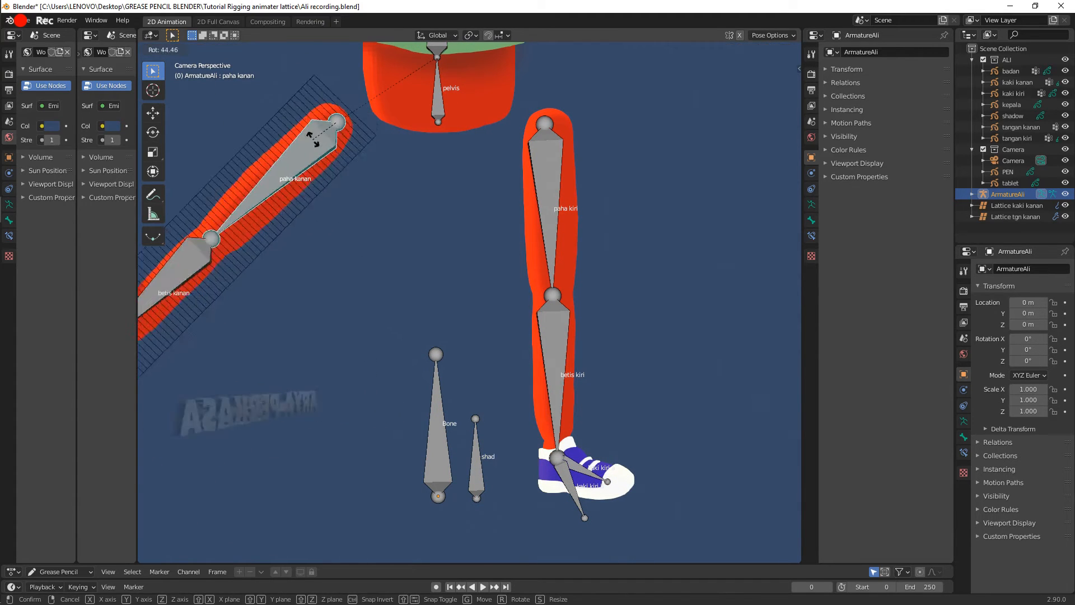
key(Escape)
click(331, 322)
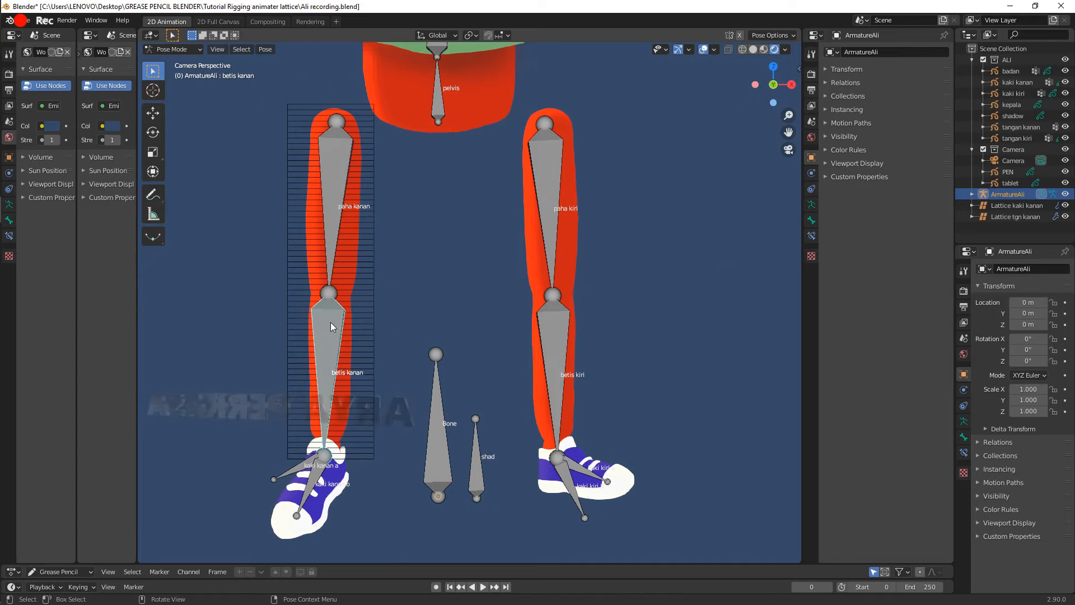
key(r)
key(Escape)
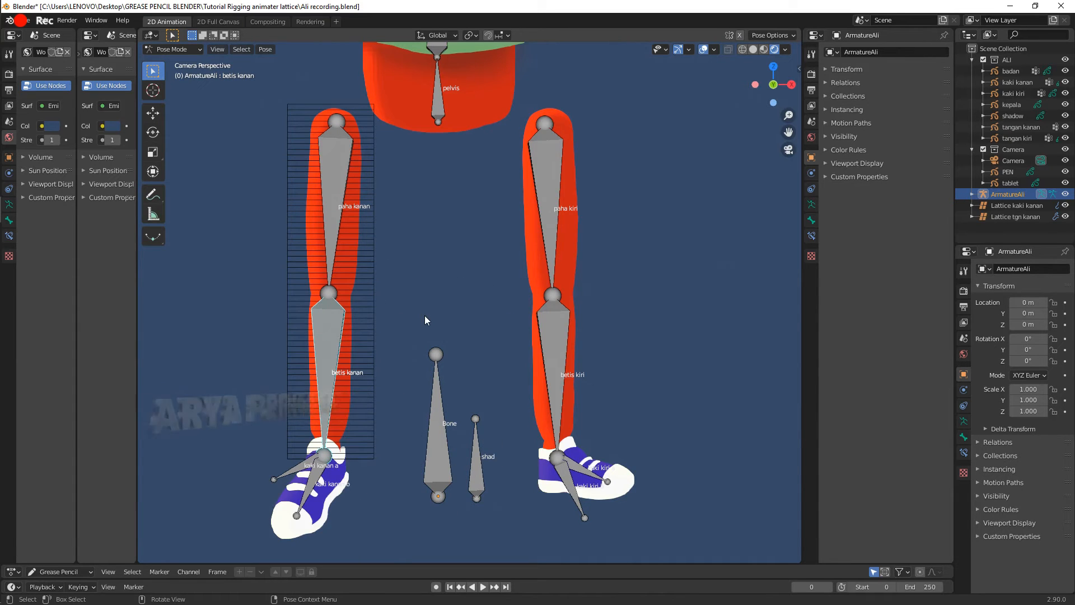
Set the paha kanan bone's Bendy Bones segments to 32 and check the same setting on betis kanan
click(334, 234)
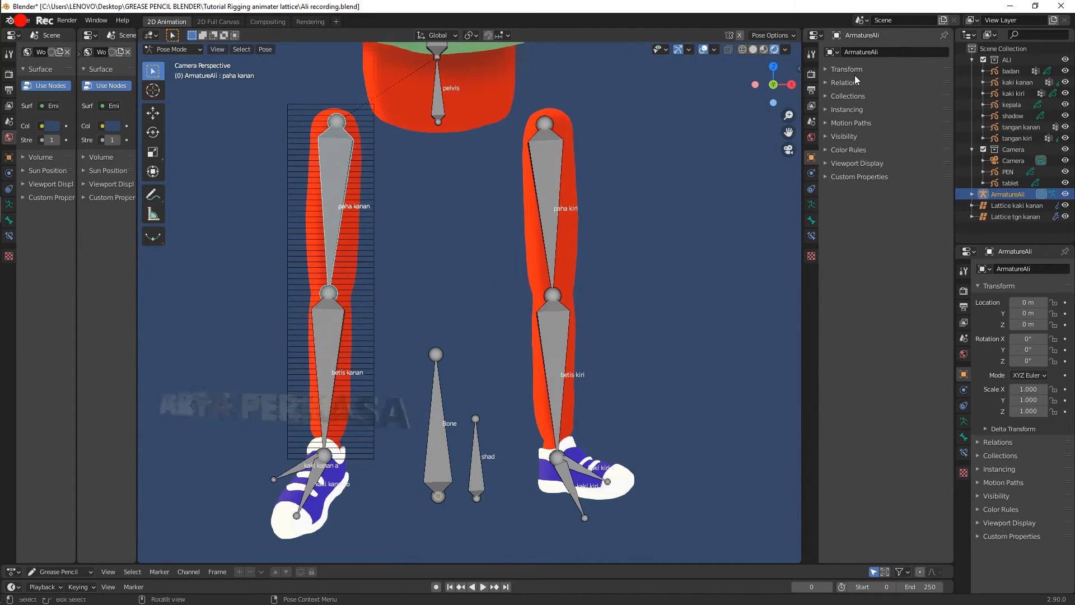
click(812, 220)
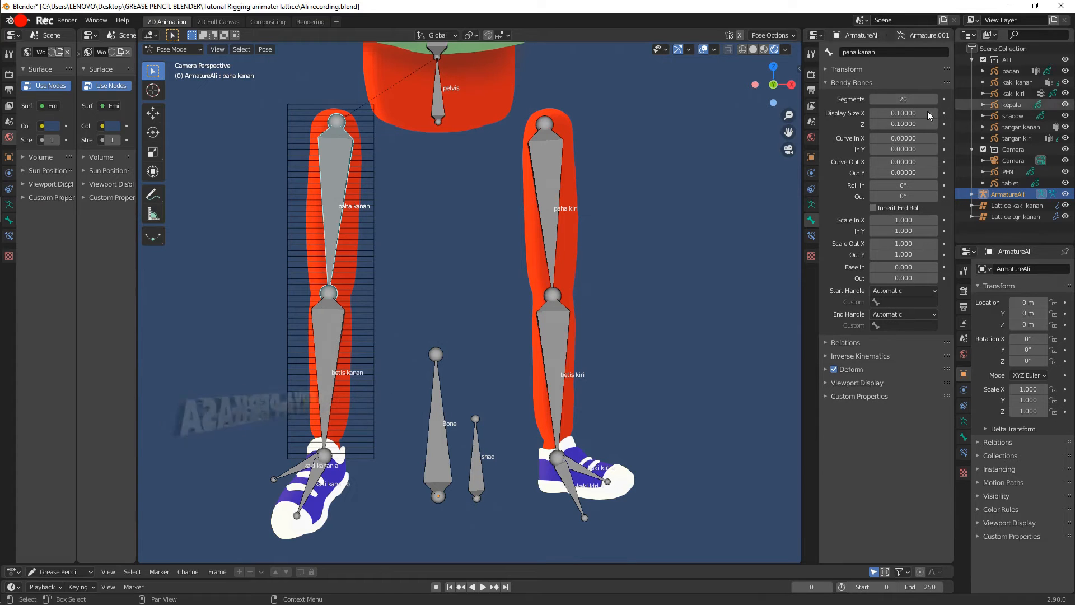
drag(908, 100, 1042, 100)
click(330, 343)
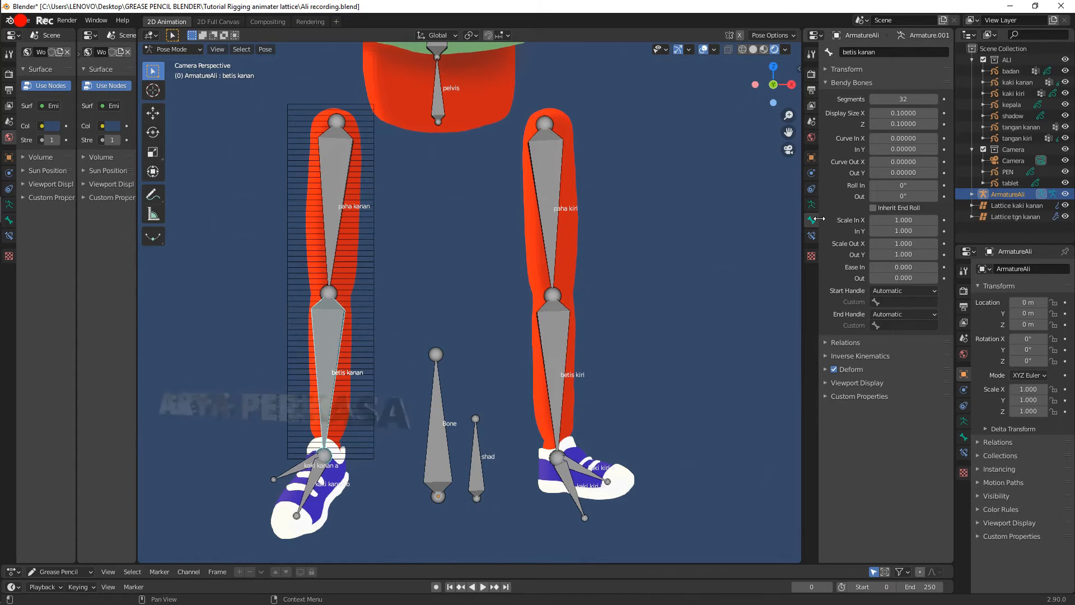
click(338, 240)
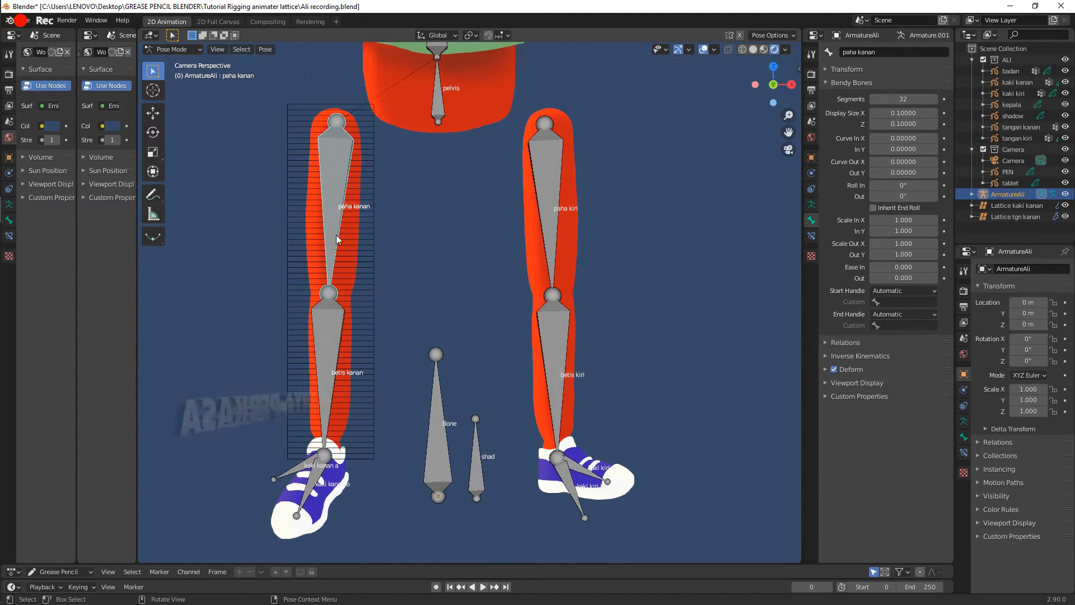
Test the knee bend by rotating the betis kanan bone, and cancel the rotation
click(335, 313)
key(r)
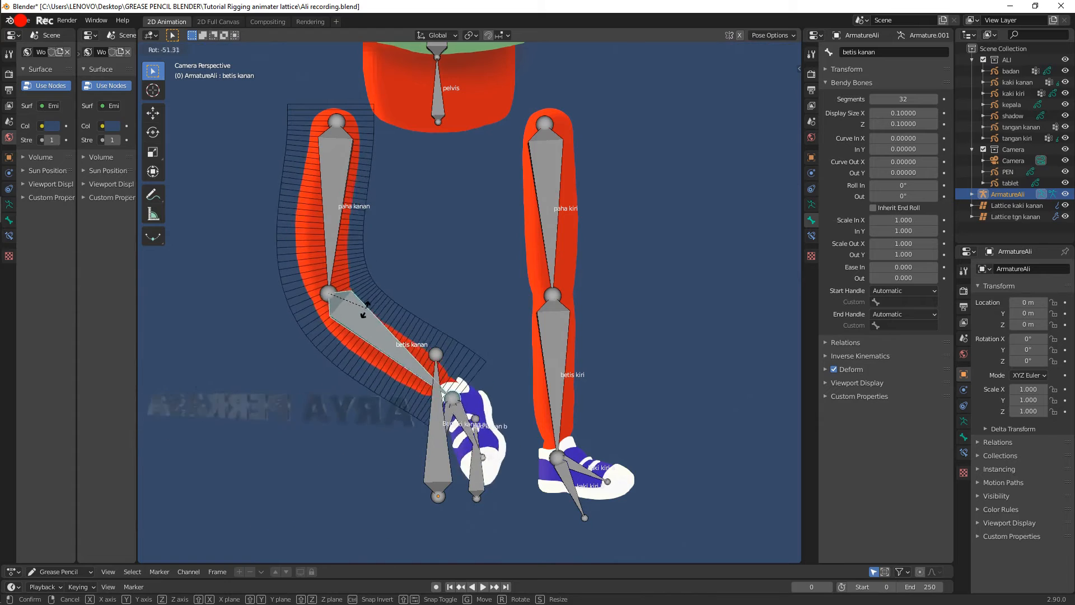
right_click(354, 317)
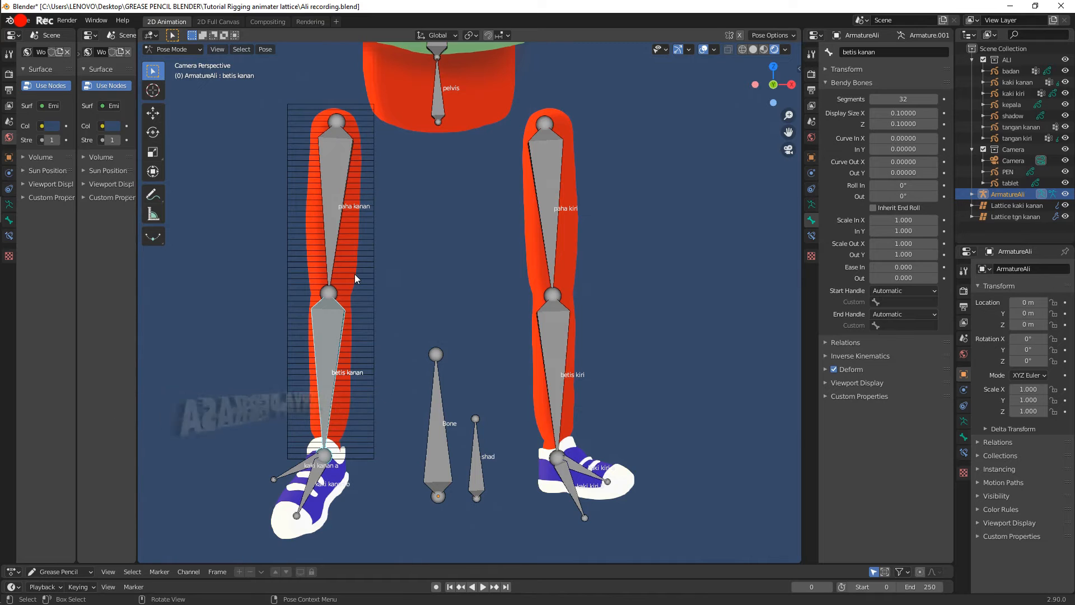
Leave the armature's Pose Mode, select the kaki kiri leg drawing and open it in Edit Mode
click(544, 178)
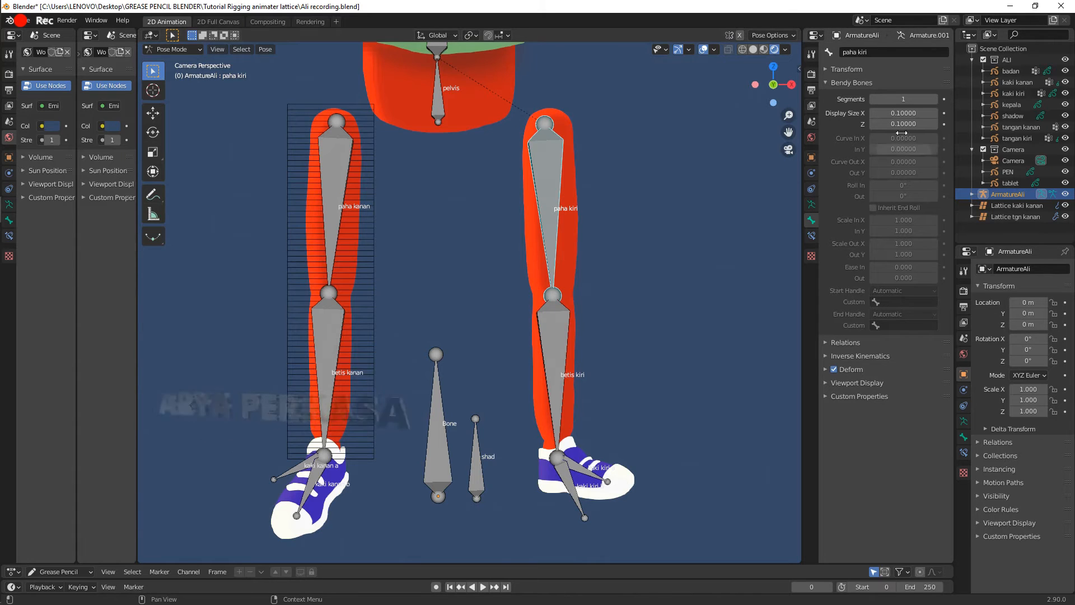
key(ctrl+Tab)
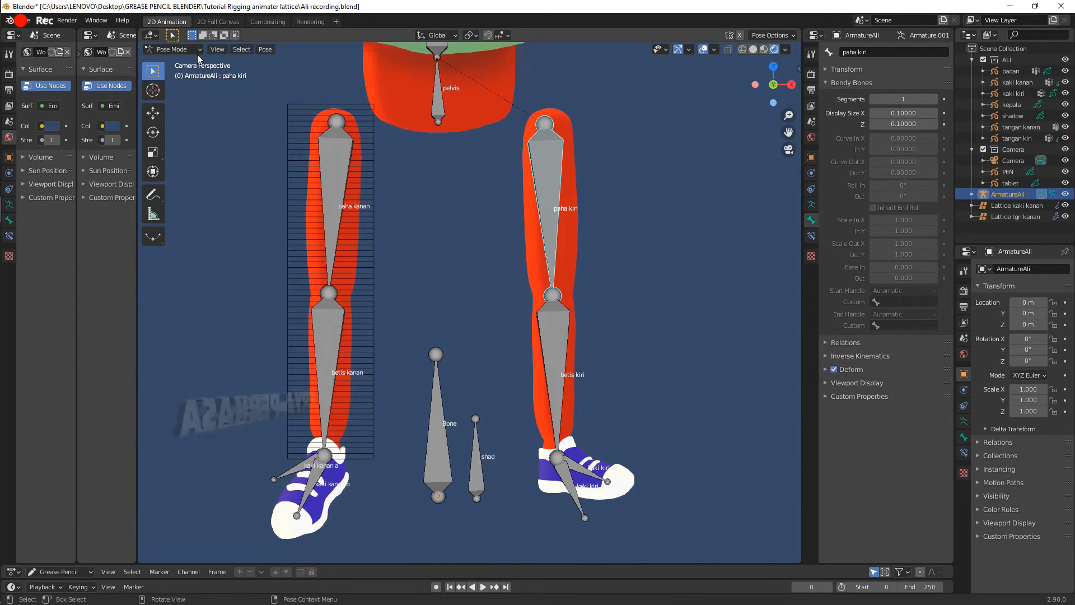
click(582, 130)
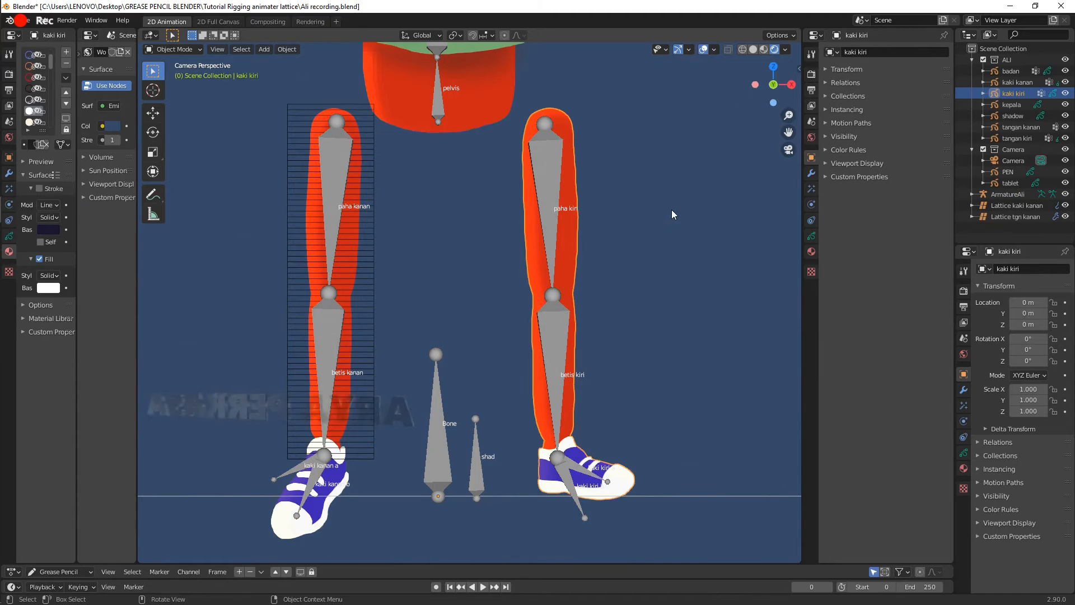
click(174, 50)
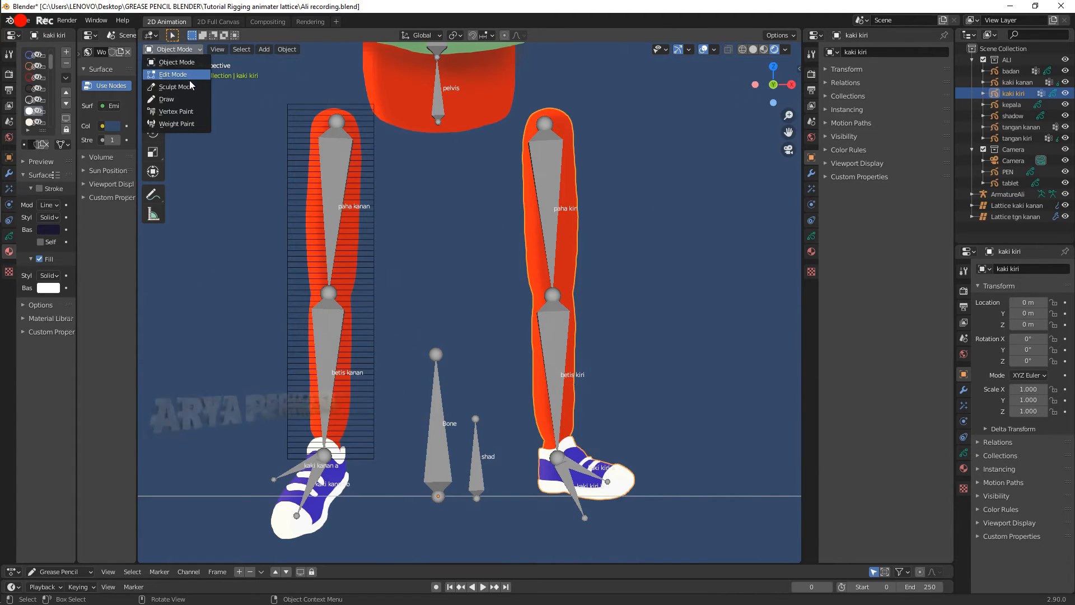
click(190, 76)
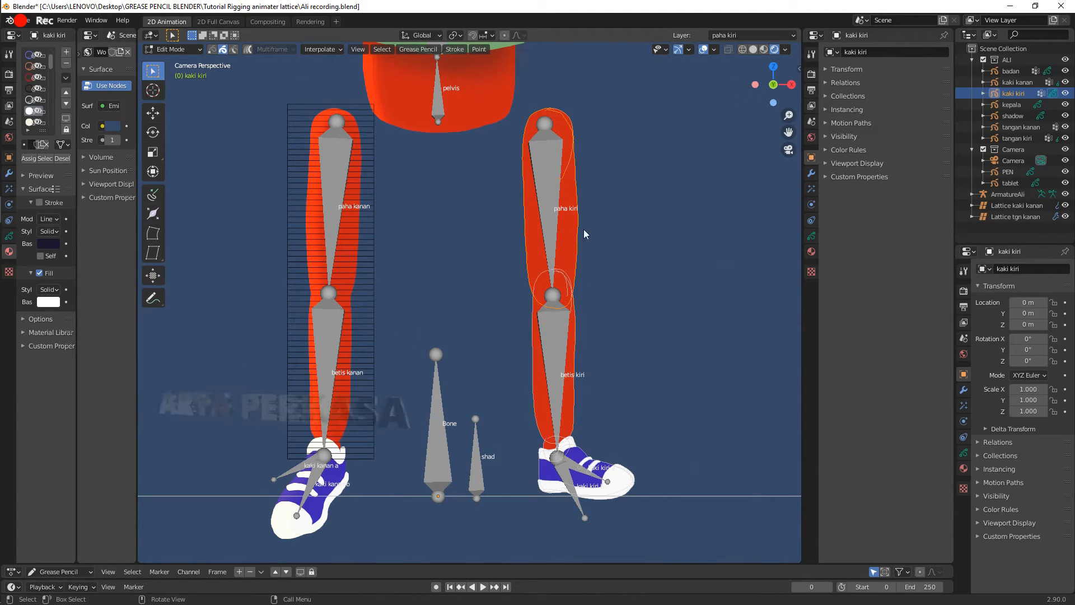
Parent the paha kiri and kaki kiri layers to ArmatureAli by bone, using paha kiri and betis kiri respectively
click(811, 236)
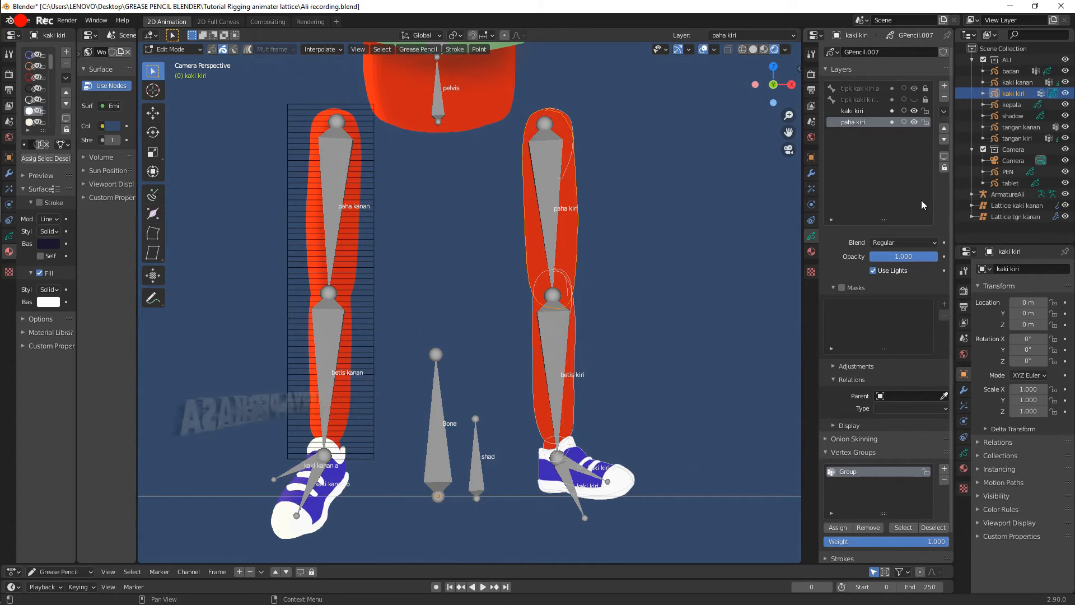
click(904, 396)
click(913, 408)
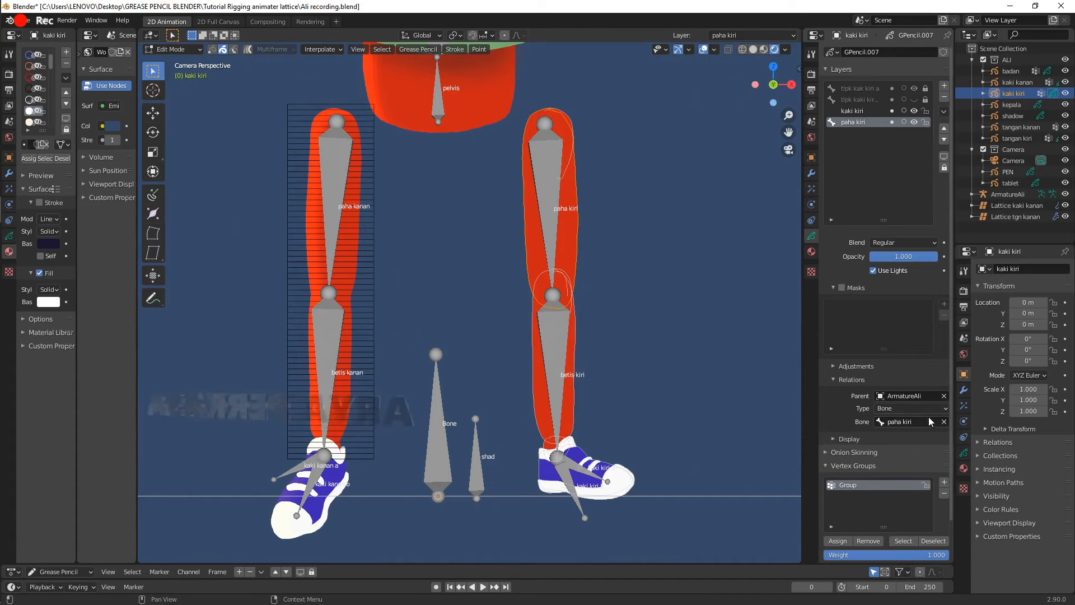
click(854, 111)
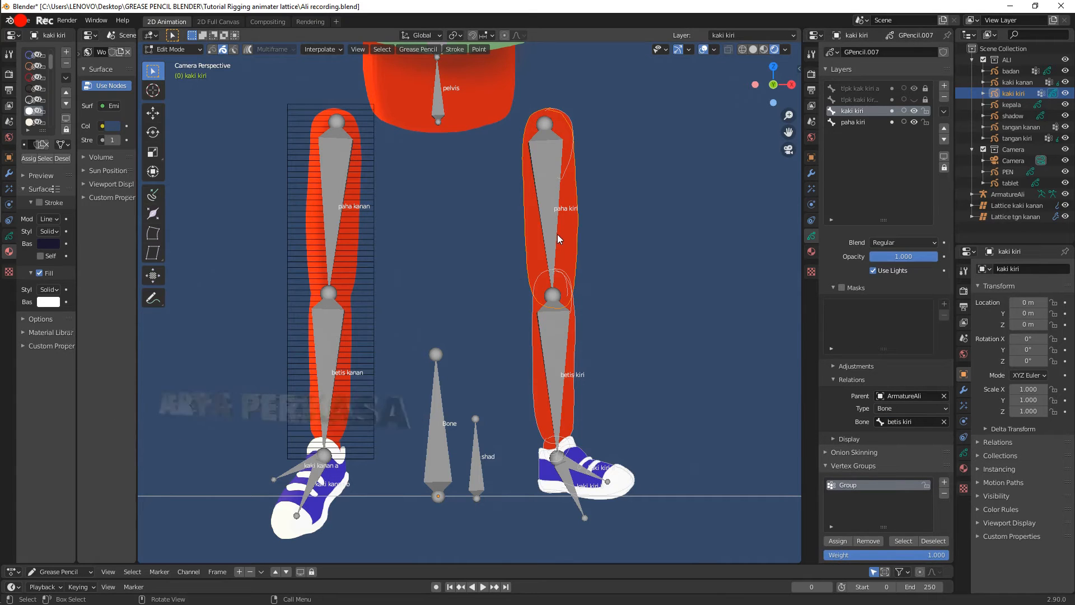
Return the leg drawing to Object Mode, then select ArmatureAli and switch it to Pose Mode
click(172, 50)
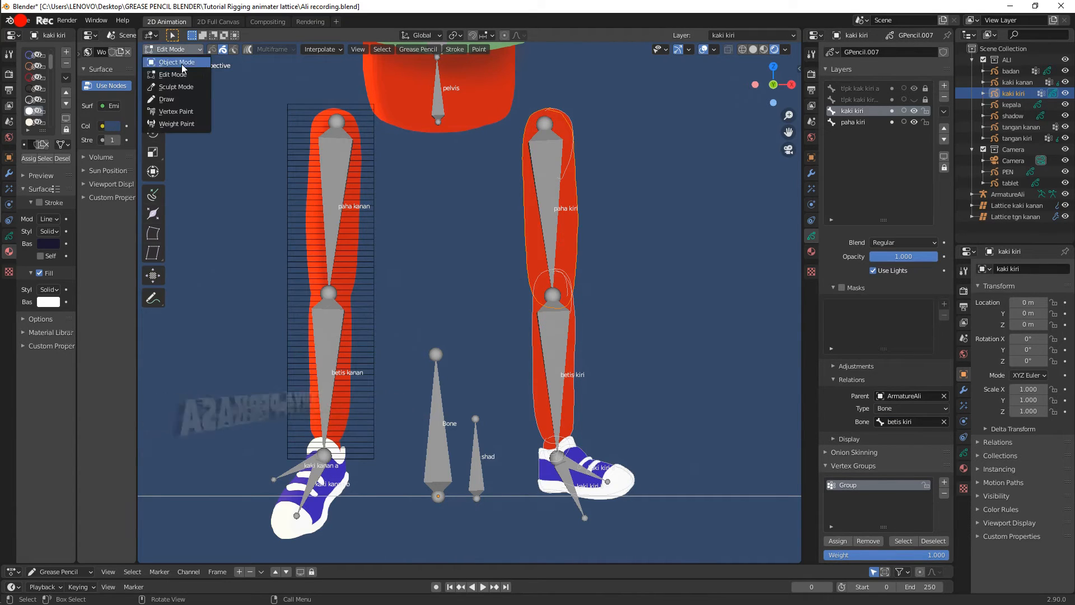
click(176, 62)
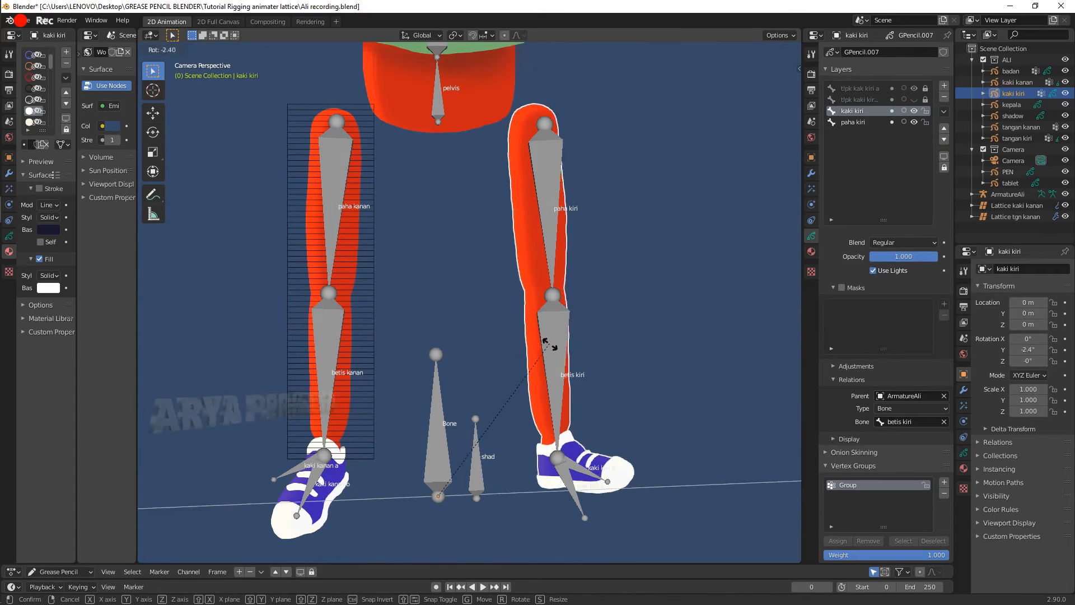
click(179, 51)
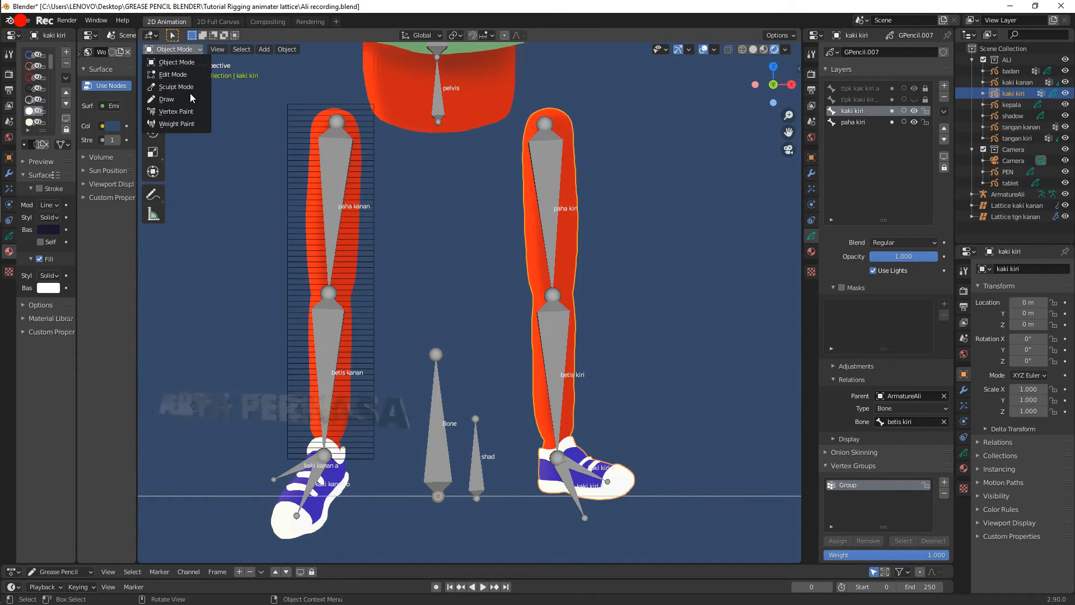
click(553, 223)
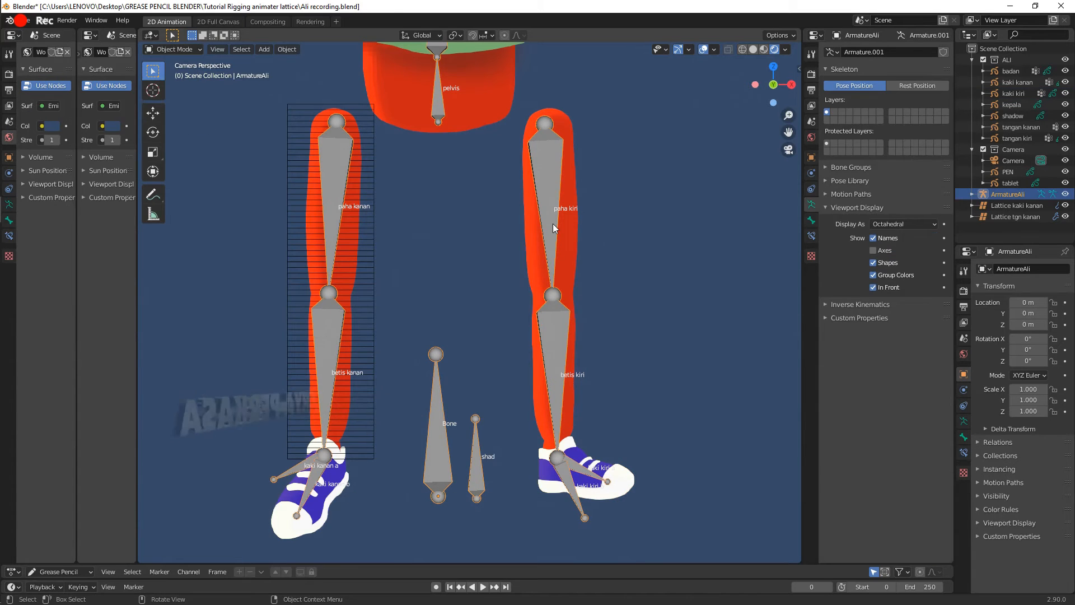
click(186, 48)
click(180, 86)
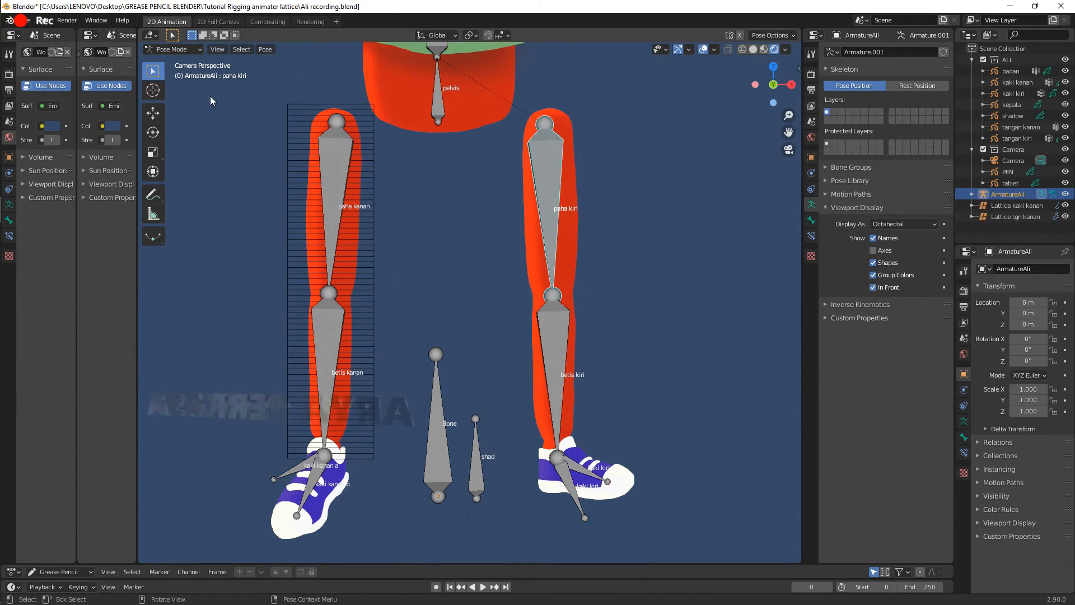
Test the knee bends by rotating the betis kiri and betis kanan bones, cancelling each rotation
click(556, 347)
key(r)
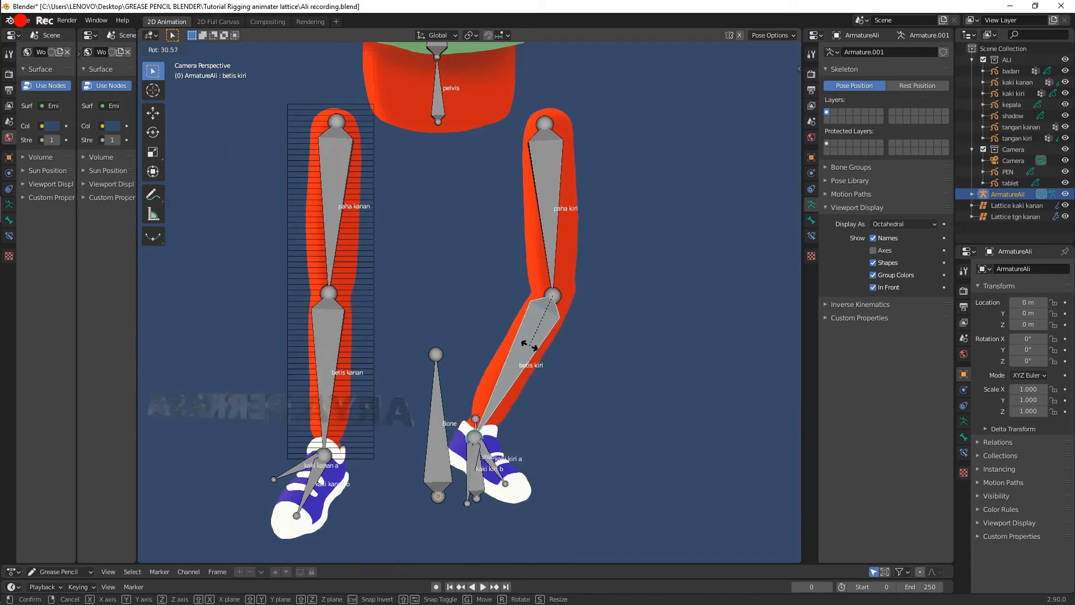
click(543, 321)
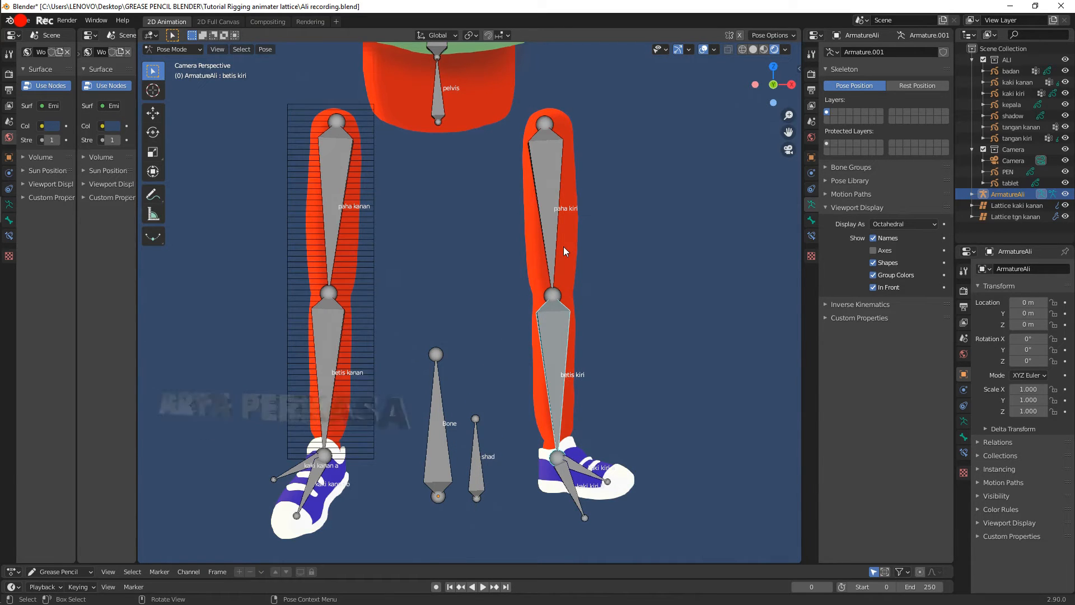
click(337, 336)
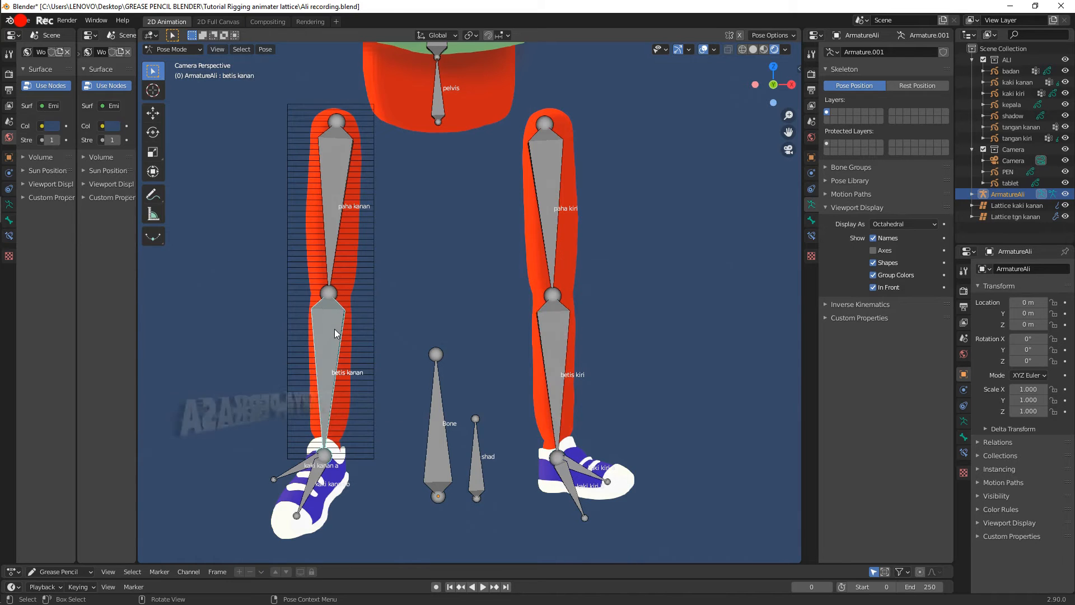
key(r)
key(Escape)
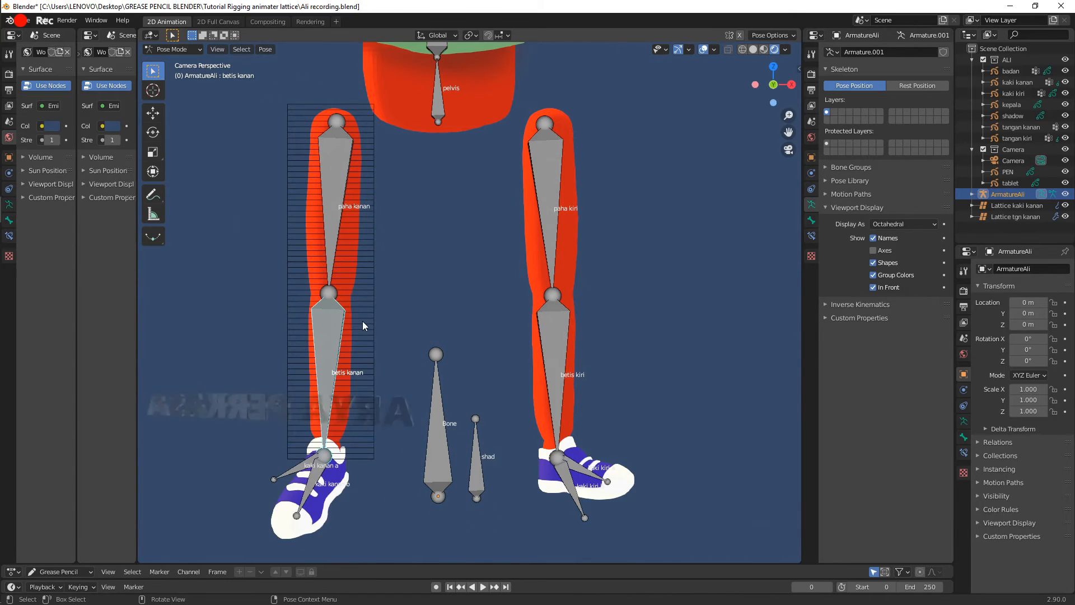
click(567, 185)
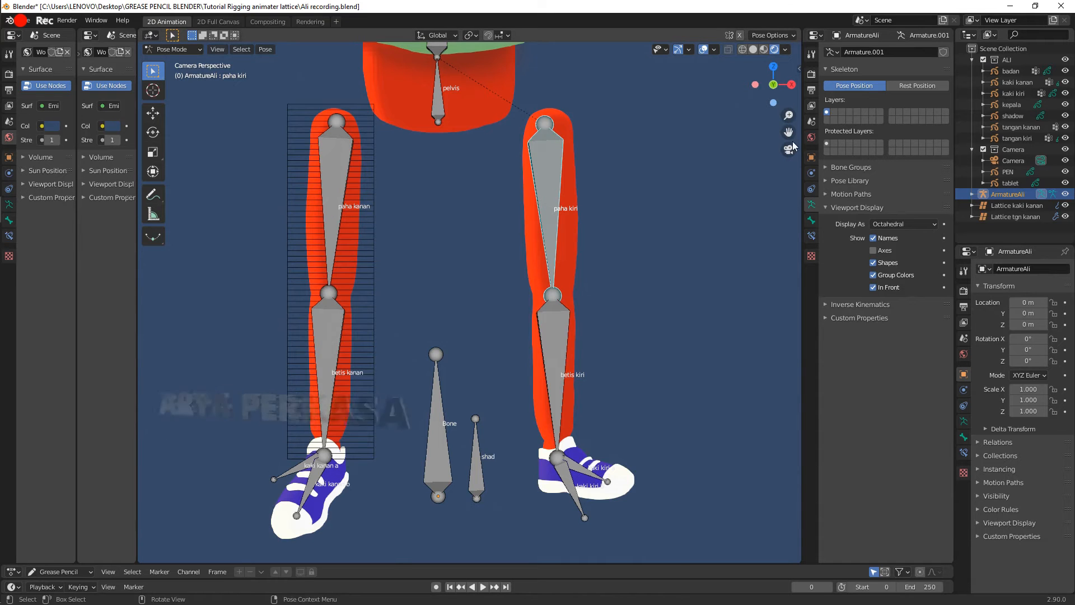
Switch to Object Mode, add a new lattice and move it up to about Z 1.11 m behind the torso
drag(790, 132, 745, 201)
scroll(560, 174, down, 3)
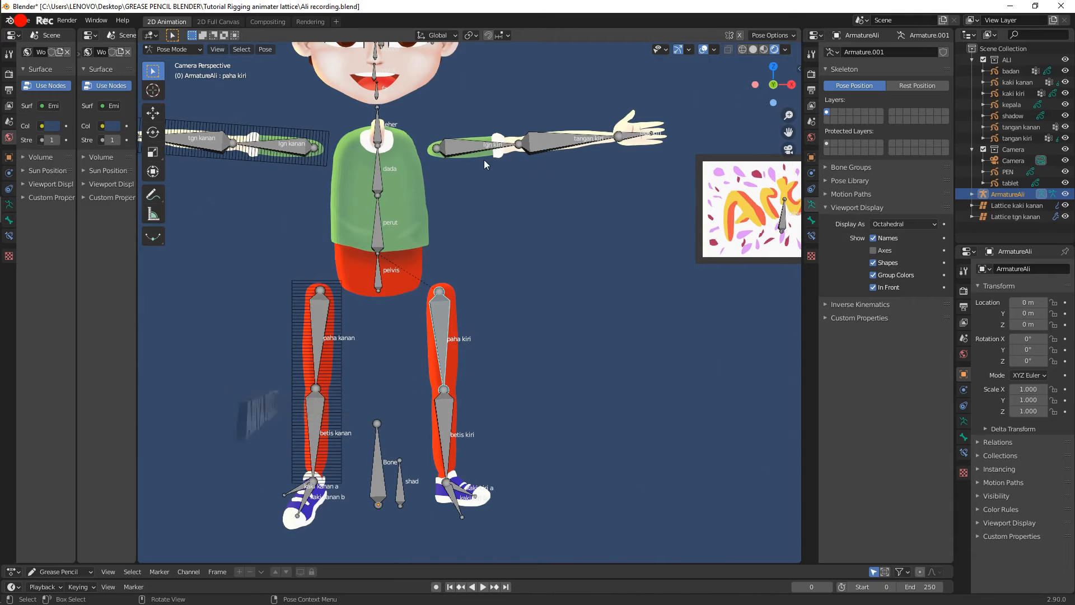
drag(789, 114, 801, 222)
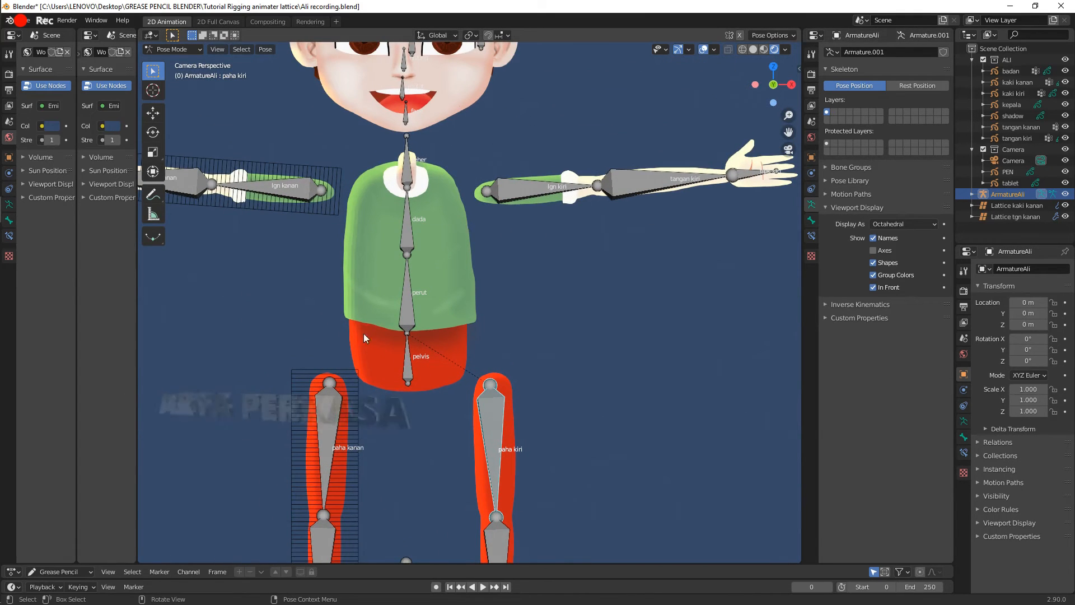
mouse_move(789, 115)
mouse_down()
mouse_move(796, 131)
mouse_move(804, 125)
mouse_up()
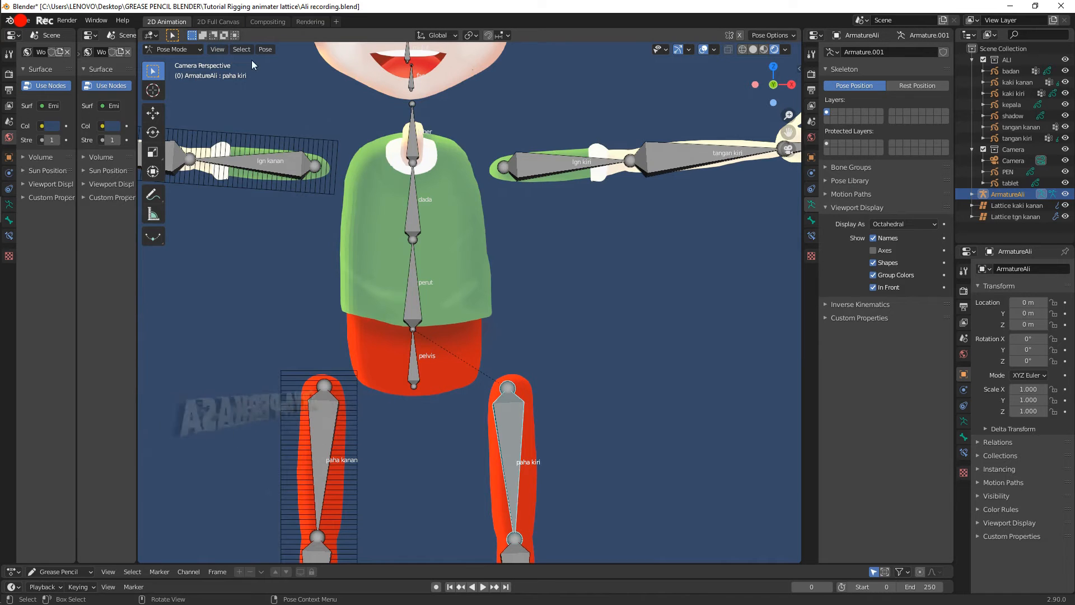
click(172, 49)
click(190, 62)
click(264, 49)
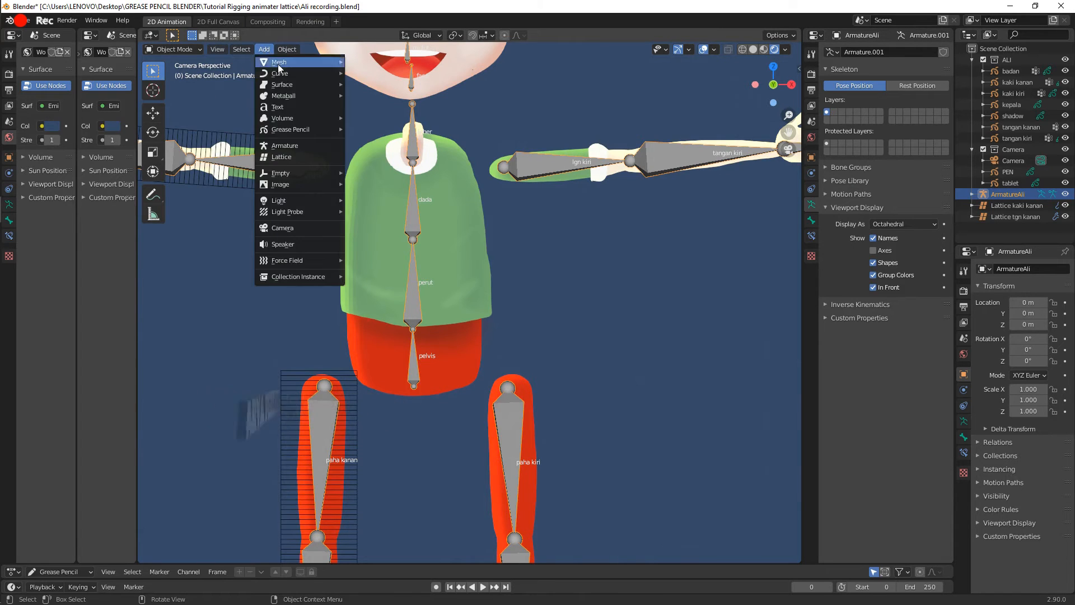
click(309, 158)
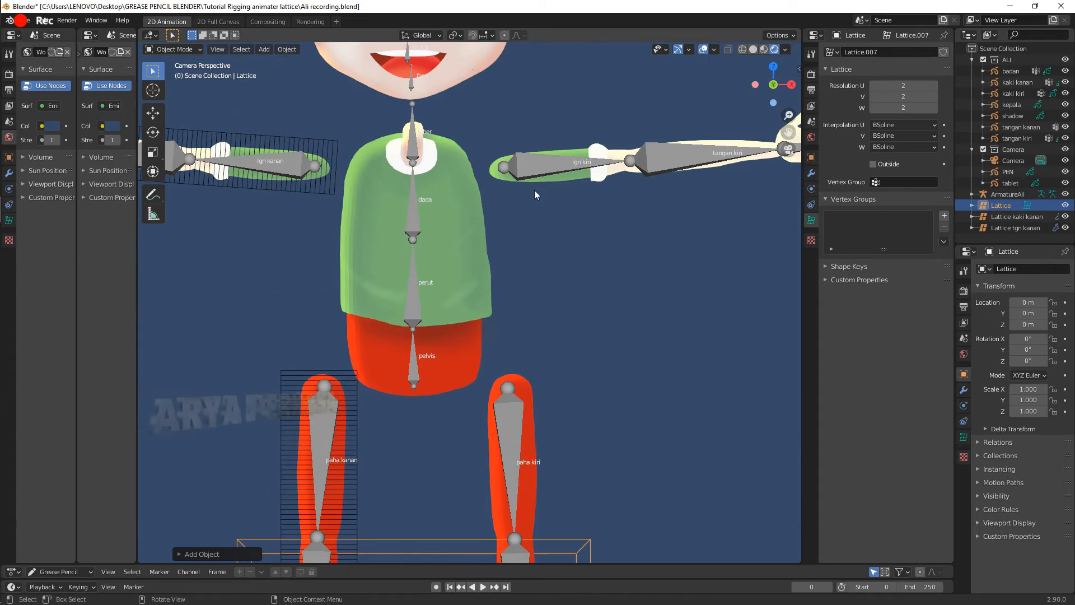
key(g)
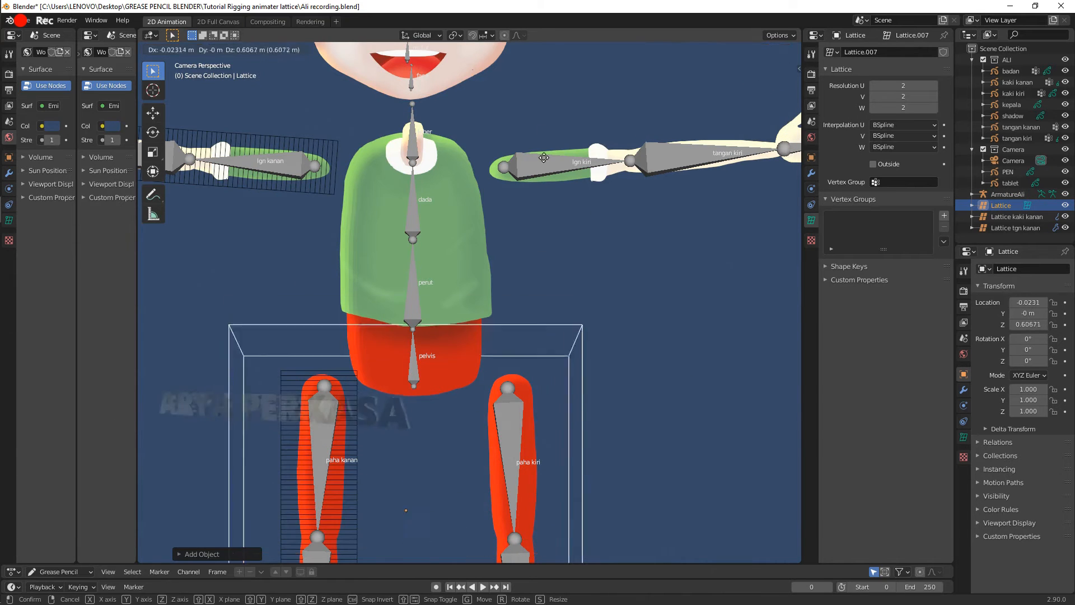
click(580, 57)
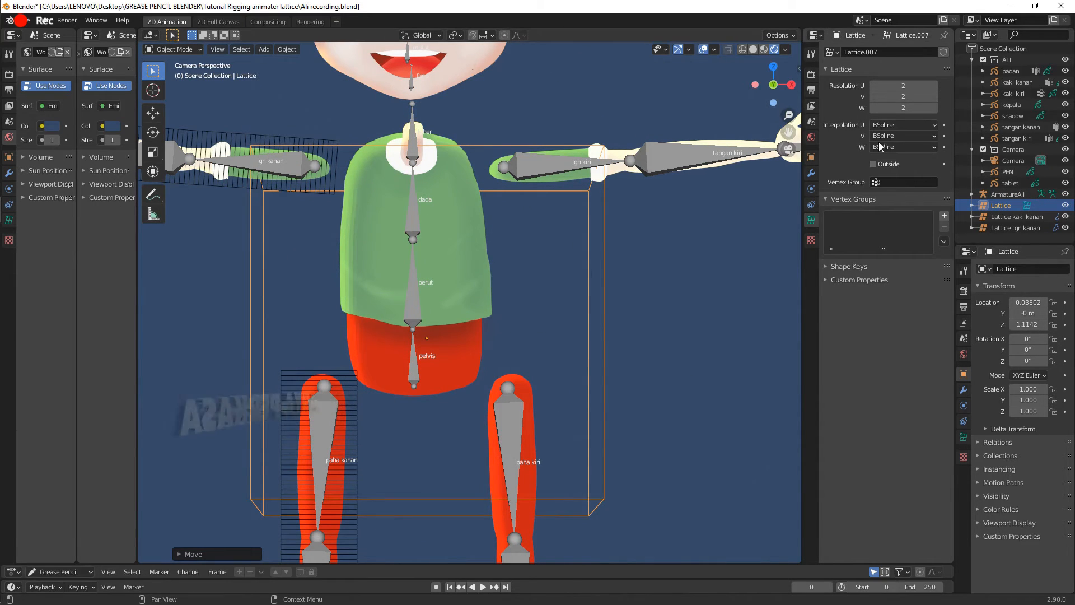
Set the lattice resolution to V 1 and W 64, with Linear interpolation for U, V and W
click(879, 97)
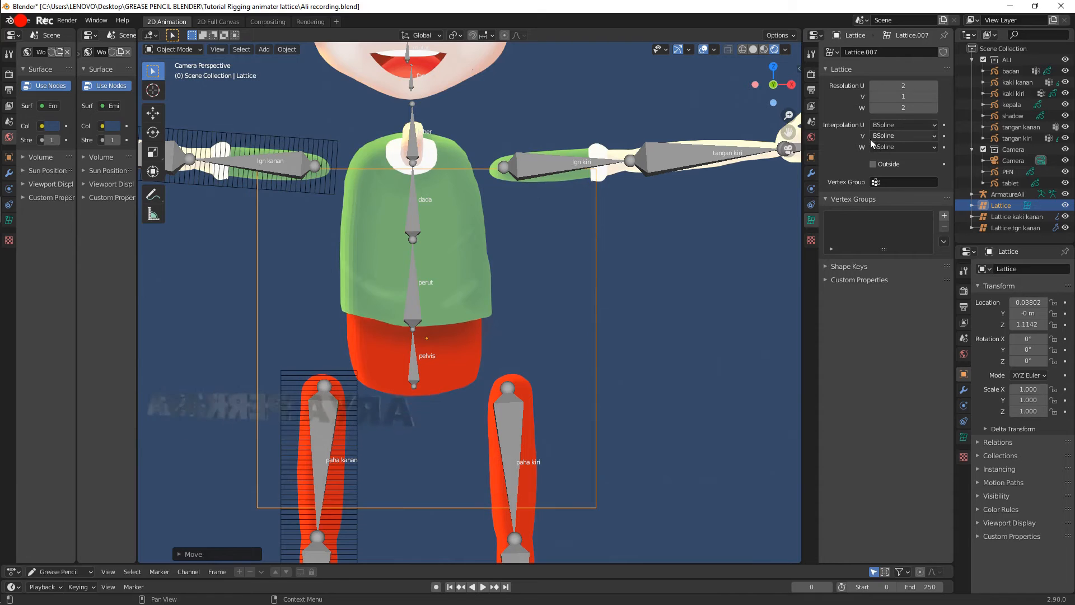
drag(901, 110, 941, 110)
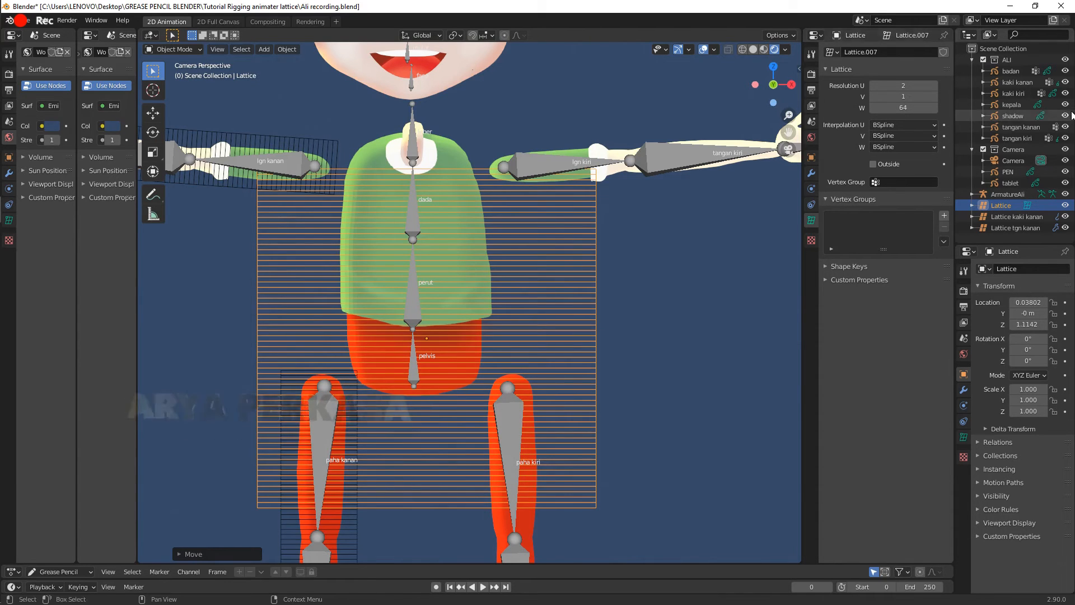
click(908, 126)
click(901, 137)
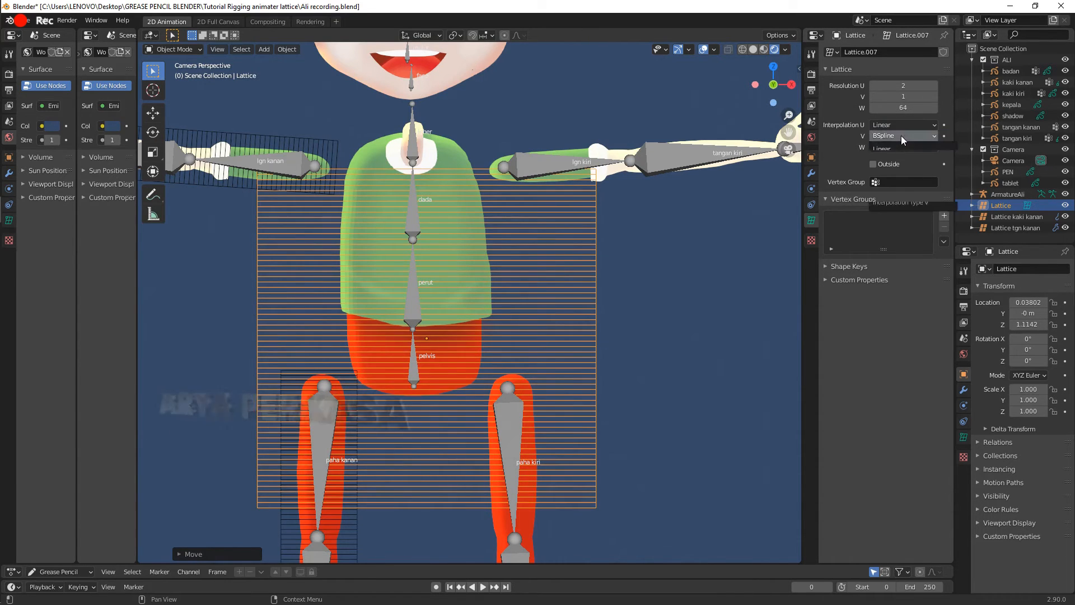
click(899, 147)
click(908, 162)
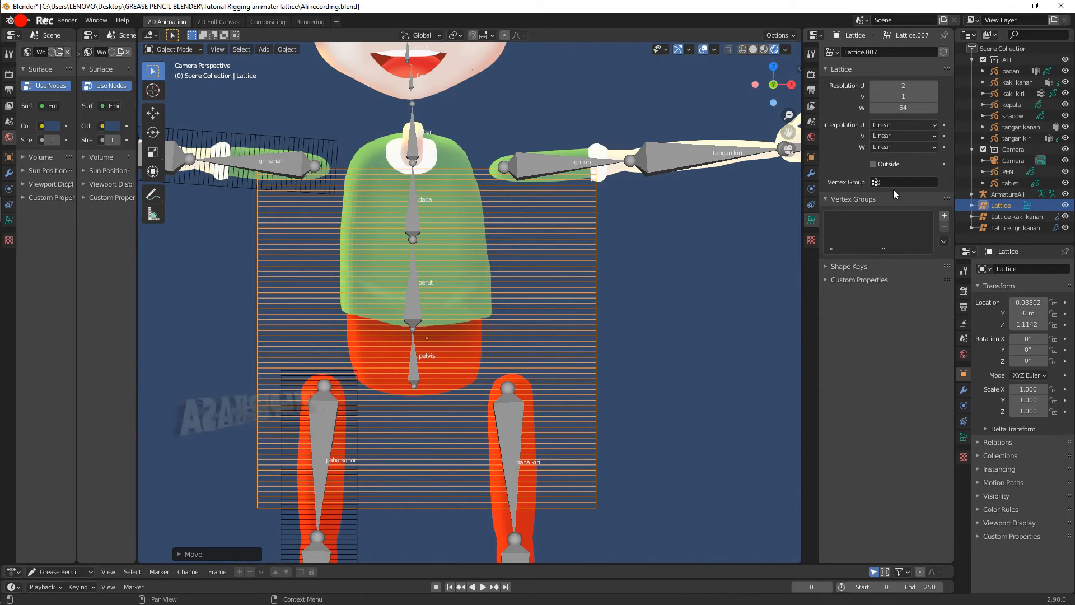
Centre the lattice on the torso at about Z 1.34 m and scale it uniformly to about 0.81
key(g)
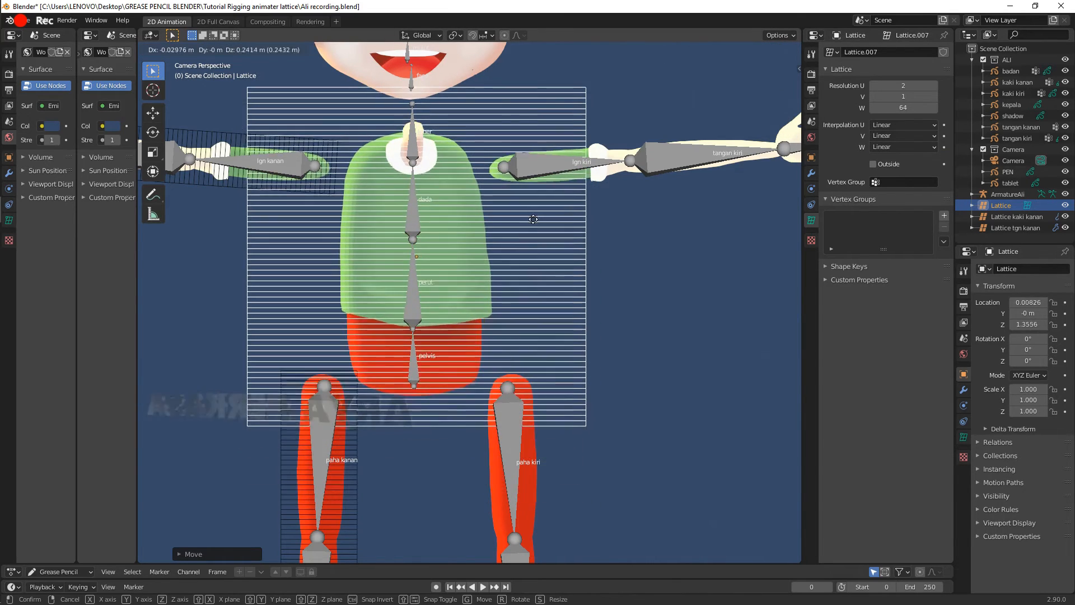
click(543, 222)
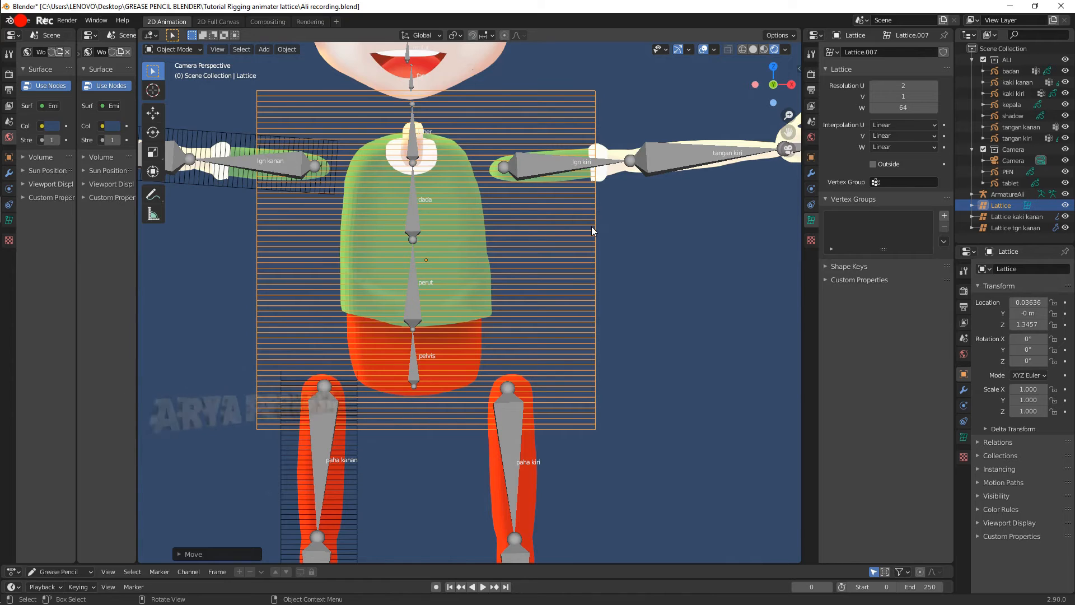
key(s)
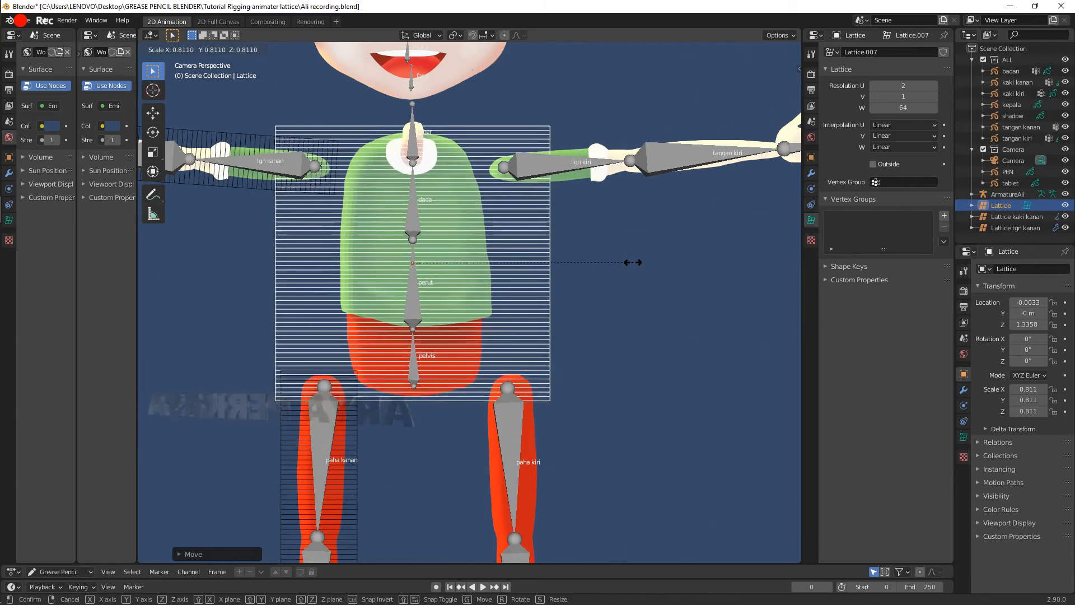
click(641, 259)
Fit the lattice around the torso by scaling it to about 0.53 in X and 0.80 in Z
key(s)
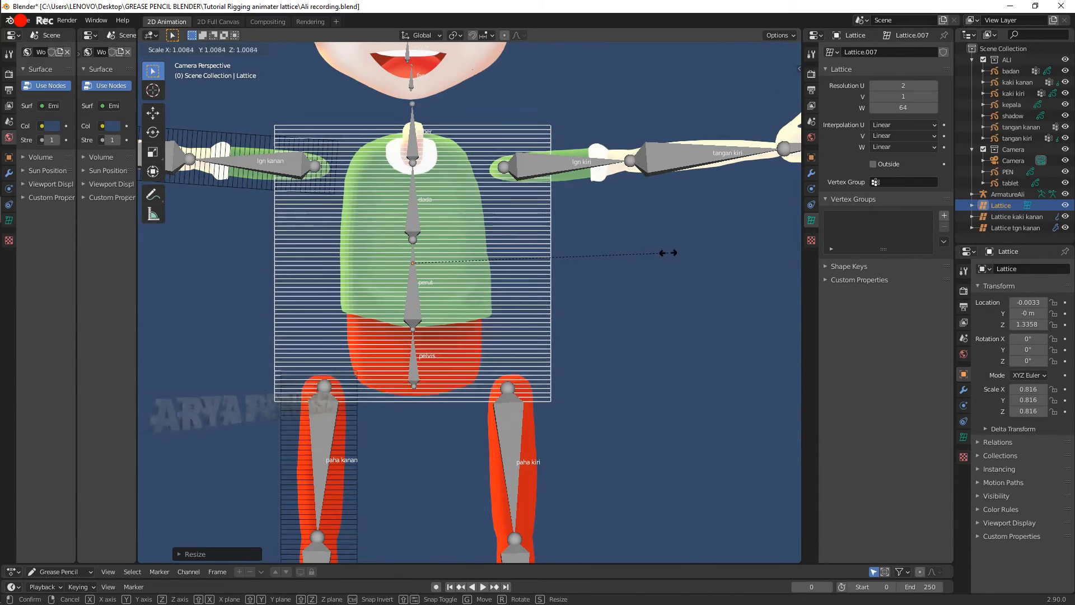
key(x)
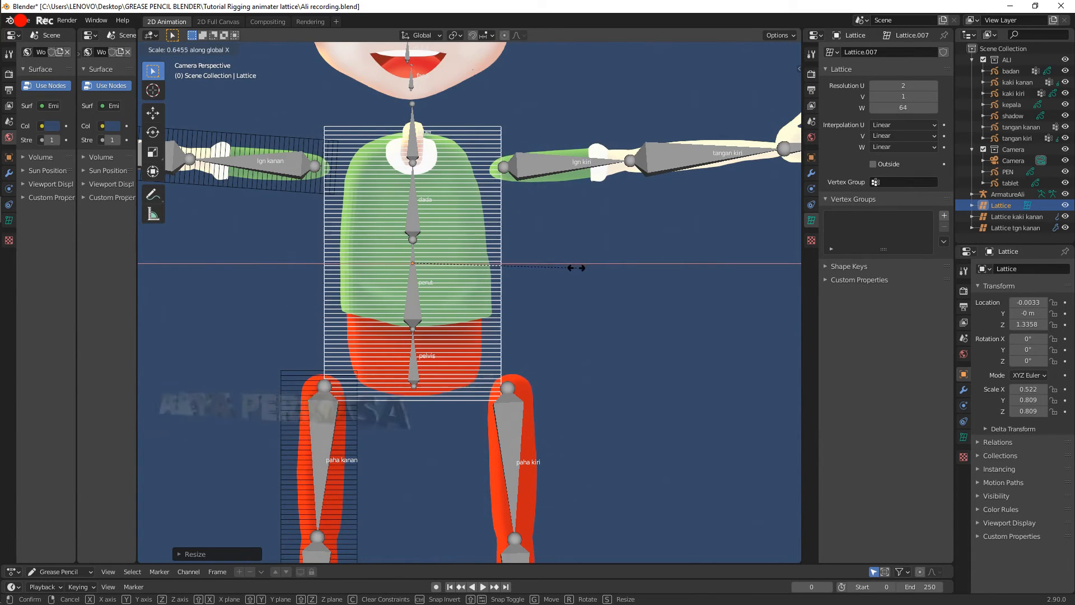
click(580, 270)
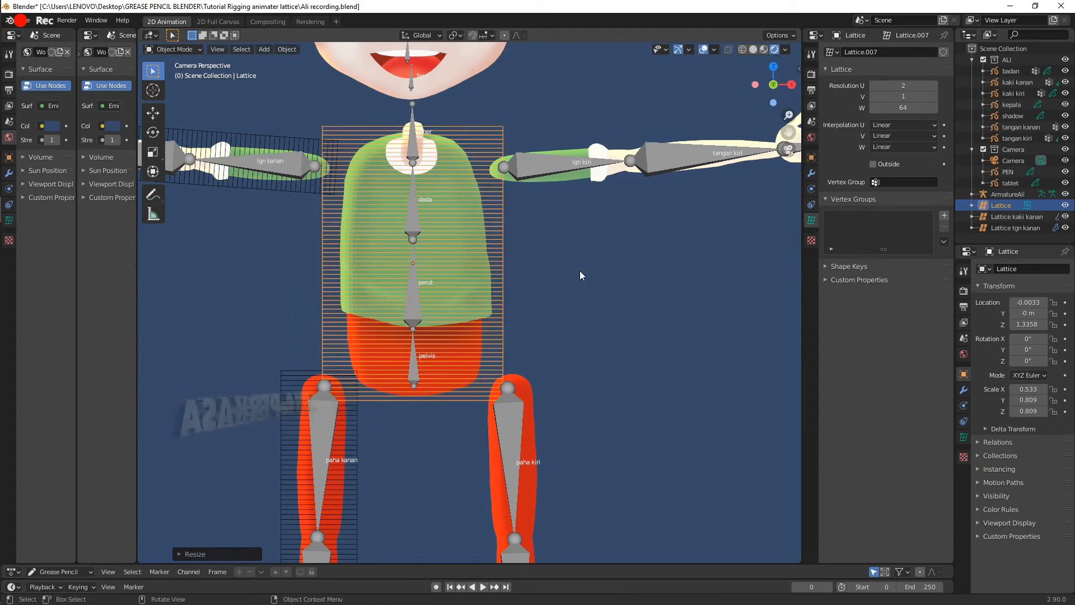
key(s)
key(z)
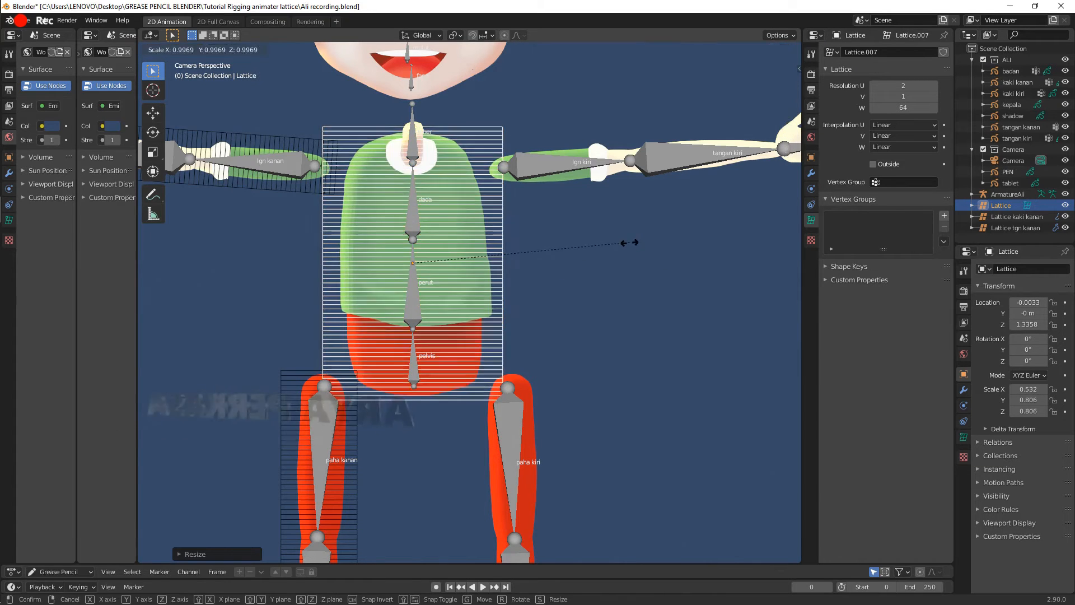
click(629, 252)
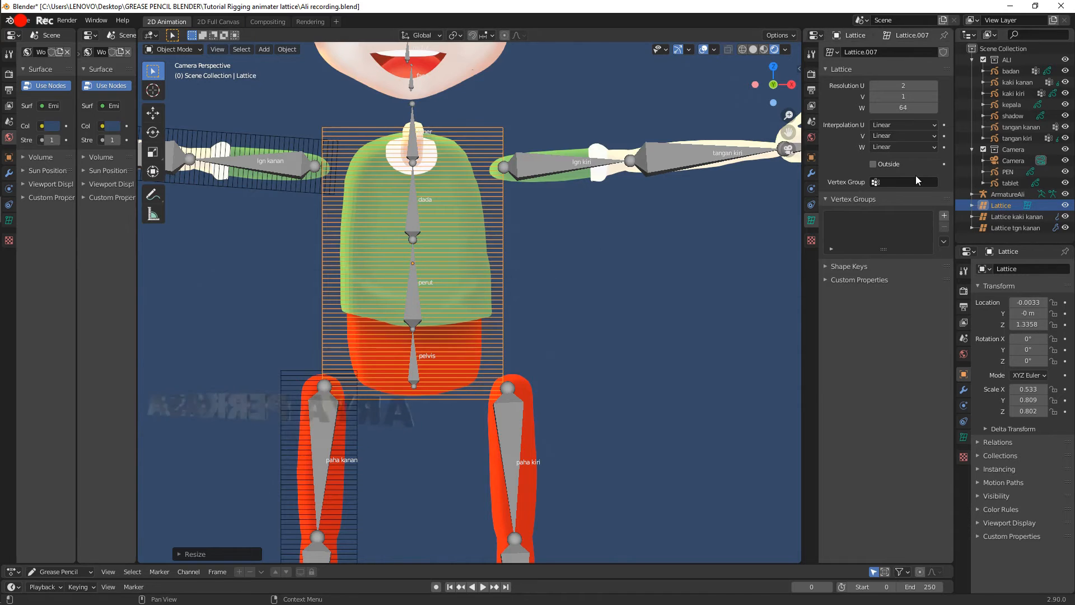
Add an Armature modifier to the torso lattice with ArmatureAli as its object
click(812, 174)
click(866, 54)
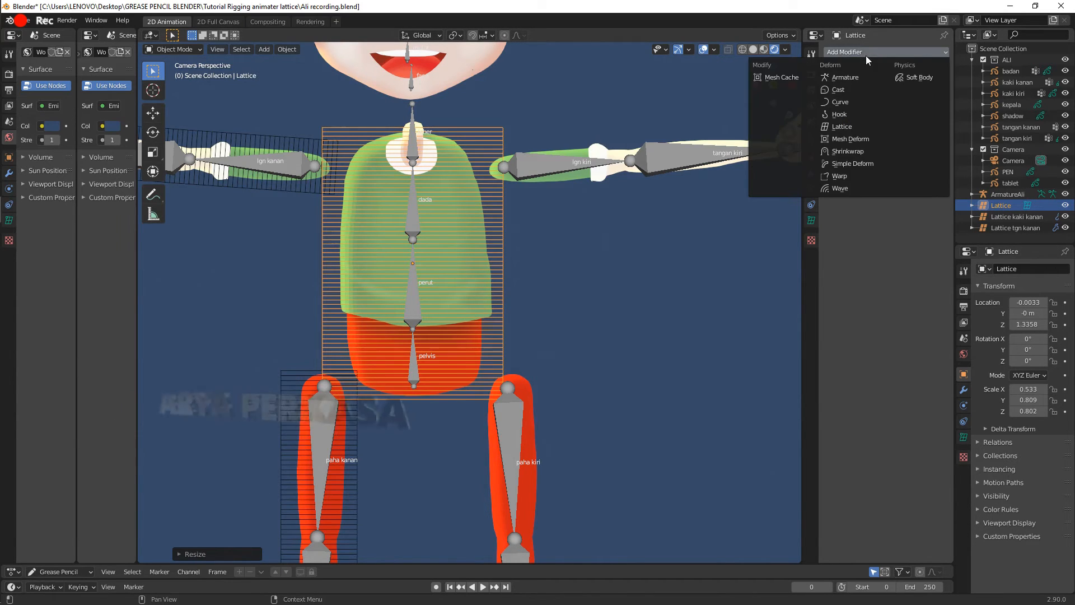
click(863, 78)
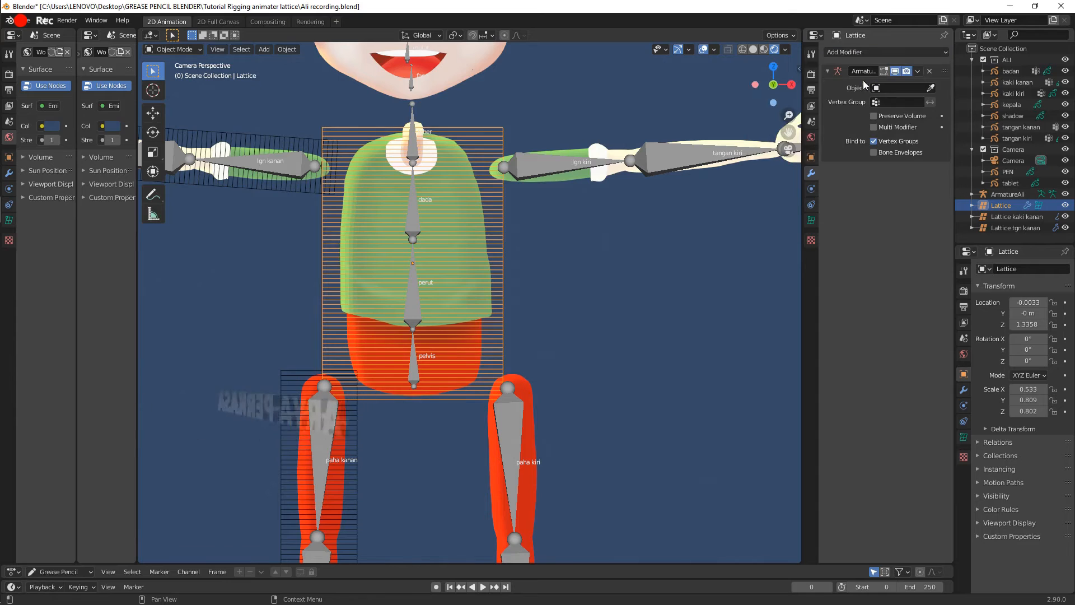
click(915, 91)
click(912, 109)
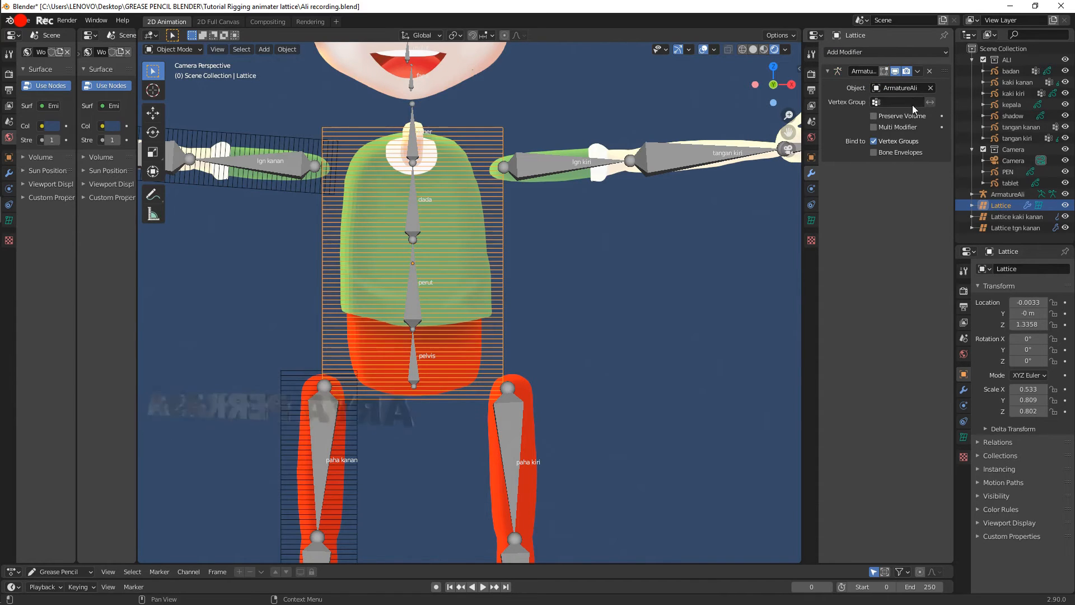
Add three vertex groups to the torso lattice
click(812, 220)
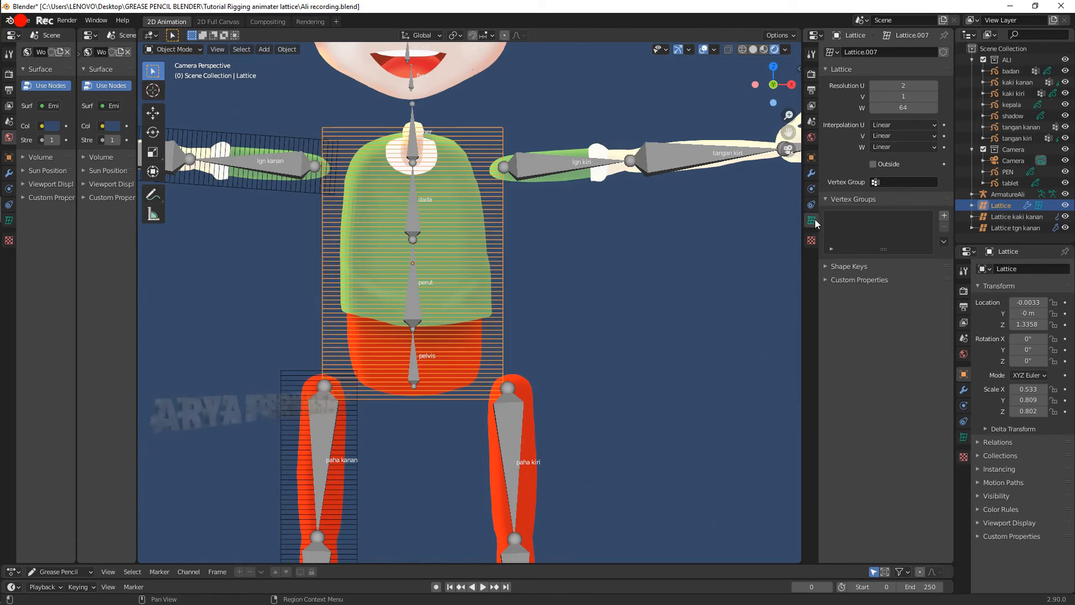
click(945, 216)
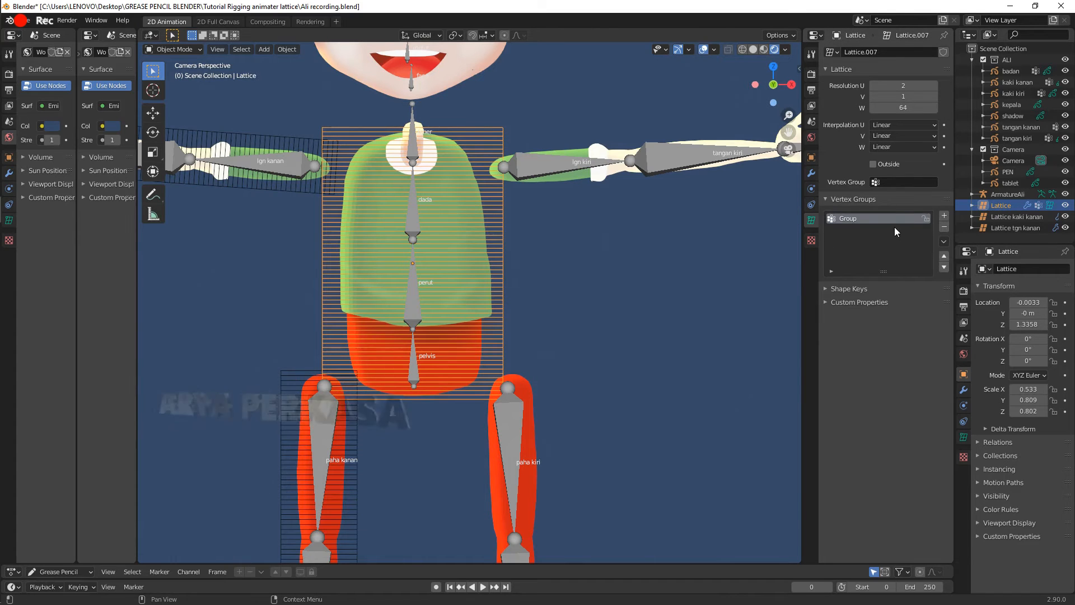
click(944, 216)
click(945, 215)
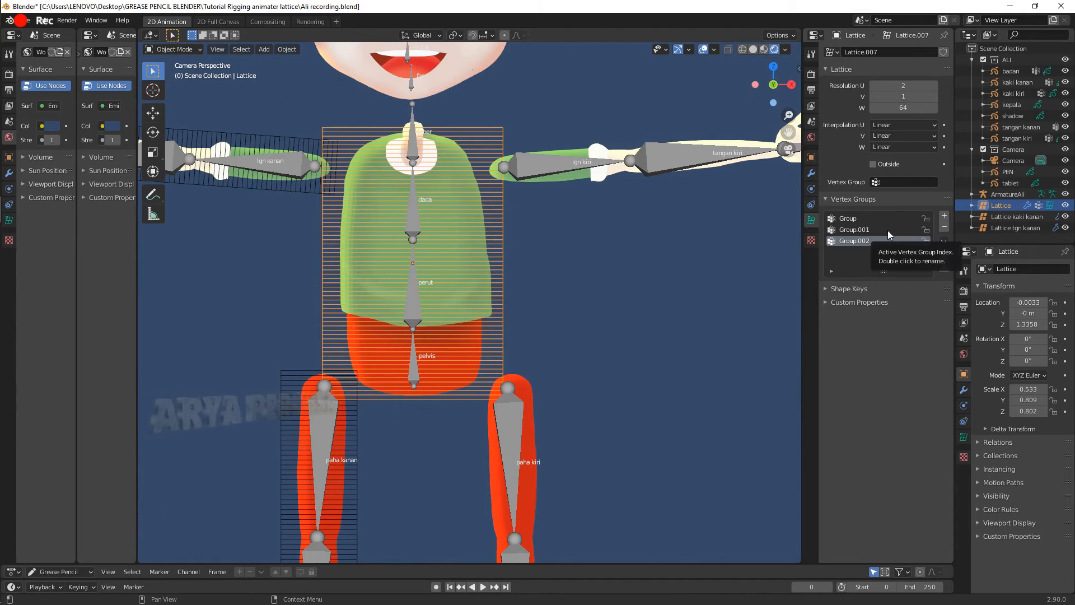
Rename the lattice's three vertex groups as dada, perut and pelvis, in list order
click(862, 218)
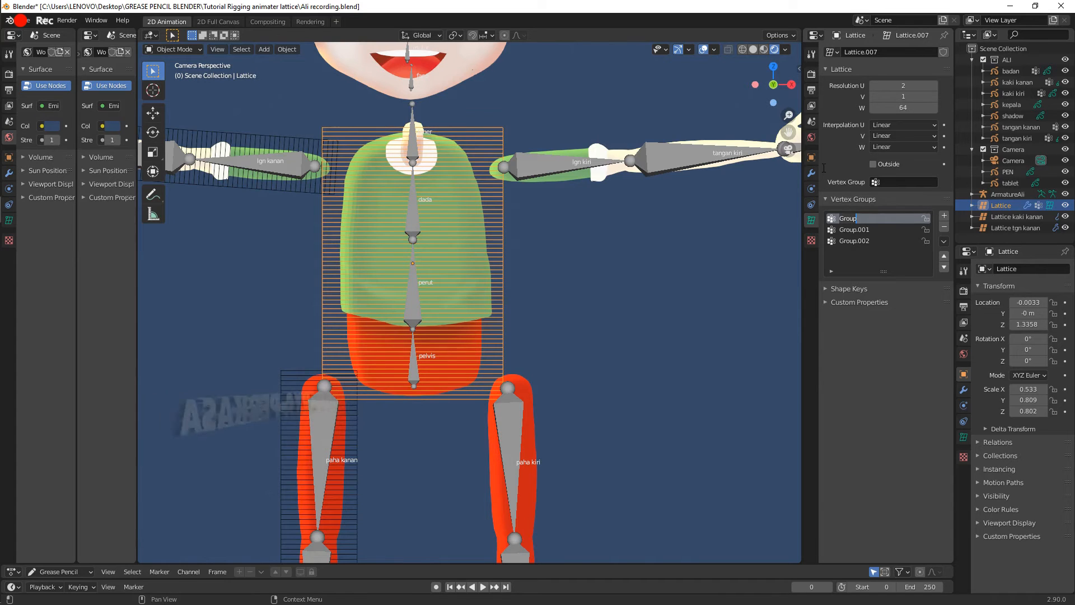
double_click(870, 230)
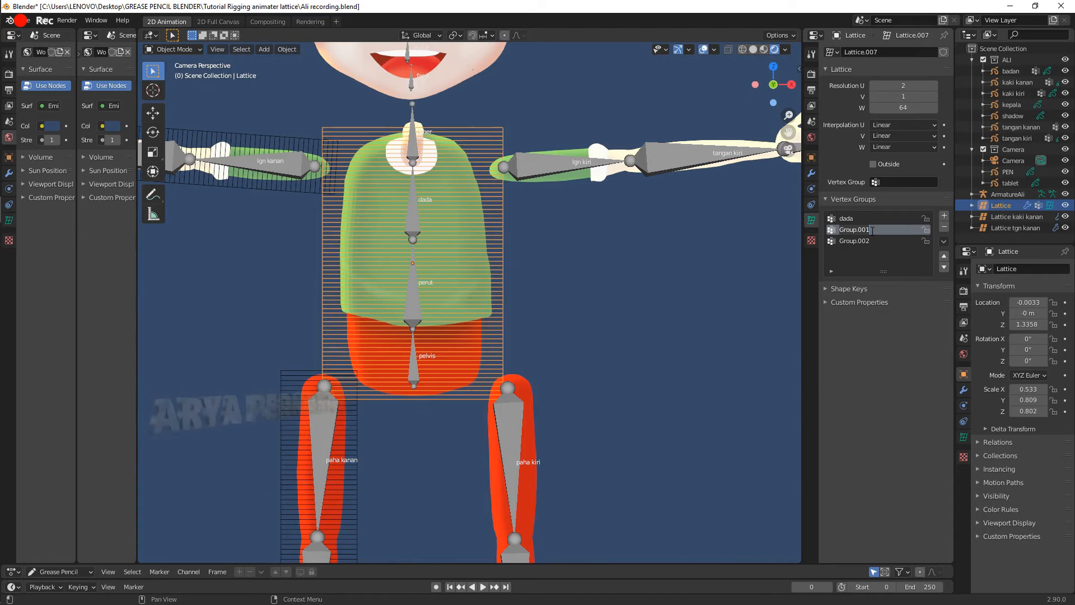
text(perut)
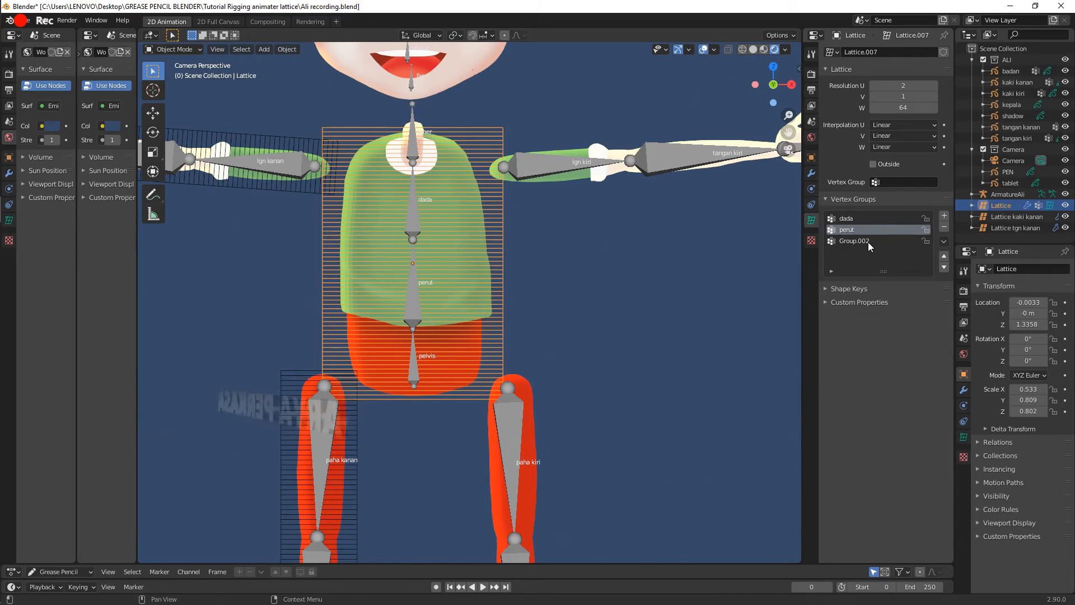
double_click(871, 242)
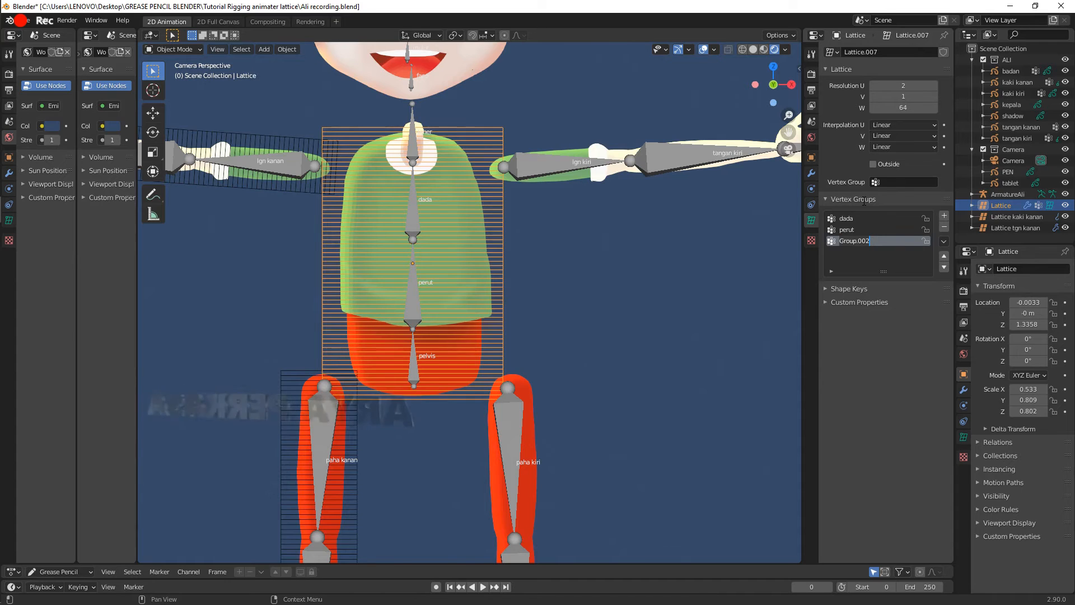
text(pelvis)
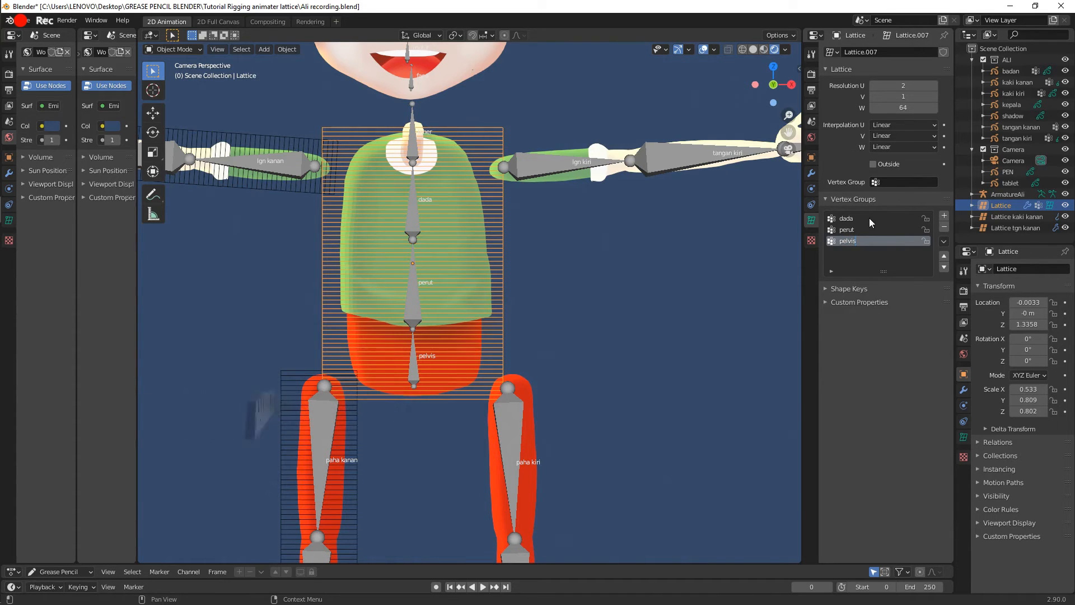
In Edit Mode, assign the torso lattice's upper points around the chest bone to the dada vertex group
click(867, 219)
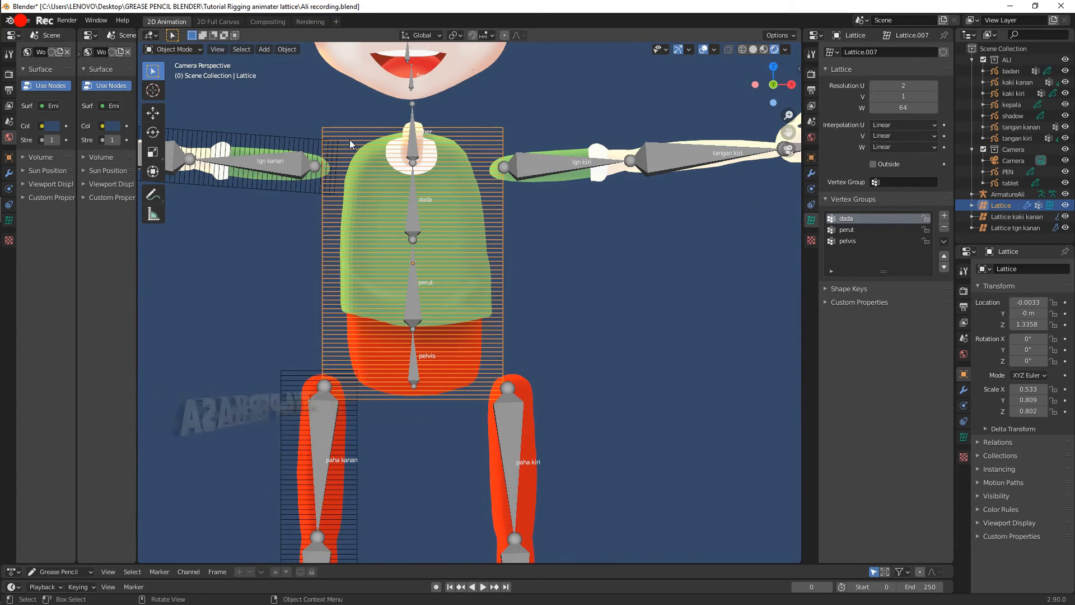
click(174, 50)
click(195, 75)
mouse_move(311, 108)
mouse_down()
mouse_move(415, 218)
mouse_move(496, 247)
mouse_move(515, 239)
mouse_up()
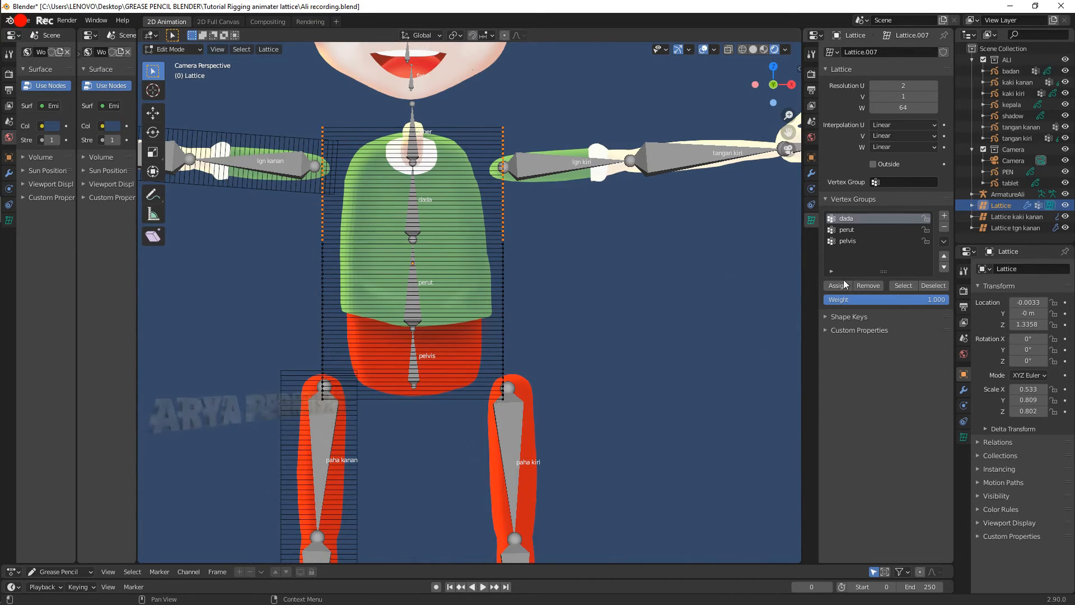
Assign the lattice's middle points alongside the belly bone to the perut vertex group
click(850, 231)
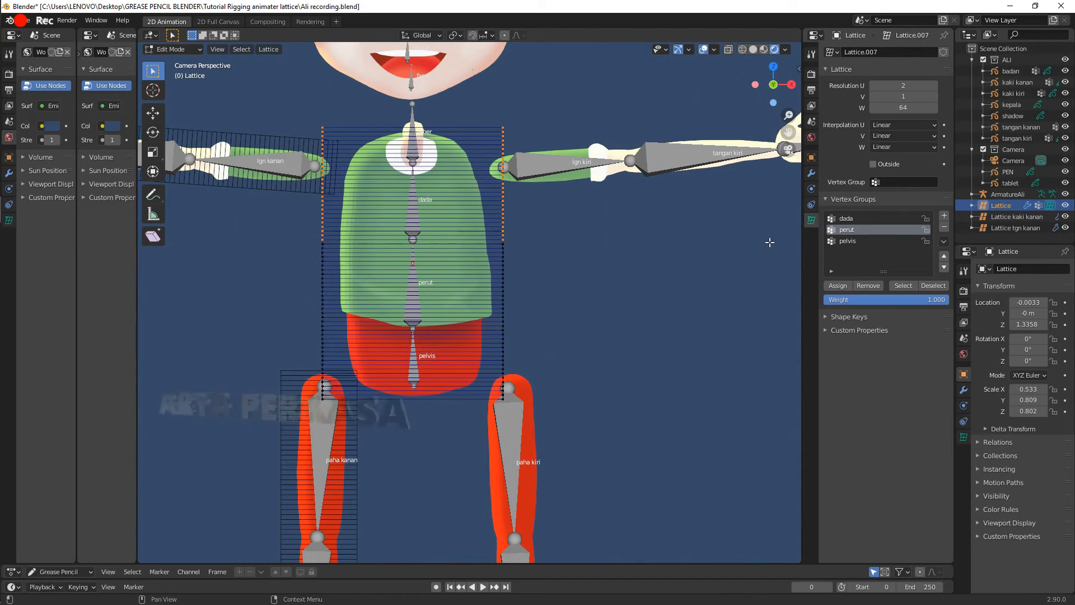
drag(319, 242, 523, 326)
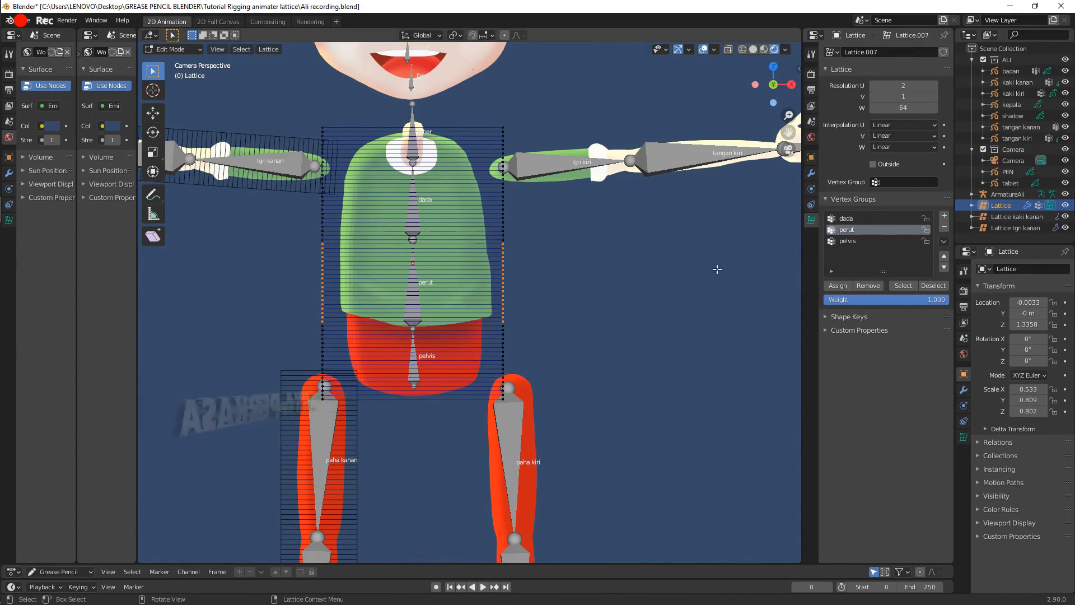
click(838, 286)
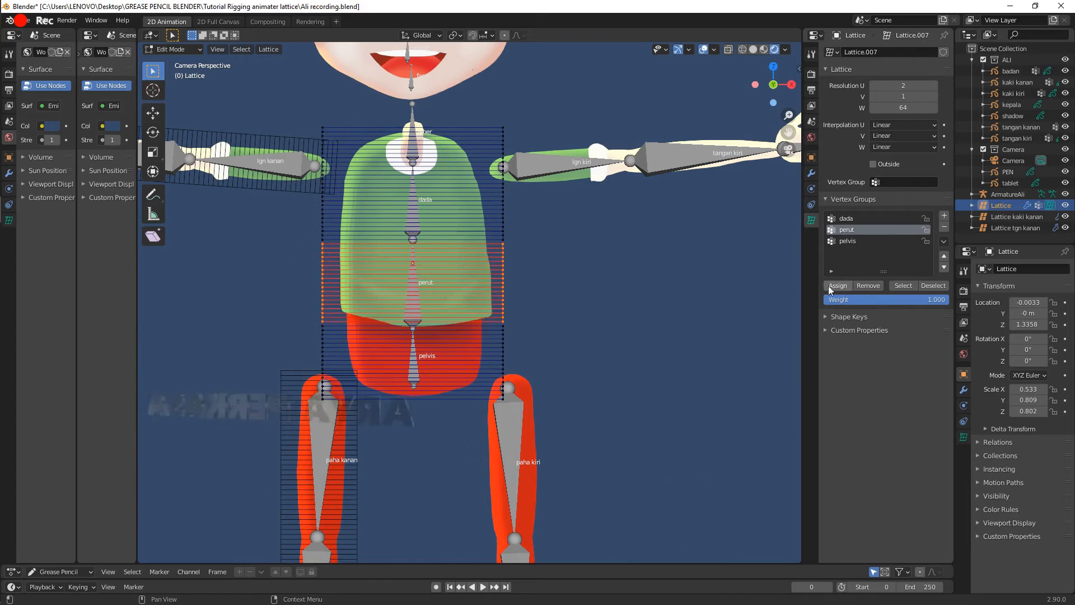
Assign the lattice's lowest points around the hip bone to the pelvis vertex group and return to Object Mode
drag(508, 324, 340, 394)
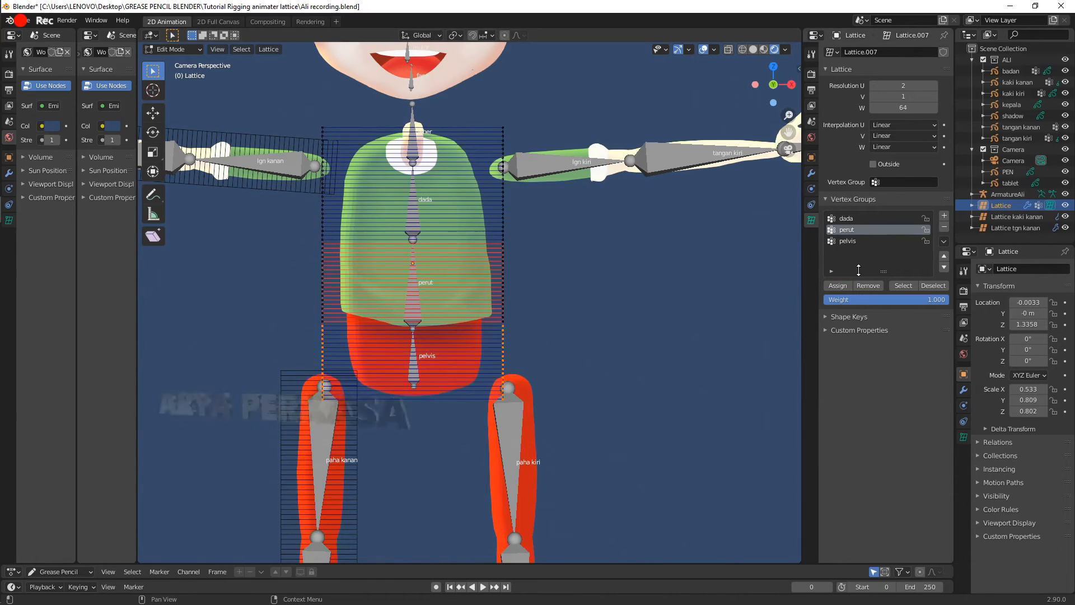
click(848, 241)
click(839, 288)
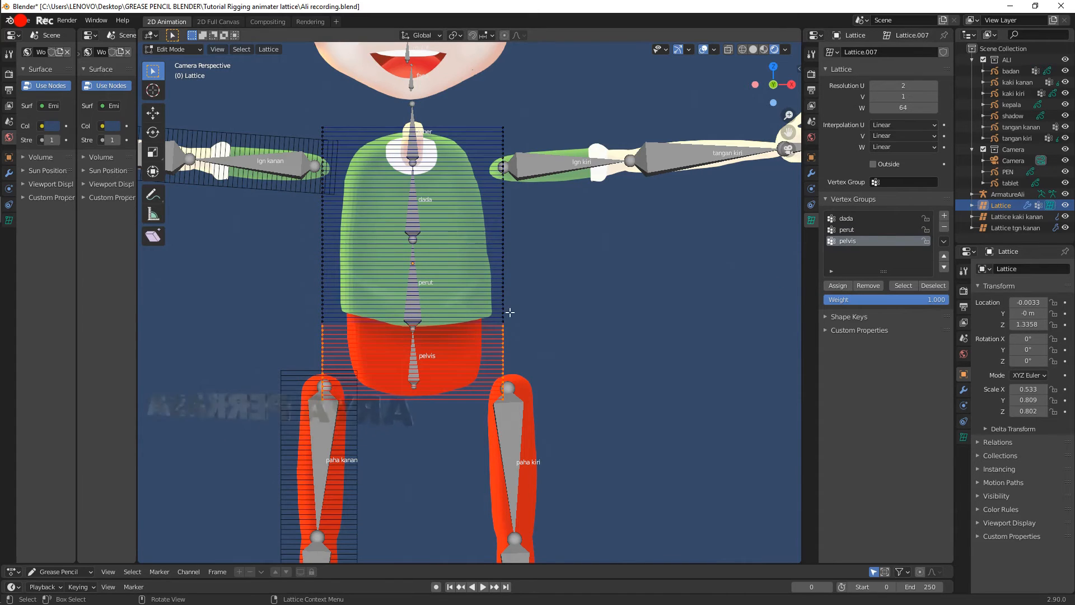
click(172, 49)
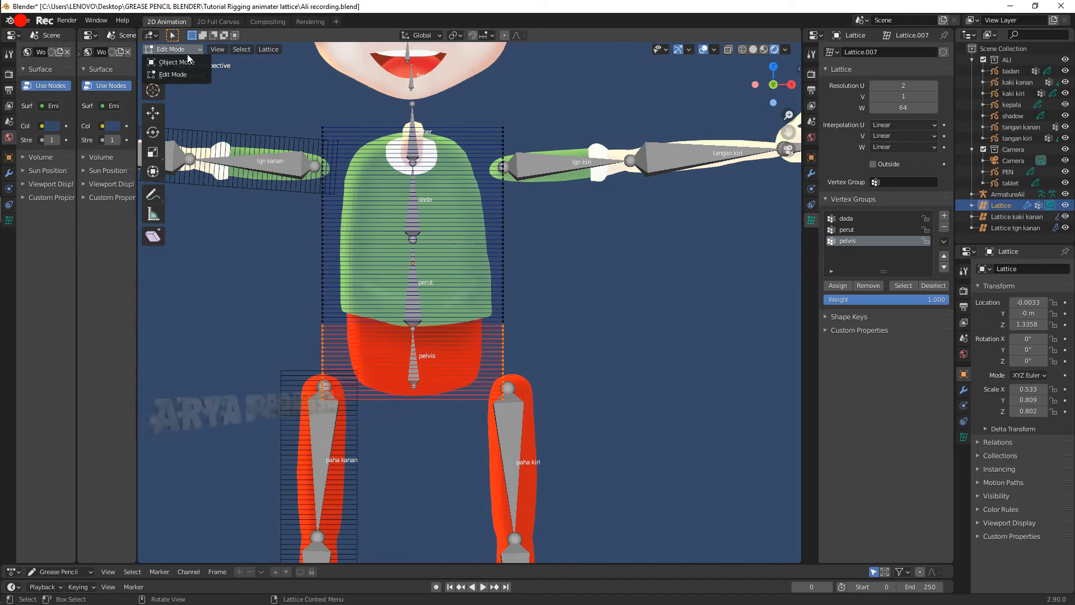
click(195, 63)
Recreate the vertex group on the badan grease pencil object and assign all of its editable strokes to it
click(392, 143)
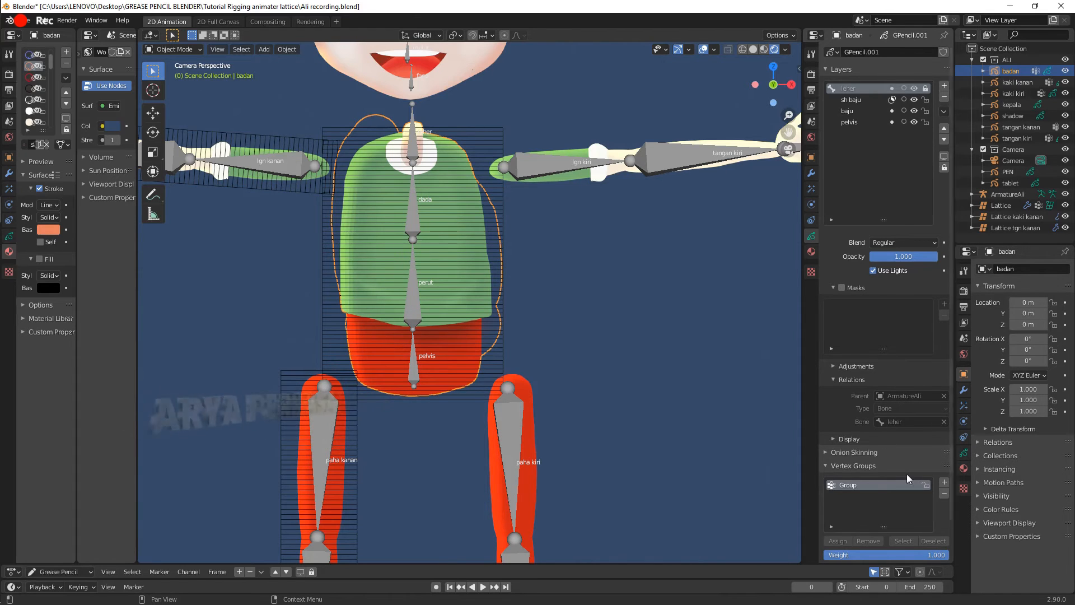
click(944, 494)
click(944, 482)
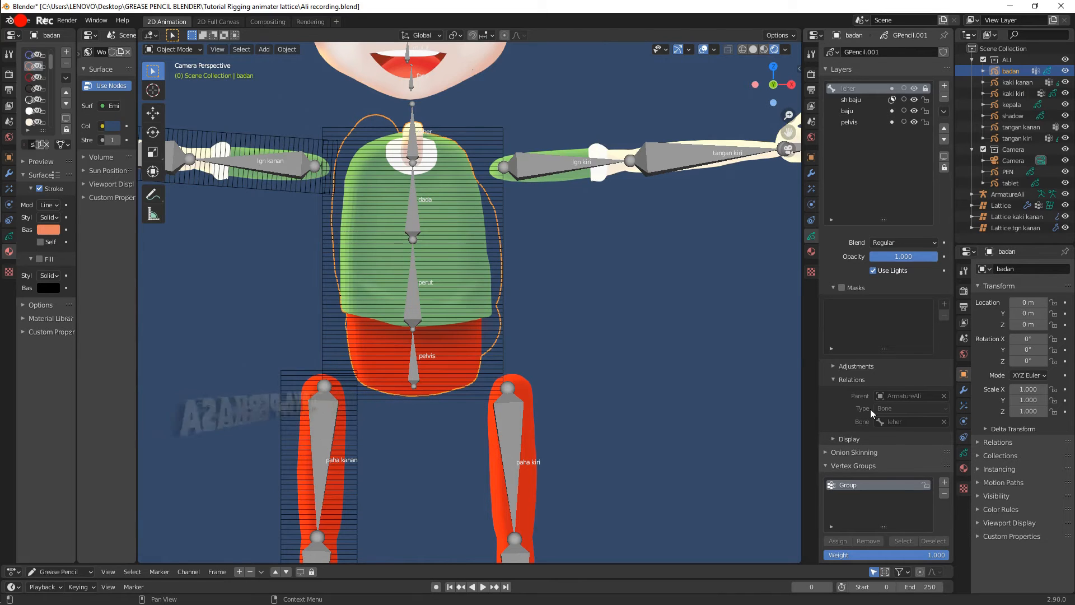
click(188, 49)
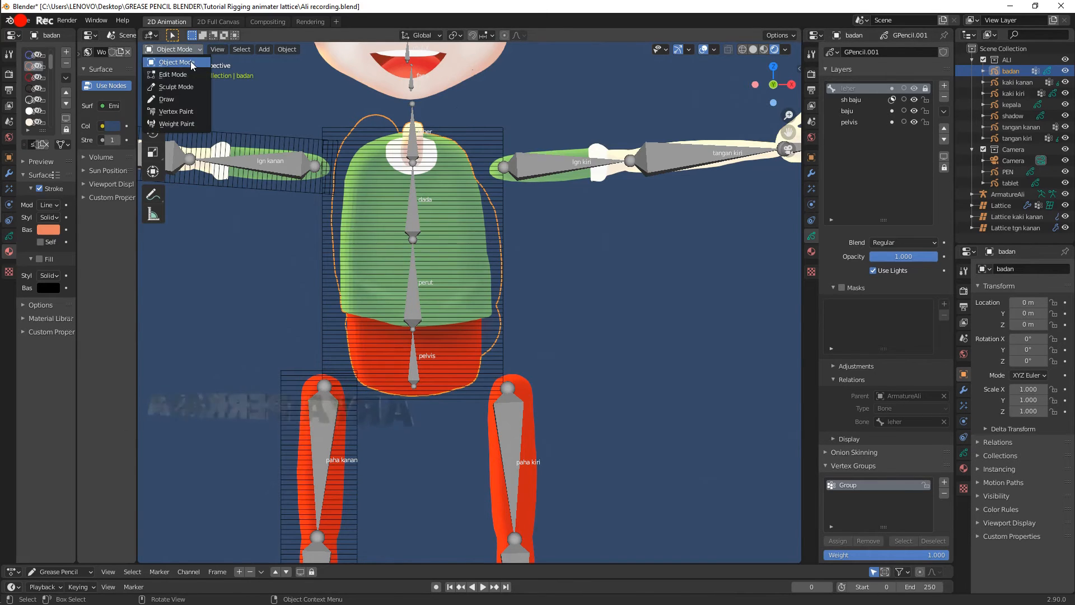
click(174, 74)
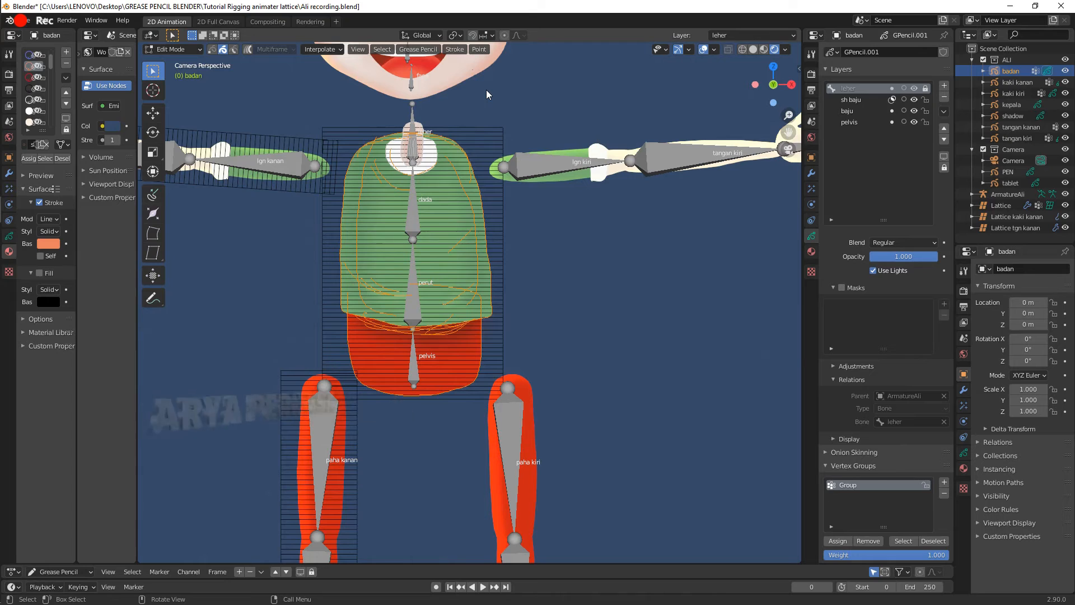
drag(518, 100, 259, 562)
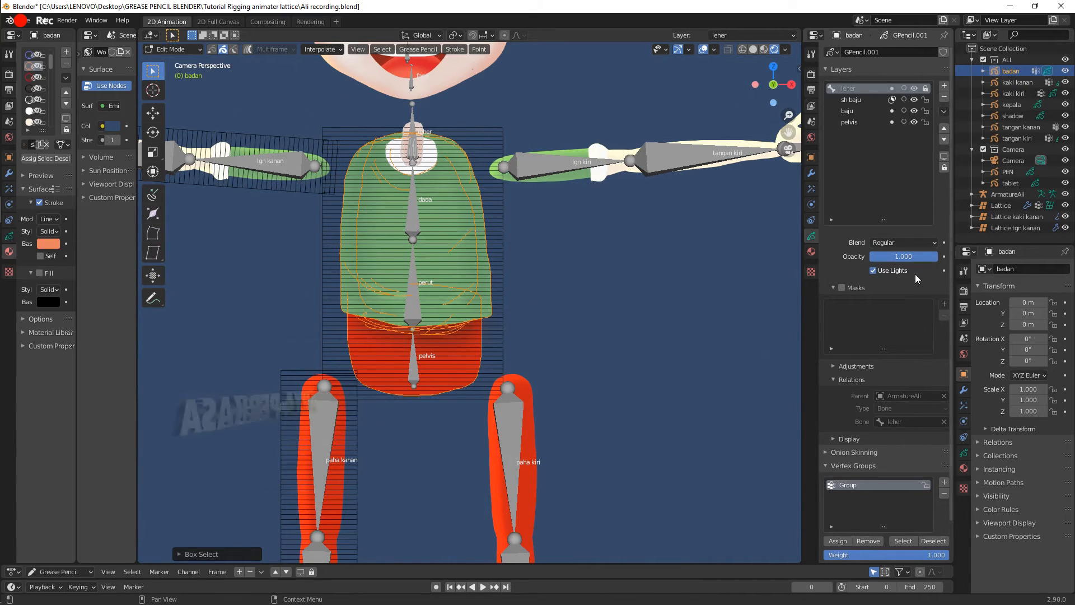
click(846, 541)
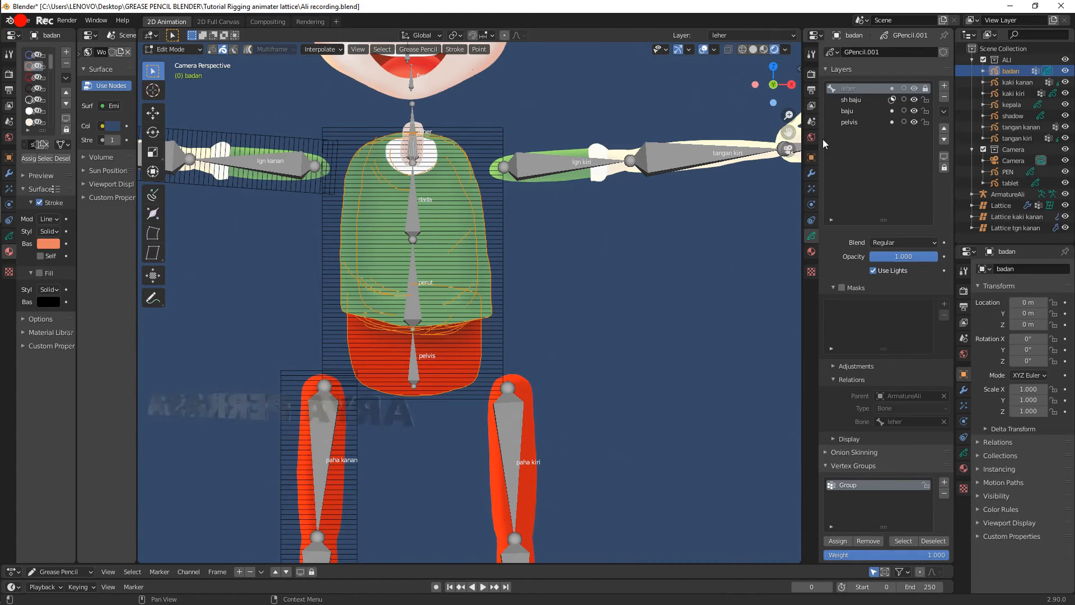
Set badan's Lattice modifier to use the object Lattice and the vertex group Group
click(812, 189)
click(813, 235)
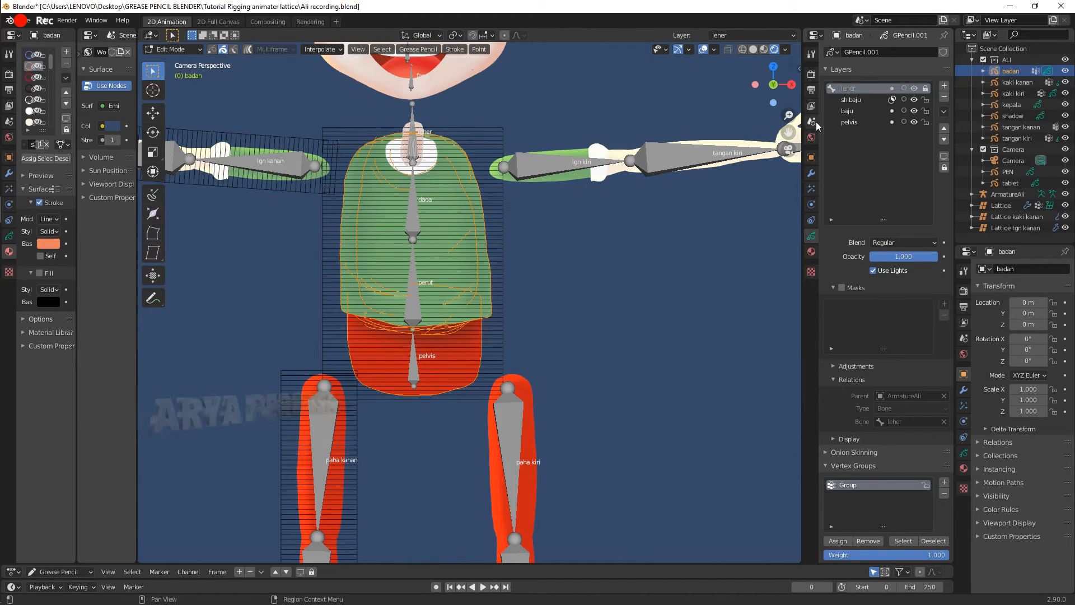
click(811, 173)
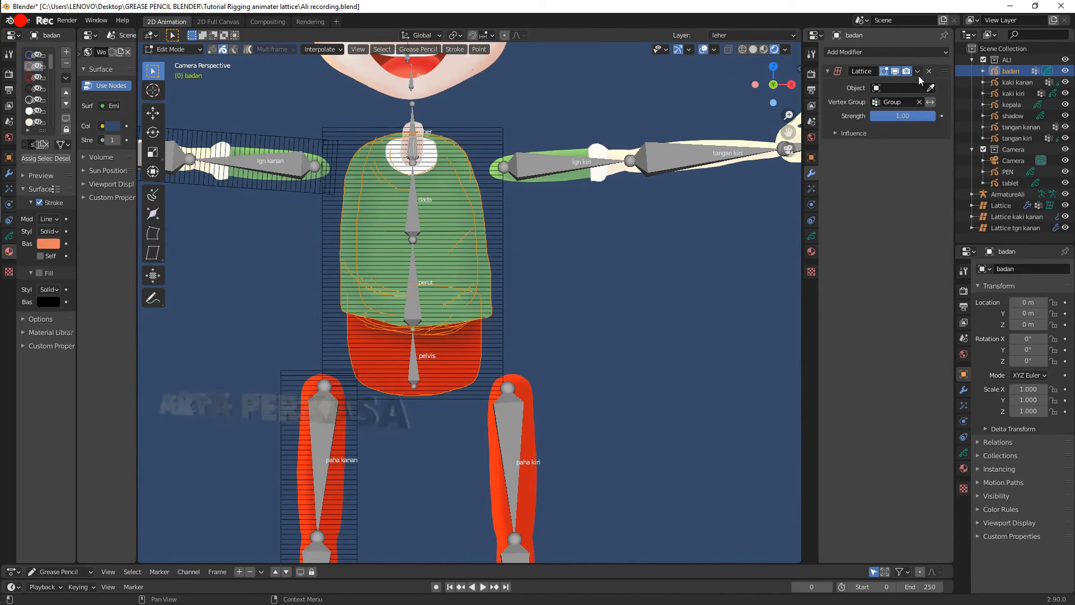
click(910, 88)
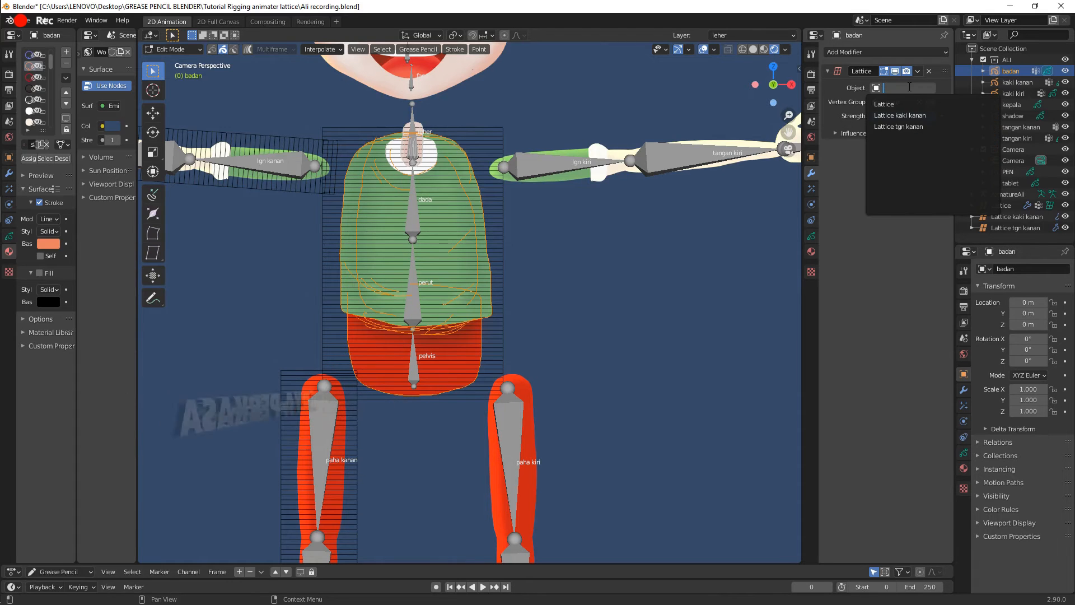
click(890, 104)
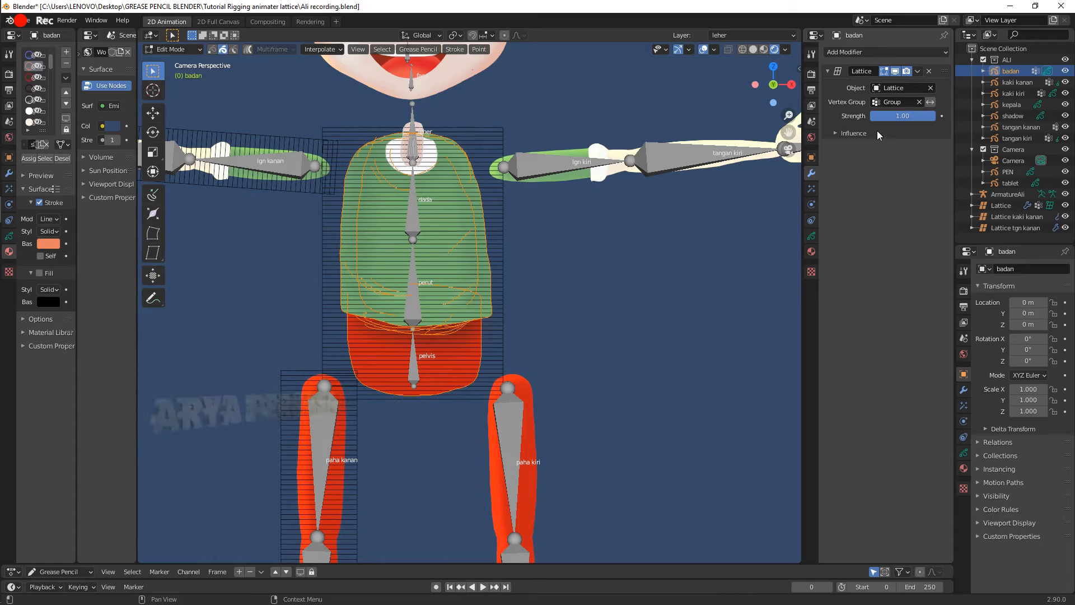
click(910, 103)
click(896, 115)
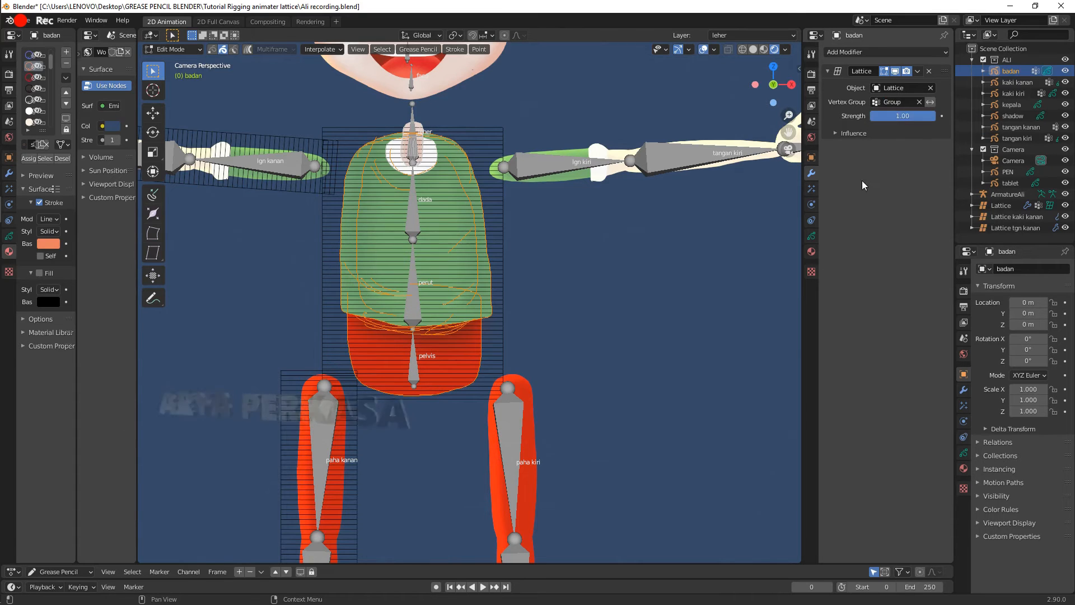
Unlock the leher layer of the badan object and return to Object Mode
click(813, 238)
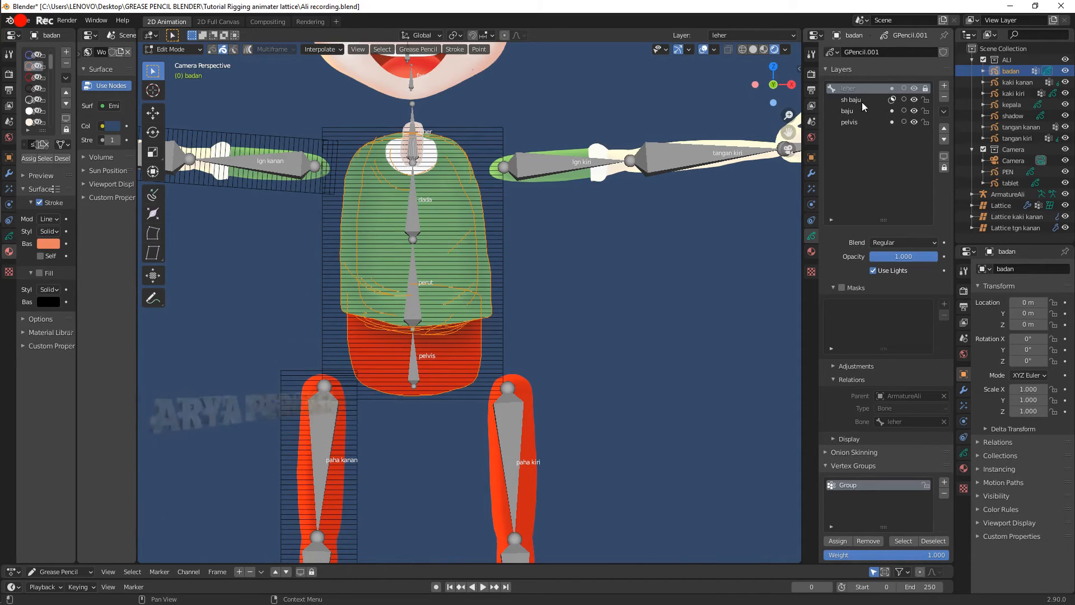
click(812, 250)
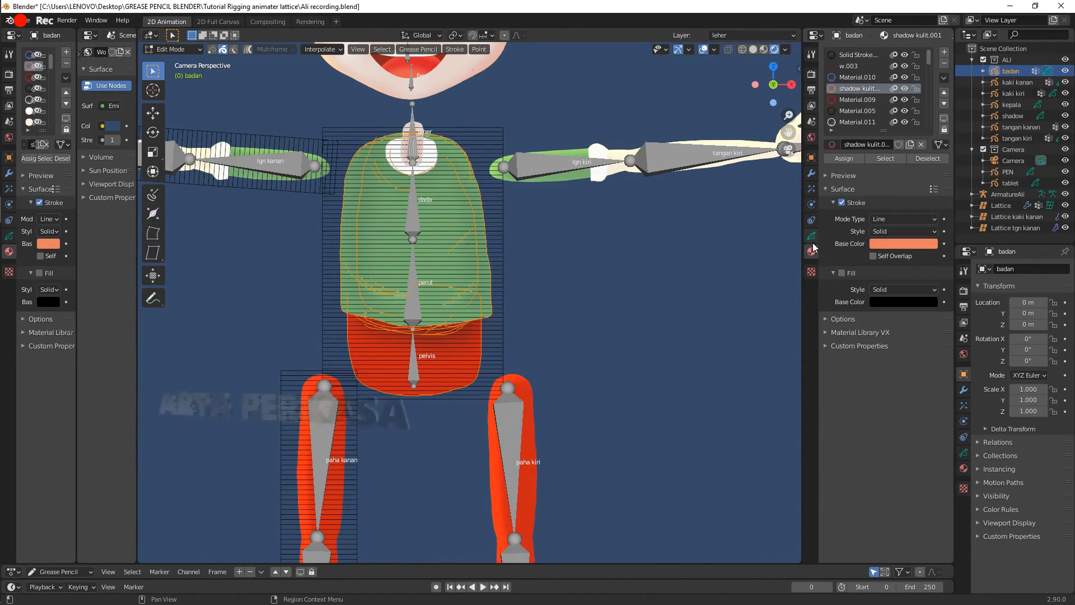
click(812, 236)
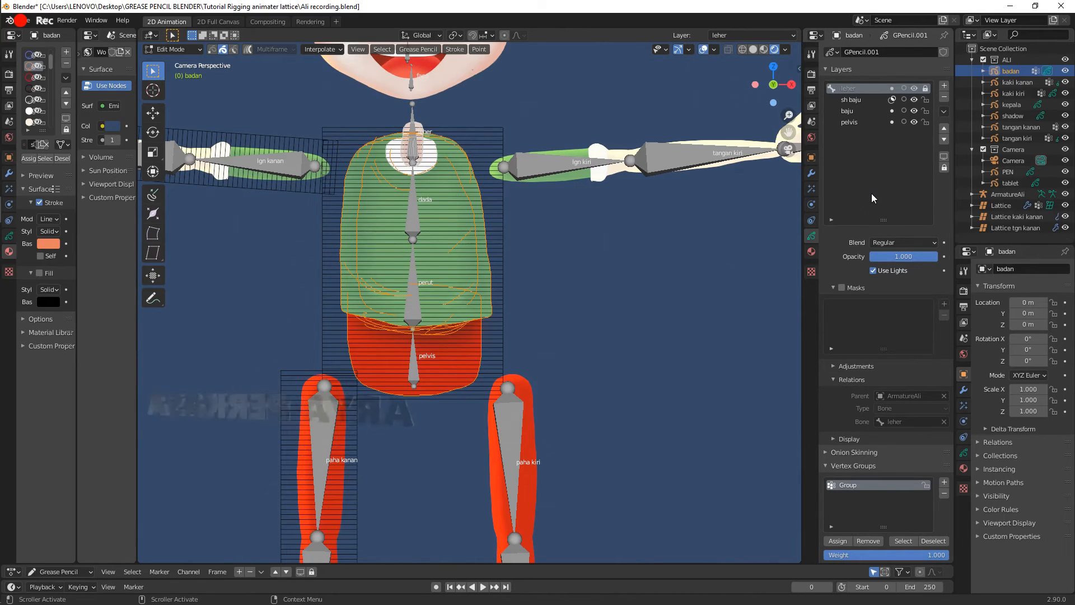
click(925, 89)
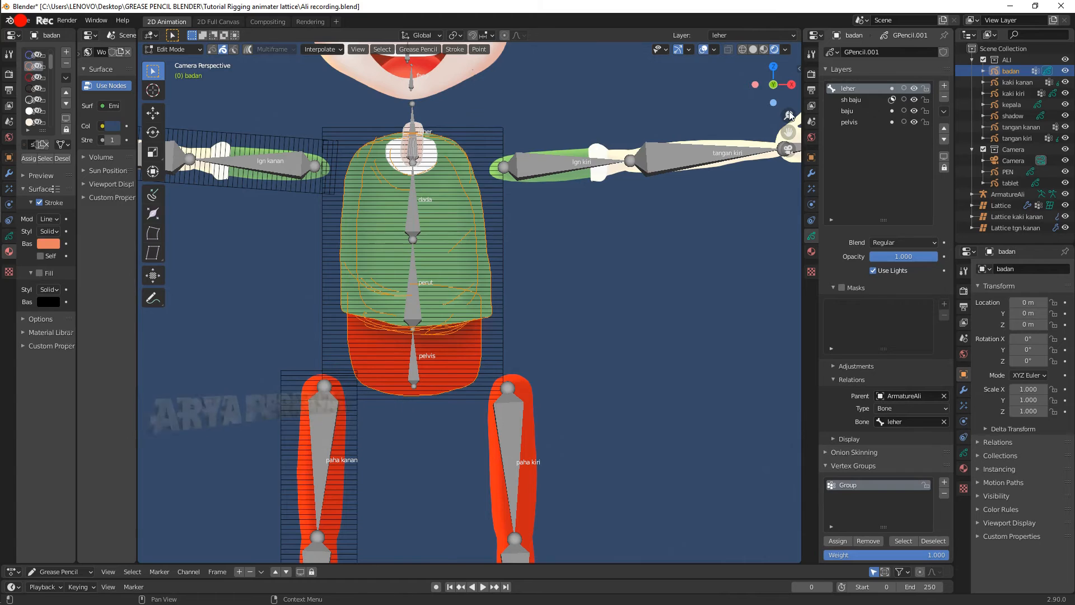
click(190, 52)
click(179, 63)
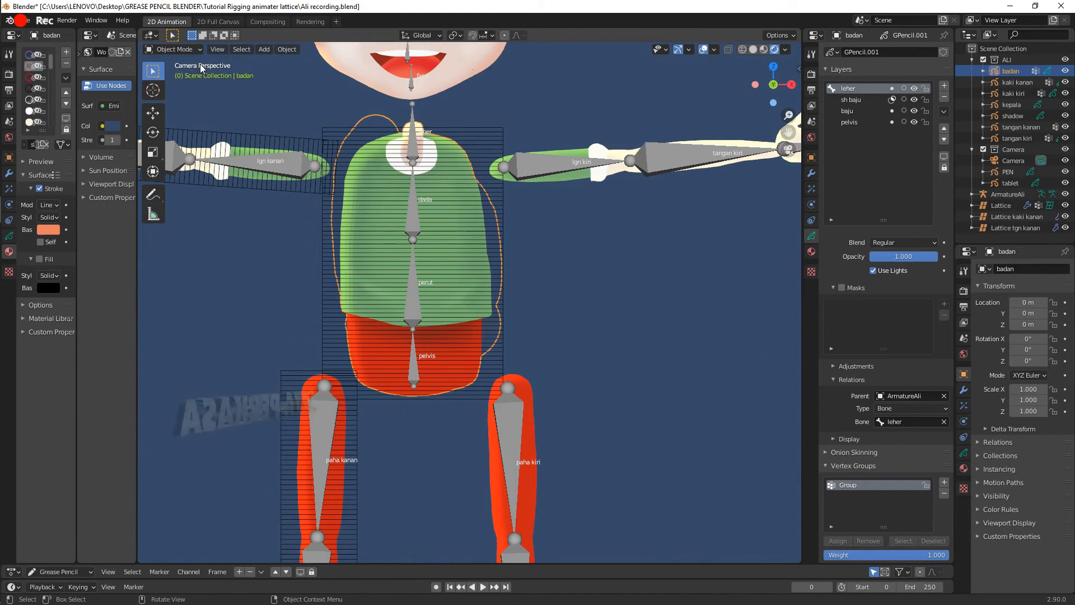
Set the Bendy Bones segments of the armature's paha kiri bone to 32
click(420, 219)
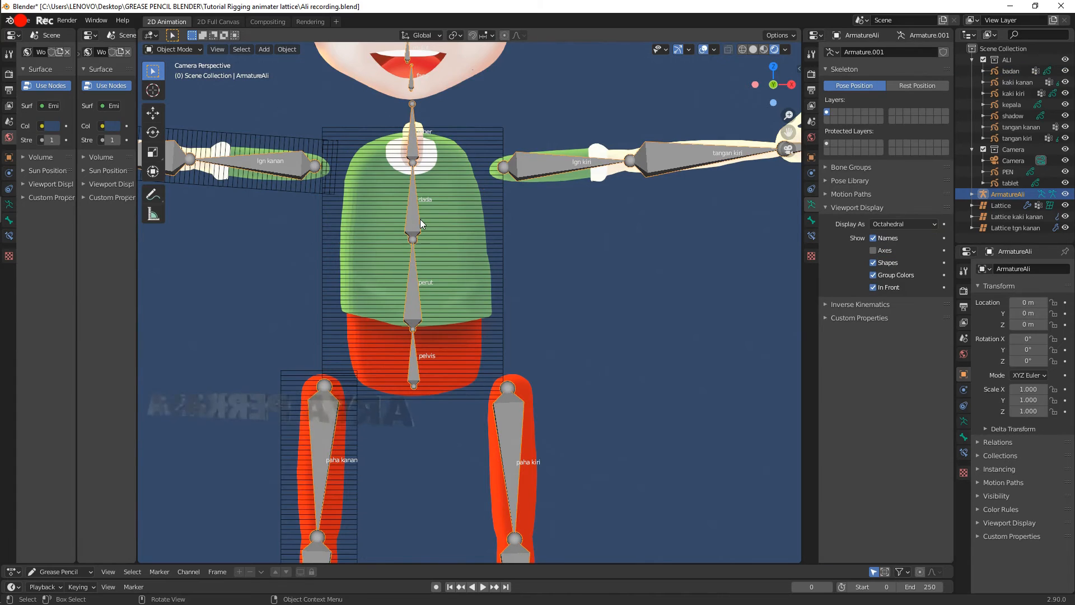
click(812, 220)
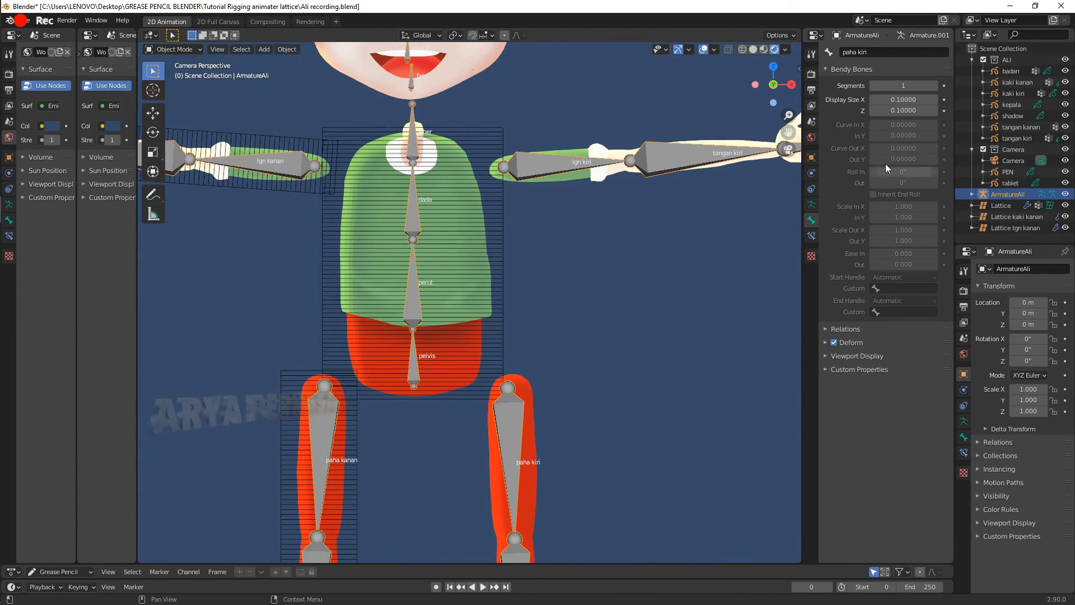
drag(893, 87, 935, 87)
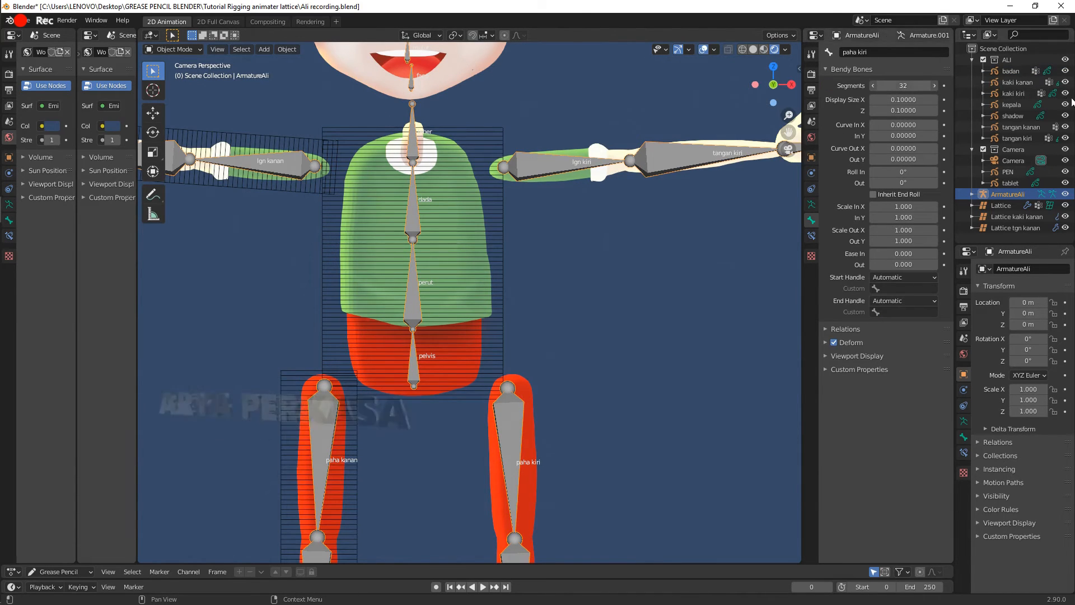
click(422, 355)
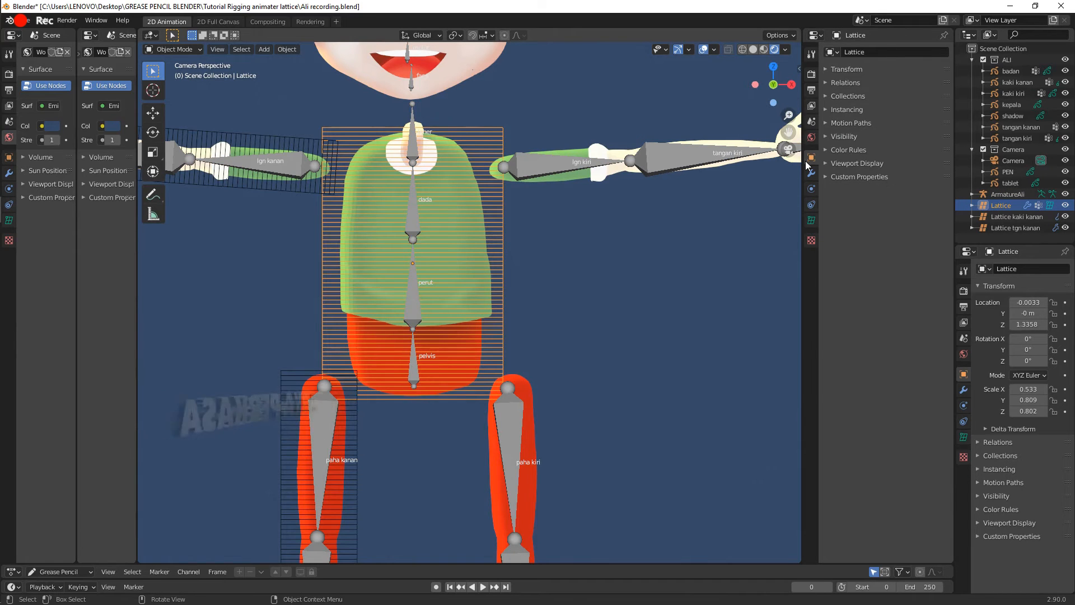
key(ctrl+z)
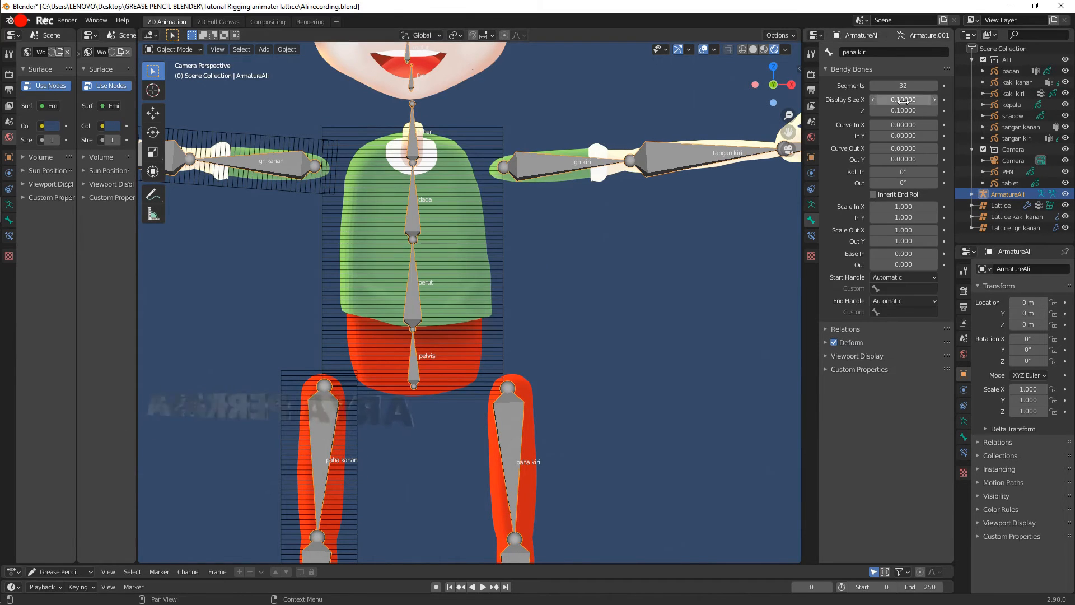
click(413, 297)
click(414, 298)
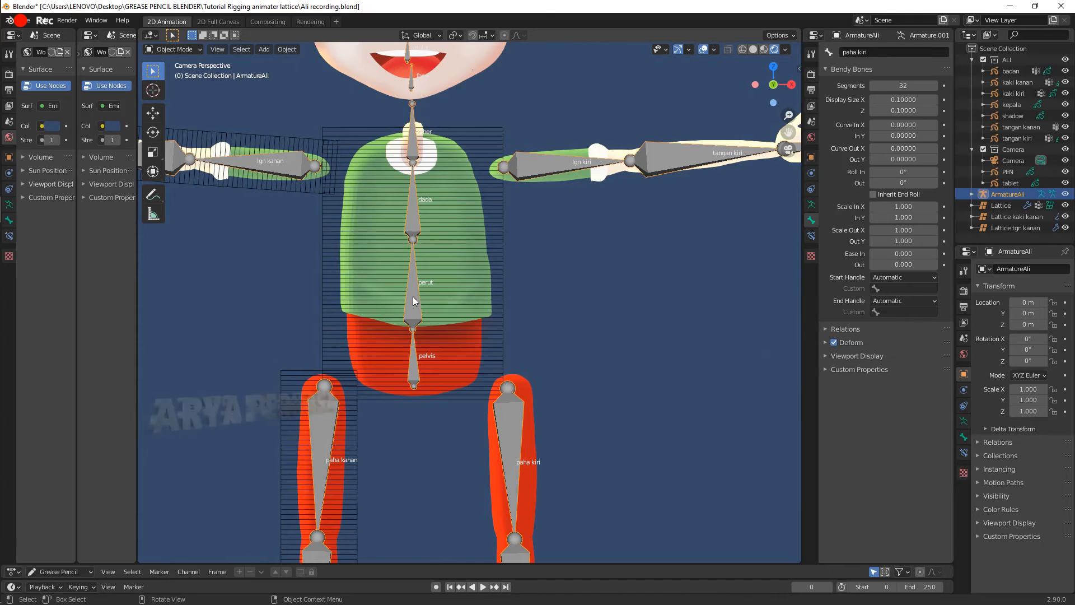
Select the armature's dada bone, enter Pose Mode and set its Bendy Bones segments to 32
click(185, 49)
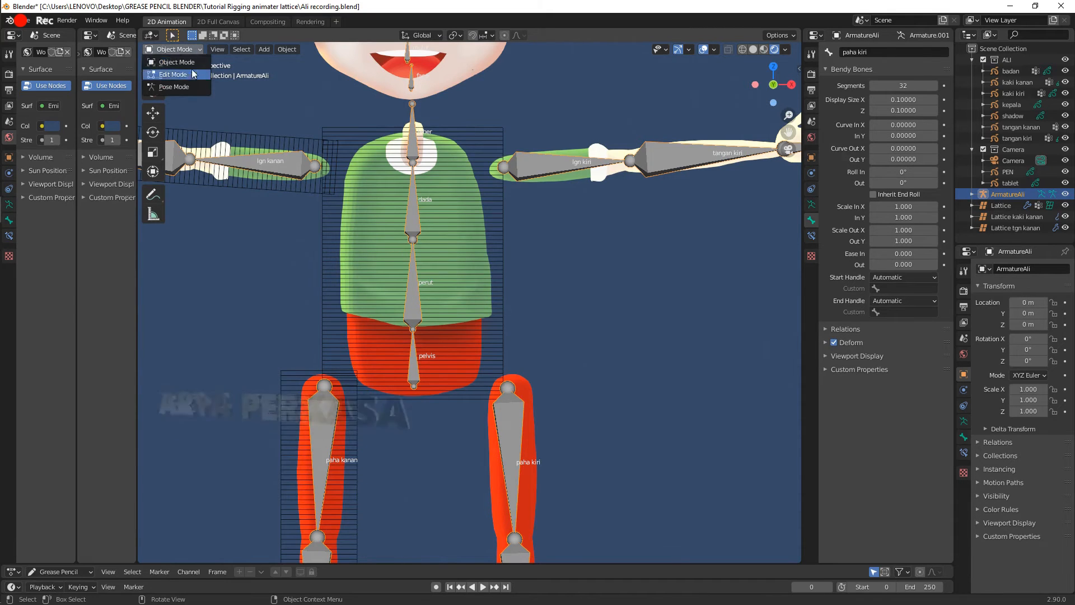
click(168, 74)
click(396, 226)
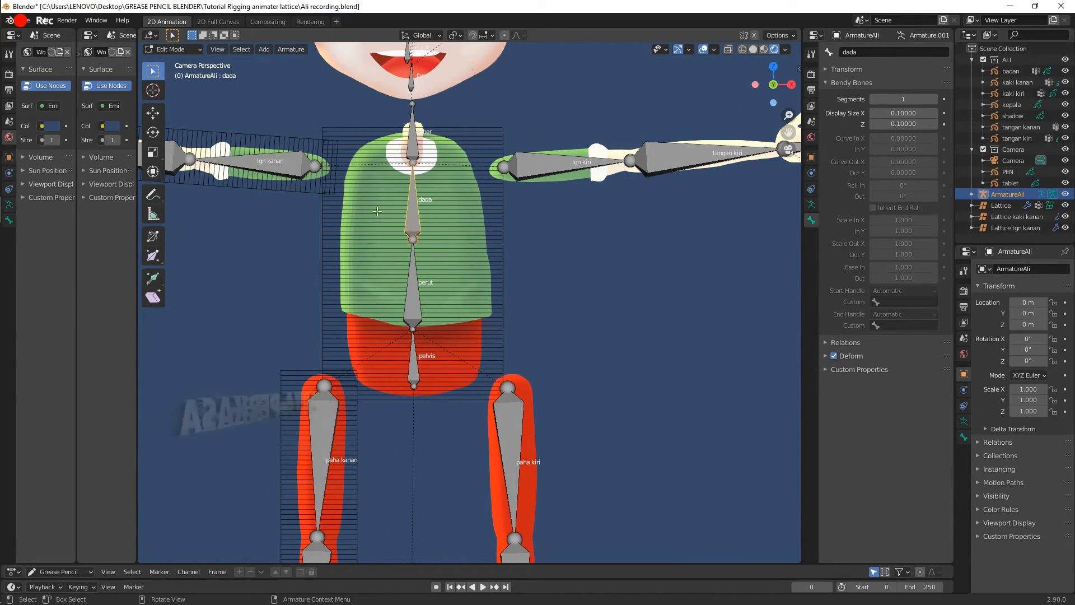
click(172, 50)
click(180, 86)
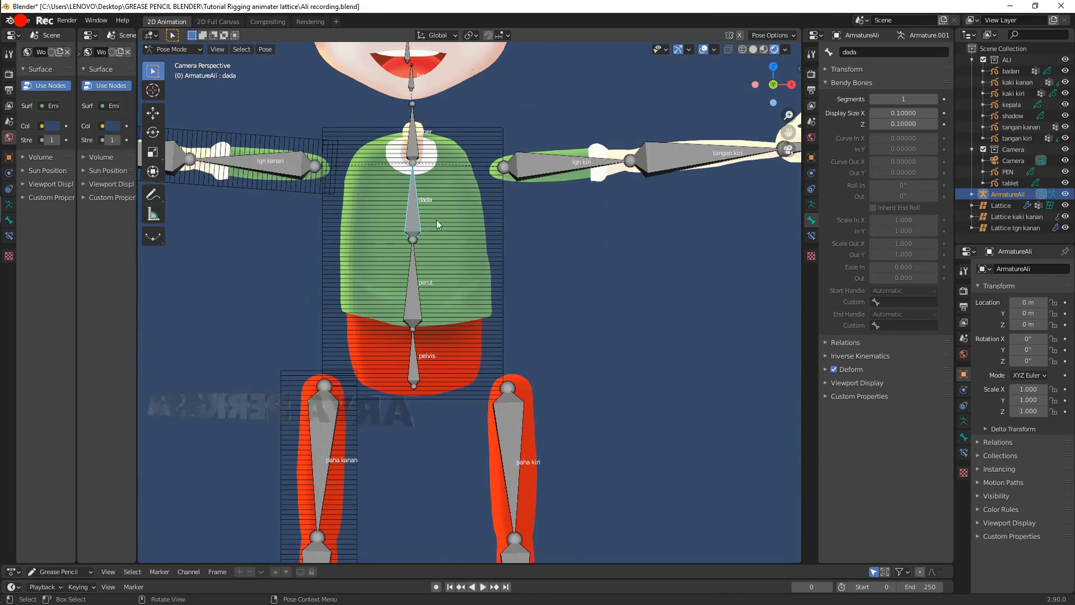
drag(895, 100, 966, 102)
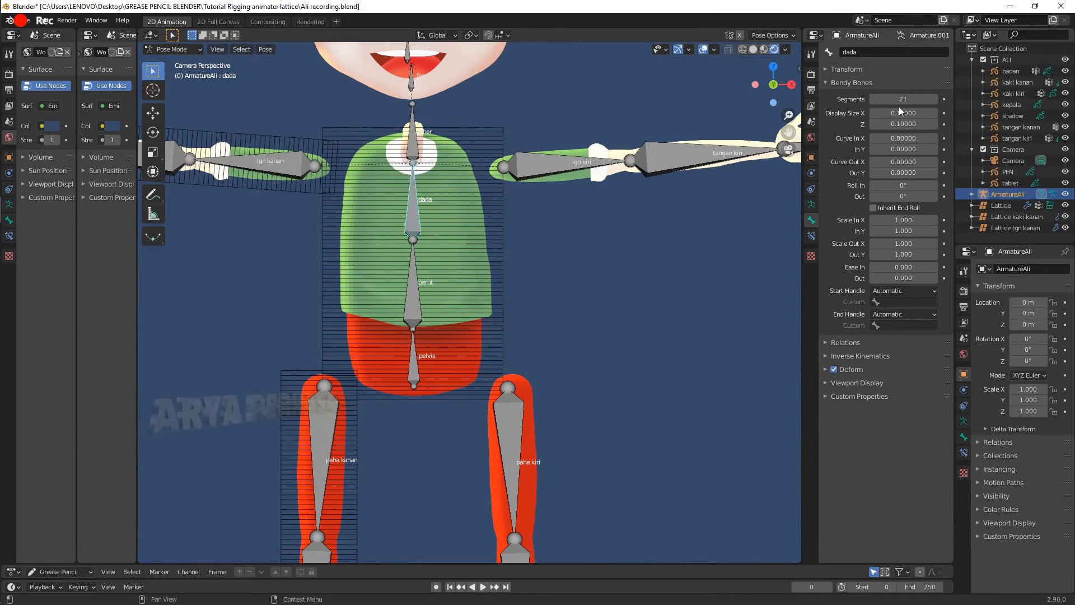
drag(901, 101, 924, 100)
Test how the torso lattice bends by rotating the dada and leher bones, cancelling each rotation
click(435, 280)
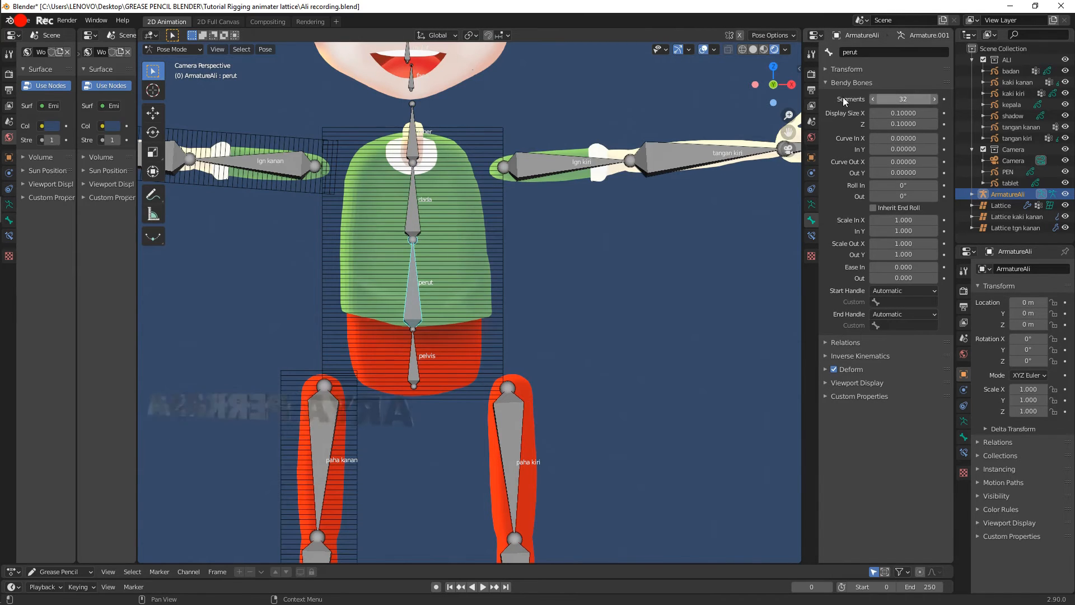
click(420, 205)
key(r)
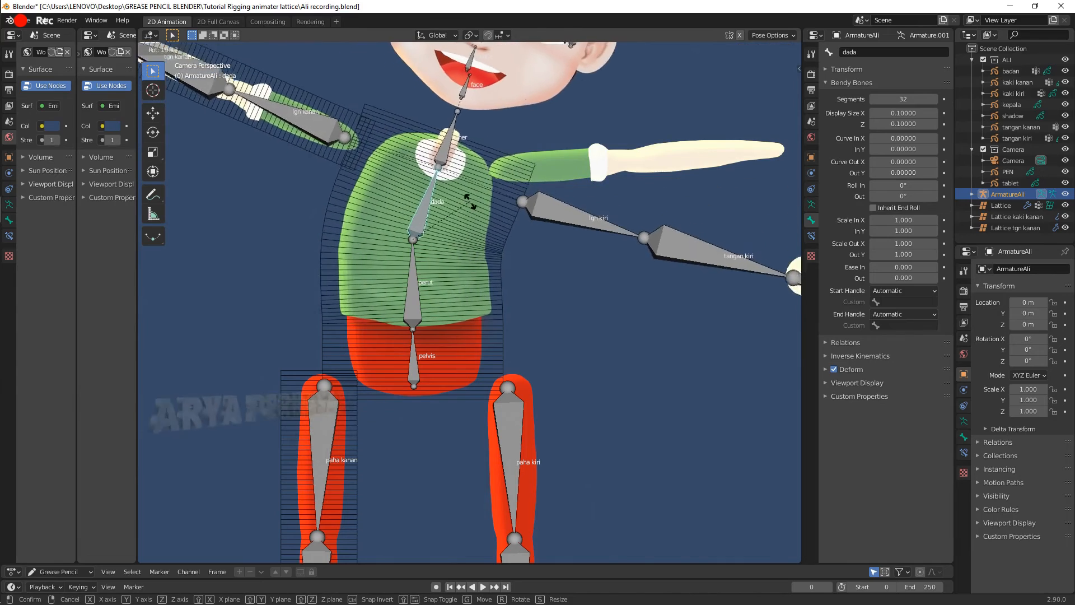
right_click(436, 161)
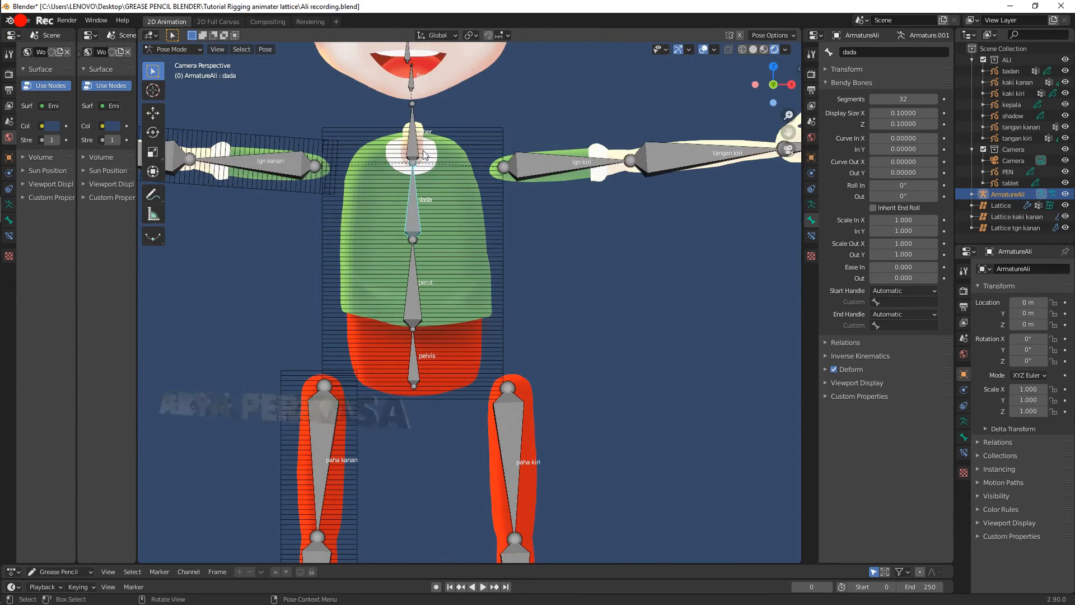
click(419, 149)
key(r)
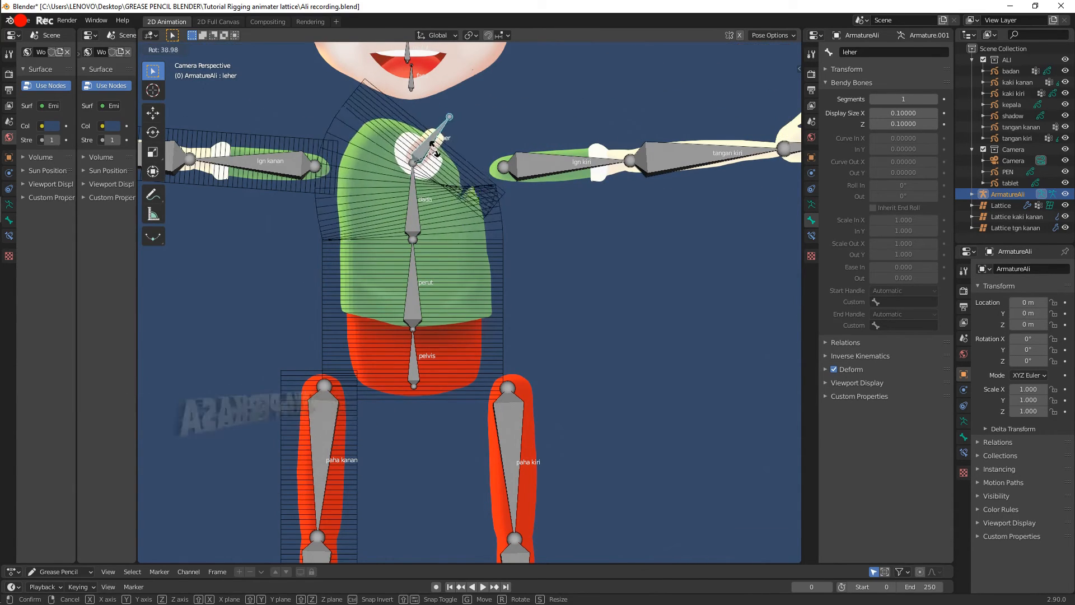
right_click(423, 144)
Test the torso deformation again by rotating the perut and dada bones, cancelling each rotation
click(419, 286)
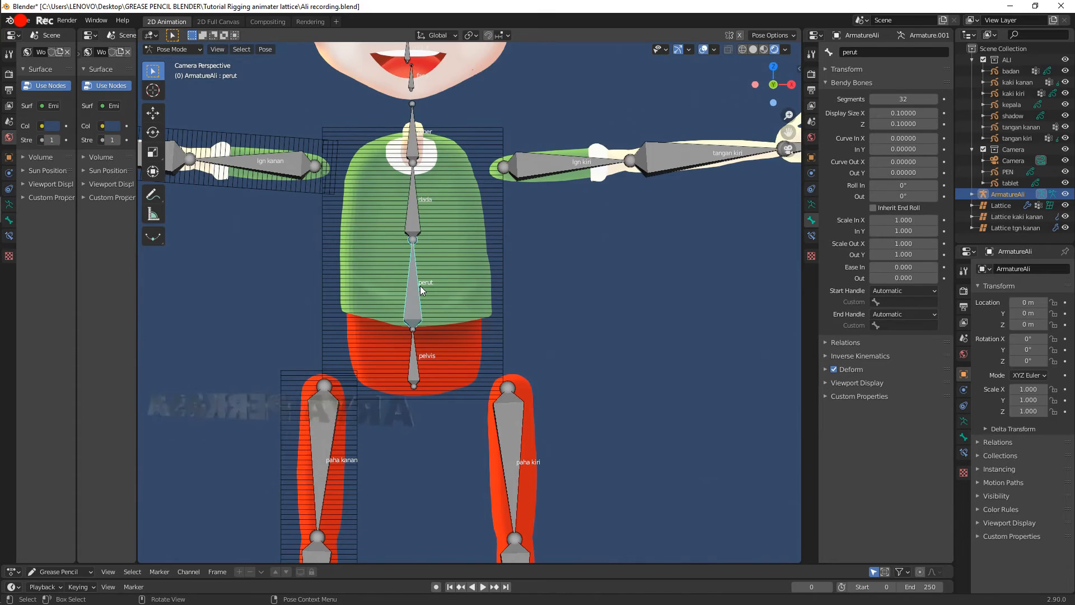
key(r)
right_click(415, 318)
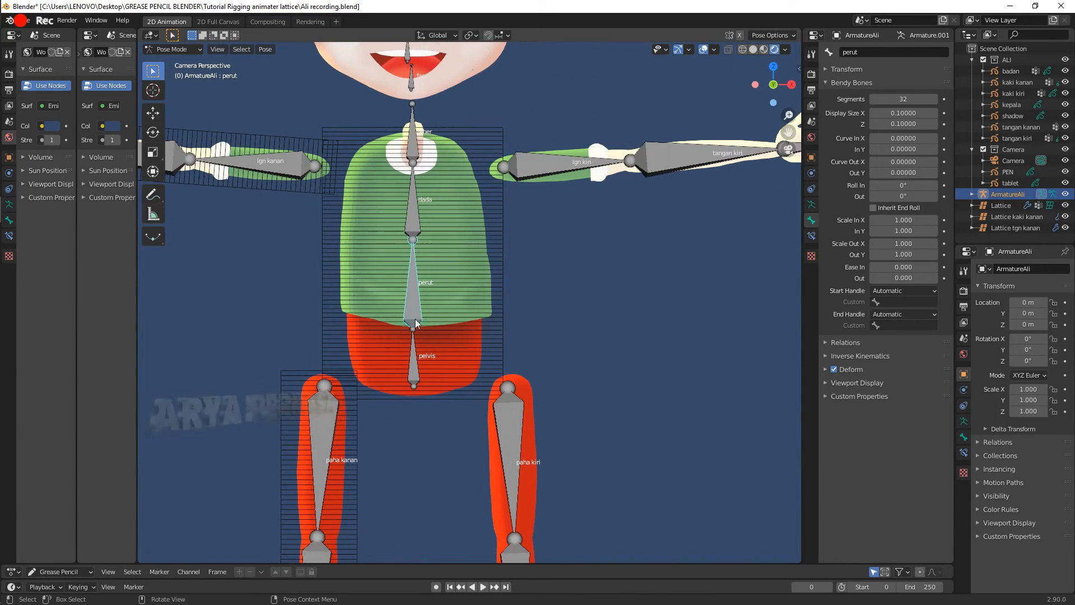
click(415, 346)
click(422, 277)
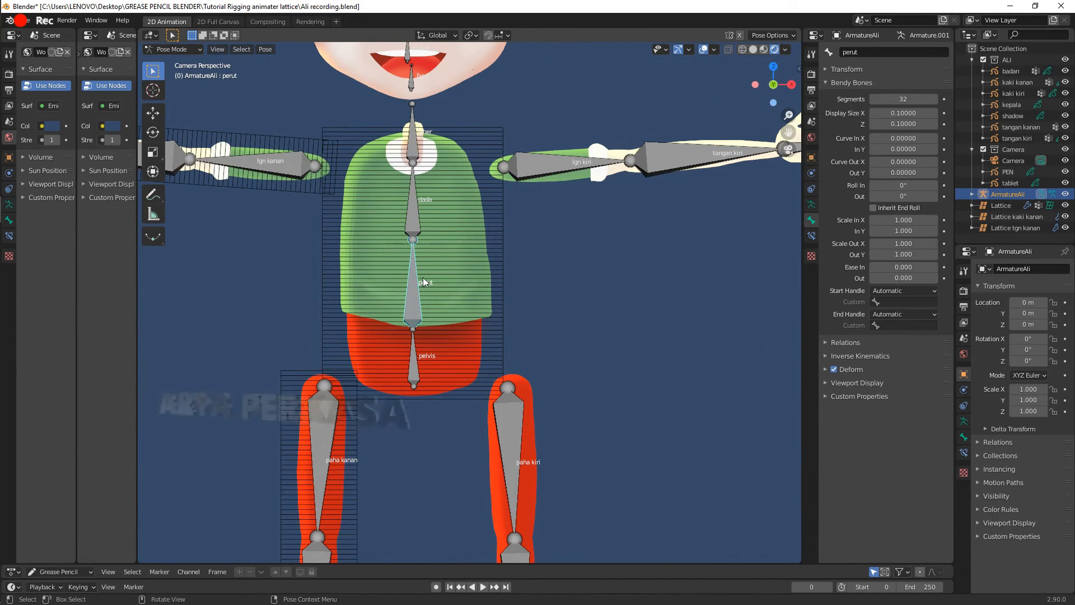
key(r)
right_click(422, 240)
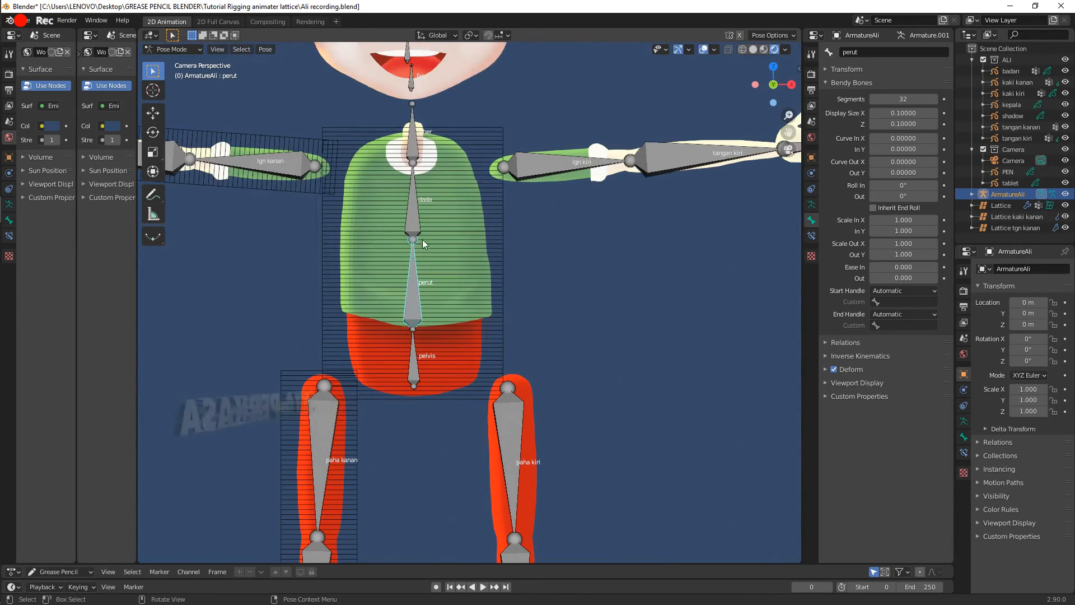
click(420, 213)
key(r)
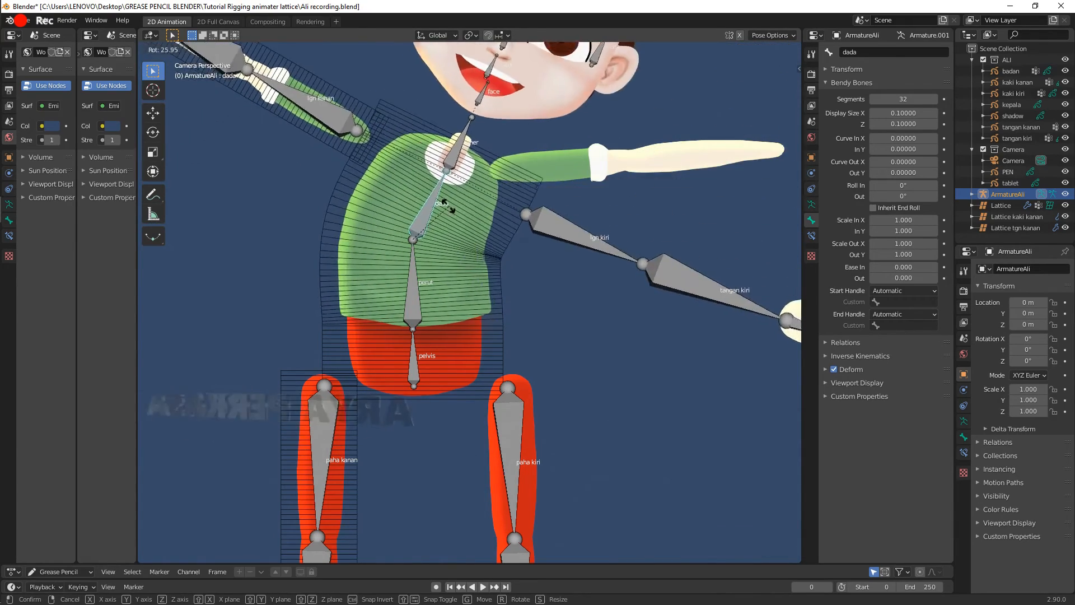
right_click(418, 200)
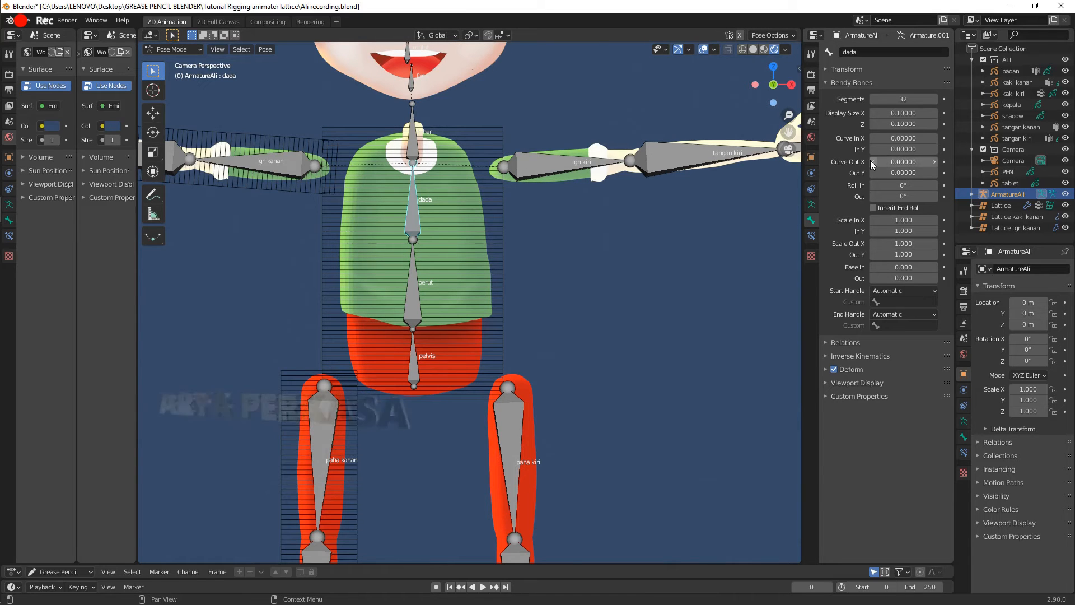
Return to Object Mode and parent the shadow grease pencil object's shadow layer to the shad bone of ArmatureAli
drag(789, 115, 588, 218)
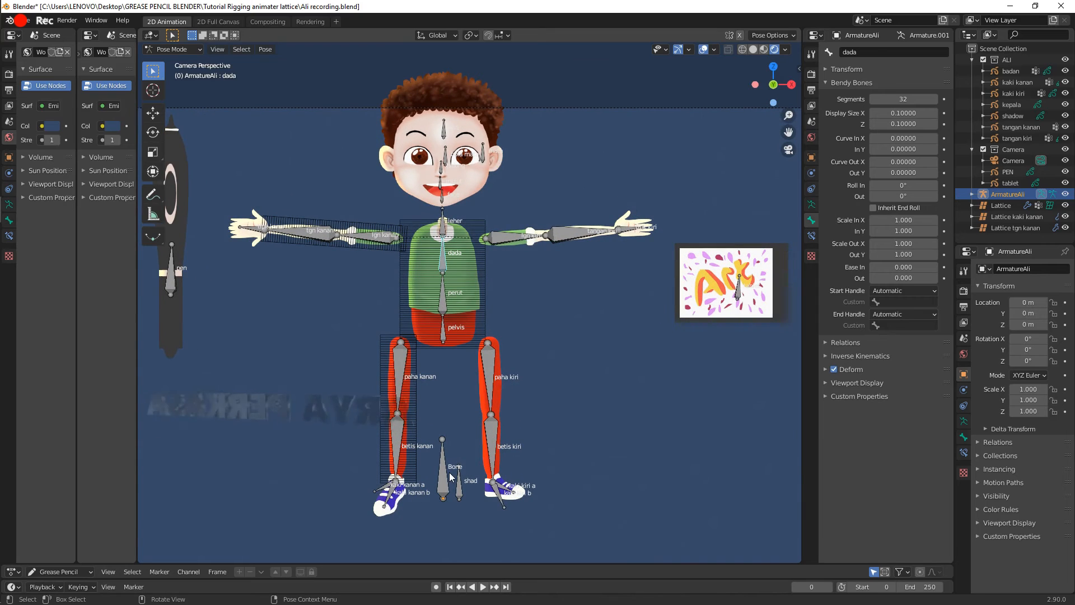
click(461, 499)
click(443, 476)
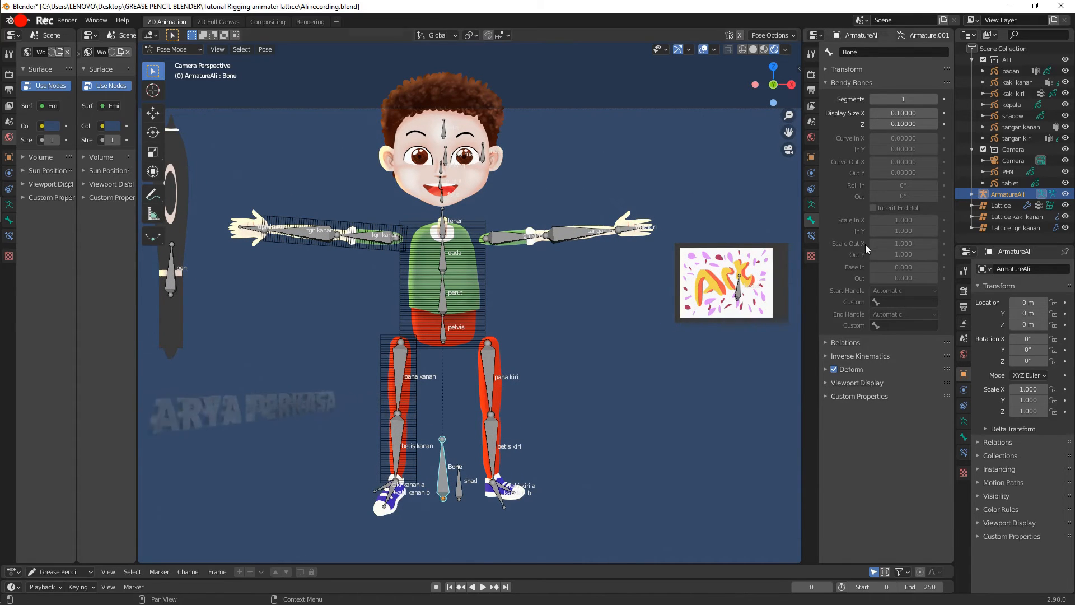
middle_drag(448, 476, 562, 479)
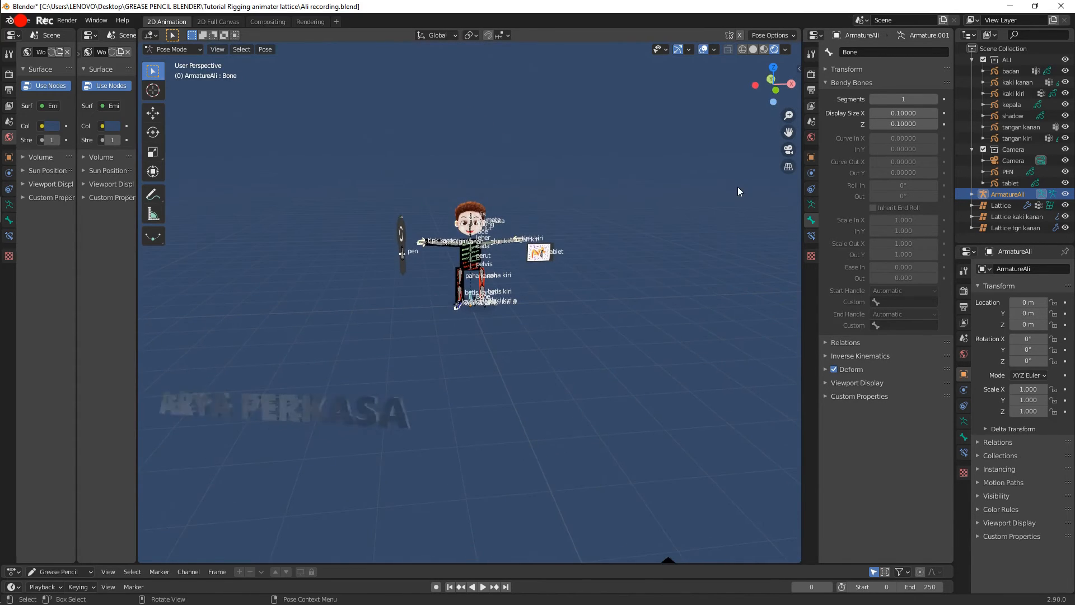
drag(788, 115, 783, 11)
click(562, 352)
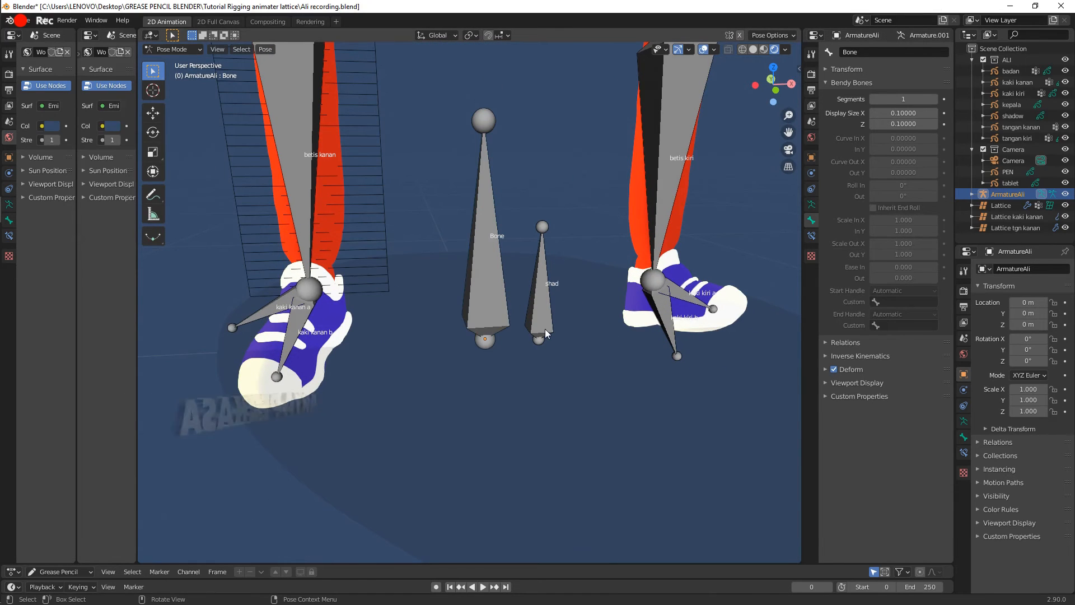
click(197, 49)
click(190, 63)
click(651, 373)
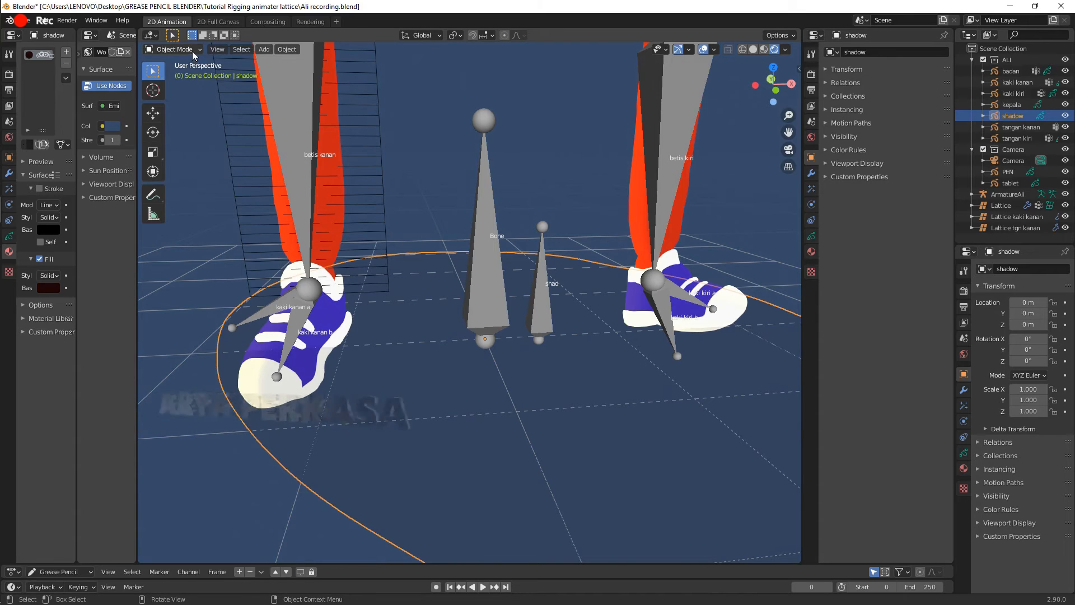
click(812, 236)
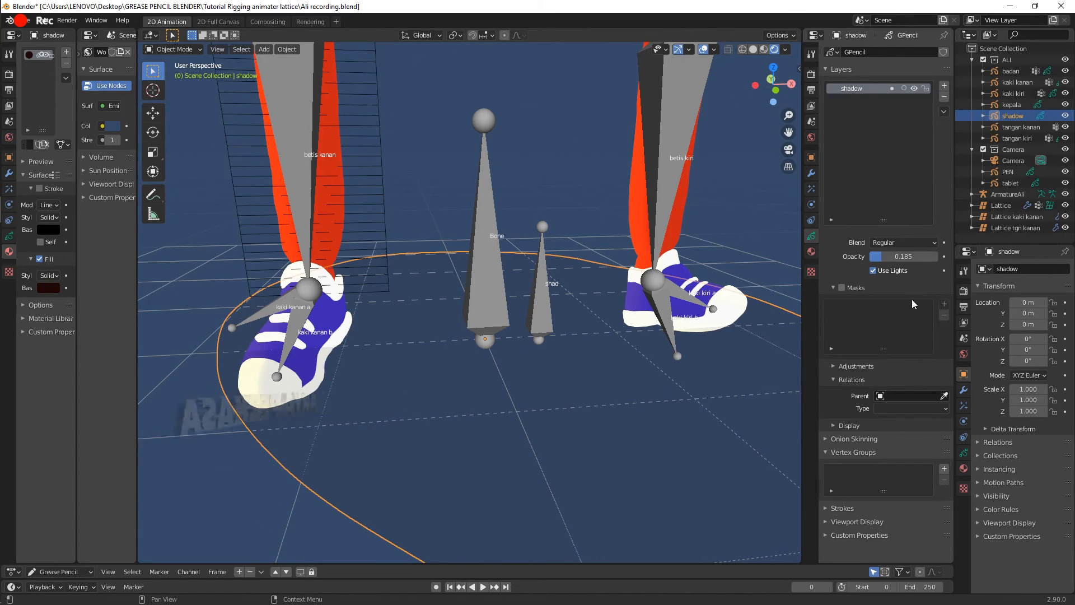
click(928, 396)
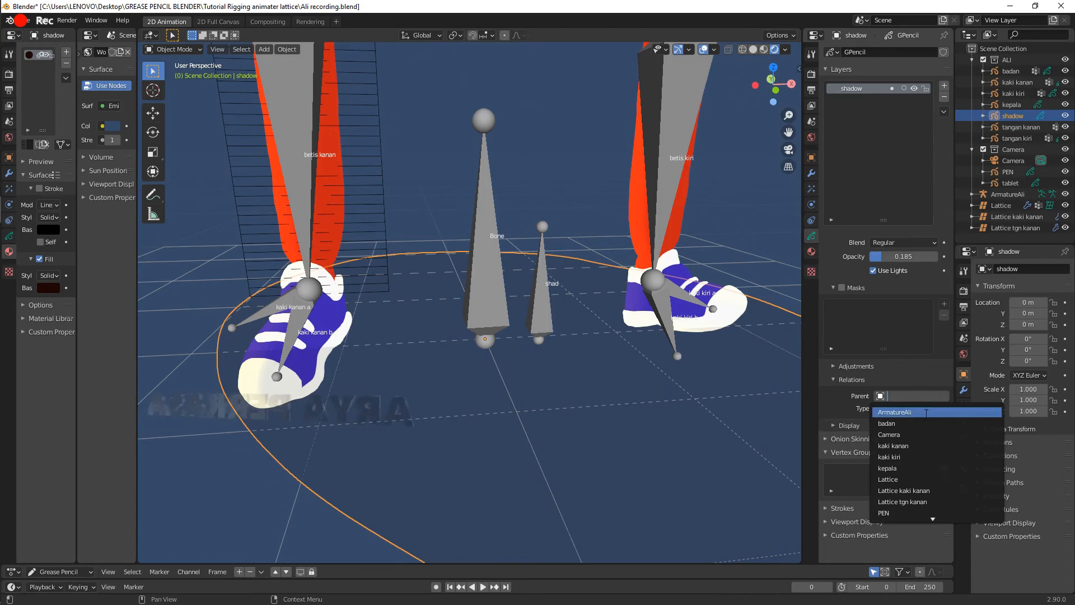
click(896, 412)
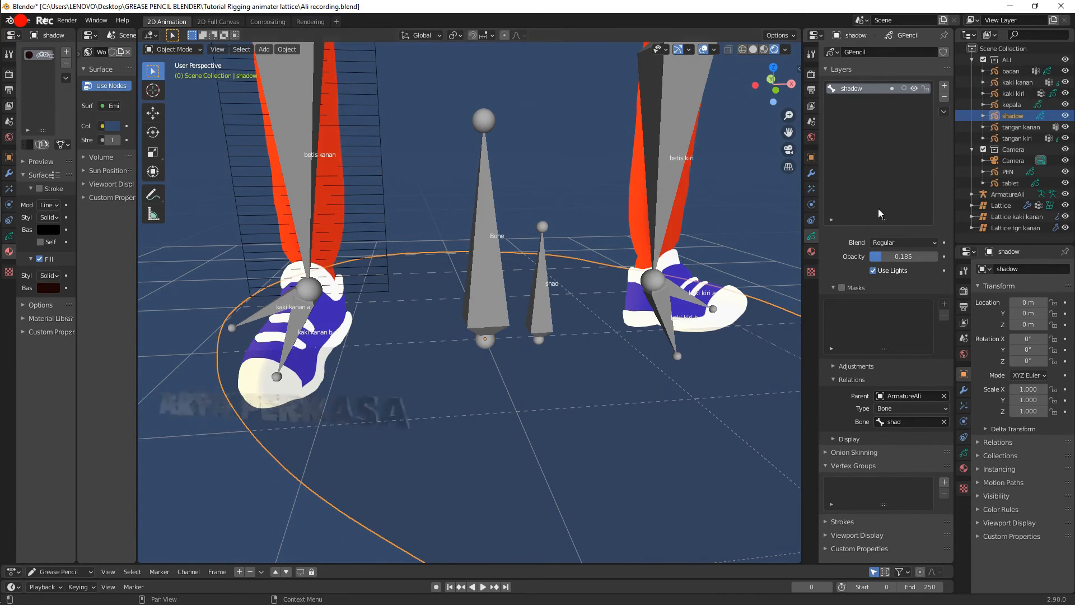
In the armature's Edit Mode, parent the shad bone to the root bone named Bone, keeping its offset
drag(788, 116, 786, 112)
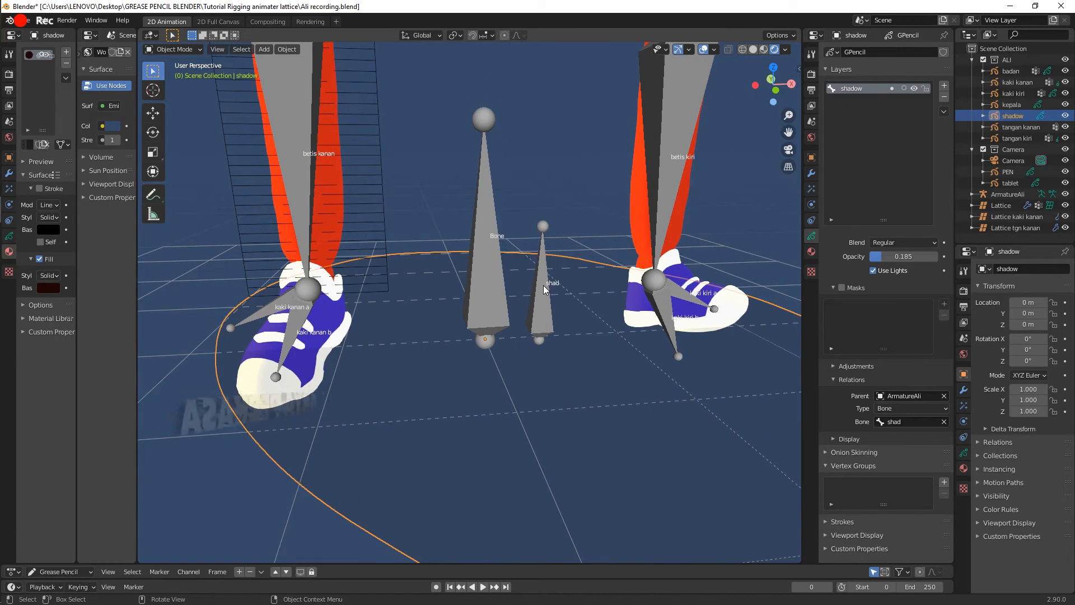
click(543, 284)
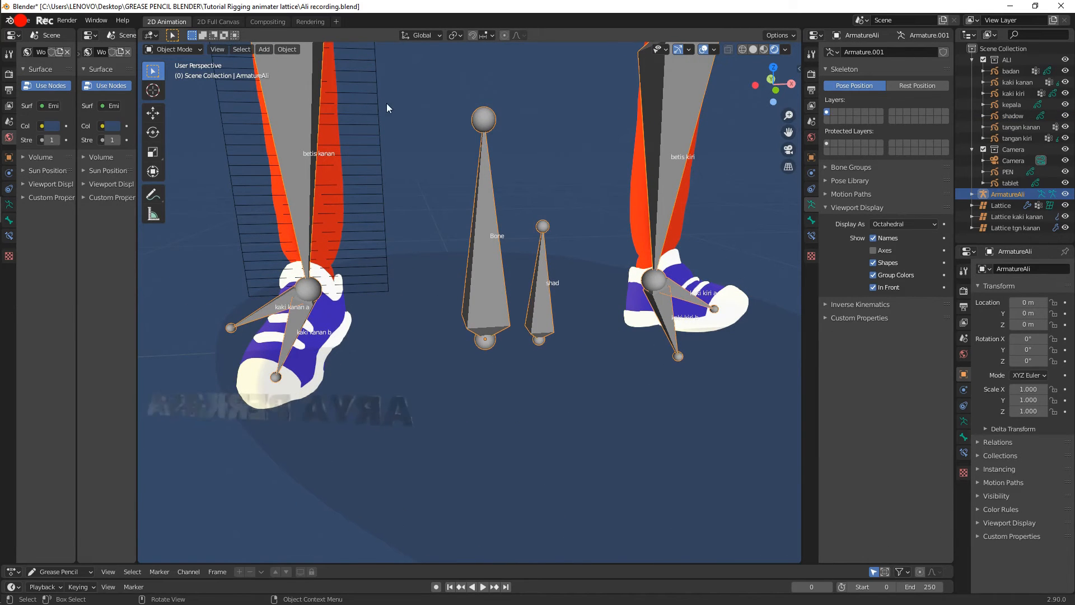
click(173, 49)
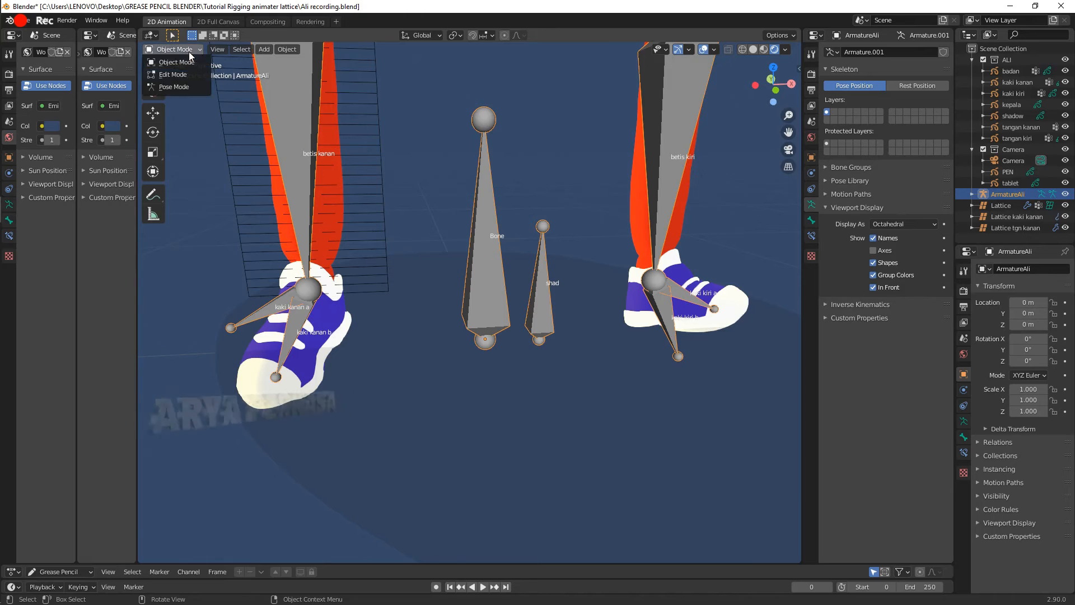
click(187, 74)
click(544, 246)
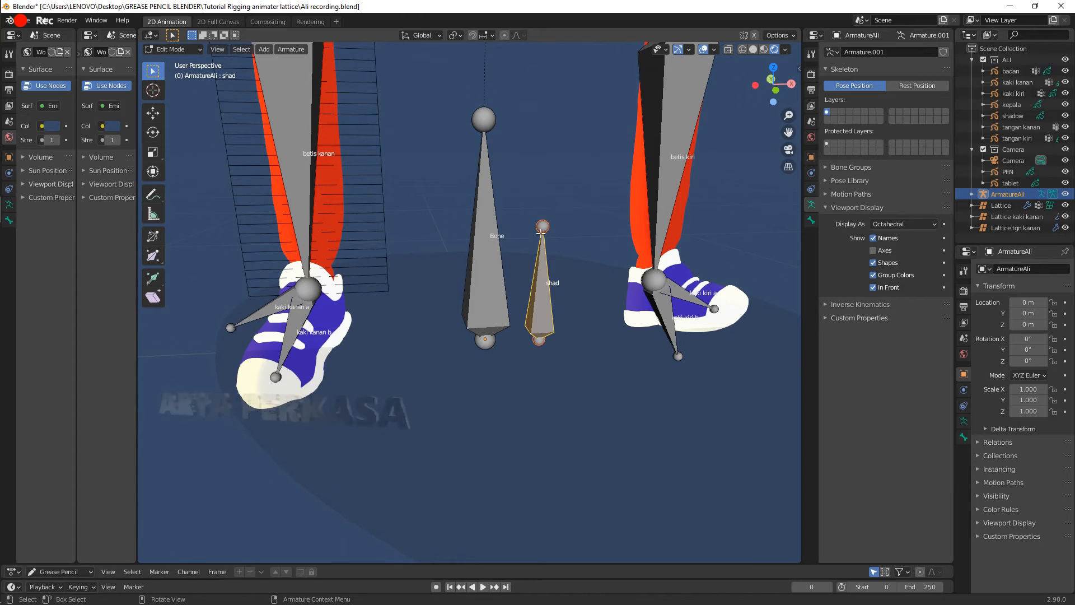
shift+click(514, 188)
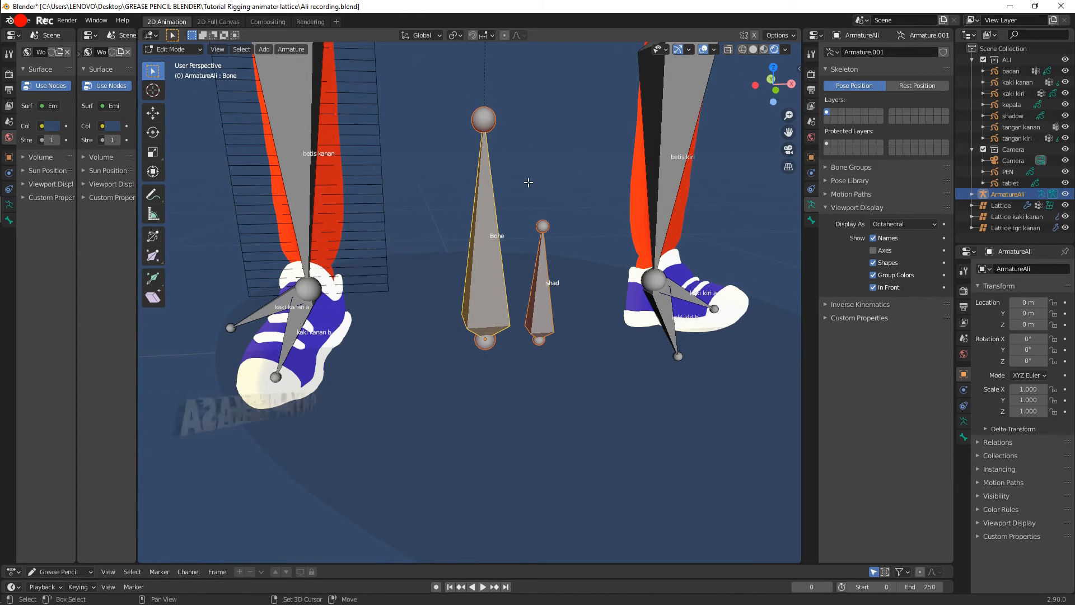
key(ctrl+p)
click(503, 249)
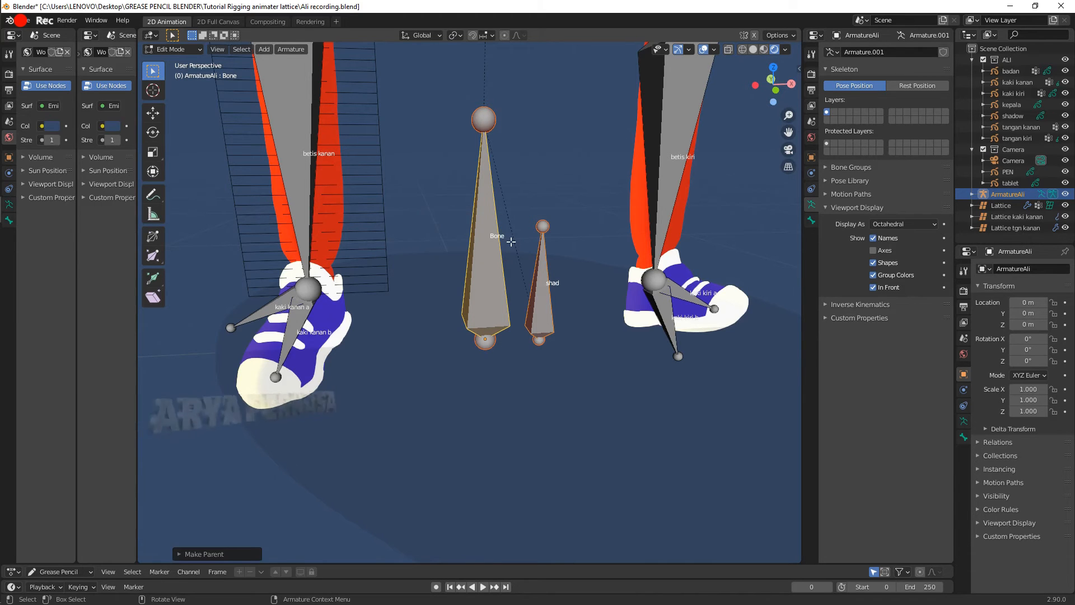
drag(788, 116, 351, 303)
drag(789, 133, 677, 305)
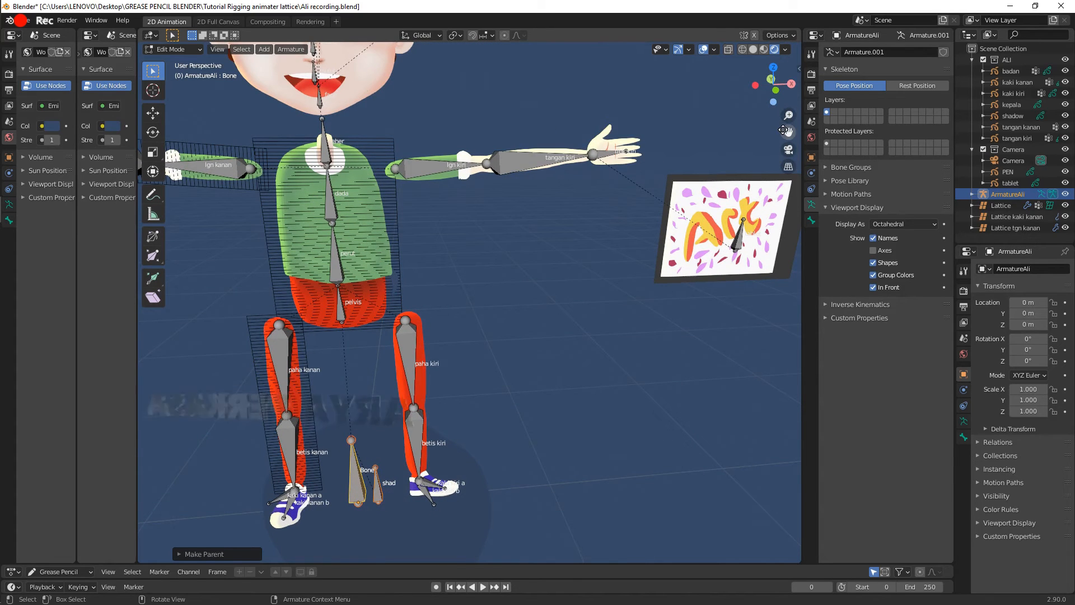
scroll(798, 121, up, 3)
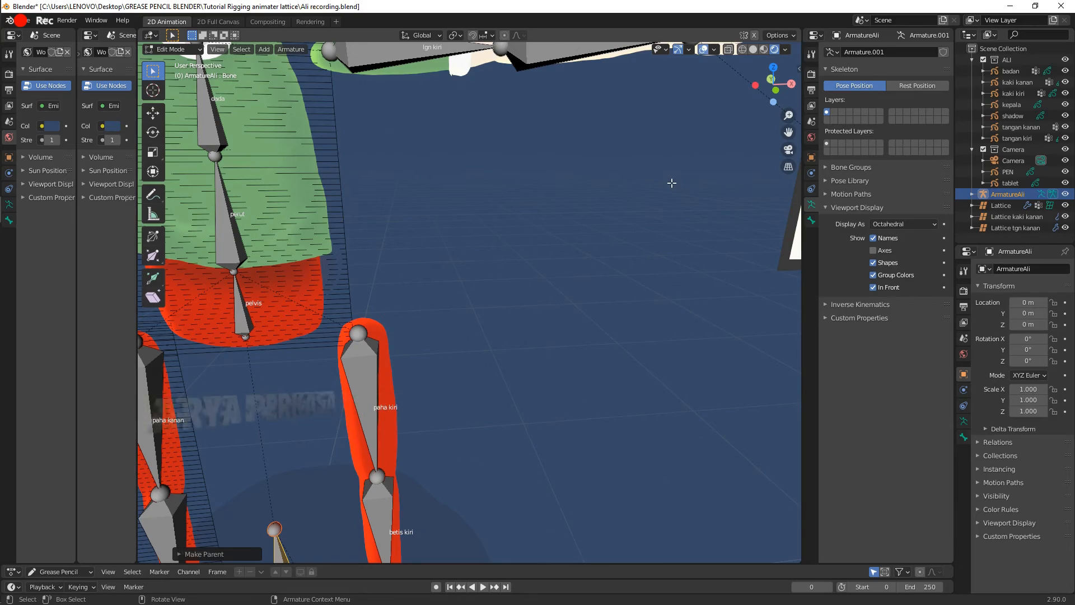
scroll(790, 120, down, 3)
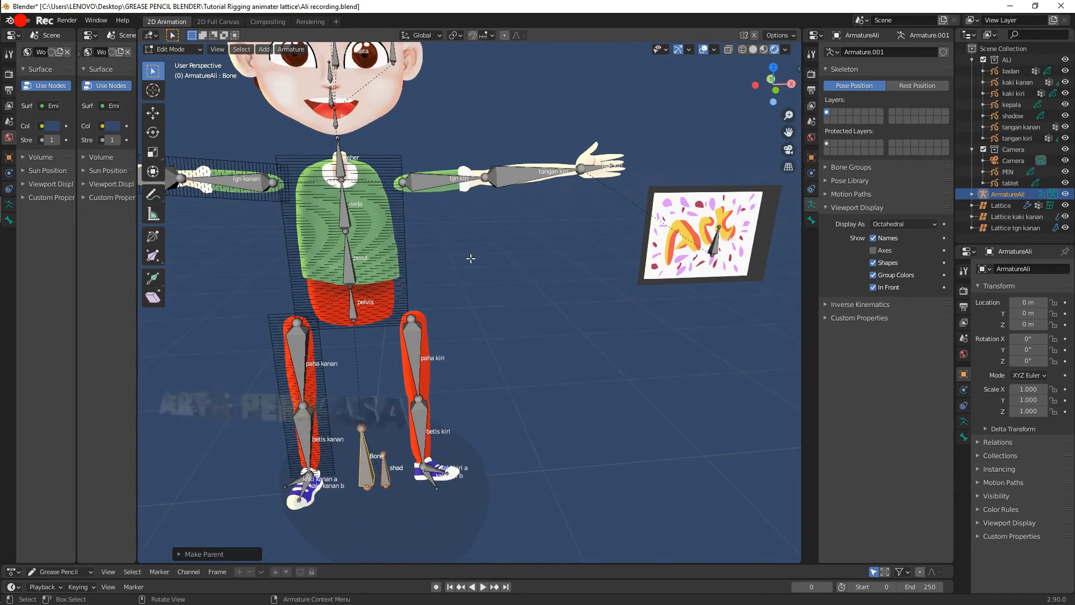
drag(788, 115, 788, 101)
middle_drag(432, 297, 455, 278)
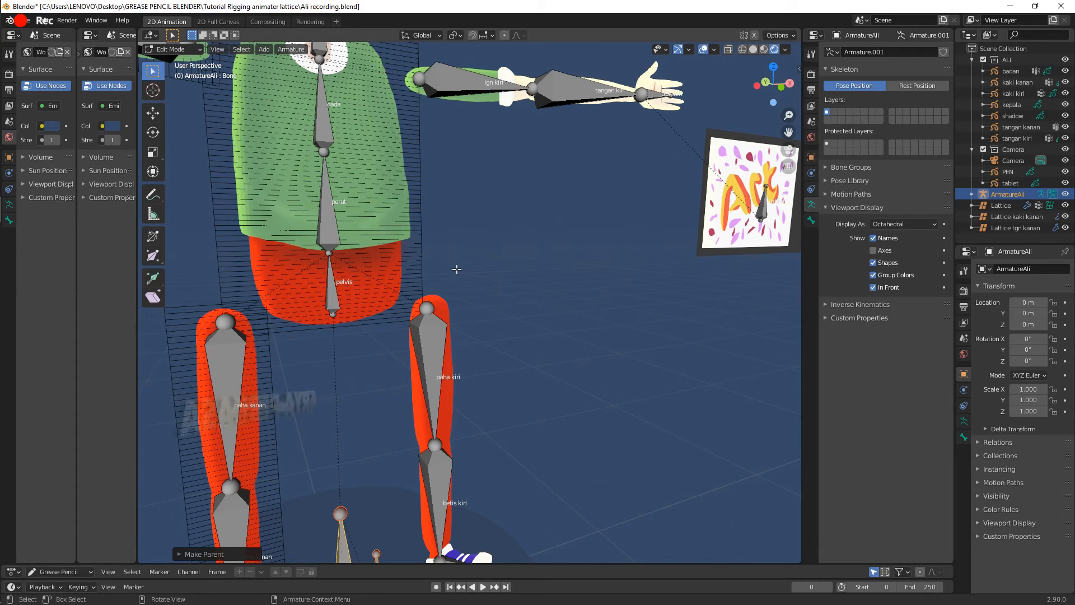
Return the armature to Object Mode and check which bone the tablet object's layer is parented to
drag(789, 115, 754, 166)
drag(784, 118, 747, 153)
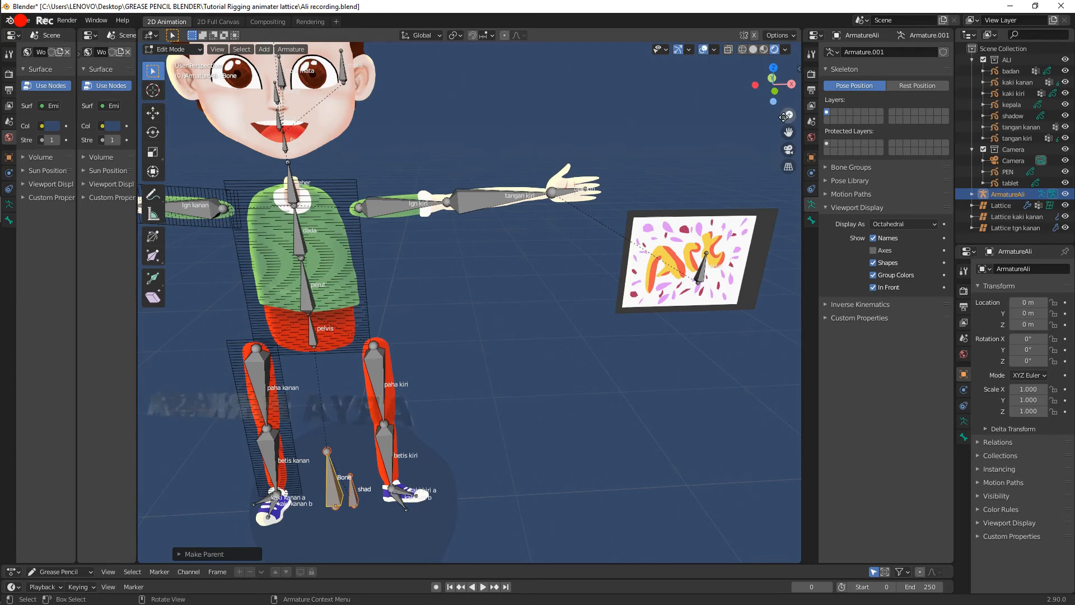
drag(787, 120, 780, 147)
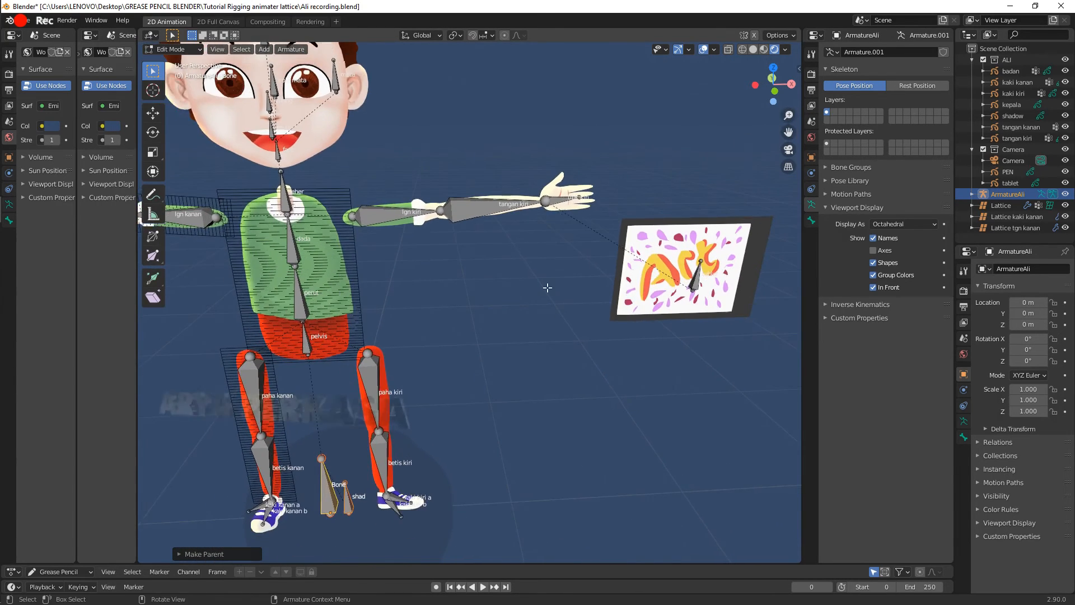
middle_drag(540, 296, 567, 276)
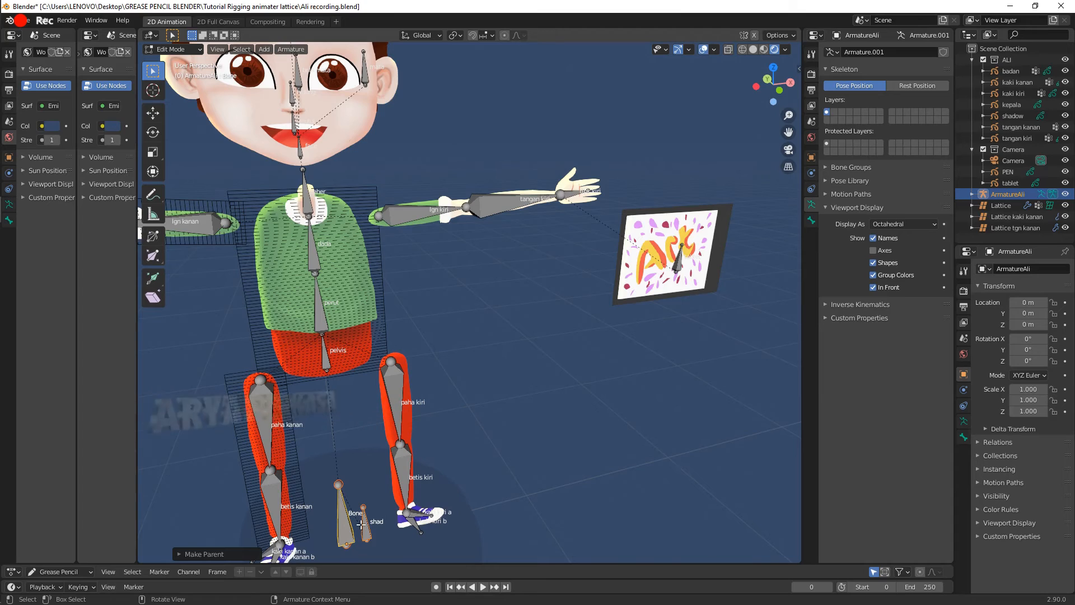
middle_drag(426, 228, 483, 324)
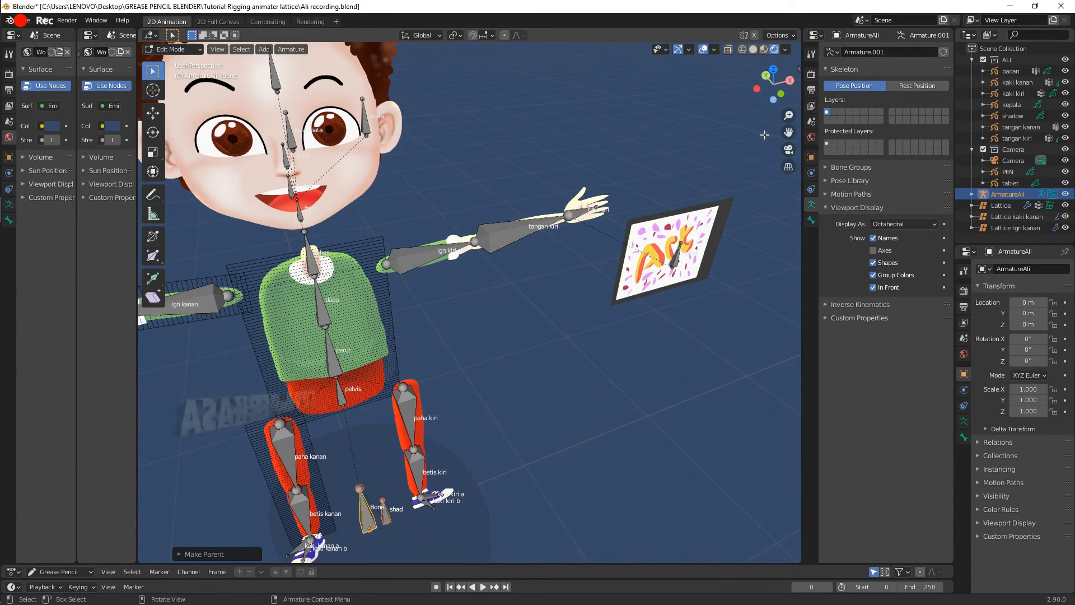
click(750, 163)
click(175, 49)
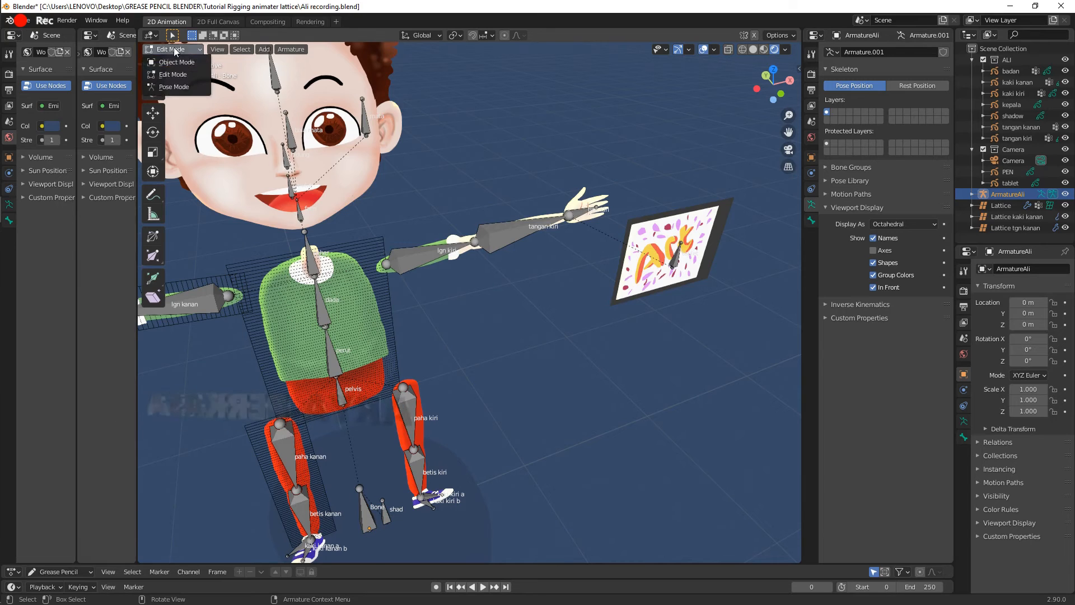
click(176, 62)
click(681, 209)
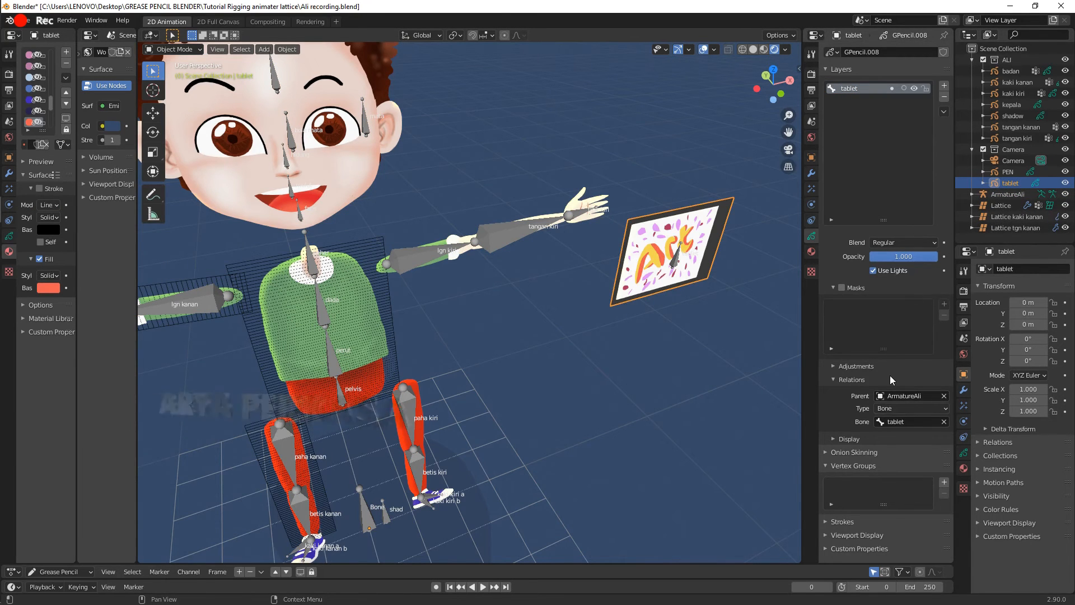
Check which armature bone the PEN object's Primitives layer is parented to
middle_drag(692, 135, 661, 167)
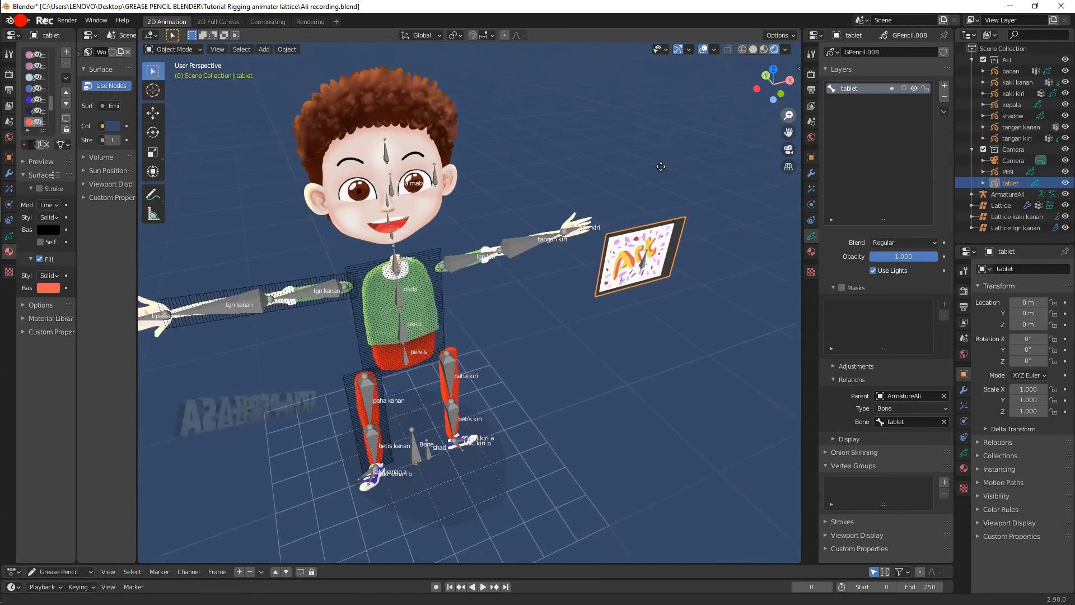
middle_drag(563, 195, 404, 267)
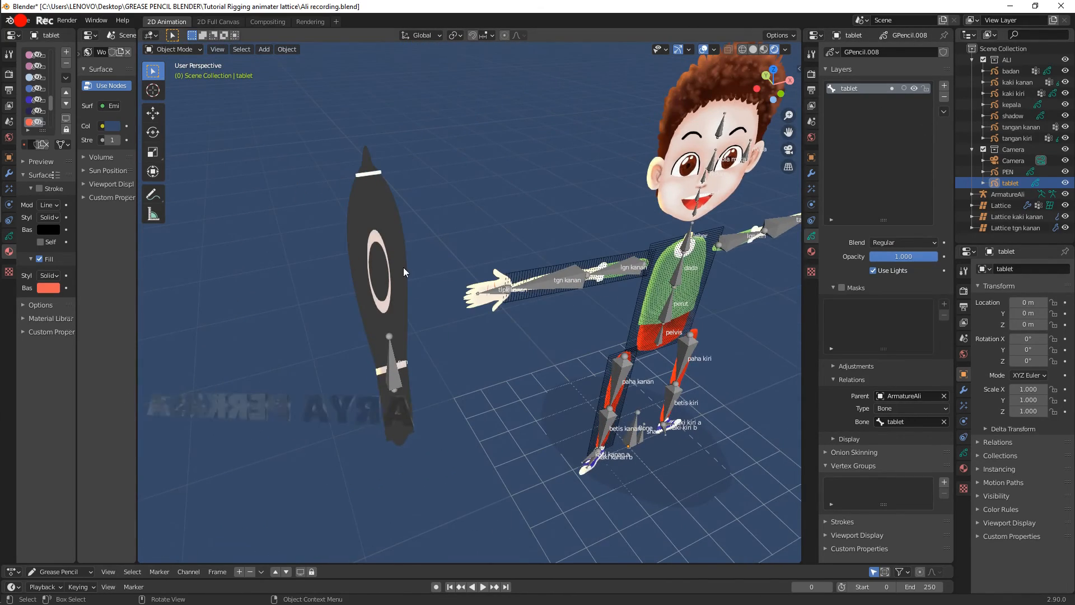
click(404, 348)
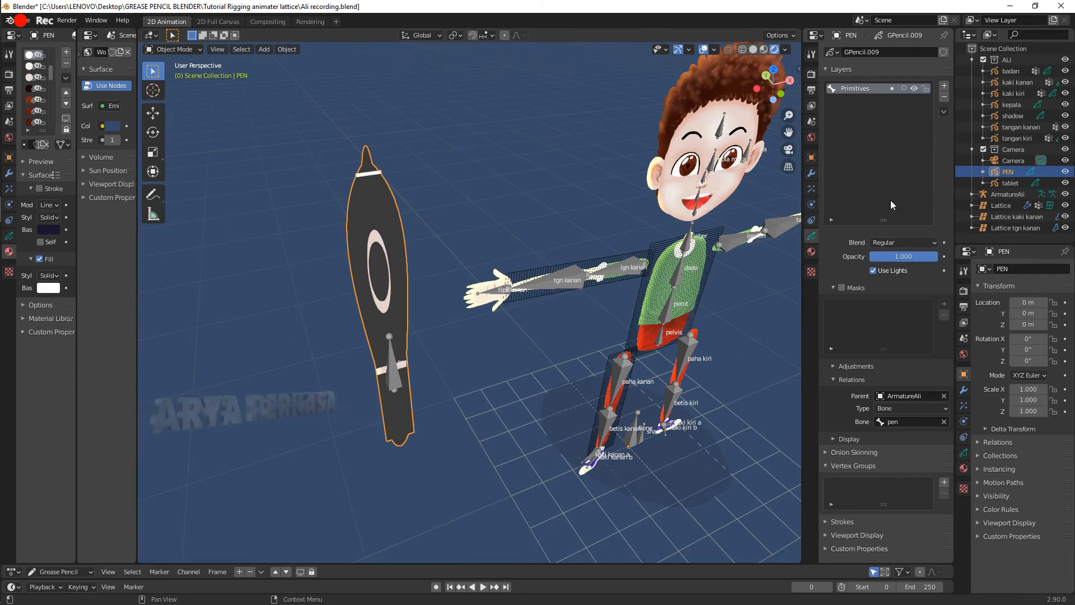
click(415, 364)
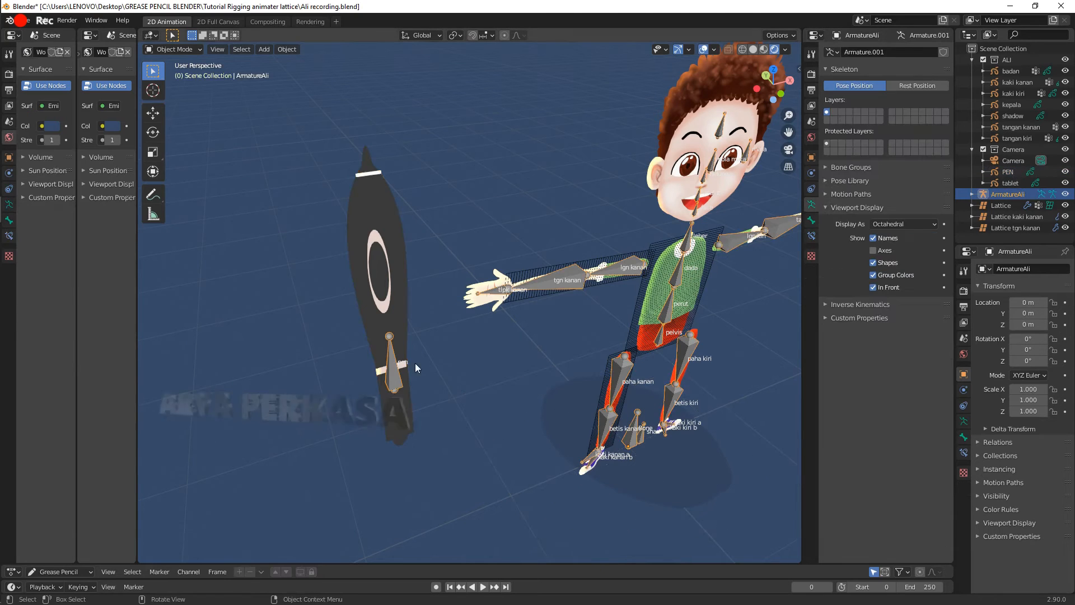
click(629, 210)
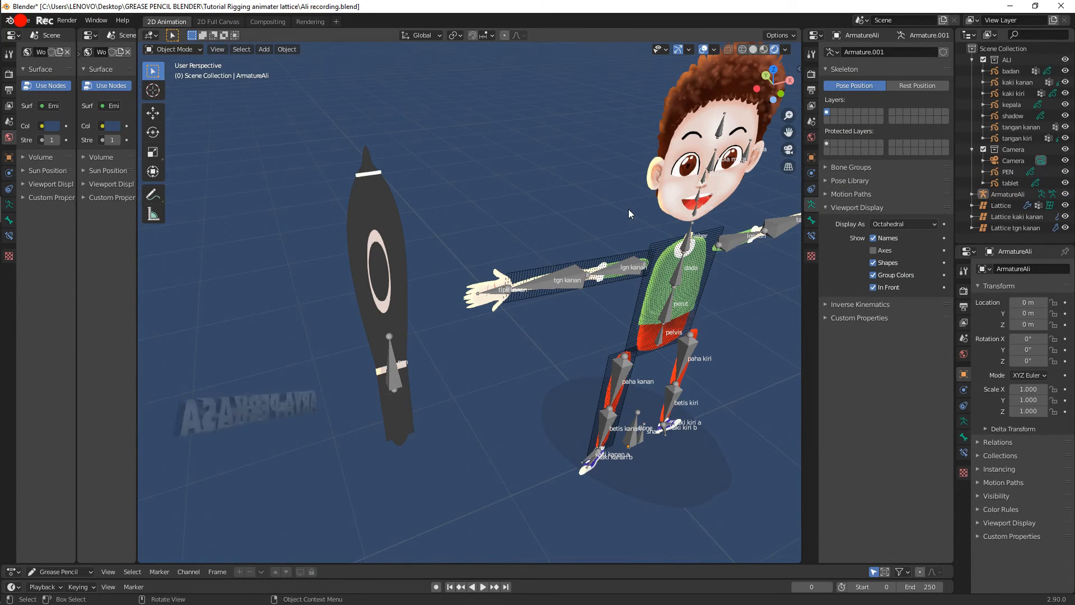
middle_drag(788, 122, 640, 295)
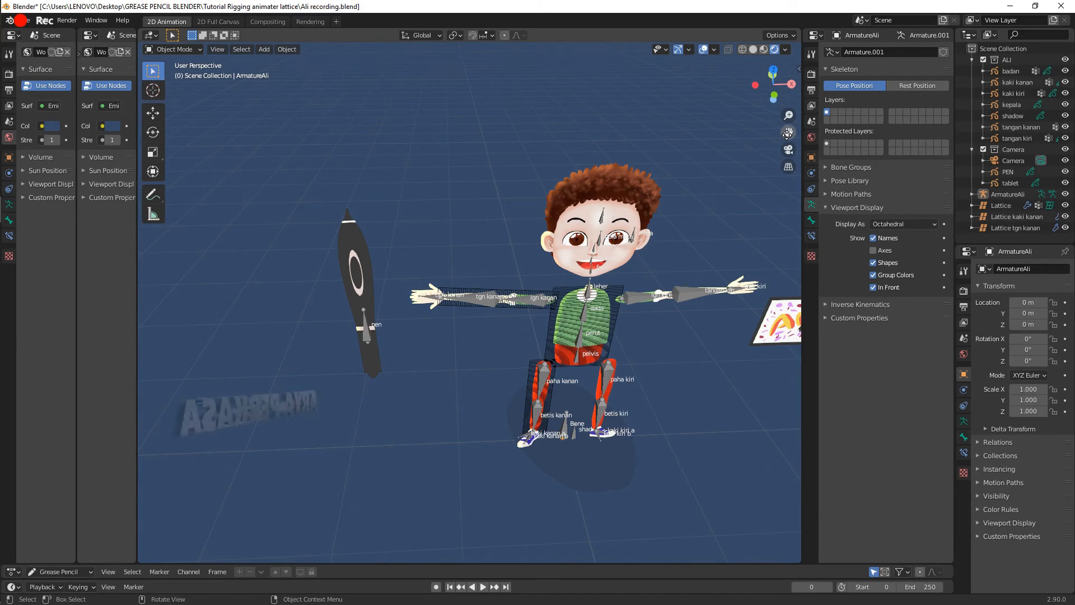
click(1008, 171)
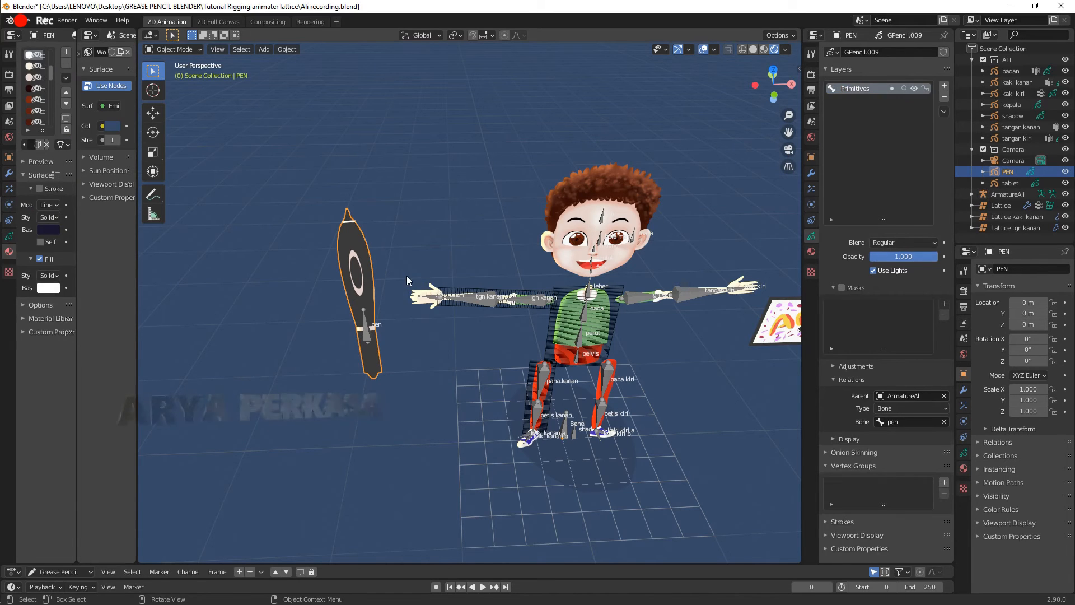
click(913, 89)
click(913, 89)
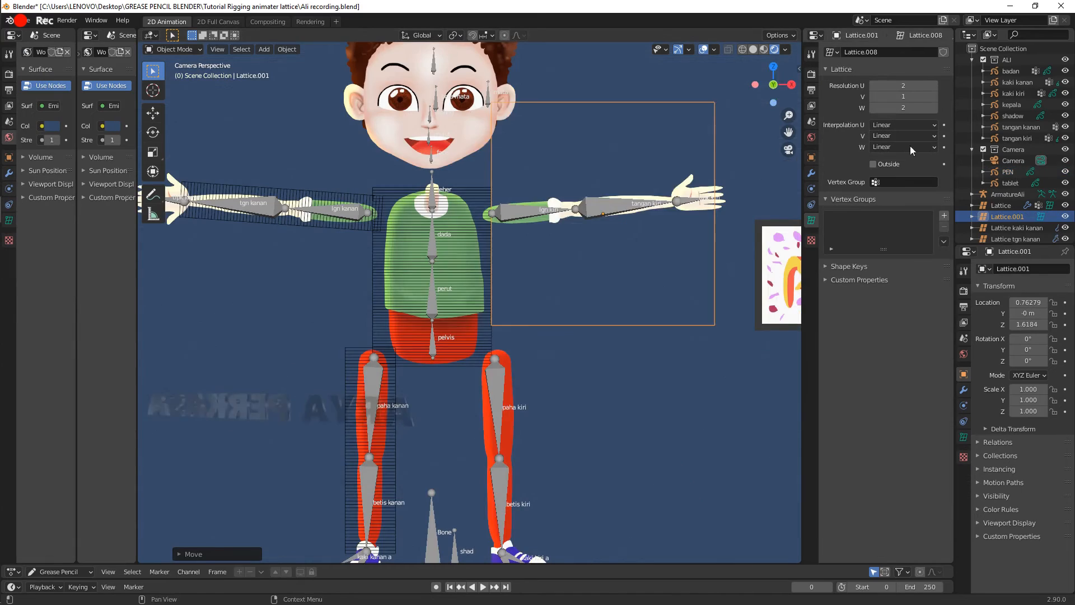
Fit the new lattice around the left arm with W resolution 64, and add vertex groups named lgn kiri and tangan kiri
key(s)
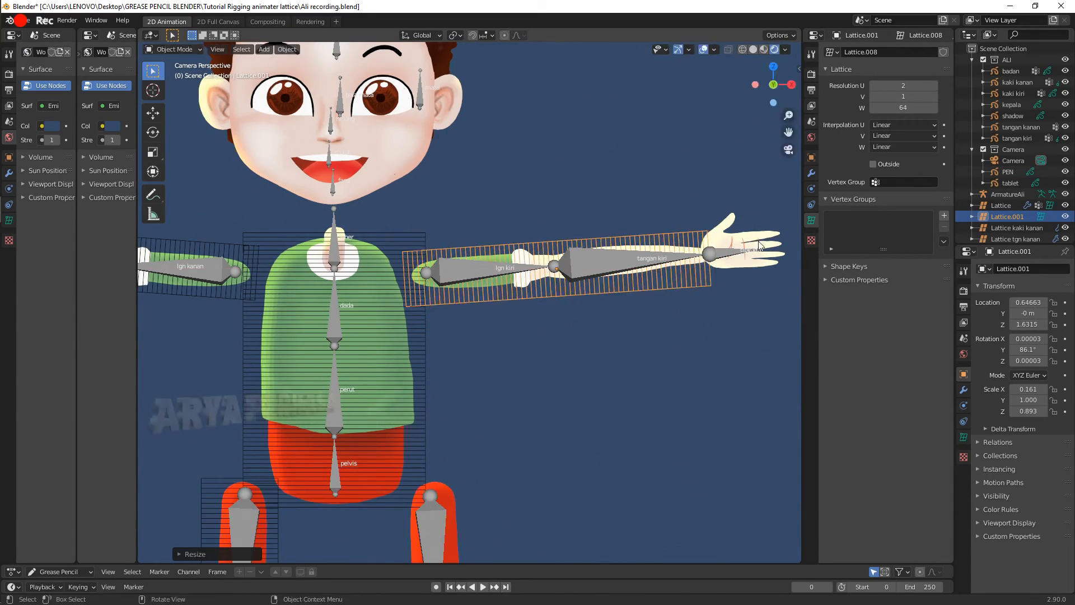
click(945, 215)
click(945, 216)
key(Tab)
click(848, 218)
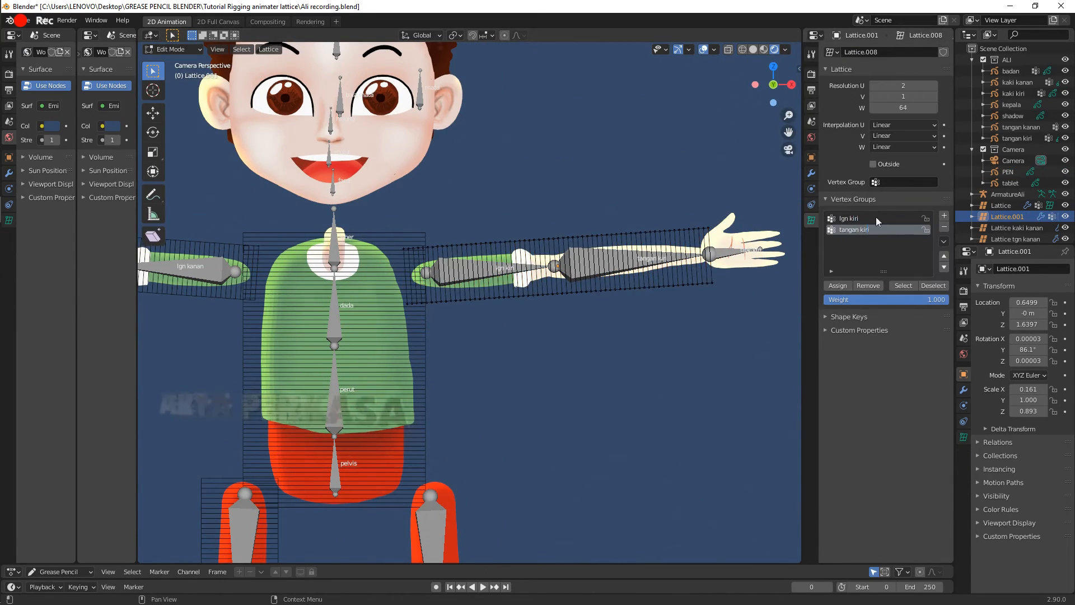
click(852, 299)
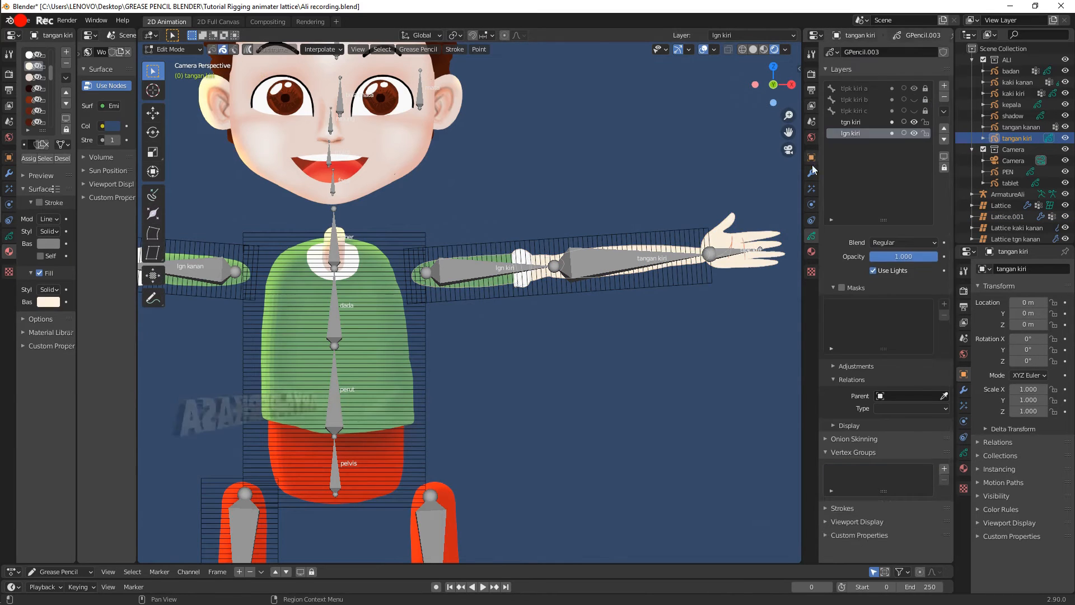
Rename the left-arm lattice as Latticetgnkiri and add a vertex group to the tangan kiri grease pencil object
double_click(1006, 210)
text(tgnkiri)
key(Return)
click(812, 236)
click(945, 469)
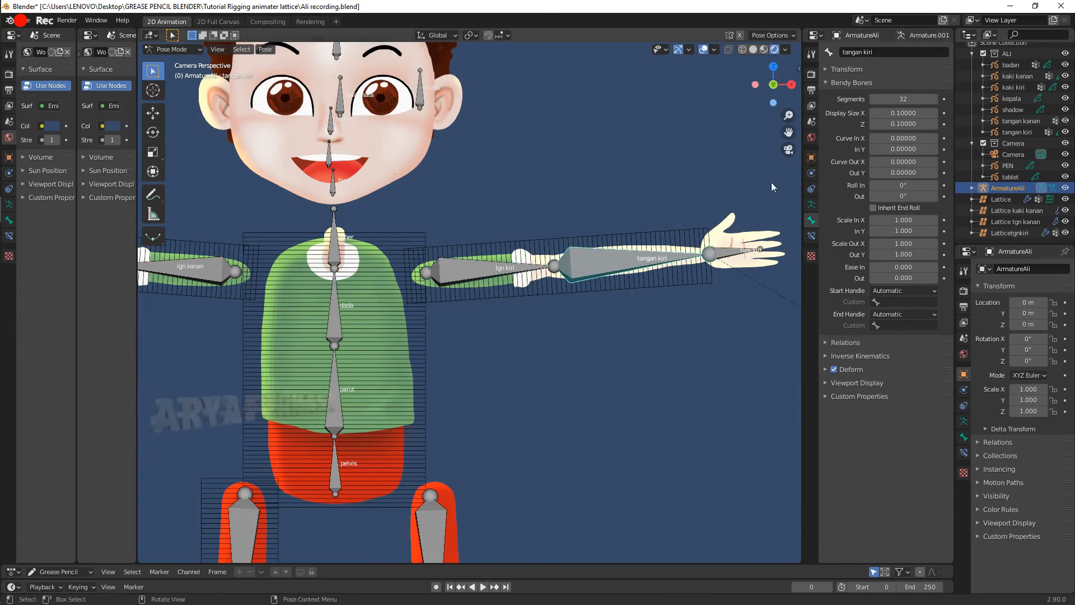
Test the limb deformation by rotating the tangan kiri, tgn kanan and kaki kanan b bones, cancelling the rotations
key(r)
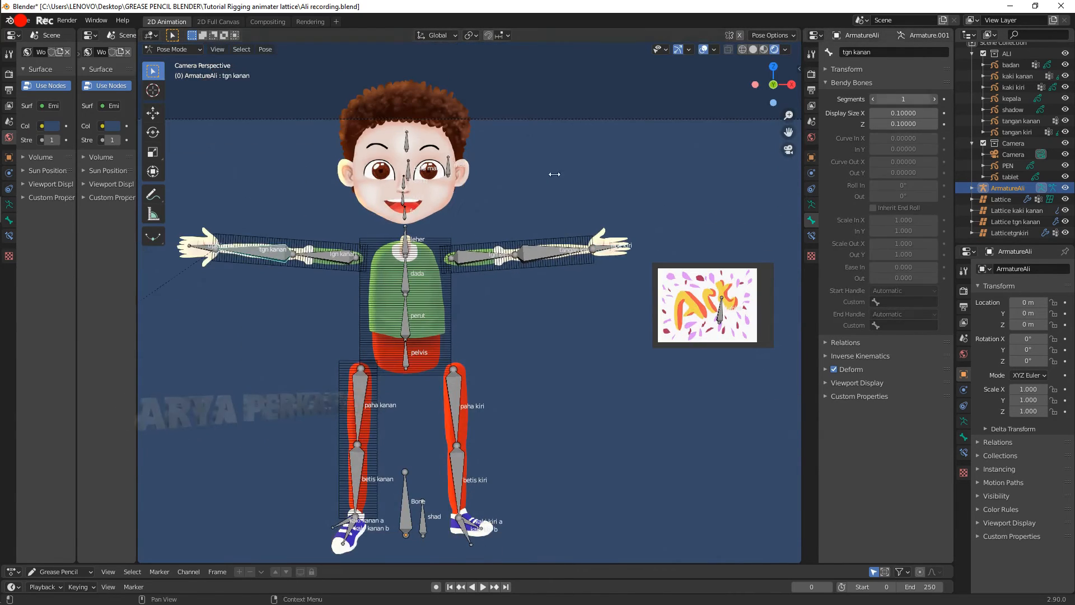
key(r)
key(Escape)
click(348, 532)
key(r)
key(Escape)
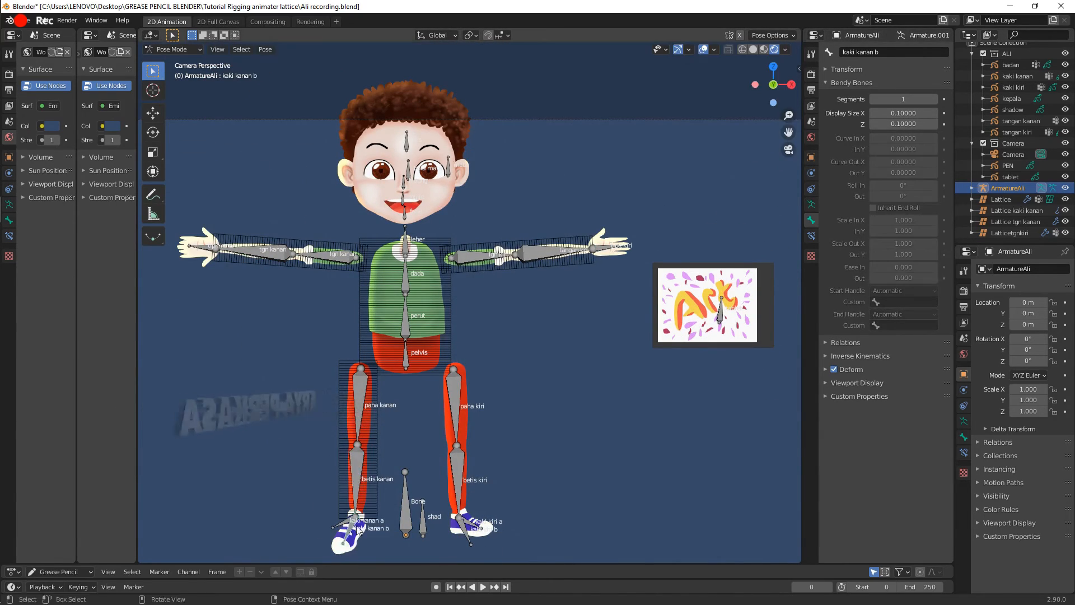
Move the new lattice over the left leg and scale it along Z to about 0.910 to enclose the thigh and calf
drag(789, 115, 787, 84)
drag(789, 132, 708, 25)
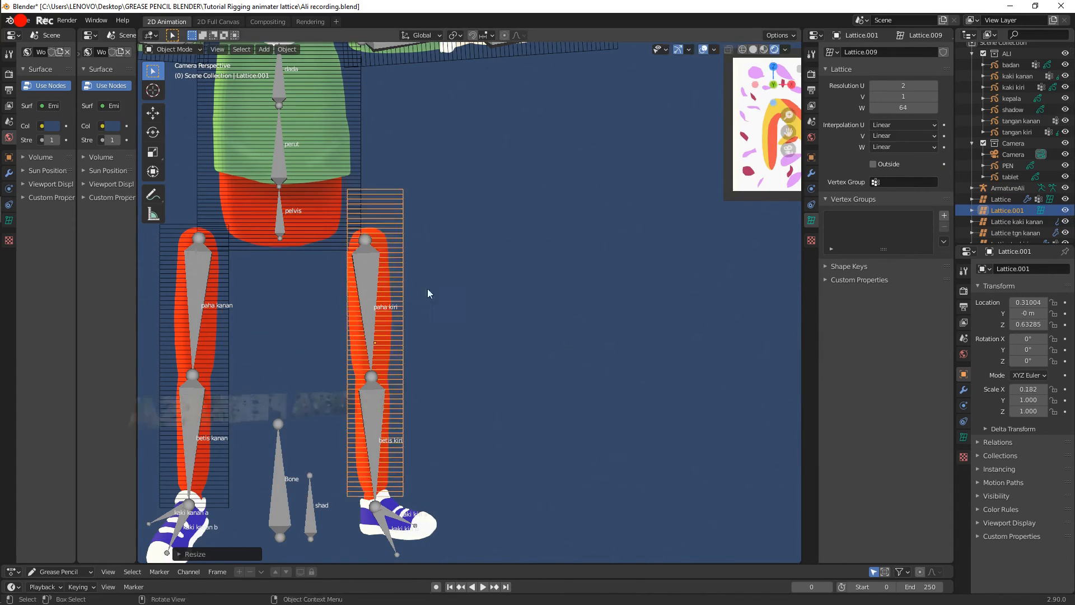
key(g)
click(421, 306)
key(s)
key(z)
click(480, 274)
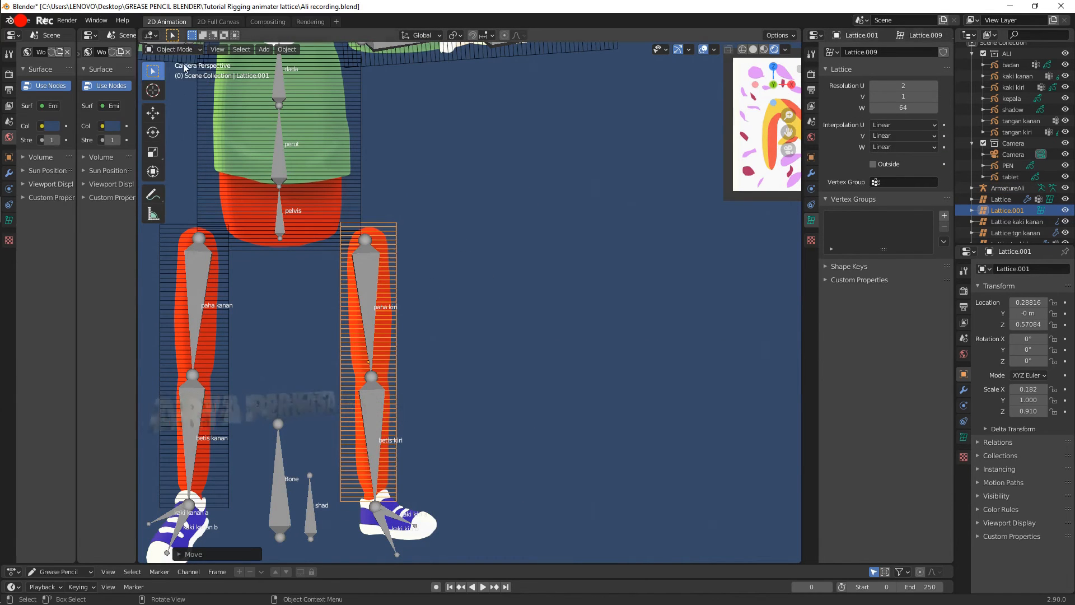
Give the left-leg lattice an Armature modifier targeting ArmatureAli and rename the lattice as Latticekakikanan
click(367, 303)
key(Tab)
click(1008, 210)
click(812, 173)
click(887, 52)
double_click(1008, 211)
key(End)
key(BackSpace)
key(BackSpace)
key(BackSpace)
key(BackSpace)
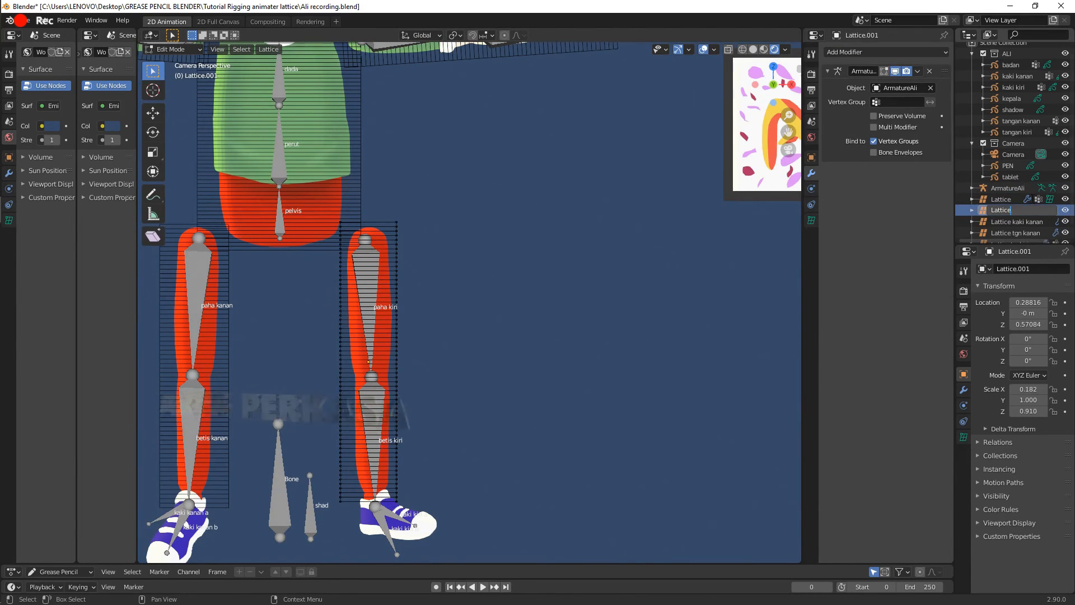
text(kakikanan)
key(Tab)
Add vertex groups named paha kiri and betis kiri to the left-leg lattice
drag(421, 210, 416, 513)
click(811, 220)
click(944, 220)
double_click(857, 217)
text(paha kiri)
double_click(857, 229)
text(betis kiri)
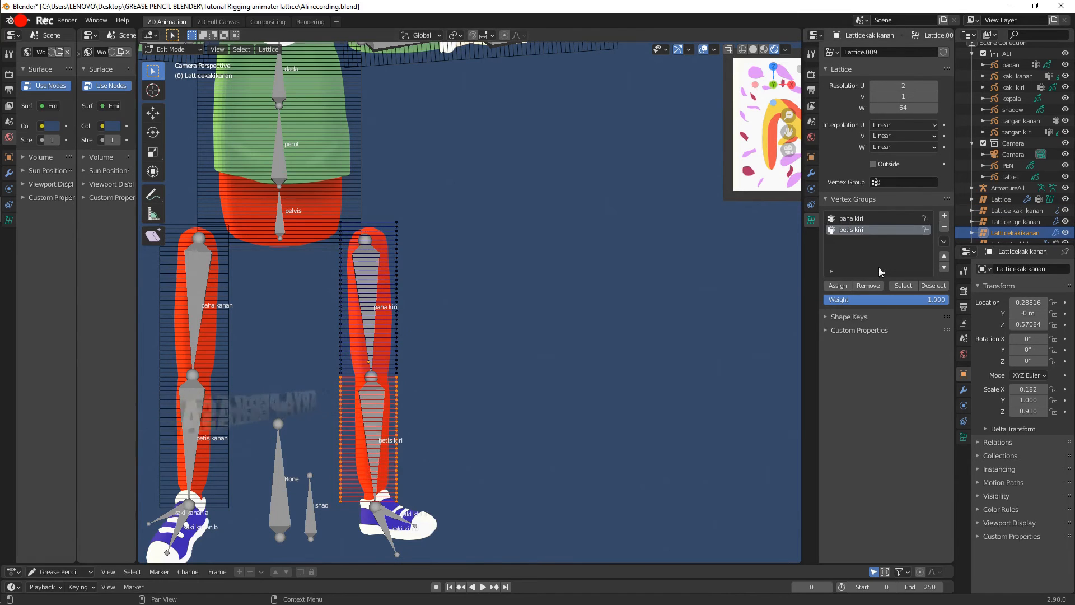
Clear the bone parents from the kaki kiri object's paha kiri and kaki kiri layers, and add a vertex group to the object
key(Tab)
click(879, 122)
click(944, 396)
click(874, 111)
click(944, 396)
click(944, 481)
click(944, 470)
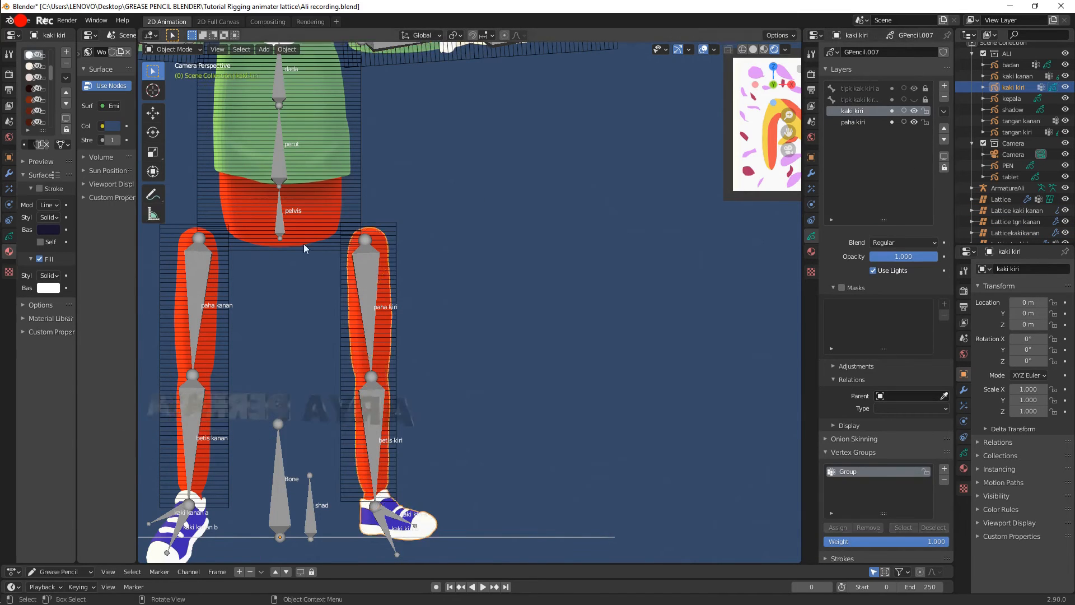
Test the left-leg lattice in Pose Mode by rotating the betis kiri bone, cancelling the rotation
click(282, 231)
click(812, 220)
key(ctrl+Tab)
click(374, 432)
key(r)
right_click(392, 432)
key(ctrl+Tab)
Check the kaki kiri object's modifier settings and rename the left-leg lattice as Latticekakikiri
click(385, 424)
click(812, 236)
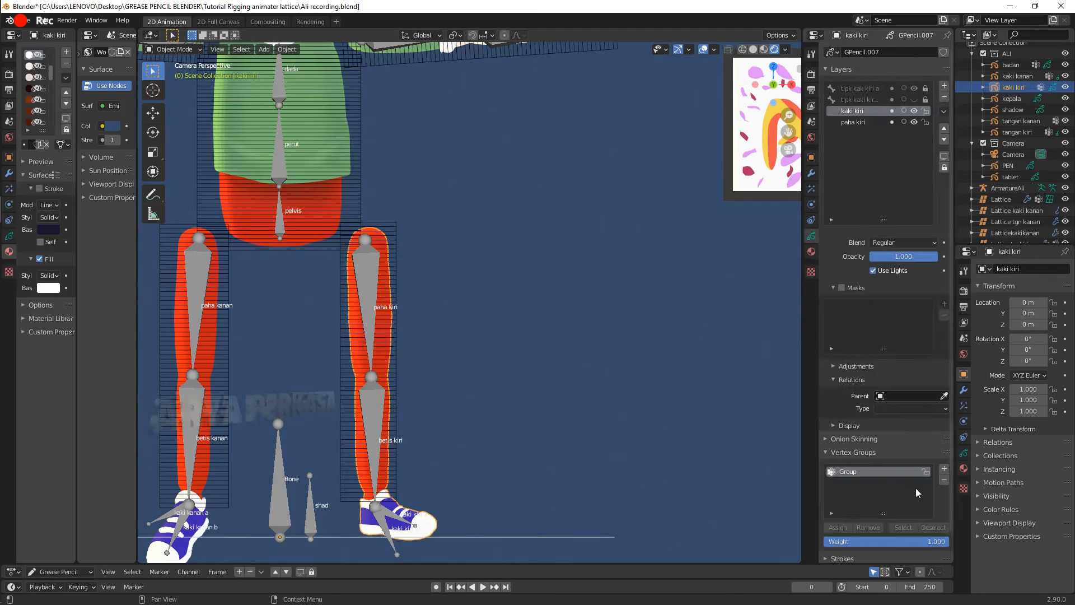
click(811, 173)
click(930, 88)
click(903, 88)
drag(1022, 245, 1021, 291)
double_click(1015, 239)
text(Latticekakikiri)
key(Return)
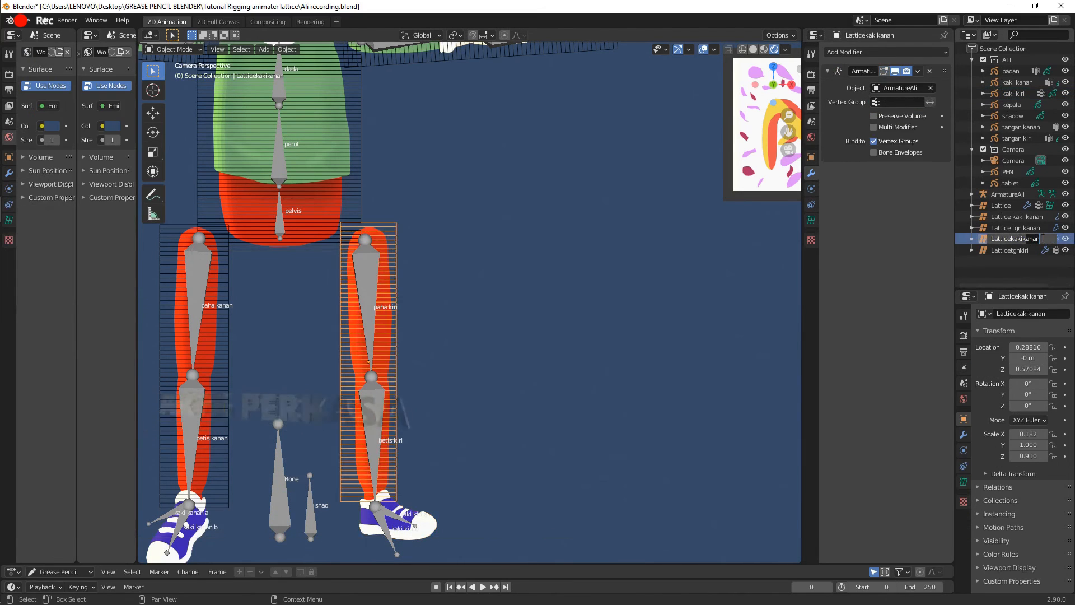
Return to Object Mode and save Ali recording.blend
click(811, 220)
click(175, 50)
click(189, 65)
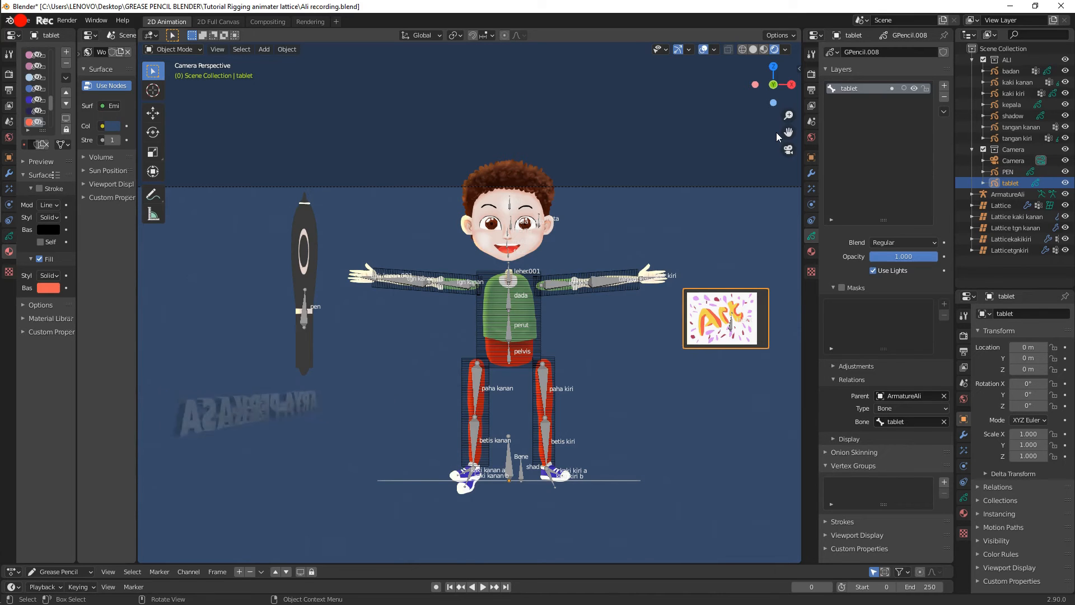
click(24, 20)
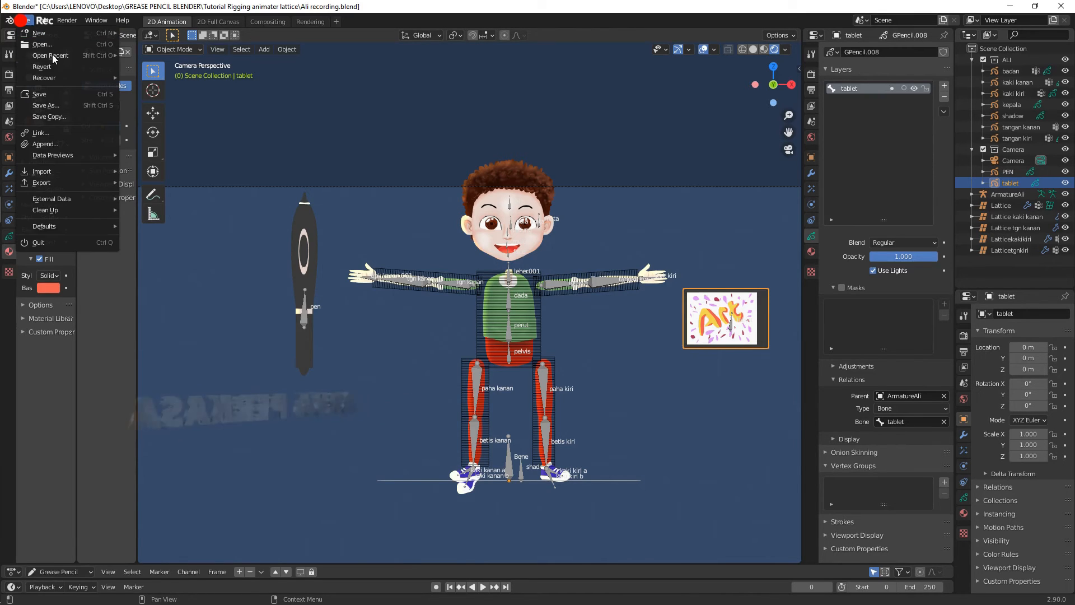
click(66, 93)
Start a new file from the 2D Animation template
click(23, 20)
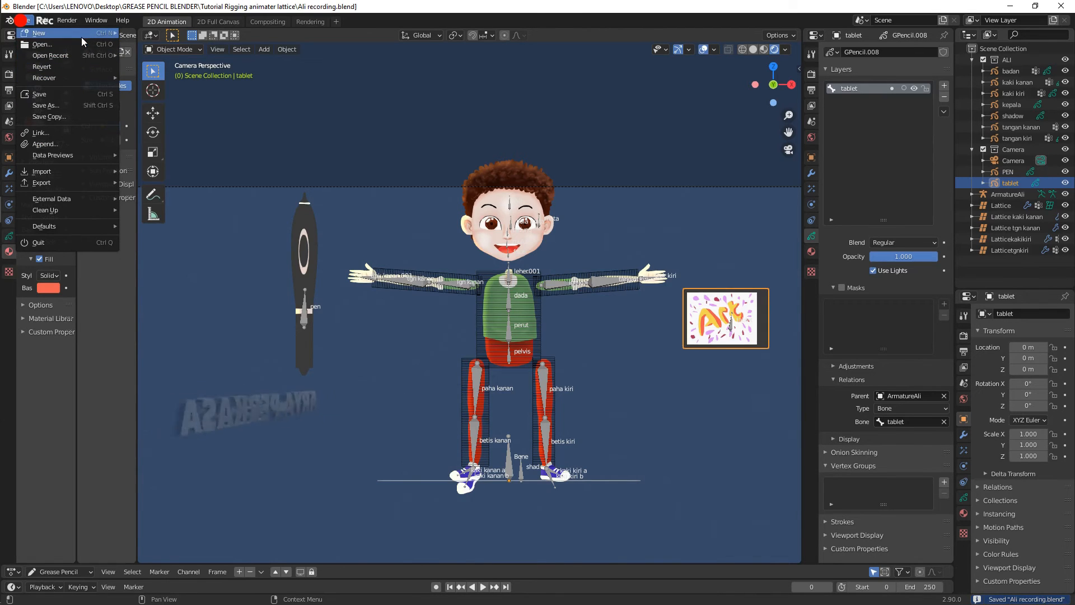
click(29, 21)
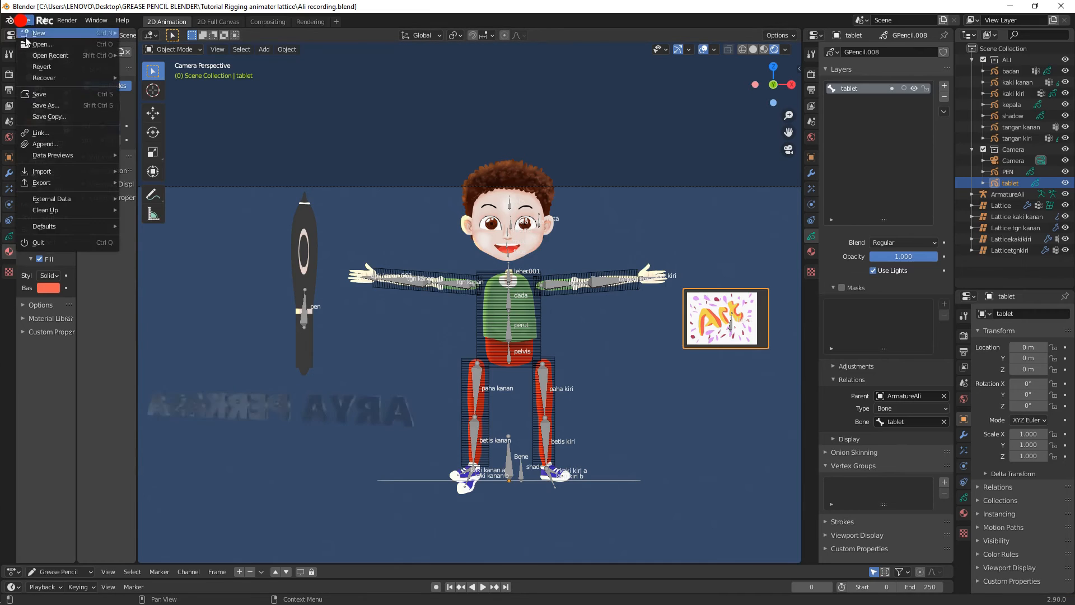
mouse_move(84, 32)
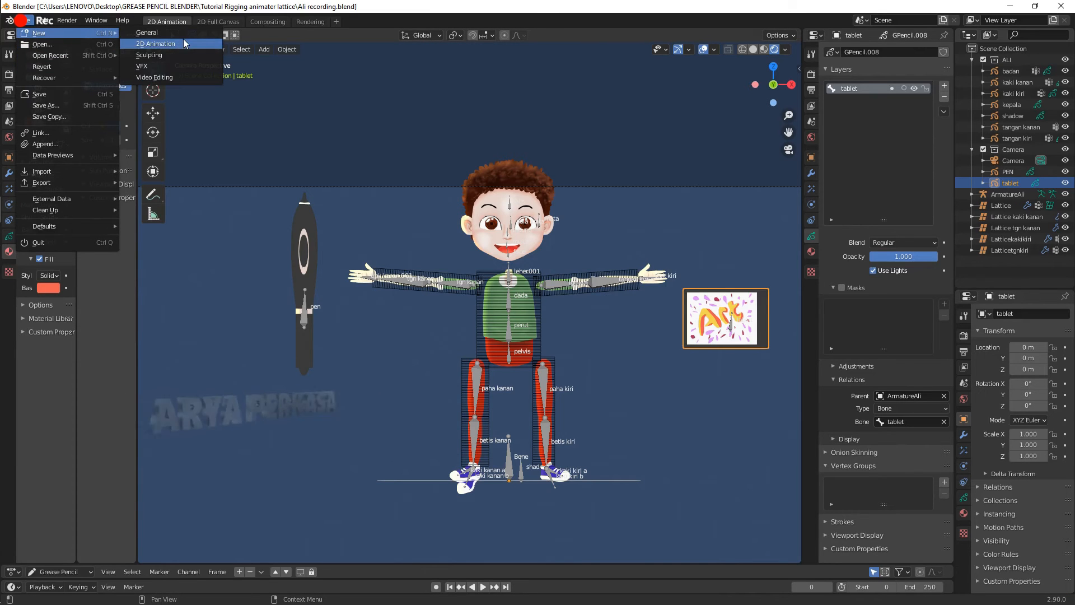
click(187, 43)
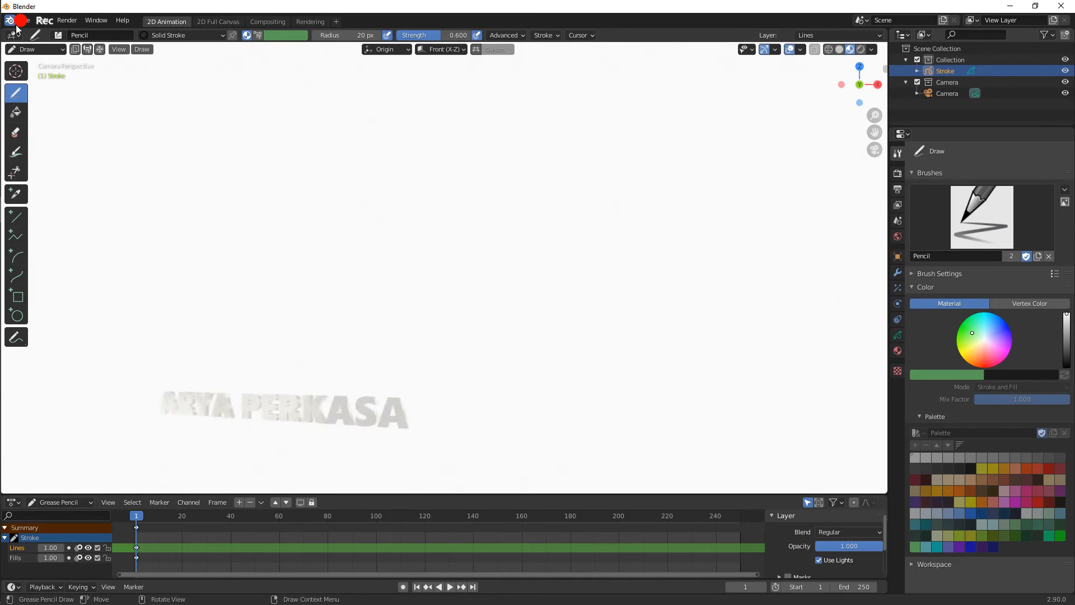
Delete the default Stroke object from the scene collection
right_click(997, 75)
click(988, 98)
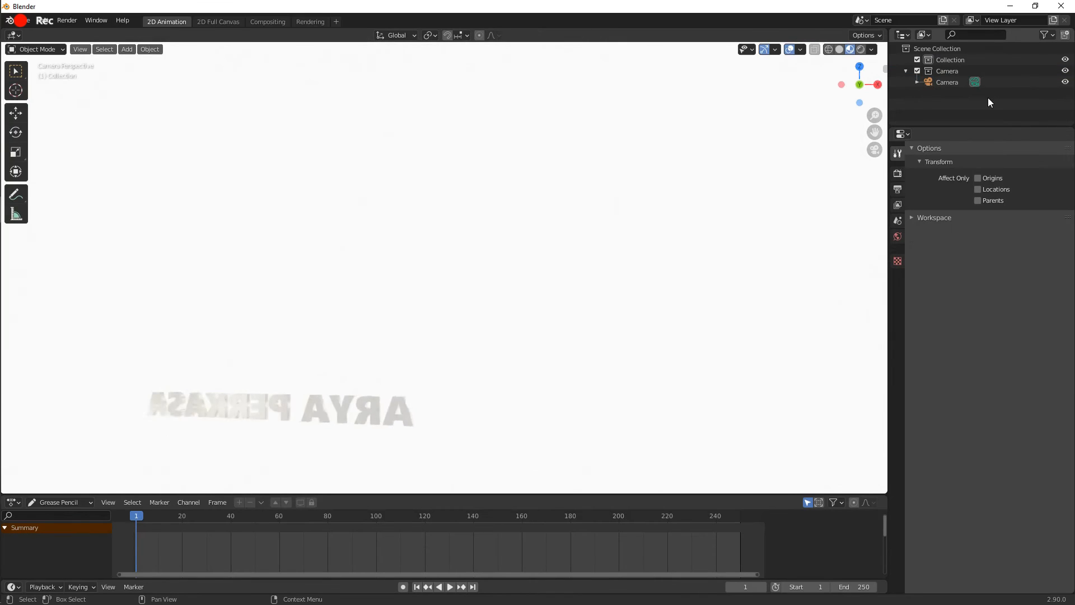
Start an append and browse to the Object list of Ali recording.blend in the Tutorial Rigging animater lattice folder
click(25, 20)
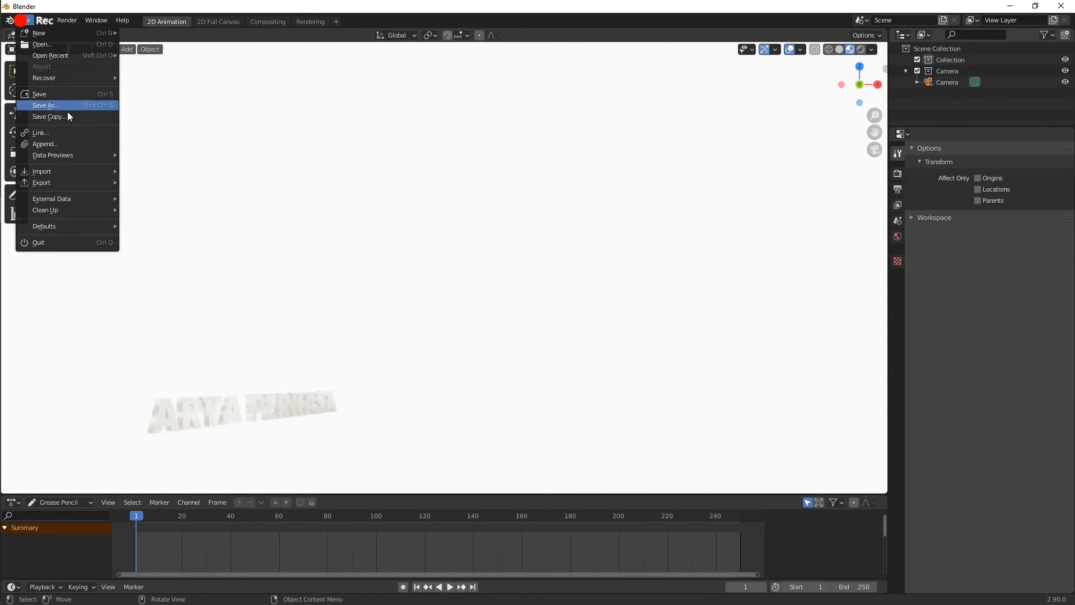
click(75, 143)
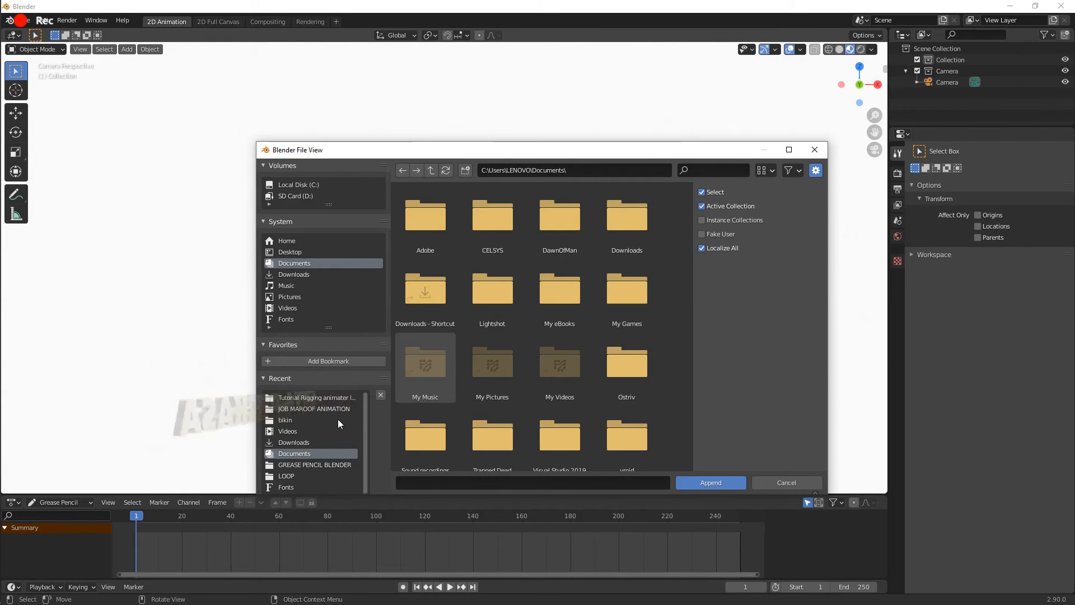
click(346, 465)
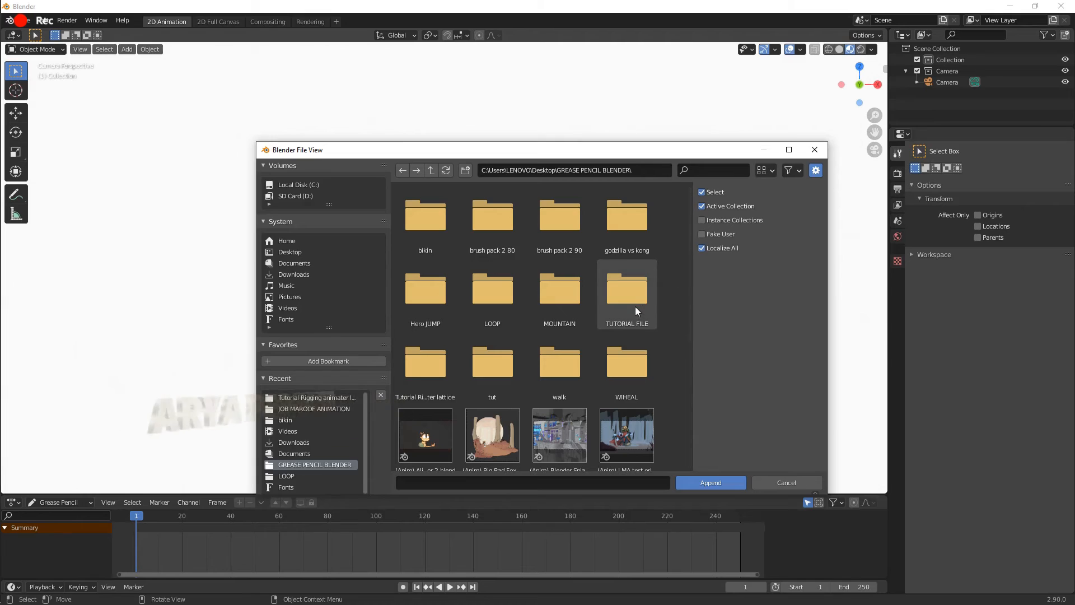
double_click(443, 379)
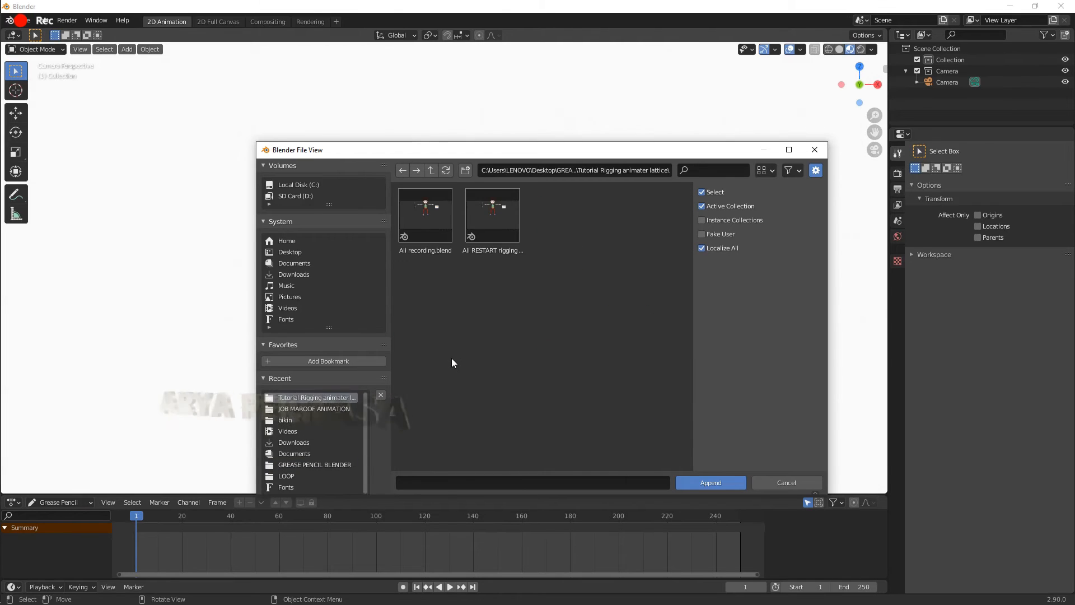
double_click(445, 238)
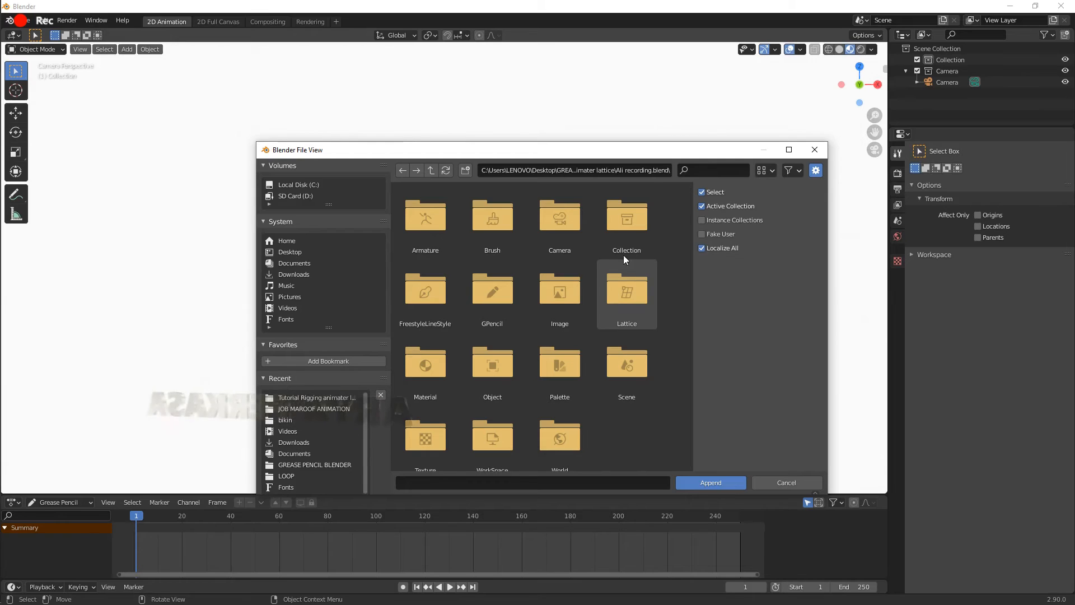
scroll(690, 320, down, 1)
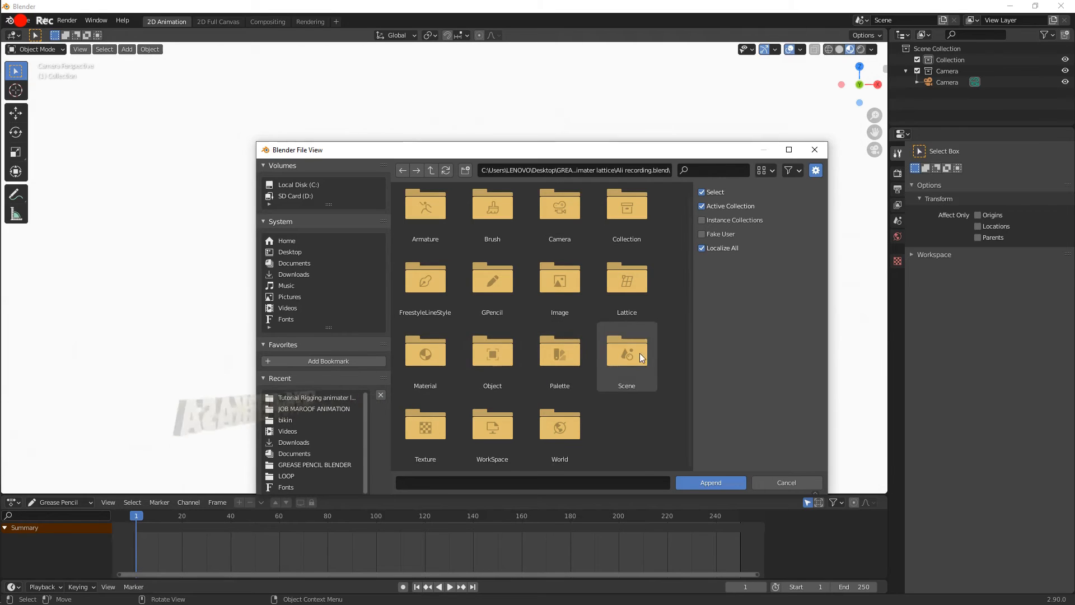
double_click(503, 369)
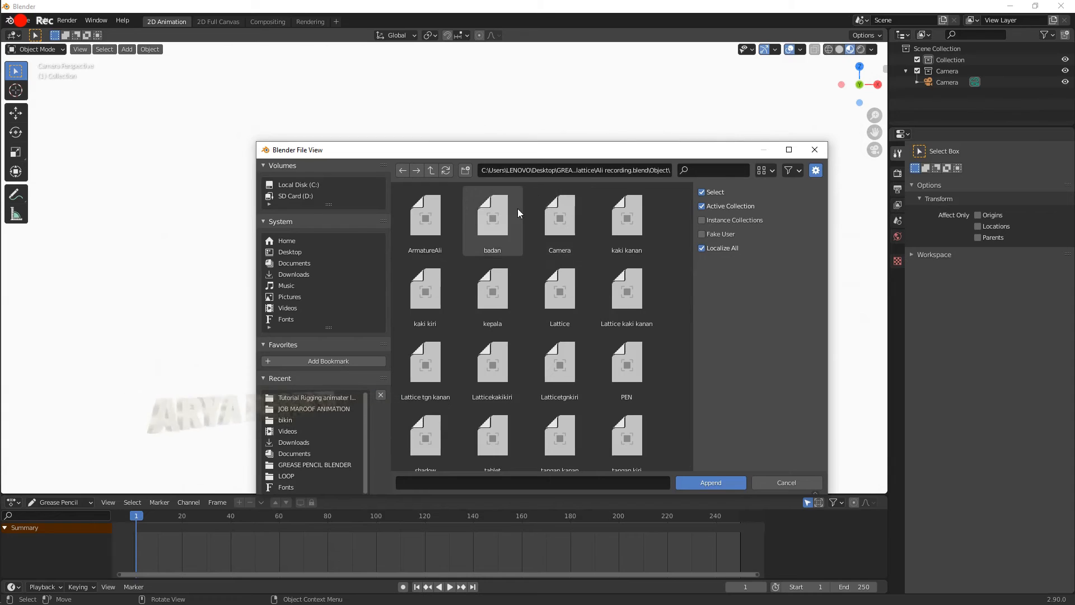
Append every listed object except Camera: ArmatureAli, all body parts, all lattices, PEN, shadow and tablet
click(432, 232)
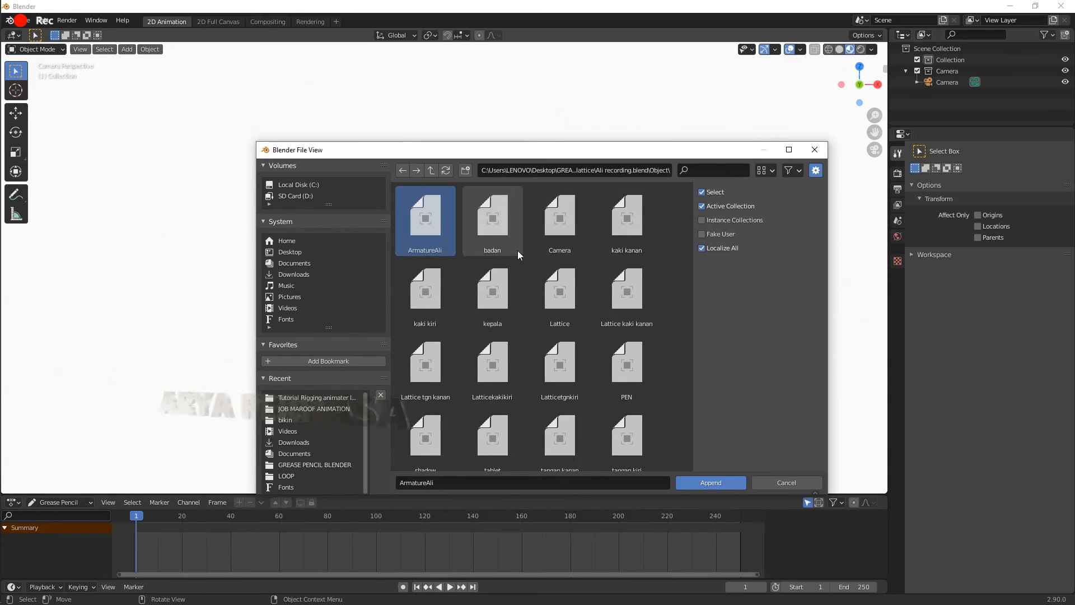
ctrl+click(508, 236)
ctrl+click(640, 236)
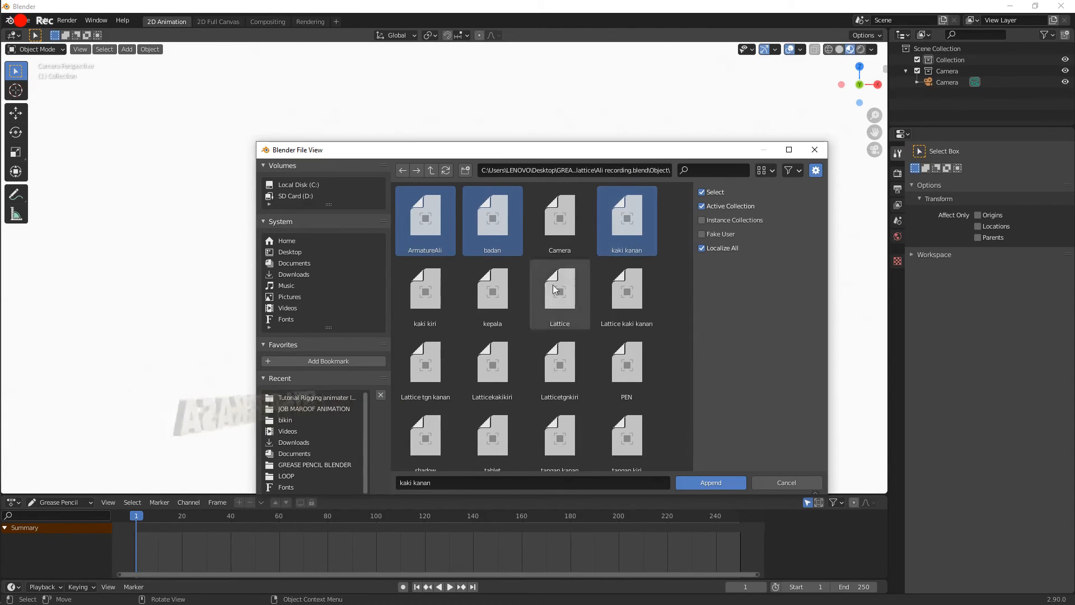
ctrl+click(450, 311)
ctrl+click(501, 303)
ctrl+click(580, 310)
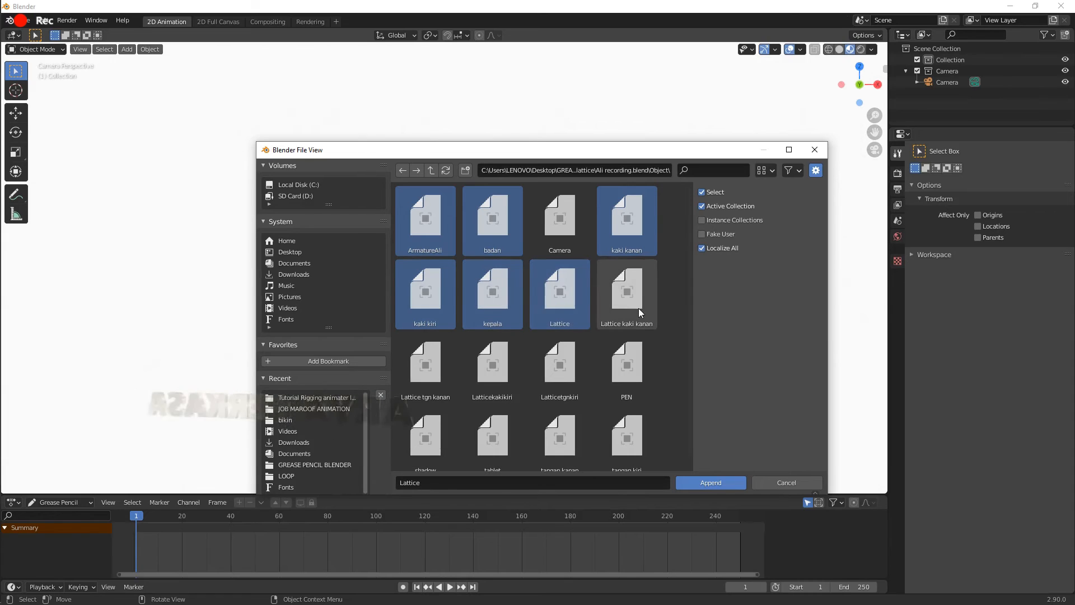
ctrl+click(639, 308)
ctrl+click(641, 365)
ctrl+click(577, 381)
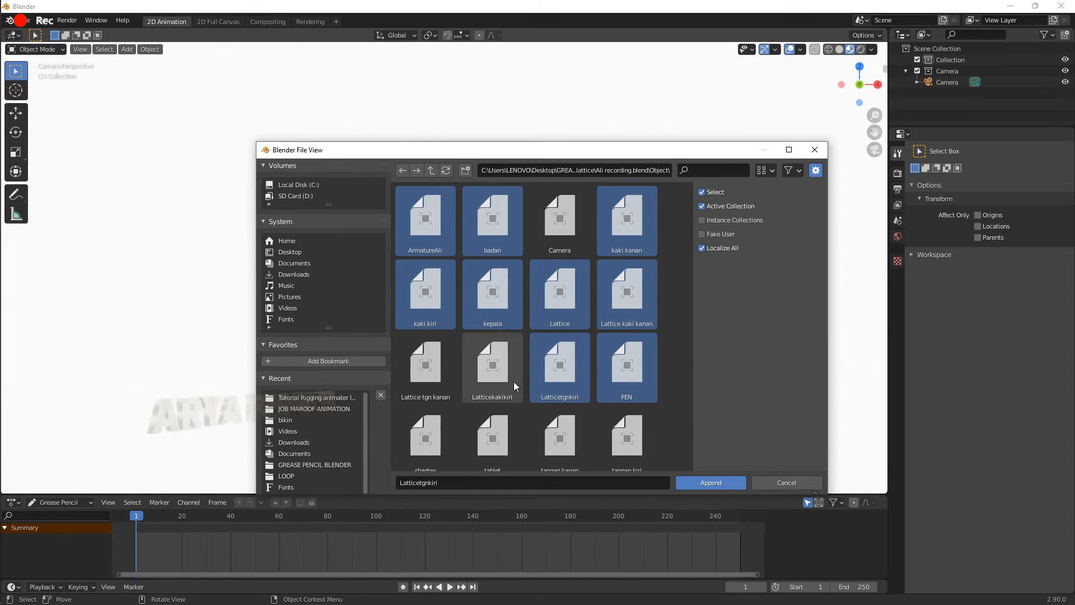
ctrl+click(513, 382)
ctrl+click(431, 381)
ctrl+click(453, 429)
ctrl+click(500, 429)
ctrl+click(563, 425)
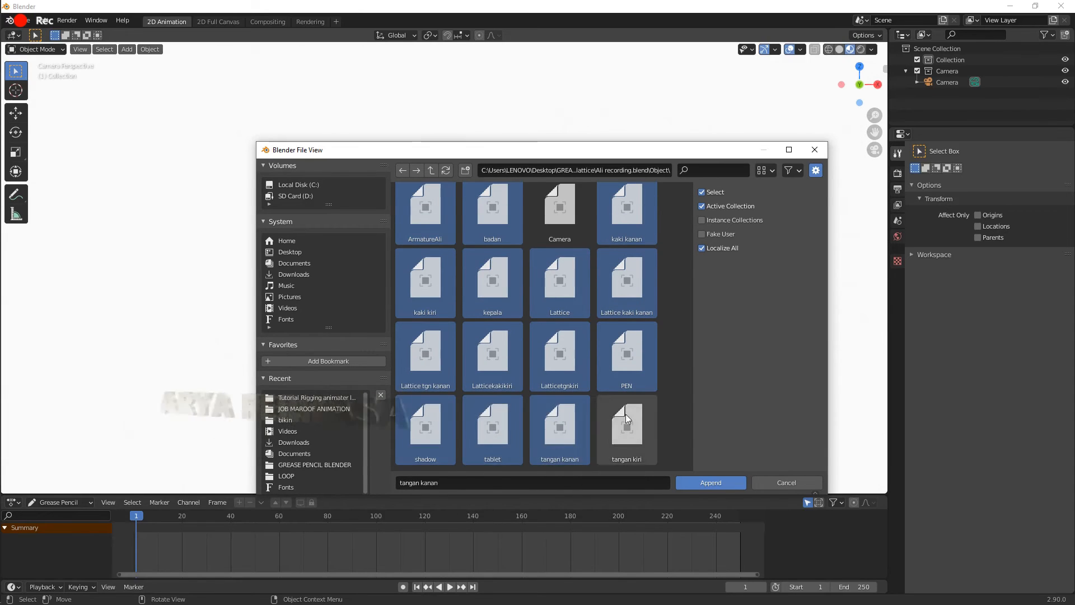
ctrl+click(626, 414)
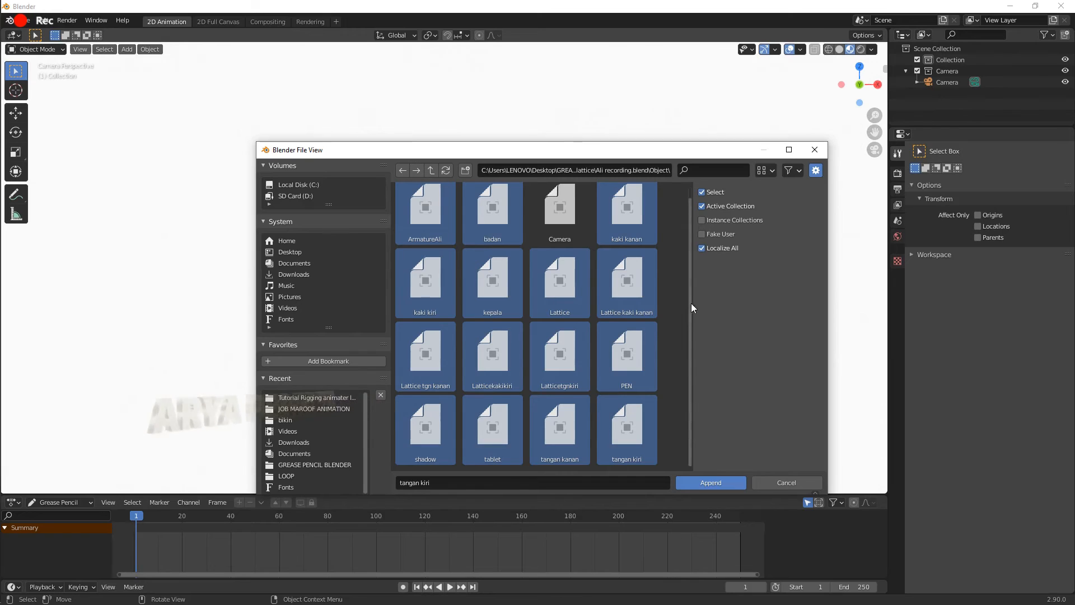
scroll(691, 304, up, 1)
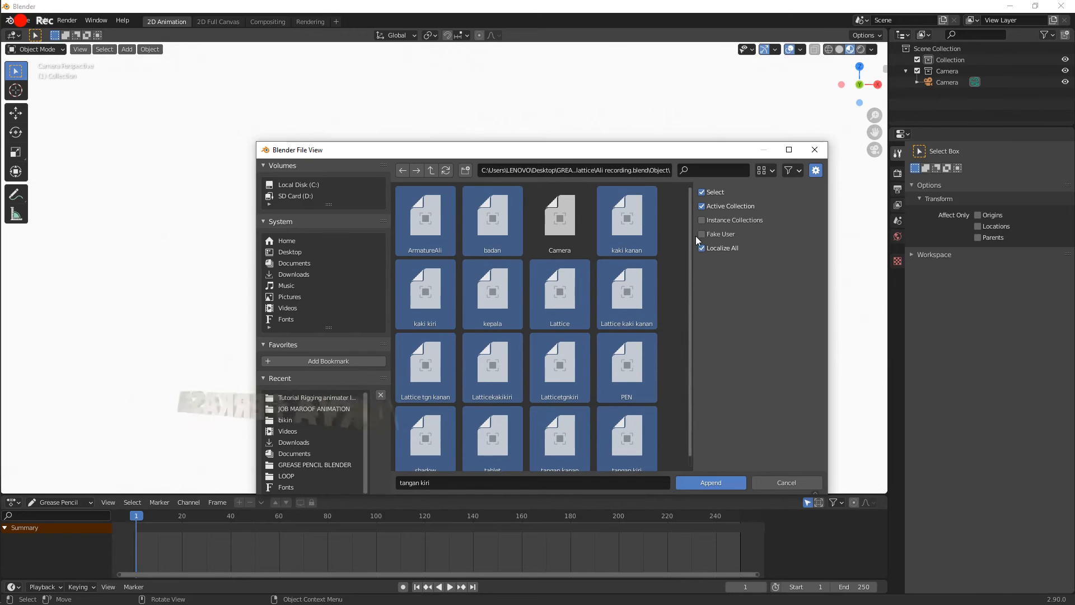
click(710, 482)
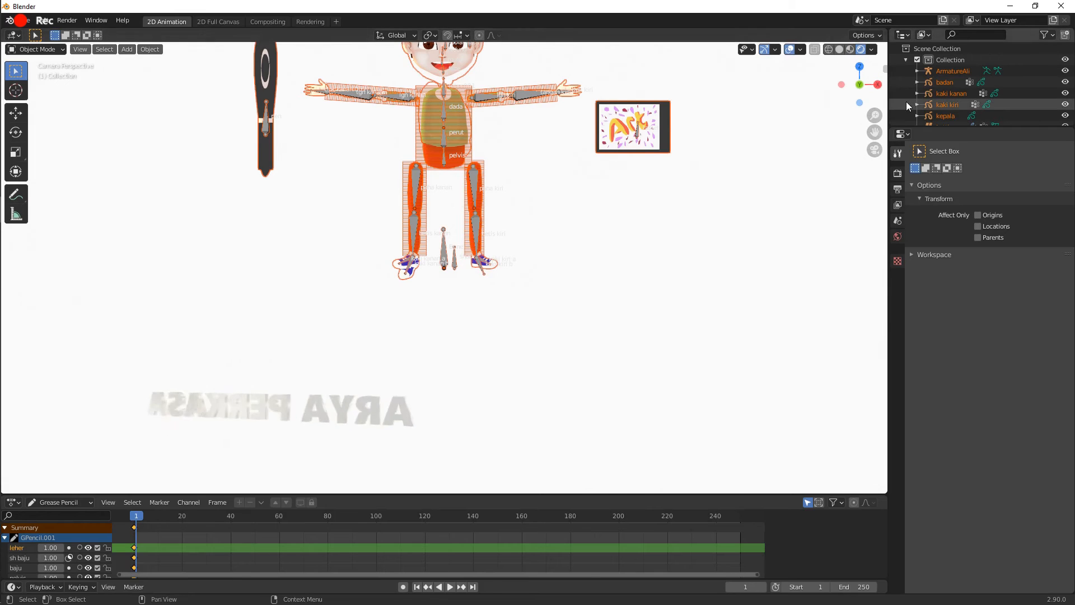
Hide the Extras overlay in the camera view so the lattice cages are not drawn over the character
scroll(705, 178, up, 4)
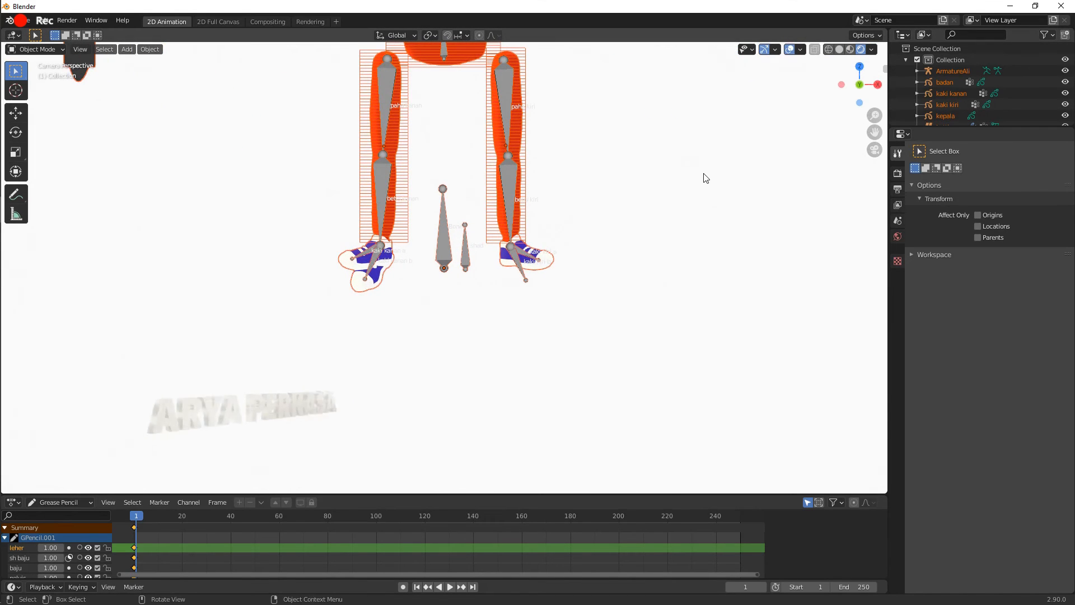
alt+drag(532, 298, 588, 256)
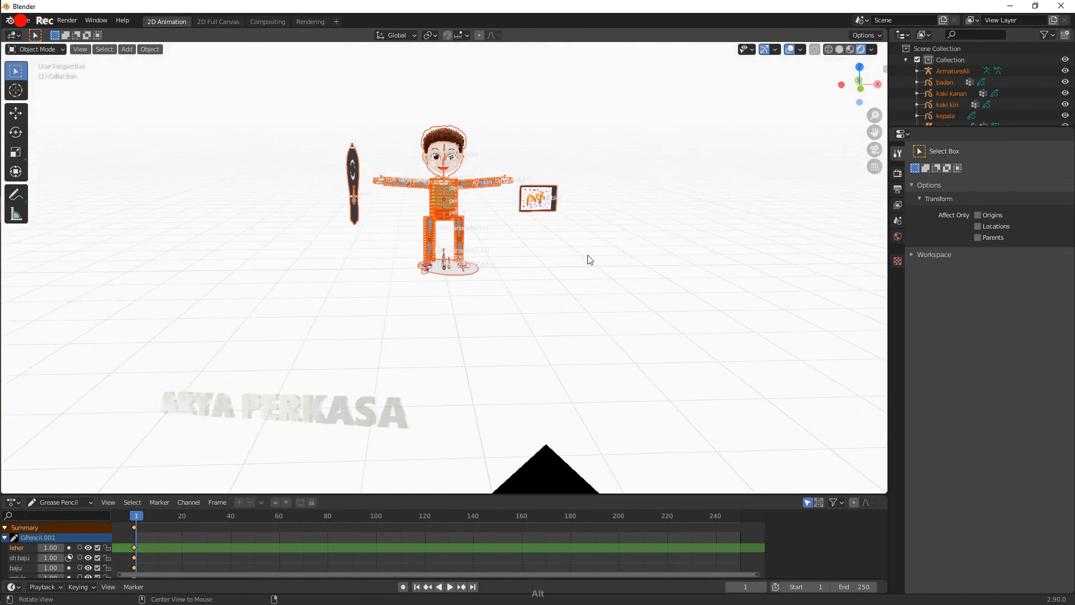
click(875, 149)
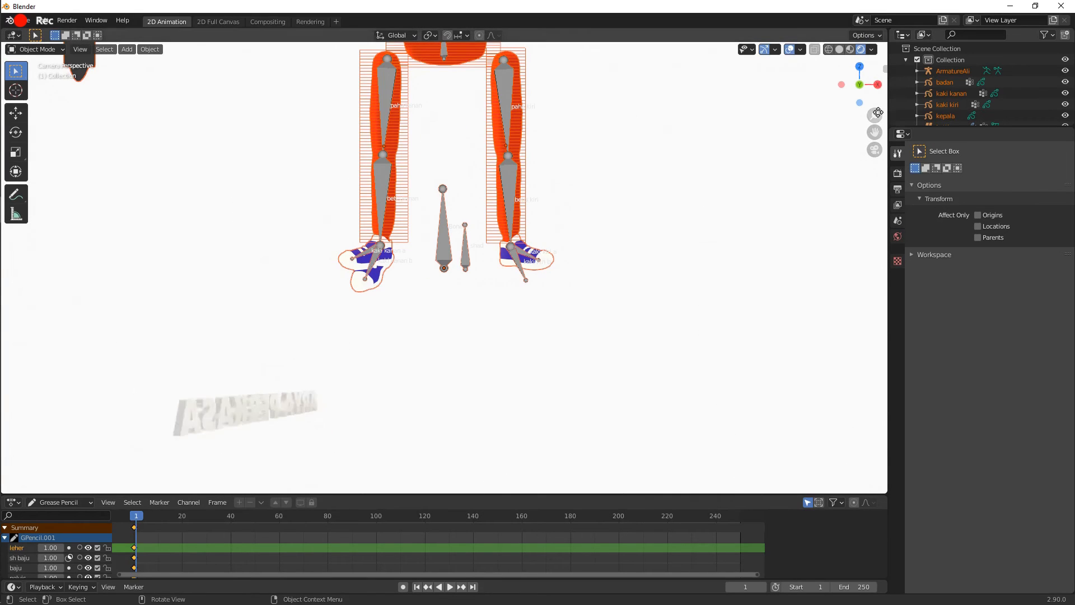
drag(878, 112, 877, 93)
drag(874, 132, 829, 362)
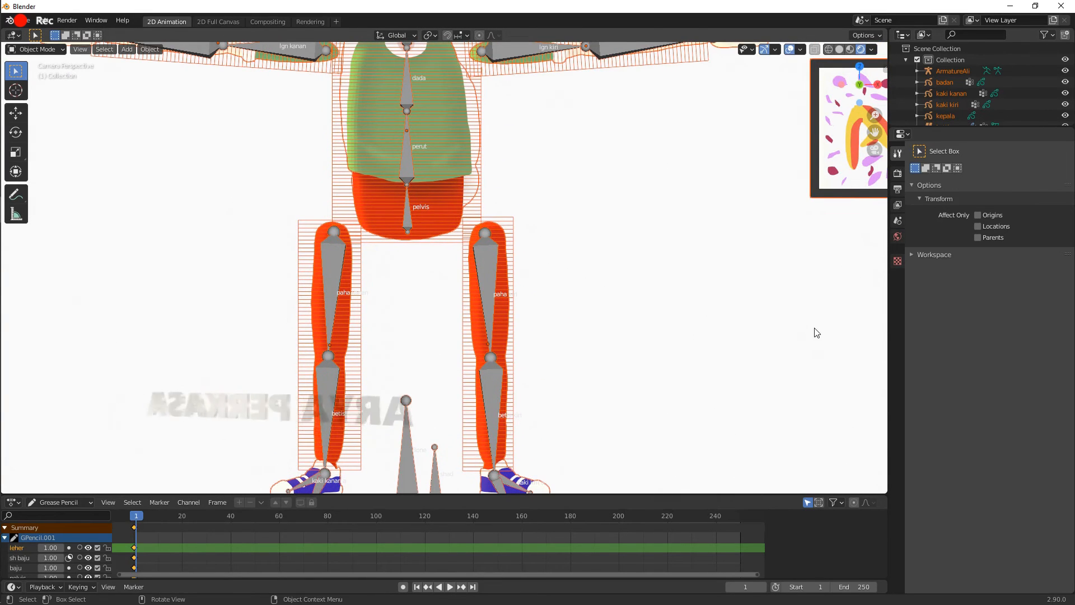
drag(875, 115, 875, 141)
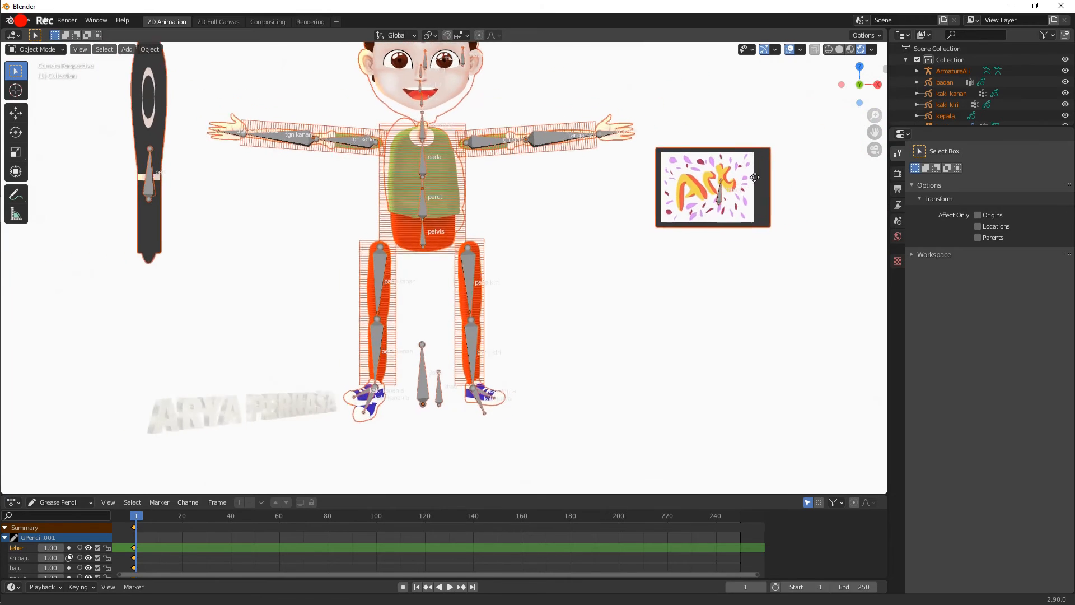
click(801, 50)
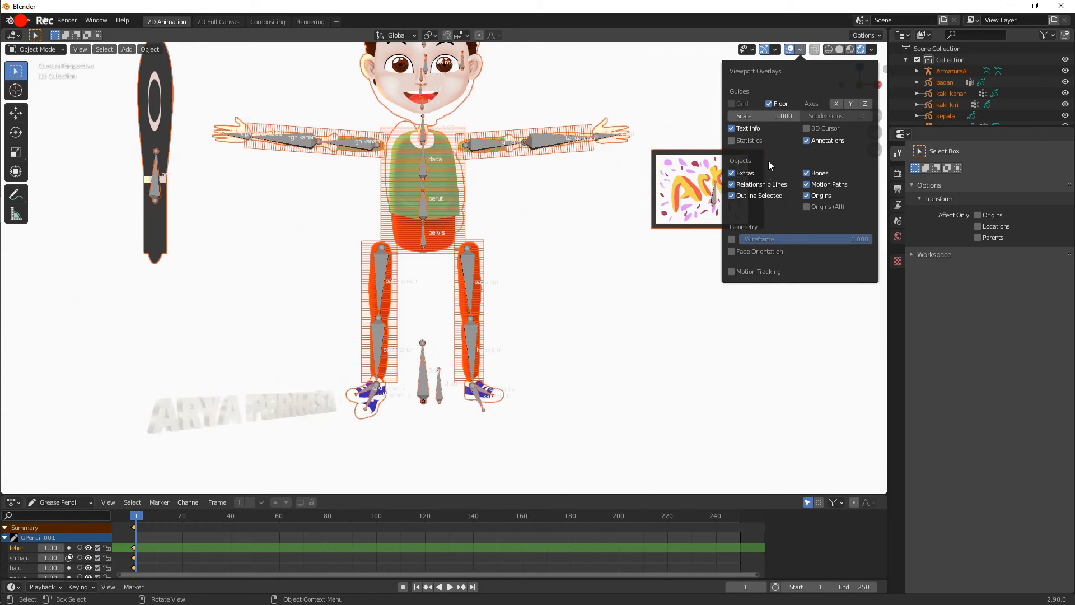
click(733, 173)
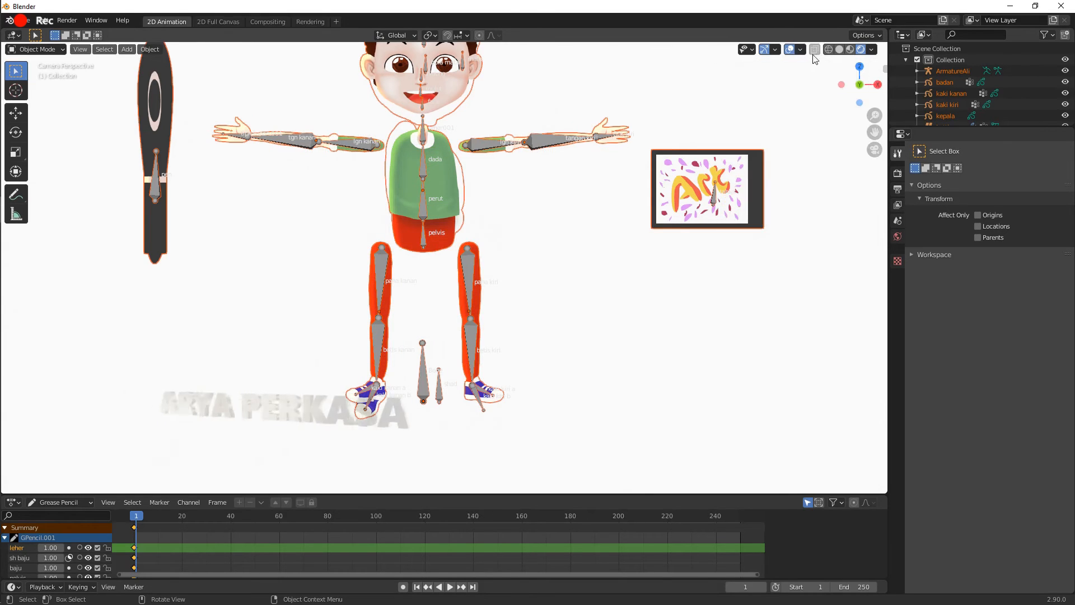
Try turning off the outline of selected objects and the relationship lines in the viewport overlays
click(801, 49)
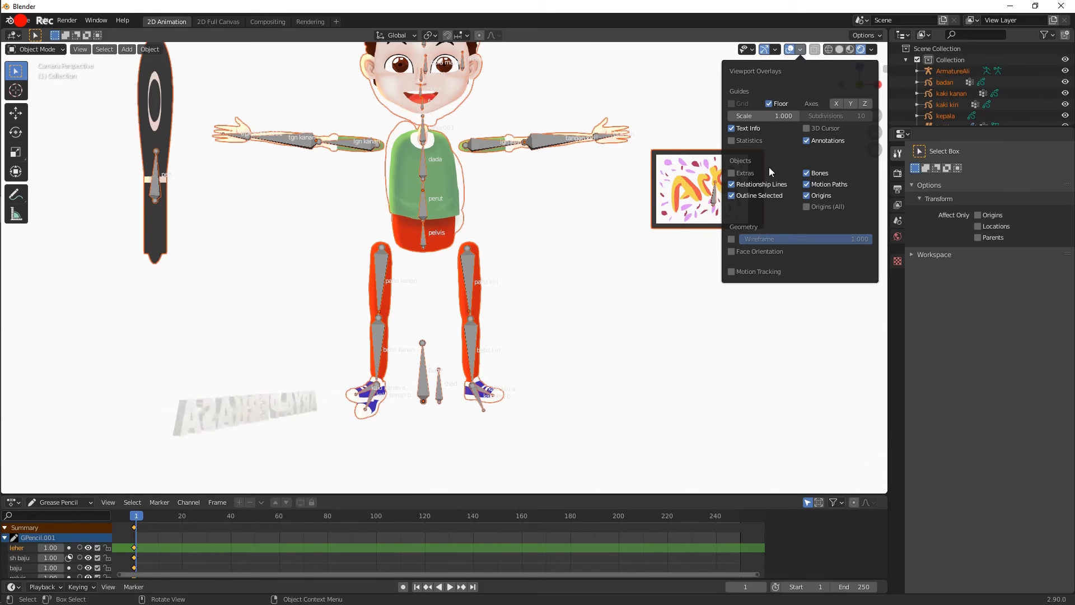
click(733, 195)
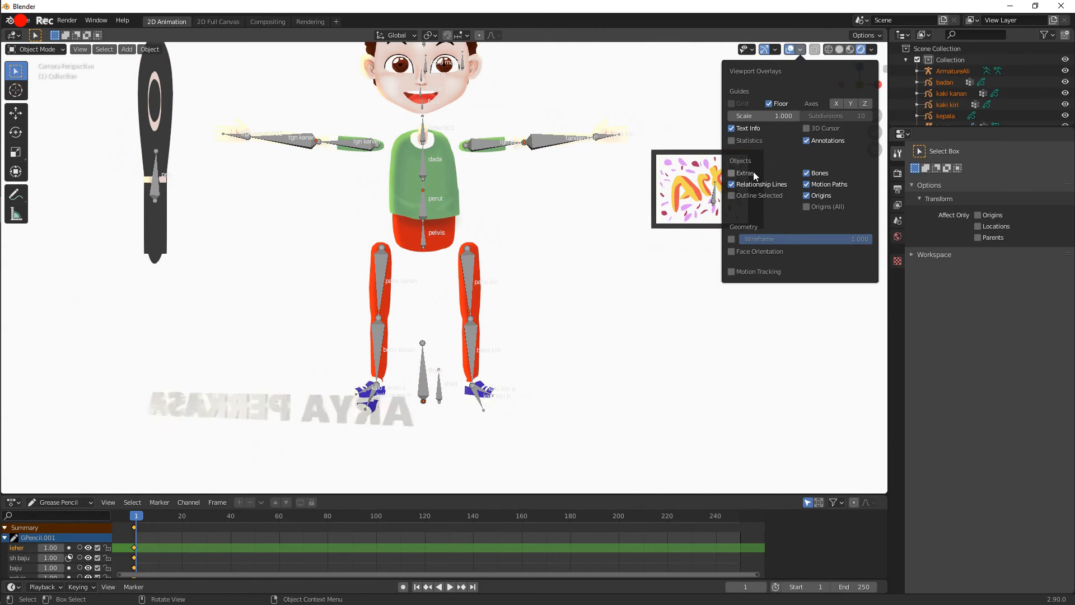
click(733, 196)
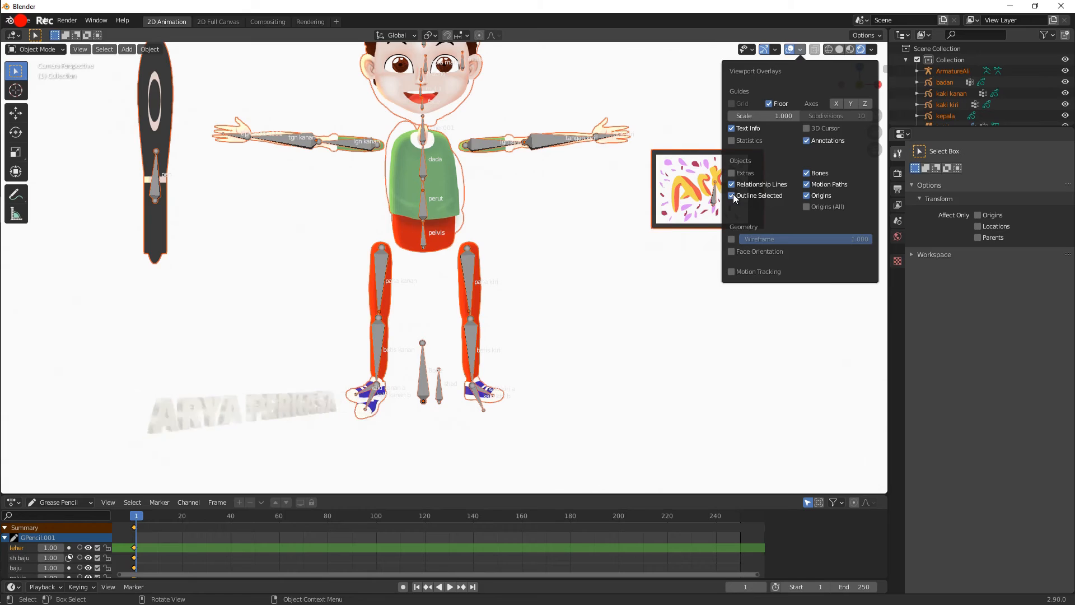
click(732, 185)
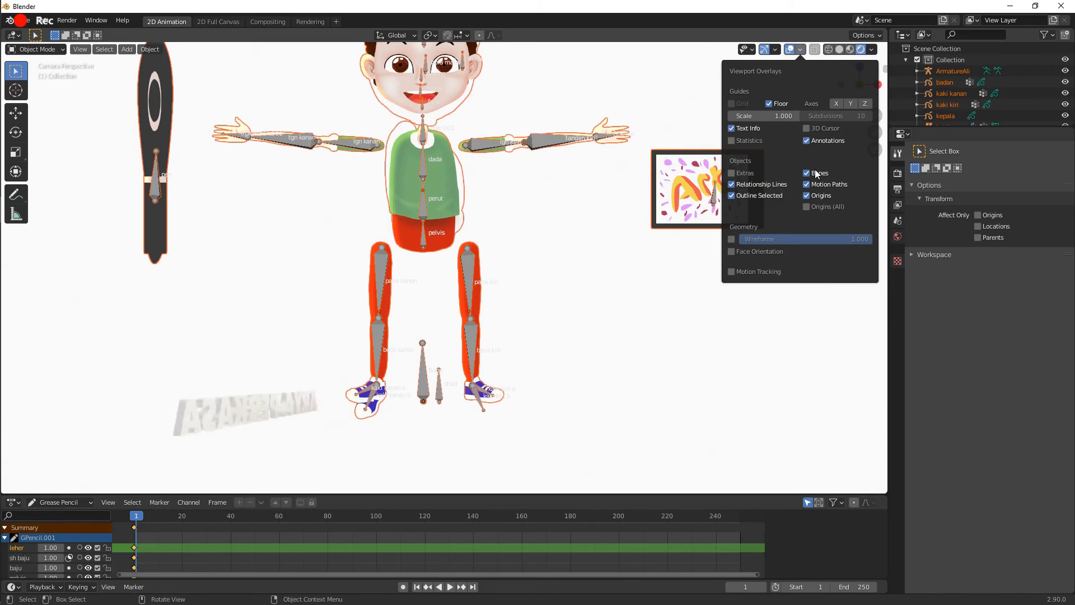
Split a narrow second area off the 3D viewport, then narrow the Outliner and Properties column and lengthen the Outliner
drag(867, 131, 901, 164)
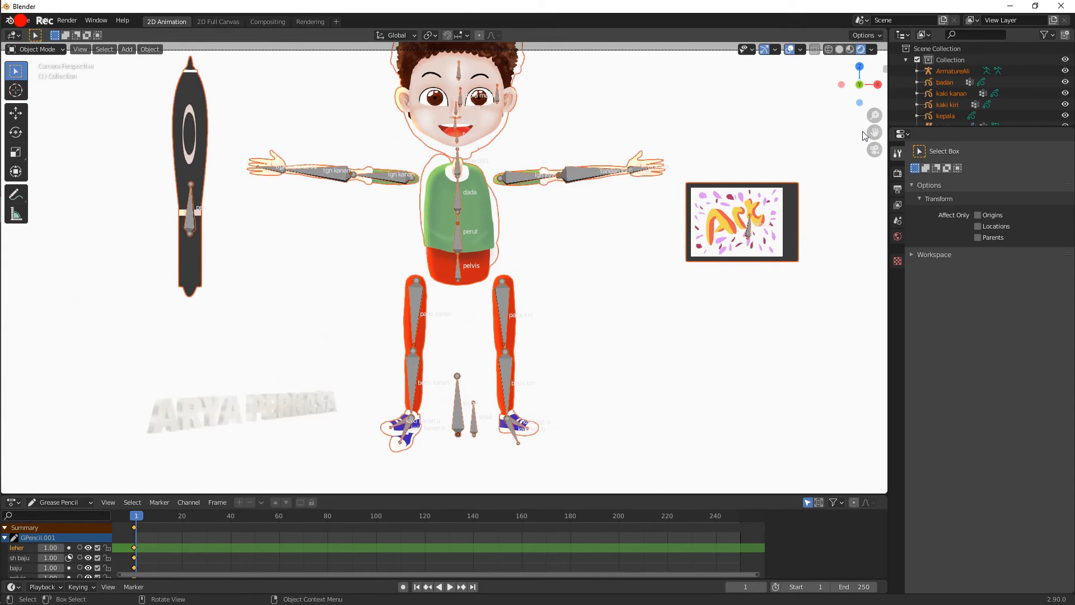
drag(875, 115, 874, 122)
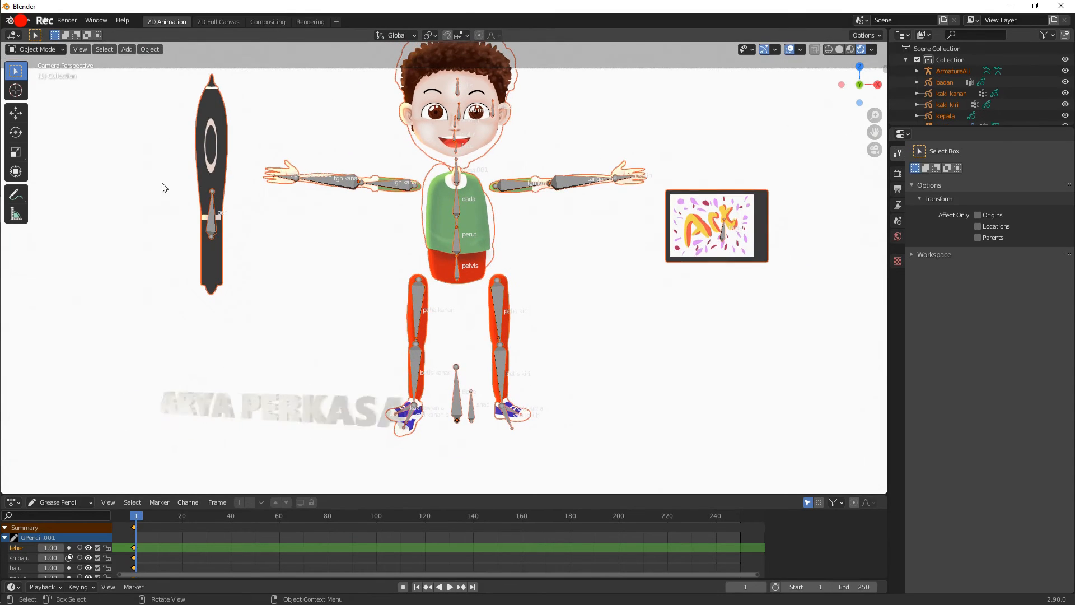
drag(3, 491, 90, 486)
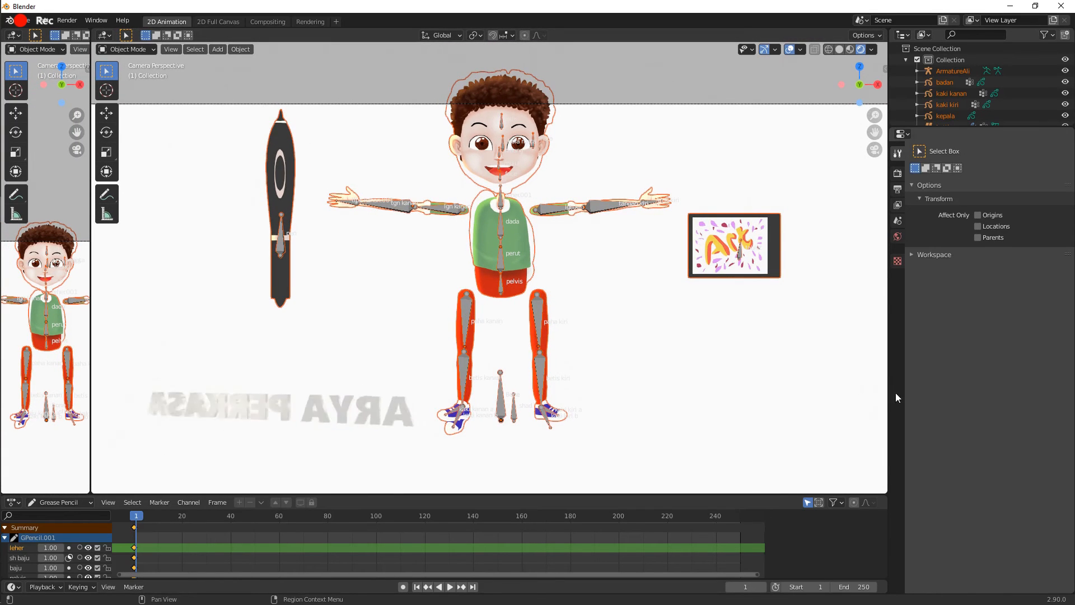
drag(889, 395, 969, 393)
drag(1045, 126, 1045, 295)
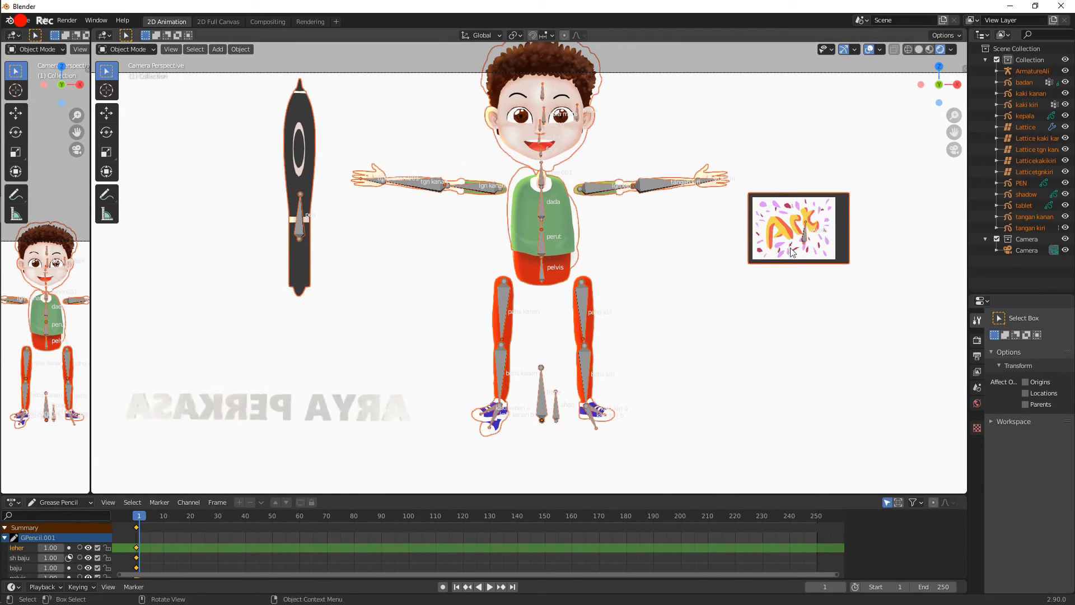
Change the narrow new area into a Properties editor, widen it slightly and show its tool settings
click(12, 35)
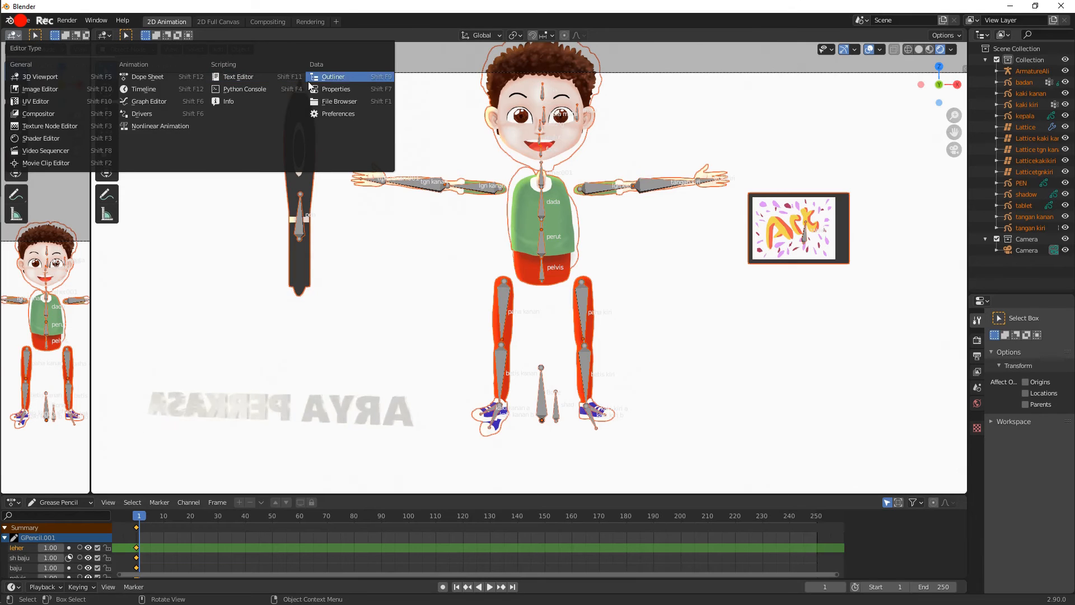
click(336, 89)
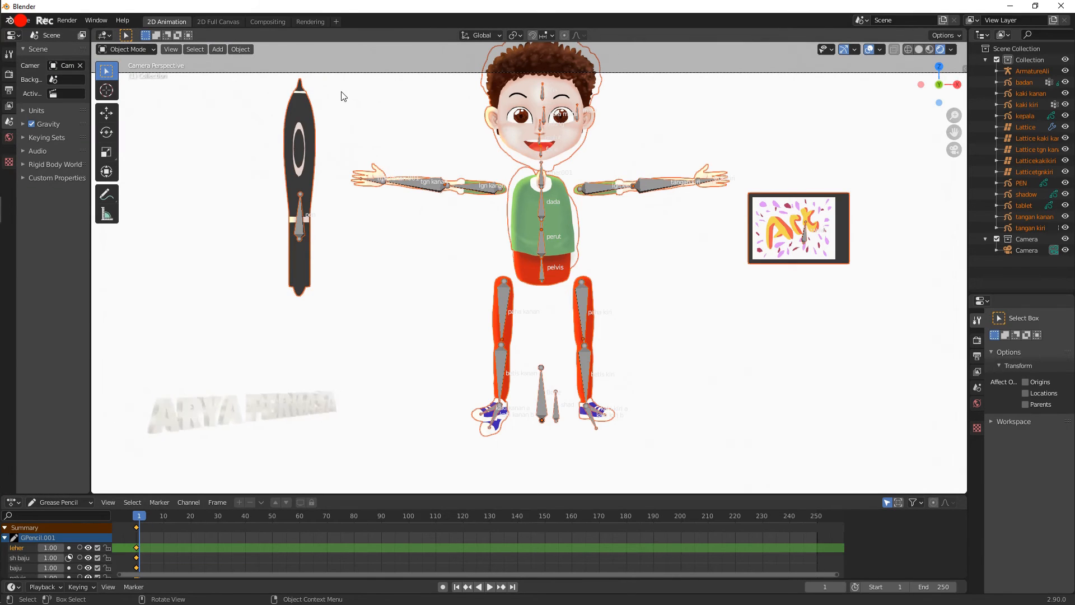
drag(90, 312, 94, 312)
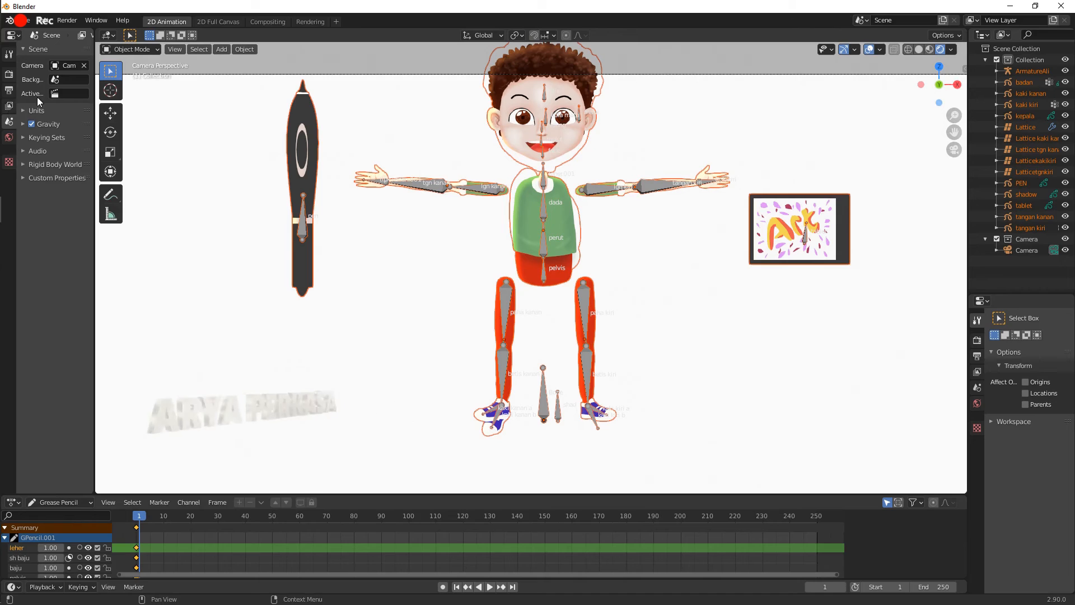
click(9, 55)
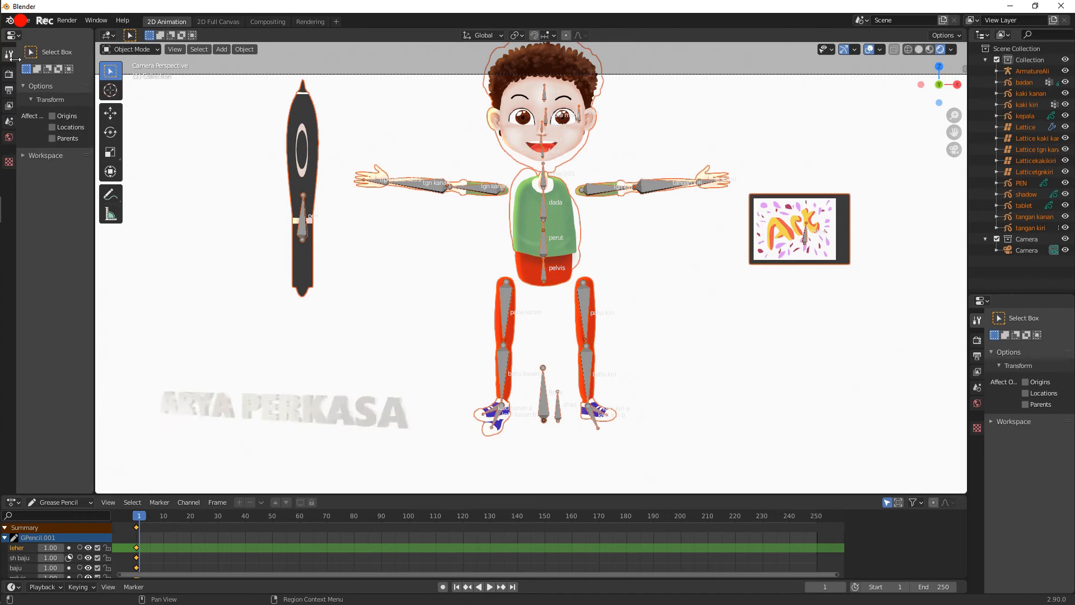
Set the world background color to light blue
click(9, 90)
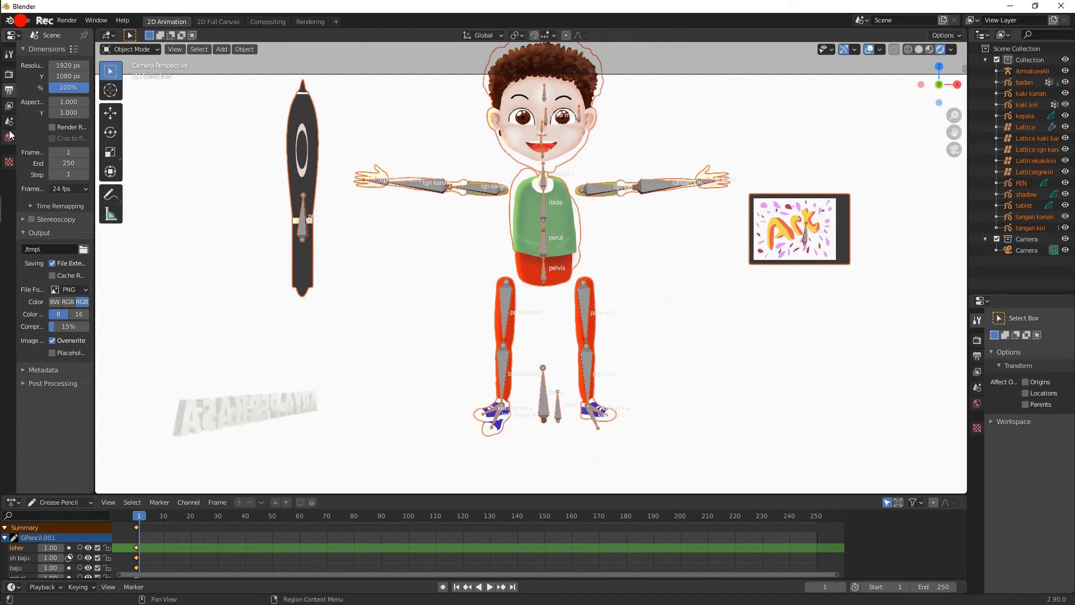
click(9, 137)
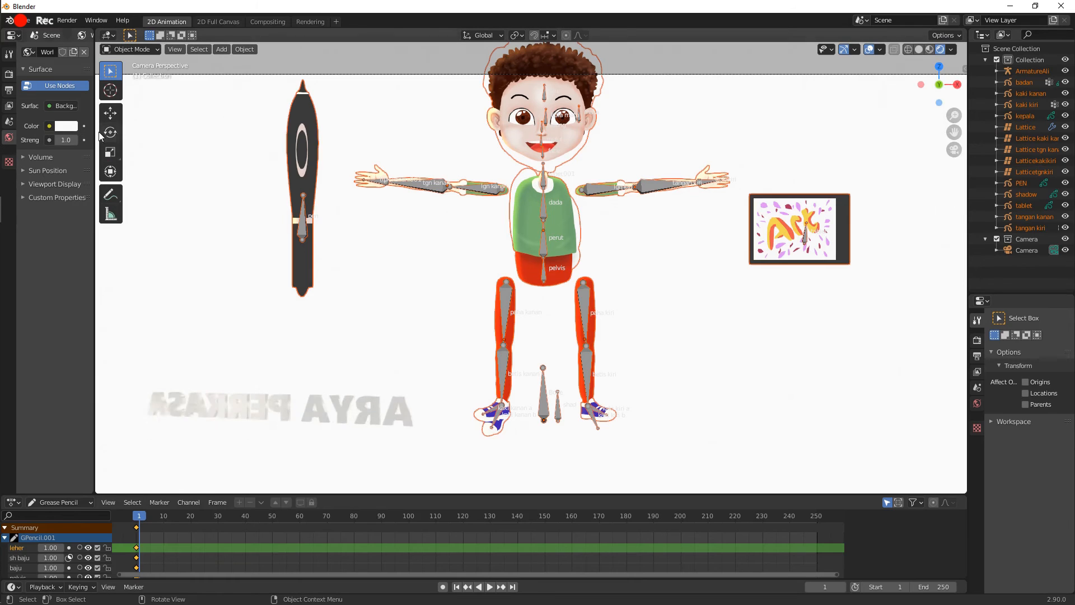
click(66, 125)
click(103, 162)
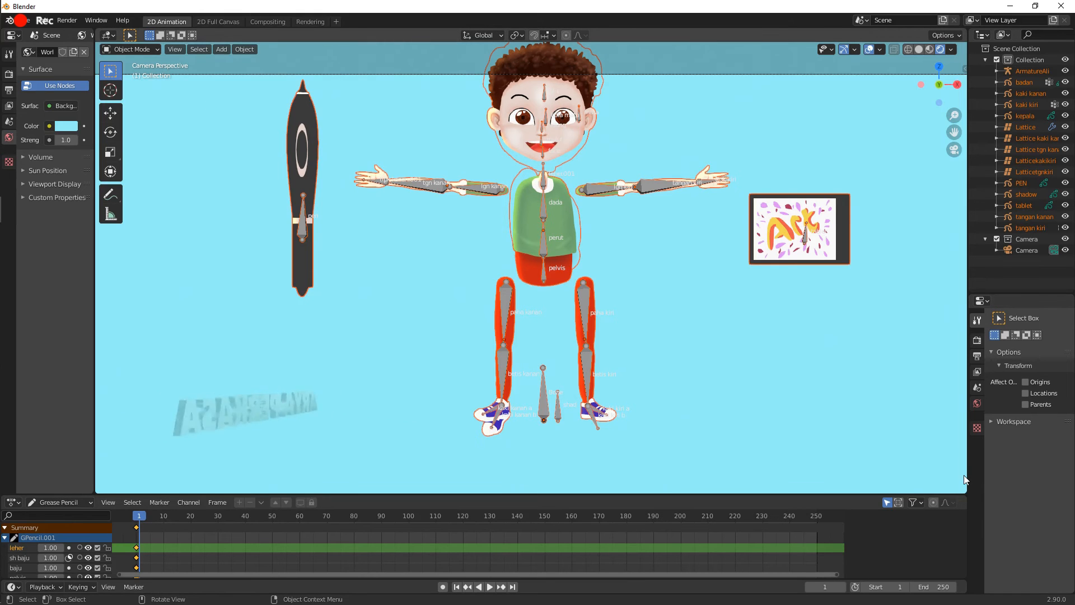
Split another narrow area off the 3D viewport, make it a Properties editor and show the layers of the badan object
drag(965, 489, 868, 473)
click(880, 35)
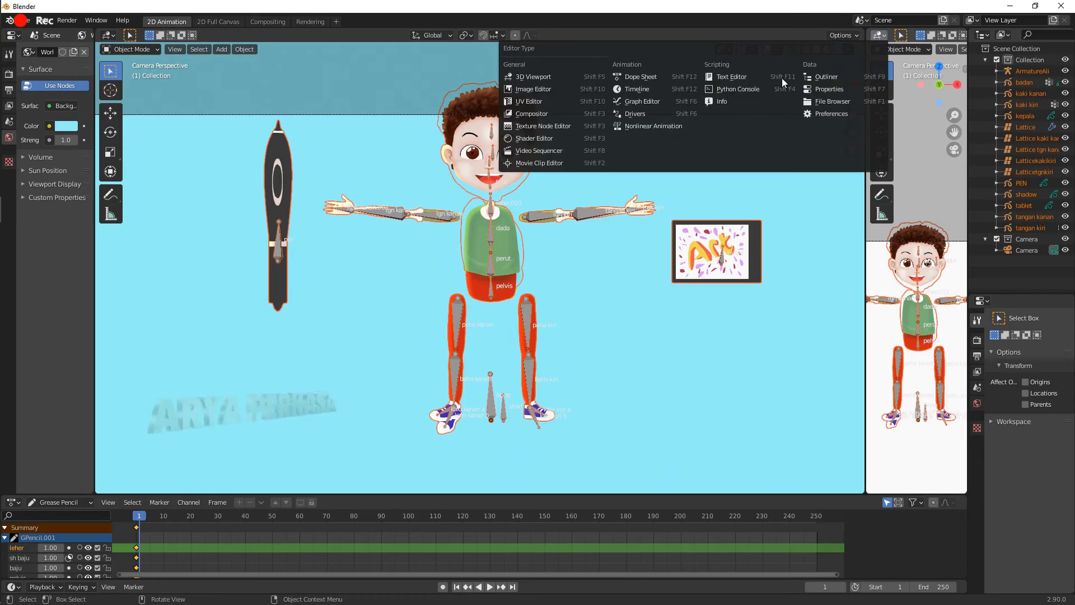
click(853, 90)
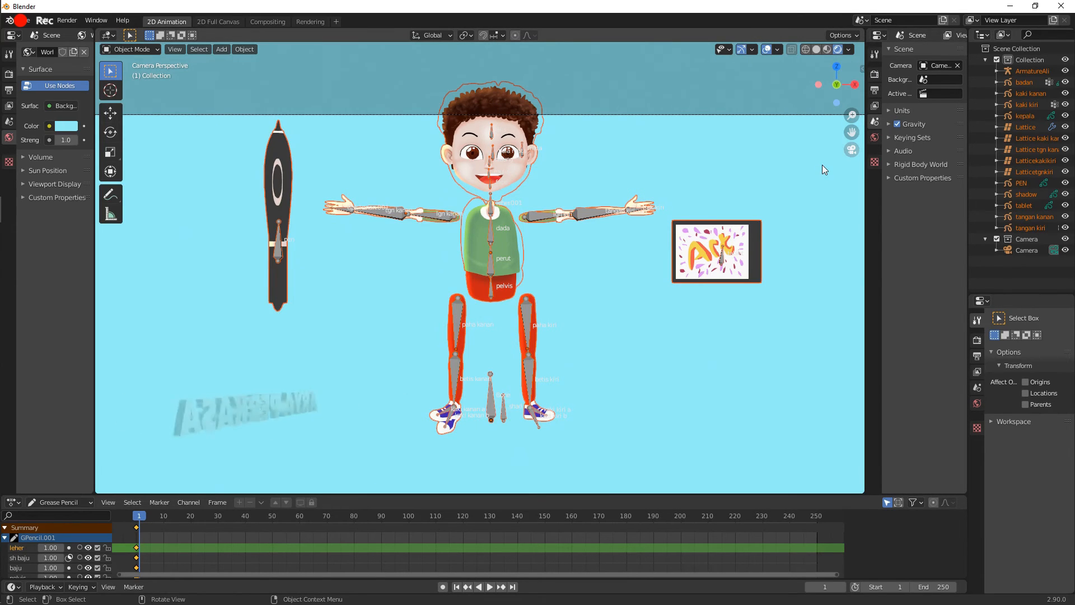
click(517, 239)
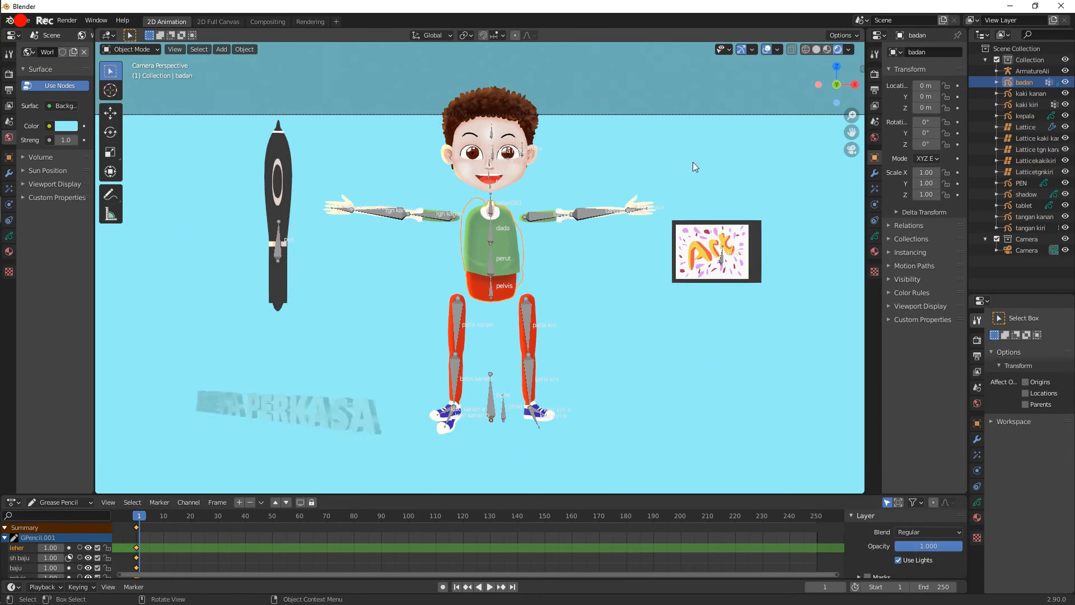
click(875, 236)
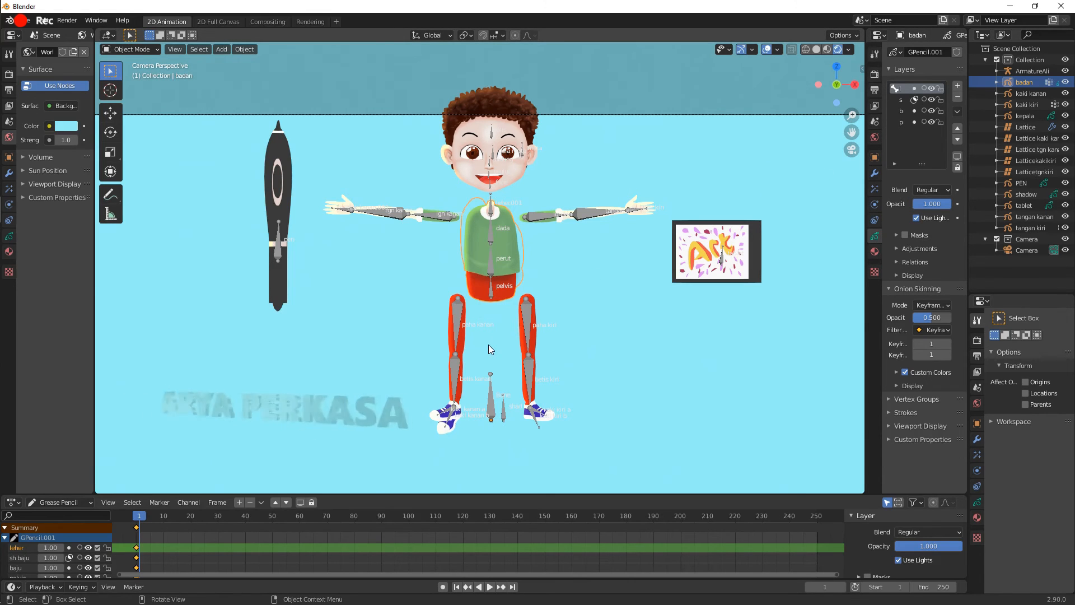
Hide the first shoe layer of the kaki kanan object, leaving its second shoe layer shown
click(472, 331)
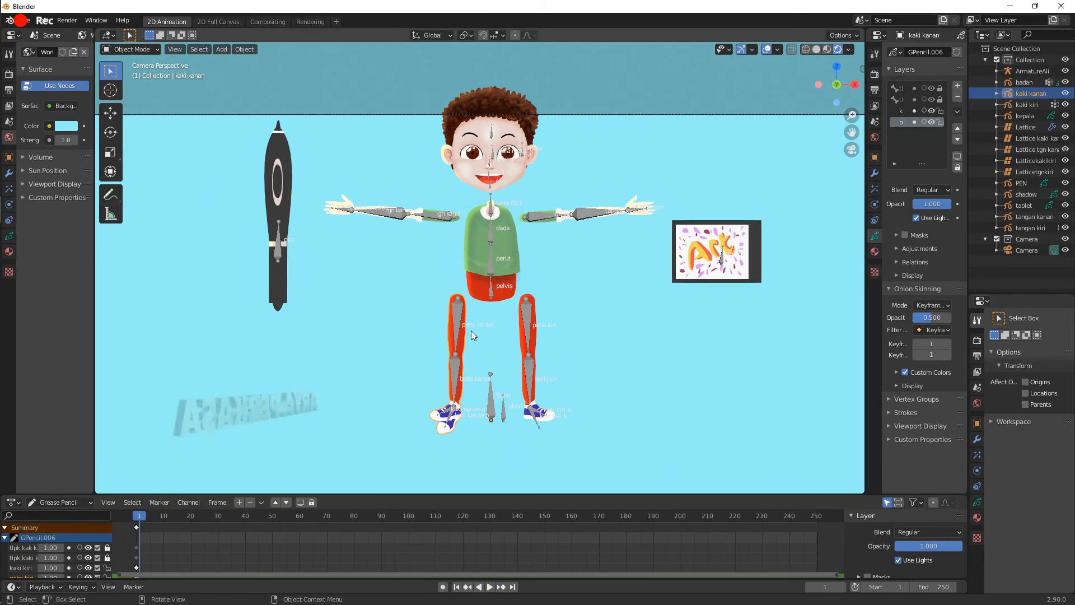
click(932, 99)
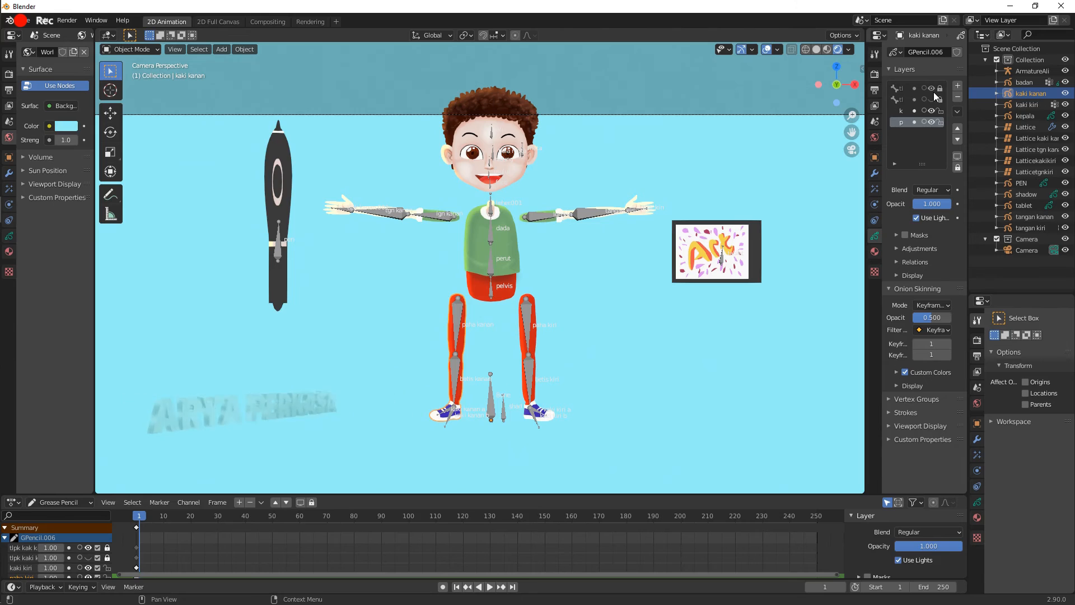
click(933, 97)
click(935, 89)
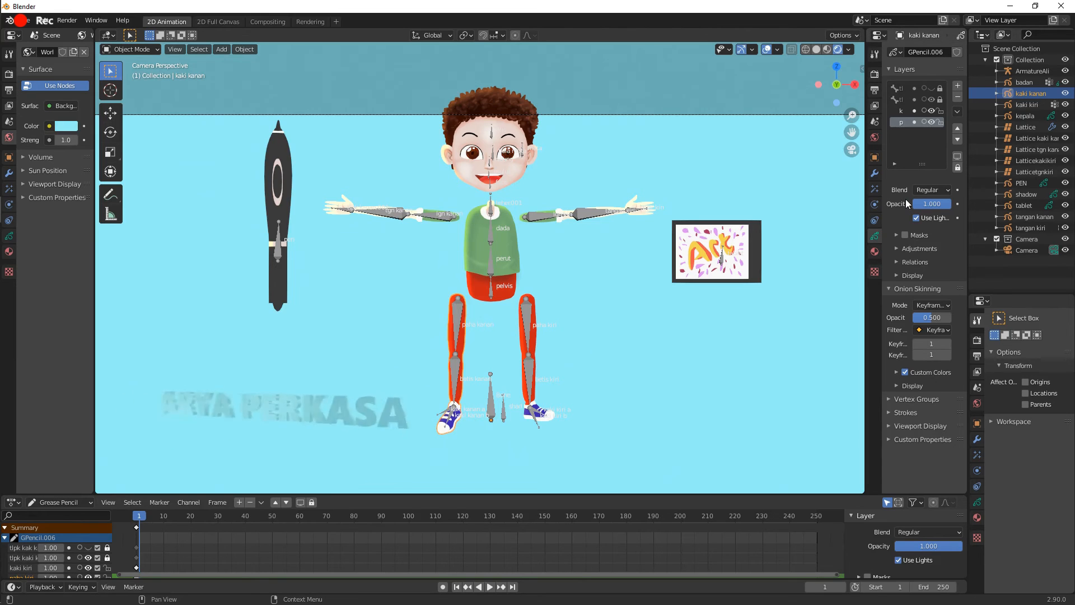
Show the second shoe layer of the kaki kiri object and hide its first shoe layer
click(532, 326)
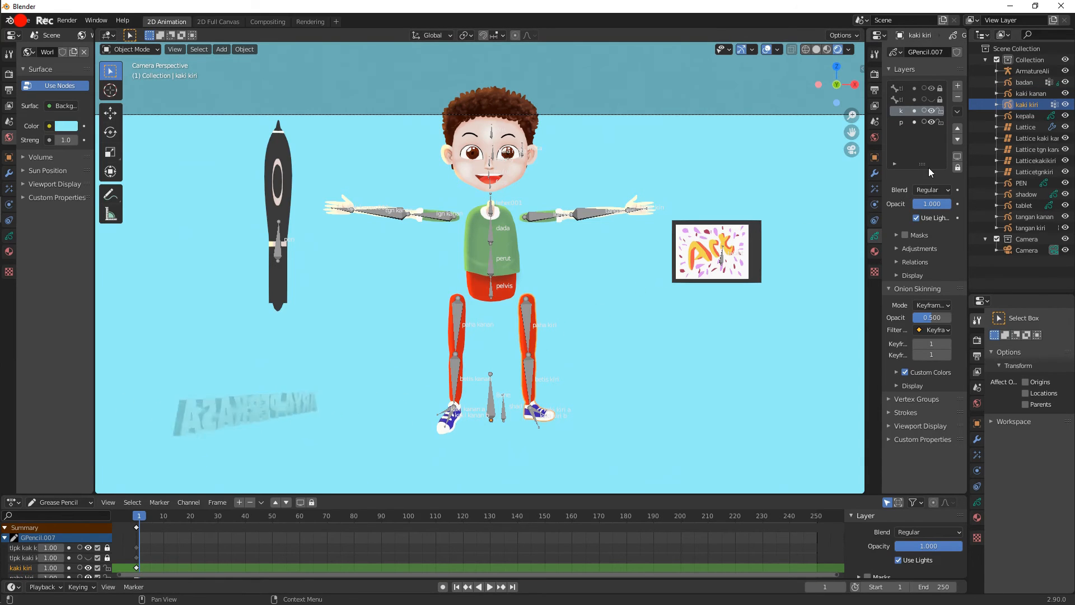
click(932, 111)
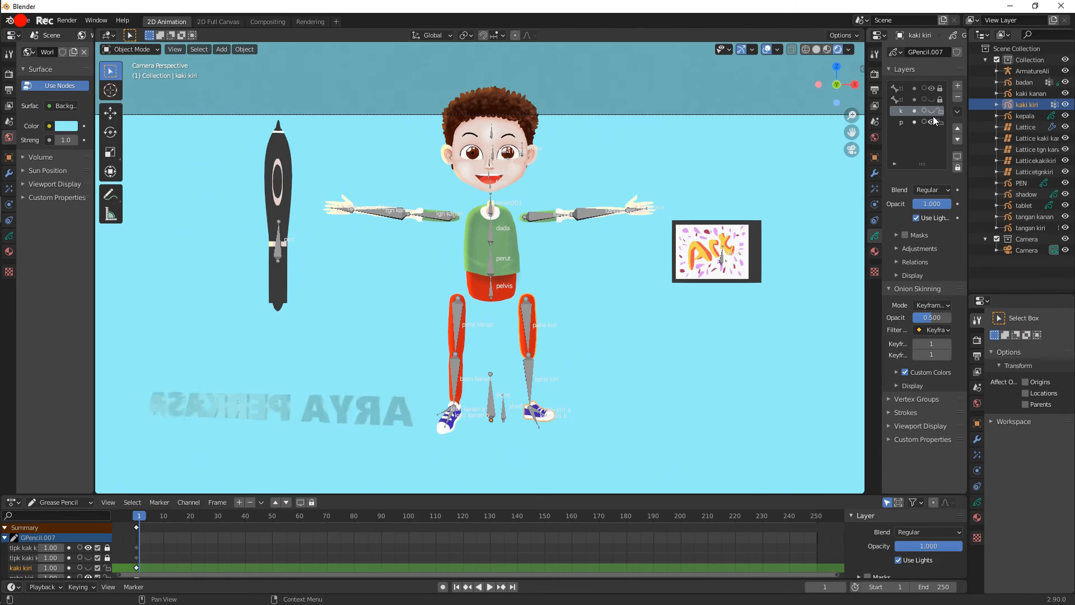
click(932, 110)
click(932, 99)
click(933, 87)
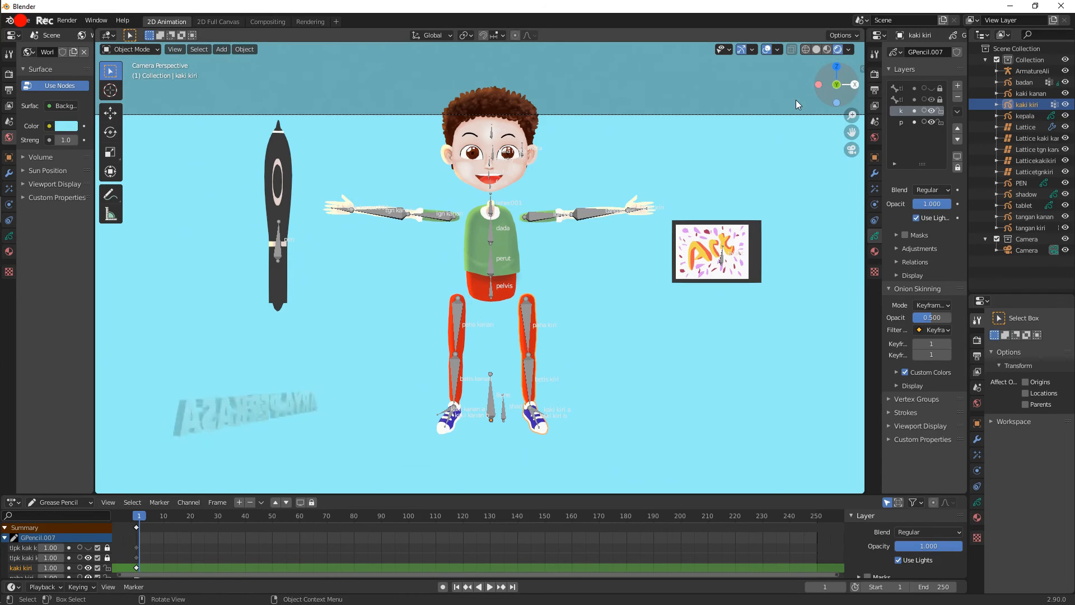
Save the file as animasi in the Tutorial Rigging animater lattice folder
click(25, 20)
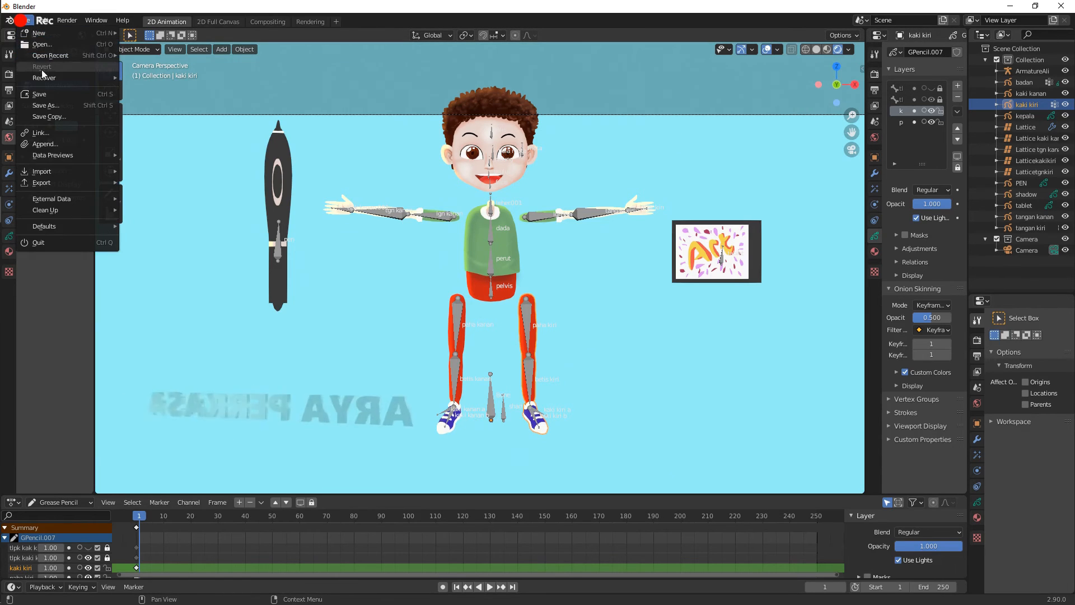
click(39, 94)
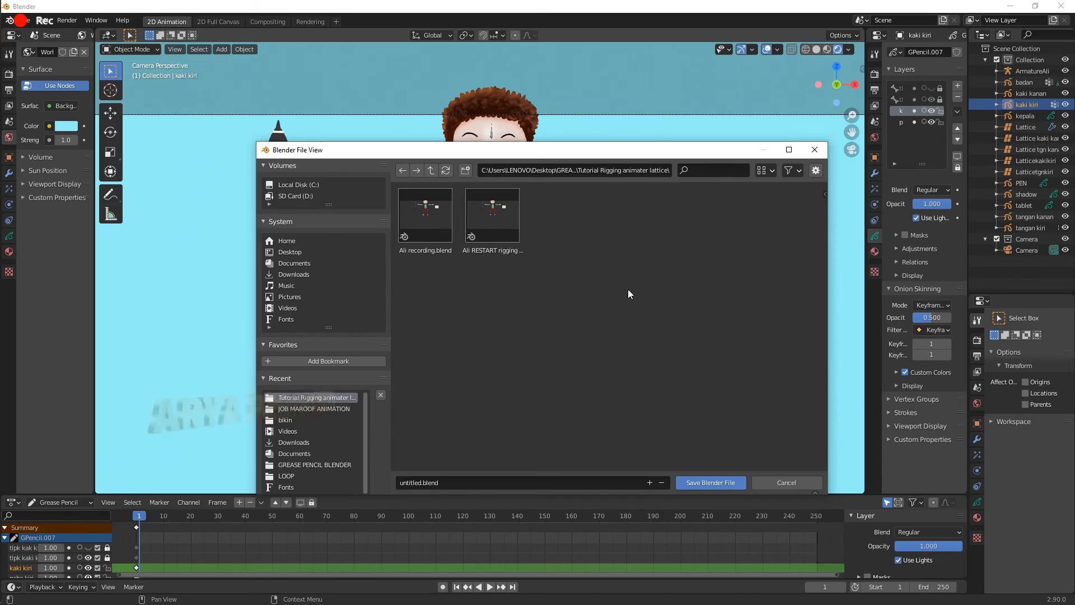
click(468, 485)
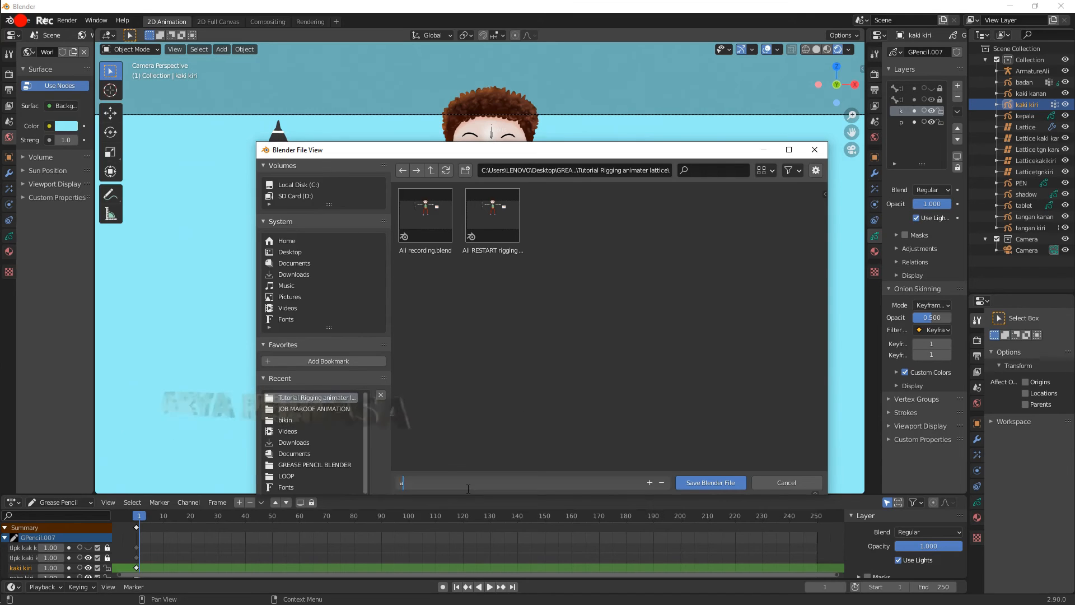
text(animasi)
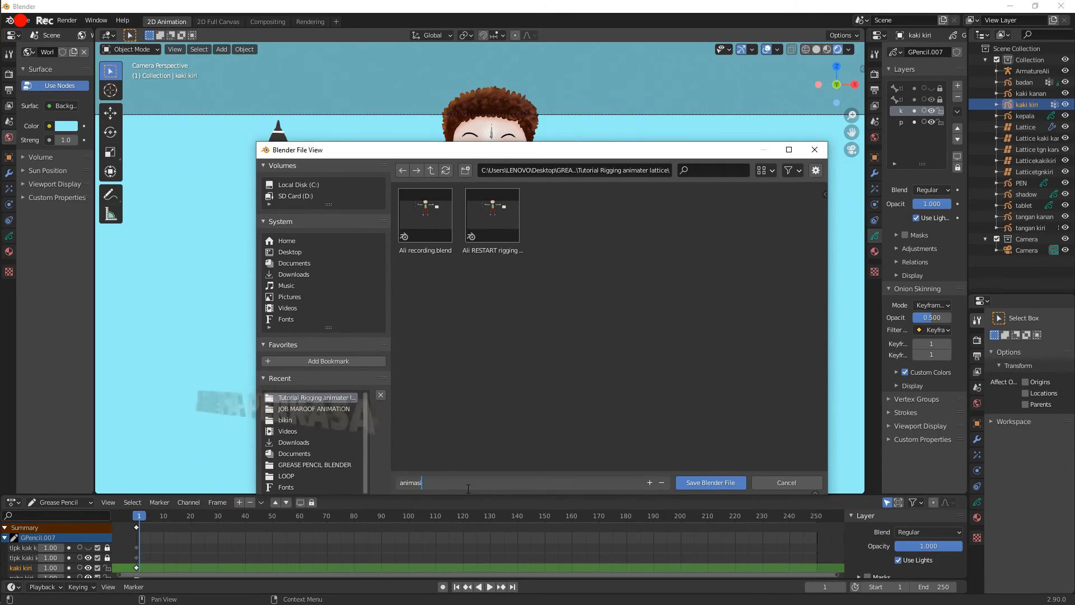
key(Return)
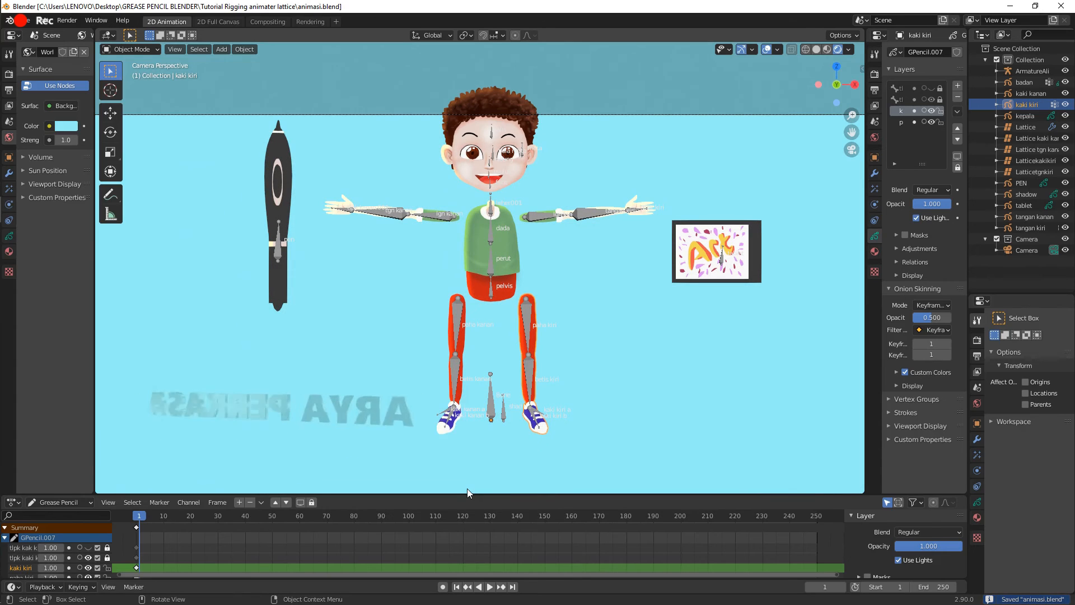
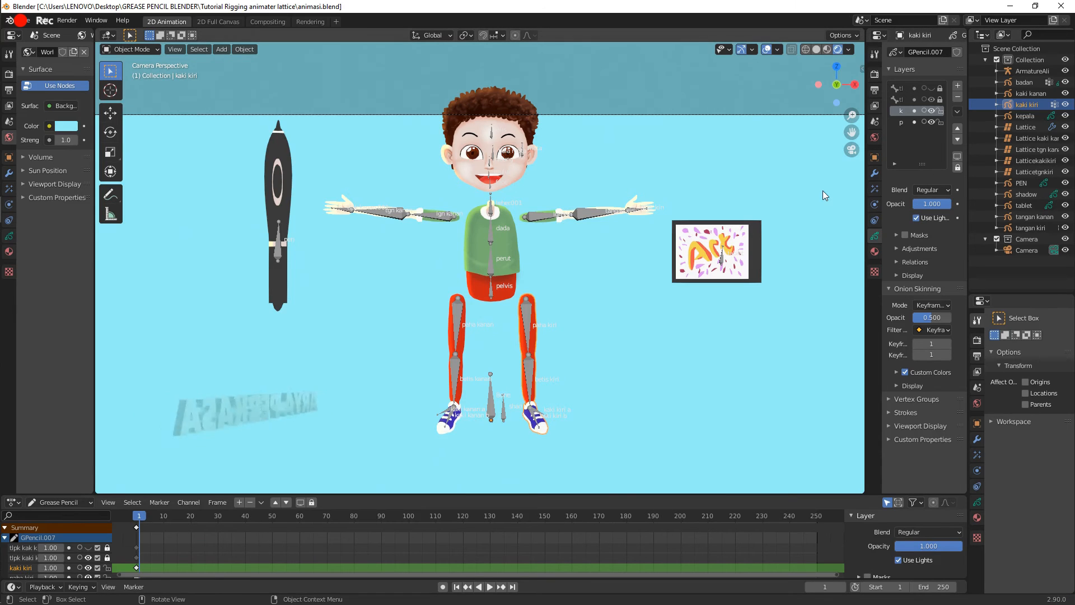
Try to move only the ArmatureAli armature in Object Mode, viewing the character from an angle
scroll(819, 111, up, 2)
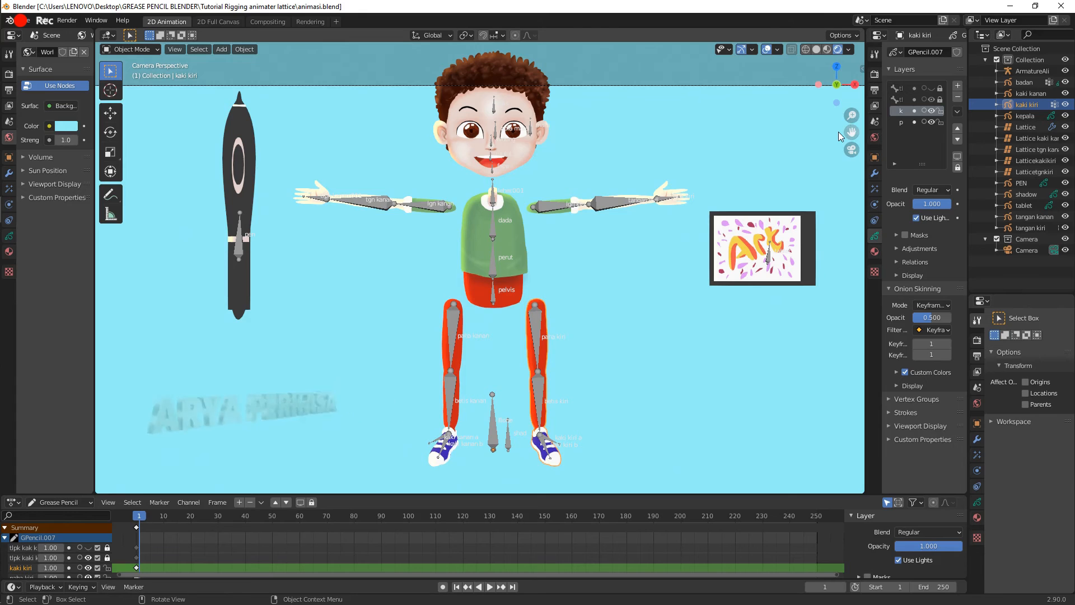
middle_drag(564, 277, 587, 328)
scroll(587, 328, up, 6)
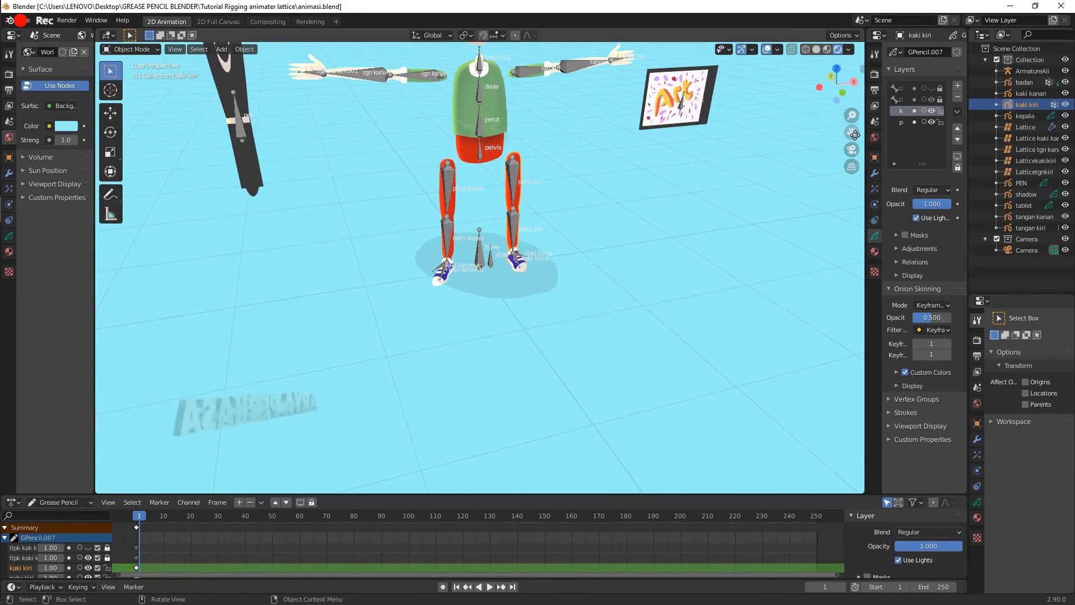
drag(853, 134, 801, 169)
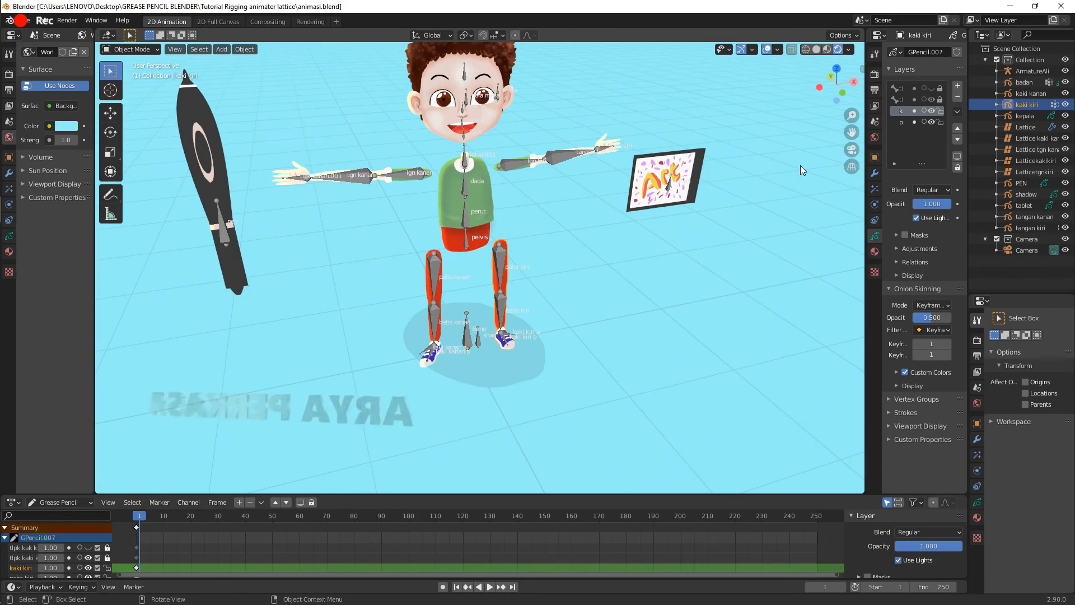
click(132, 49)
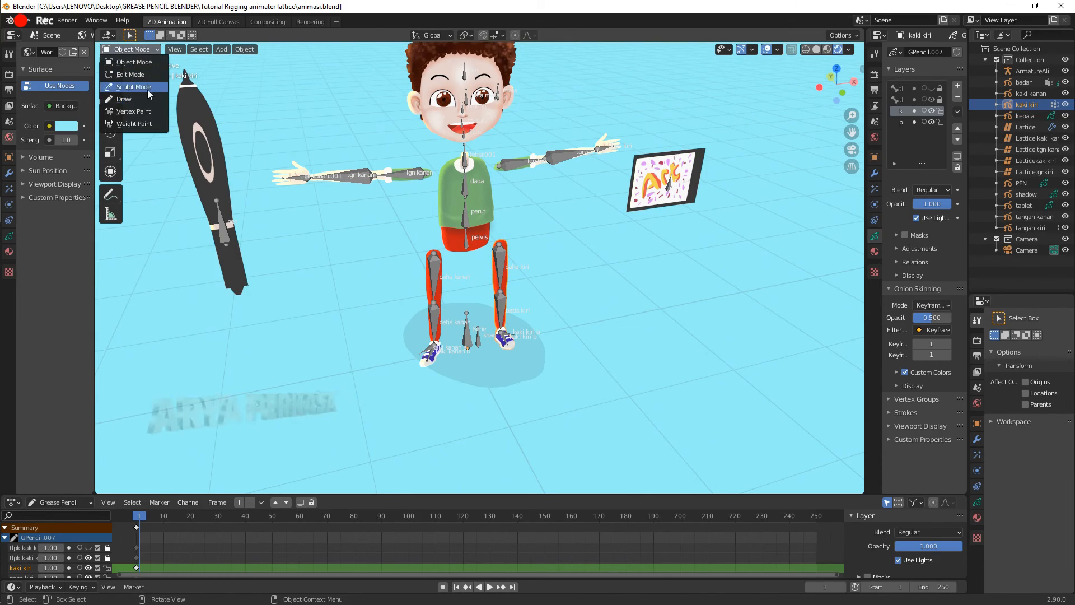
click(144, 49)
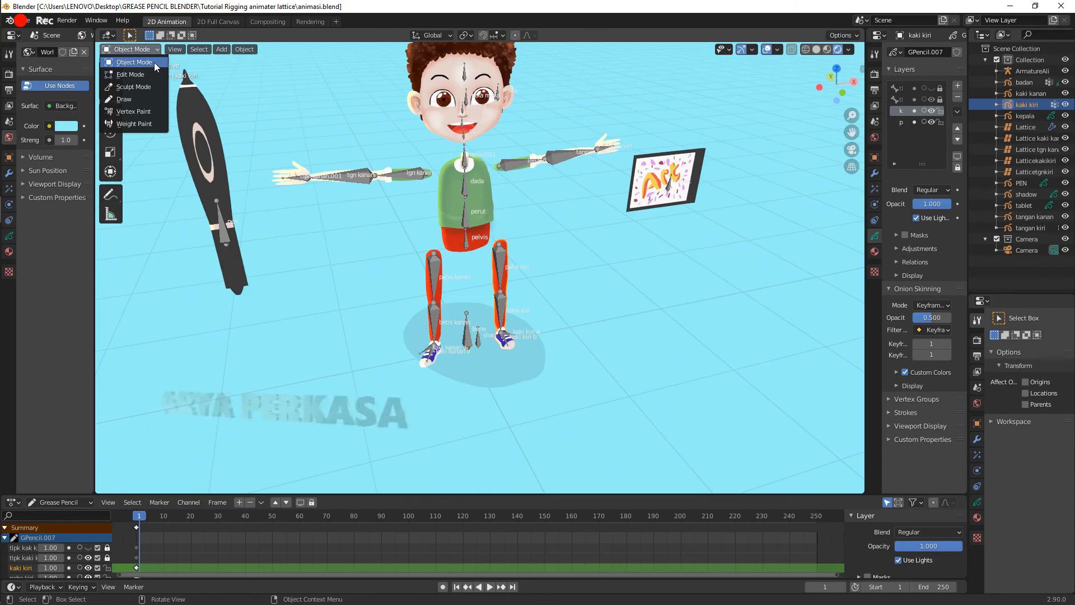
click(153, 62)
click(466, 188)
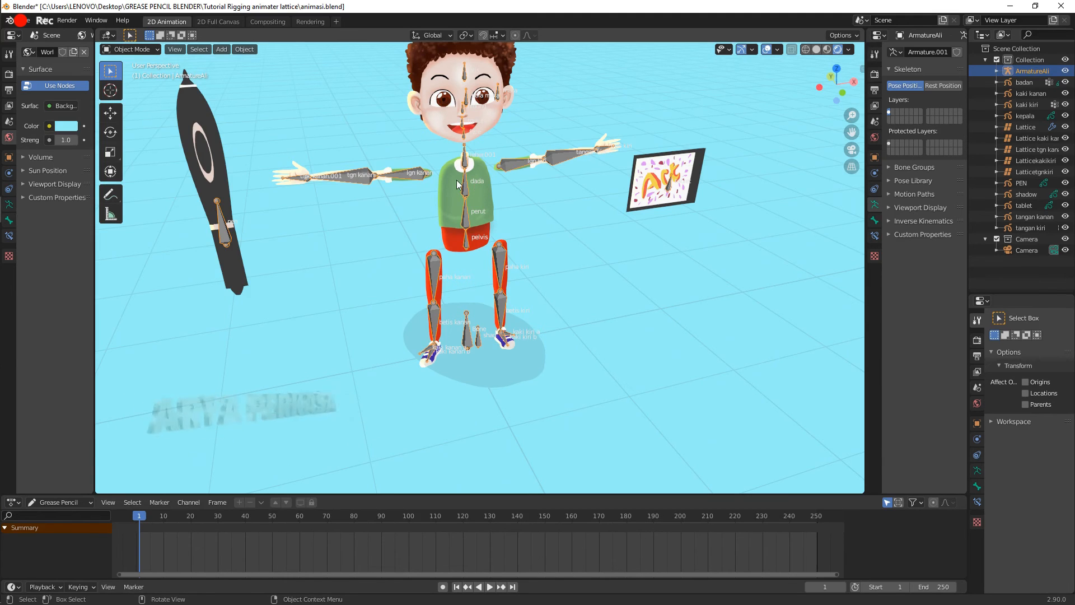
key(g)
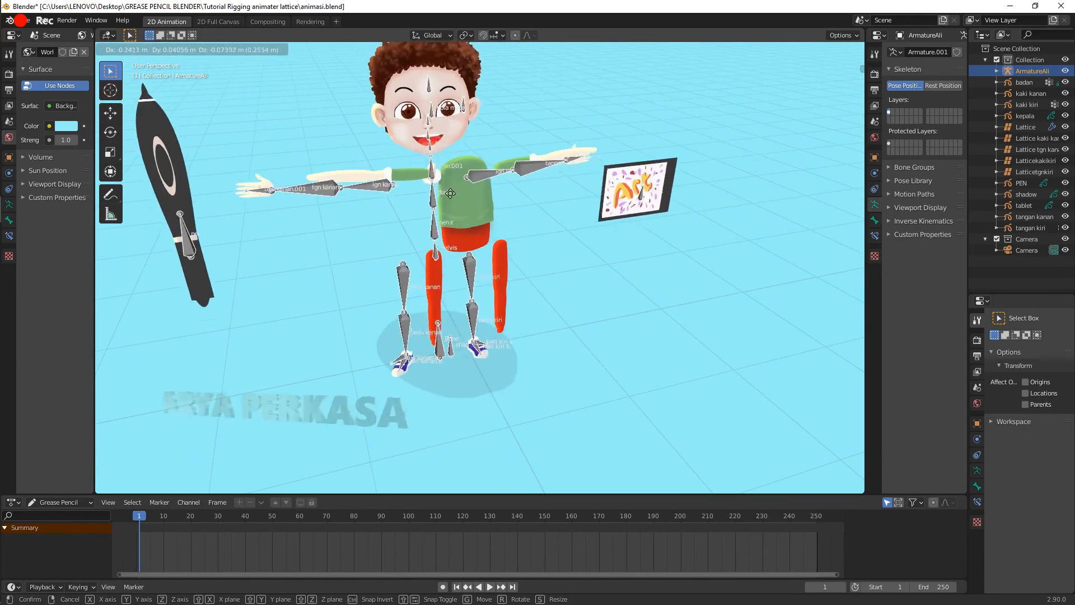
right_click(475, 213)
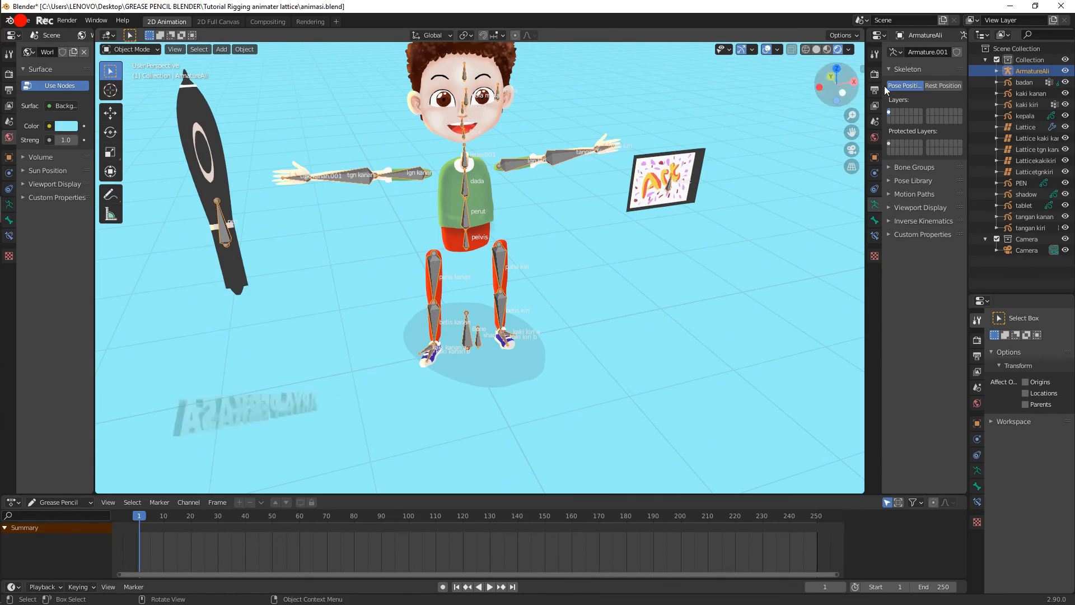
Try to move all objects in the scene together in Object Mode
key(a)
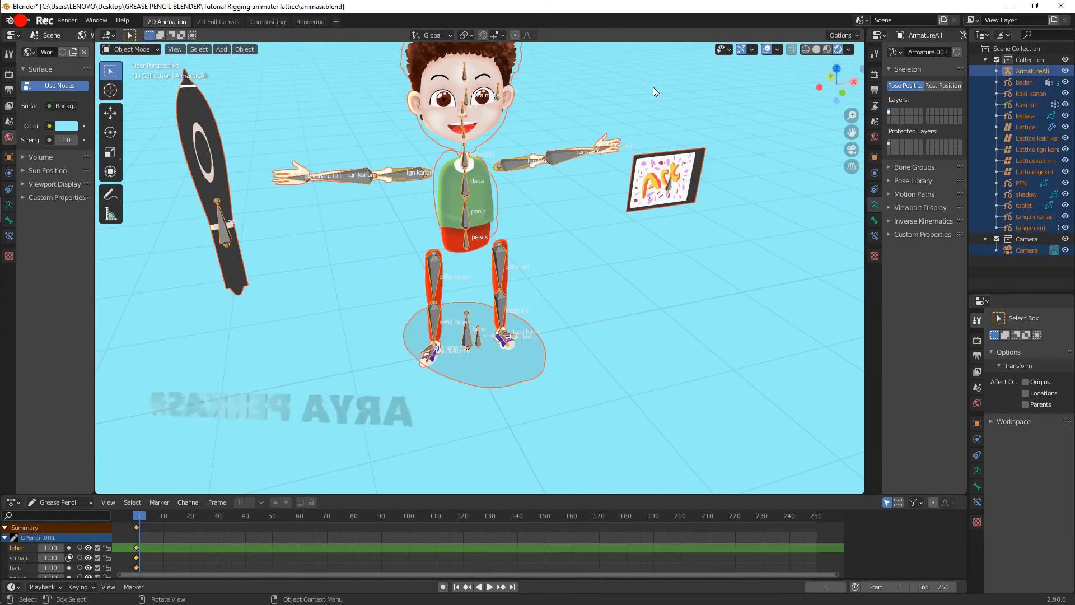
key(g)
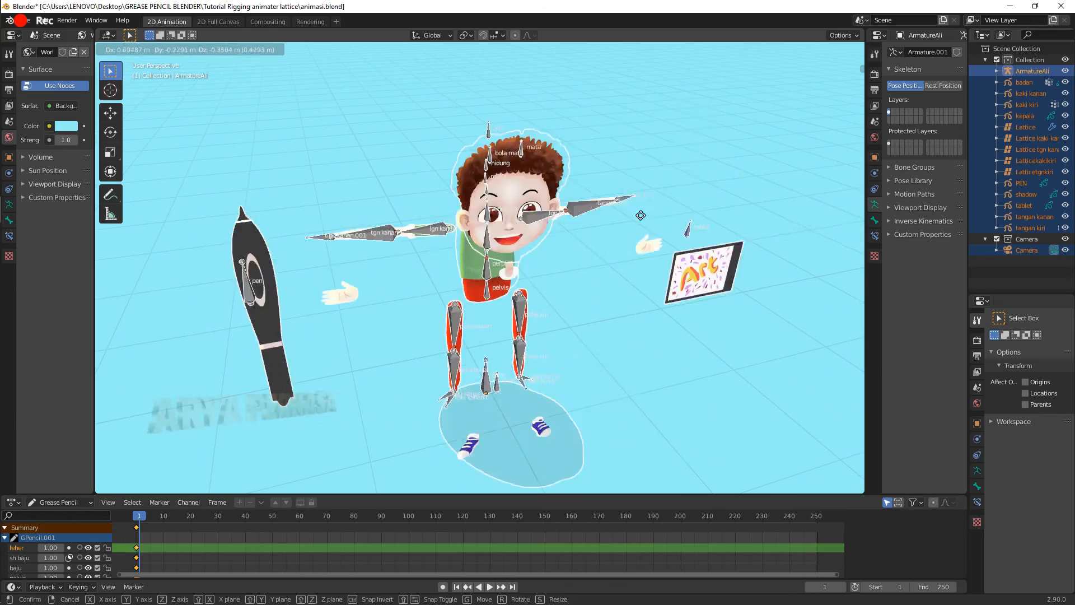
right_click(702, 170)
key(g)
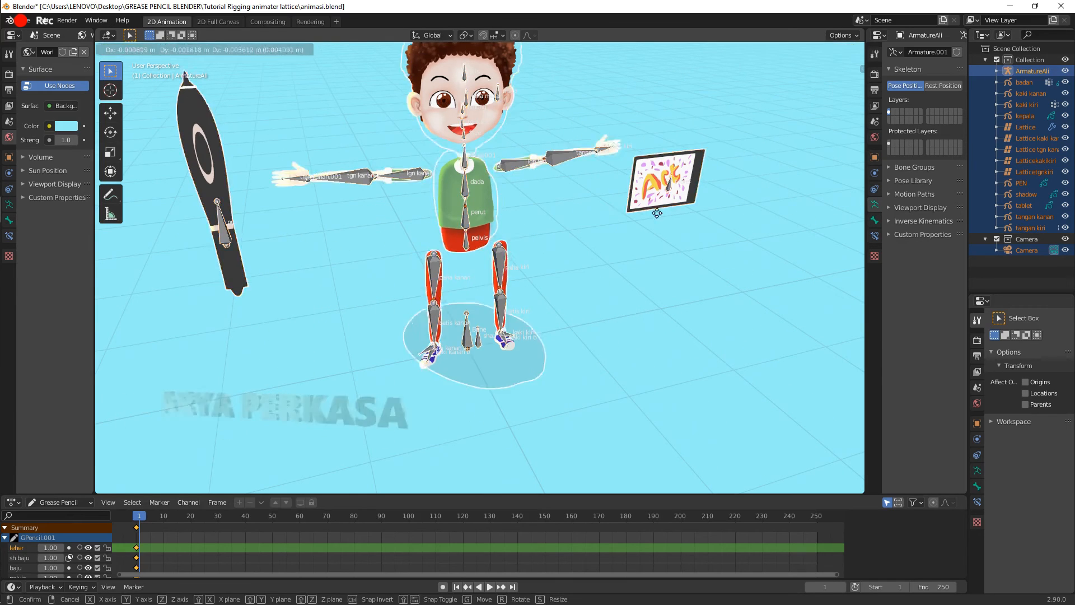
right_click(758, 227)
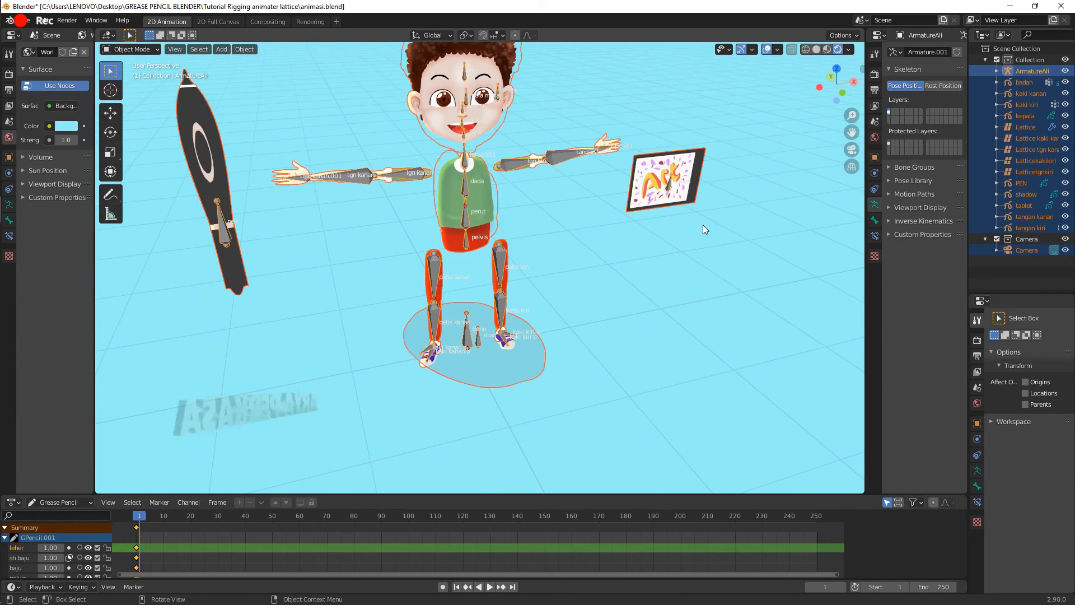
click(134, 50)
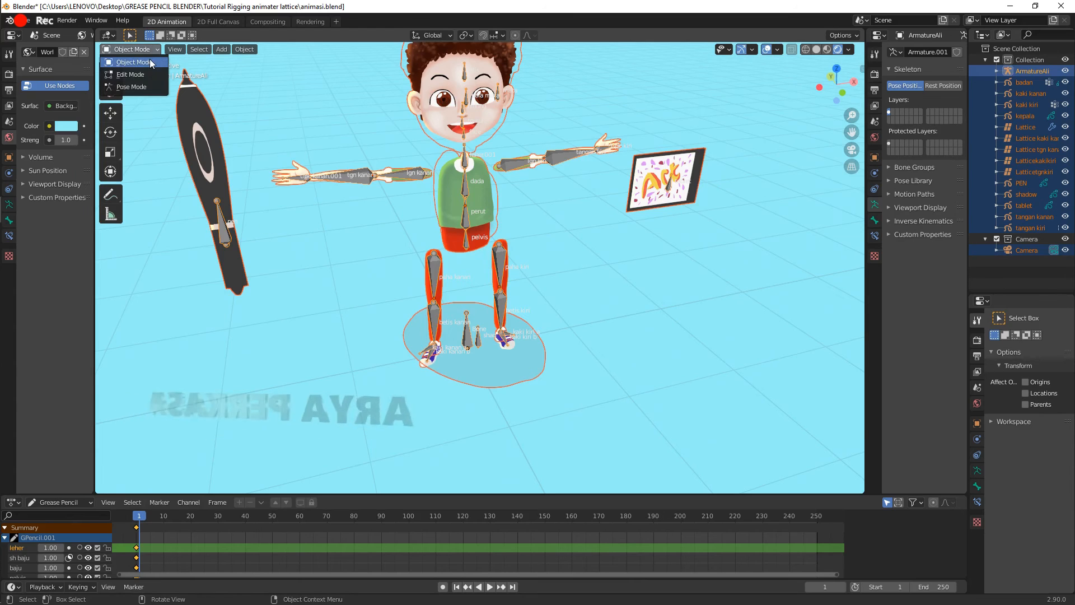
key(p)
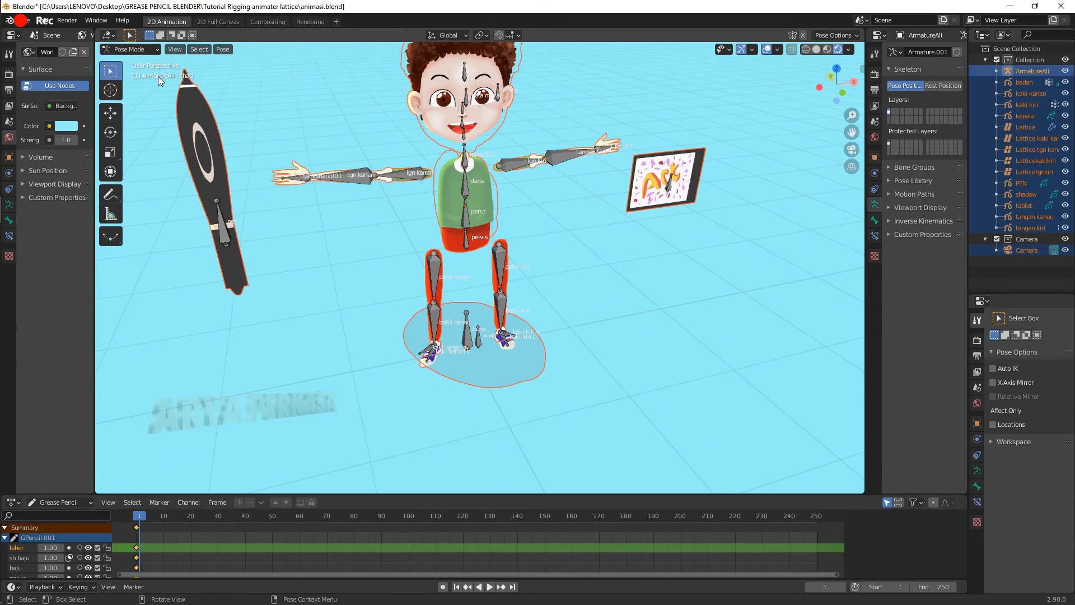
click(469, 230)
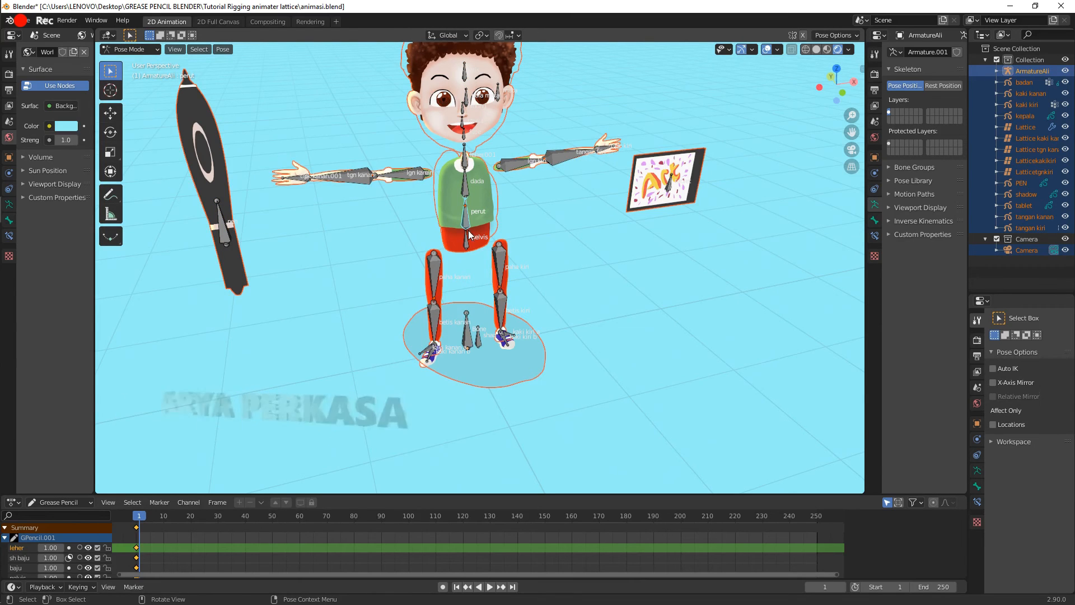
click(486, 214)
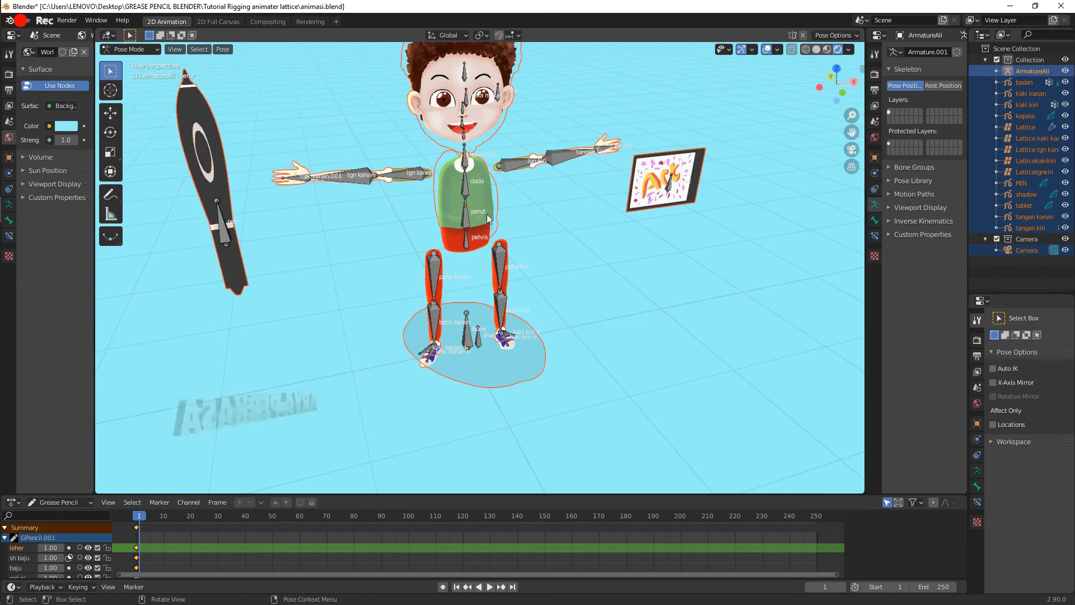
click(153, 50)
click(128, 62)
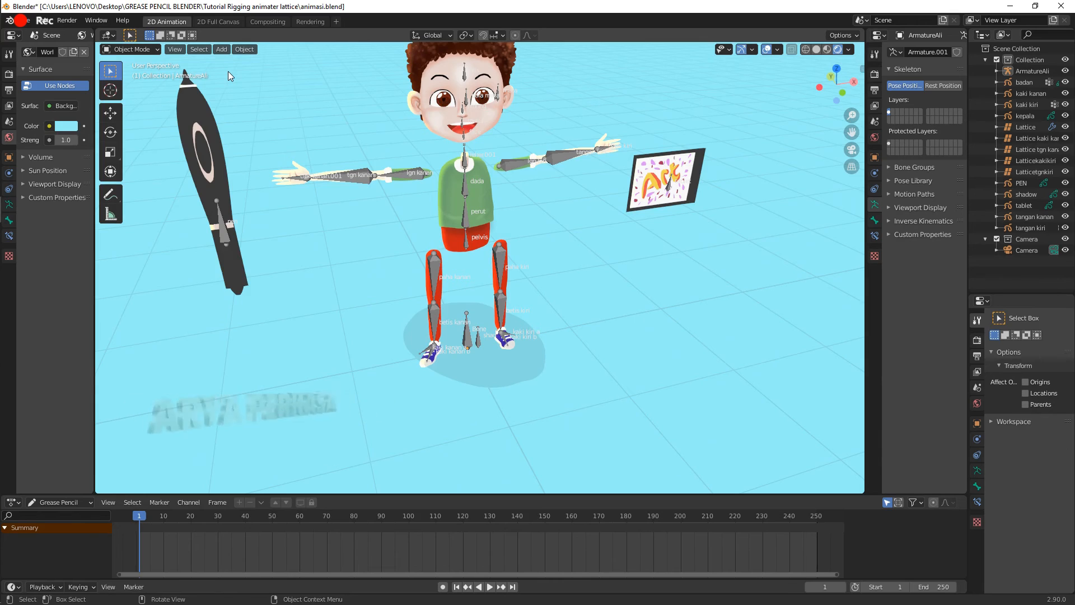
Select only the ArmatureAli armature and put it in Pose Mode
click(468, 212)
click(153, 49)
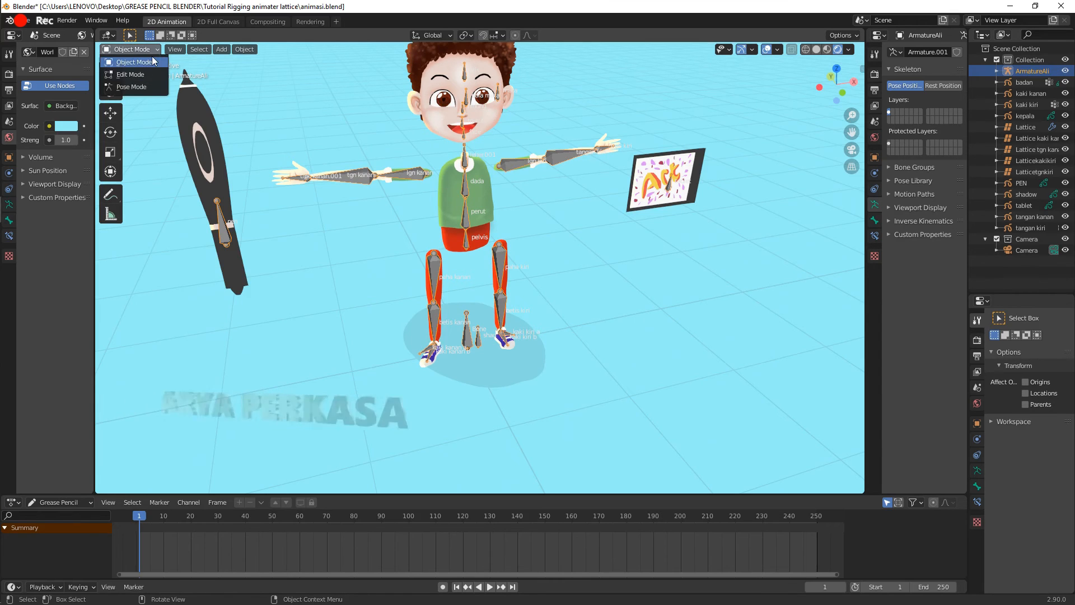
click(159, 75)
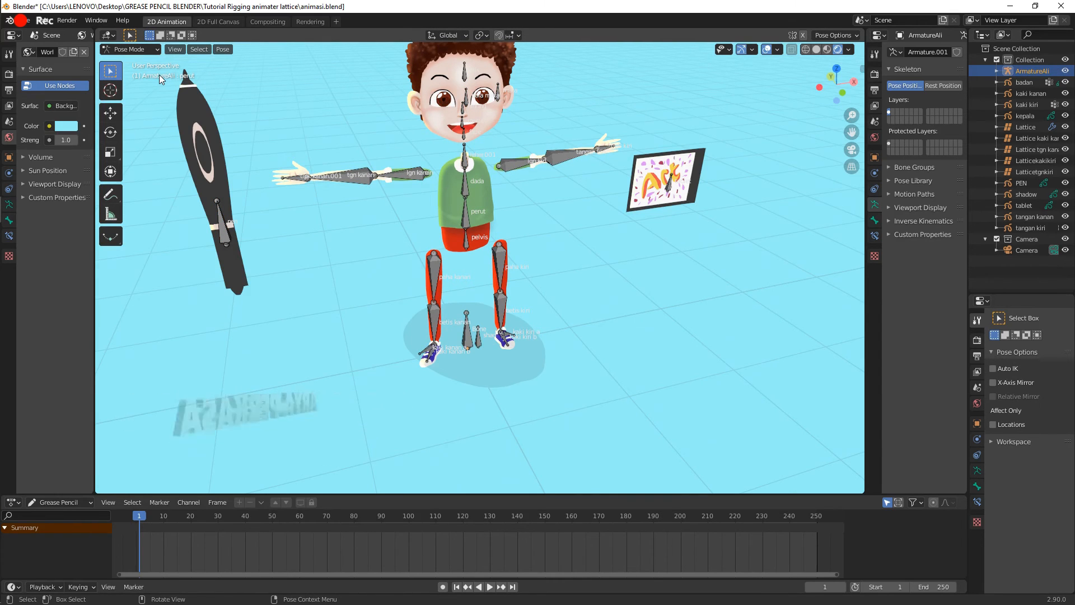
Try to move the root bone between the feet and the paha kiri thigh bone in the angled view
click(472, 347)
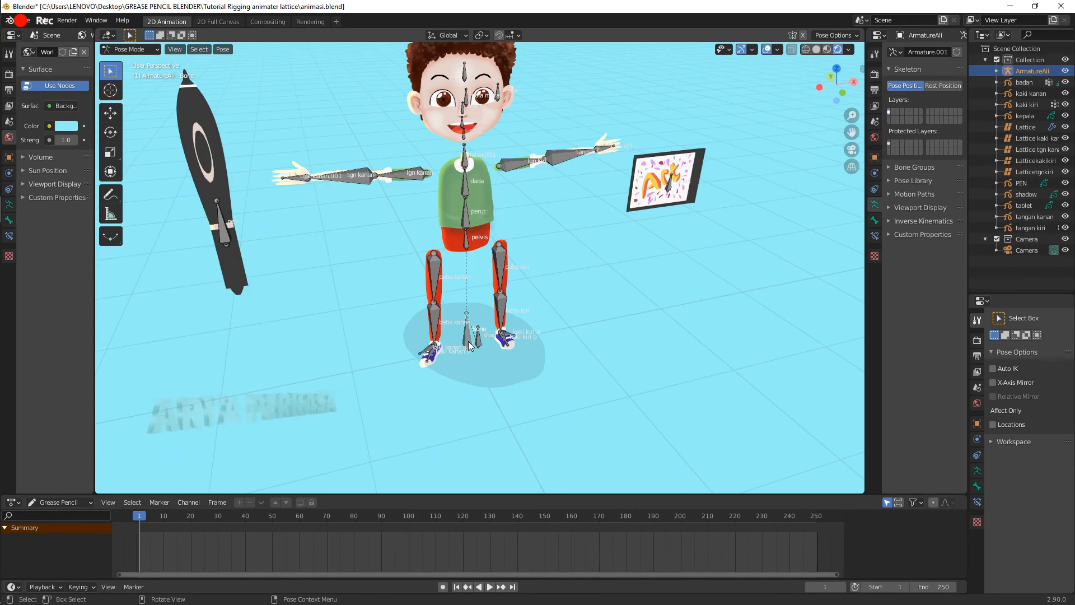
key(g)
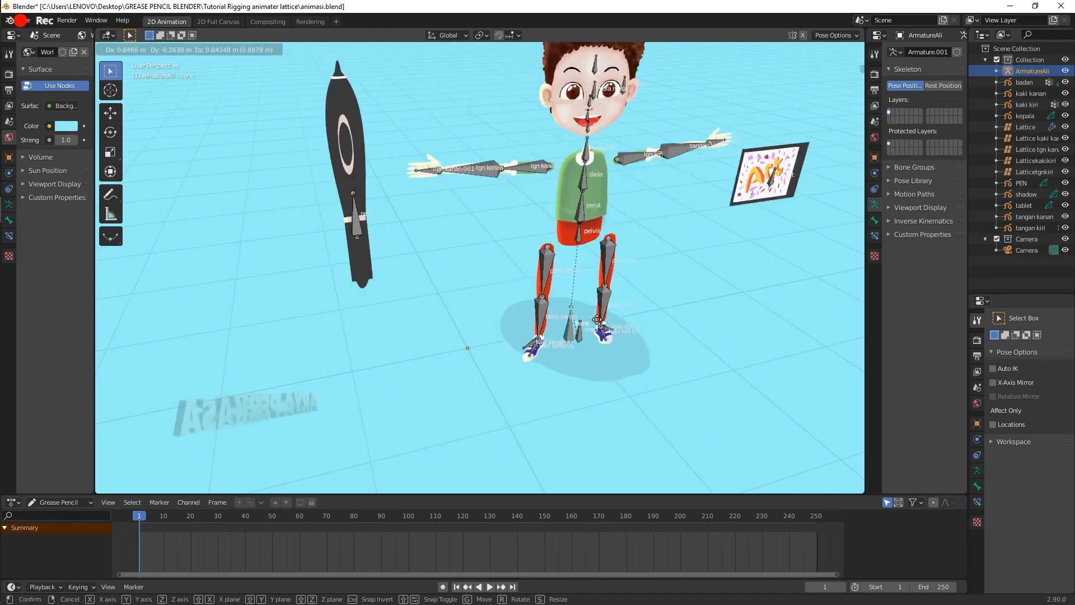
click(519, 325)
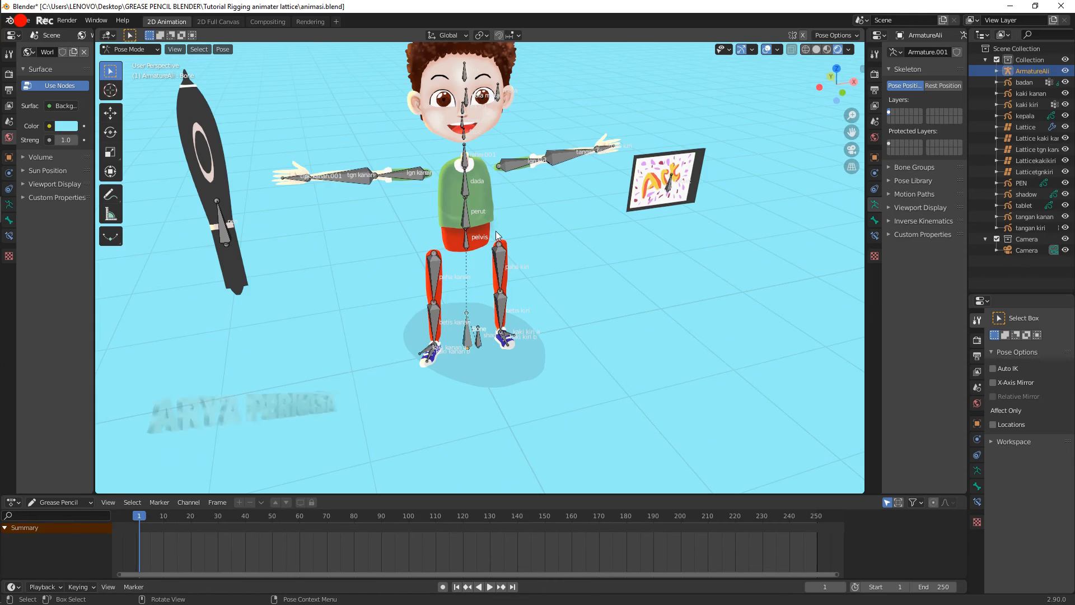
click(501, 265)
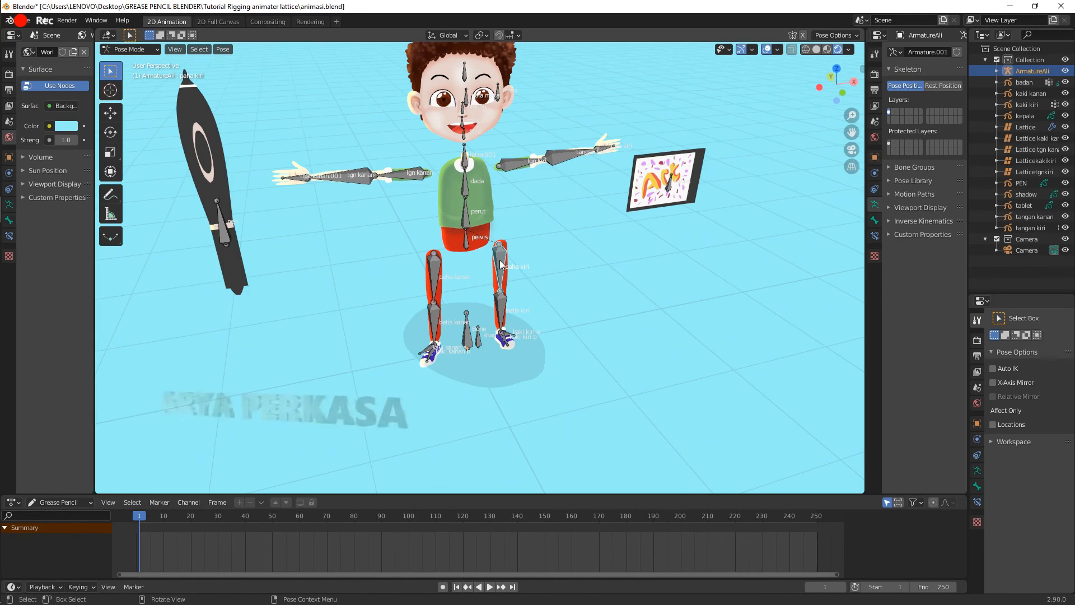
key(g)
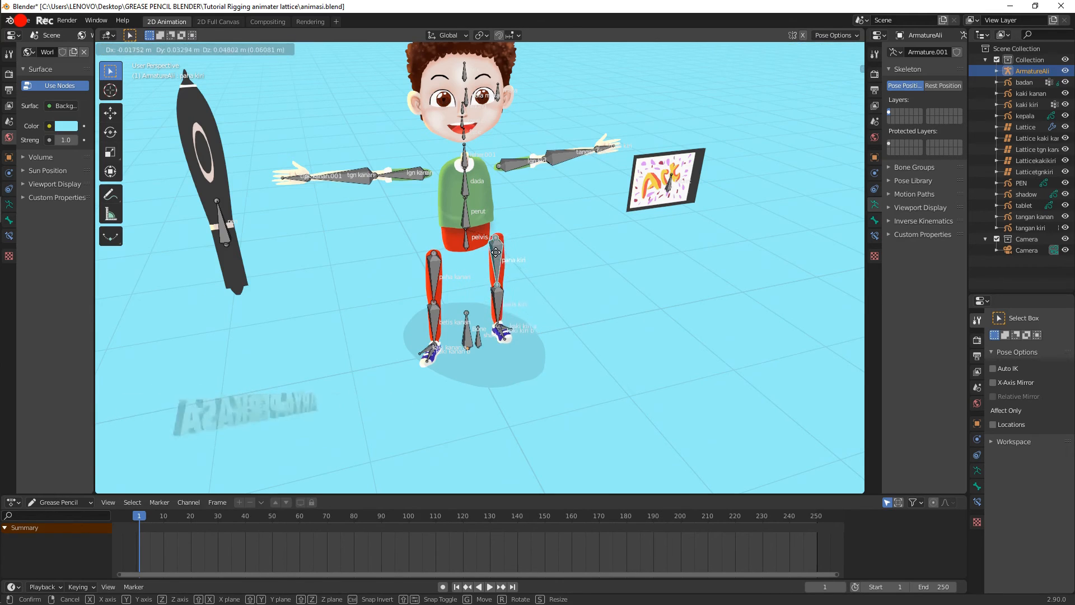
right_click(496, 266)
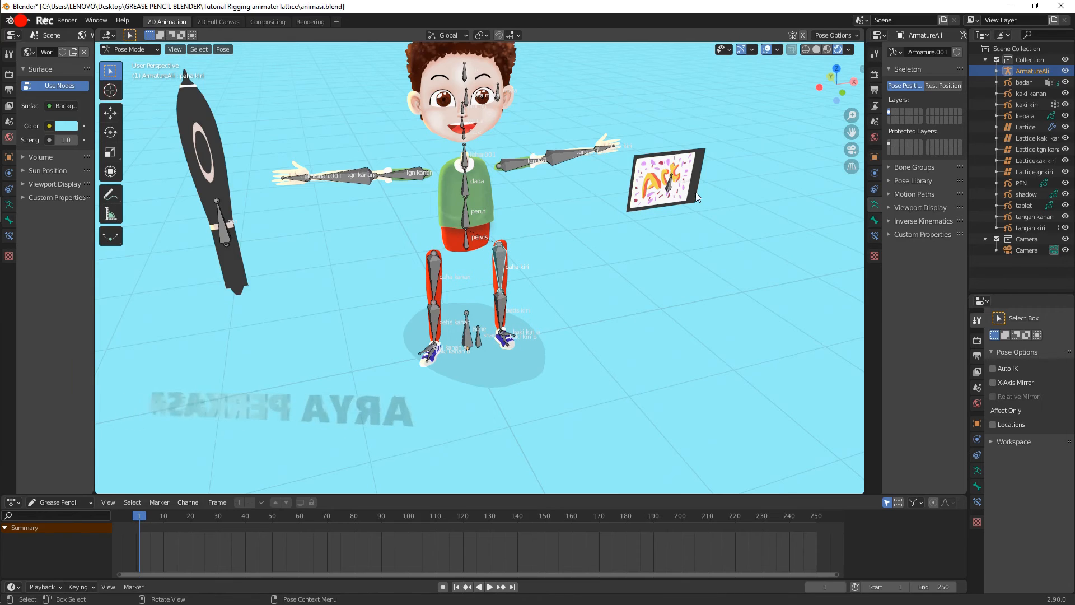
In the camera view, move the paha kiri and paha kanan bones up and inward about 0.2 m each to attach the legs to the hips
click(852, 150)
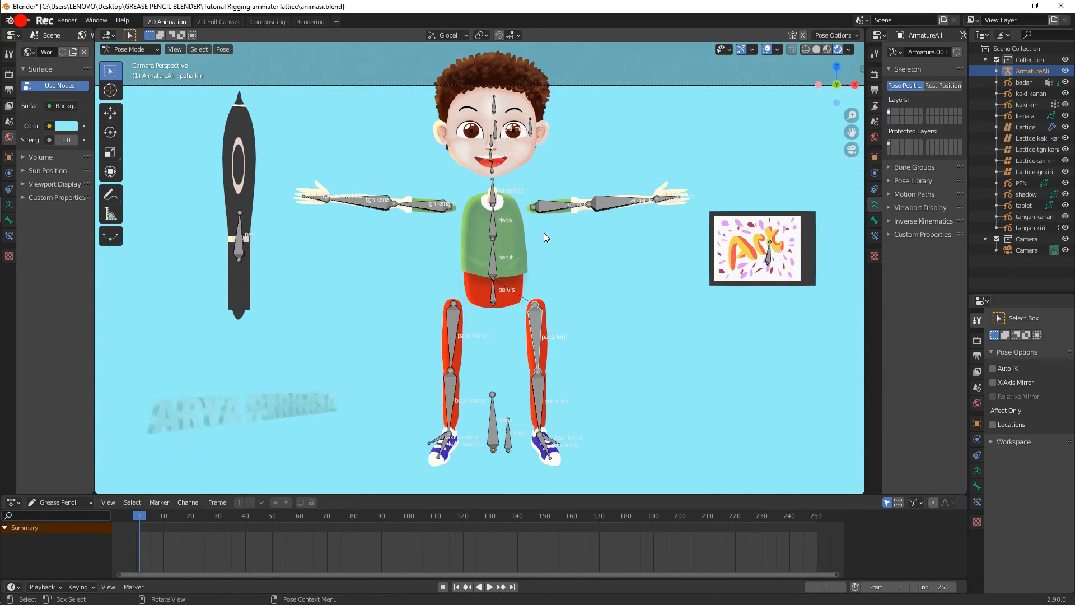
scroll(669, 214, up, 2)
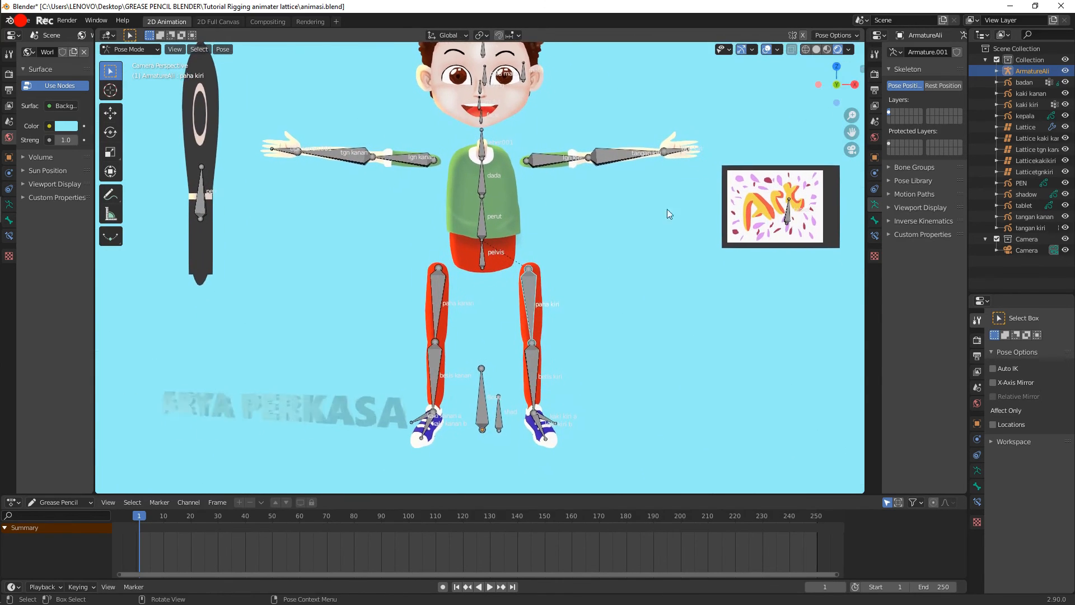
key(g)
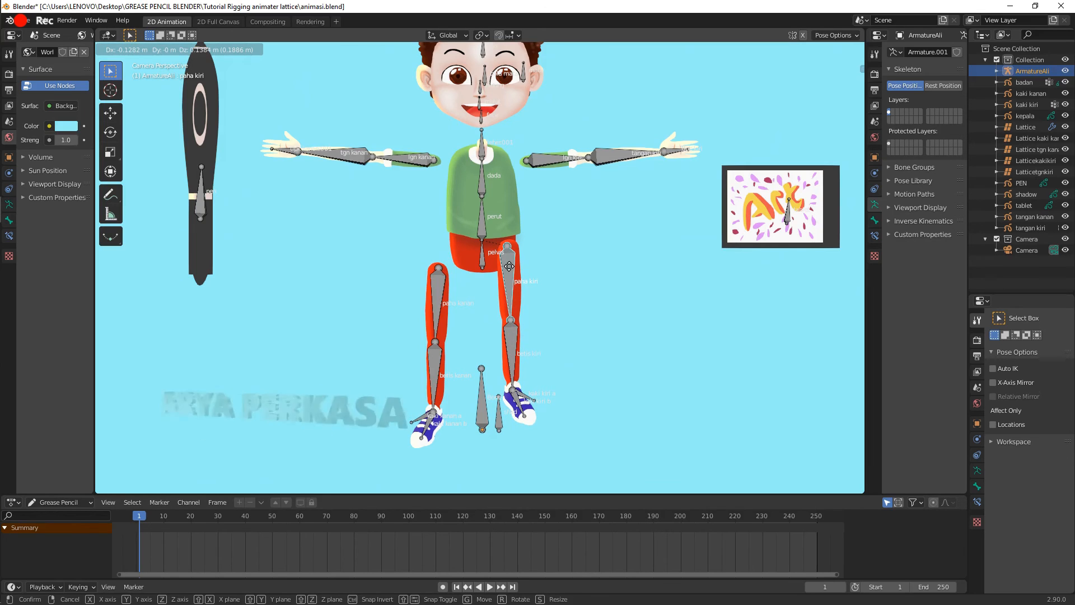
click(509, 266)
click(443, 308)
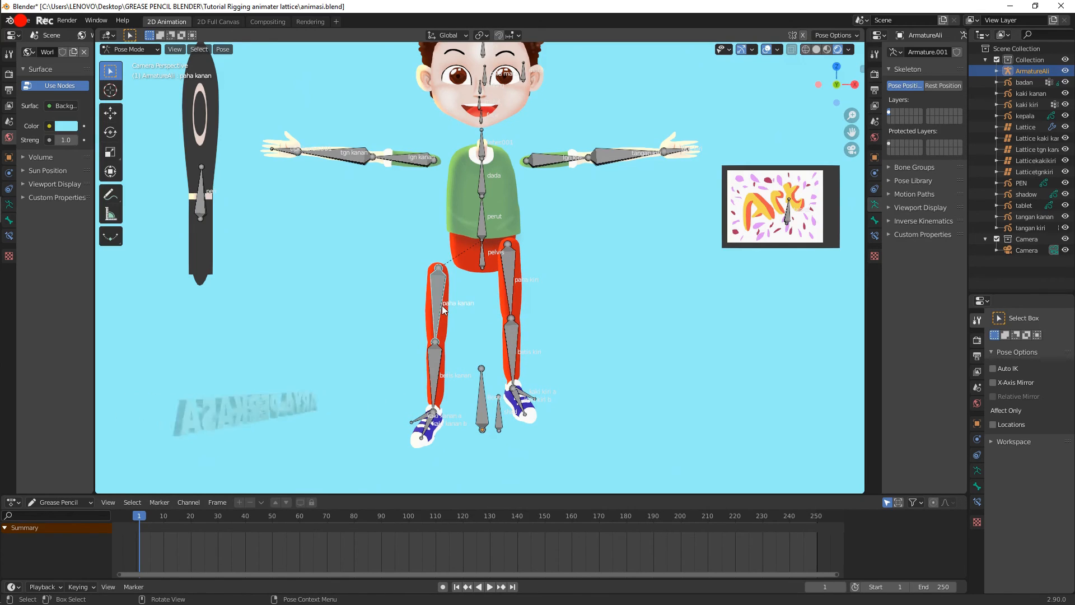
key(g)
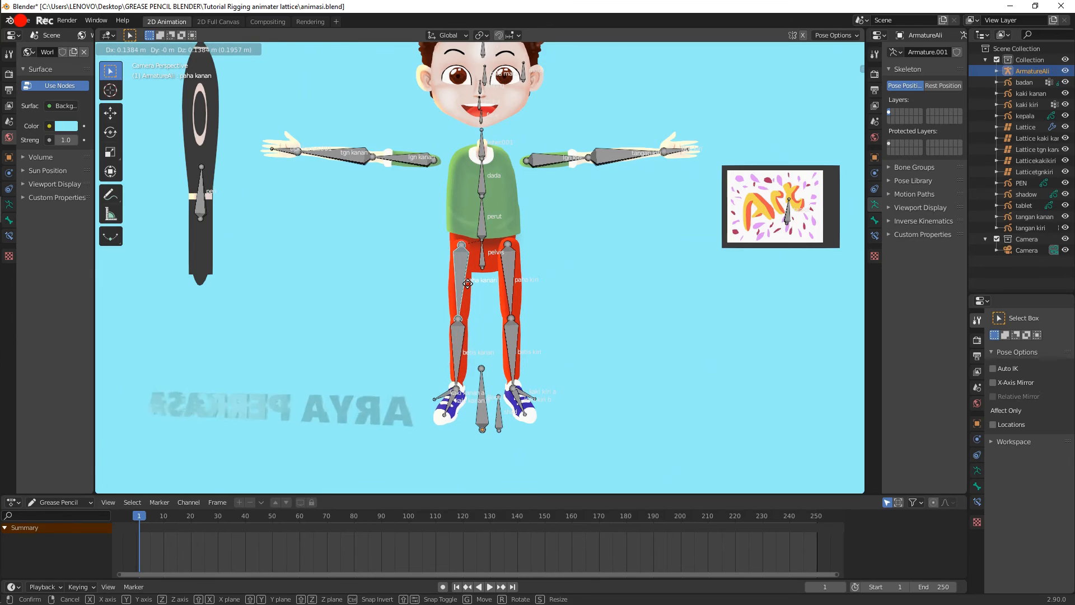
click(468, 283)
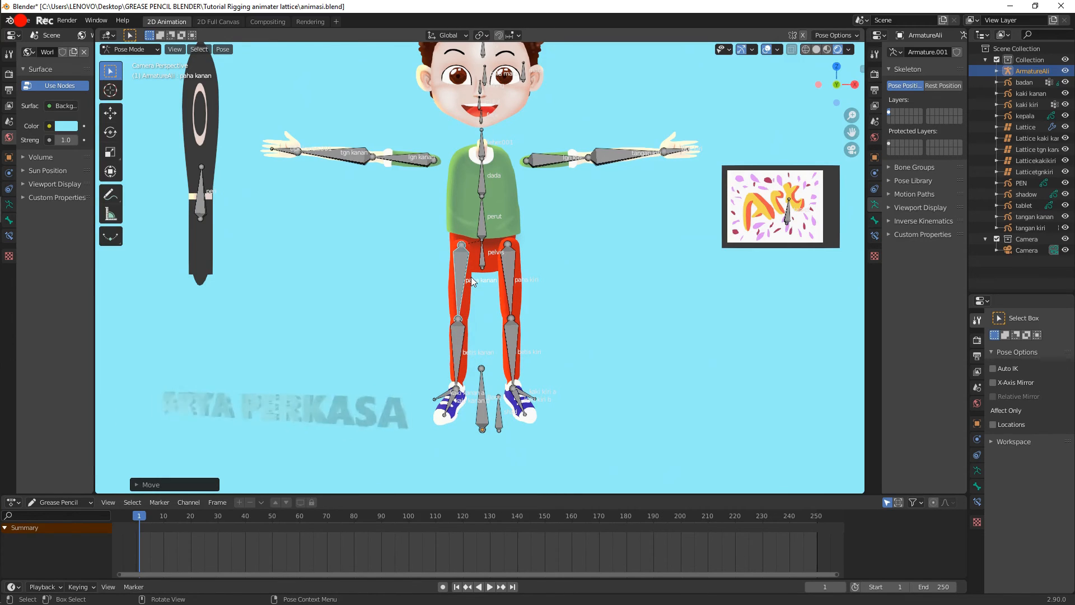
Move the tgn kiri upper arm bone in to the shoulder and rotate it so the arm hangs diagonally down
click(547, 162)
key(g)
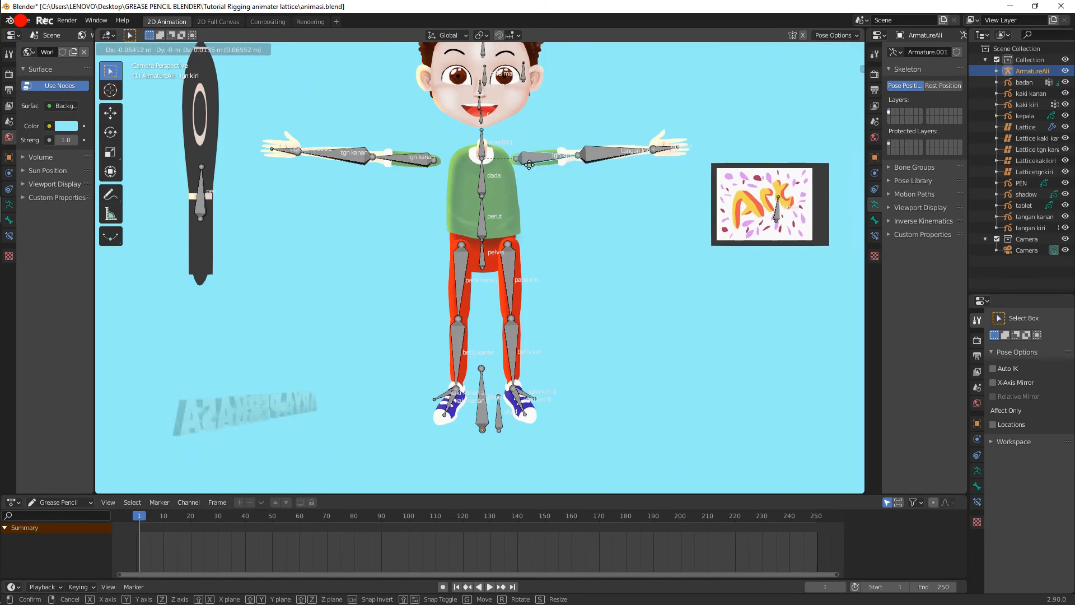
click(528, 166)
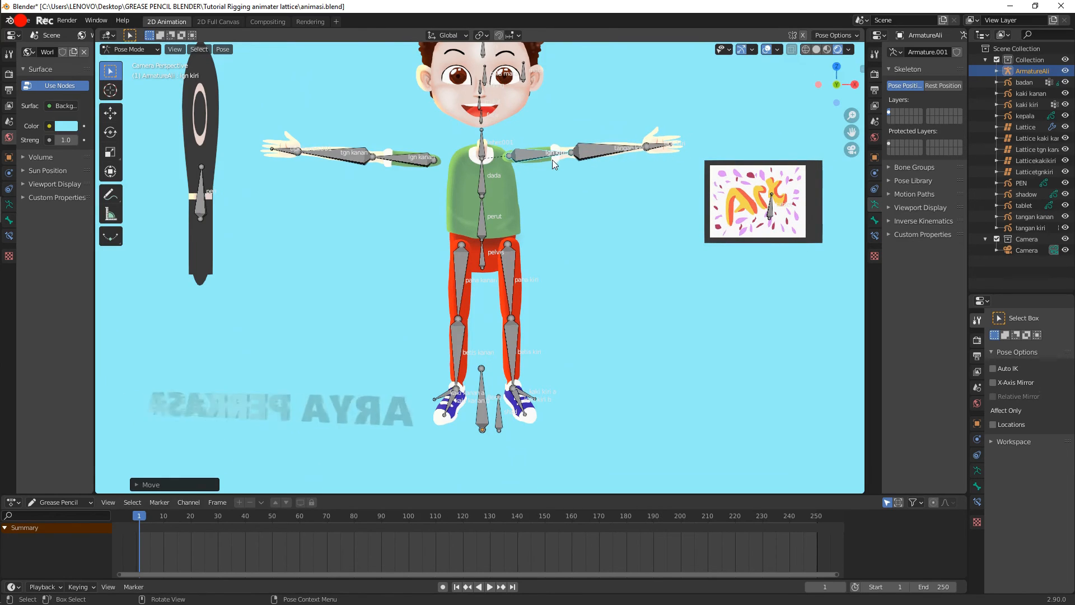
key(r)
click(554, 237)
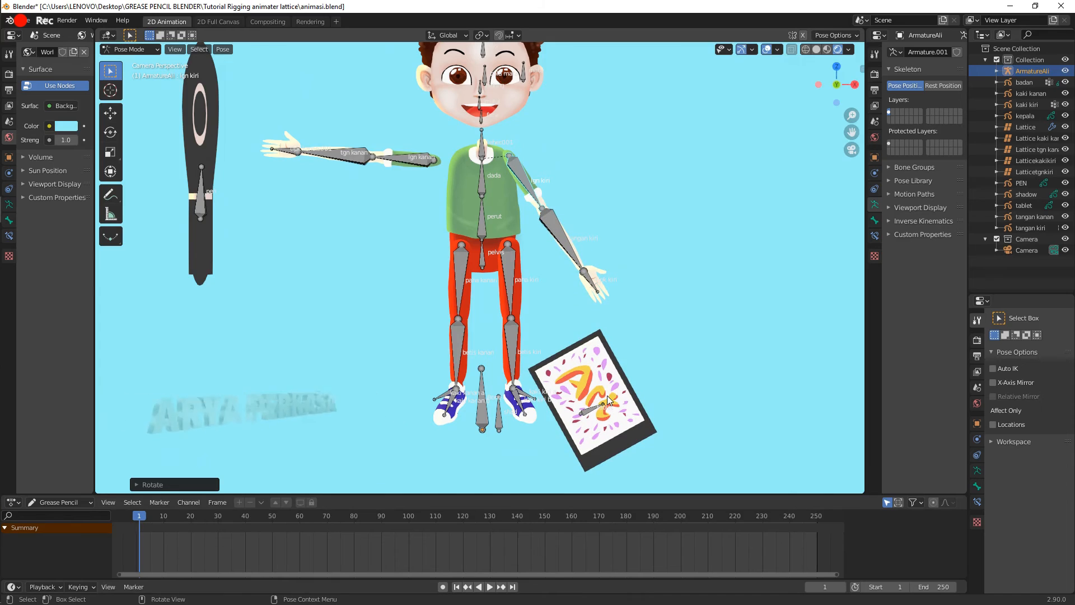
Move the tablet bone up so the tablet sits at the hand of the lowered tgn kiri arm
click(597, 408)
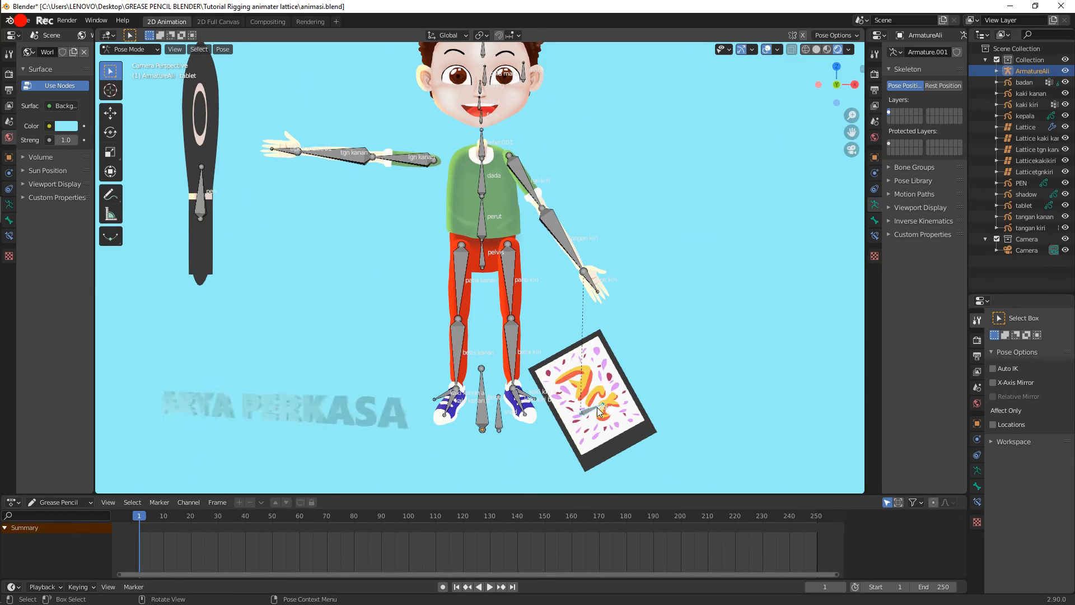
key(g)
click(595, 250)
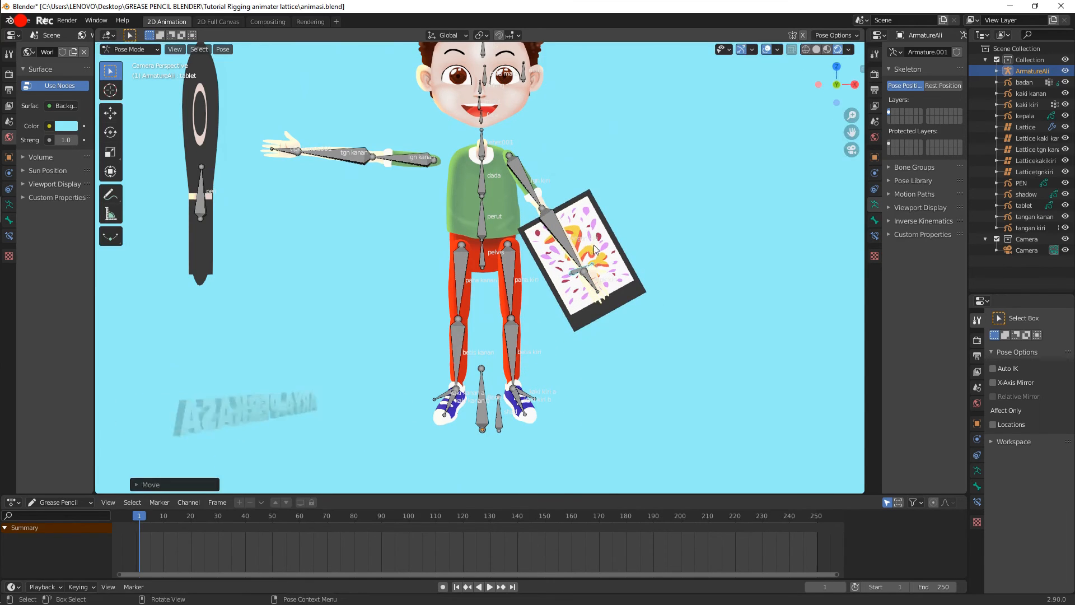
Rotate the tgn kanan upper arm bone diagonally downward and move it in to the shoulder
click(445, 168)
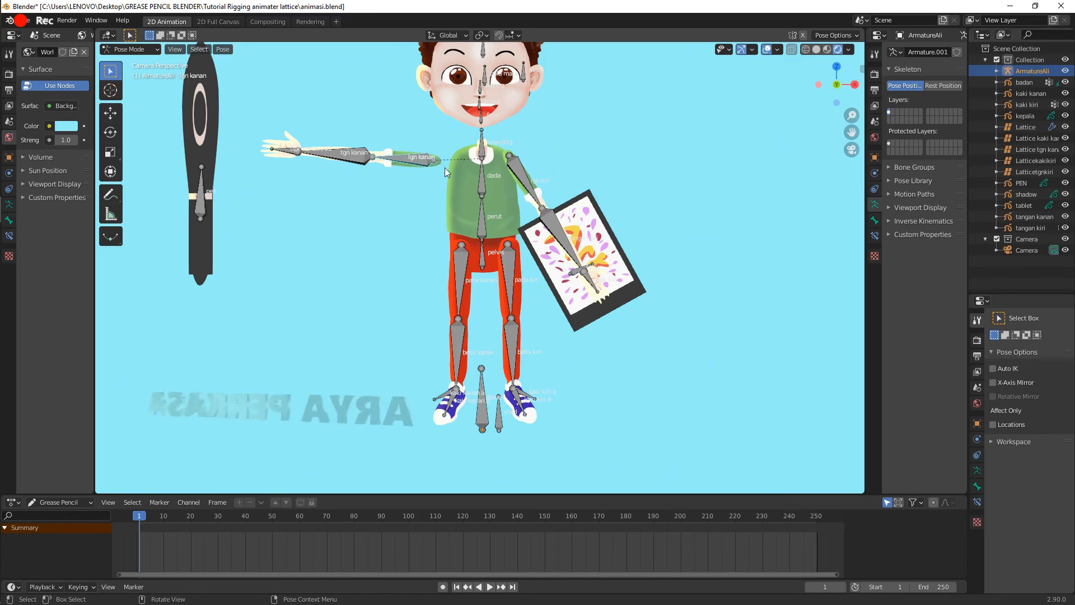
key(r)
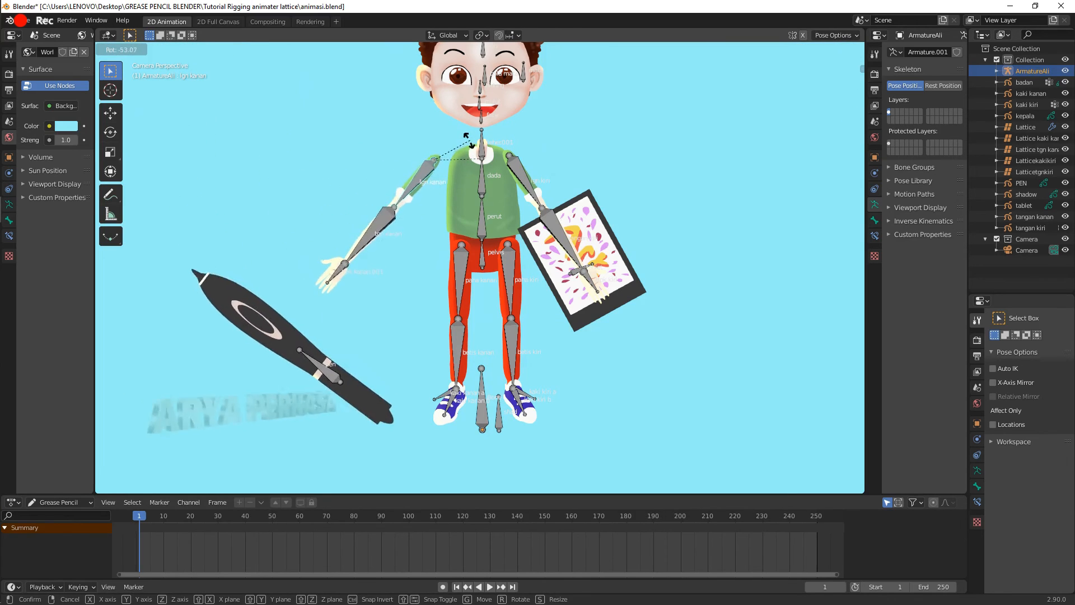
click(465, 145)
key(g)
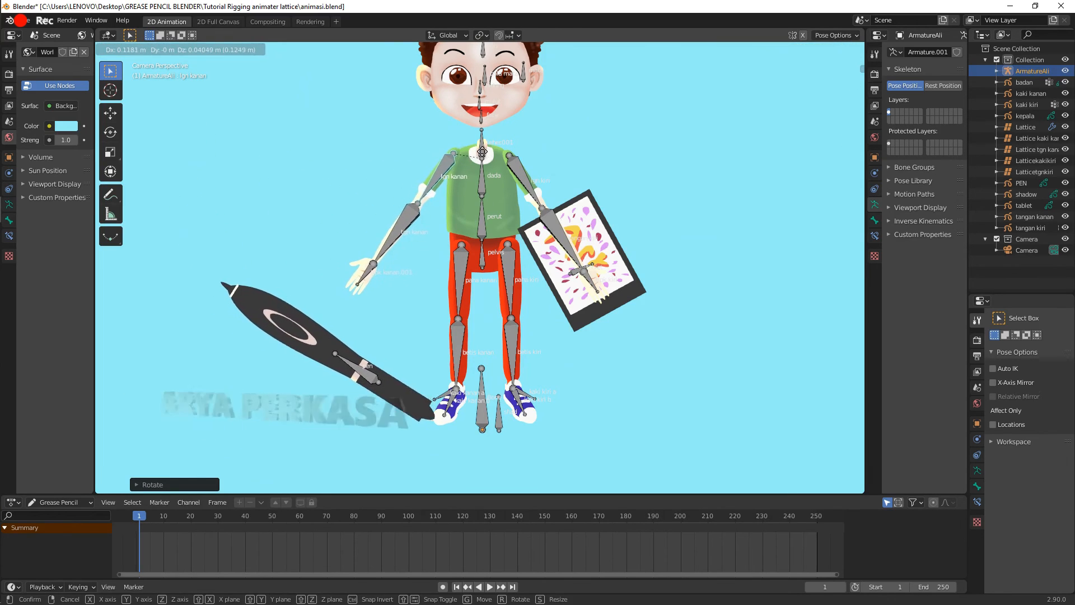
click(479, 157)
Move the pen bone up about 0.56 m so the pen sits at the hand of the tgn kanan arm
click(365, 365)
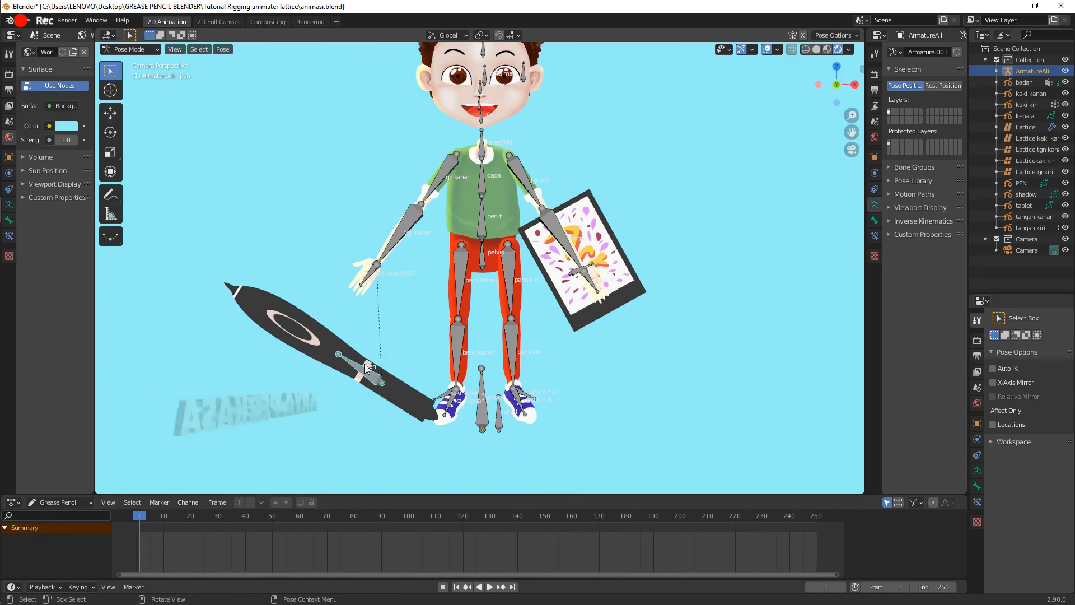
key(g)
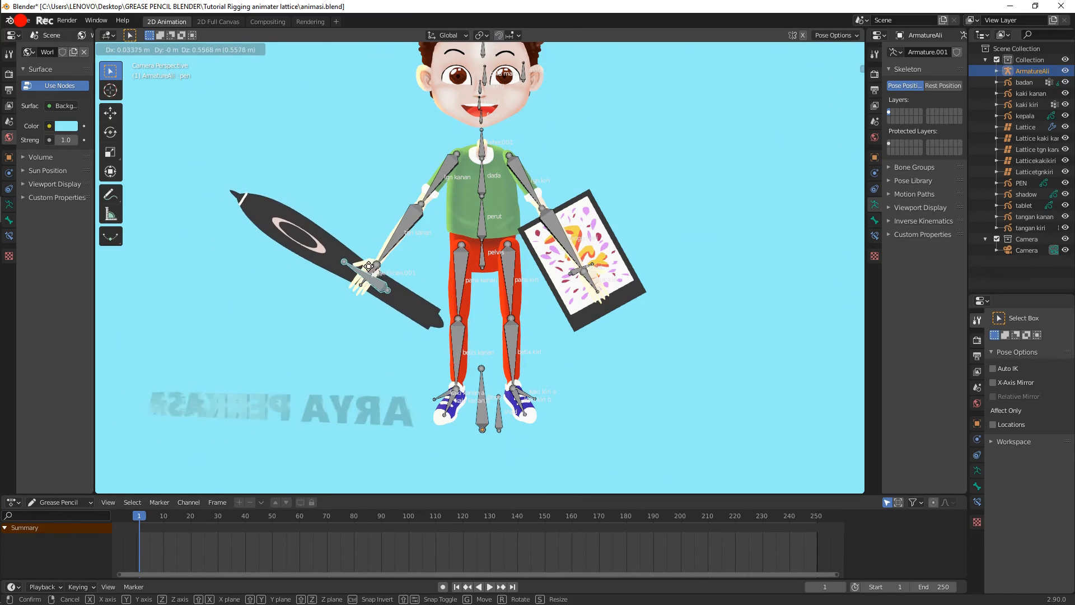
click(369, 266)
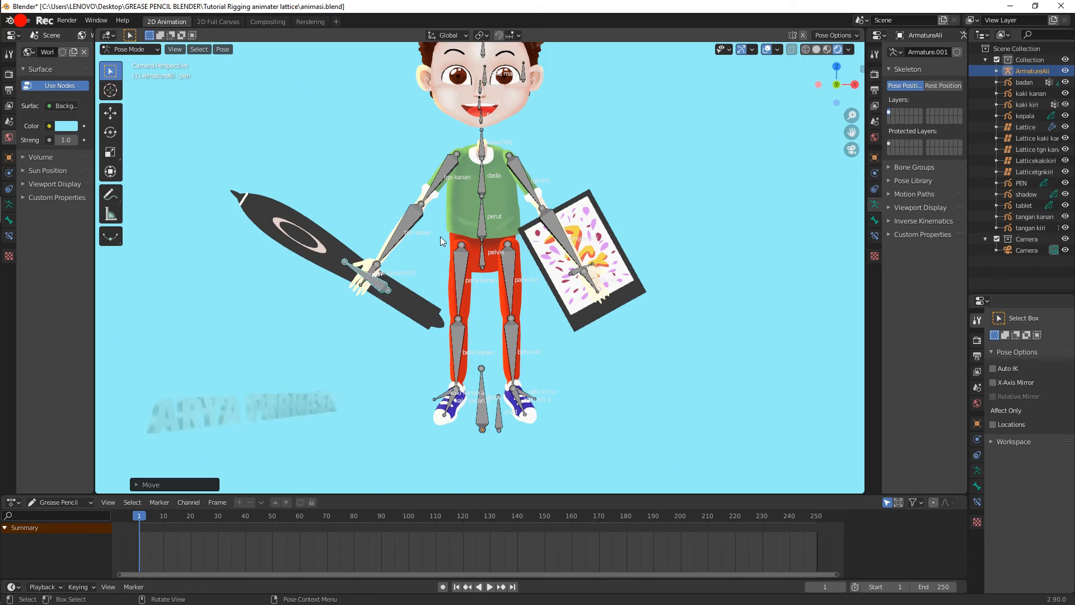
Lower the paha kanan and paha kiri thigh bones slightly to refine how both legs join the shorts
click(432, 211)
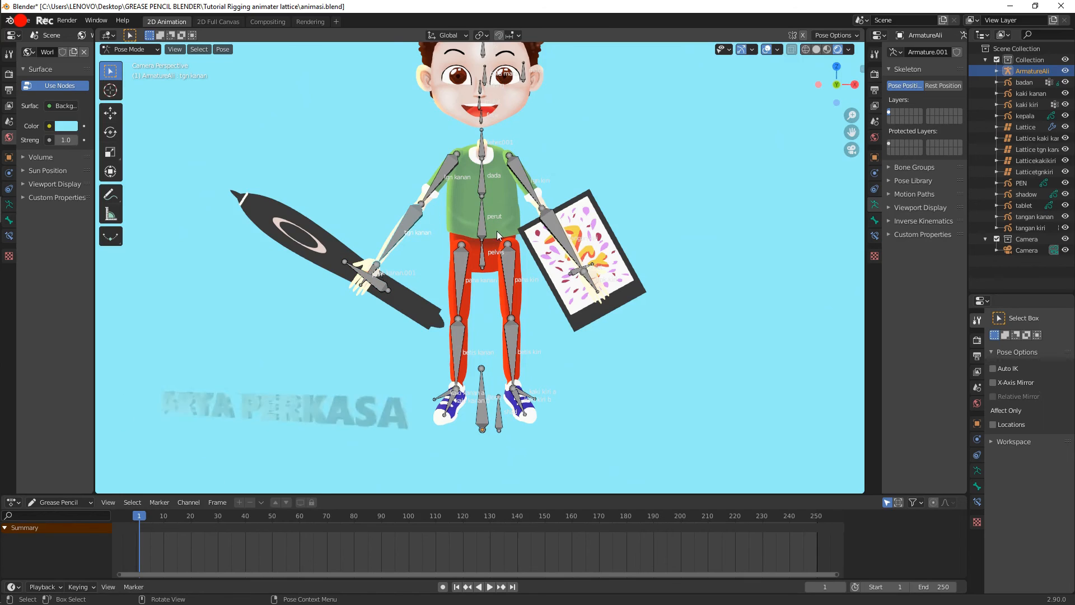
click(462, 256)
key(g)
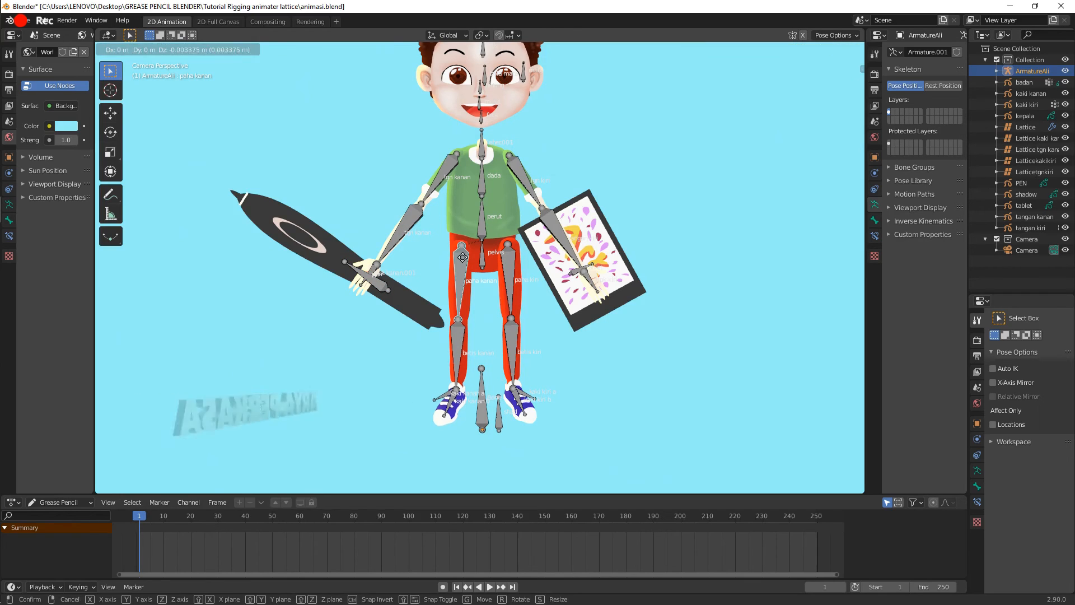
click(461, 262)
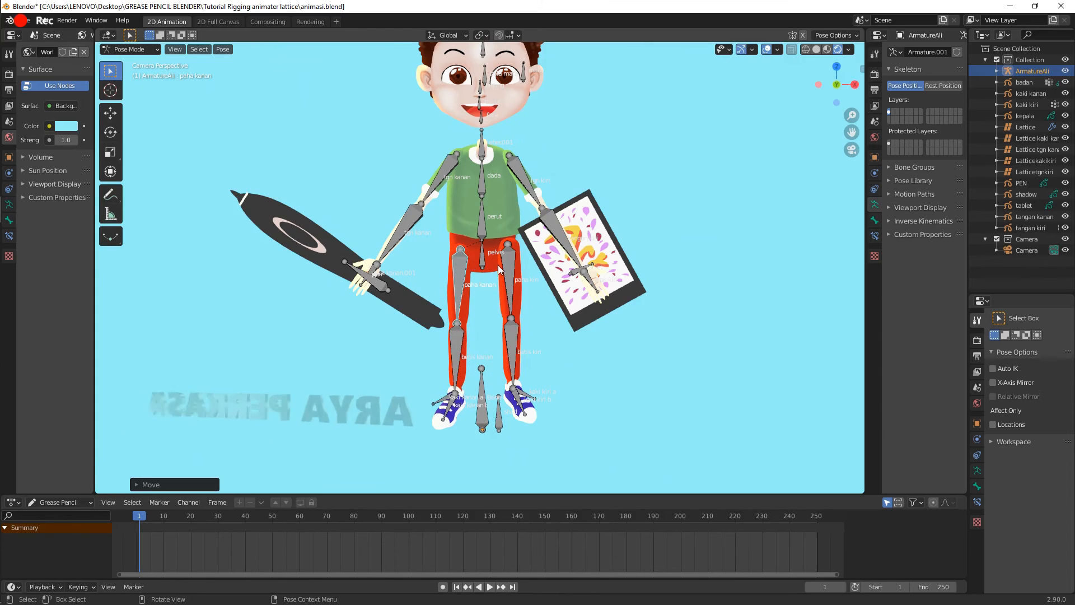
click(503, 269)
key(g)
click(511, 244)
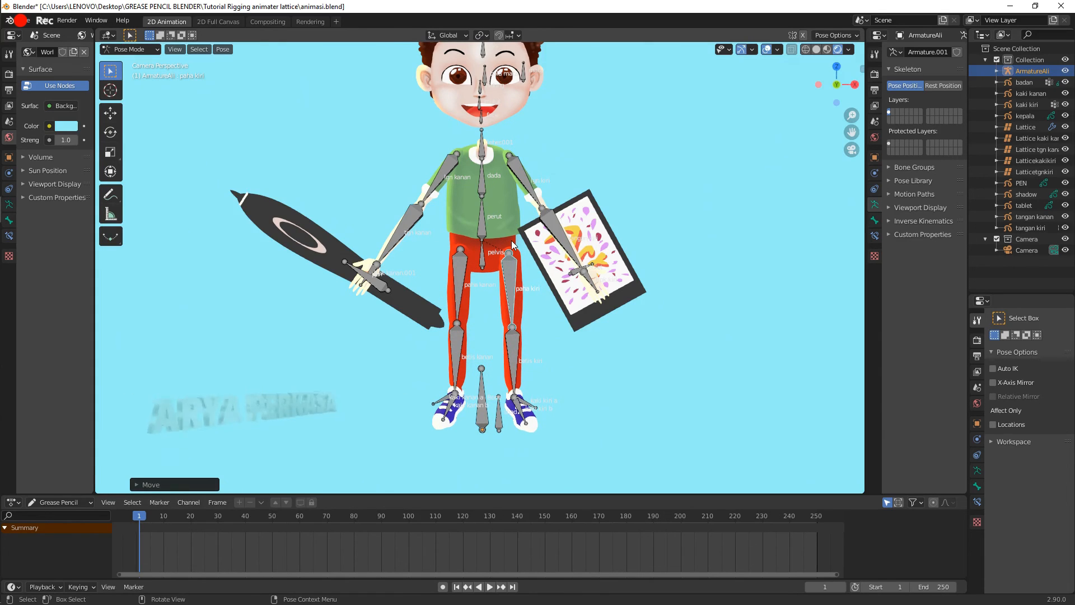
Move the face bone down about 0.15 m so the head sits on the neck
click(484, 124)
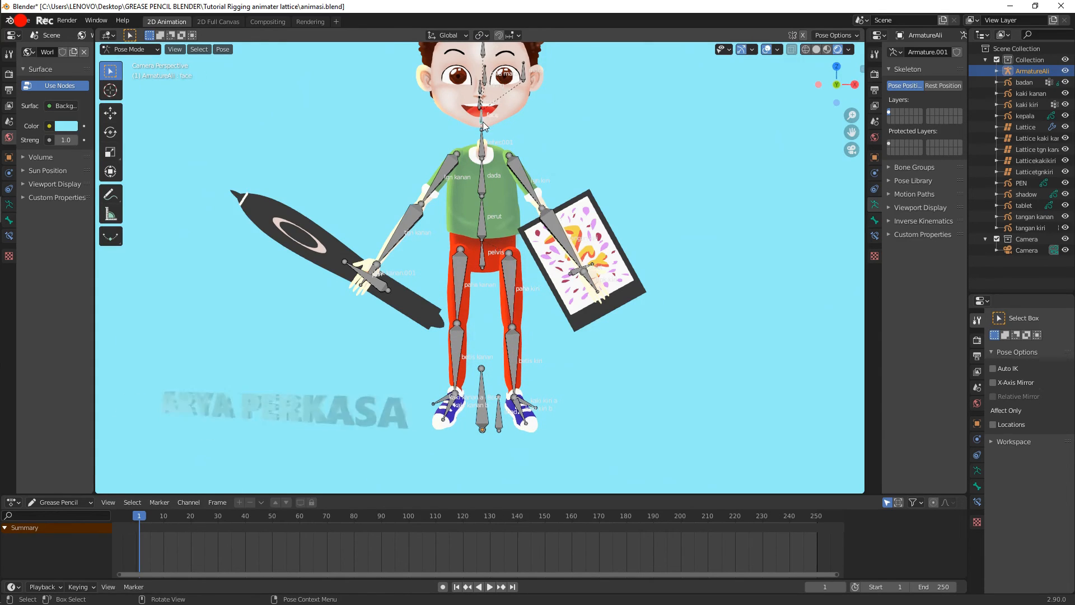
key(g)
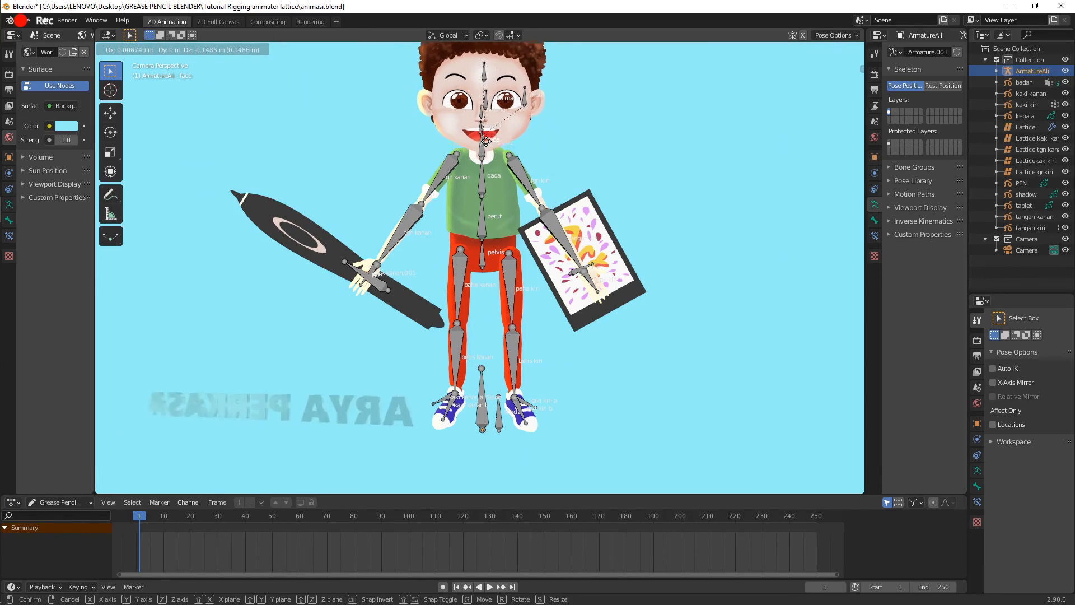
click(486, 144)
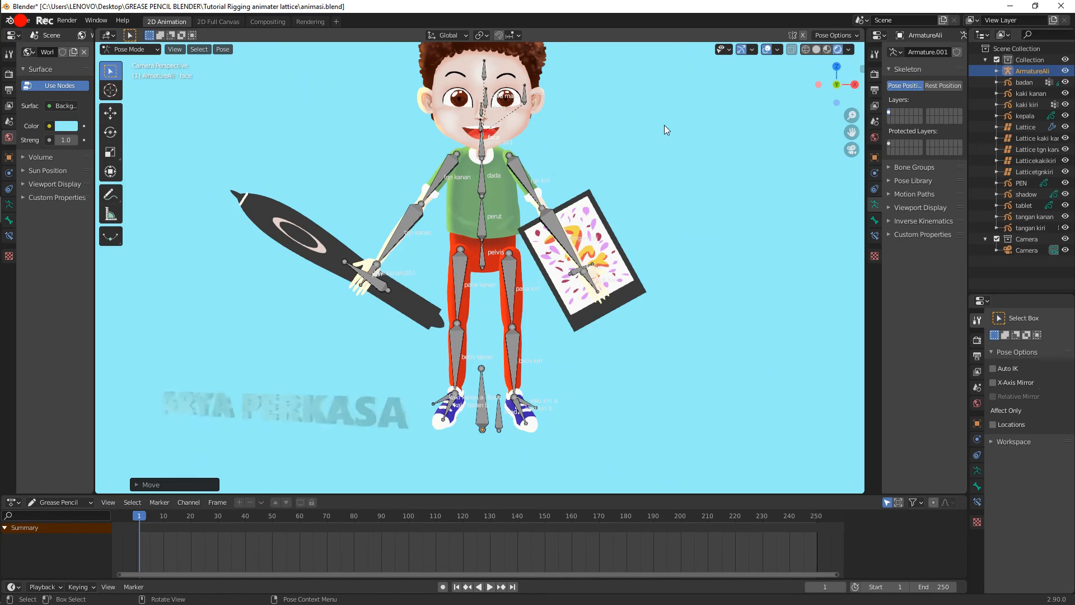
Return to Object Mode in camera view and move the camera upward so the character stands lower in the frame
drag(853, 115, 761, 127)
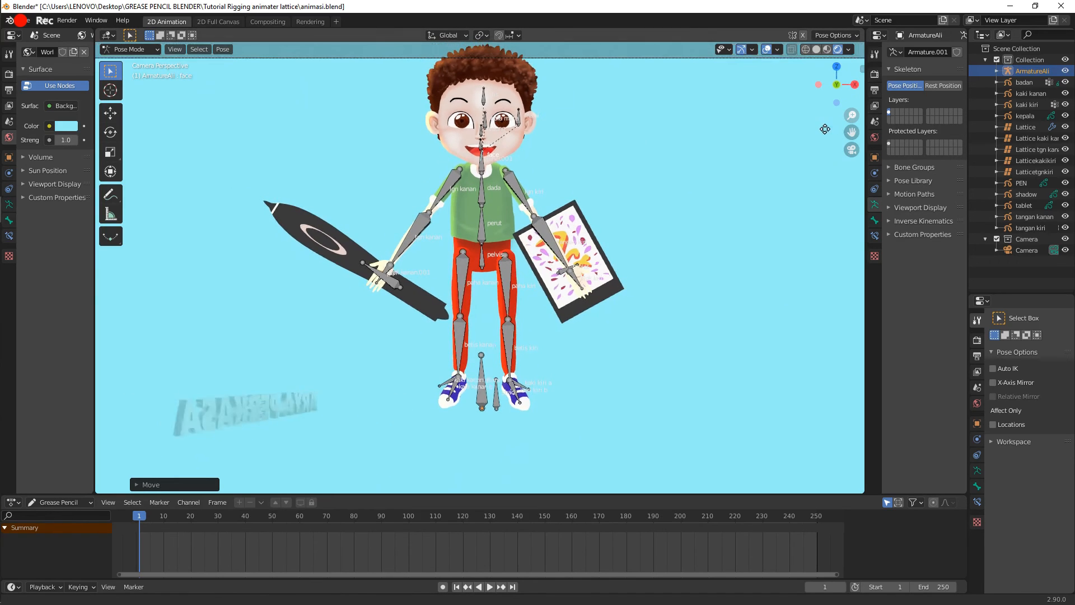
middle_drag(761, 126, 759, 153)
click(849, 150)
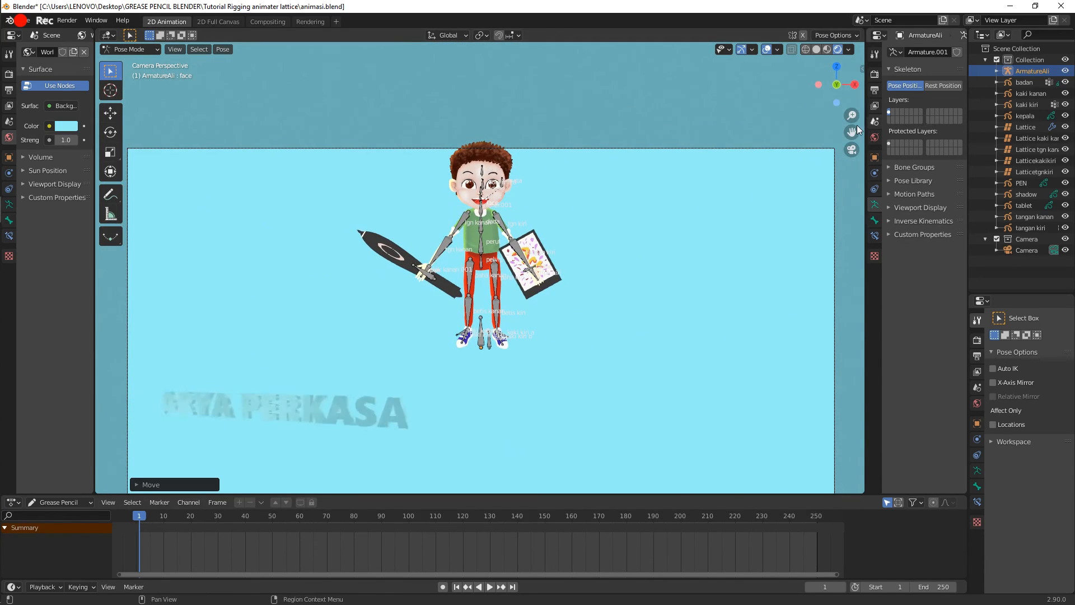
click(148, 51)
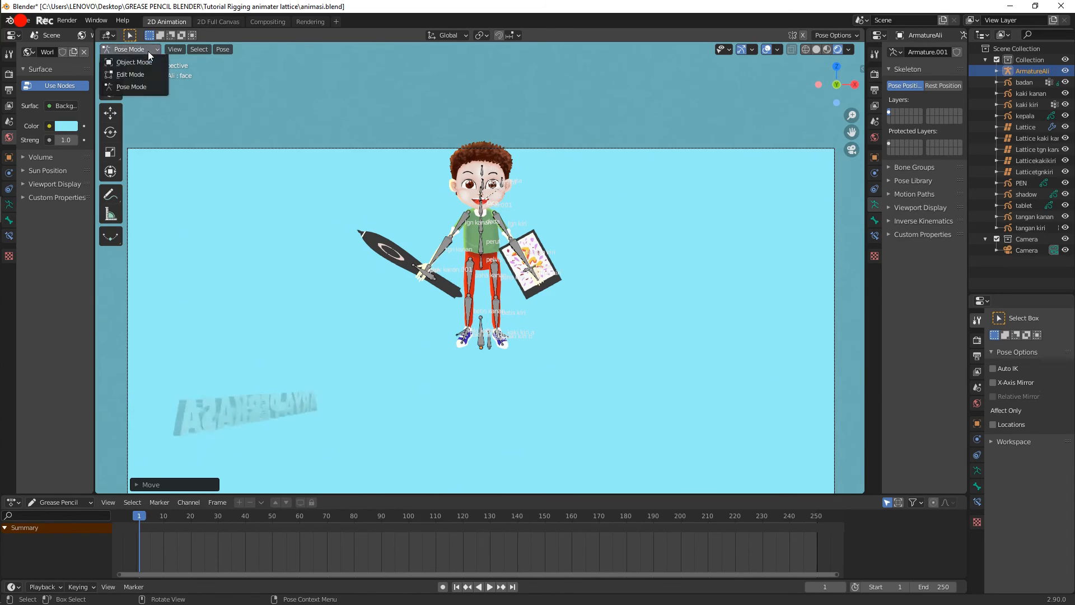
click(149, 65)
click(816, 152)
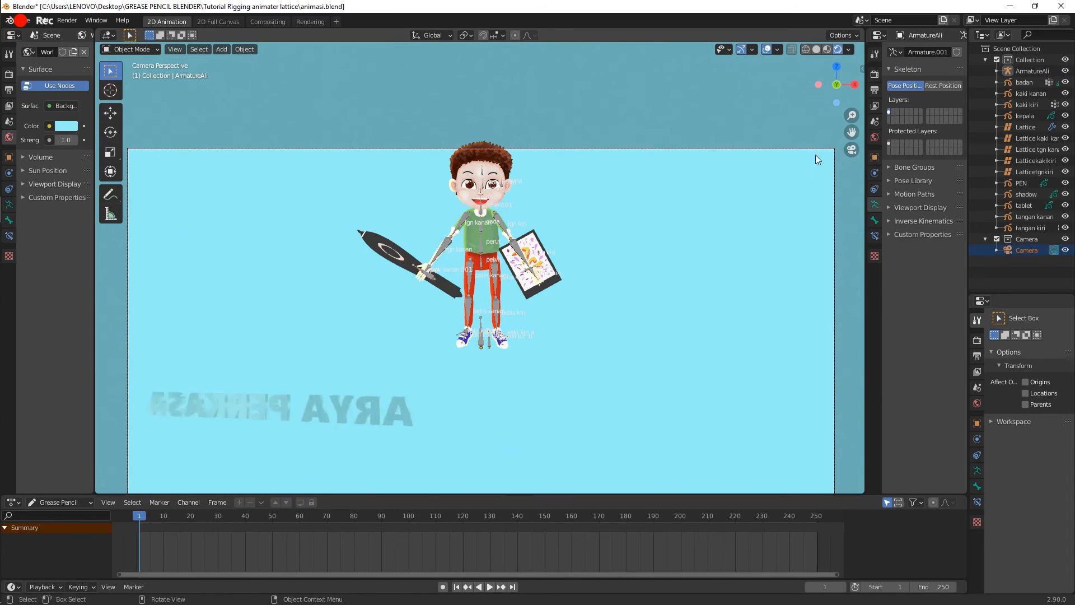
key(g)
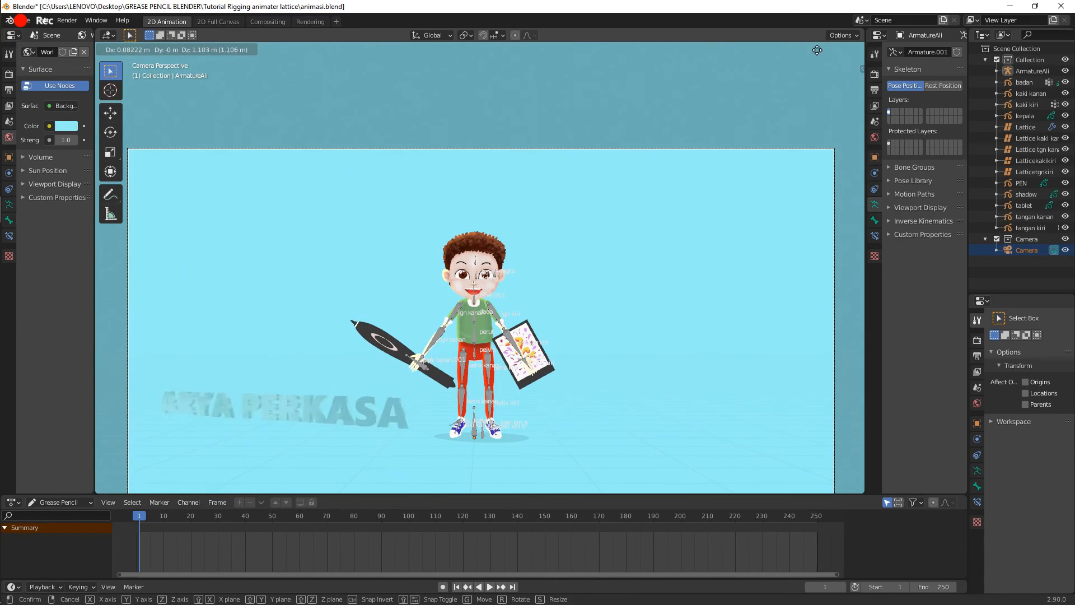
click(807, 116)
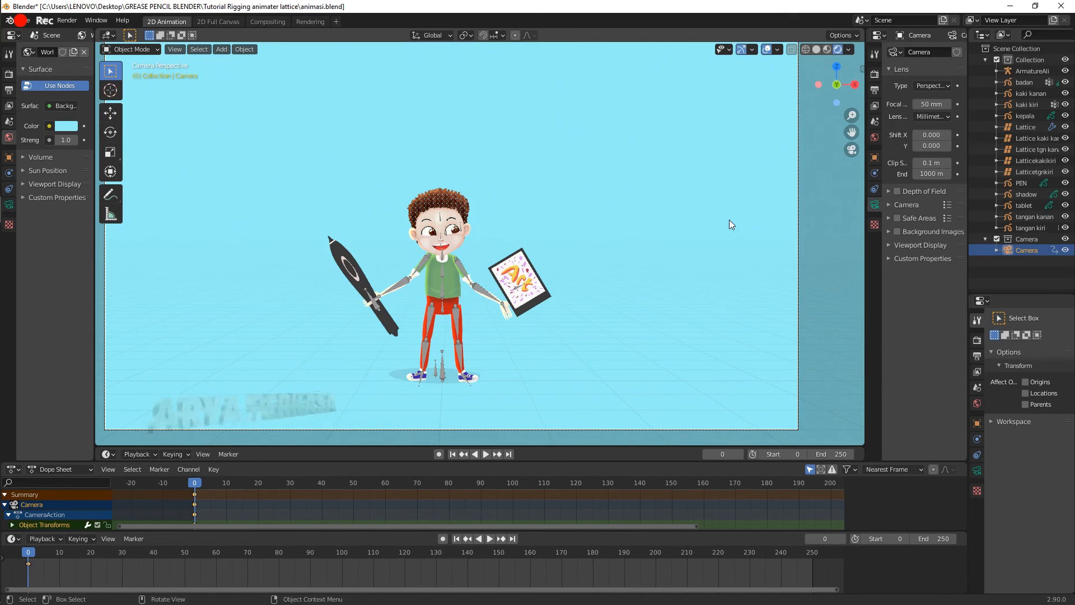
Start an Images as Planes import and browse to the video 1 folder inside JOB MAROOF ANIMATION
click(222, 49)
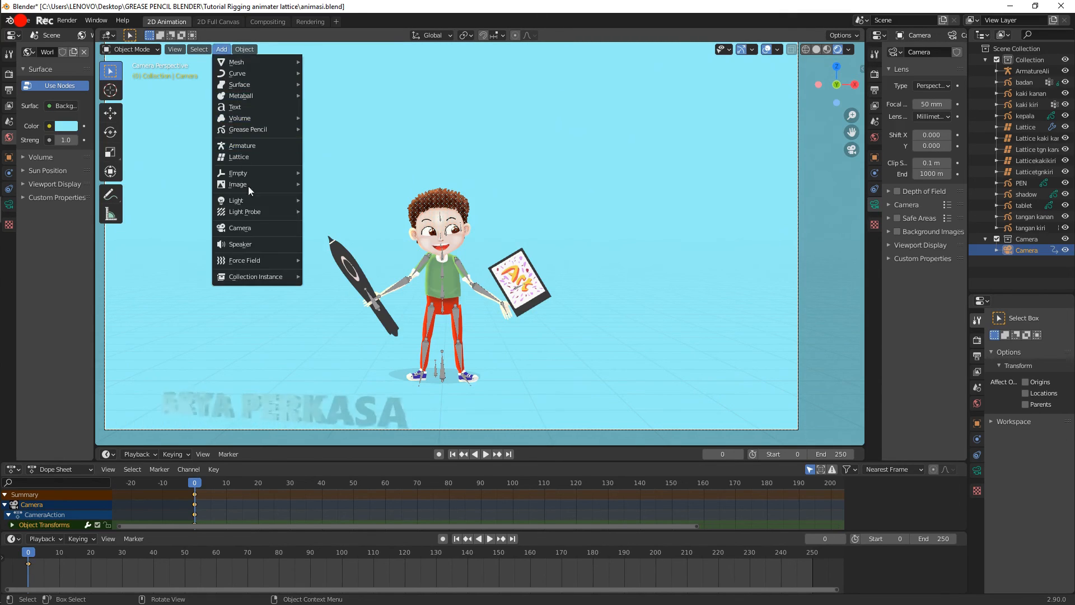
mouse_move(272, 189)
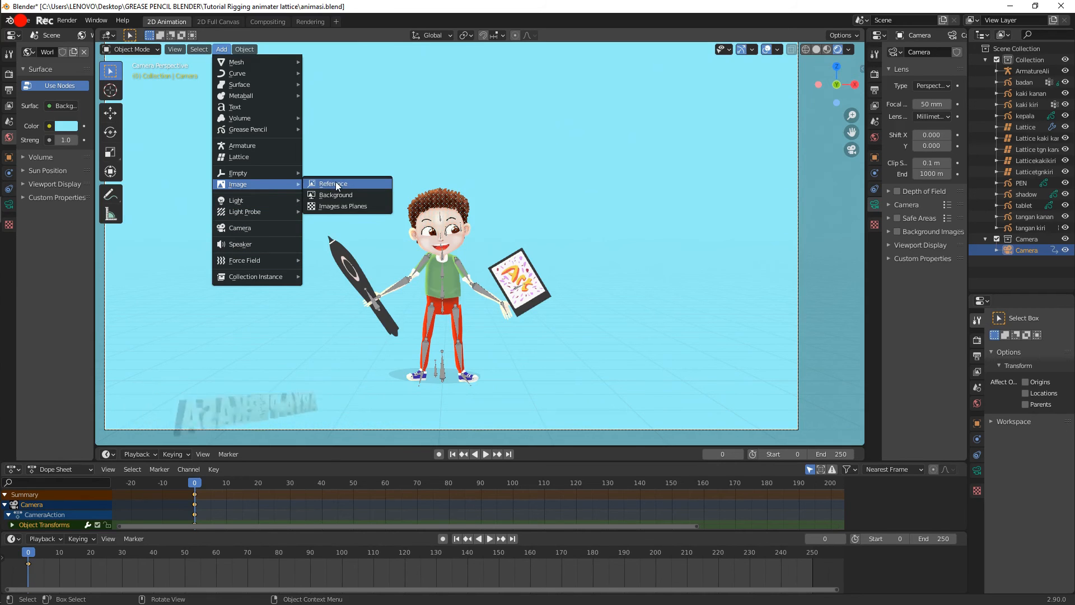
click(342, 206)
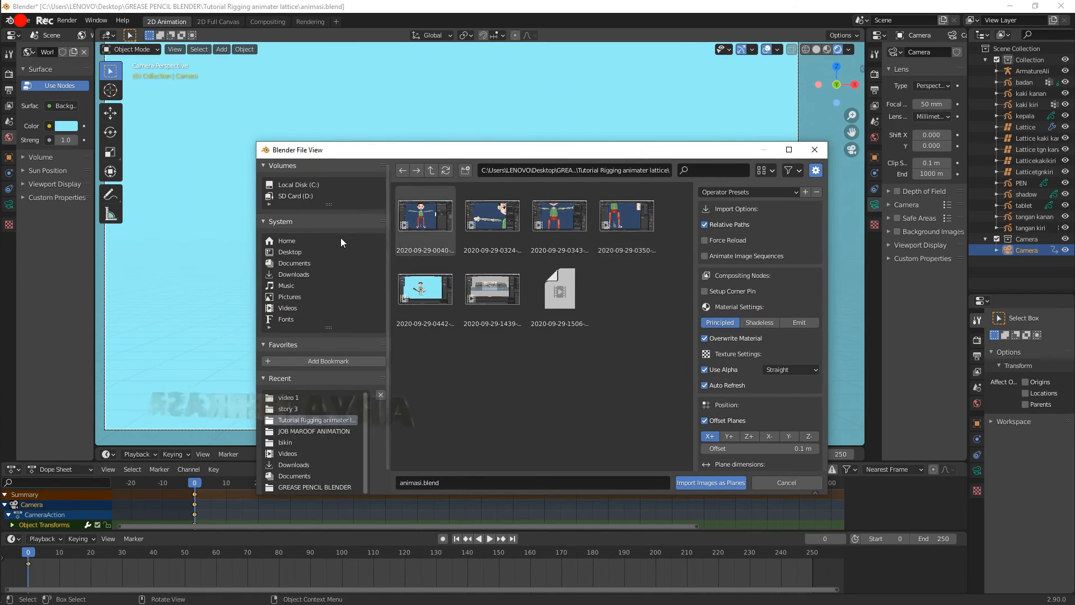
click(340, 431)
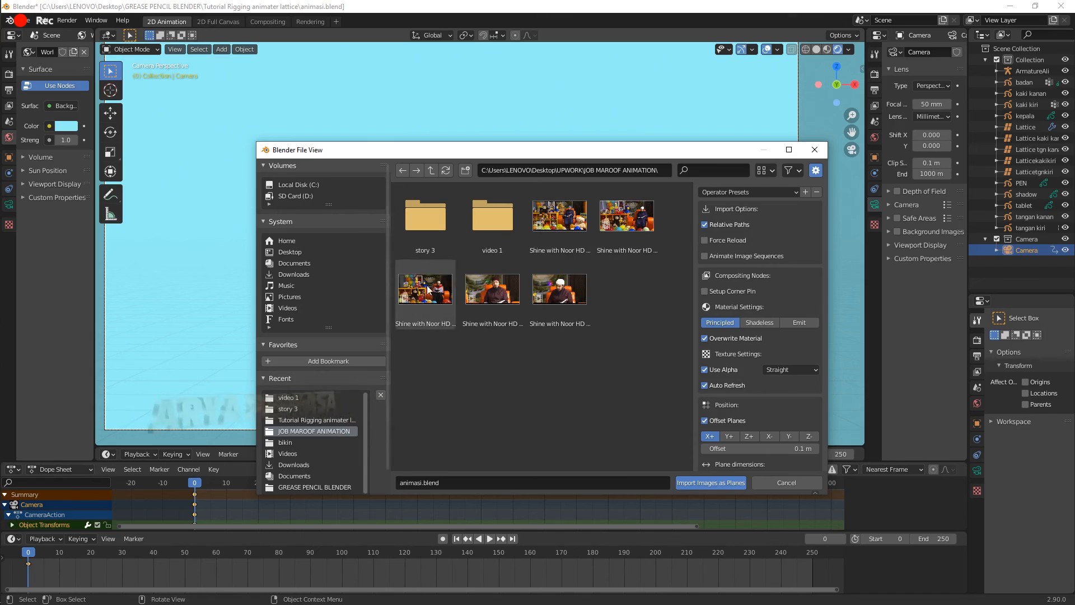
click(446, 230)
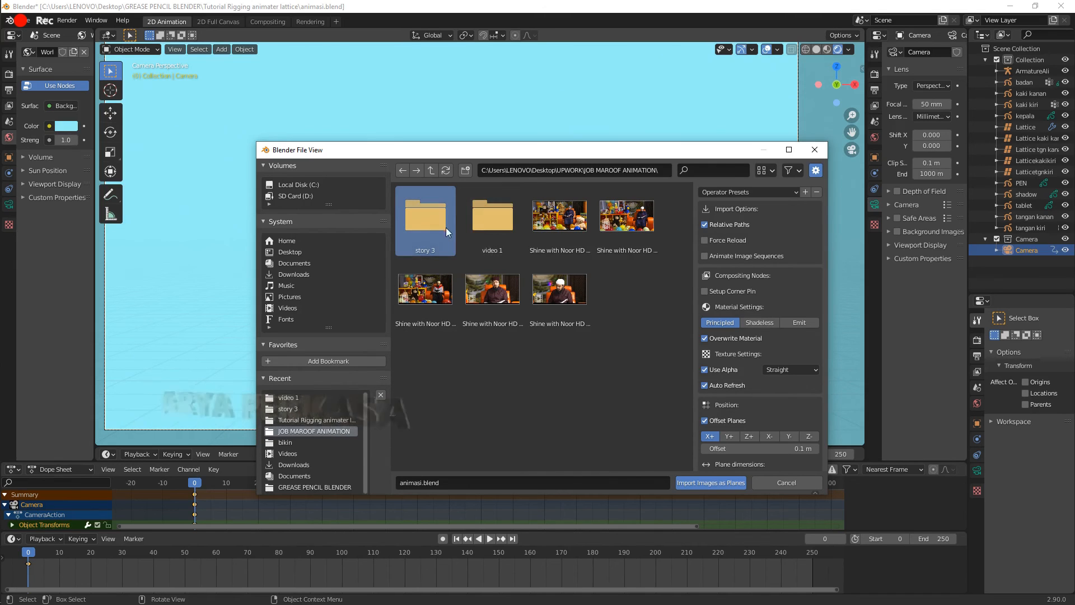
double_click(483, 220)
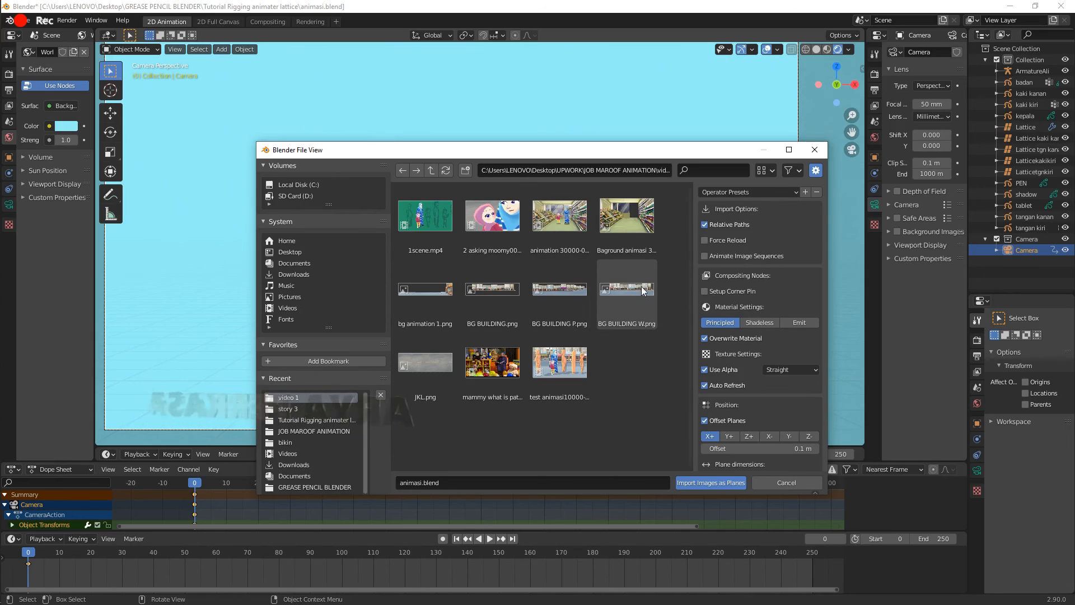
Import BG BUILDING P.png as a plane with Premultiplied alpha and scale it up to span the camera frame
click(572, 306)
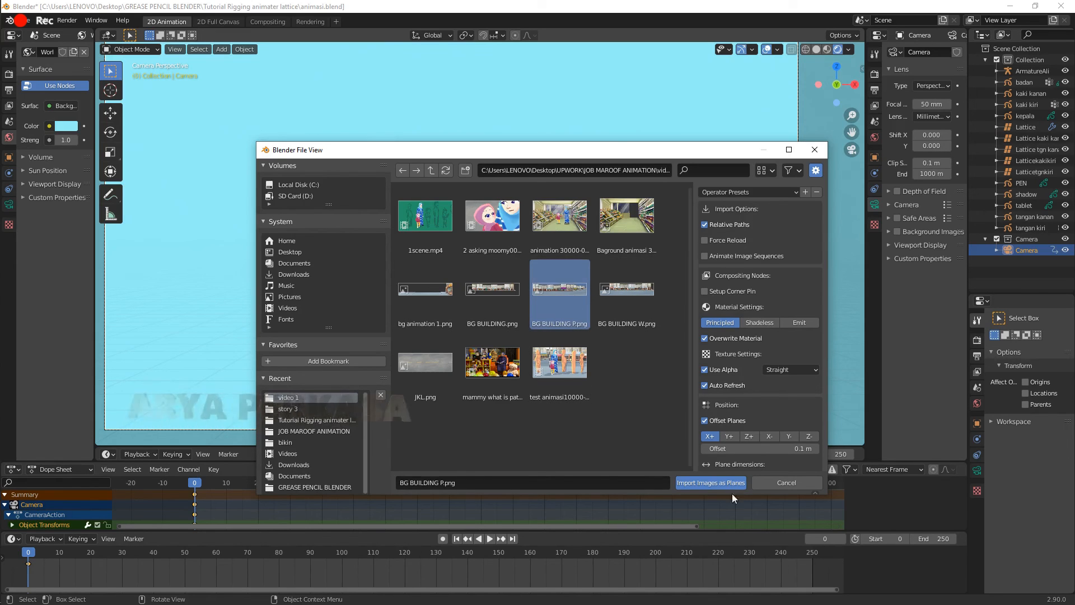
click(797, 370)
click(785, 397)
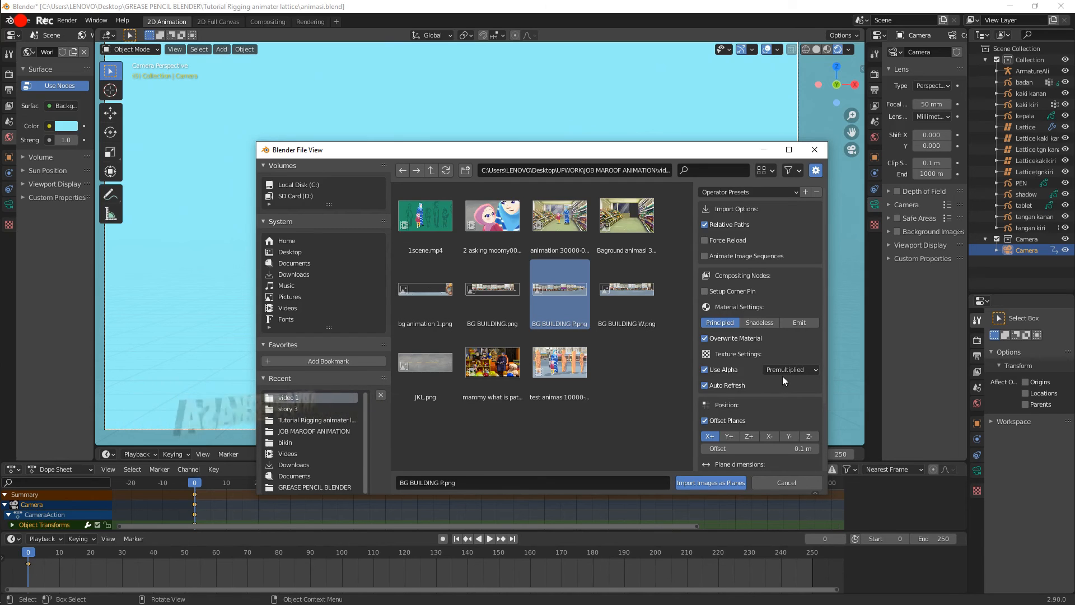
click(711, 482)
key(s)
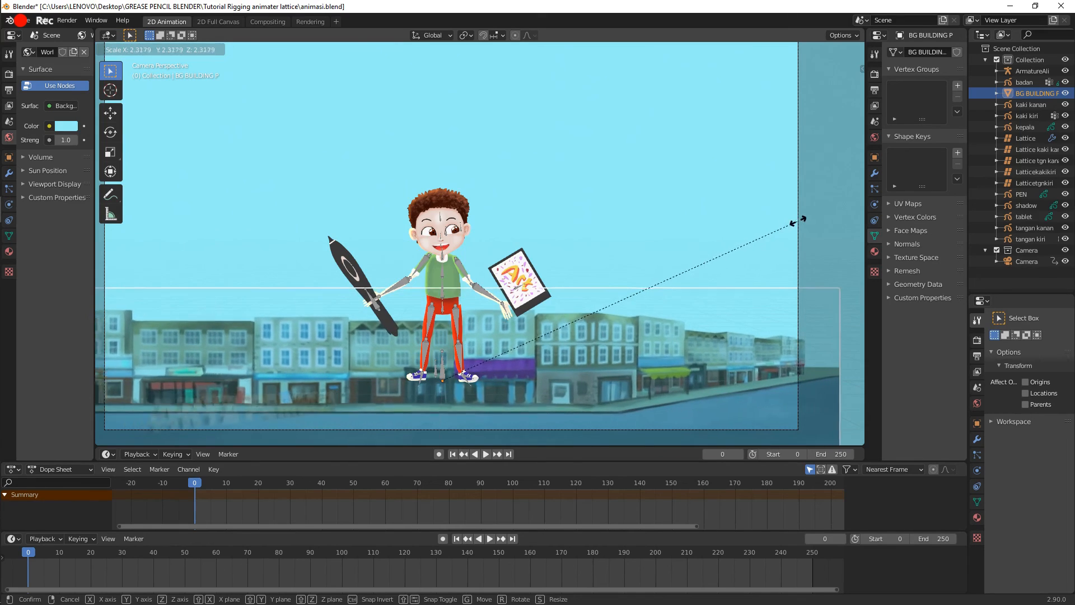
click(835, 191)
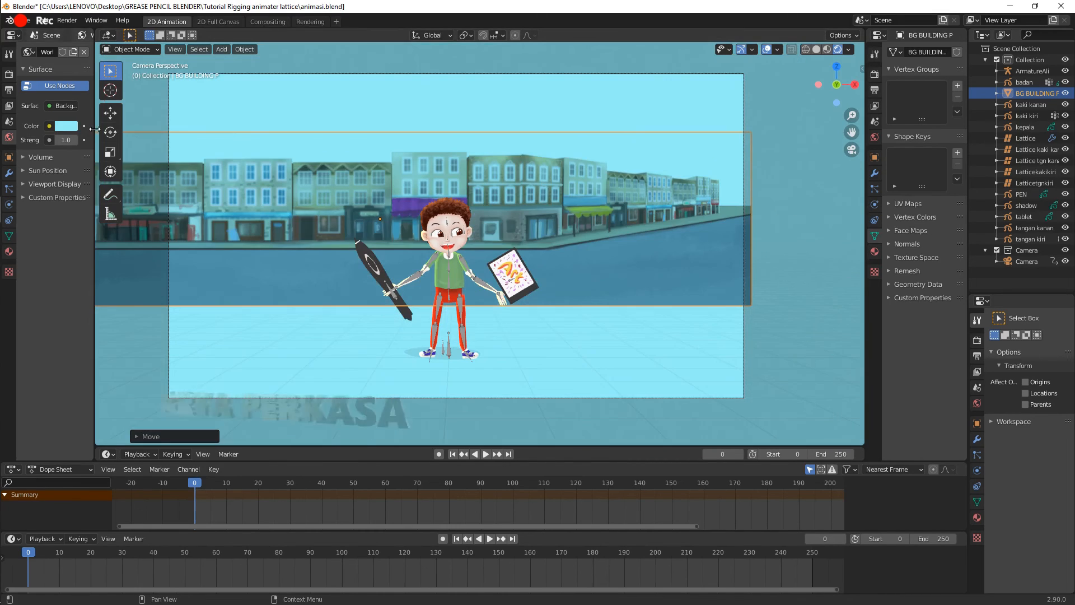
Change the world background color to white by removing its saturation
click(68, 127)
click(103, 184)
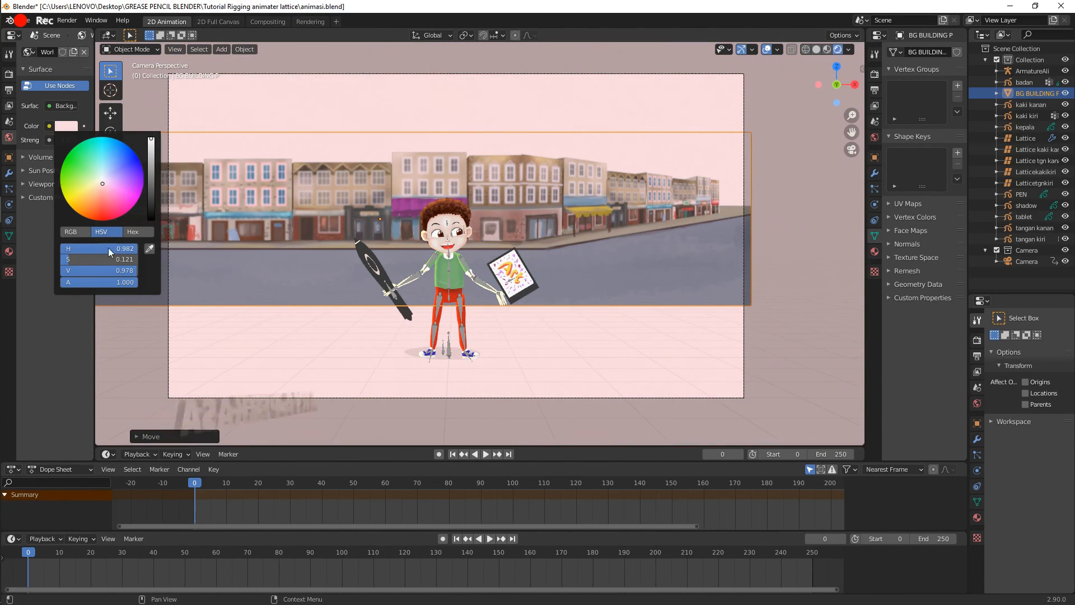
drag(77, 260, 40, 259)
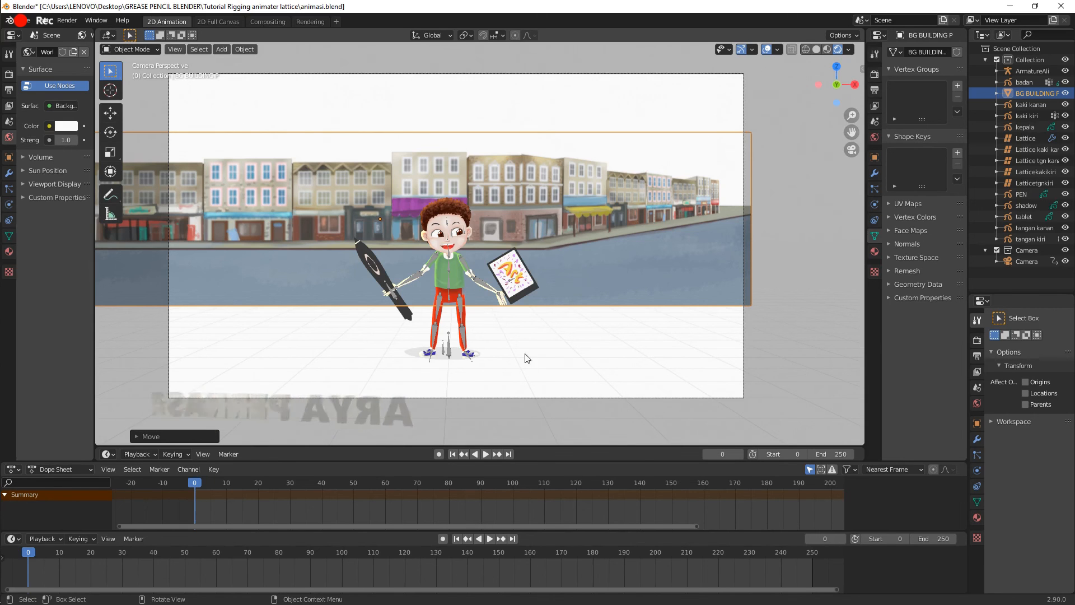
Move the BG BUILDING P plane along the Y axis so it stands well behind the character
middle_drag(524, 359, 799, 197)
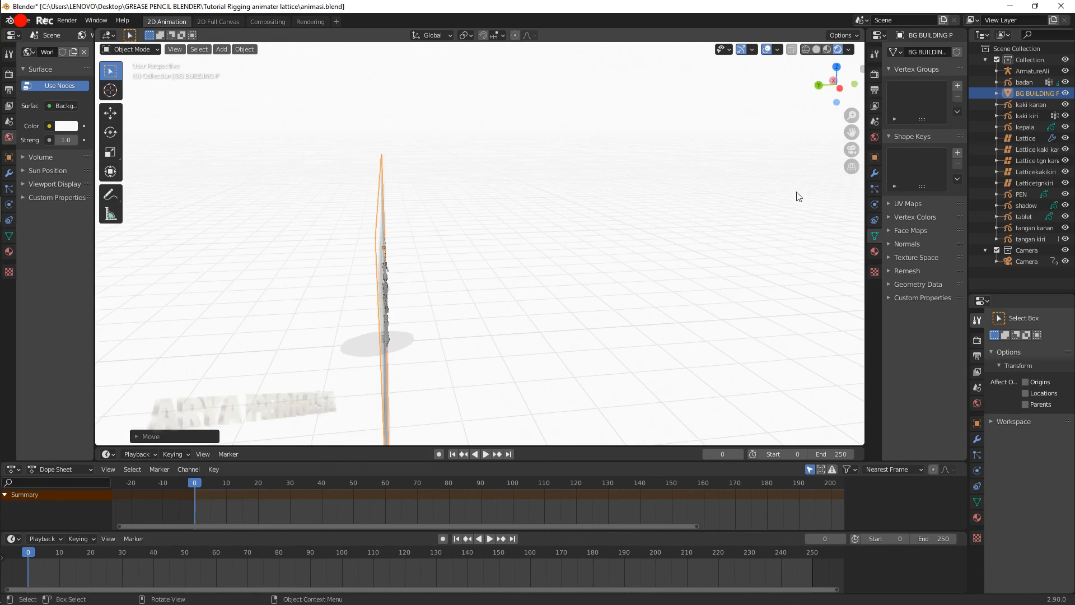
drag(847, 128, 763, 156)
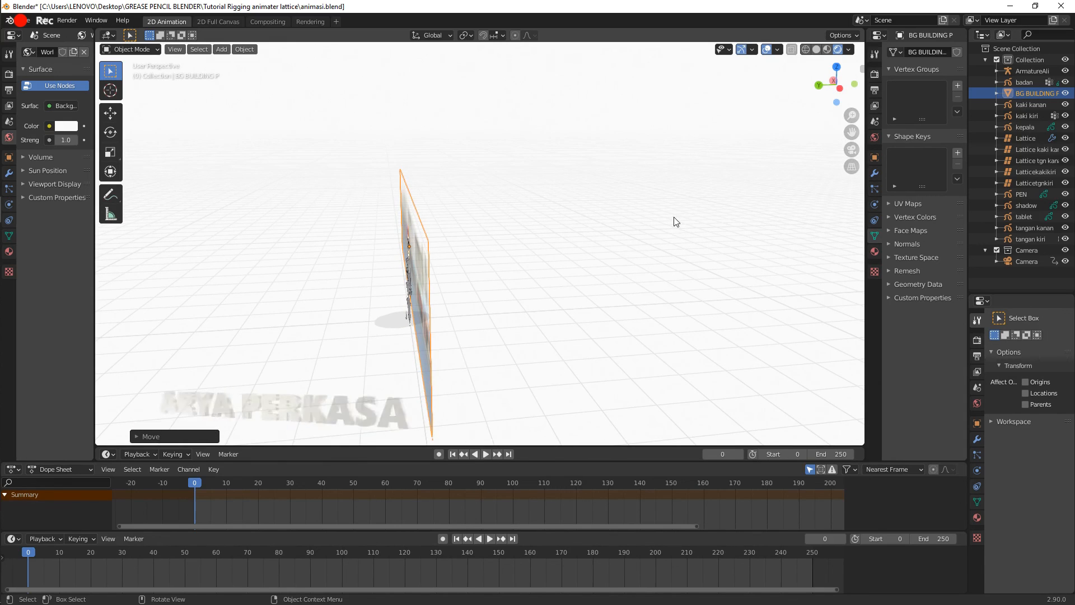
key(g)
key(y)
click(299, 353)
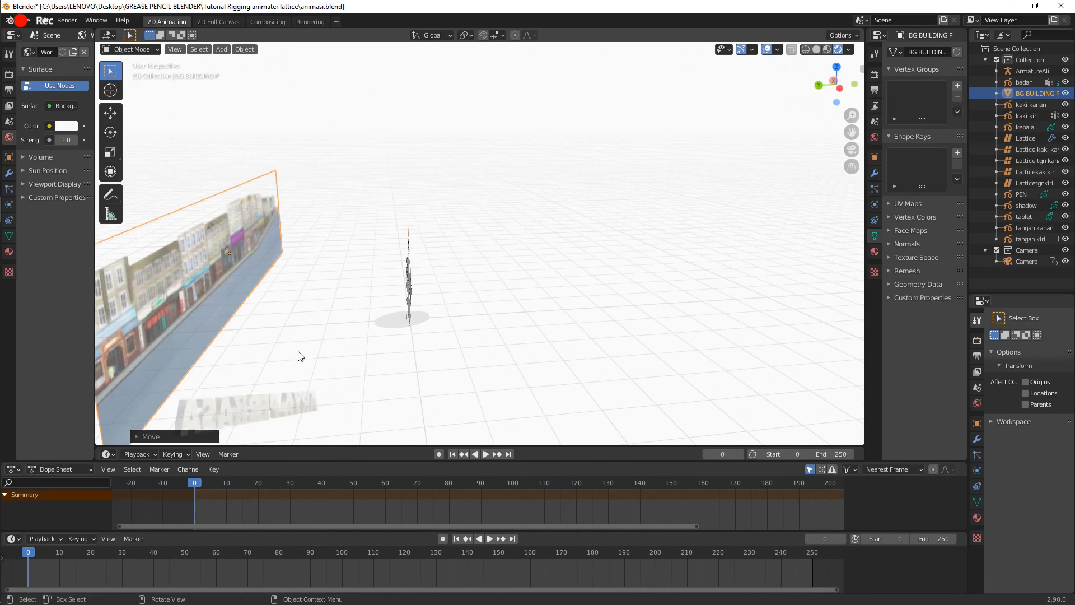
Import JKL.png as a plane and scale it up as a road across the lower camera frame
click(223, 50)
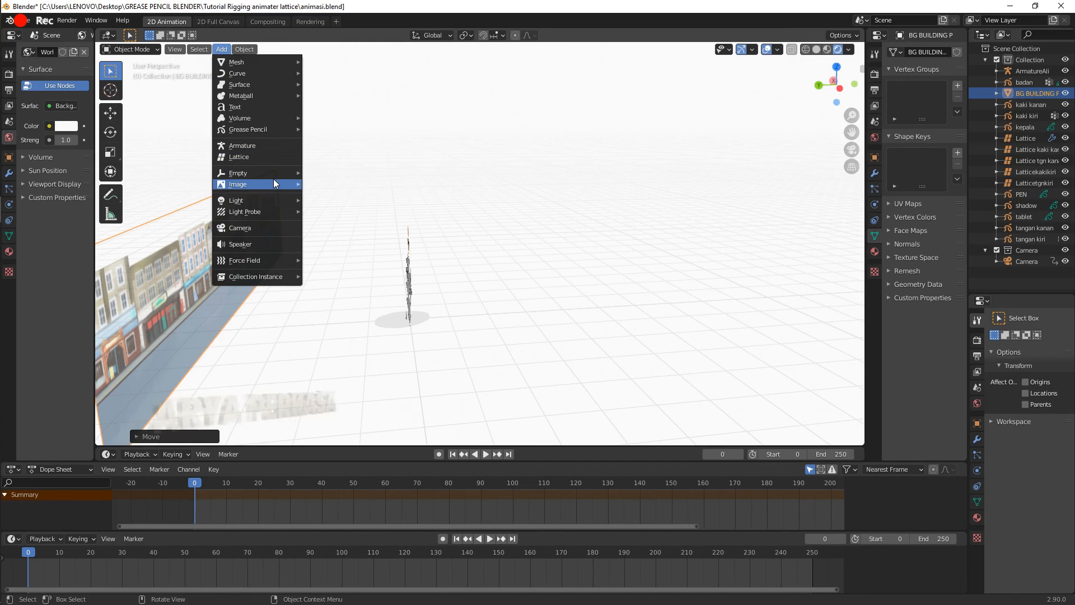
mouse_move(292, 186)
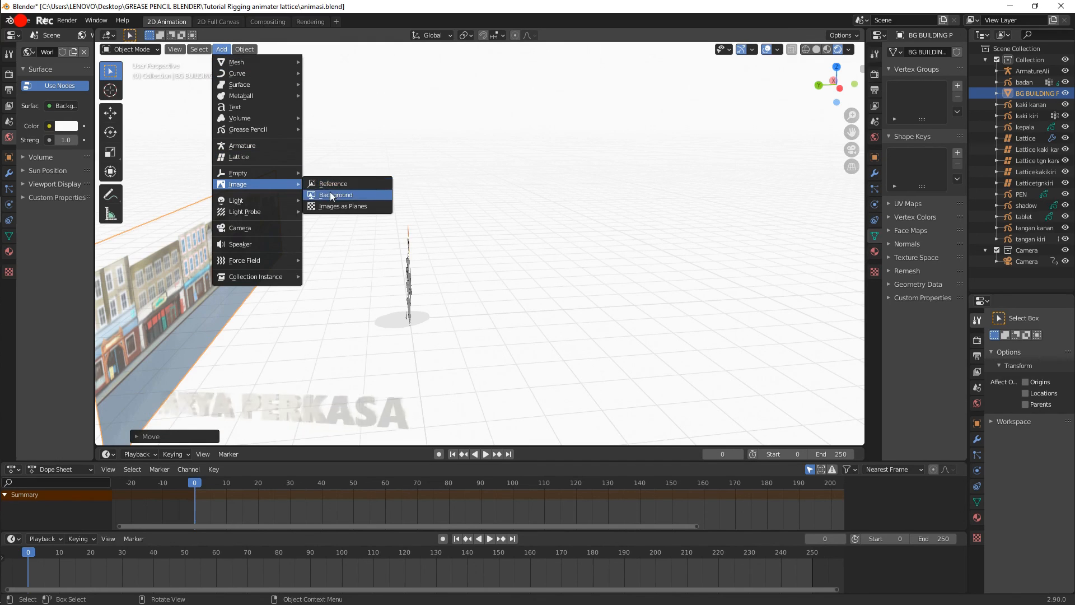
click(343, 206)
double_click(437, 368)
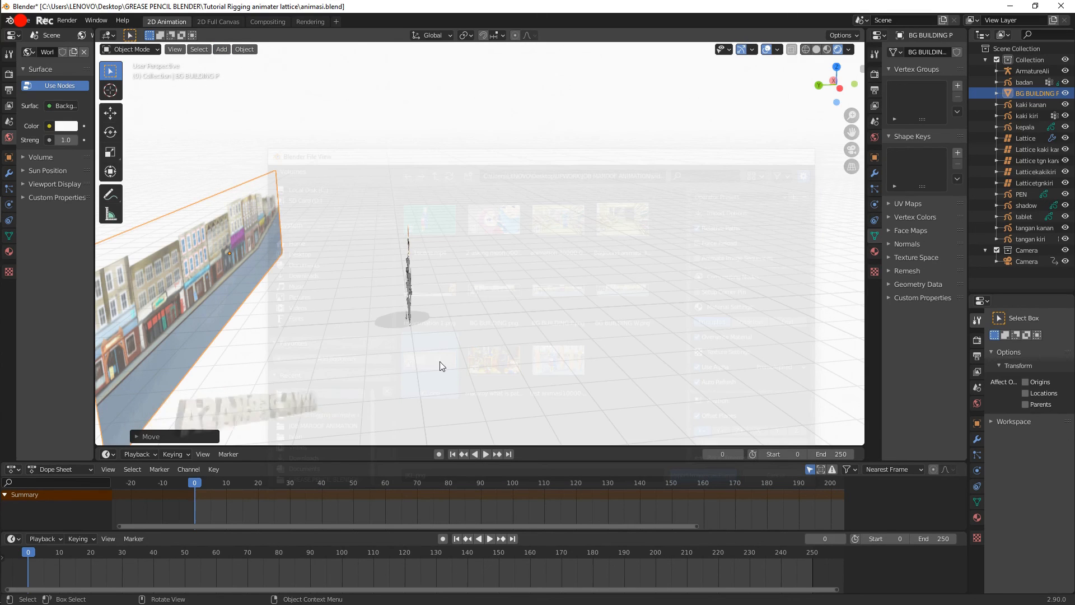
click(852, 149)
key(s)
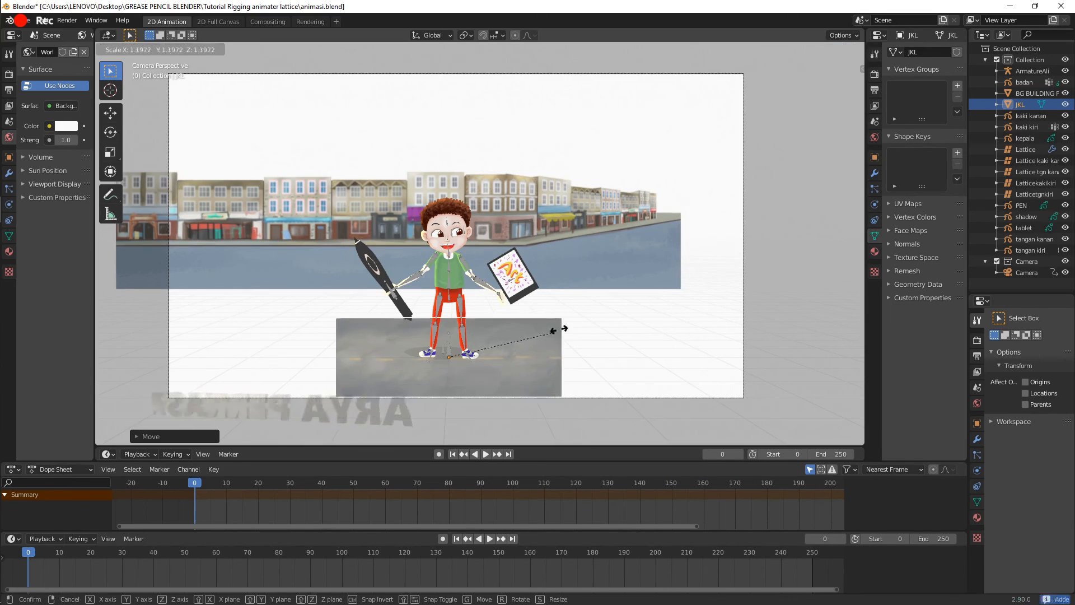
click(678, 255)
Enlarge the BG BUILDING P plane and shift it about 1.2 m along X so the buildings fill the camera's width
click(678, 255)
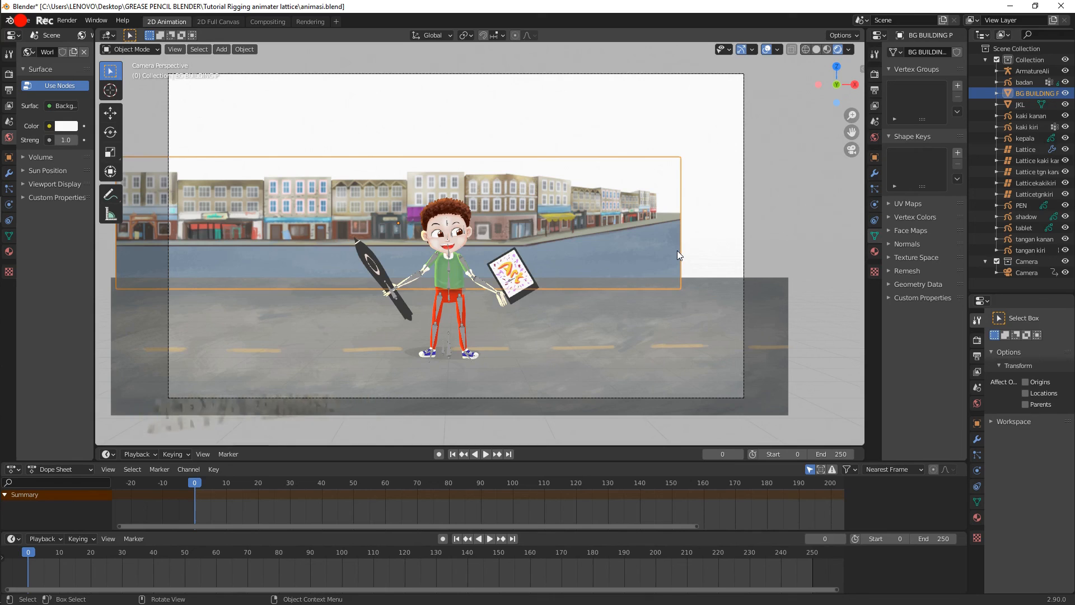
key(s)
key(g)
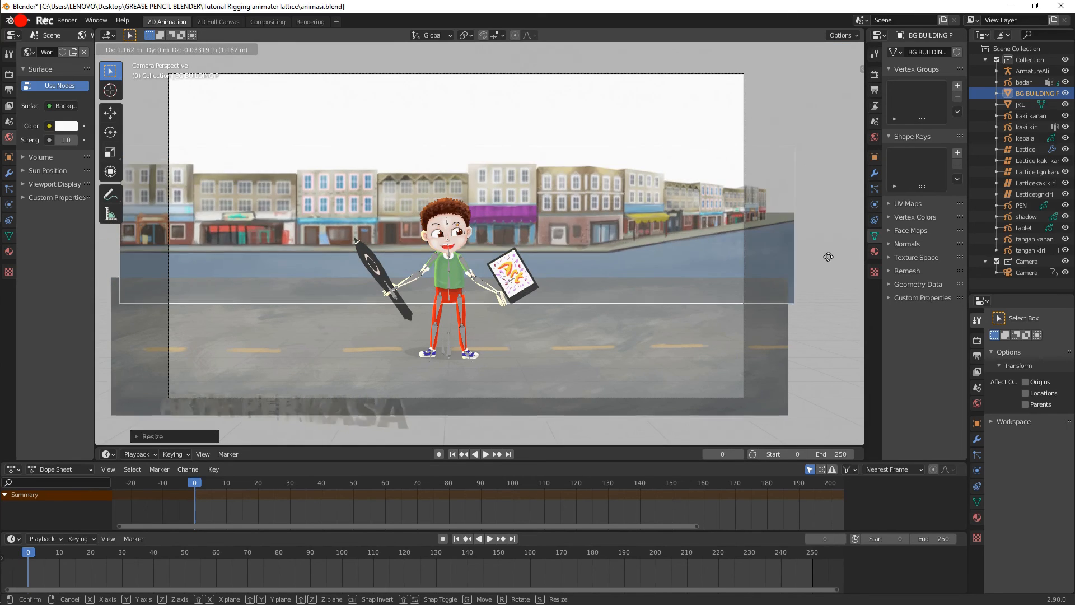
click(833, 257)
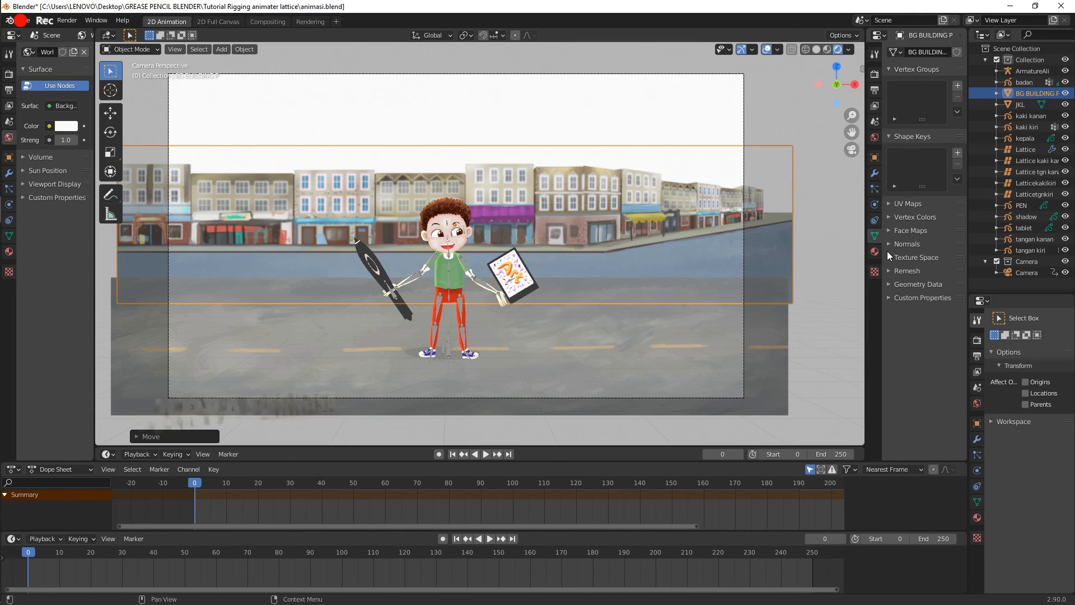
Select the ArmatureAli armature and switch it to Pose Mode
mouse_move(852, 116)
mouse_down()
mouse_move(819, 129)
mouse_move(855, 103)
mouse_up()
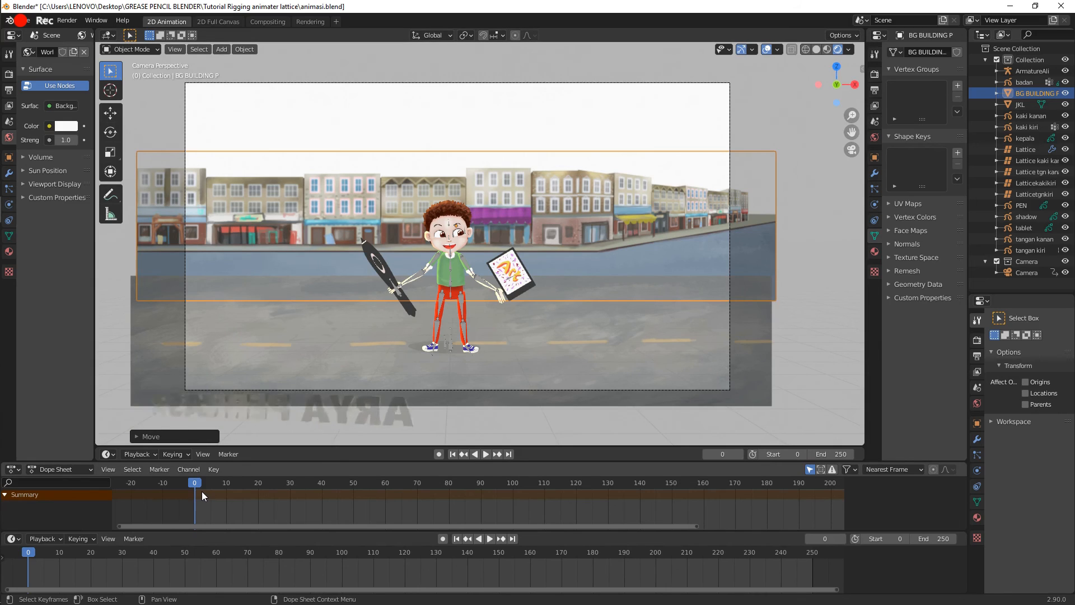
click(149, 50)
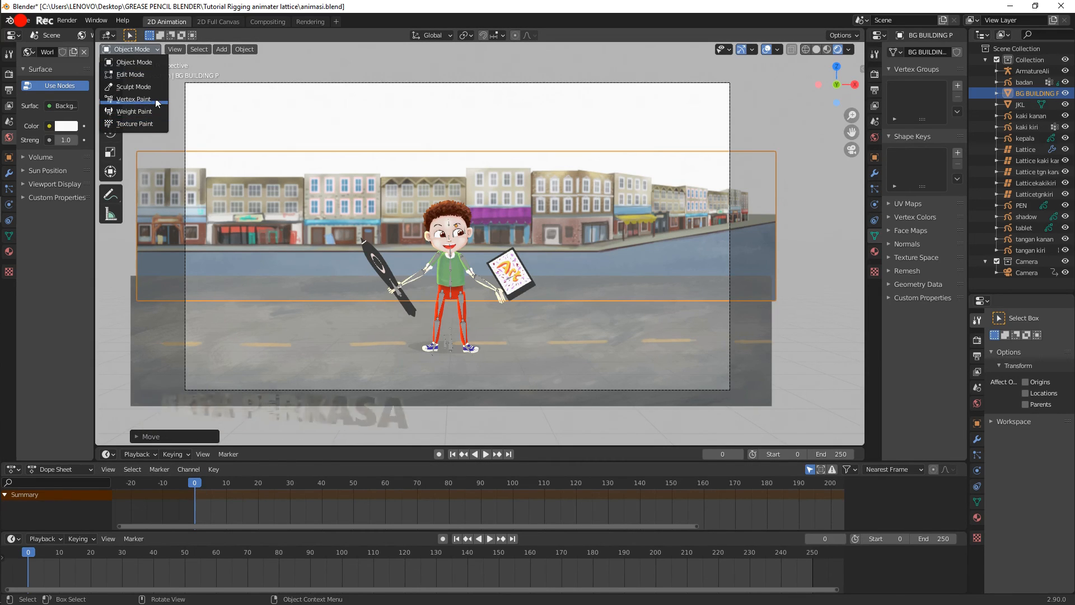
click(153, 64)
click(455, 347)
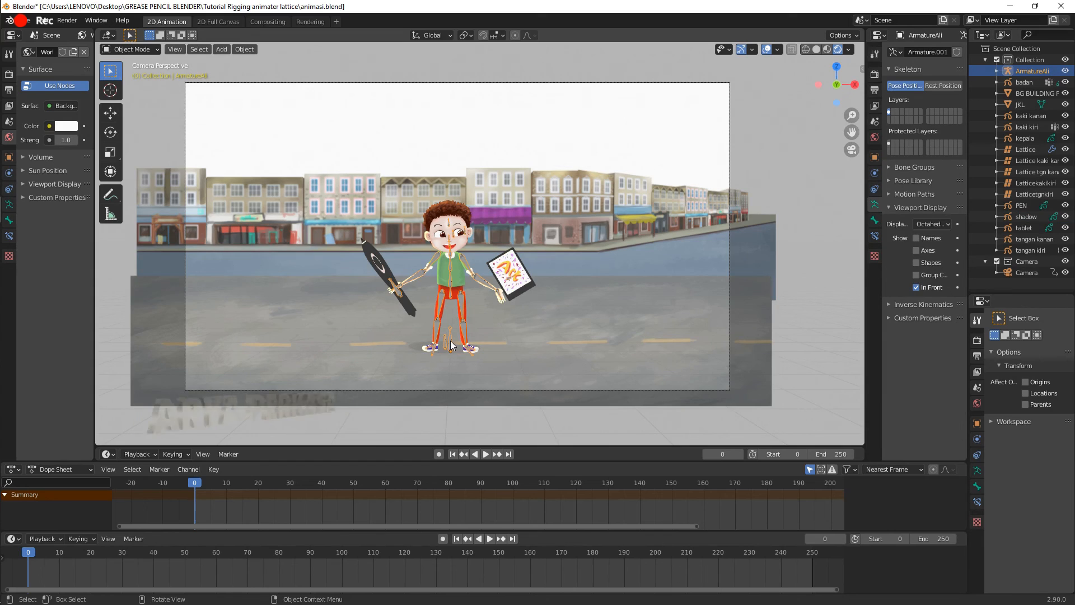
click(130, 50)
click(152, 81)
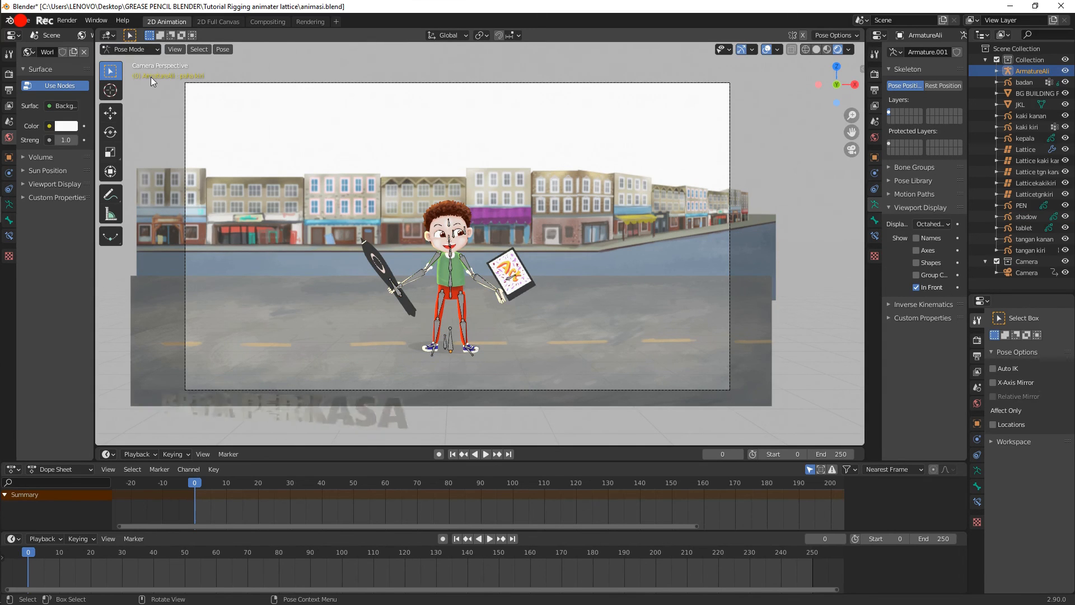
Insert a Whole Character keyframe for the ArmatureAli starting pose at frame 0
drag(852, 115, 860, 54)
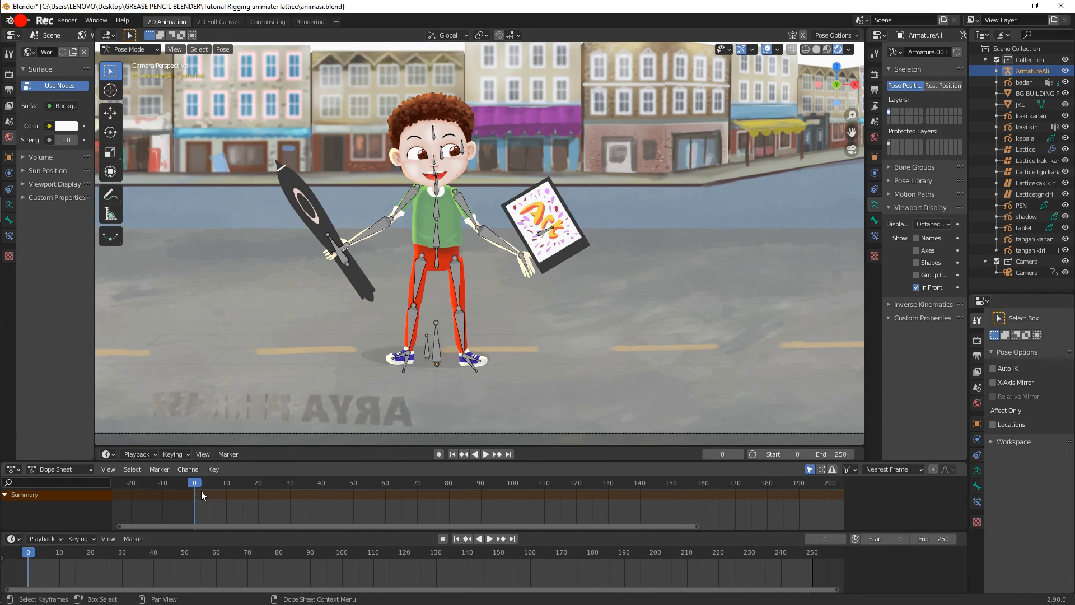
key(i)
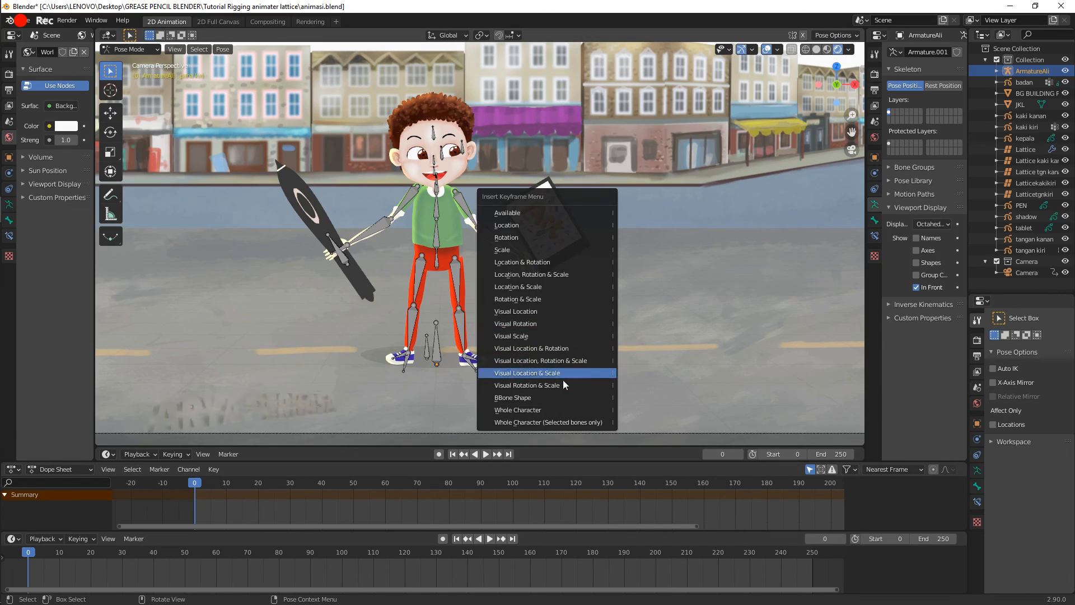
click(546, 409)
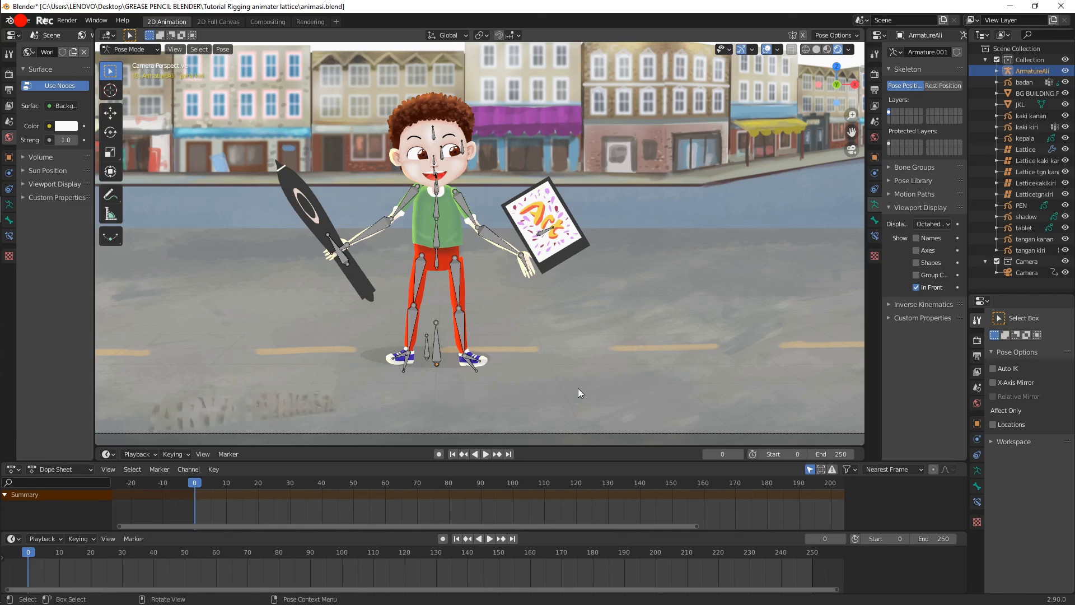
mouse_move(853, 116)
mouse_down()
mouse_move(853, 104)
mouse_move(853, 128)
mouse_up()
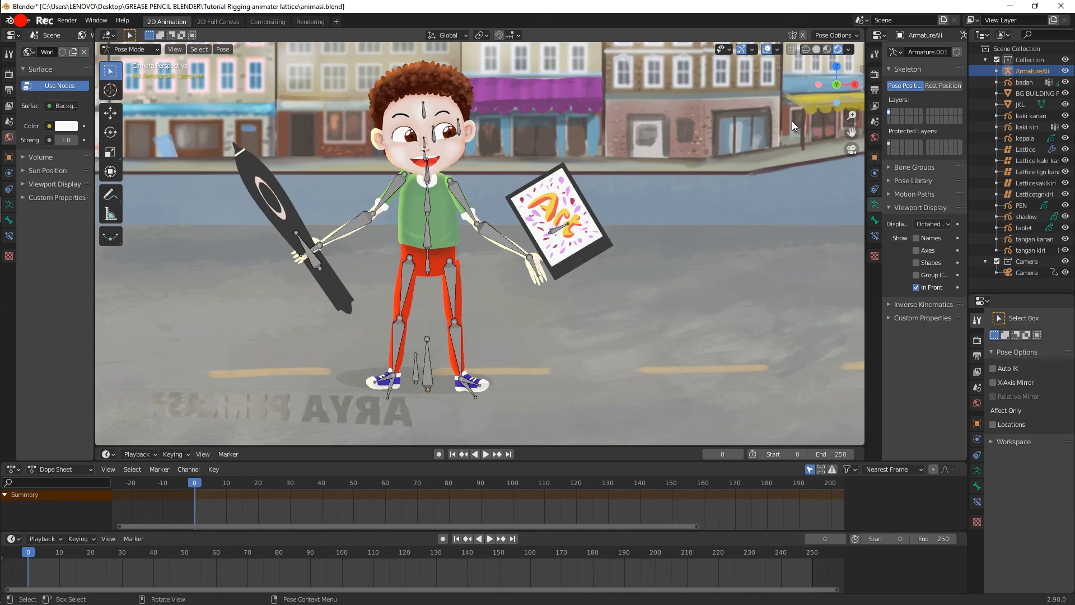
click(422, 278)
key(i)
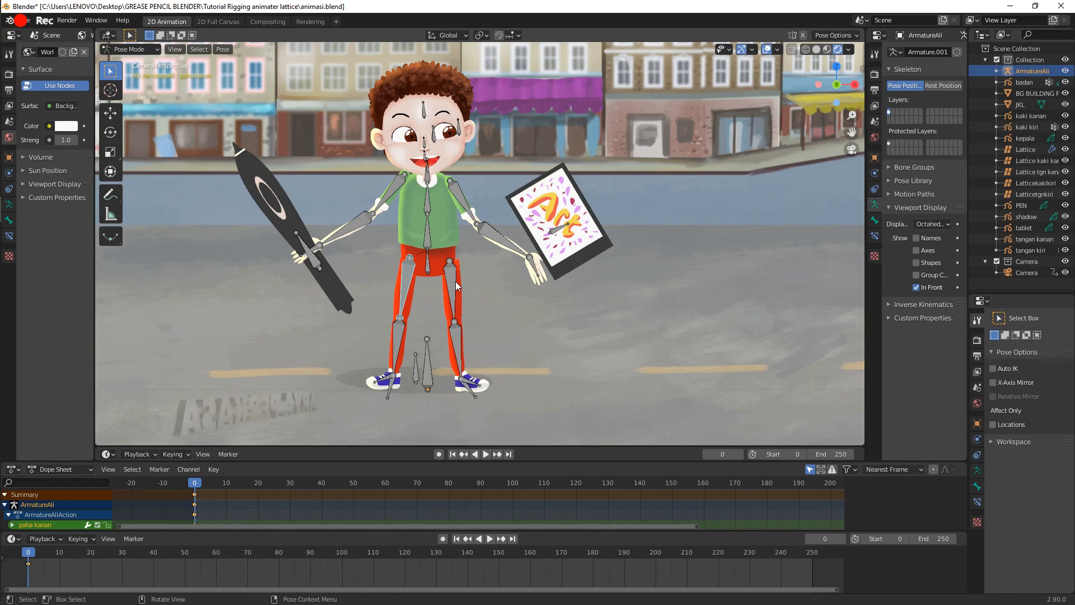
Rotate the right and left lower leg bones backward to bend both knees for the walking pose
drag(394, 381, 386, 375)
key(r)
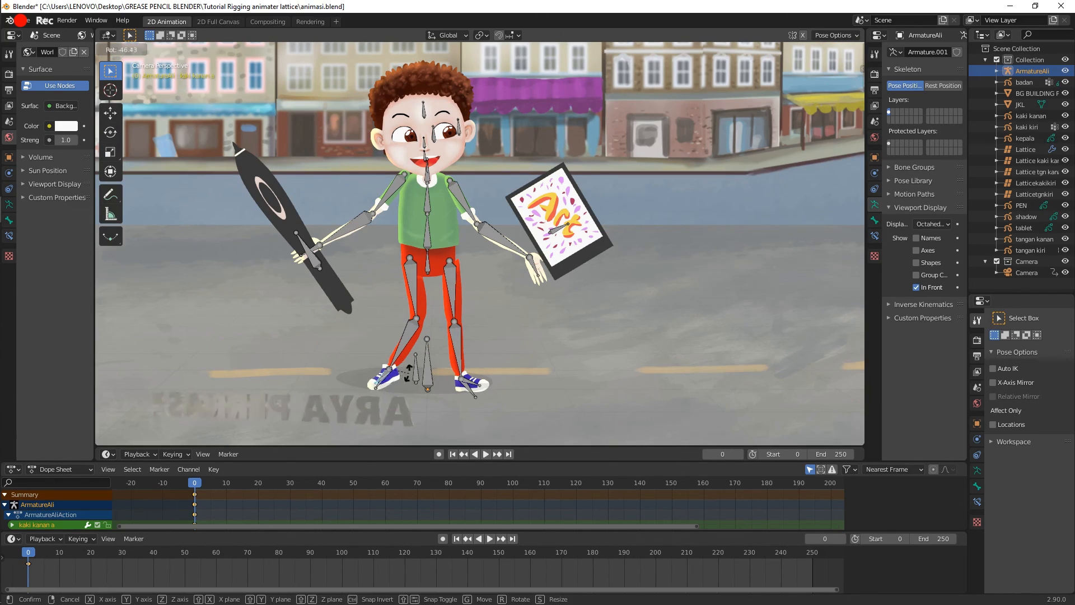
click(436, 387)
click(453, 291)
key(r)
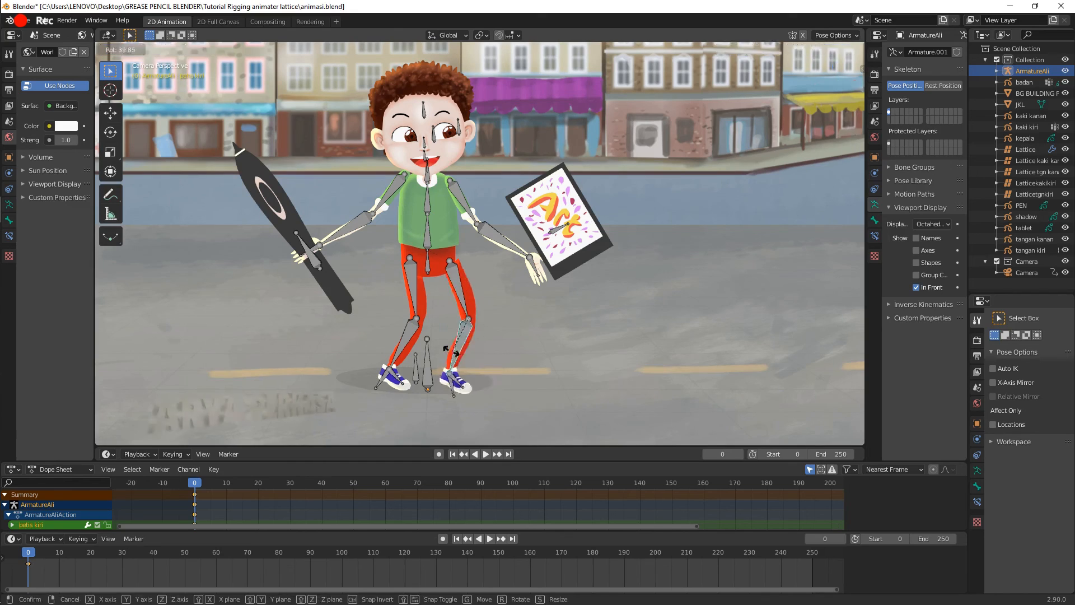
click(463, 291)
Move the paha kanan and paha kiri thigh bones so the left leg strides ahead of the right one
click(414, 287)
key(g)
click(420, 293)
click(456, 289)
key(g)
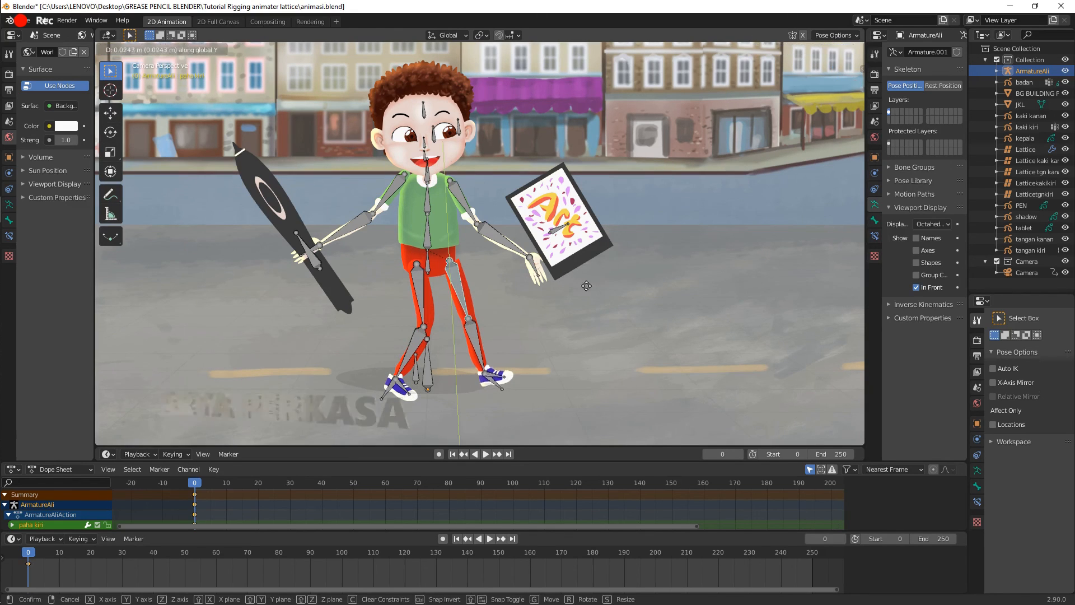
click(516, 304)
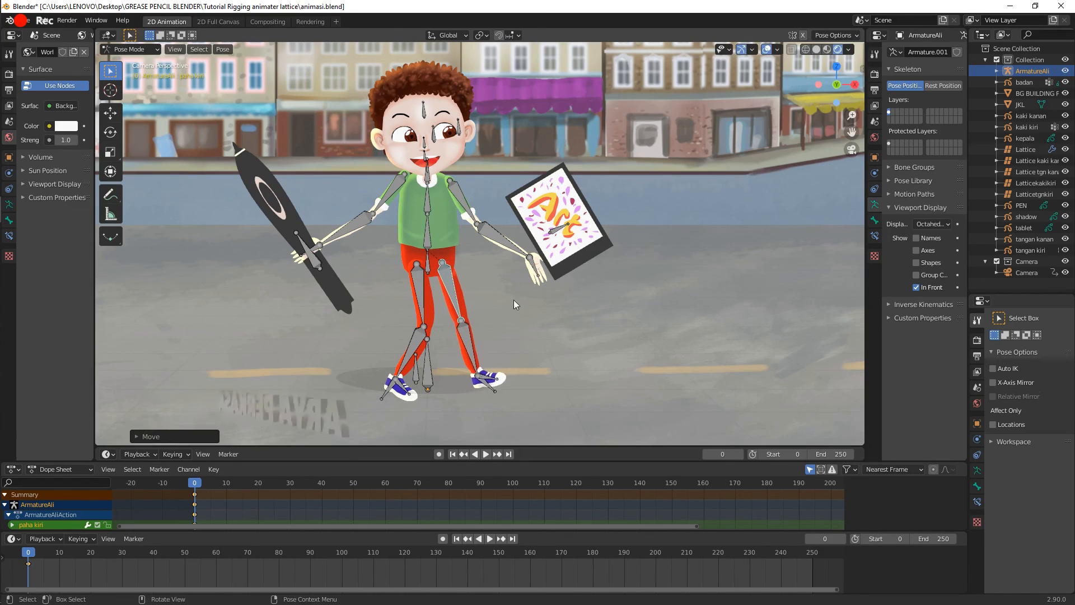
Swing the right forearm down beside the body and rotate the pen bone so the pen points forward
key(g)
click(393, 196)
click(349, 230)
key(r)
click(365, 283)
click(363, 294)
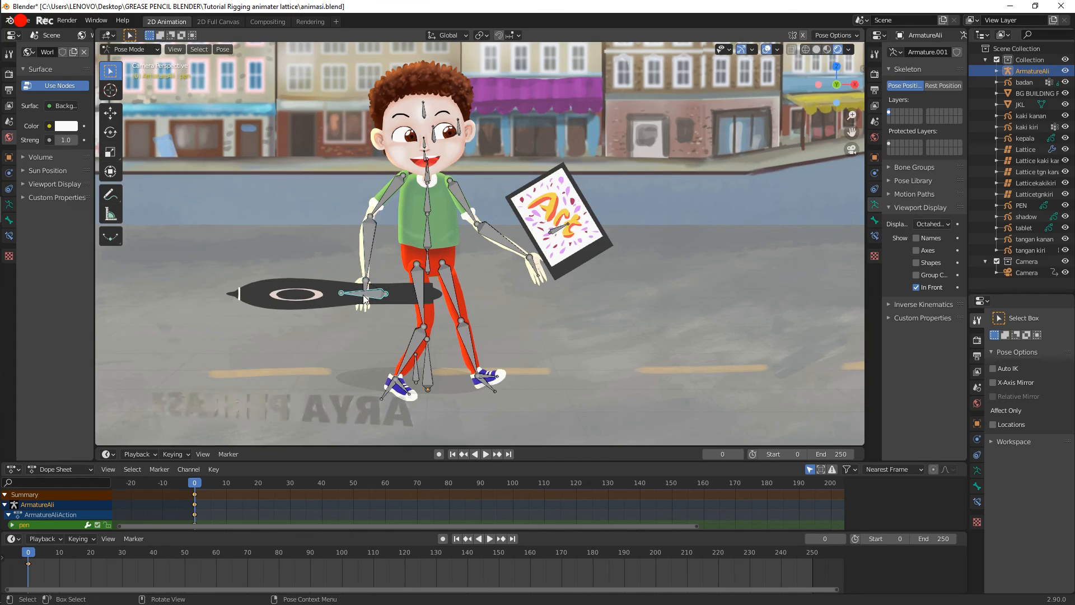
key(r)
click(506, 312)
key(r)
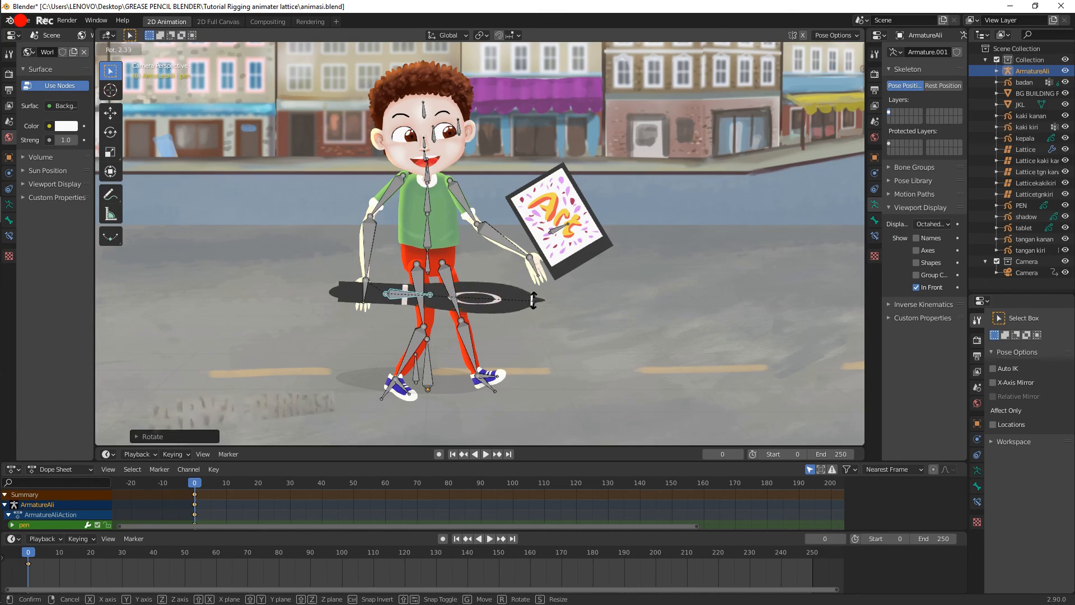
Rotate the tgn kanan bone so the right forearm crosses the body, and move the pen bone along the Y axis
key(r)
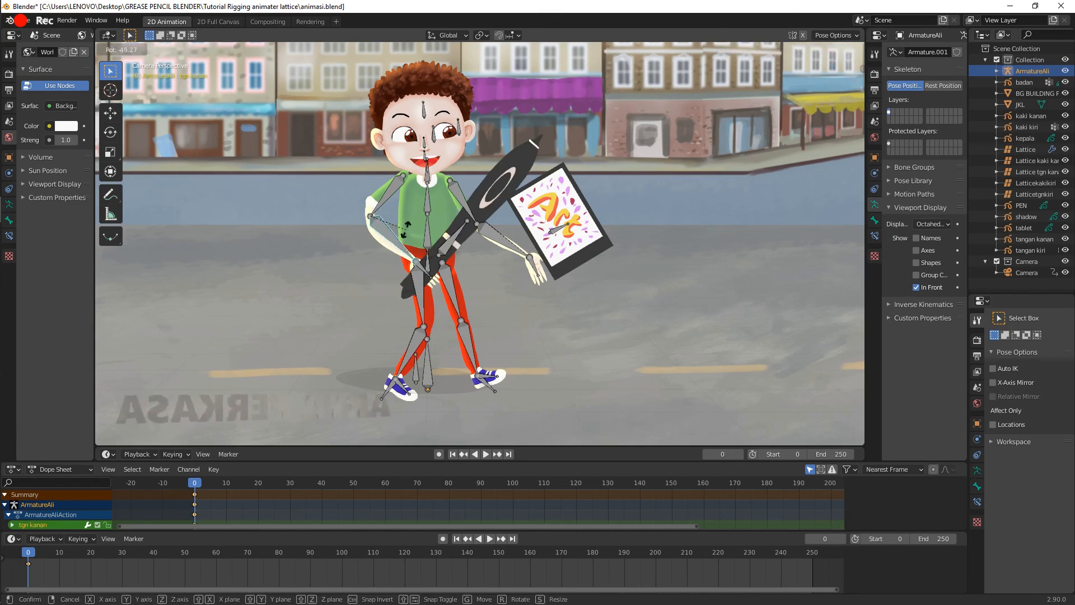
click(631, 196)
key(g)
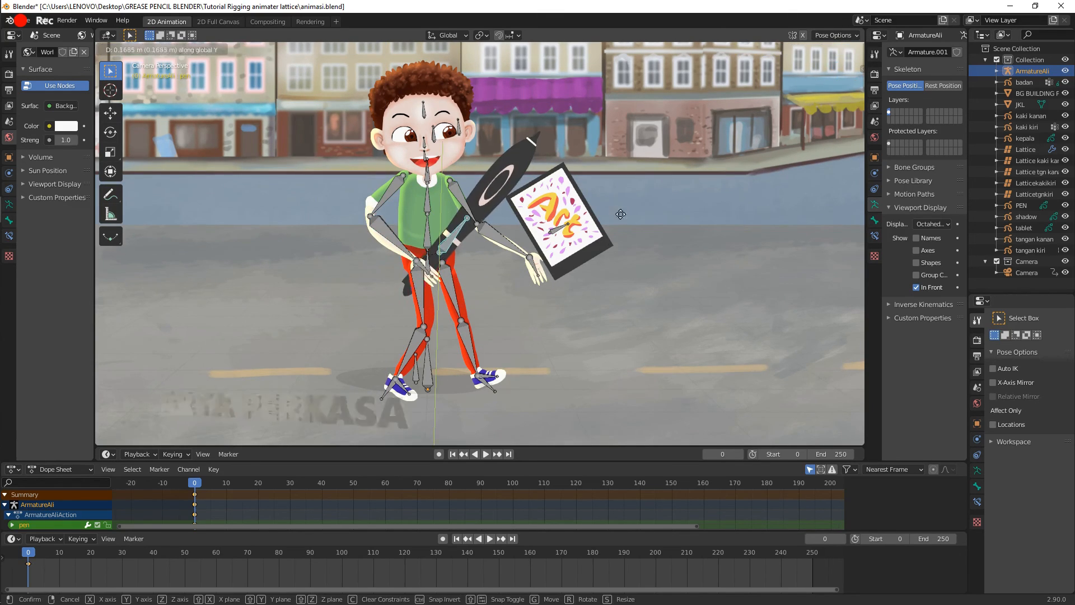
click(631, 198)
Inspect the layers of the tangan kanan grease pencil object in Object Mode, and return ArmatureAli to Pose Mode
click(132, 49)
click(133, 61)
click(437, 280)
scroll(437, 280, up, 3)
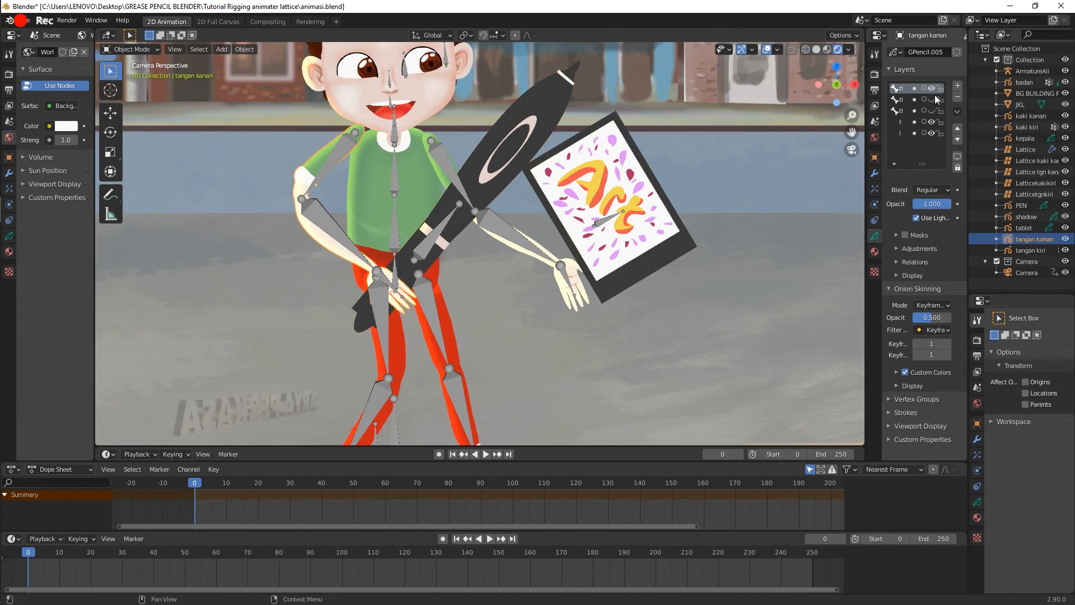
click(335, 163)
key(ctrl+Tab)
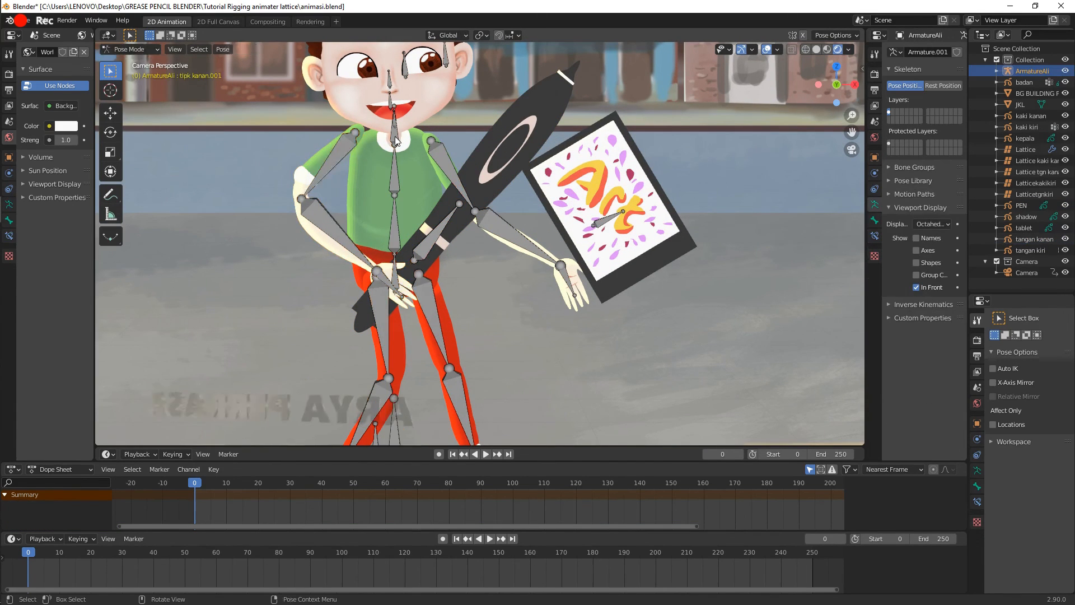
Reposition the upper arm bones of both arms slightly at the shoulders
click(335, 164)
key(g)
click(343, 173)
click(450, 168)
click(462, 178)
Rotate the dada chest bone and the neck bone so the upper body leans forward
click(395, 173)
key(r)
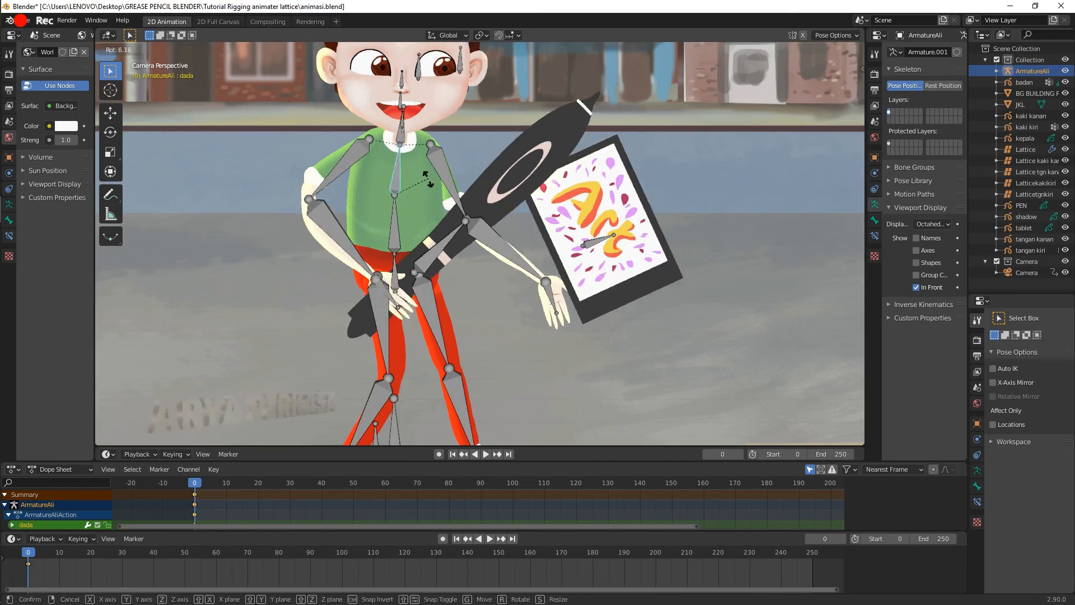
click(407, 209)
click(403, 120)
key(r)
click(403, 122)
Rotate the left upper arm back and the left forearm so the hand comes in beside the hip
click(426, 179)
key(r)
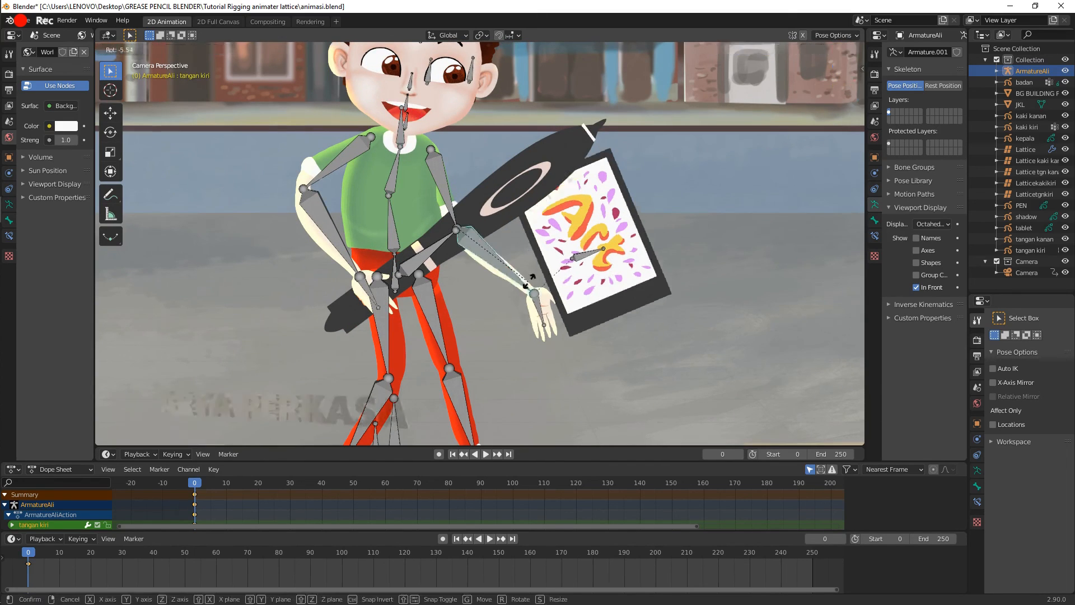
click(409, 197)
click(421, 264)
key(r)
click(495, 287)
Rotate the tablet bone to fit the left hand and move it along the Y axis behind the pen
click(518, 264)
key(r)
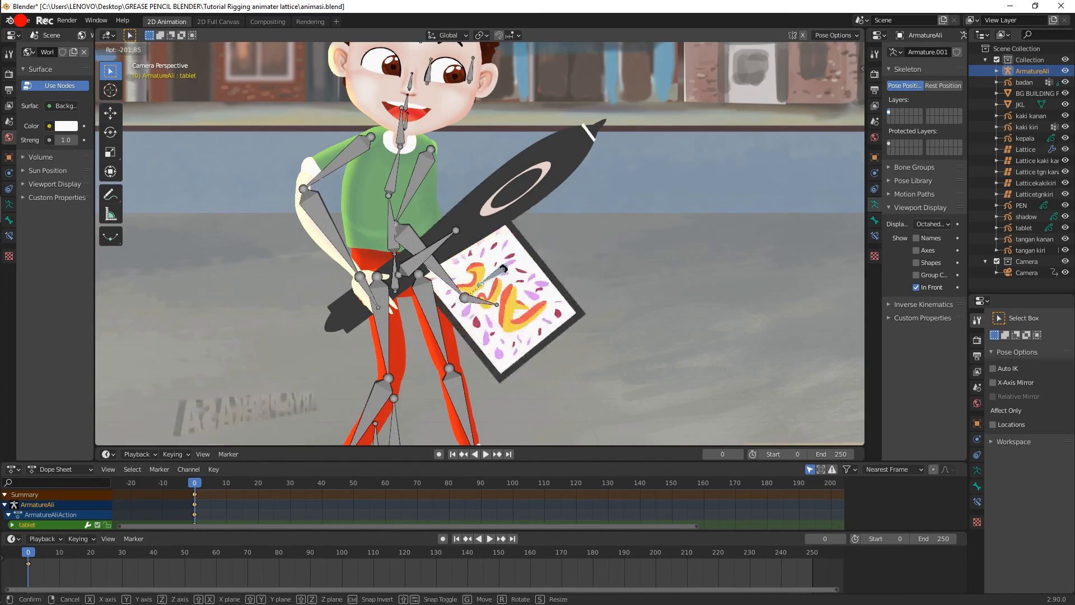
click(654, 204)
key(g)
key(y)
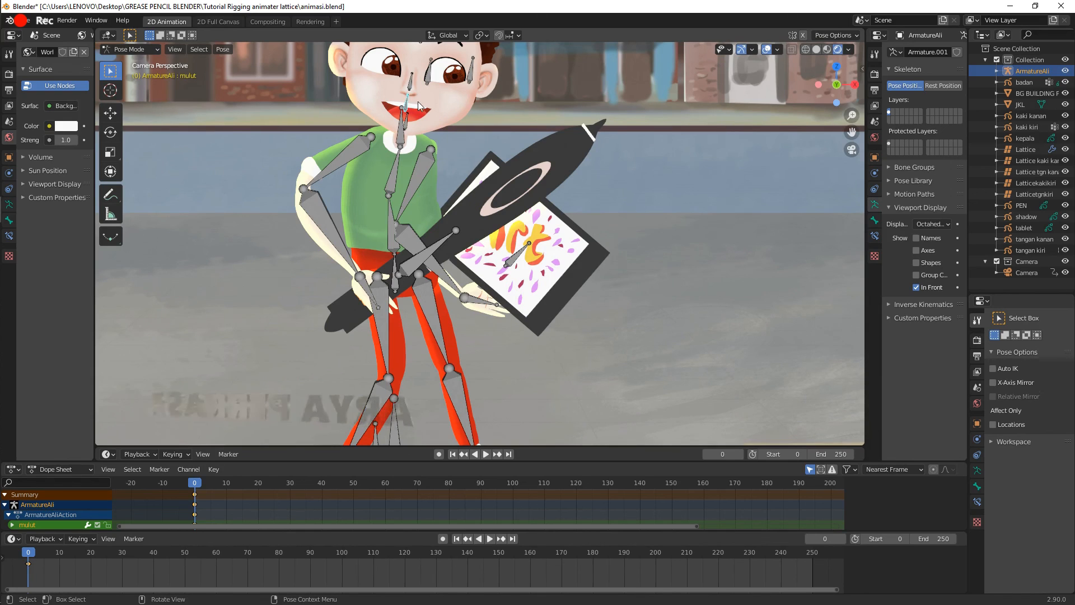
Rotate the head bone and close the character's mouth with the mulut bone
click(402, 129)
key(r)
click(398, 128)
Go to frame 100 and move the root bone along the X axis to carry the character down the street
scroll(379, 210, down, 3)
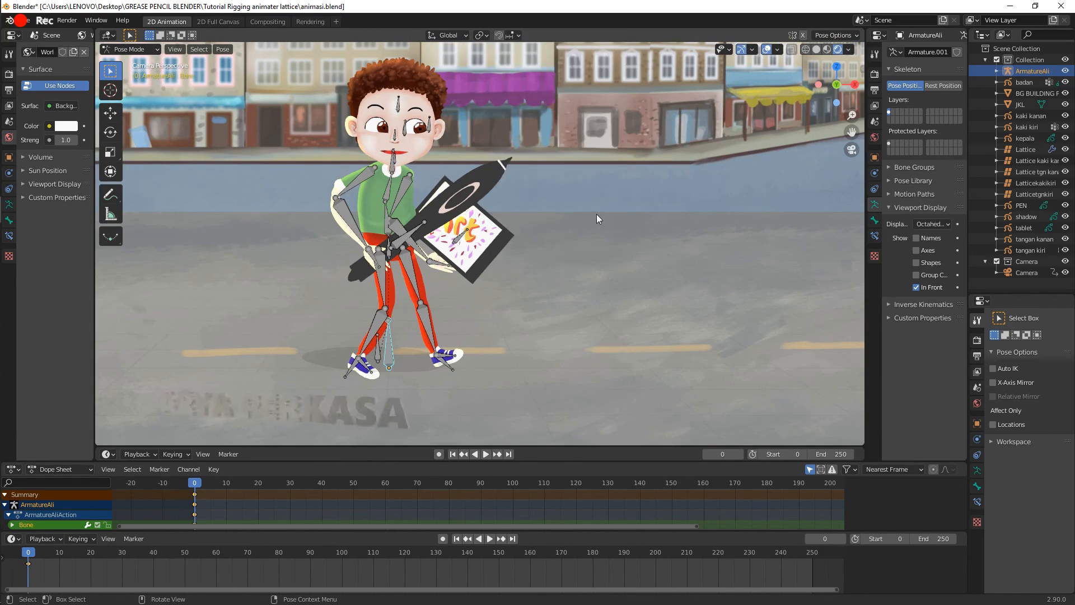
click(852, 150)
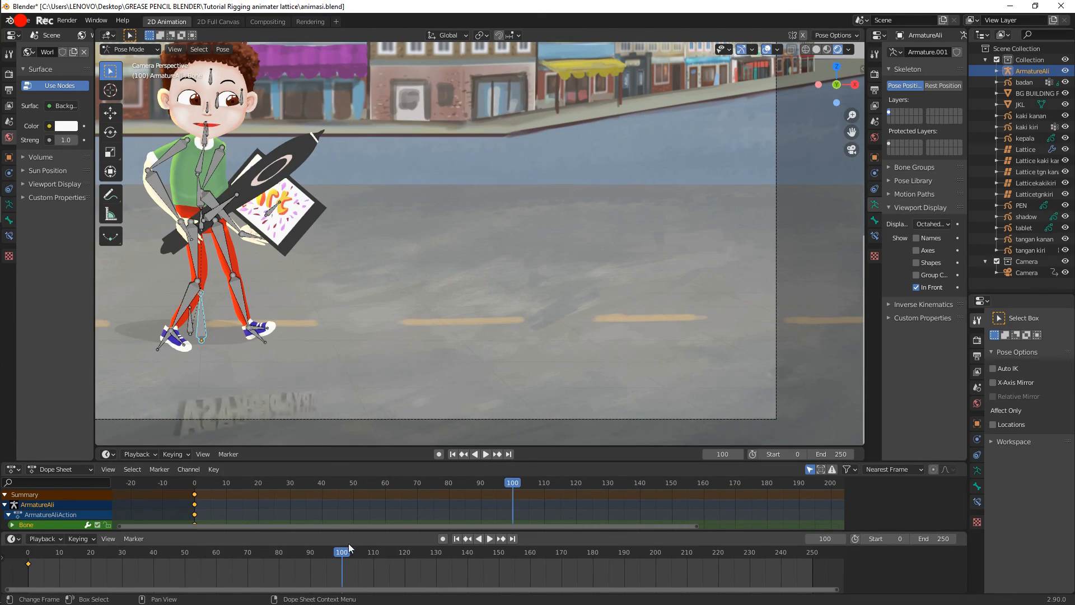
key(g)
key(x)
click(812, 264)
Shift the camera to follow the character and insert a camera keyframe at frame 100
click(779, 147)
click(778, 131)
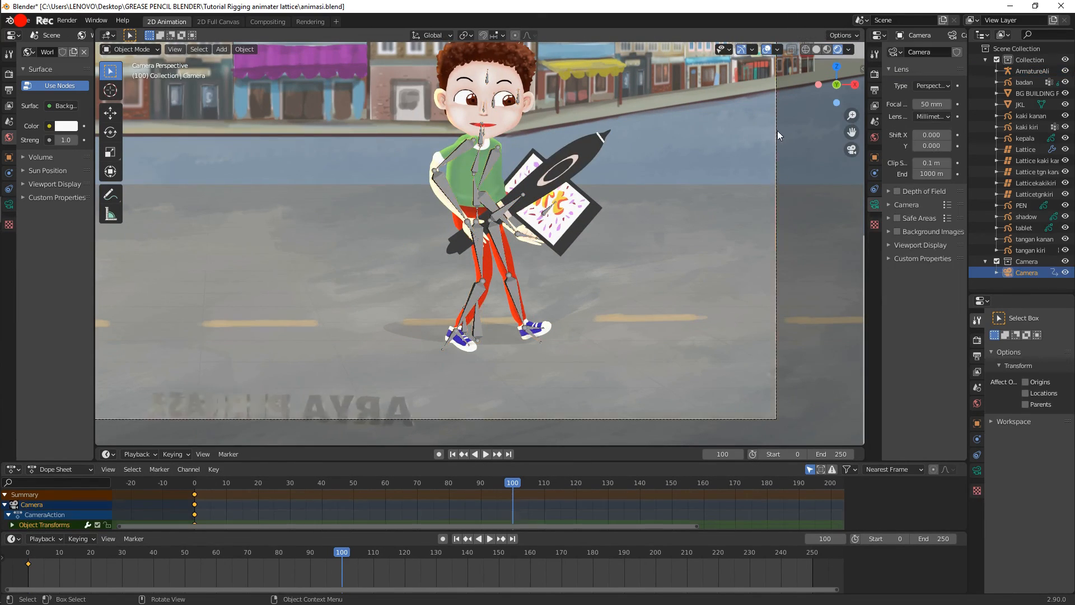
key(g)
click(834, 112)
shift+middle_drag(837, 96, 700, 176)
key(i)
click(657, 228)
Select the ArmatureAli root bone and keyframe its position at frame 100
scroll(644, 241, down, 4)
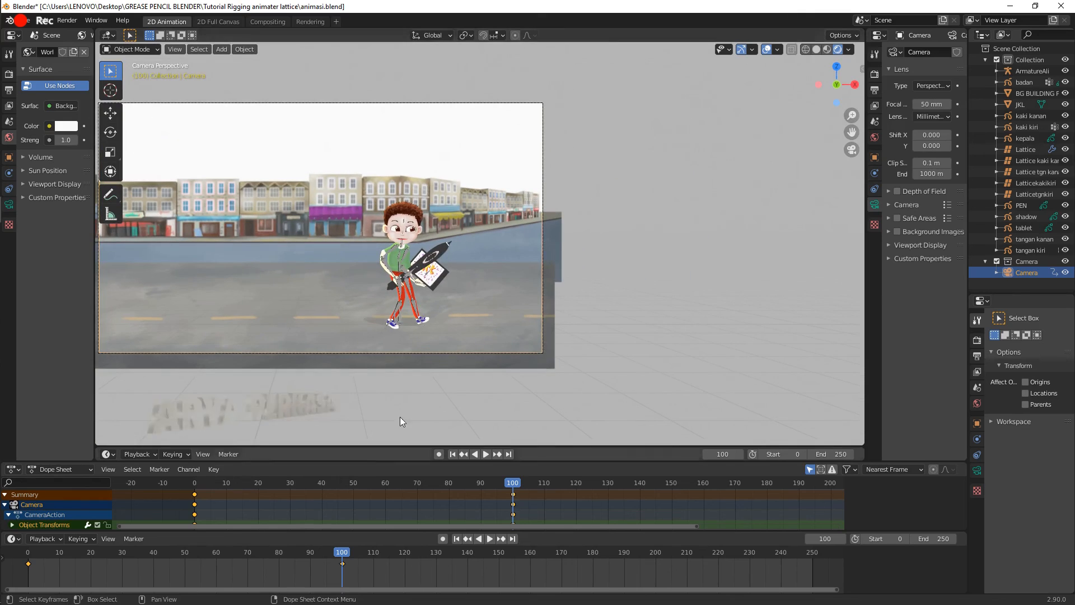
click(402, 323)
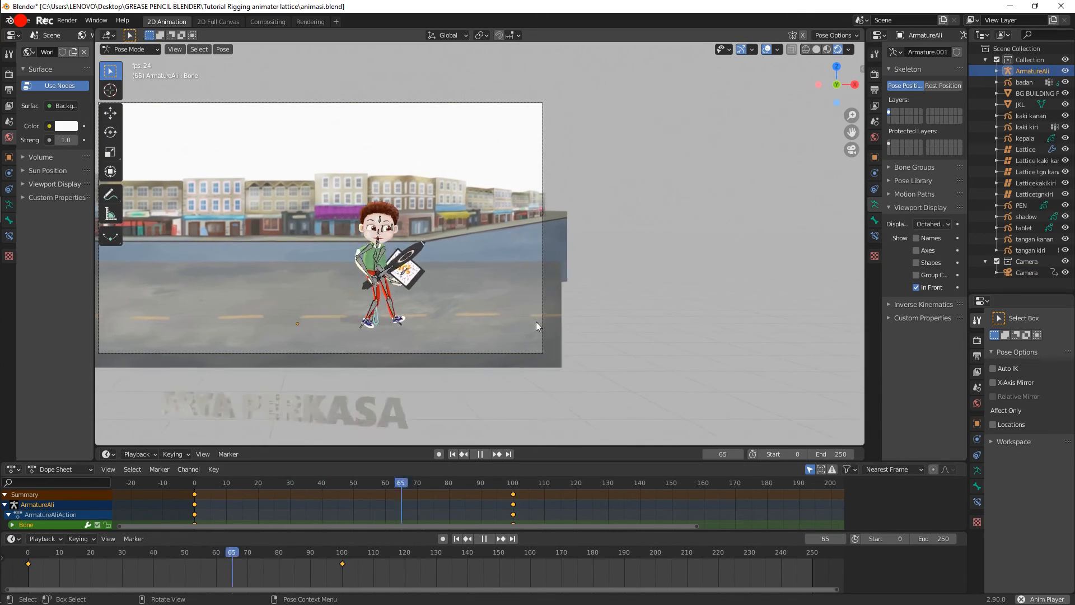
key(i)
click(537, 252)
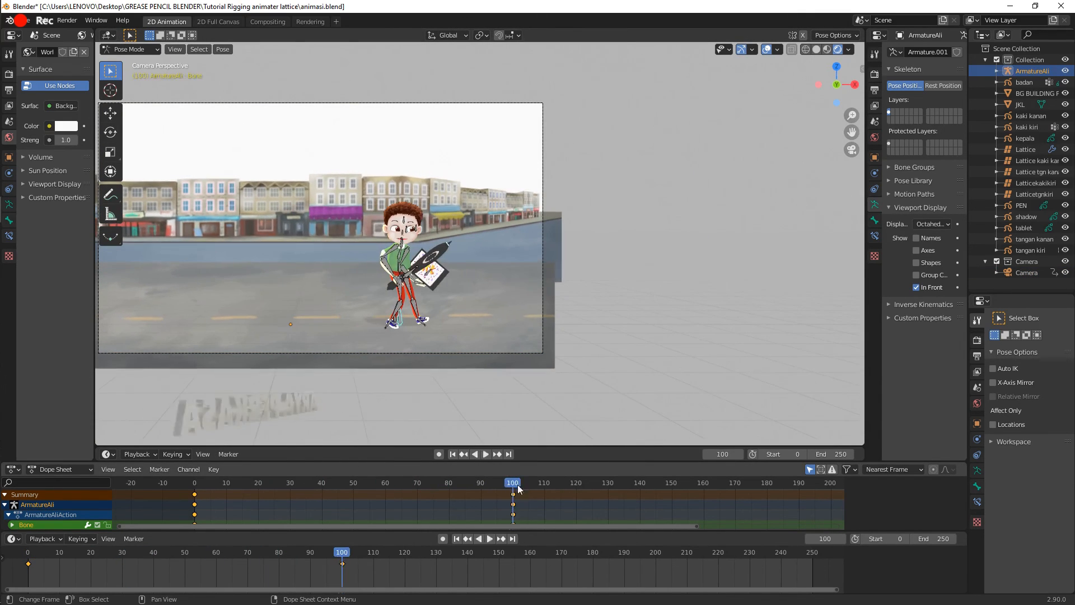
Play back the animation from frame 0 to review the character and camera movement
scroll(504, 252, up, 3)
click(28, 553)
key(space)
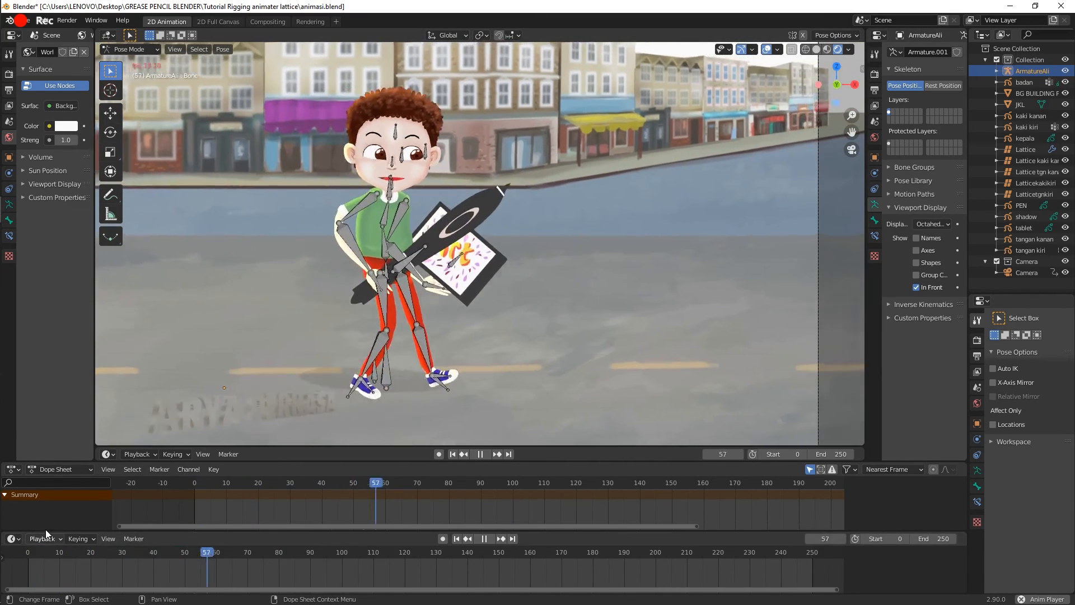
key(space)
Go to frame 40 and swing the left leg backward with its thigh and lower leg bones
drag(55, 553, 153, 544)
click(358, 300)
key(r)
click(316, 347)
key(g)
click(312, 345)
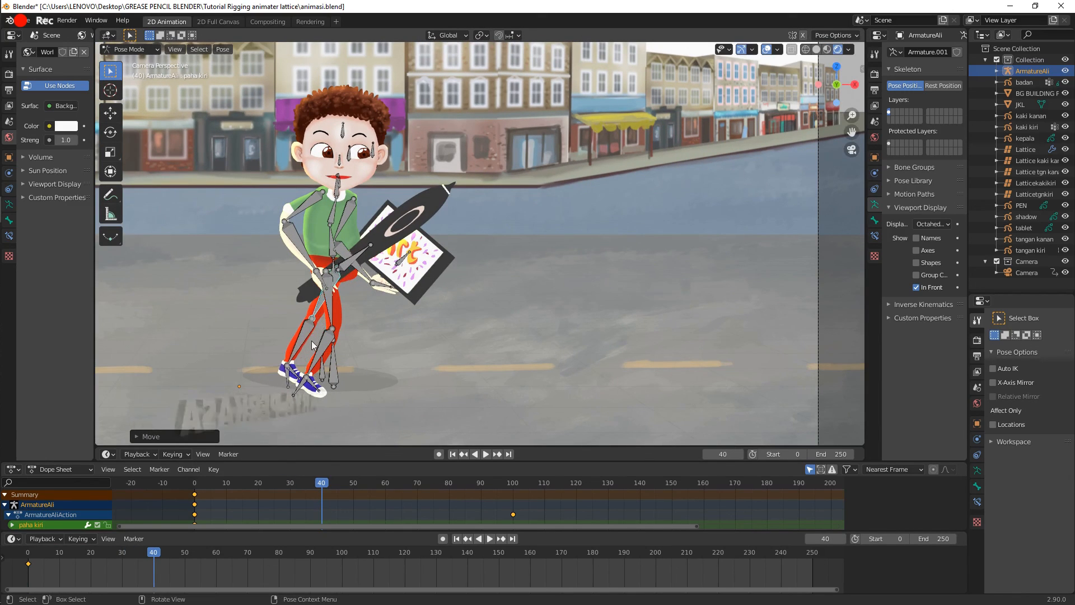
key(r)
click(343, 332)
Move the paha kanan bone to bring the right leg forward, and rotate the left lower leg back
click(327, 352)
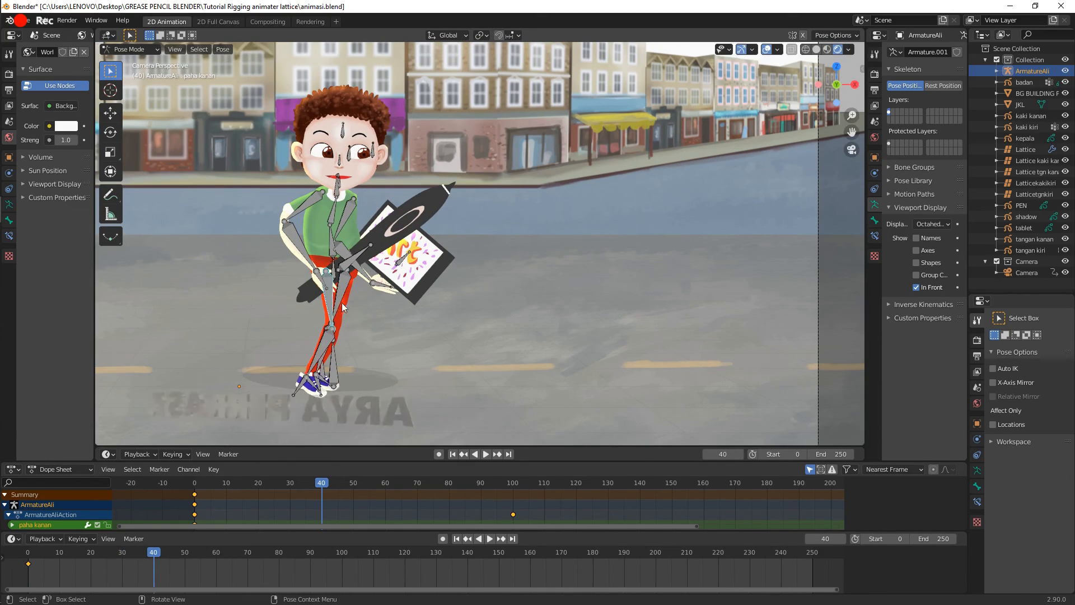
key(g)
click(389, 344)
click(323, 347)
key(r)
click(311, 343)
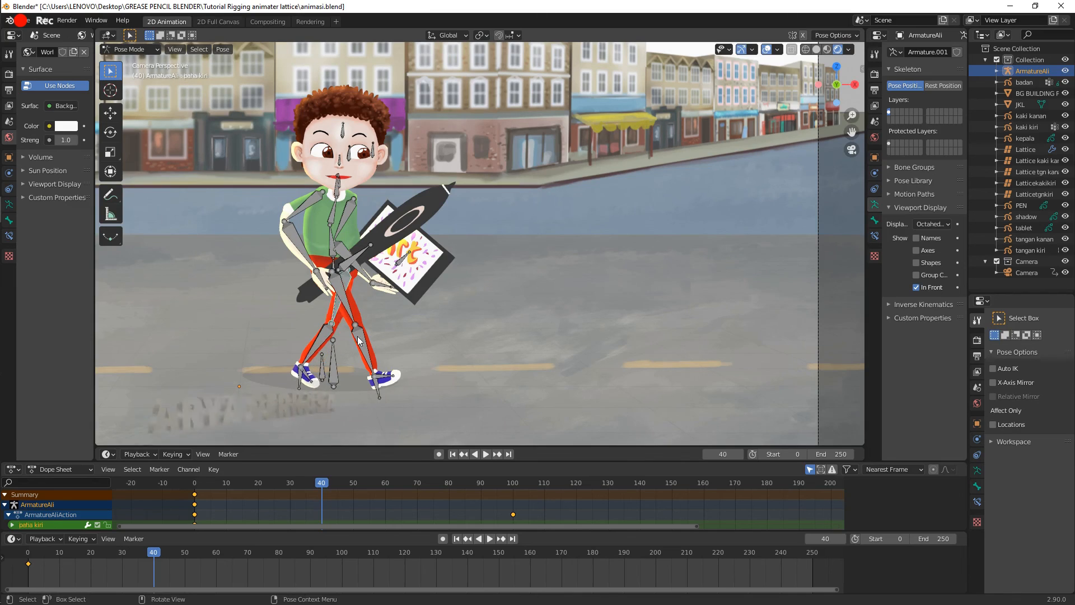
Rotate the forward right foot so its toes lift for a heel strike
click(372, 362)
click(386, 374)
key(r)
click(386, 367)
Shift the right upper arm bone slightly and push the rear left leg further back
click(307, 208)
key(g)
click(302, 209)
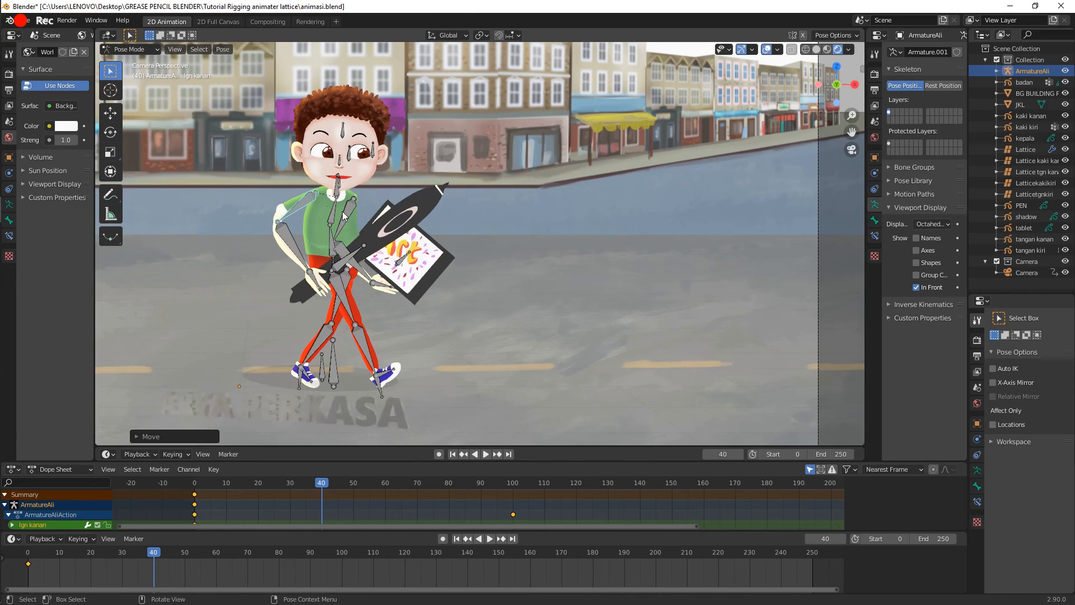
key(g)
click(345, 281)
Rotate the left arm to raise the tablet in front, and swing the right arm down beside the body
click(351, 214)
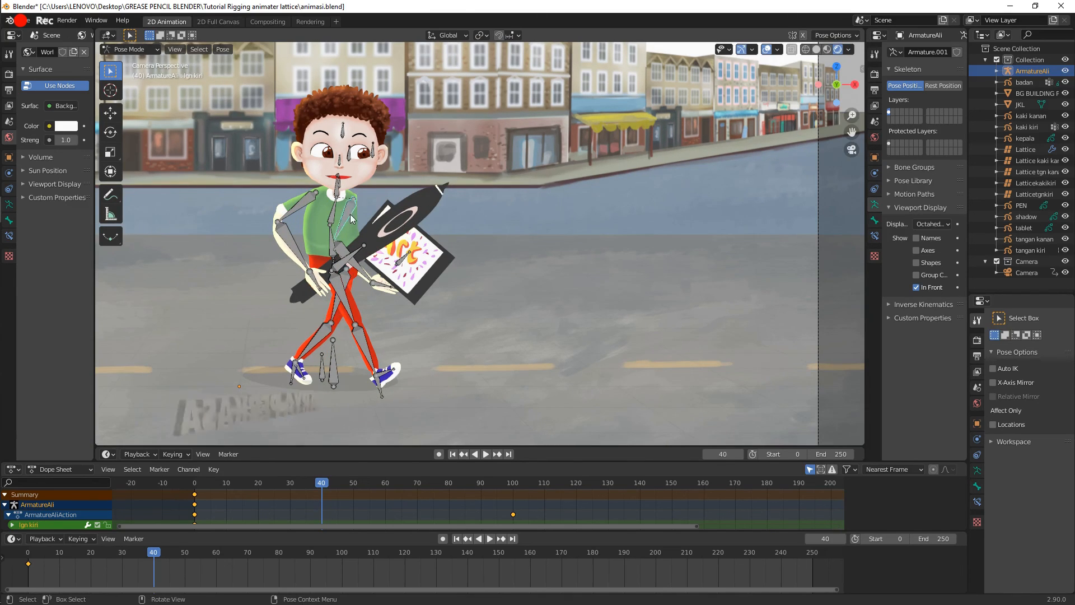
key(r)
click(359, 214)
key(g)
click(306, 204)
key(g)
click(301, 206)
key(r)
click(305, 220)
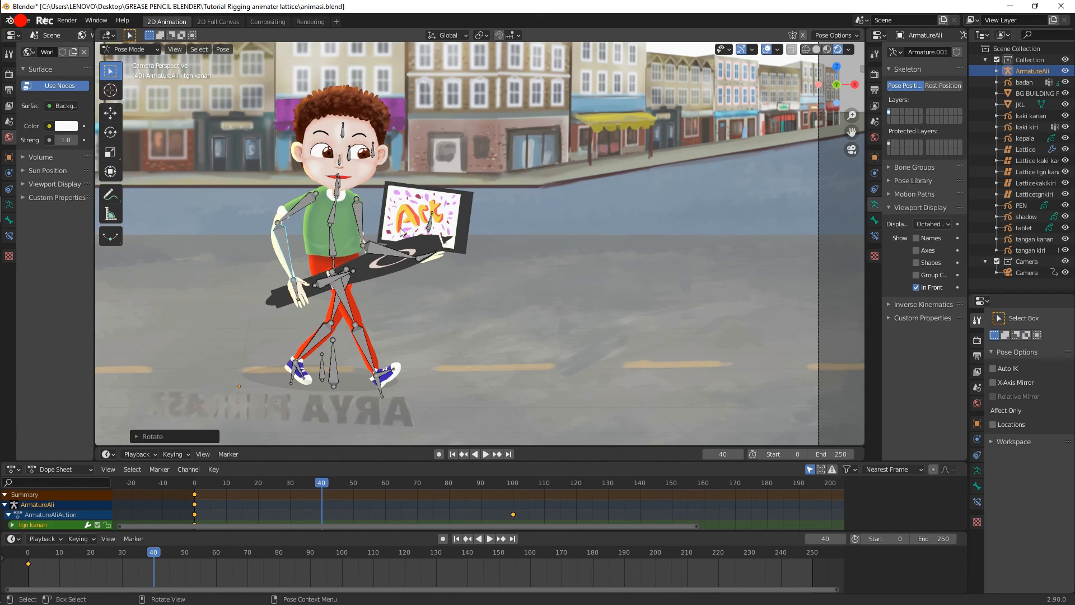
Keyframe the pose at frame 40, and rotate the right arm further forward at frame 0
key(i)
click(331, 238)
click(195, 483)
key(r)
click(305, 265)
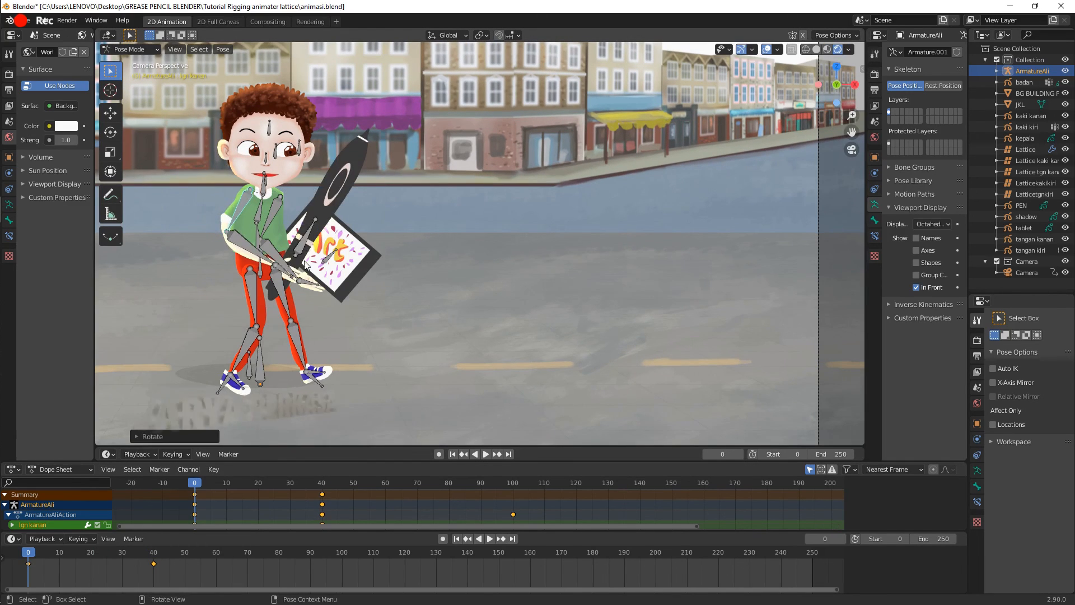
At frame 80, rotate the right leg's thigh and shin so the leg trails behind the body
key(space)
key(space)
click(279, 554)
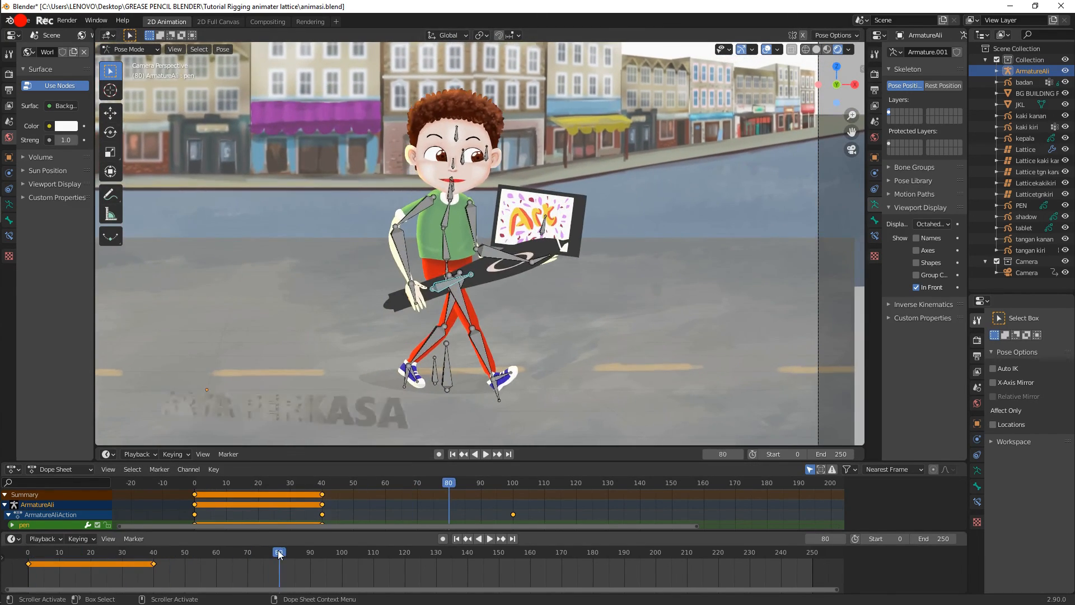
click(28, 564)
click(488, 356)
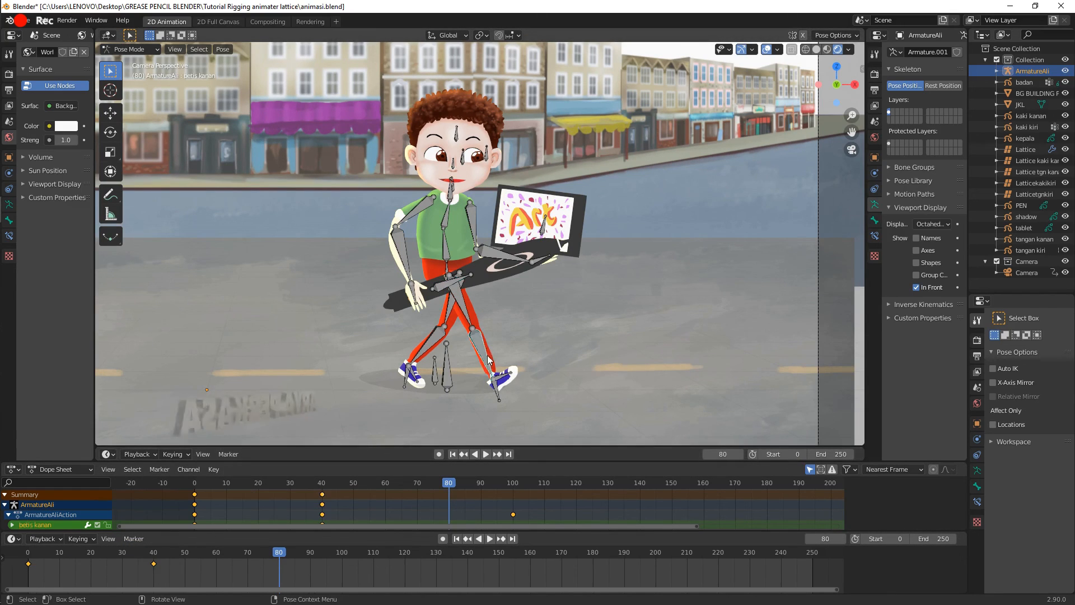
key(r)
click(443, 314)
click(432, 356)
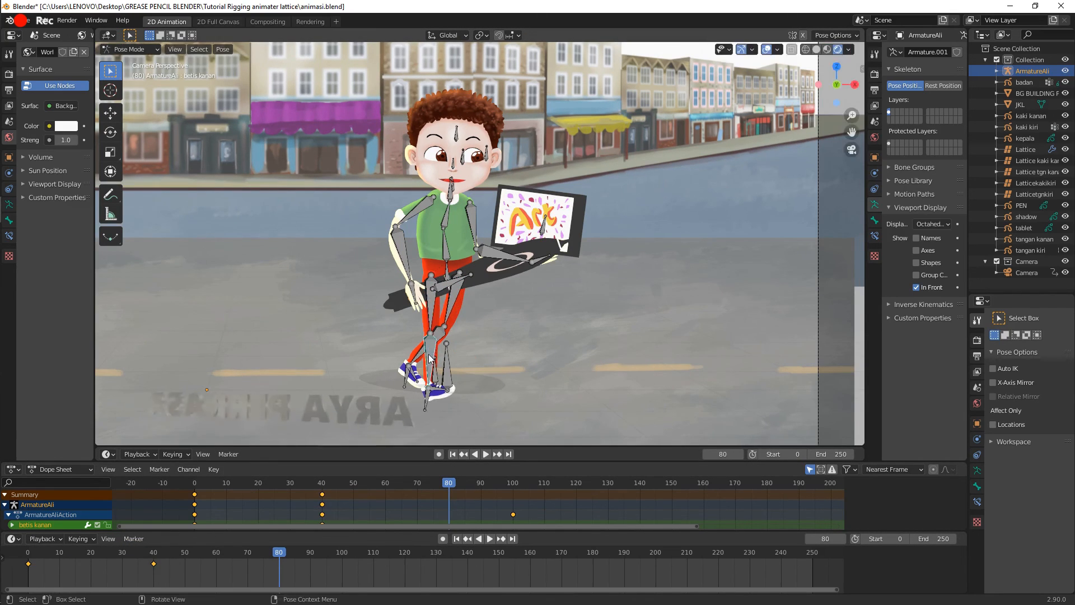
key(r)
click(417, 355)
Swing the left leg forward by rotating its thigh and shin, and tilt the foot toes-up for a heel strike
click(450, 305)
key(r)
click(472, 322)
click(486, 348)
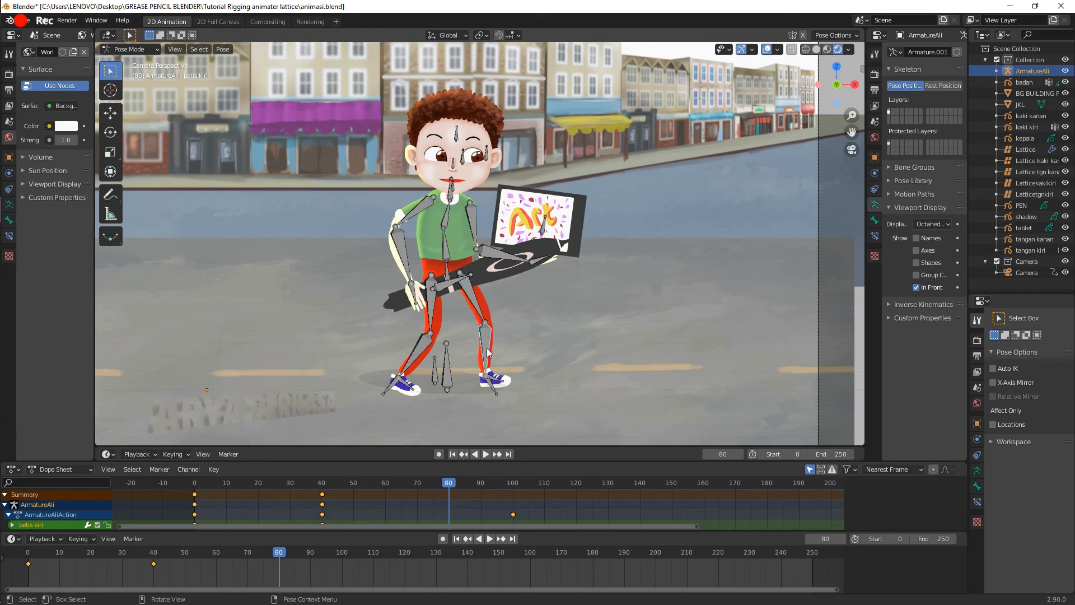
key(r)
click(496, 349)
click(511, 372)
key(r)
click(512, 367)
Swing the right arm forward across the body, and lower the left arm holding the tablet
click(472, 224)
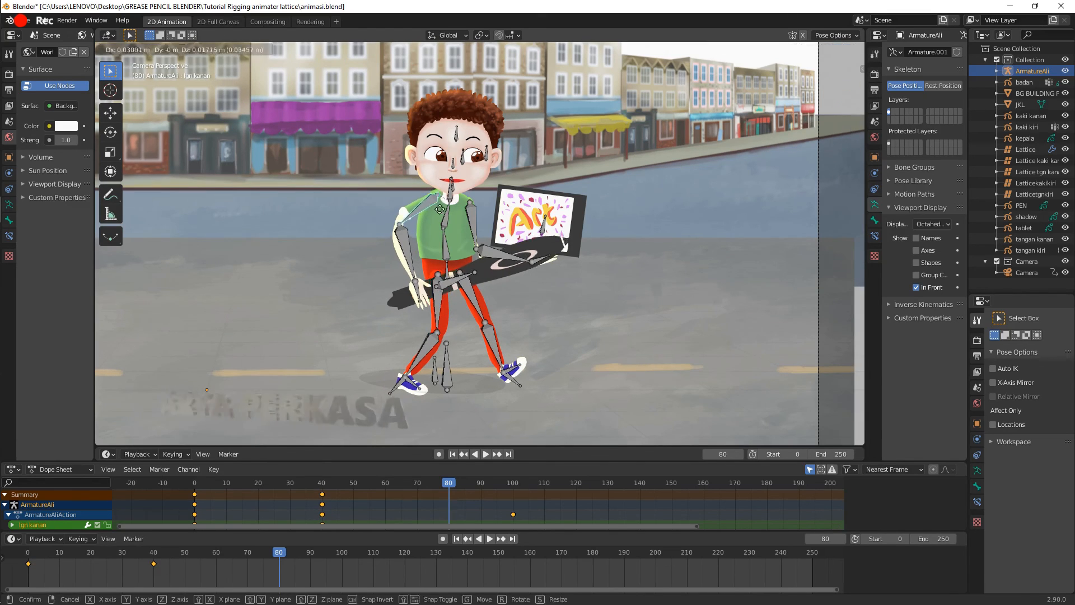
key(r)
click(475, 232)
click(480, 263)
key(r)
click(506, 276)
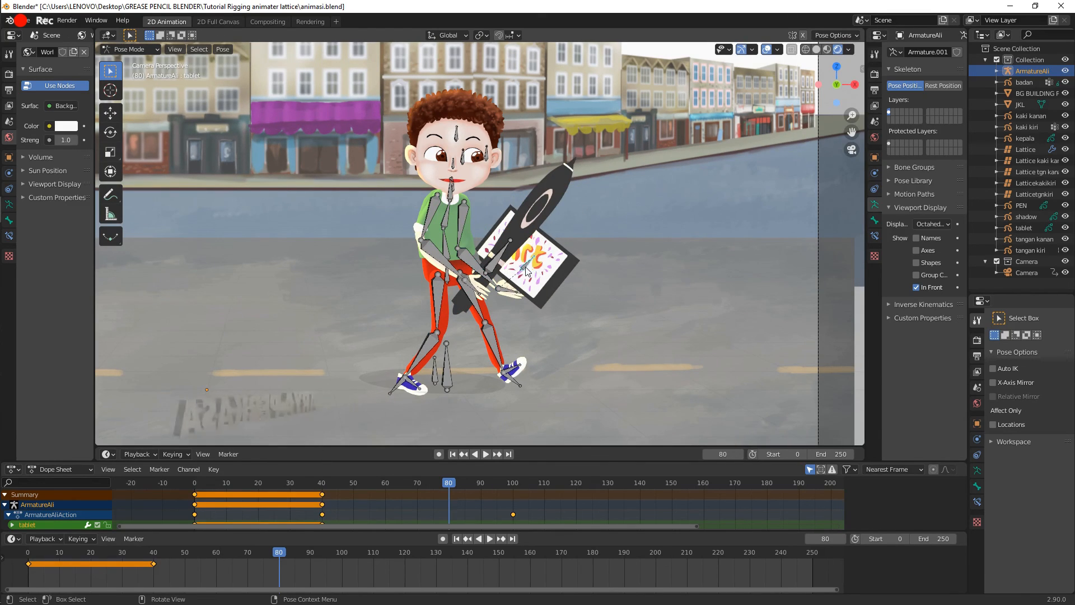
Scale the mouth bone into an open smile, raise the eyebrow bone slightly, and keyframe the pose at frame 80
click(455, 183)
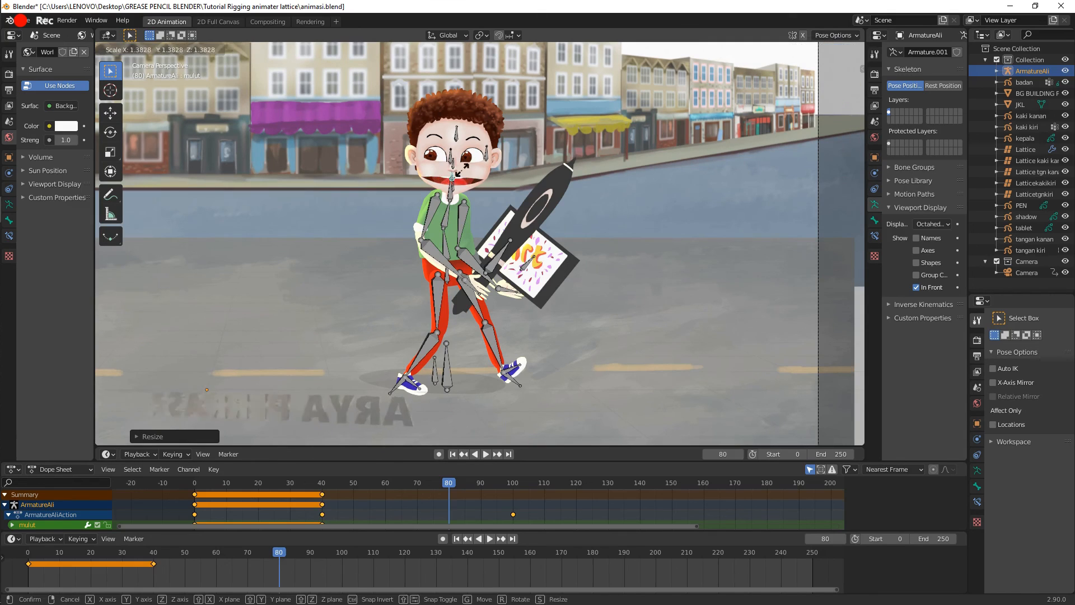
key(s)
key(s)
click(530, 101)
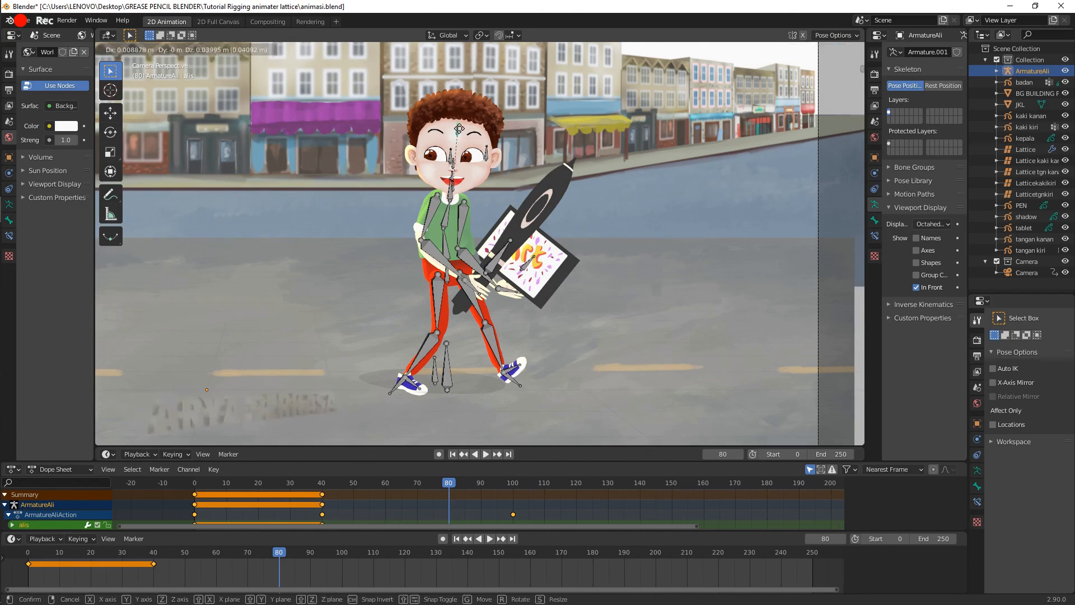
key(i)
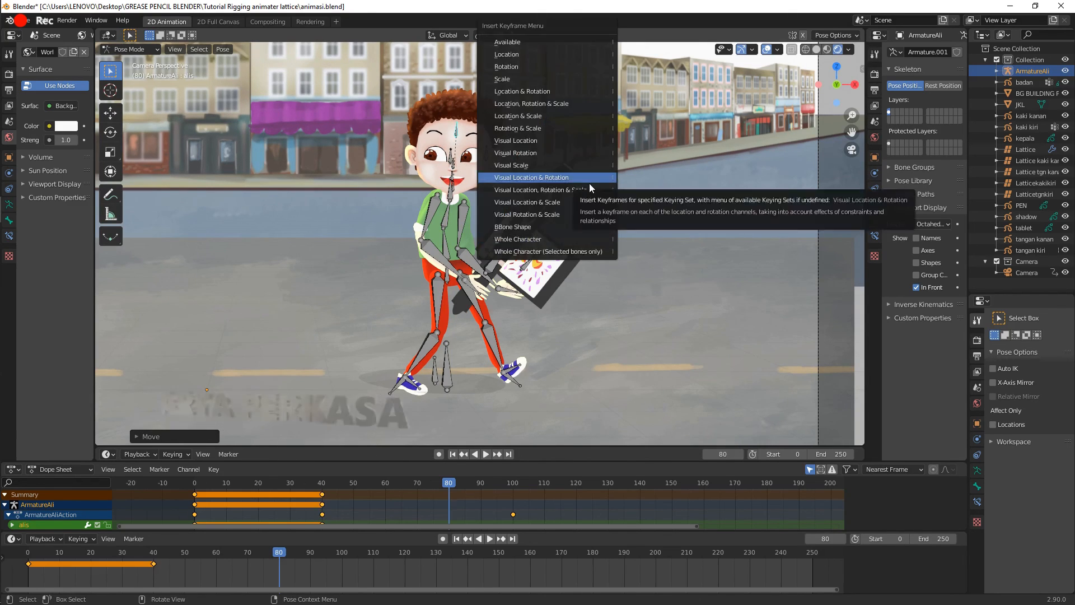
click(589, 183)
Play back the walk, and try removing the root bone's keyframe from frame 100
key(space)
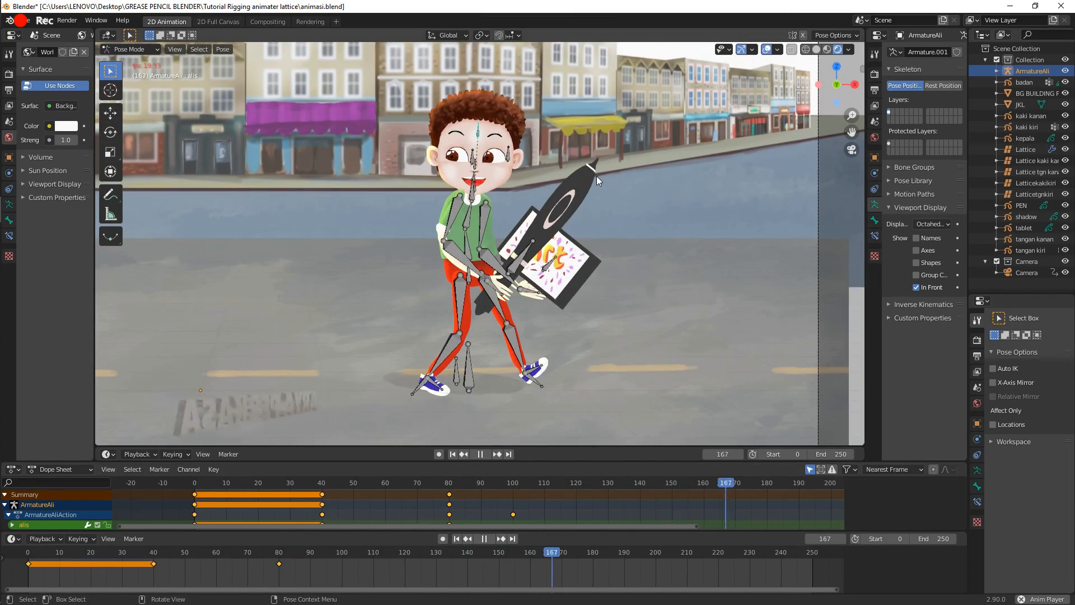
click(460, 367)
drag(378, 480, 513, 495)
click(513, 494)
key(Delete)
key(space)
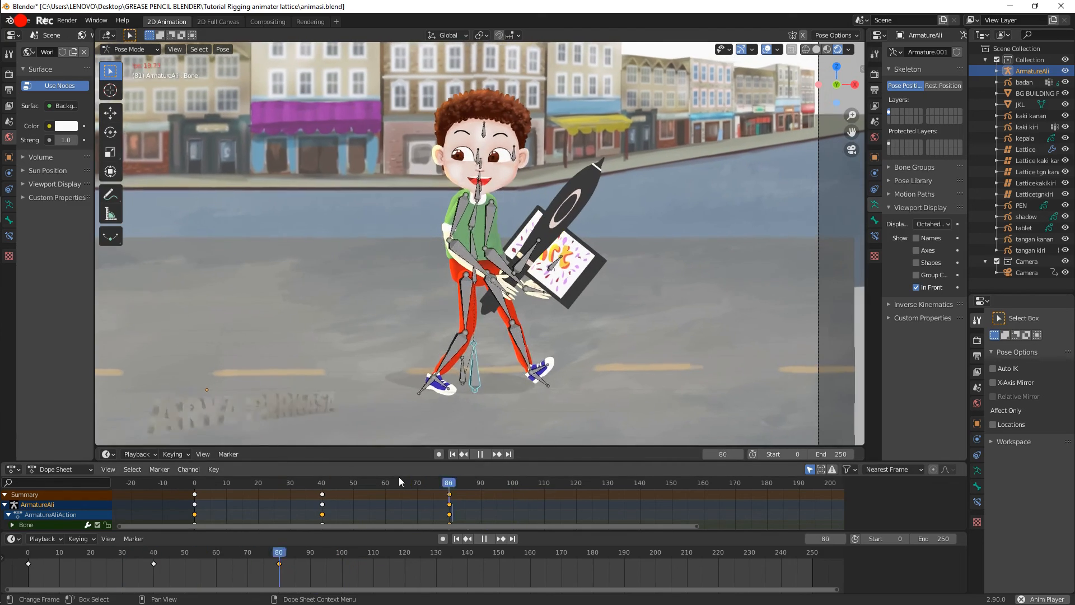
key(Escape)
key(ctrl+z)
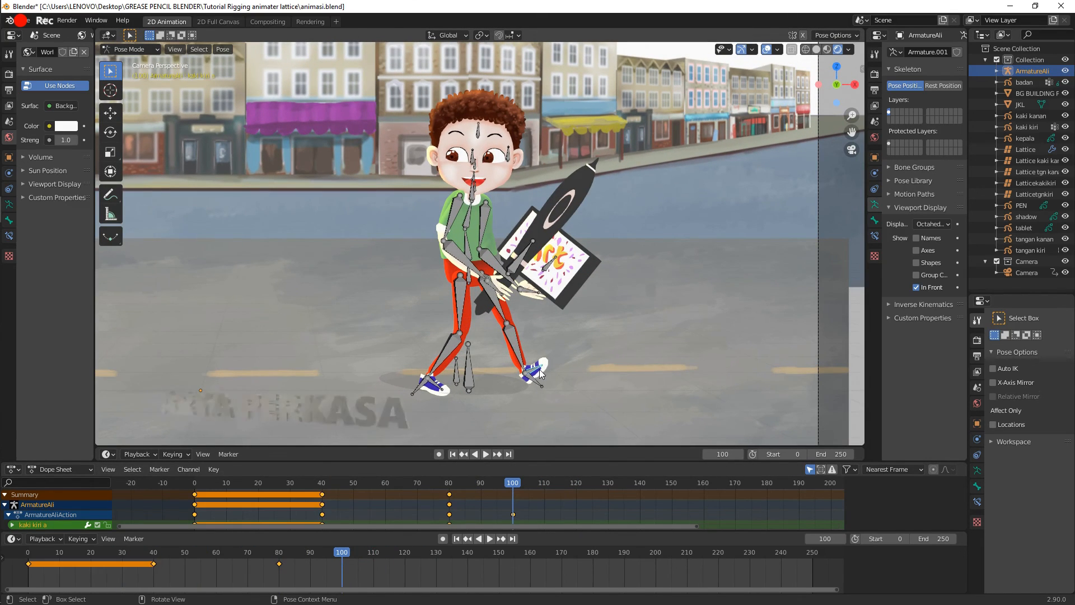
key(Escape)
Pose the character standing at frame 100 with legs together and both arms lowered, and keyframe the pose
click(462, 314)
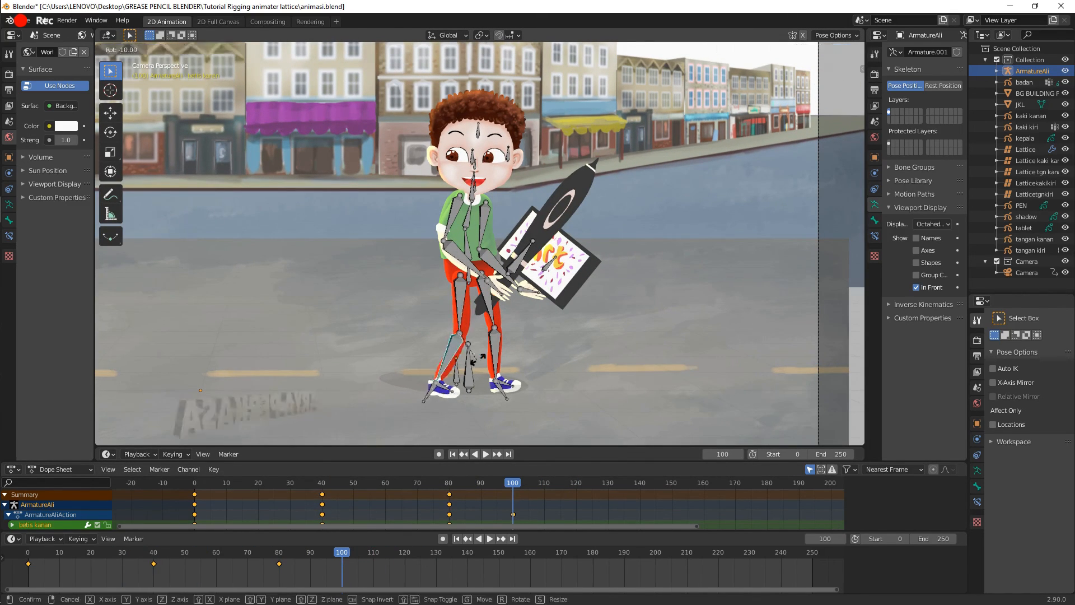
drag(511, 391, 469, 397)
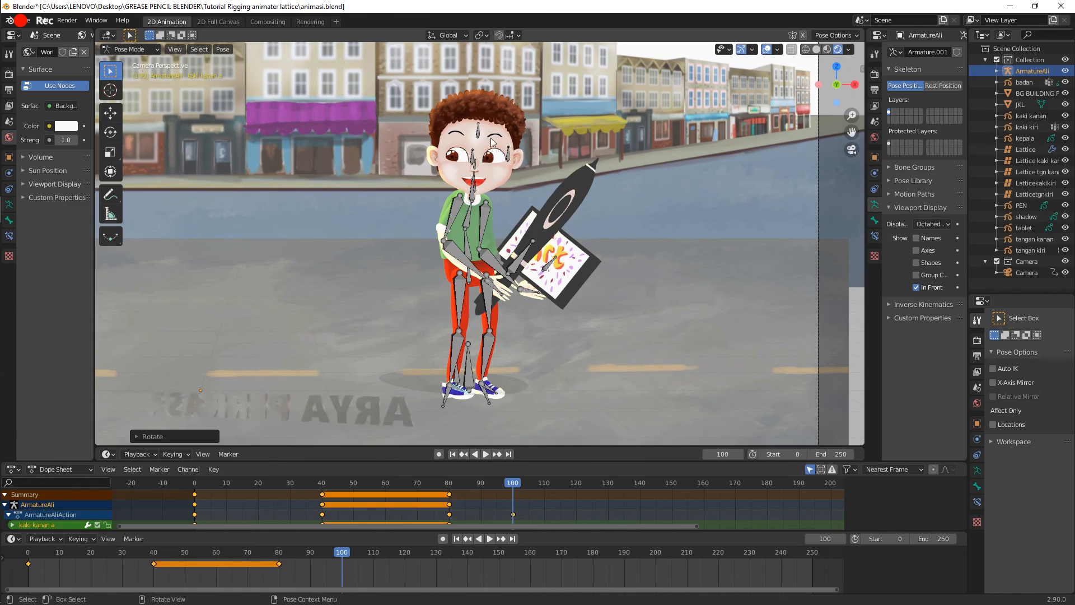
drag(456, 213, 493, 220)
key(r)
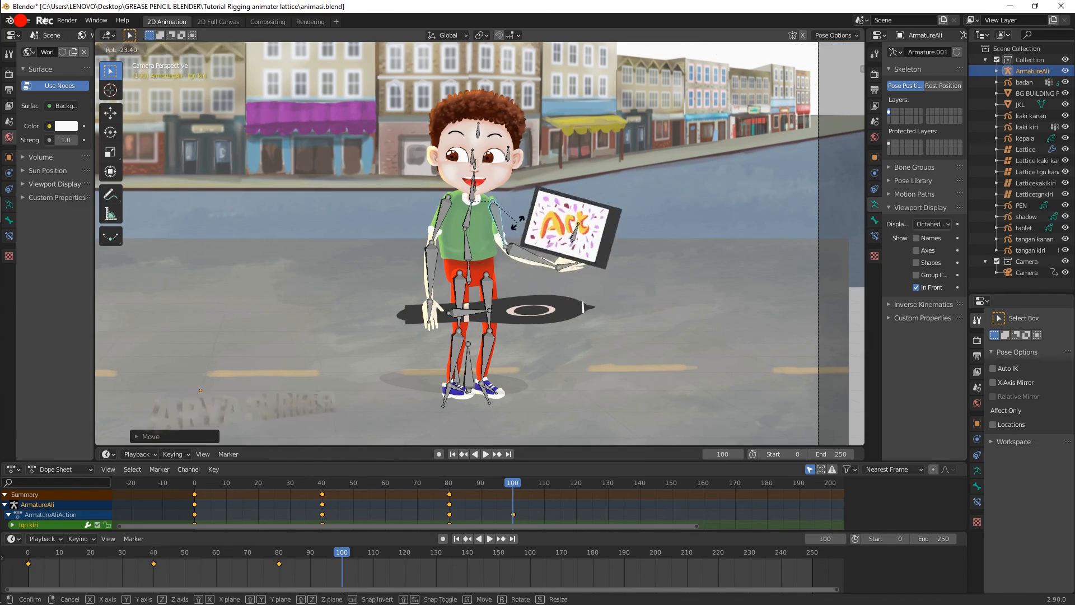
click(570, 279)
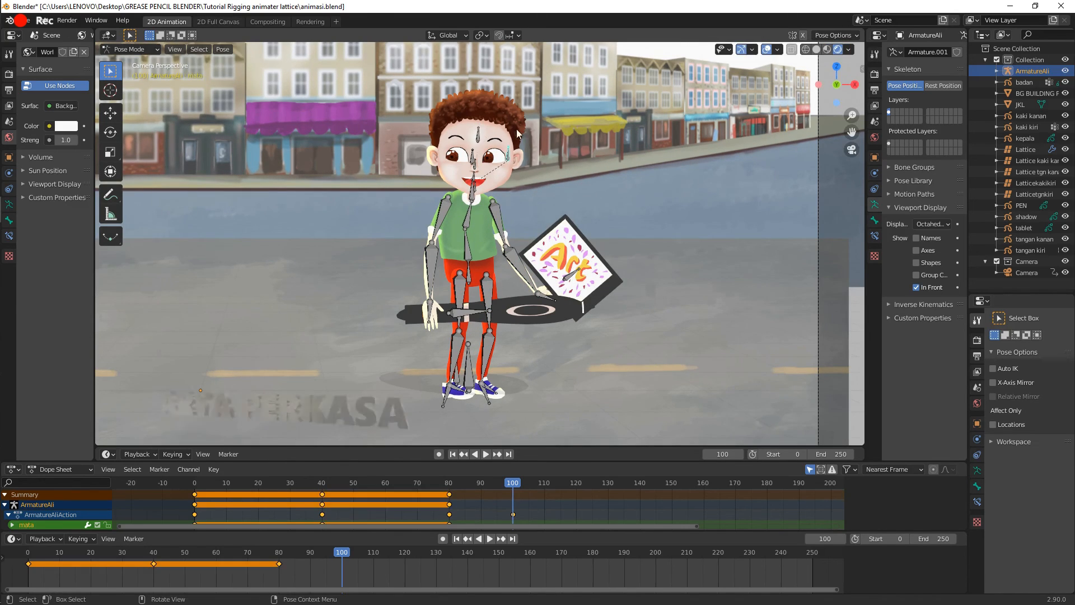
key(i)
click(523, 165)
Play back the walk from the start, and scrub to frame 20 to examine the in-between leg pose
click(203, 478)
key(space)
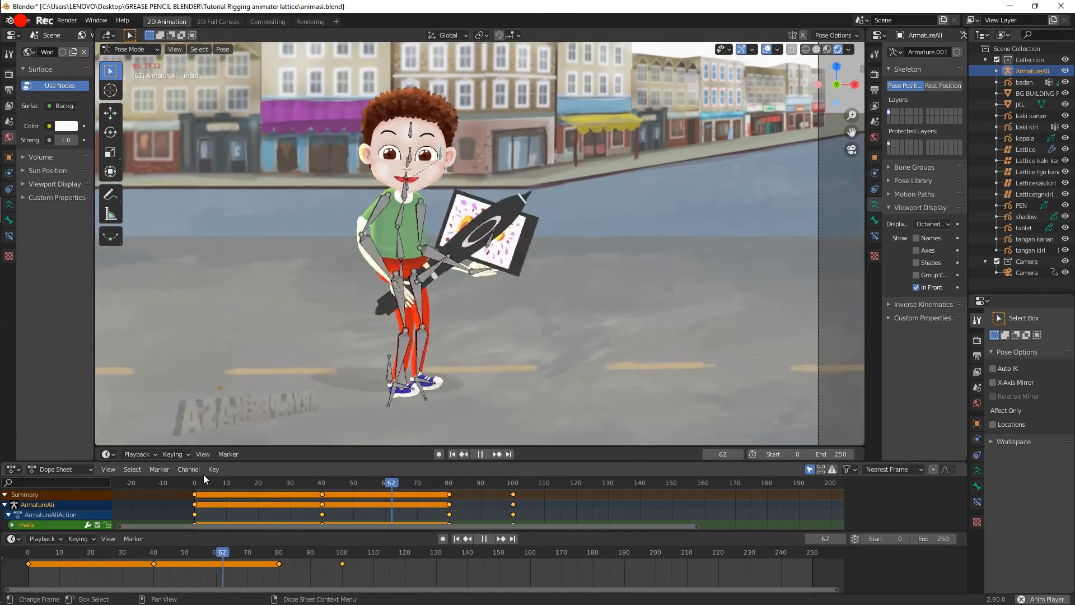
click(204, 478)
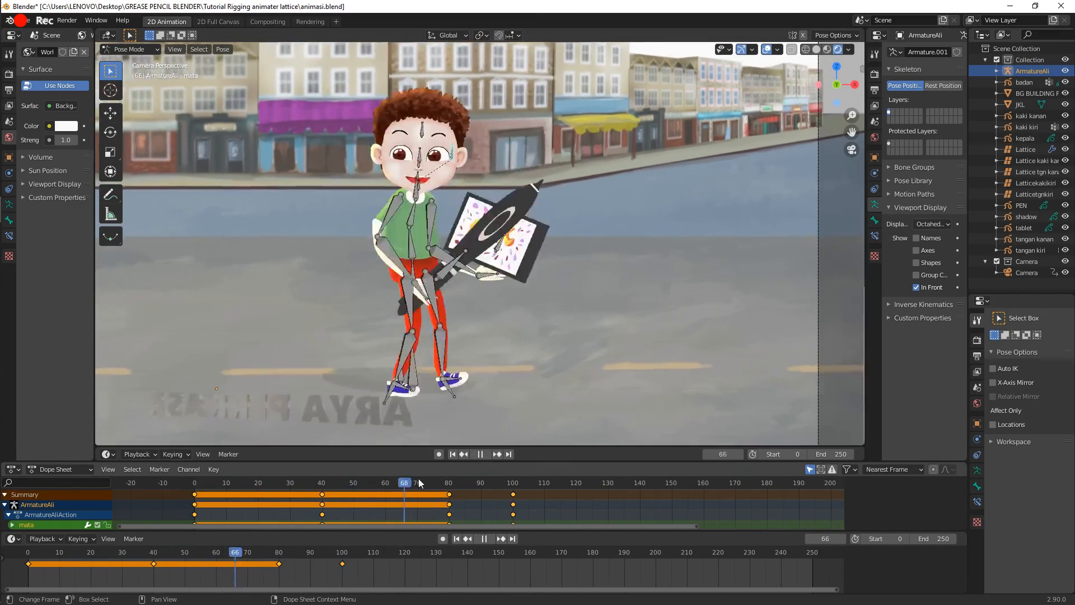
mouse_move(241, 488)
mouse_down()
mouse_move(295, 493)
mouse_move(259, 484)
mouse_up()
key(space)
click(282, 269)
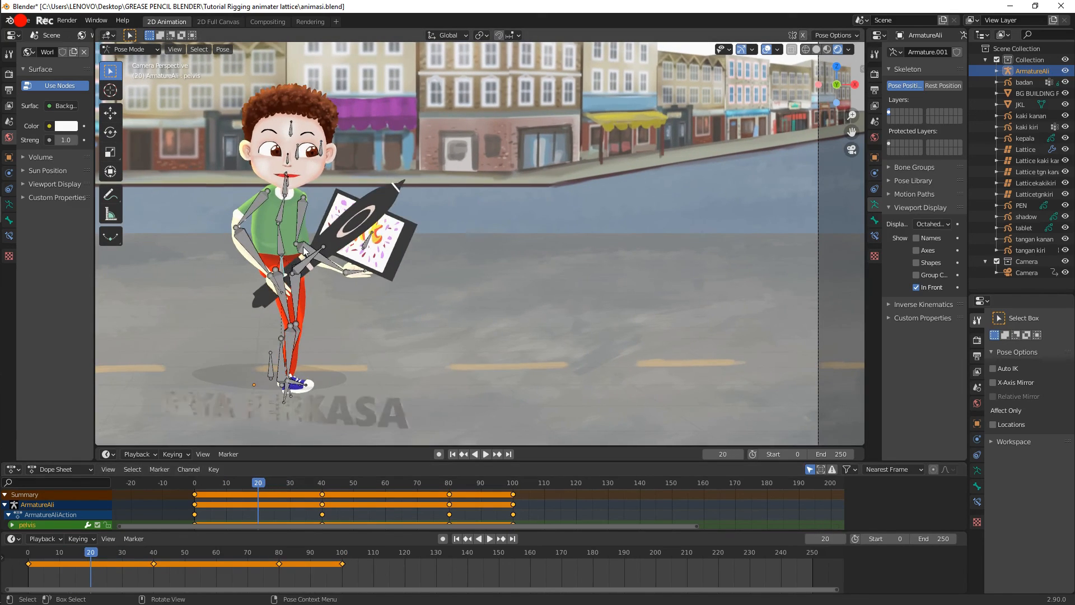
right_click(284, 238)
key(r)
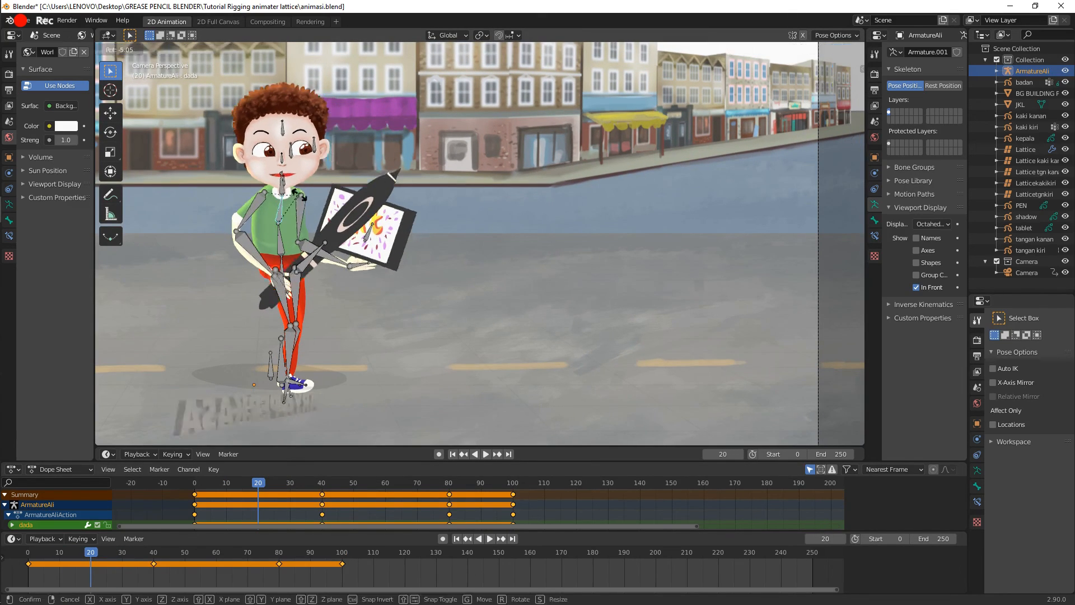
right_click(301, 245)
key(space)
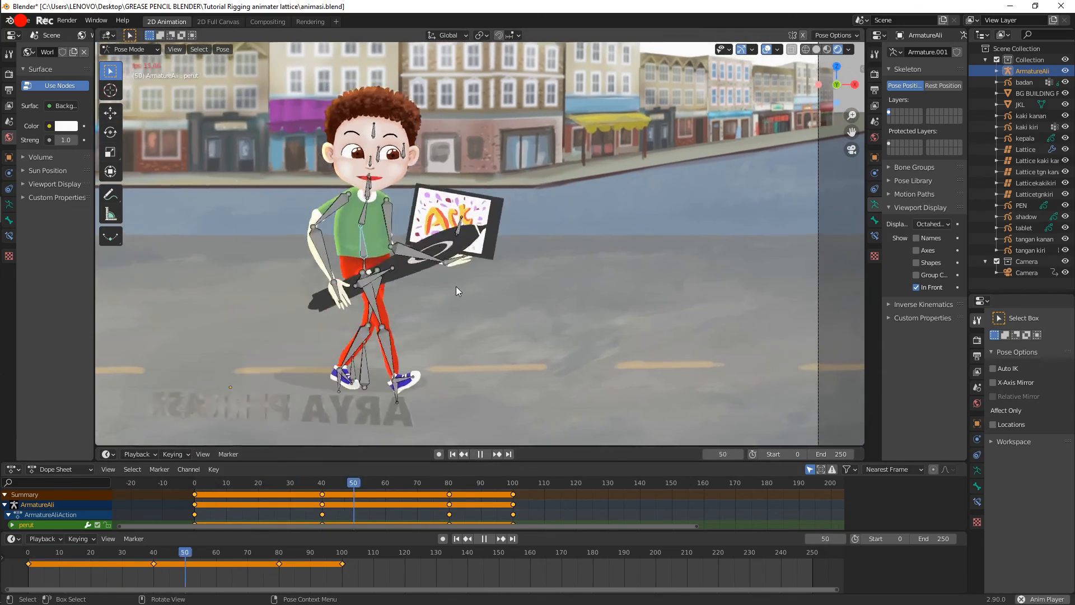
click(194, 482)
key(space)
At frame 20, rotate the leg bones into a passing pose with the right knee bent forward
click(258, 483)
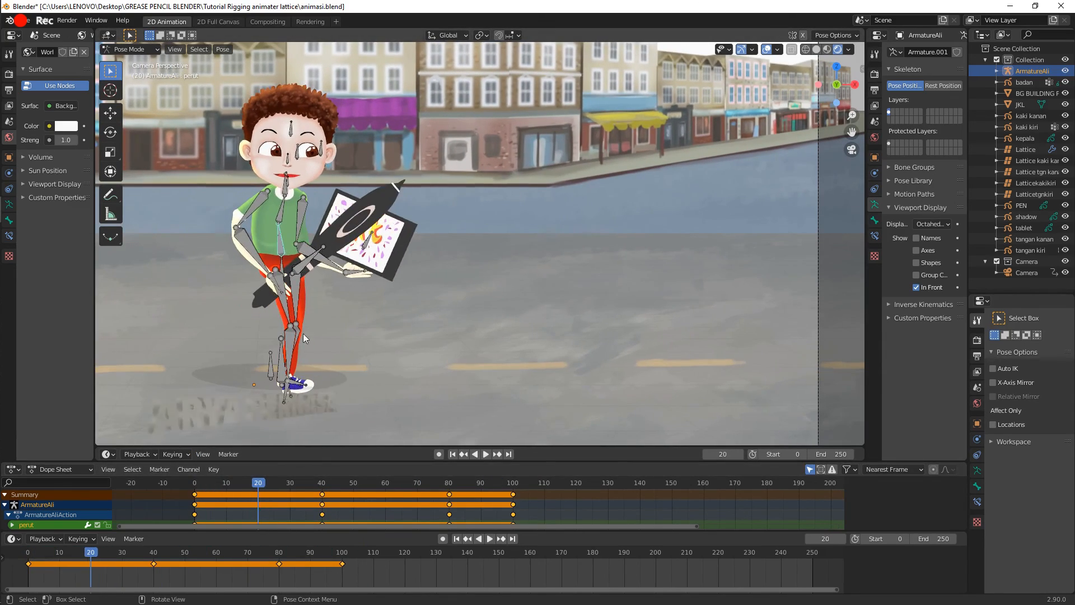
click(290, 305)
drag(267, 483, 258, 482)
key(r)
click(305, 343)
click(305, 341)
key(r)
click(286, 340)
click(289, 300)
key(r)
click(300, 330)
Adjust the right shin so its foot trails just above the ground, keyframe the pose at frame 20, and play it back
key(r)
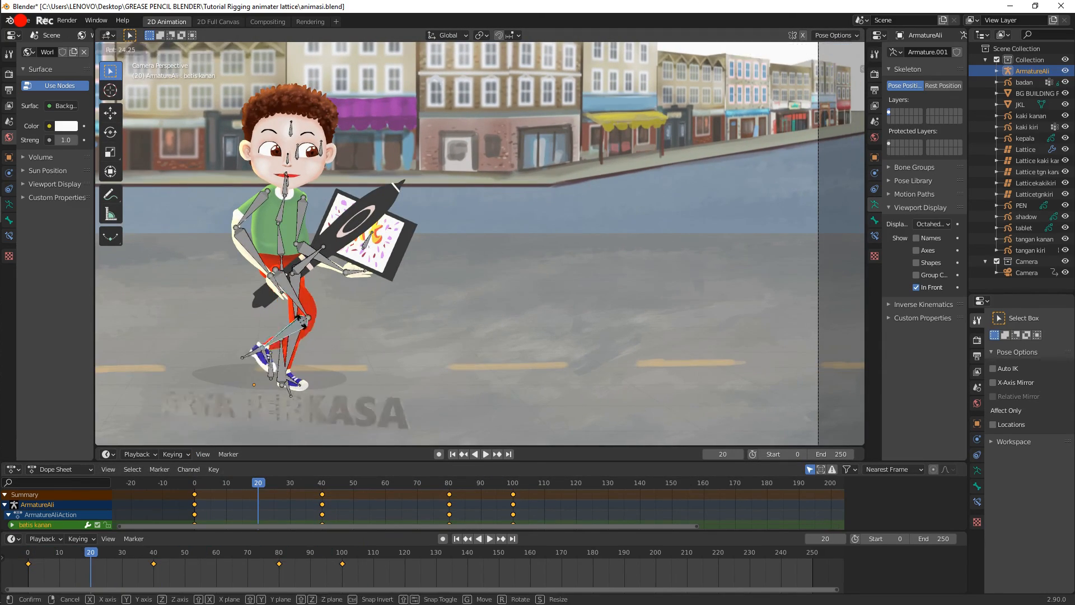
click(313, 324)
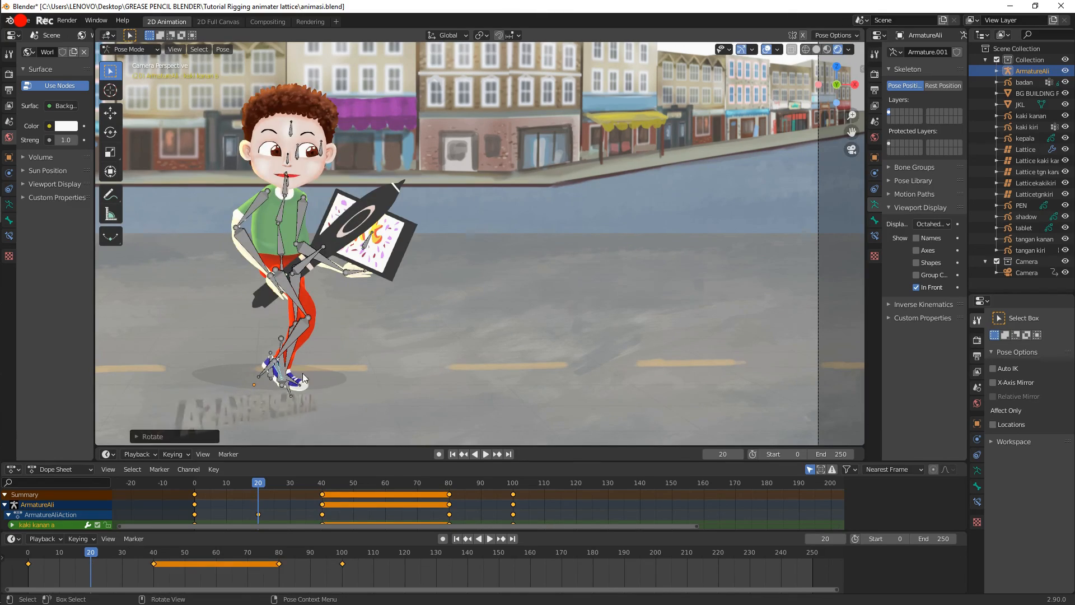
key(i)
key(space)
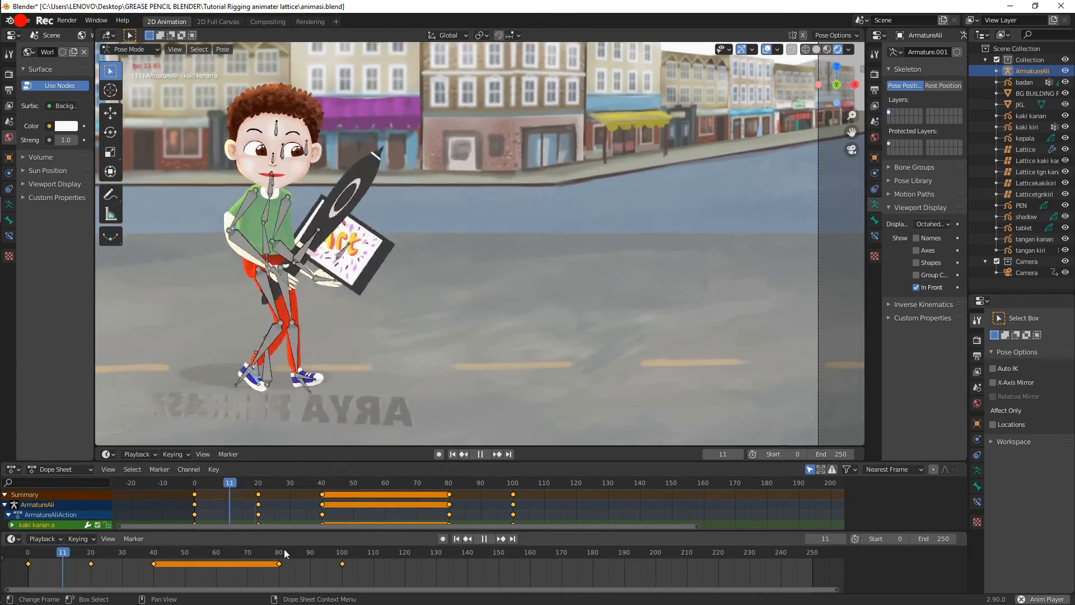
key(space)
At frame 60, rotate the left thigh forward to begin the opposite passing pose
click(415, 342)
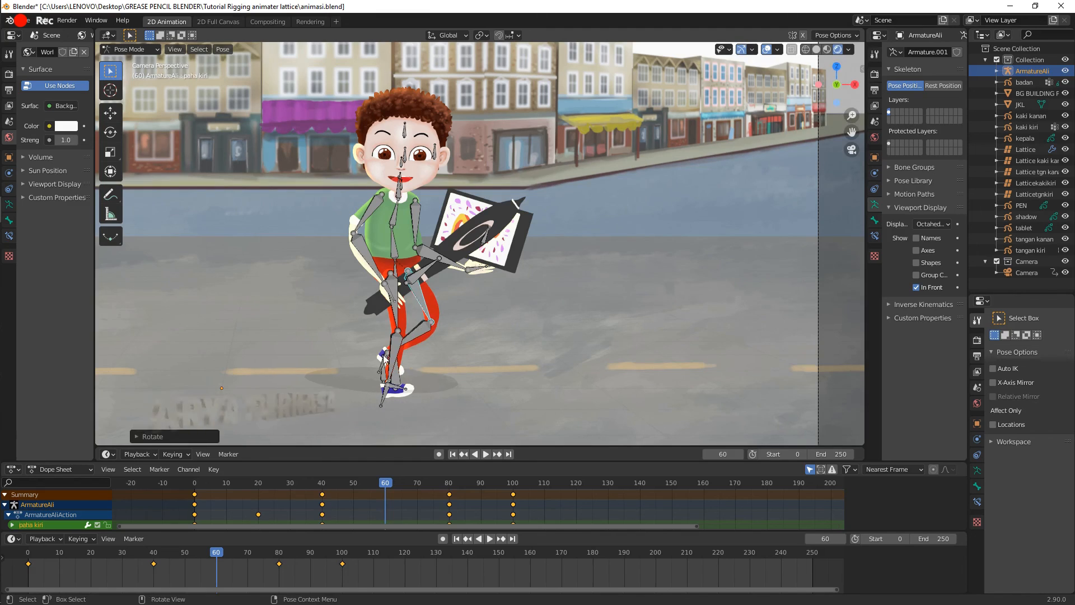
click(407, 337)
click(387, 368)
key(r)
key(r)
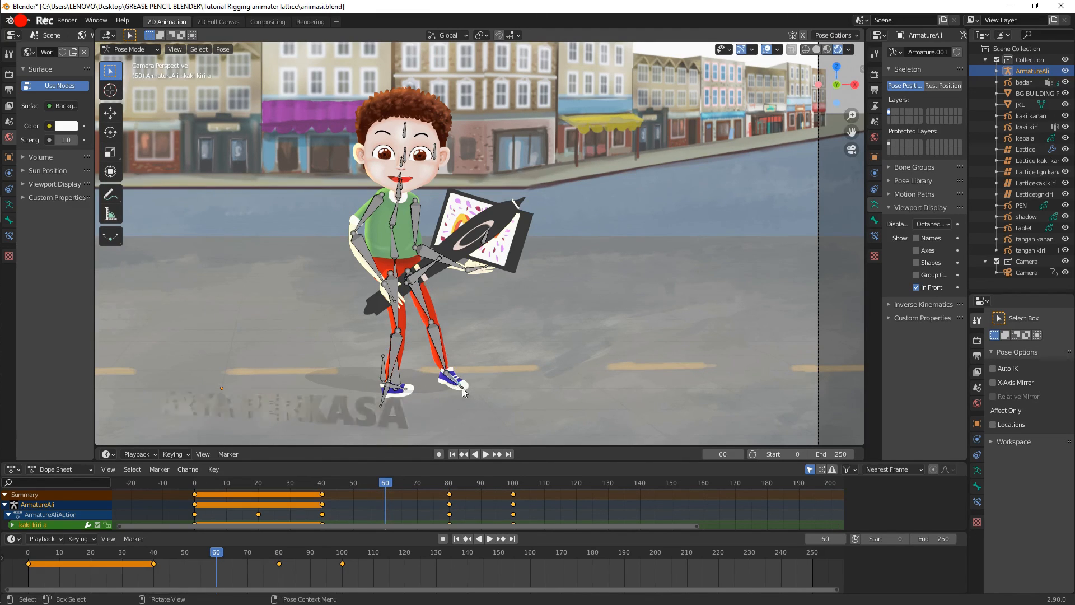
Bend the left shin and foot back behind the standing leg, and keyframe the pose at frame 60
click(415, 355)
key(r)
click(437, 361)
click(432, 386)
key(r)
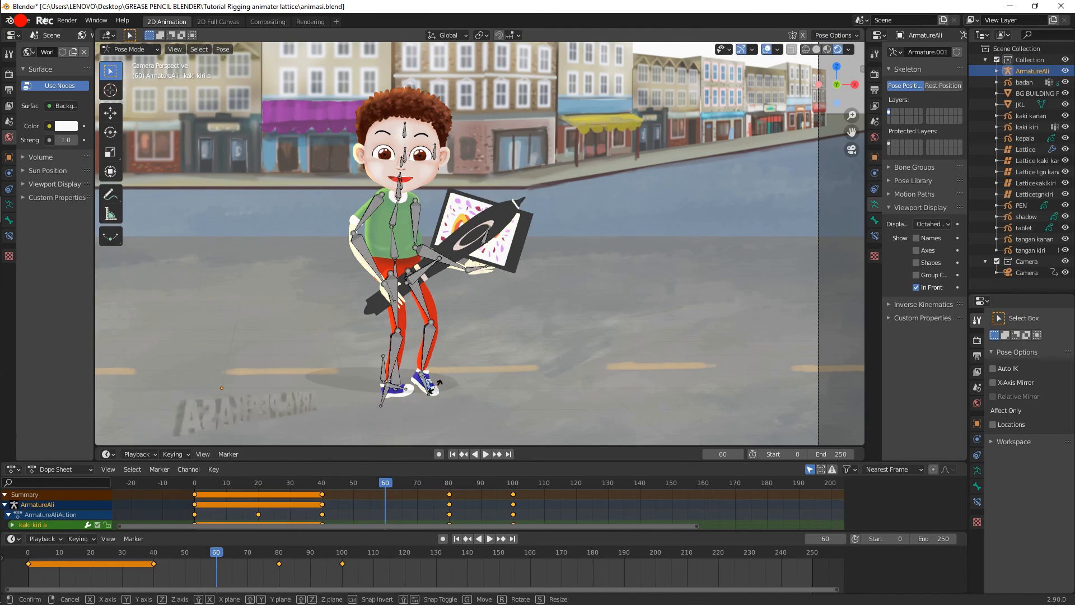
key(i)
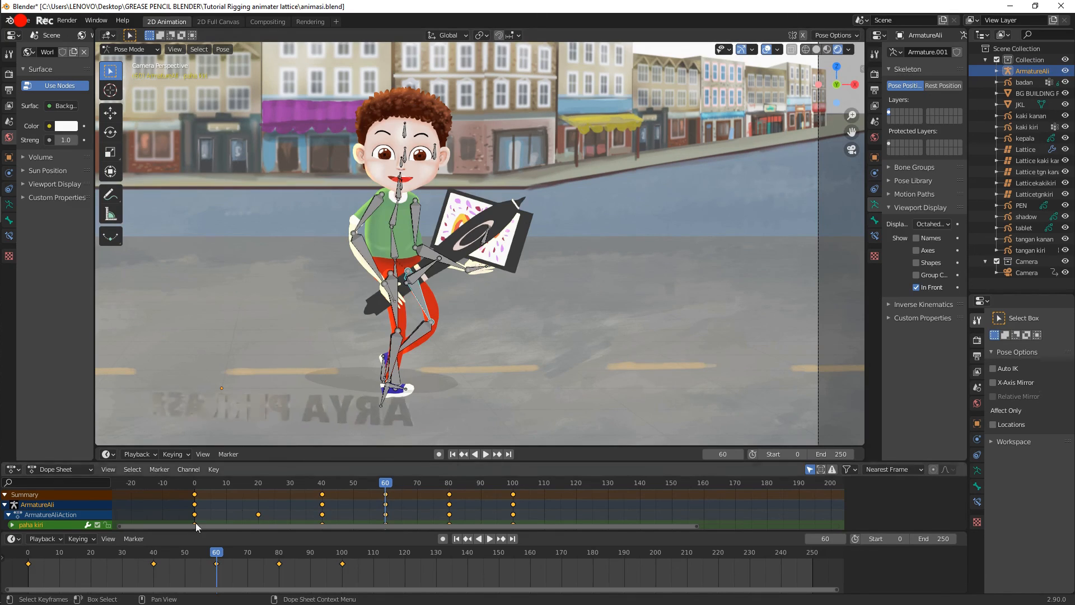
Play back the walk, and at frame 110 scale the eye bone along the Z axis and keyframe it
click(37, 553)
key(space)
click(515, 486)
key(space)
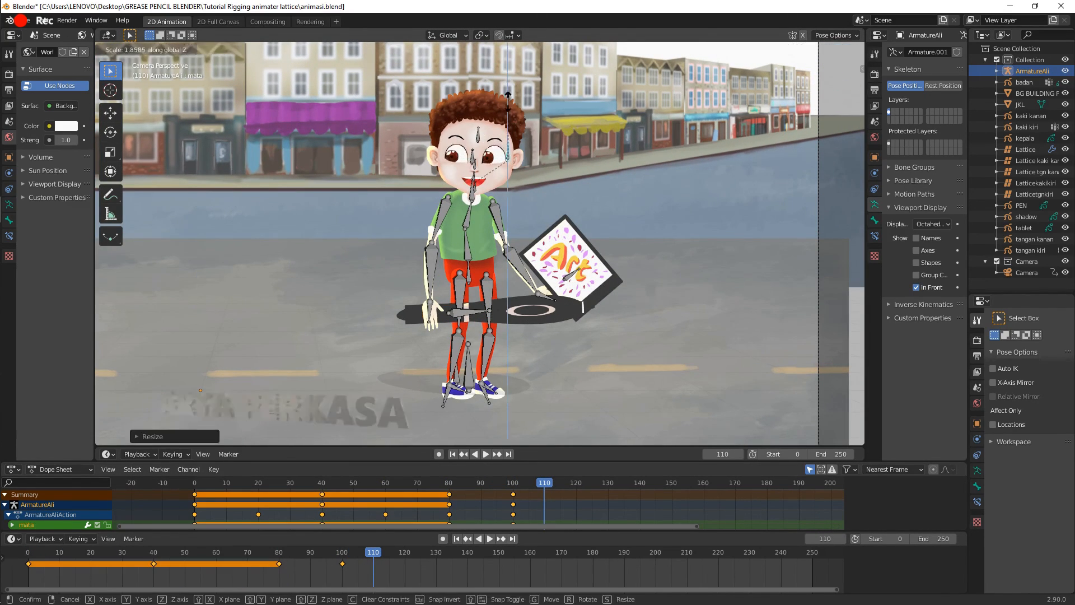
click(508, 103)
key(i)
click(512, 241)
Rotate the belly bone slightly at frame 110, insert a keyframe, and play back the ending
click(469, 246)
key(r)
click(474, 227)
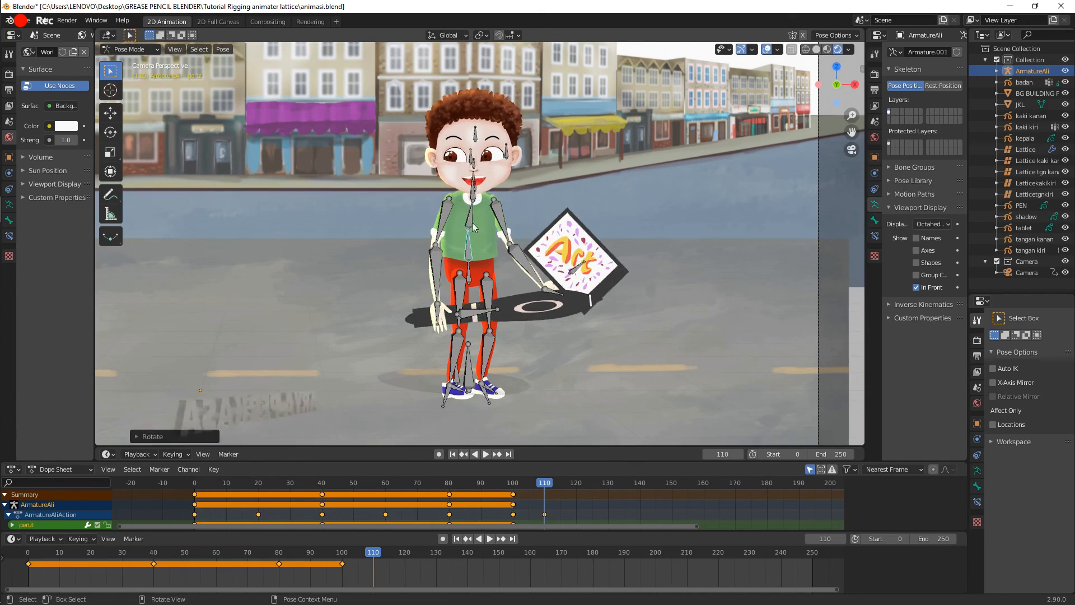
key(i)
click(480, 242)
key(space)
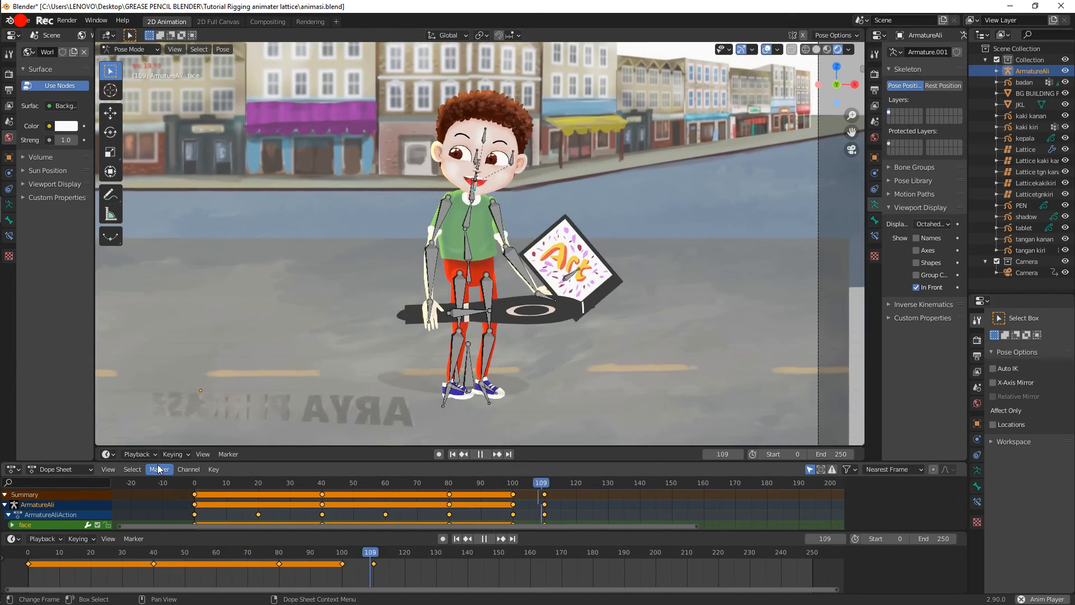
key(Escape)
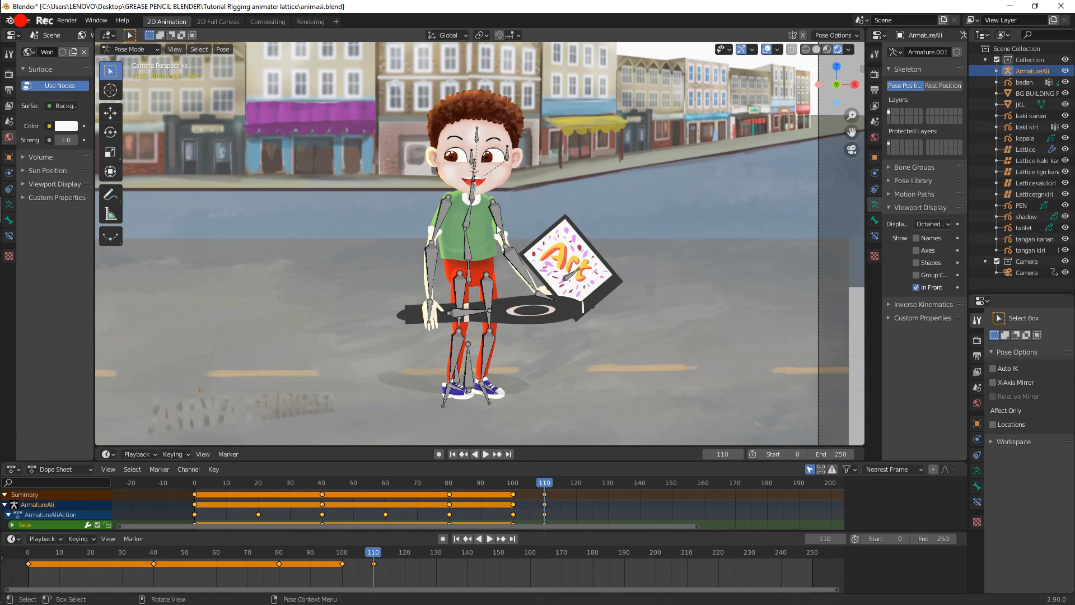
Lean the upper body slightly back at frame 110 by rotating the belly and chest bones, and insert a keyframe
click(469, 244)
key(r)
click(477, 224)
key(r)
click(480, 197)
key(i)
click(479, 196)
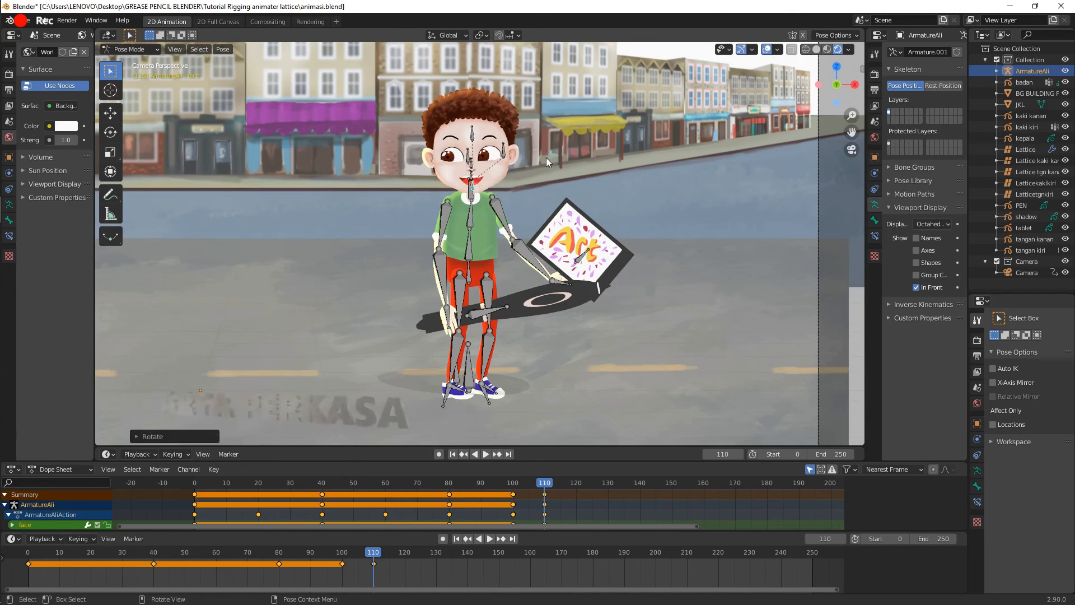
Rotate the right upper arm back and its forearm forward so the elbow bends and the pencil points upward
click(443, 221)
key(r)
click(436, 226)
click(425, 270)
key(r)
click(442, 266)
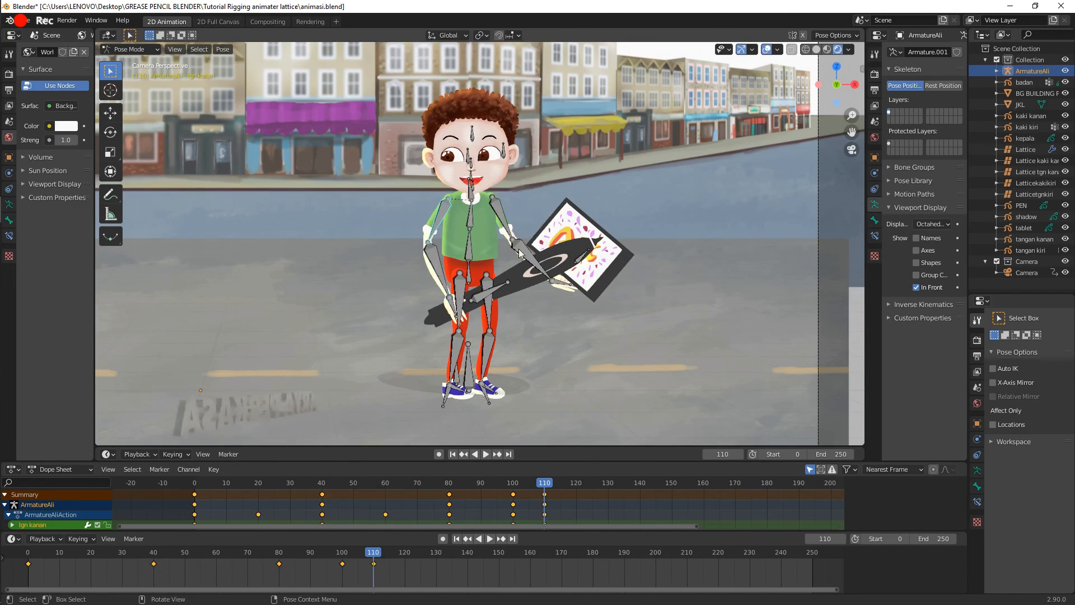
Play back the animation from its first frame to review the walk and the stop, and move to frame 130
click(453, 455)
click(486, 454)
click(487, 455)
drag(519, 483, 608, 483)
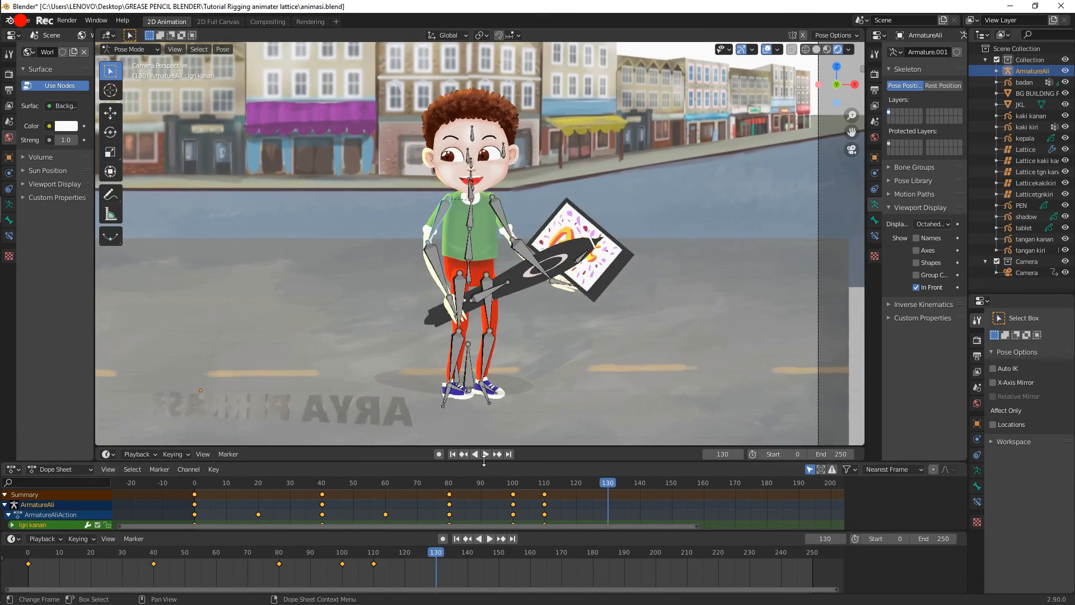
click(452, 454)
click(486, 454)
click(486, 455)
click(608, 483)
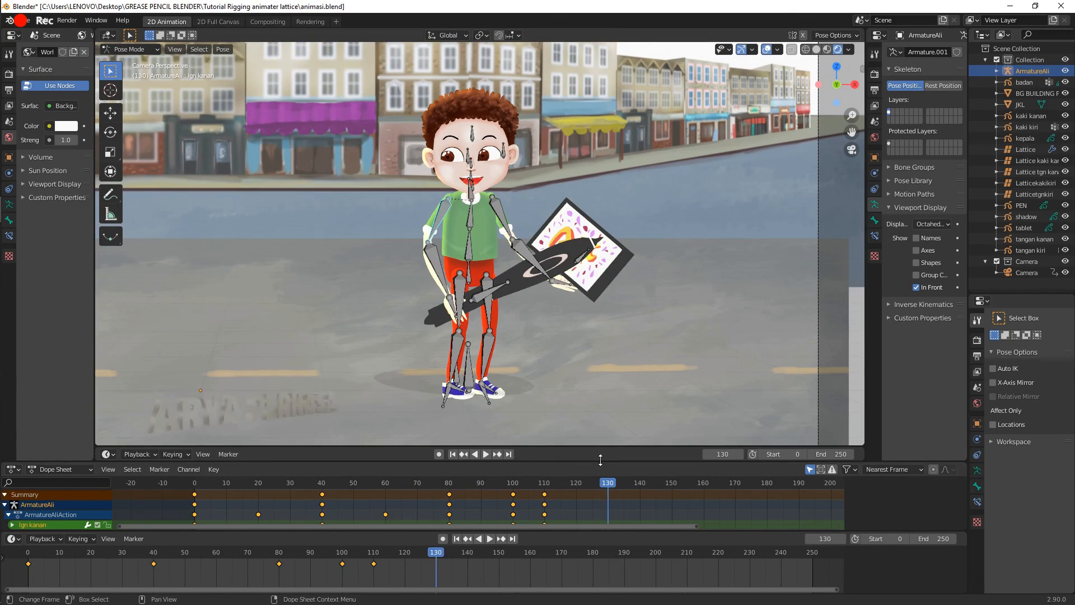
At frame 130, turn the left foot 180° about the global Z axis and rotate the leg bones to spread the stance
click(545, 482)
drag(600, 484, 607, 484)
click(461, 387)
key(r)
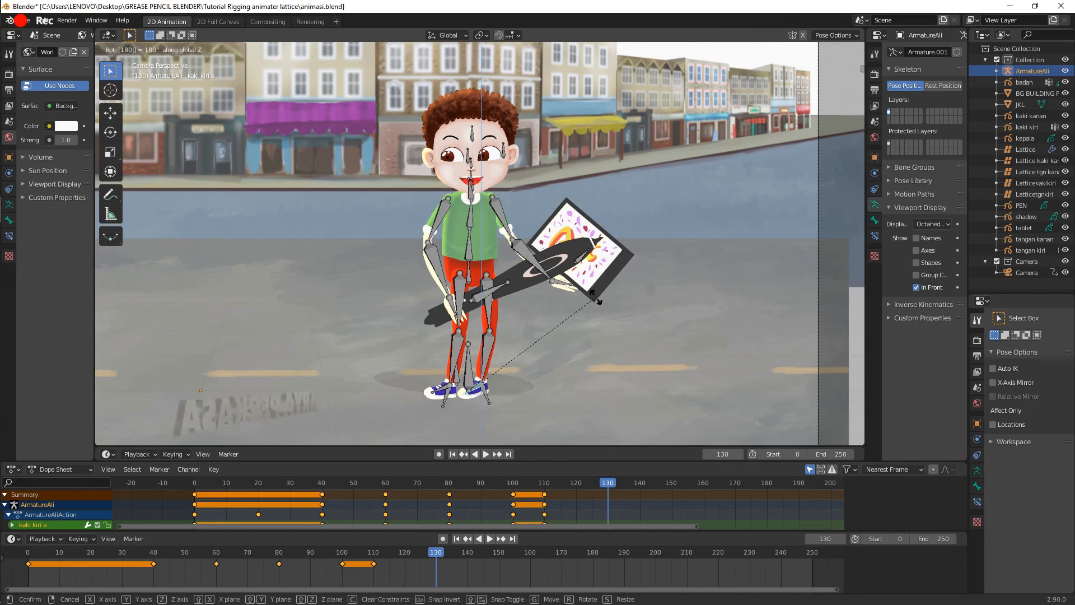
click(458, 344)
key(r)
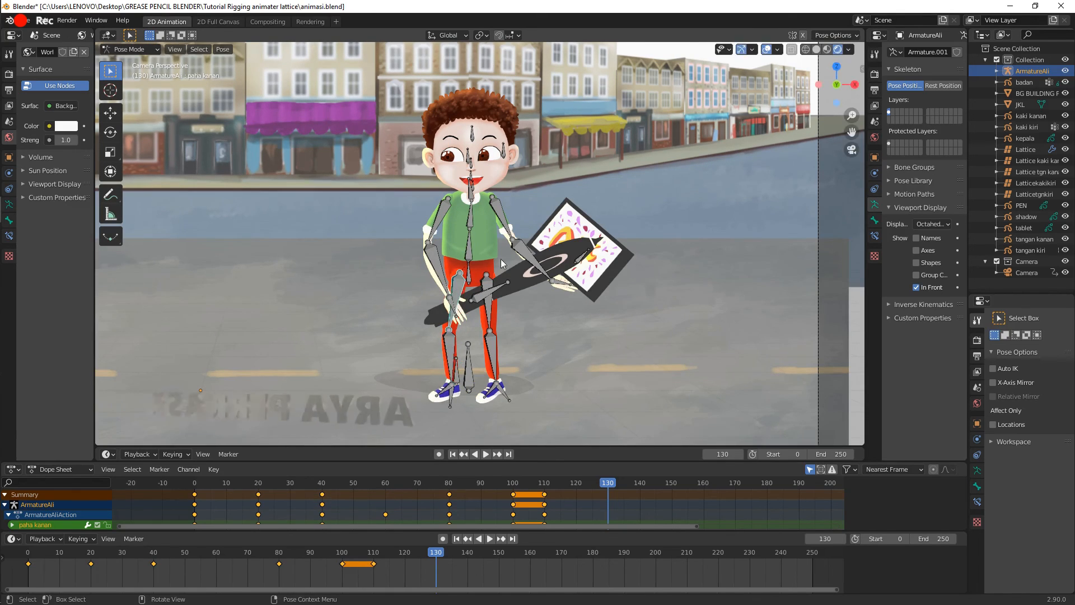
Shift the right and left thigh bones along the X axis to adjust the leg positions under the hips
key(g)
key(x)
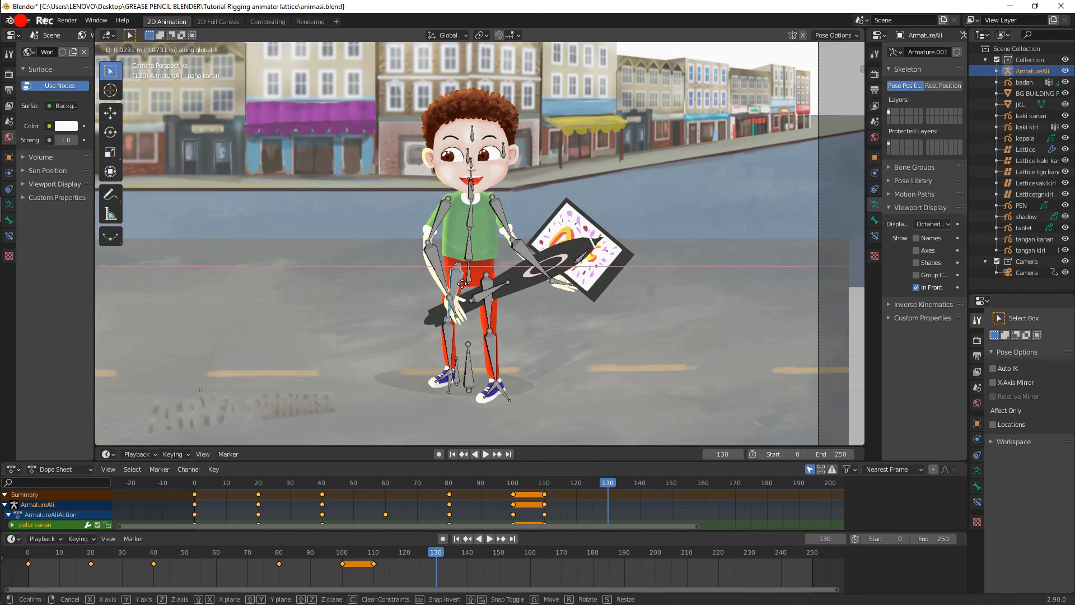
key(g)
key(x)
click(563, 264)
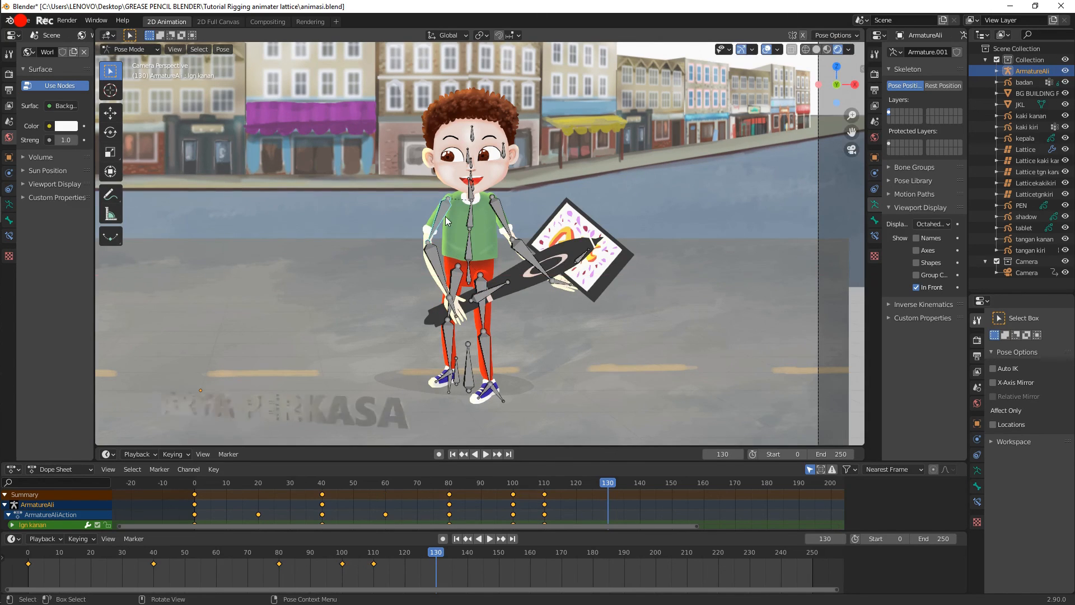
Swing the right arm out to the side, then rotate and reposition the pen in its hand so the tip points up and outward
click(445, 217)
key(r)
click(388, 326)
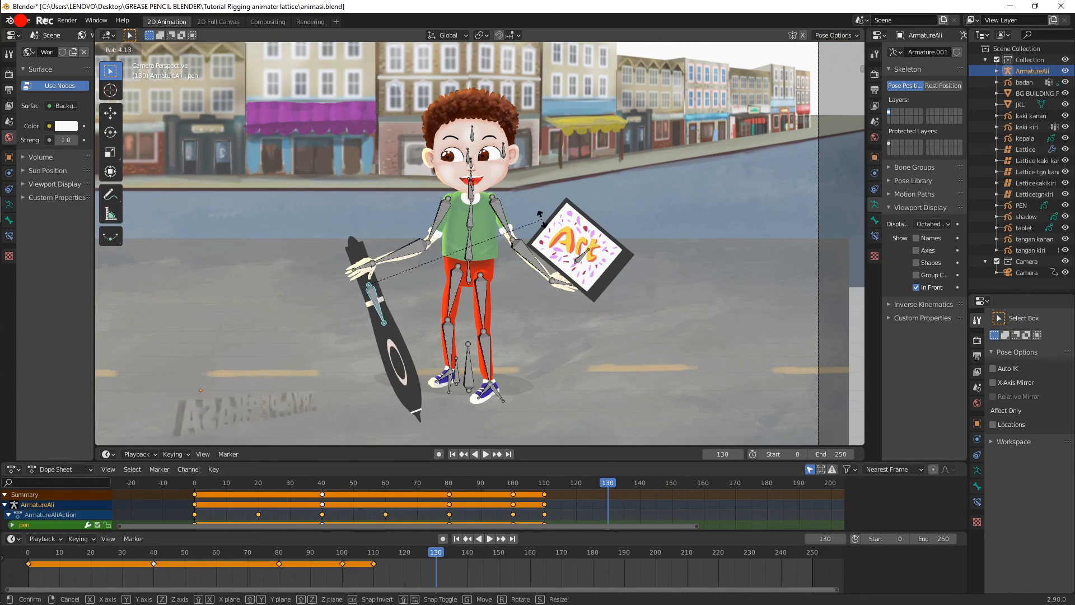
click(512, 333)
key(r)
click(379, 331)
key(g)
click(453, 257)
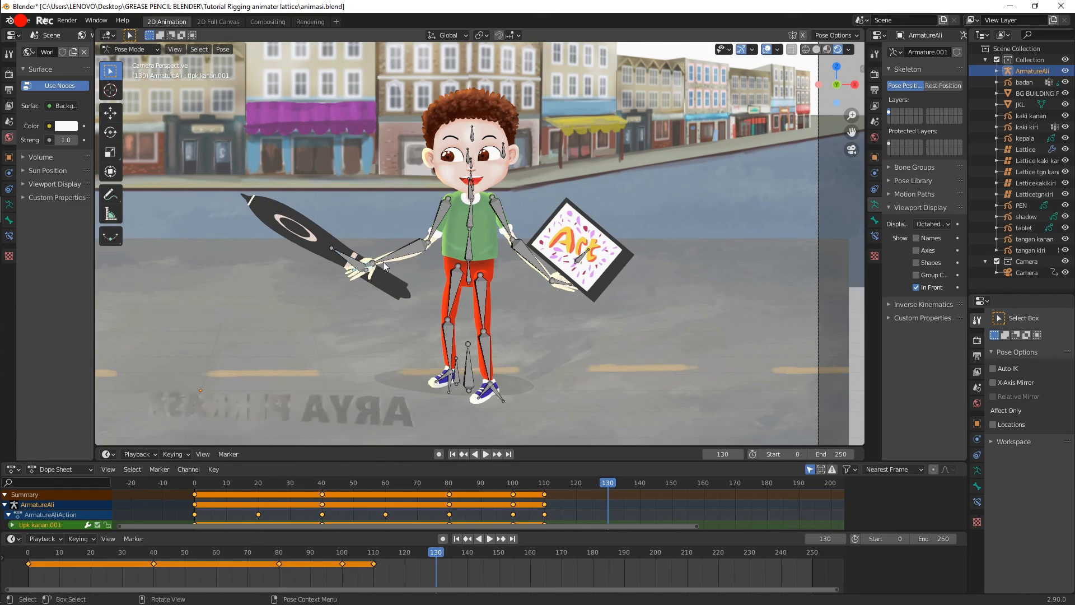